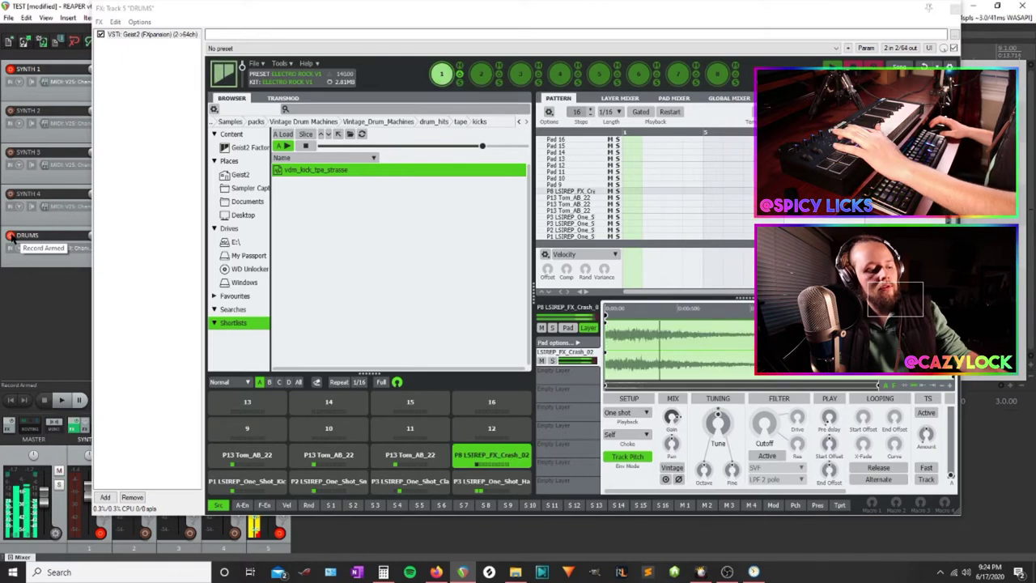
# Select the SYNTH 1 track and close the DRUMS track's effects window
pyautogui.click(35, 97)
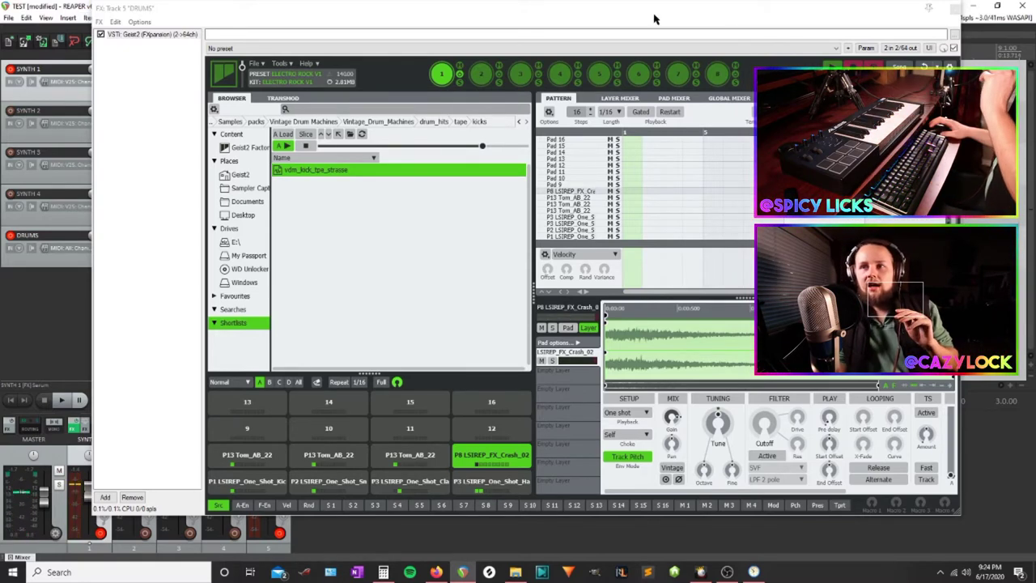
pyautogui.click(956, 8)
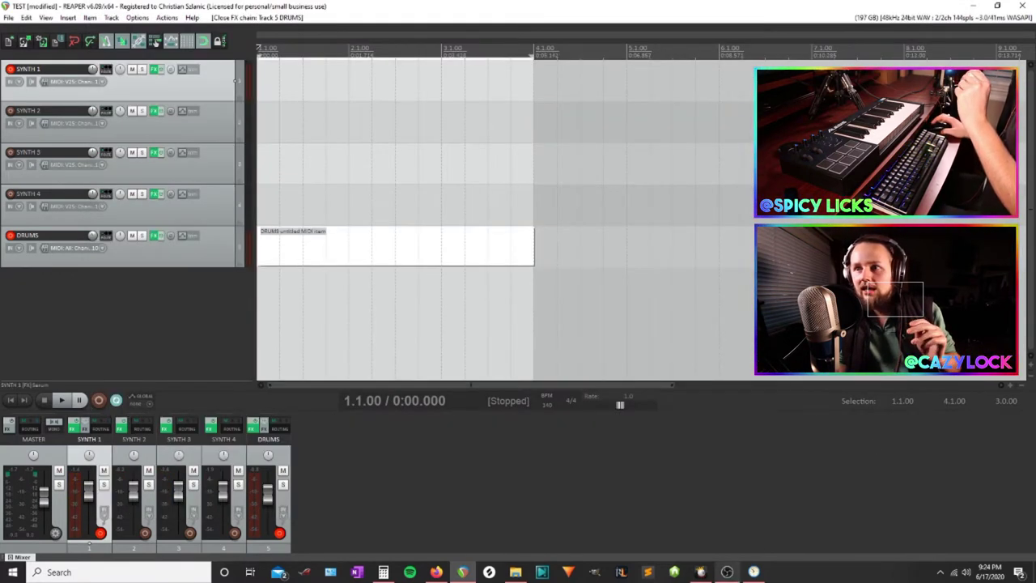
# Switch to the countdown timer app and start it, and disarm recording on the DRUMS track
pyautogui.click(754, 572)
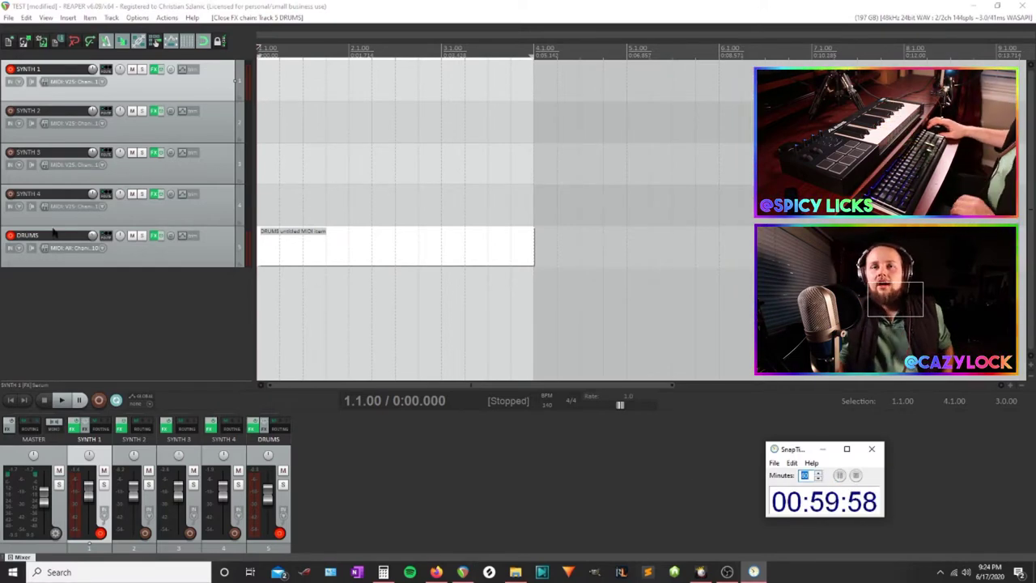
pyautogui.click(8, 236)
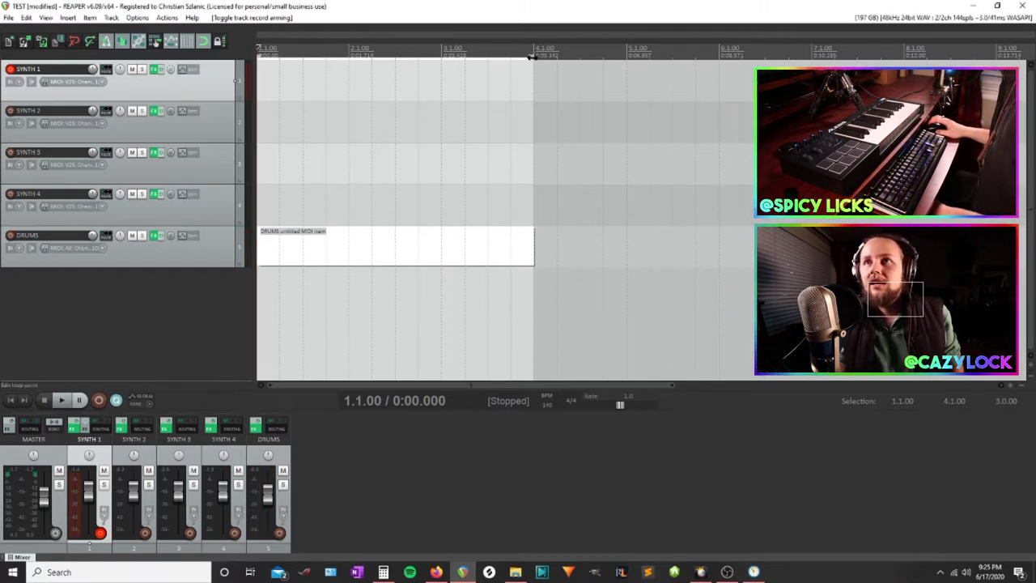
# Extend the end of the time selection to 13.1.00 so it spans twelve bars from 1.1.00
pyautogui.moveTo(531, 55); pyautogui.dragTo(994, 56)
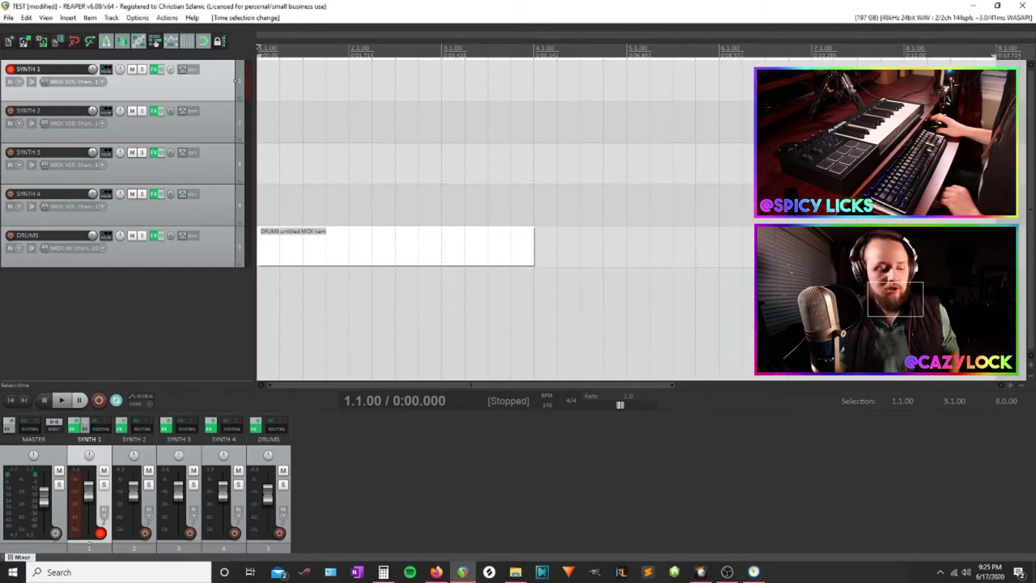
pyautogui.scroll(-3, 972, 88)
pyautogui.scroll(-4, 972, 87)
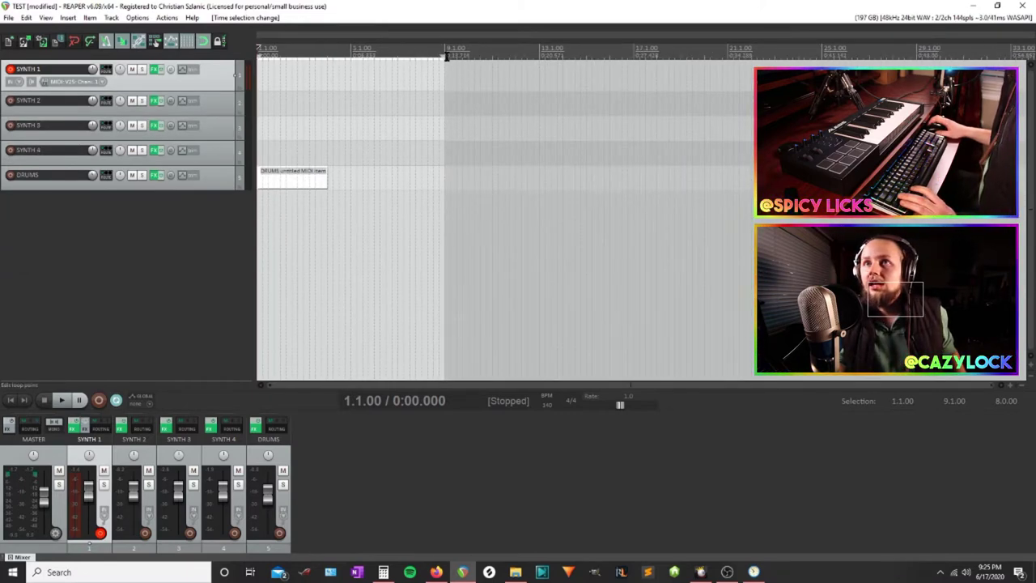
pyautogui.moveTo(446, 55); pyautogui.dragTo(540, 55)
pyautogui.scroll(2, 473, 121)
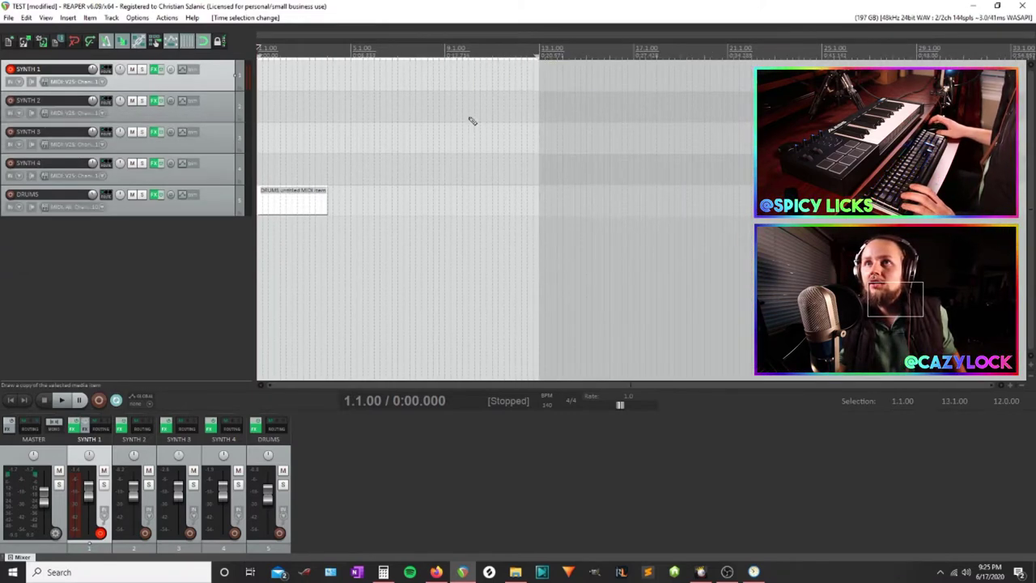
pyautogui.scroll(3, 472, 122)
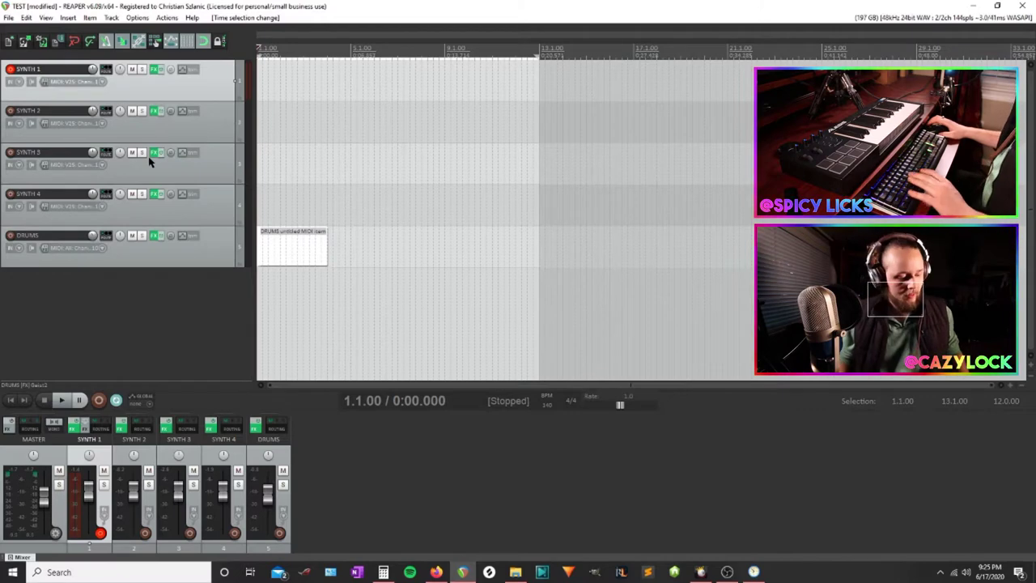
# Record a MIDI chord progression on the SYNTH 1 track and trim the item's empty start up to bar 3
pyautogui.hotkey('ctrl', 'r')
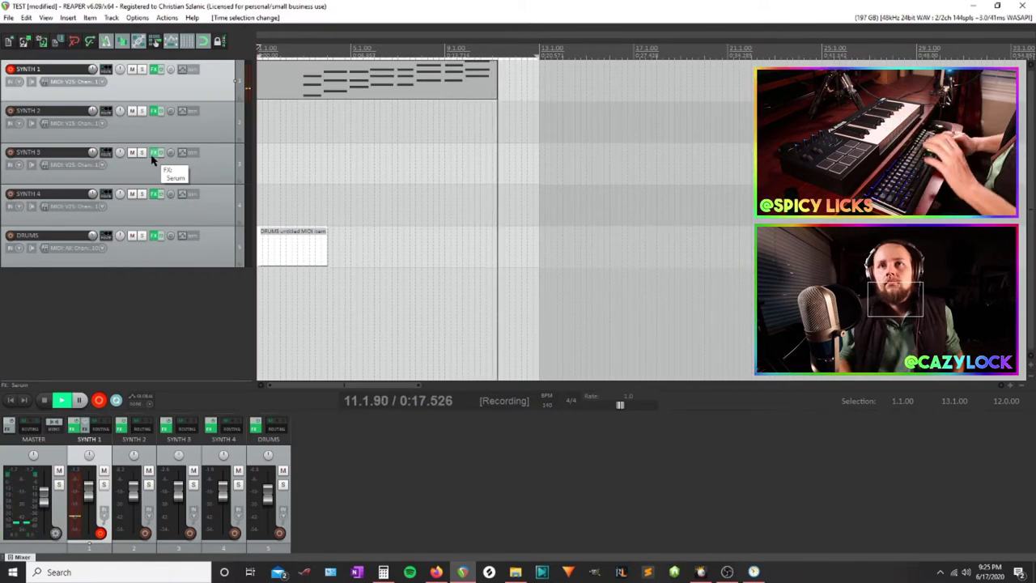
pyautogui.press('space')
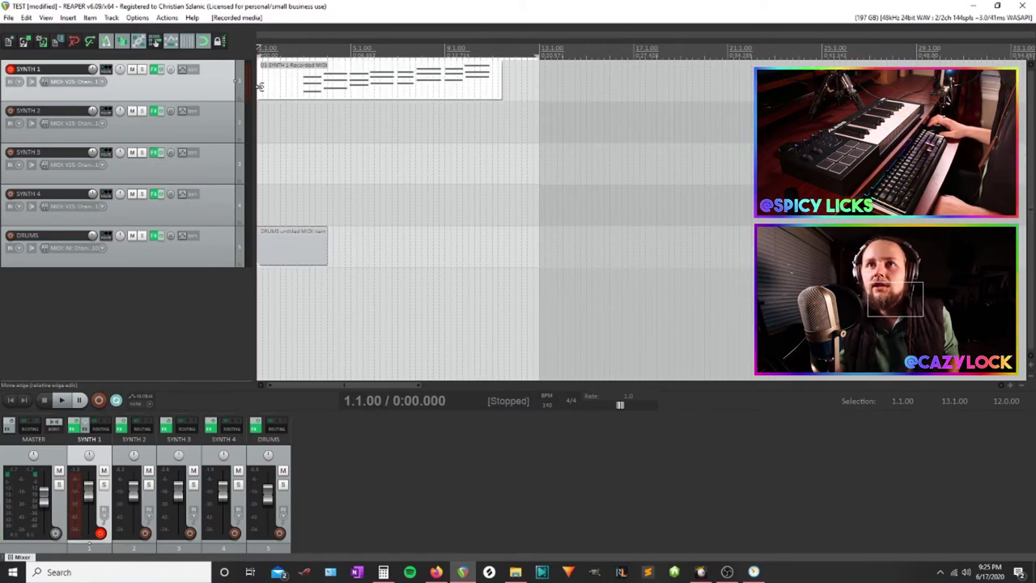
pyautogui.moveTo(260, 86); pyautogui.dragTo(303, 86)
pyautogui.click(326, 91)
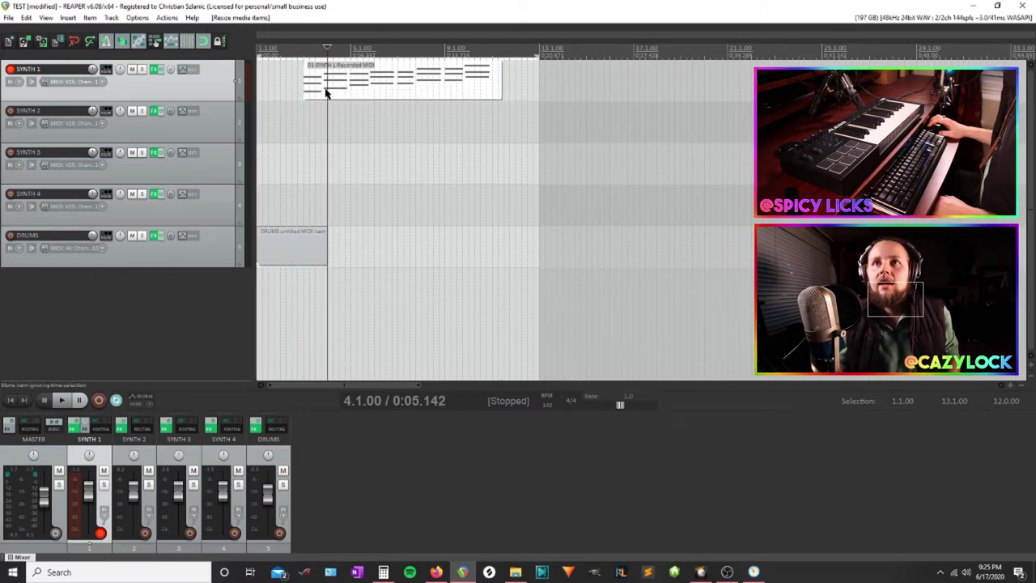
# Open the recorded SYNTH 1 item in the MIDI editor and play it from bar 3
pyautogui.doubleClick(327, 91)
pyautogui.scroll(4, 511, 325)
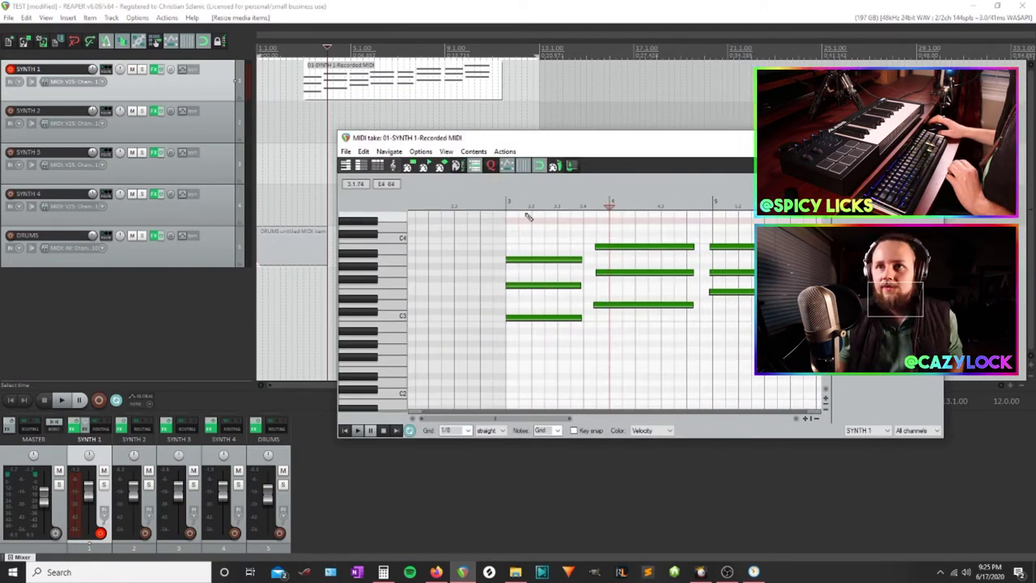
pyautogui.click(506, 202)
pyautogui.press('space')
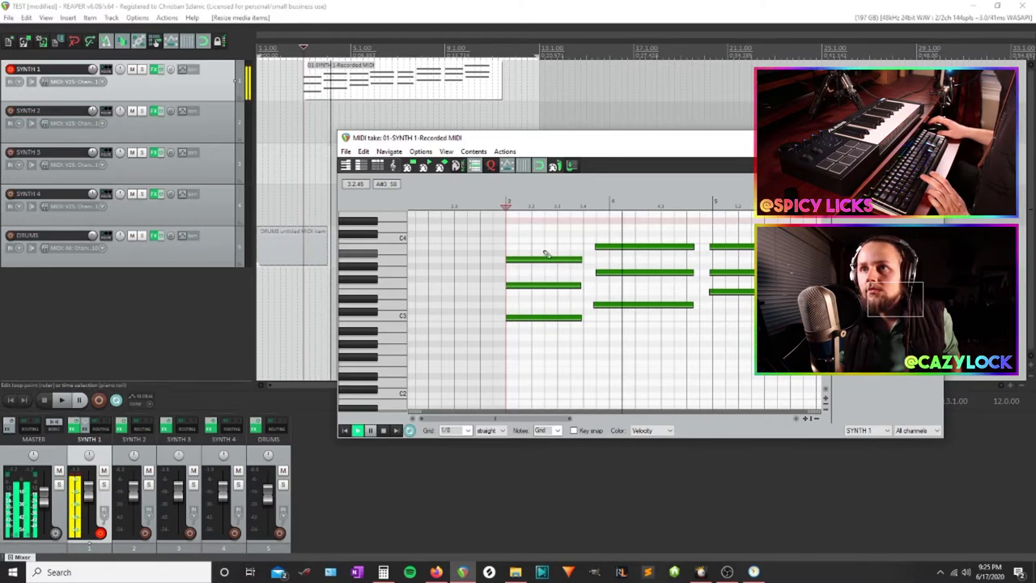
pyautogui.press('space')
# Align the ends of the first chord's three notes to beat 3.4
pyautogui.moveTo(545, 238); pyautogui.dragTo(576, 337)
pyautogui.scroll(4, 585, 331)
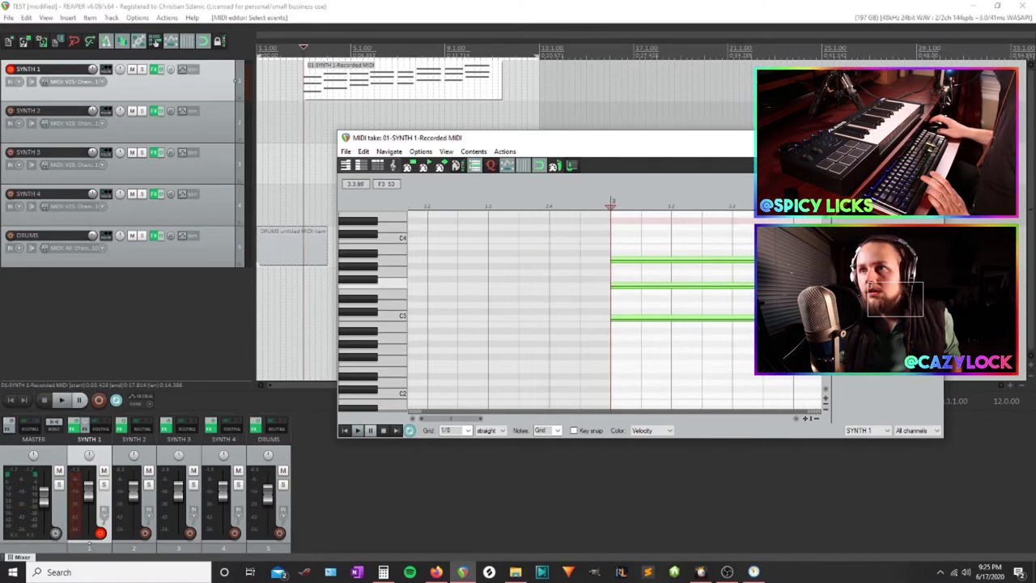
pyautogui.press('space')
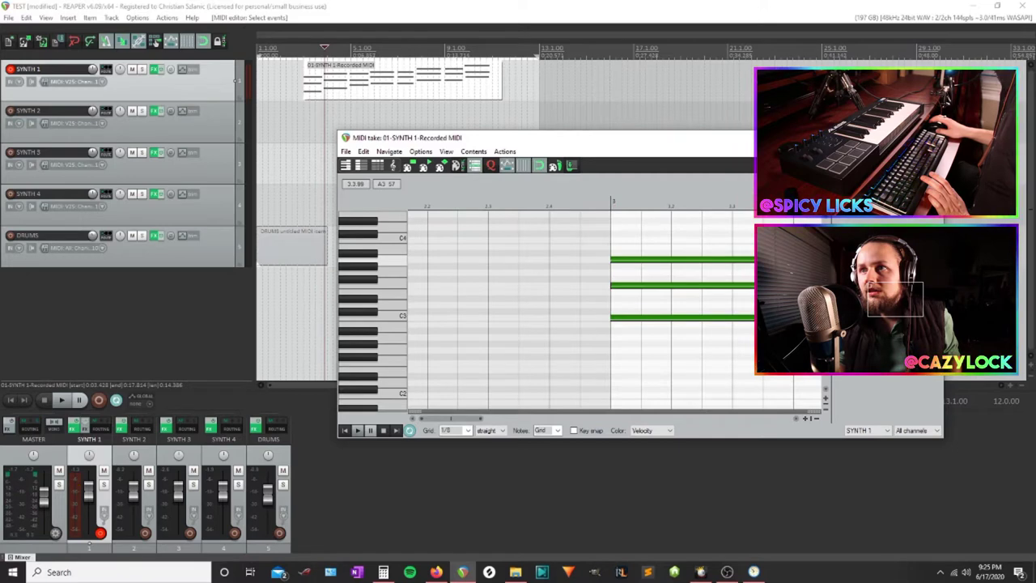
pyautogui.scroll(-3, 660, 299)
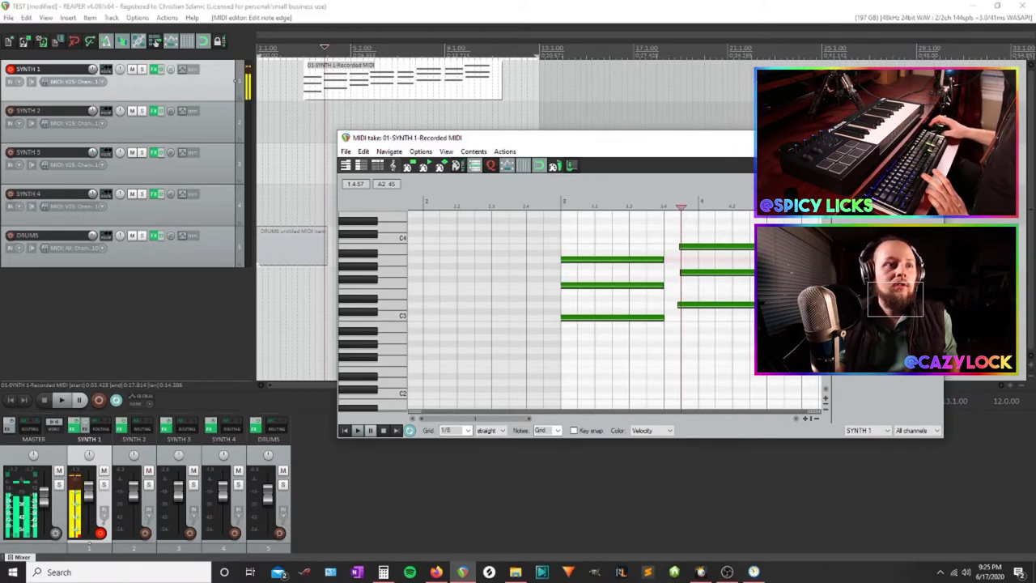
# Play the part back from bar 3 to check the timing of the first two chords
pyautogui.click(429, 142)
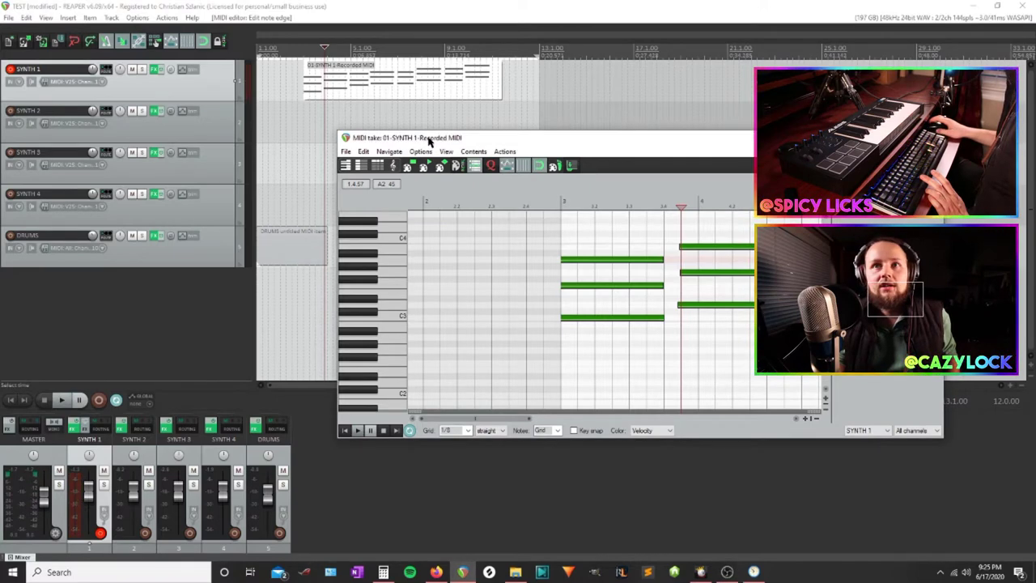
pyautogui.click(560, 202)
pyautogui.press('space')
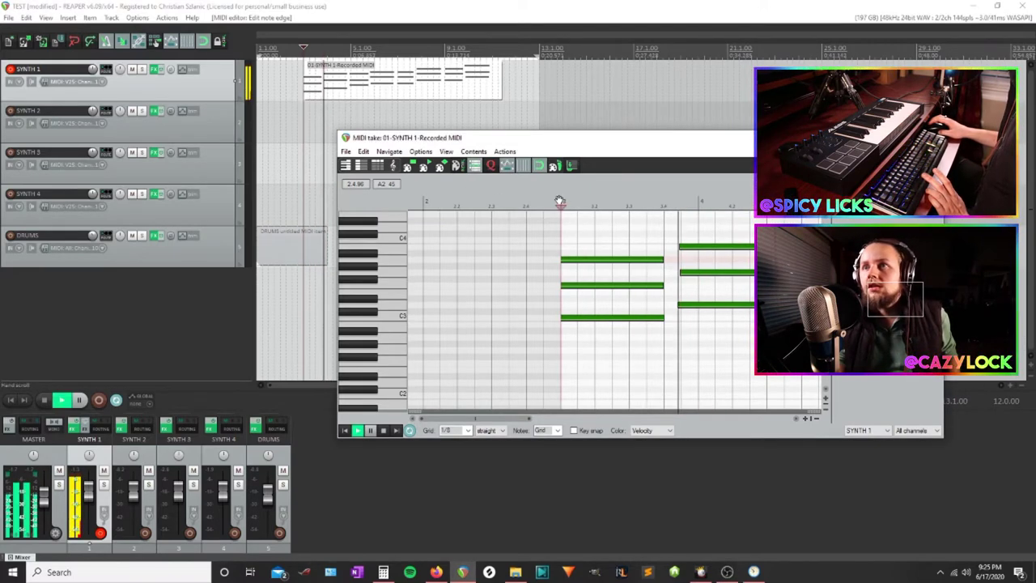
pyautogui.scroll(-2, 698, 298)
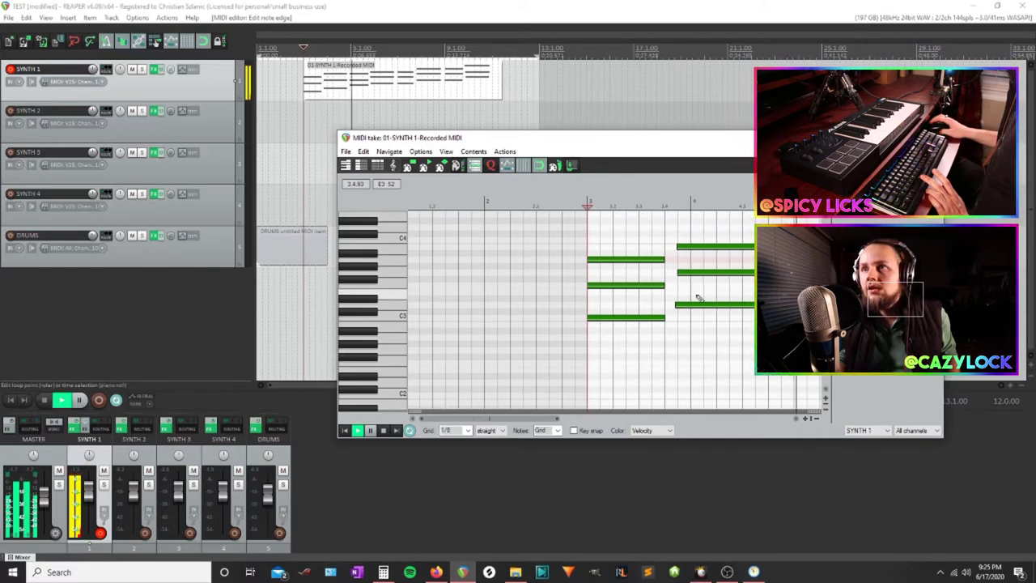
pyautogui.press('space')
# Align the starts of the second chord's three notes to the eighth-note gridline midway between beat 3.4 and bar 4
pyautogui.scroll(3, 694, 298)
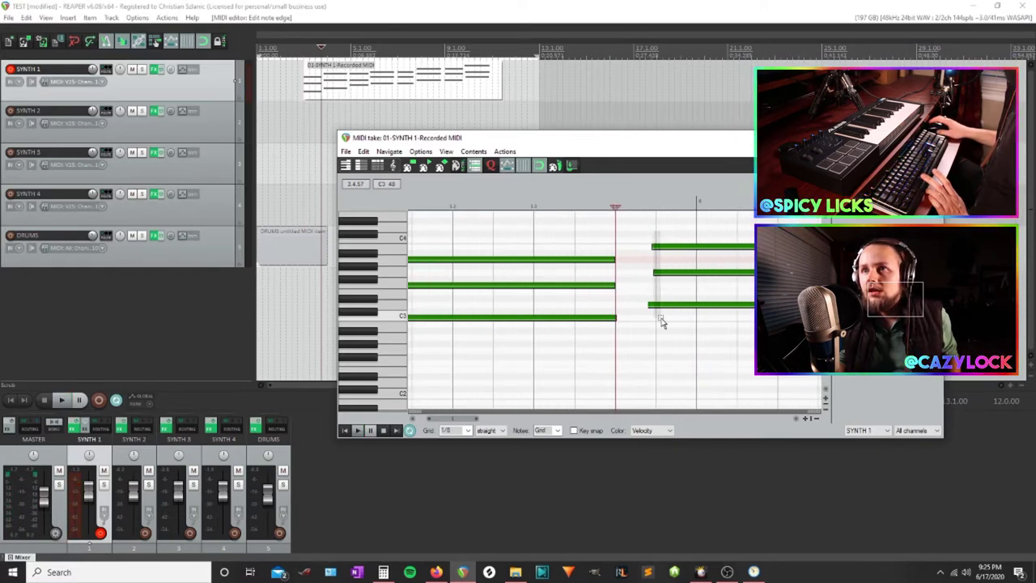
pyautogui.click(652, 247)
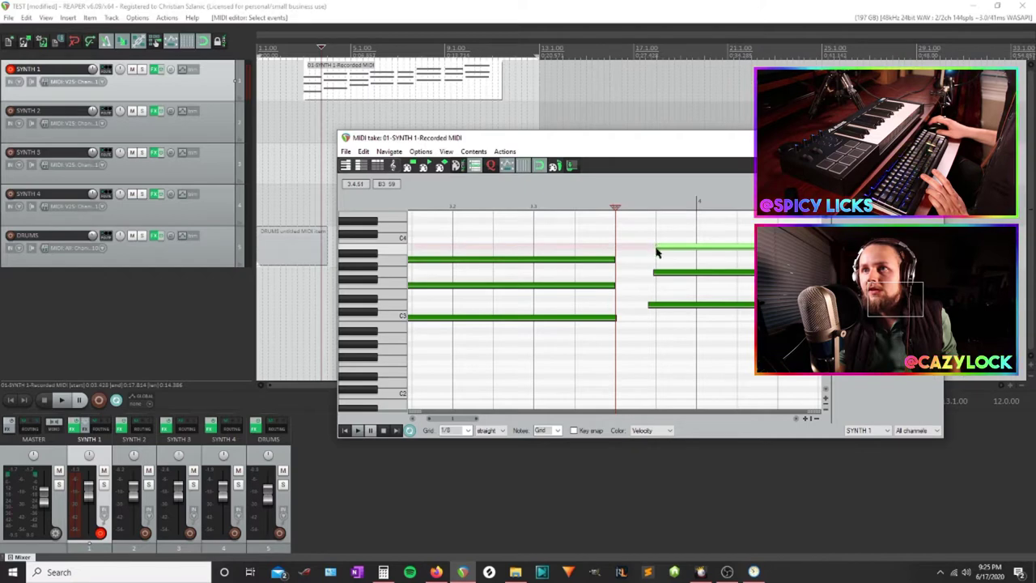
pyautogui.moveTo(655, 275); pyautogui.dragTo(657, 277)
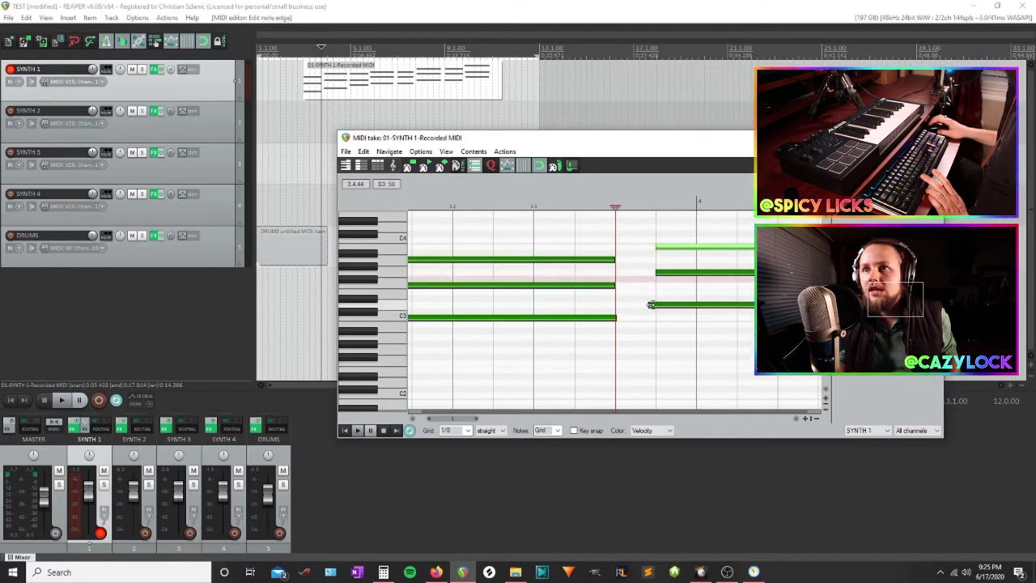
pyautogui.scroll(-3, 658, 304)
# Preview the second chord and extend the ends of its three notes to the eighth-note gridline just before bar 5
pyautogui.press('space')
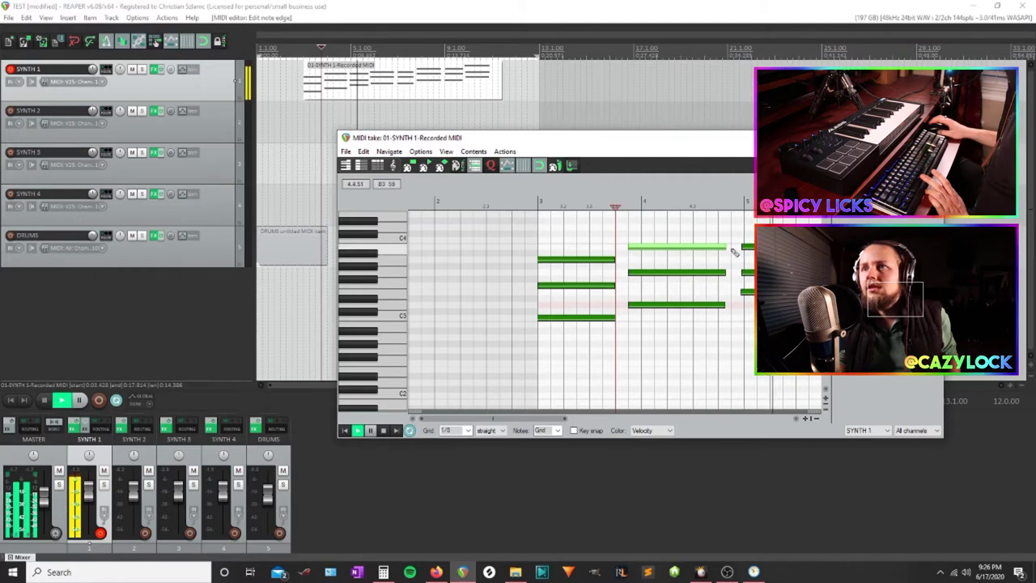
pyautogui.press('space')
pyautogui.moveTo(722, 314); pyautogui.dragTo(729, 321)
pyautogui.scroll(2, 729, 322)
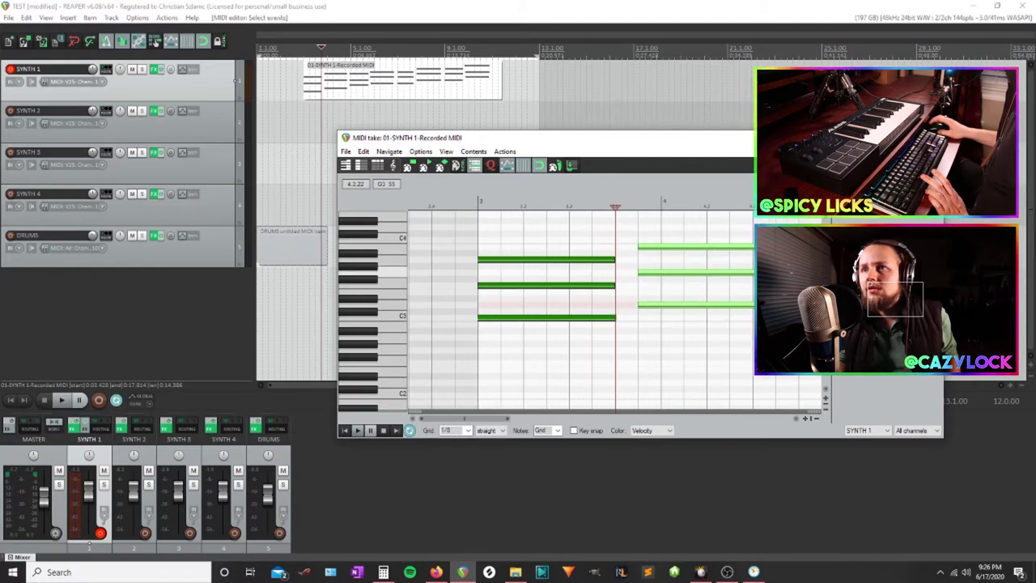
pyautogui.scroll(-1, 765, 274)
pyautogui.click(770, 266)
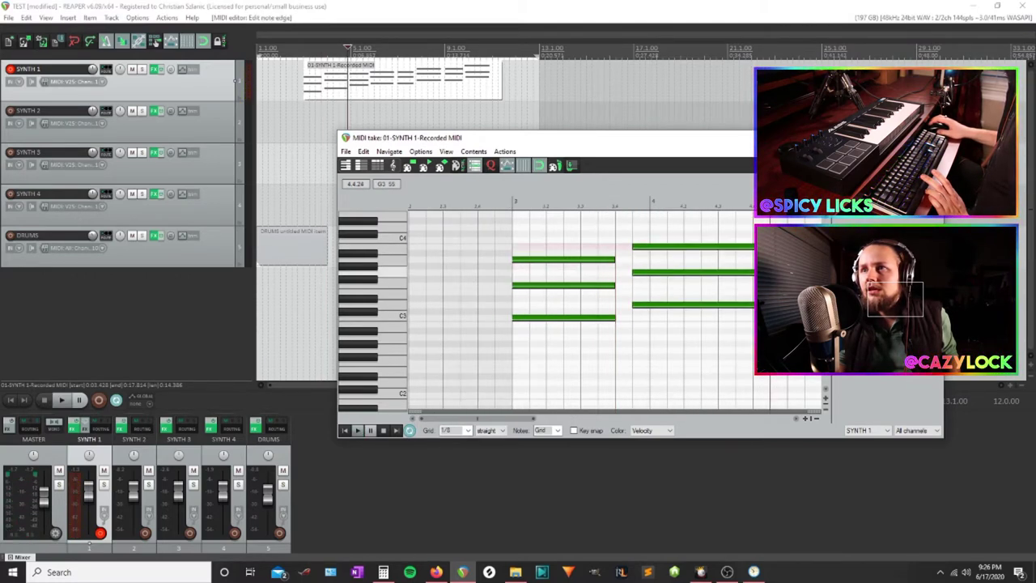
# Align the starts of the third chord's notes to bar 5 and its lowest note's end to beat 5.4
pyautogui.hscroll(6, 765, 304)
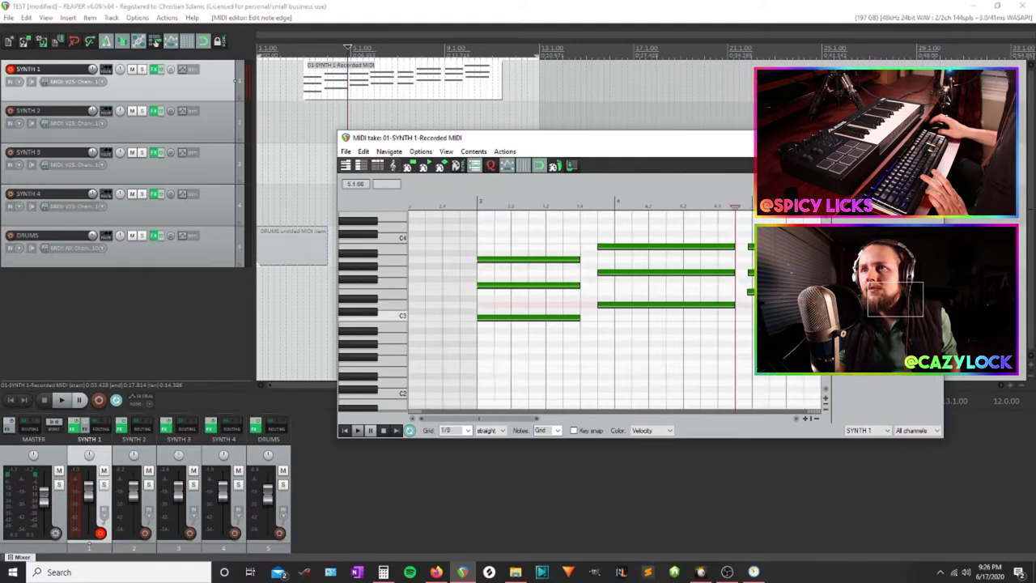
pyautogui.press('space')
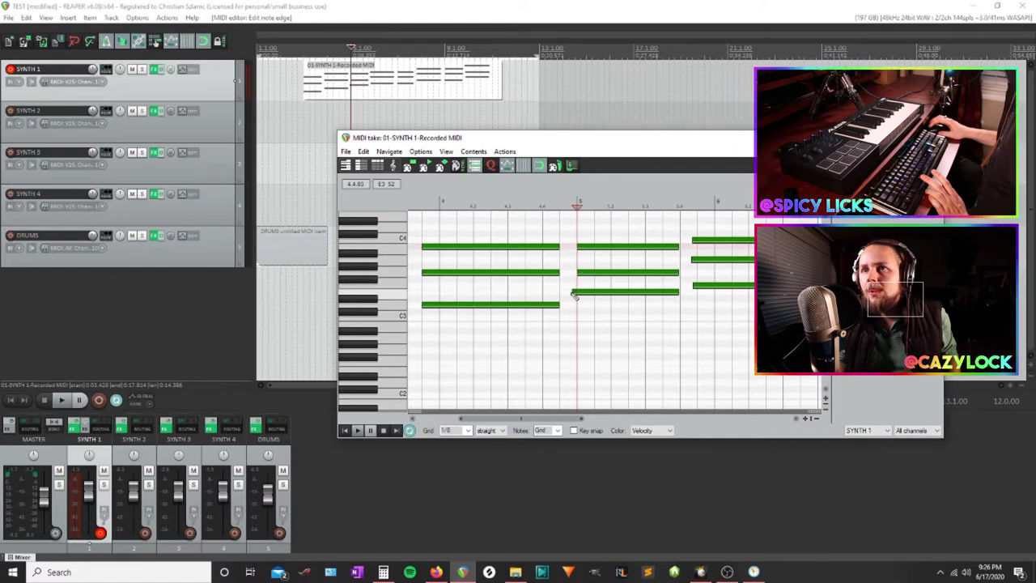
pyautogui.moveTo(573, 292); pyautogui.dragTo(580, 292)
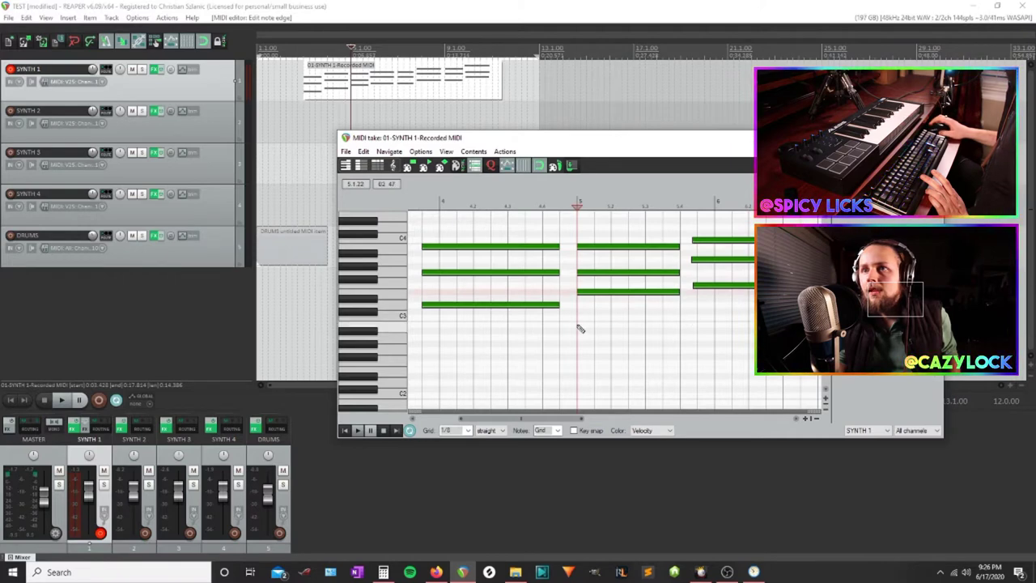
# Align the fourth chord's three notes to start on the last eighth note before bar 6 and end on the last one before bar 7
pyautogui.moveTo(579, 324); pyautogui.dragTo(495, 324)
pyautogui.moveTo(619, 241); pyautogui.dragTo(623, 285)
pyautogui.moveTo(780, 297); pyautogui.dragTo(707, 304)
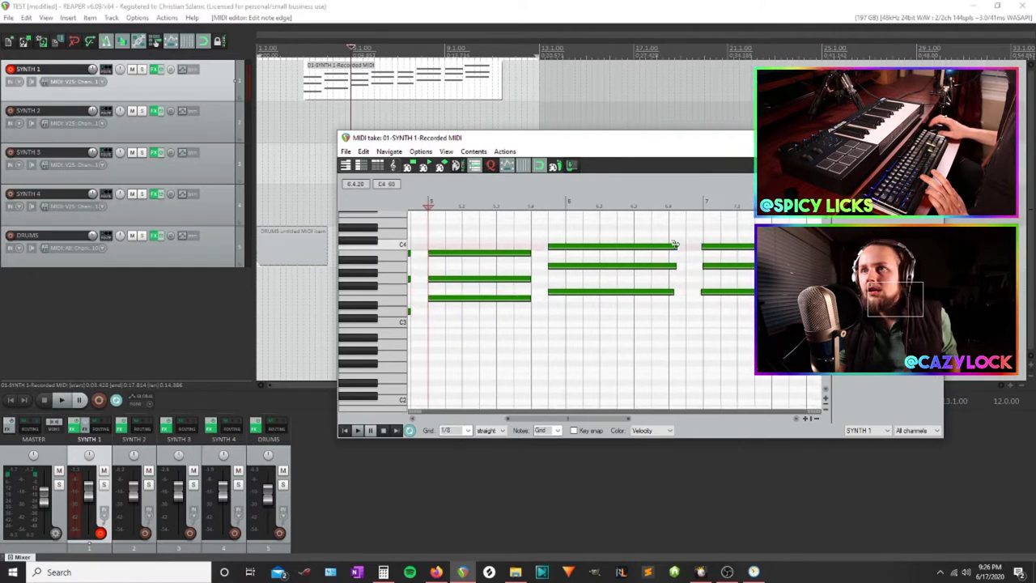
pyautogui.moveTo(675, 265); pyautogui.dragTo(681, 293)
# Play the part from bar 3 to check the timing of the first four aligned chords
pyautogui.press('space')
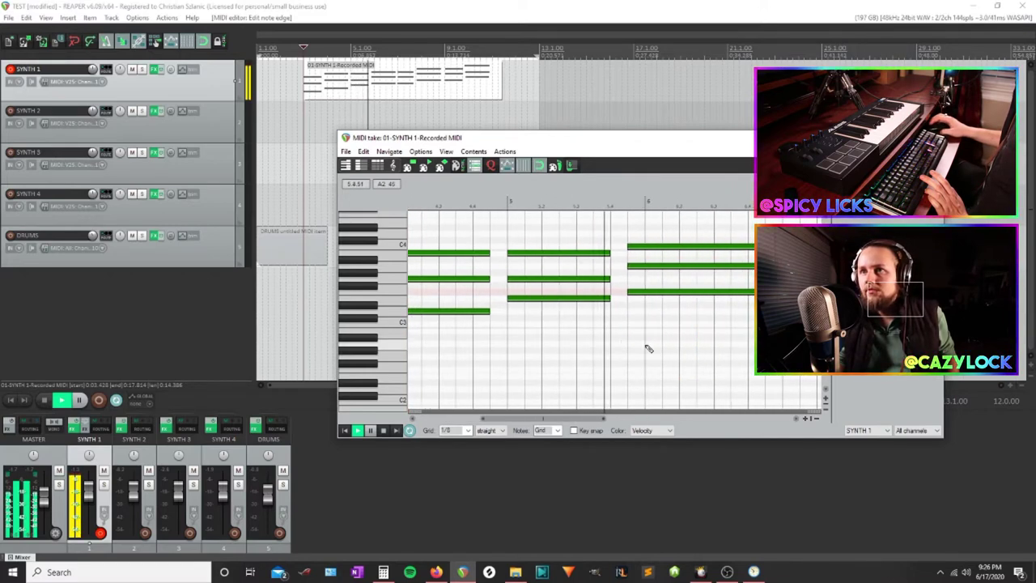
pyautogui.moveTo(526, 328); pyautogui.dragTo(474, 331)
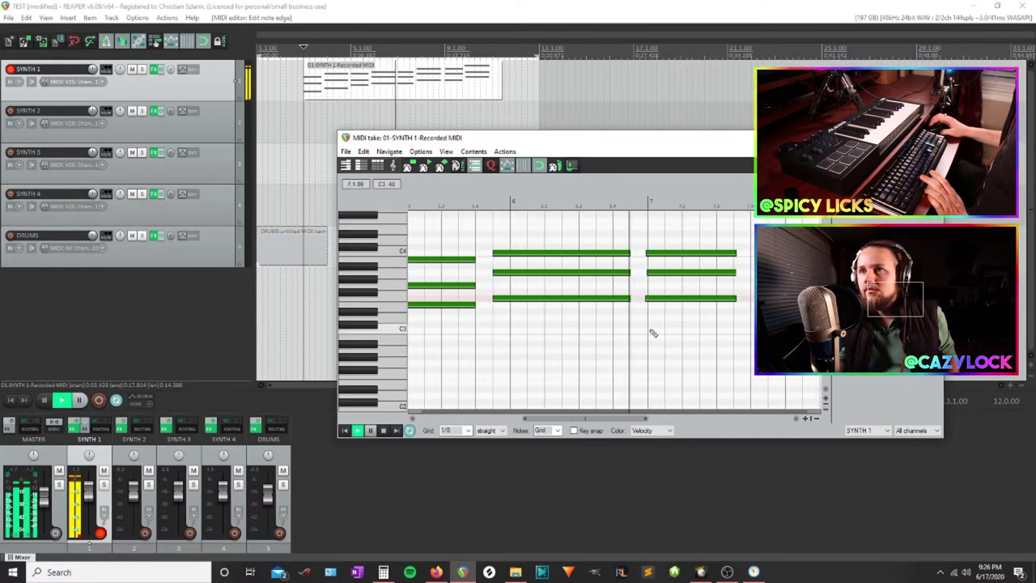
pyautogui.moveTo(640, 332); pyautogui.dragTo(528, 331)
pyautogui.press('space')
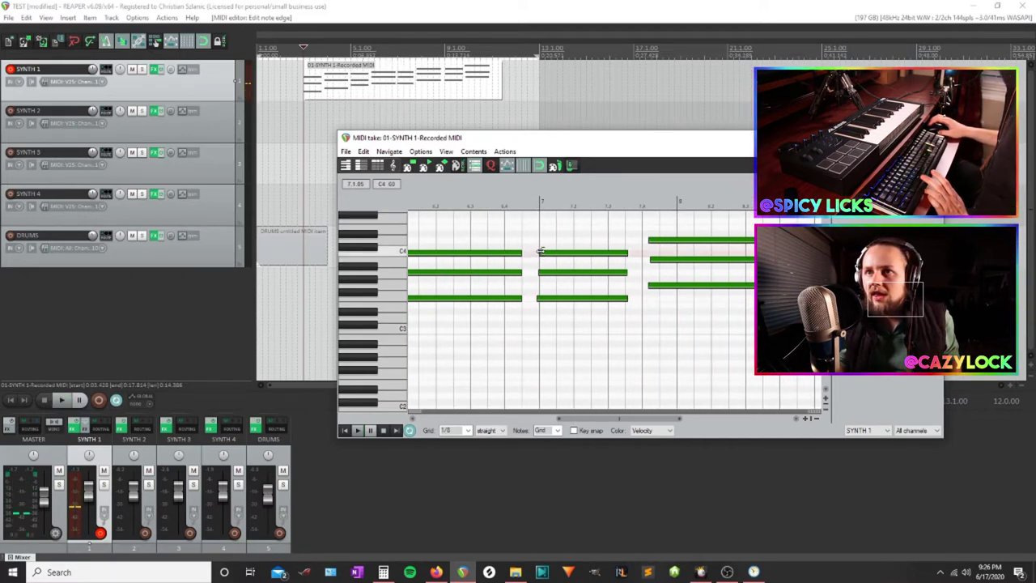
# Align the fifth chord's notes from bar 7 to beat 7.4, and the sixth chord's starts to the last eighth note before bar 8
pyautogui.click(539, 299)
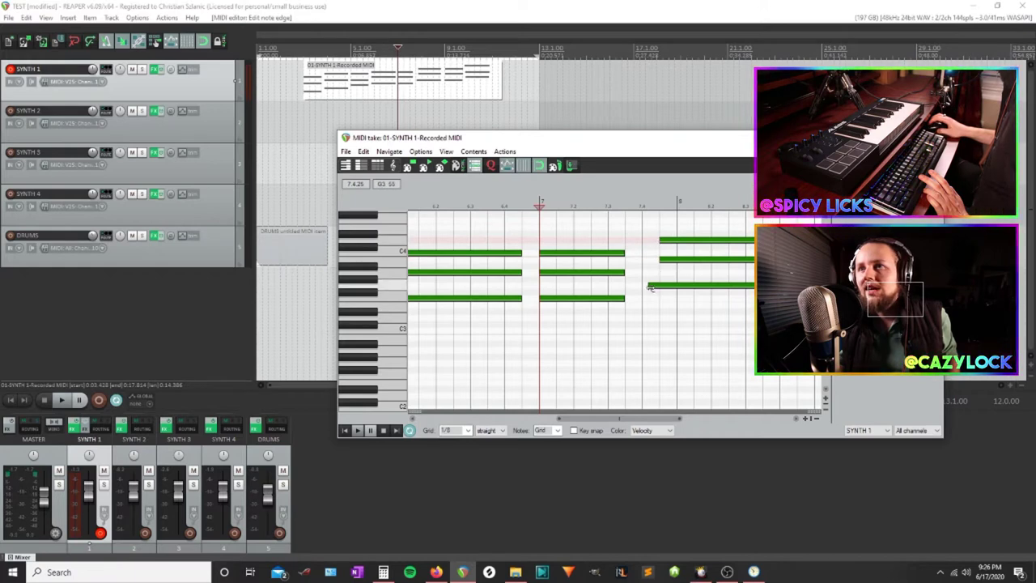
pyautogui.moveTo(622, 253); pyautogui.dragTo(636, 274)
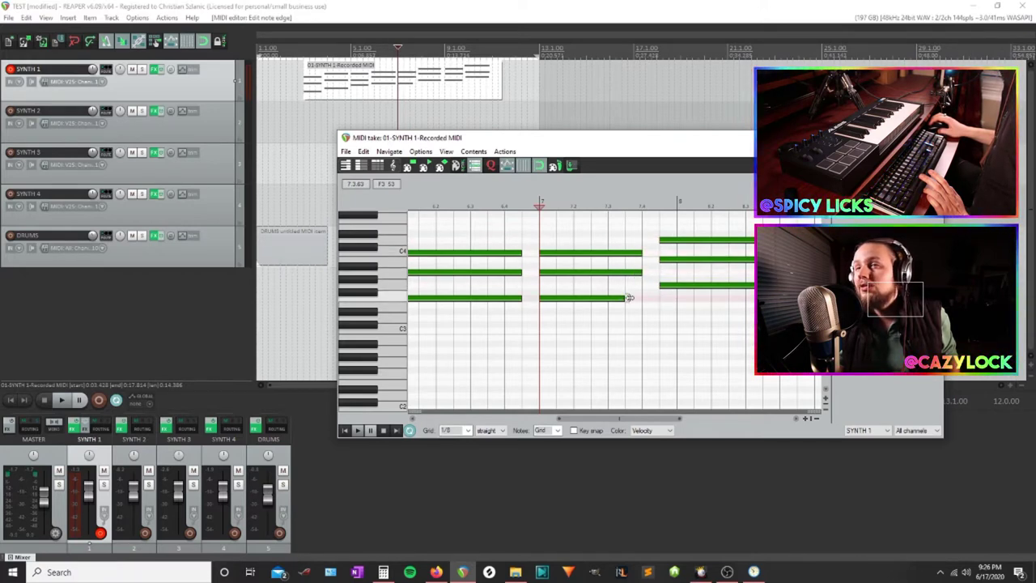
pyautogui.moveTo(670, 307); pyautogui.dragTo(437, 303)
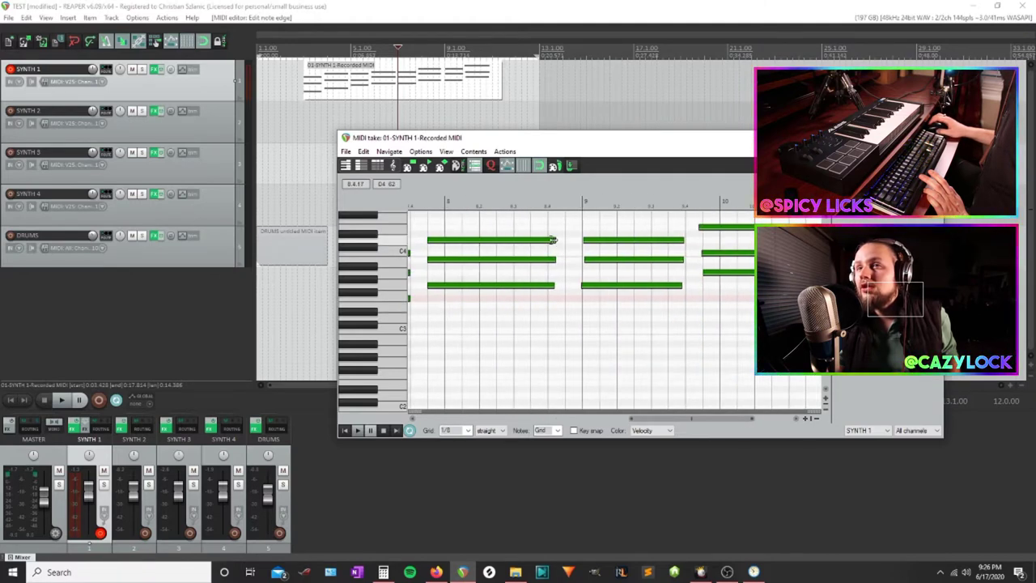
# Align the sixth chord's ends to the last eighth note before bar 9, and the seventh chord's notes from bar 9 to beat 9.4
pyautogui.moveTo(552, 240); pyautogui.dragTo(559, 286)
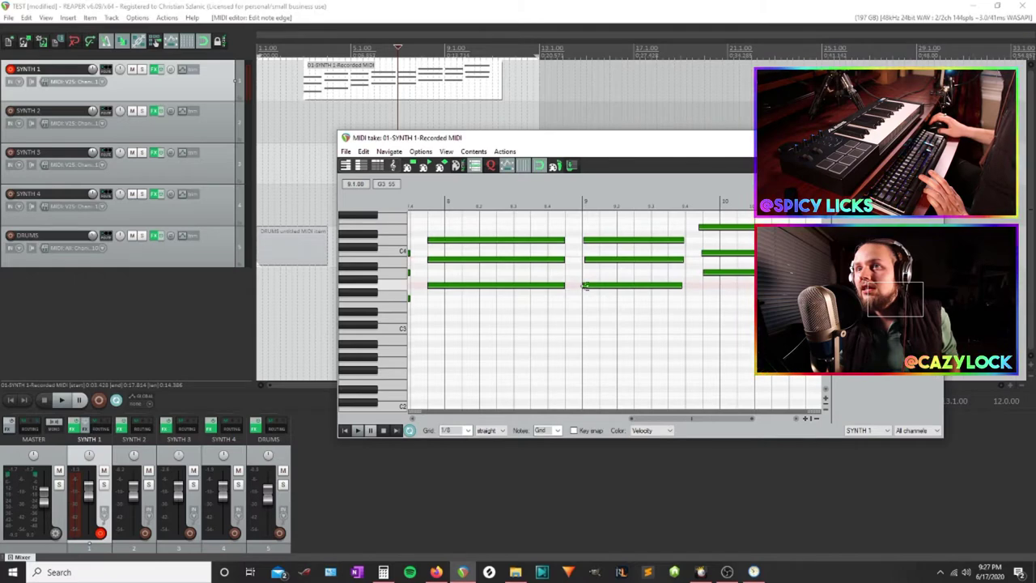
pyautogui.click(581, 240)
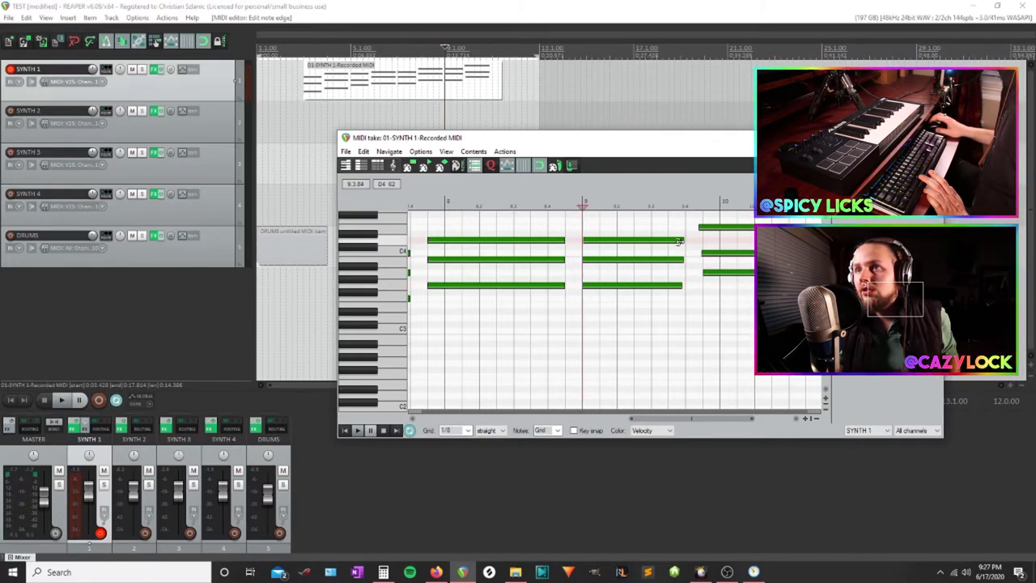
pyautogui.moveTo(681, 240); pyautogui.dragTo(685, 240)
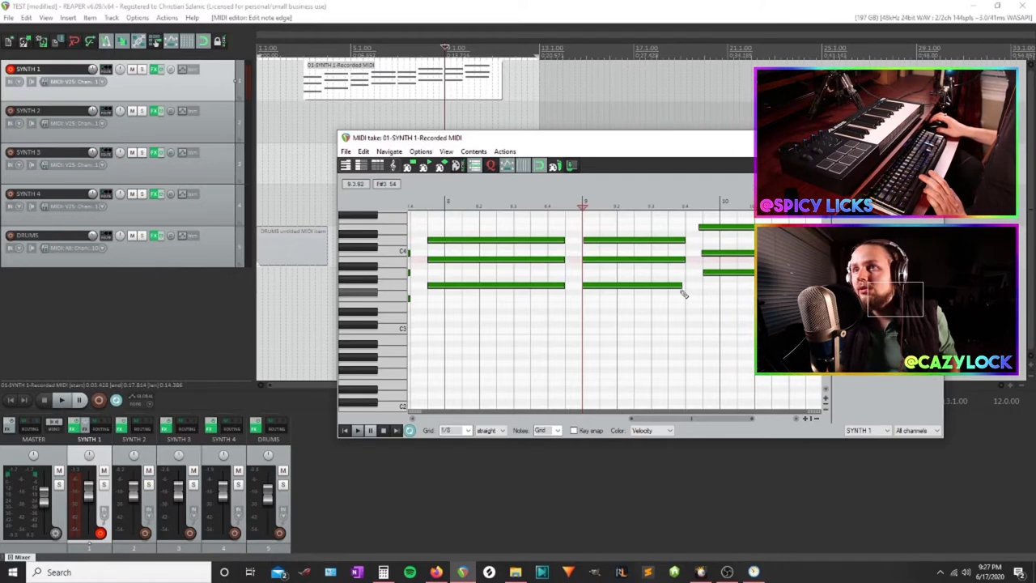
# Align the eighth chord's three notes to start on the last eighth note before bar 10 and end on the last one before bar 11
pyautogui.moveTo(715, 290); pyautogui.dragTo(541, 322)
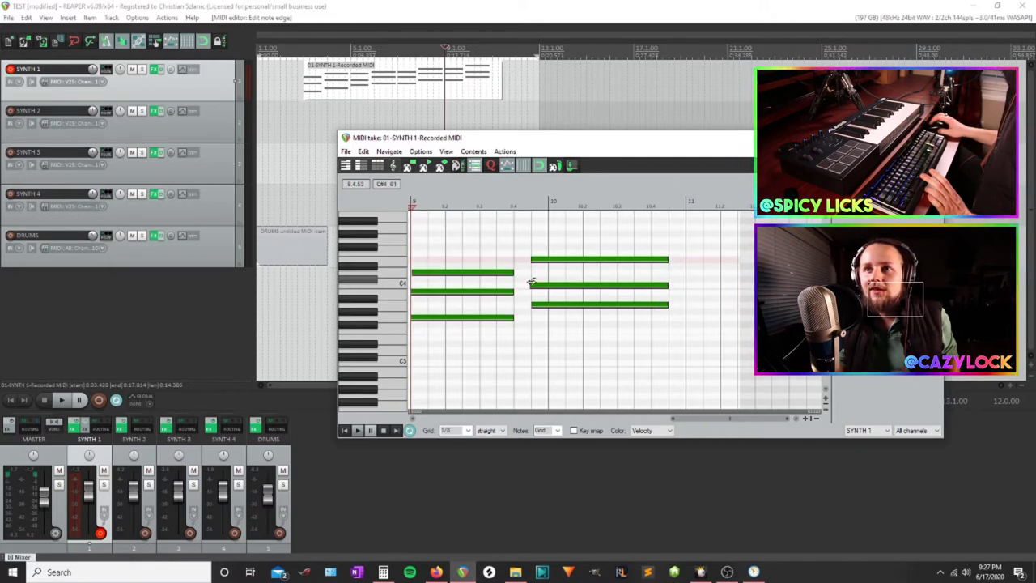
pyautogui.click(755, 572)
pyautogui.click(723, 530)
pyautogui.scroll(-3, 566, 321)
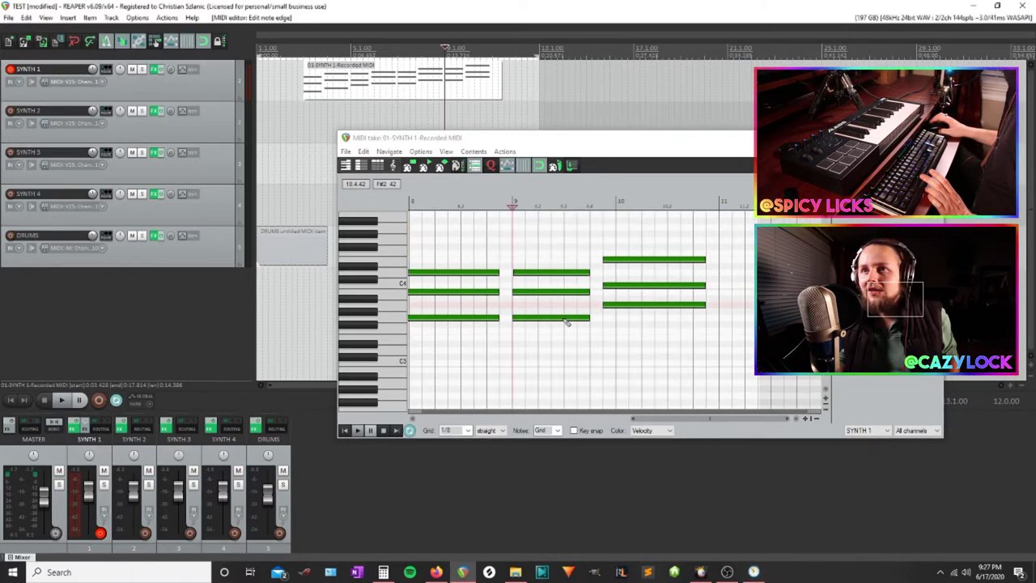
pyautogui.scroll(-2, 566, 318)
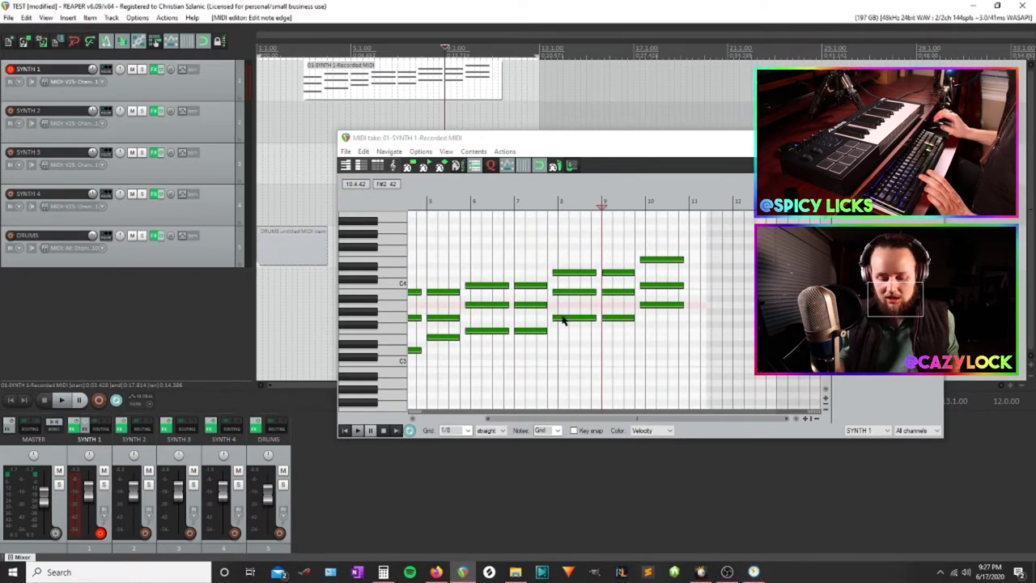
# Move the SYNTH 1 item to start at bar 1, trim its end to bar 9, and shorten the time selection to match
pyautogui.press('space')
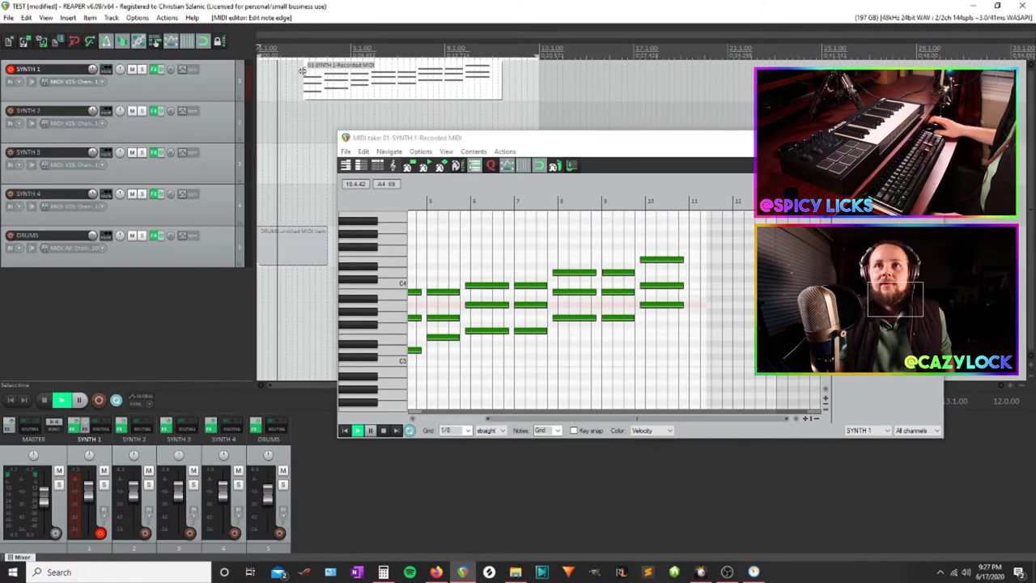
pyautogui.moveTo(302, 72)
pyautogui.mouseDown()
pyautogui.moveTo(267, 71)
pyautogui.moveTo(293, 79)
pyautogui.mouseUp()
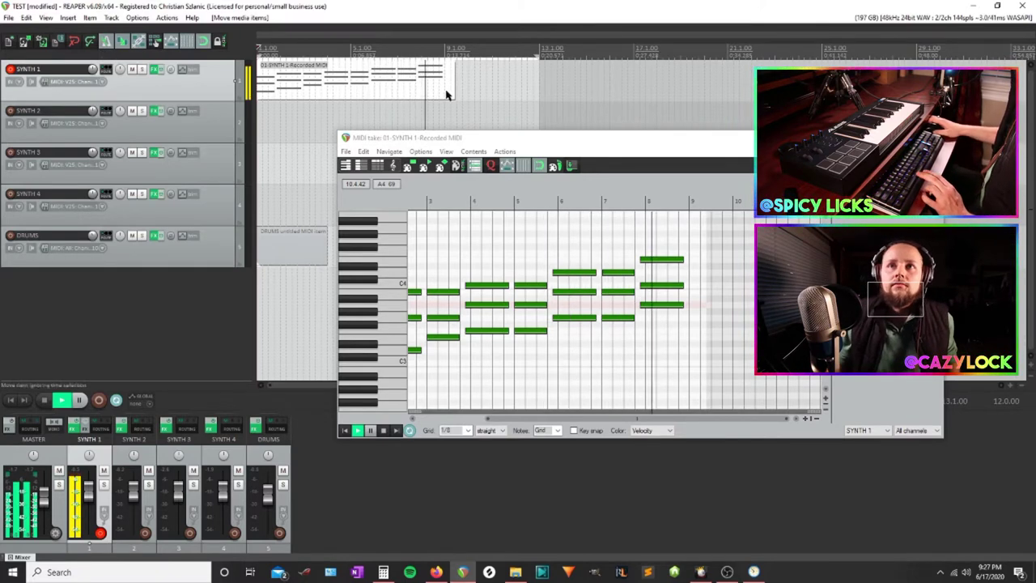
pyautogui.moveTo(447, 94); pyautogui.dragTo(443, 93)
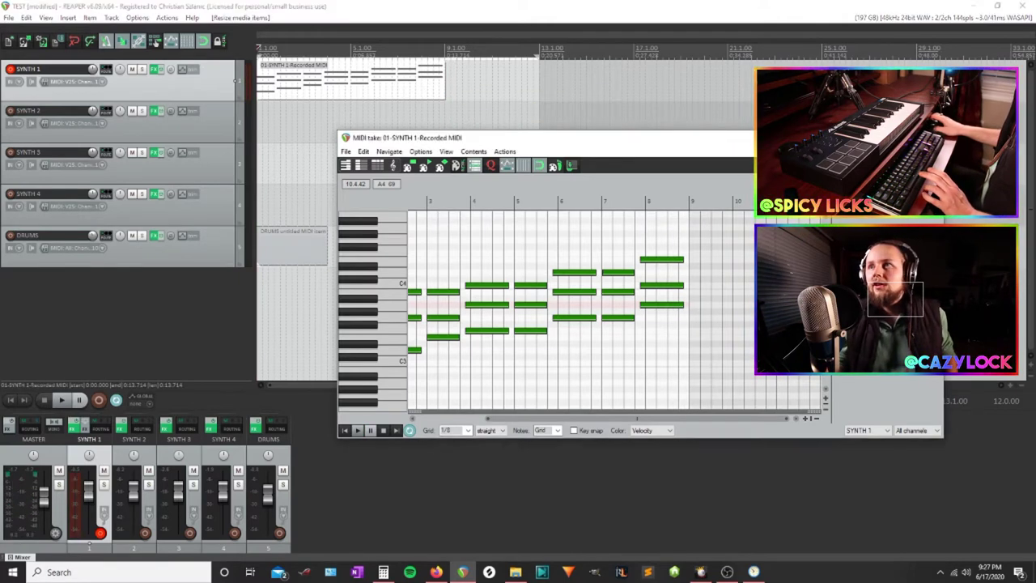
pyautogui.click(931, 137)
pyautogui.moveTo(539, 55); pyautogui.dragTo(445, 55)
# Open Serum on SYNTH 1 and assign LFO 1 to oscillator A's warp in Sync mode while the loop plays
pyautogui.click(153, 71)
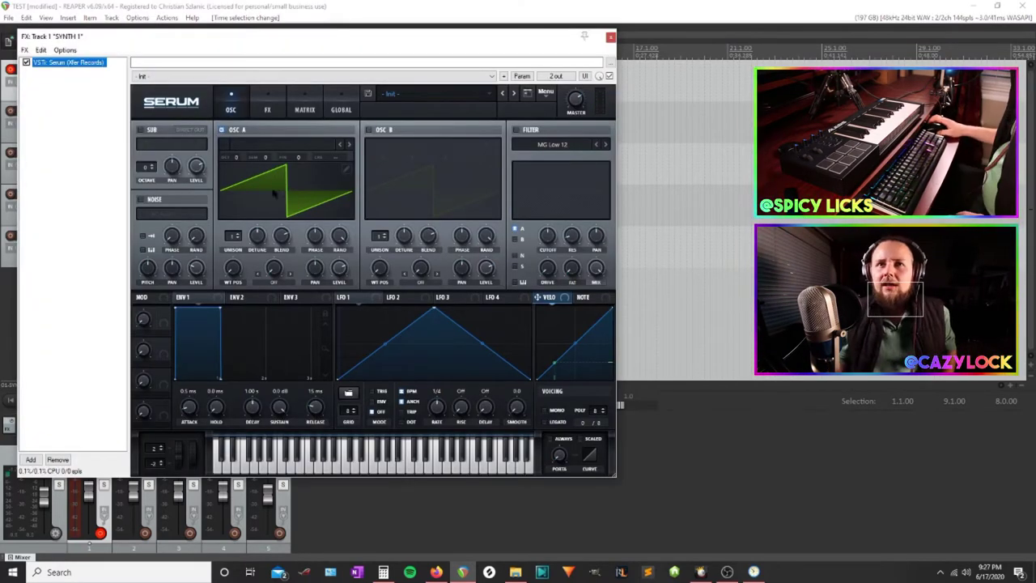
pyautogui.moveTo(139, 39); pyautogui.dragTo(467, 46)
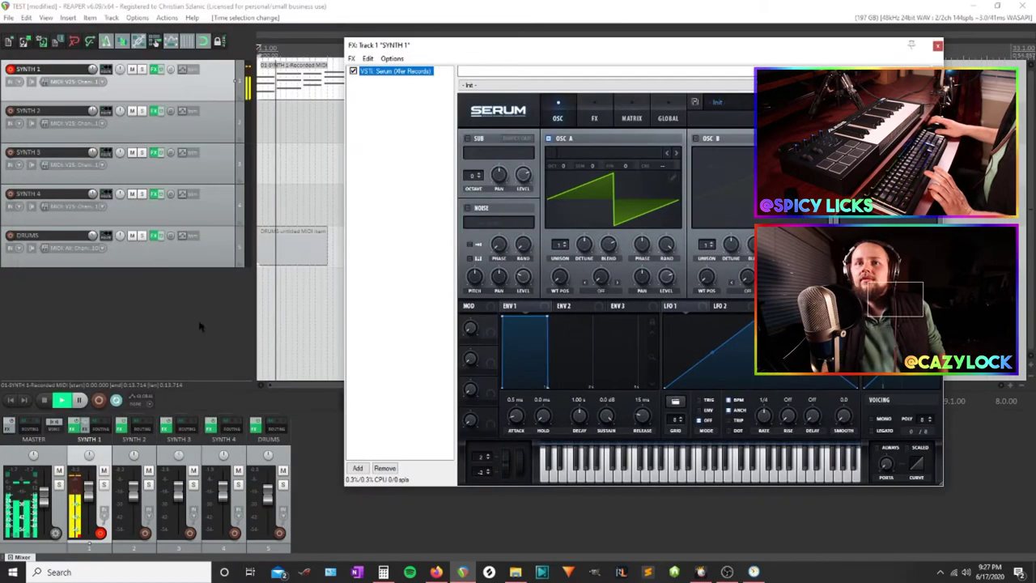
pyautogui.moveTo(532, 49); pyautogui.dragTo(312, 25)
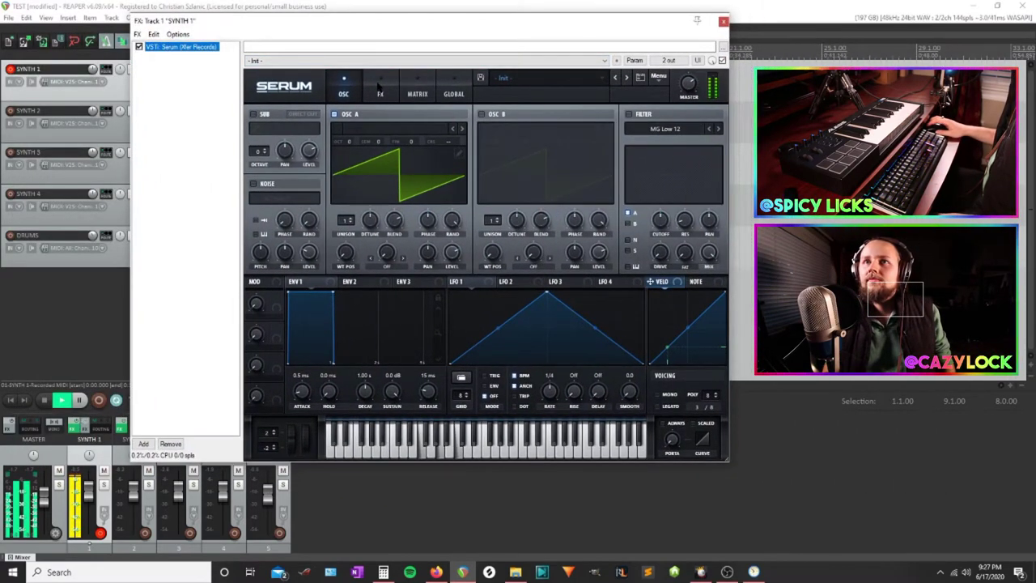
pyautogui.click(379, 86)
pyautogui.click(345, 77)
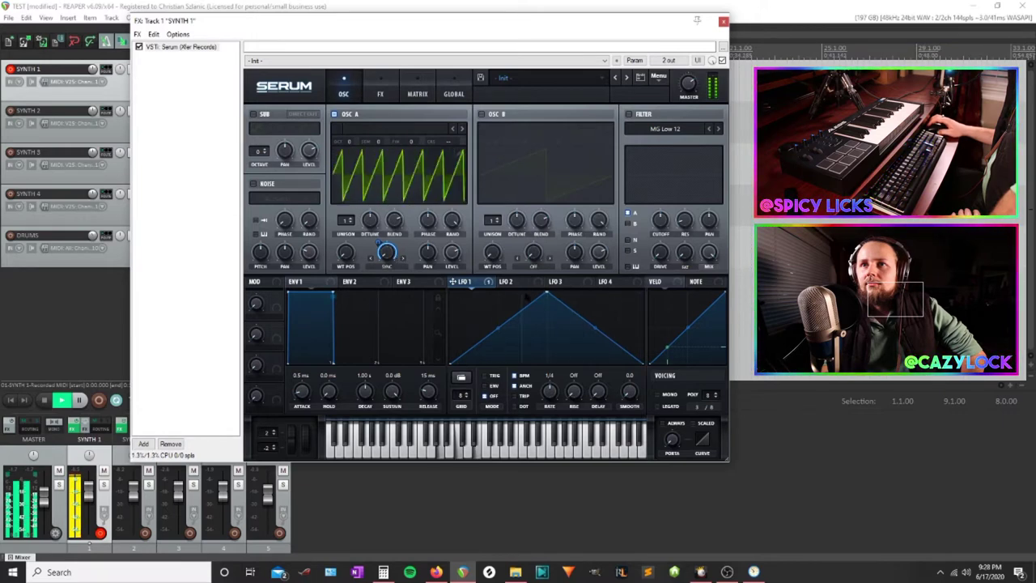
# Reshape LFO 1 into a rising ramp and adjust its modulation of oscillator A's warp while trying other warp modes
pyautogui.moveTo(379, 243)
pyautogui.mouseDown()
pyautogui.moveTo(378, 264)
pyautogui.moveTo(379, 242)
pyautogui.mouseUp()
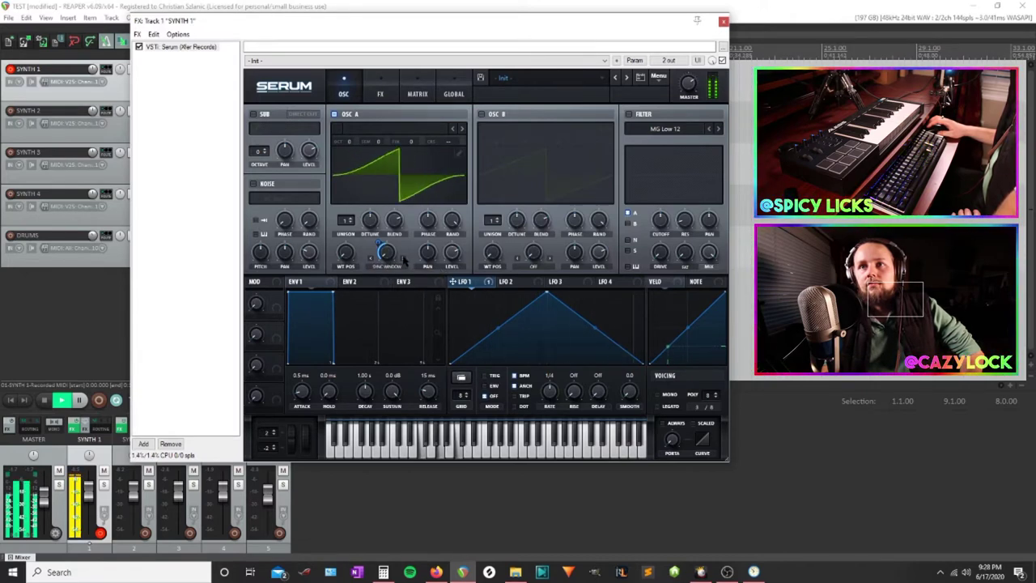
pyautogui.click(403, 259)
pyautogui.moveTo(548, 296); pyautogui.dragTo(643, 292)
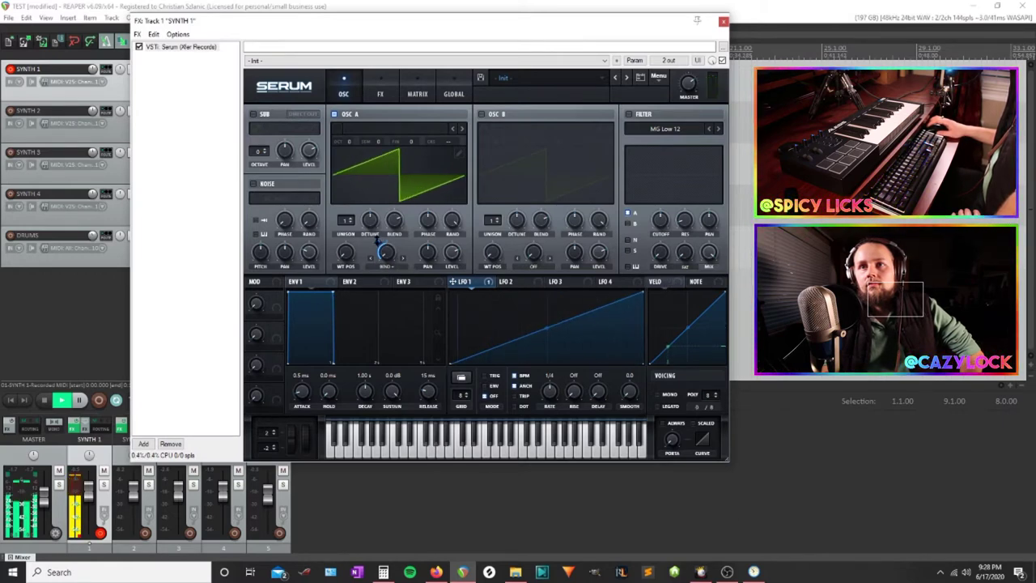
pyautogui.moveTo(392, 248); pyautogui.dragTo(394, 248)
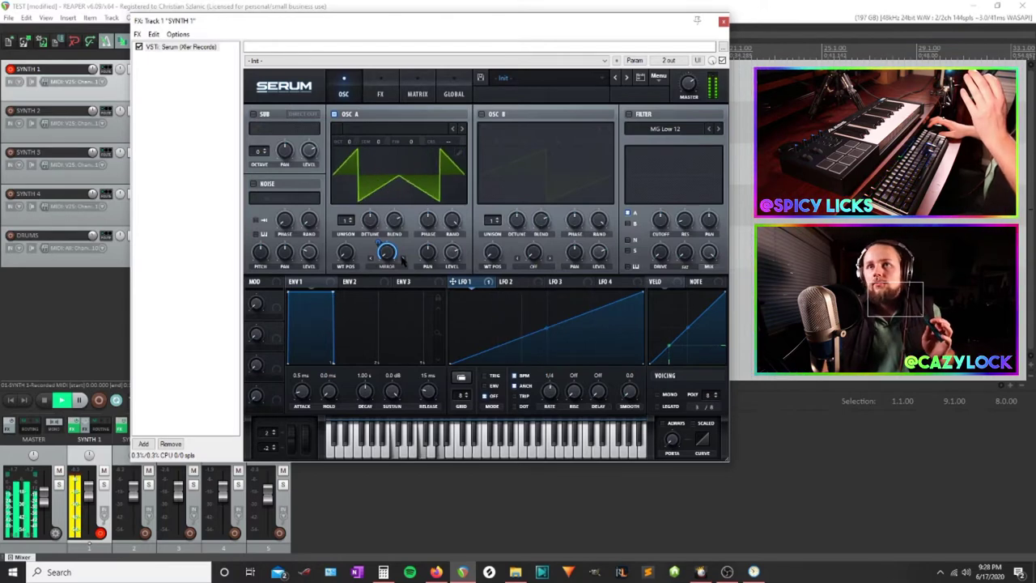
# Set oscillator A's warp mode to Bend +/- and raise LFO 1's starting point to about mid-height
pyautogui.click(401, 259)
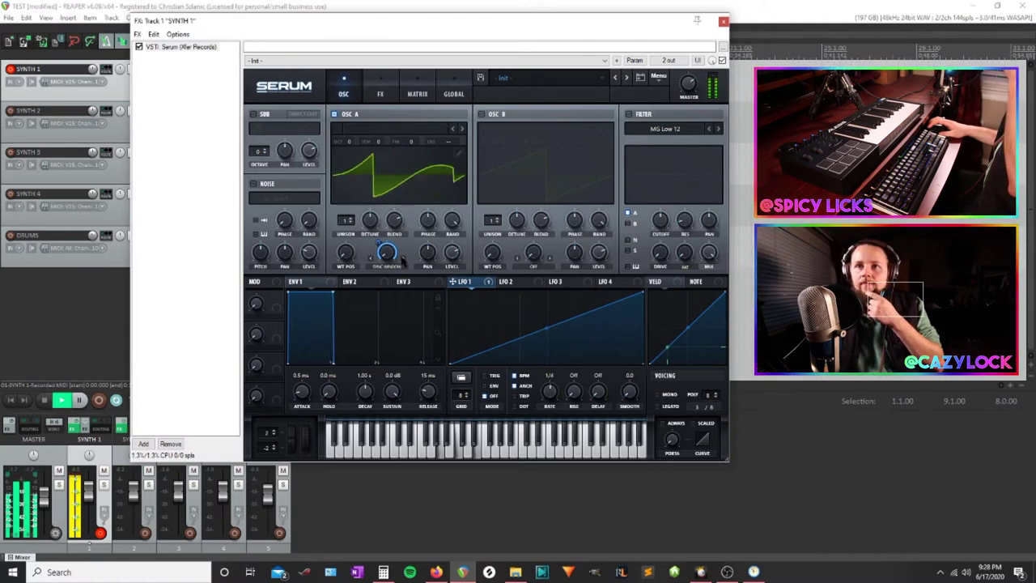
pyautogui.click(402, 259)
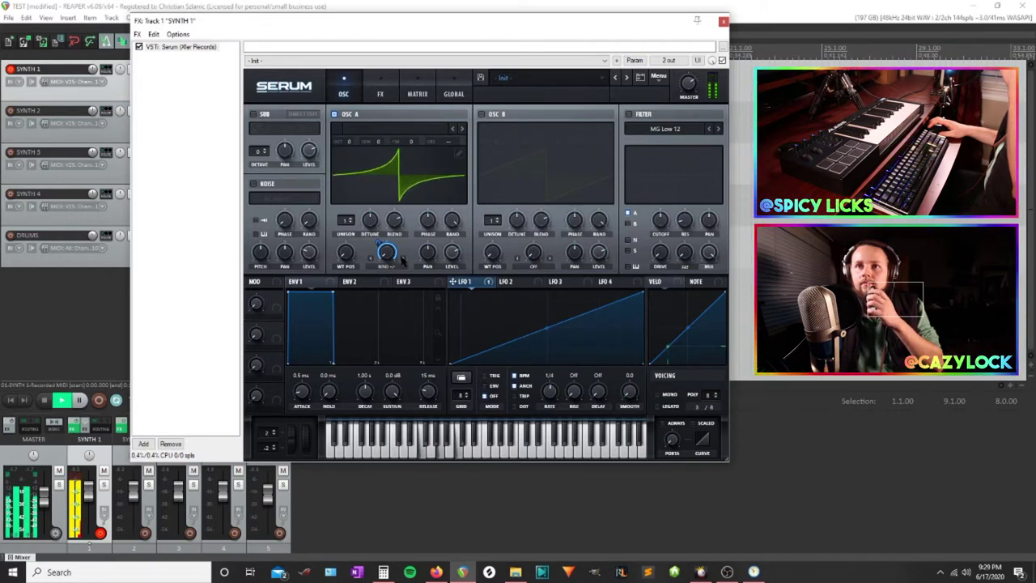
pyautogui.moveTo(452, 365); pyautogui.dragTo(452, 331)
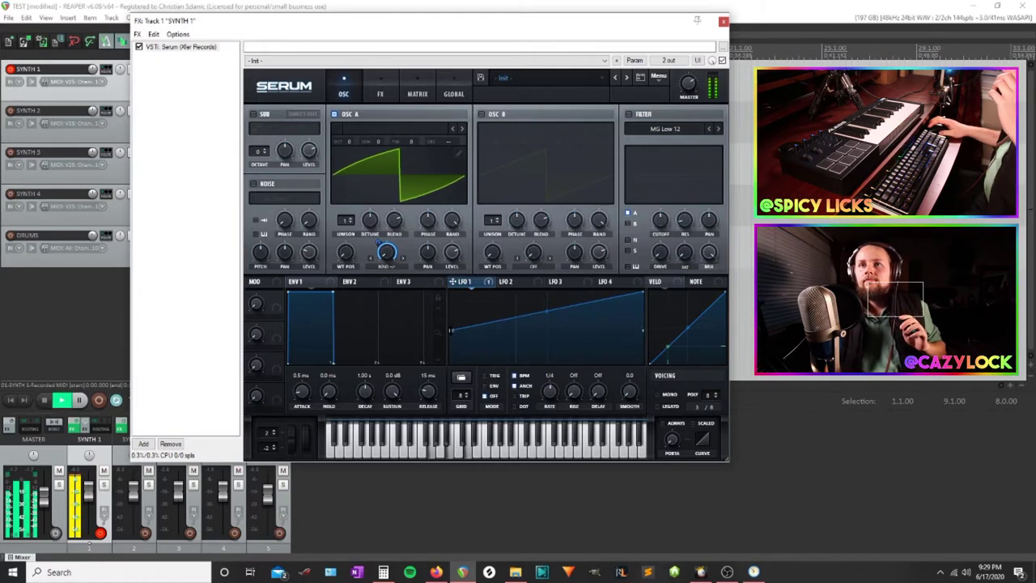
# Enable Serum's reverb and adjust its decay while listening to the loop
pyautogui.click(381, 89)
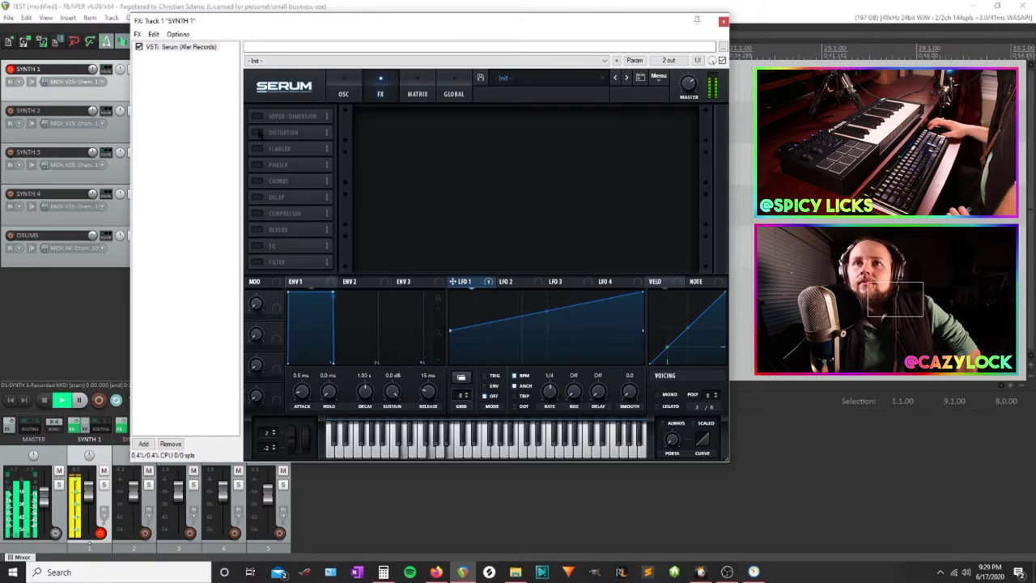
pyautogui.click(257, 229)
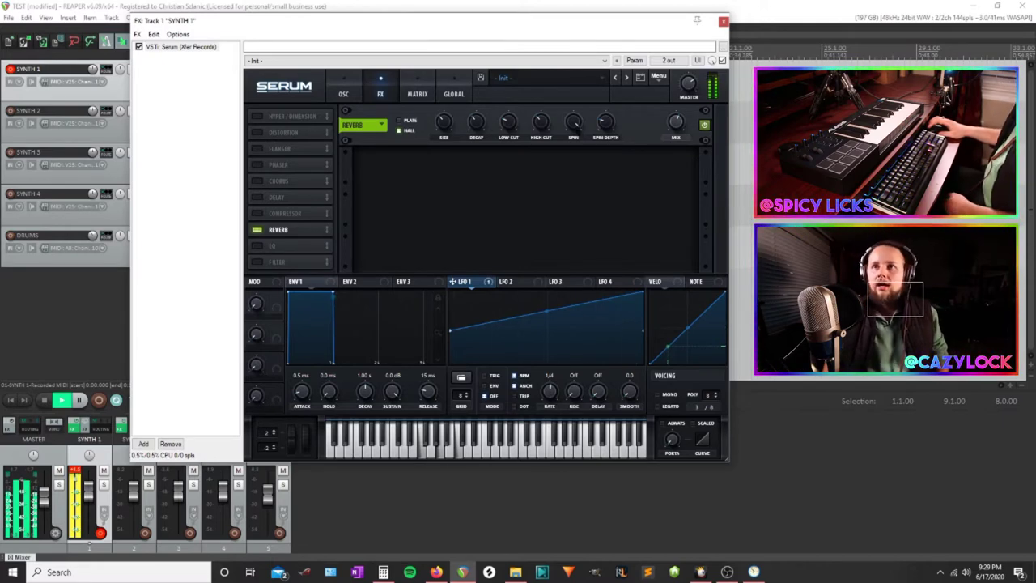
pyautogui.click(43, 400)
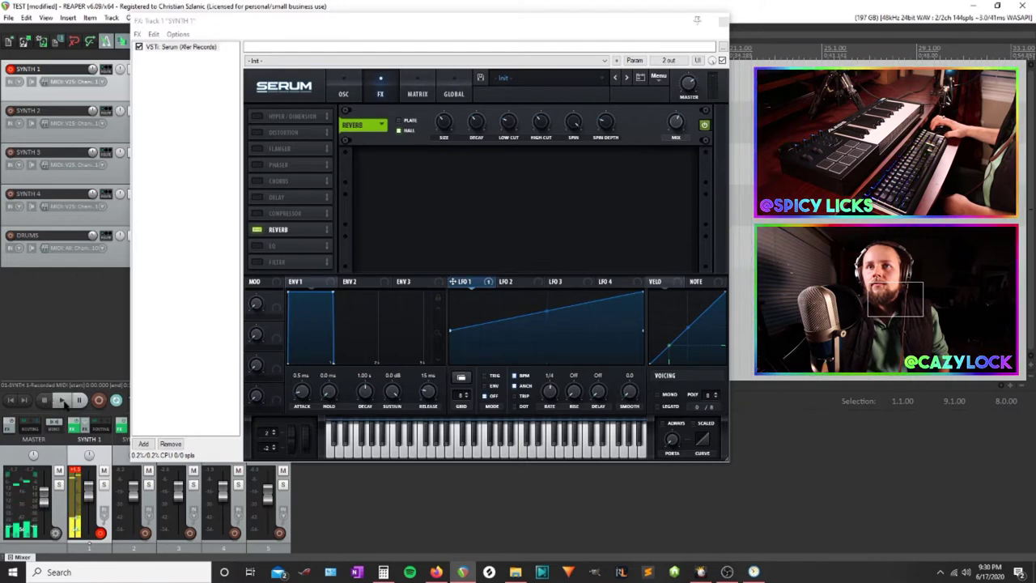
pyautogui.click(63, 400)
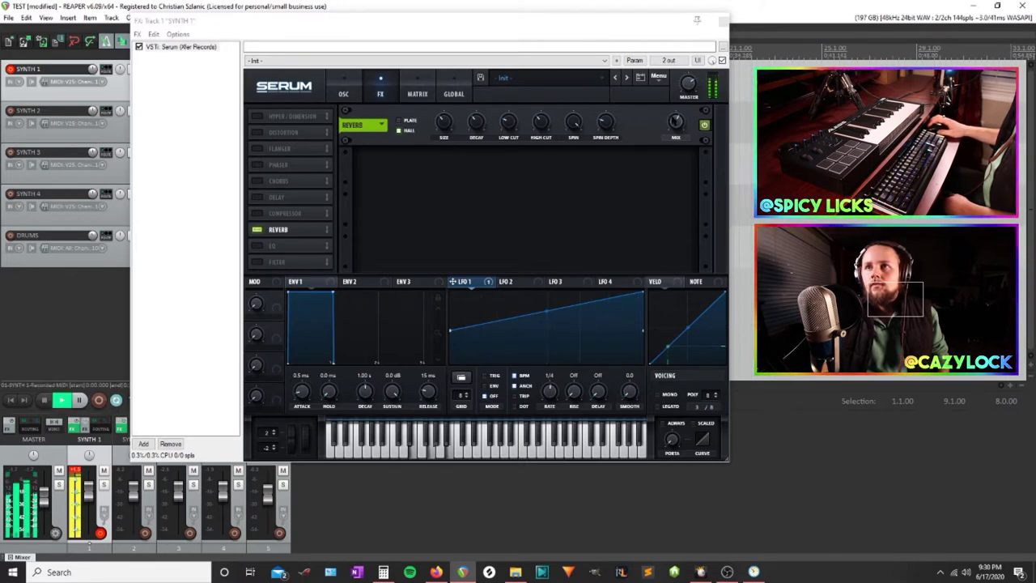
pyautogui.click(476, 124)
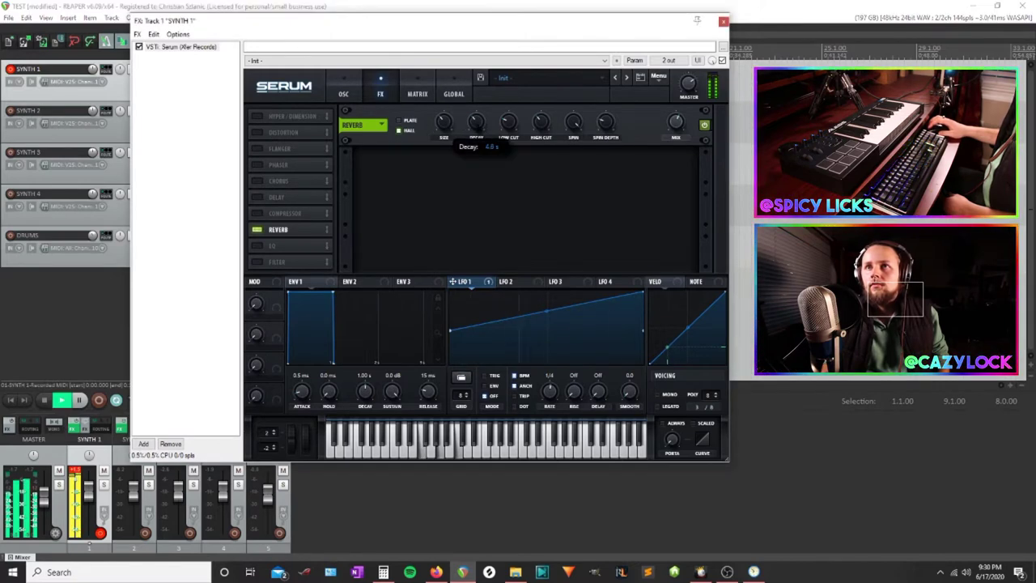
pyautogui.moveTo(476, 123); pyautogui.dragTo(476, 126)
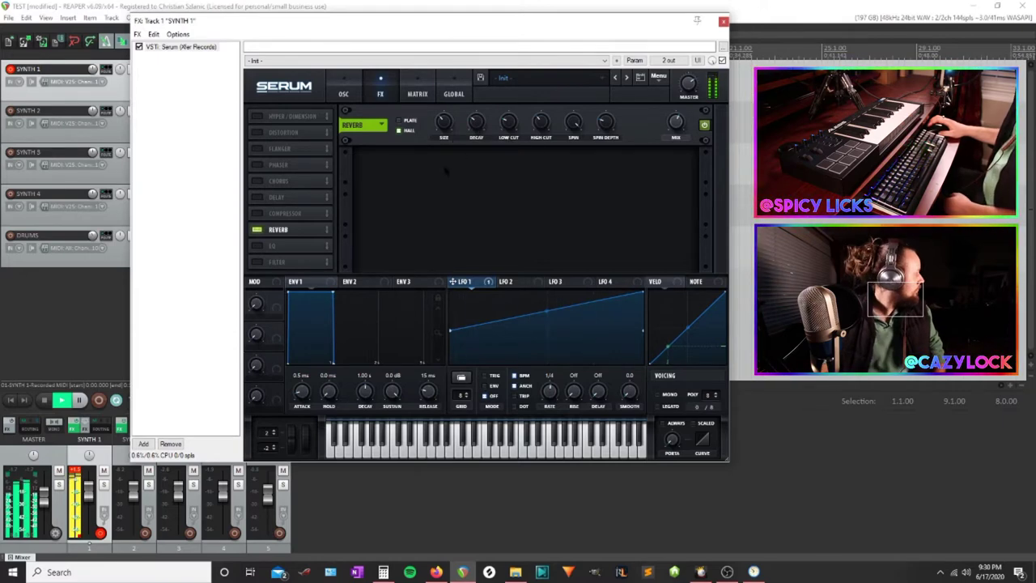
# Reset SYNTH 1's peak indicator, lower its volume fader slightly, and check Serum's modulation matrix
pyautogui.click(75, 476)
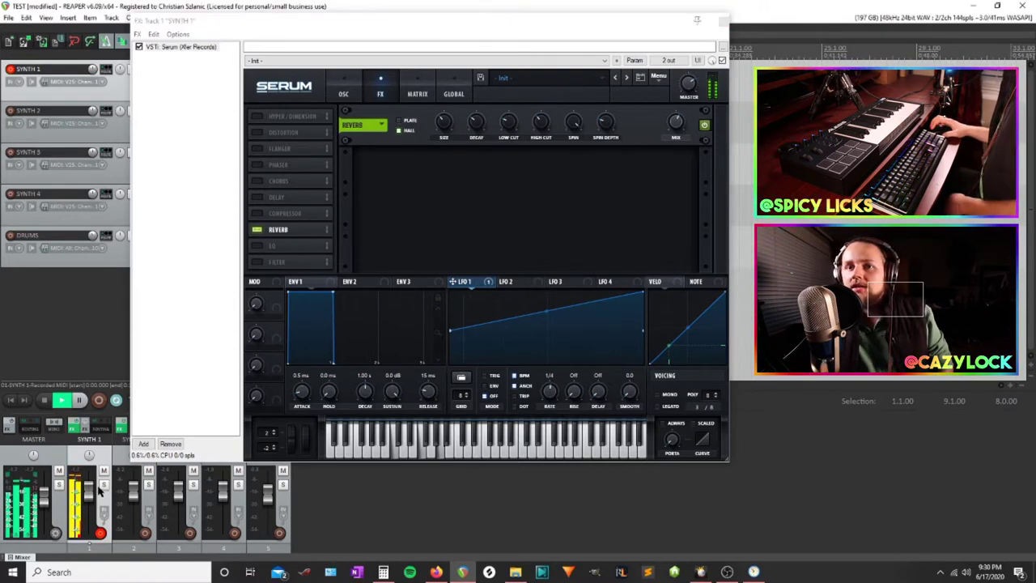
pyautogui.moveTo(88, 491); pyautogui.dragTo(87, 494)
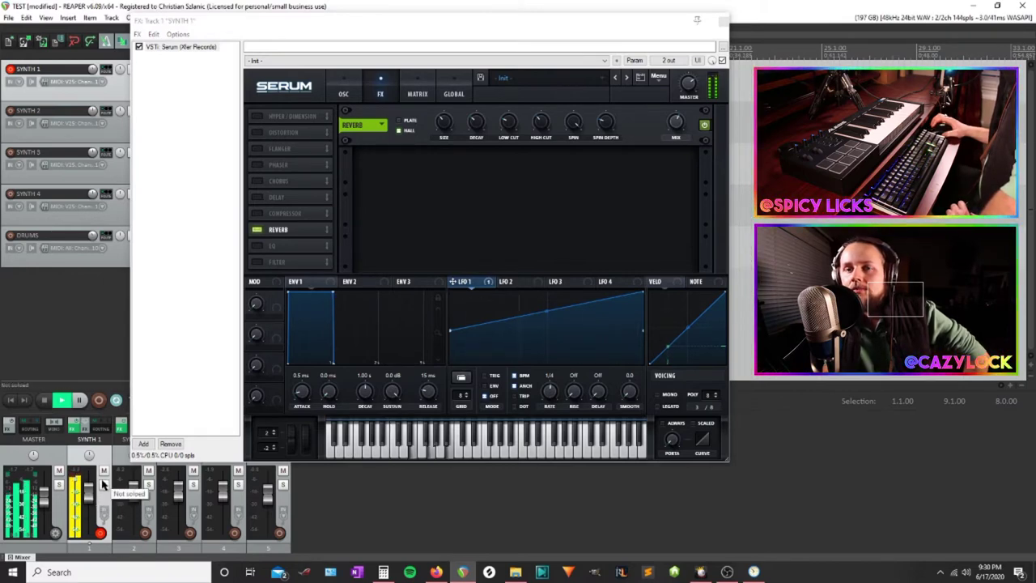
pyautogui.click(417, 89)
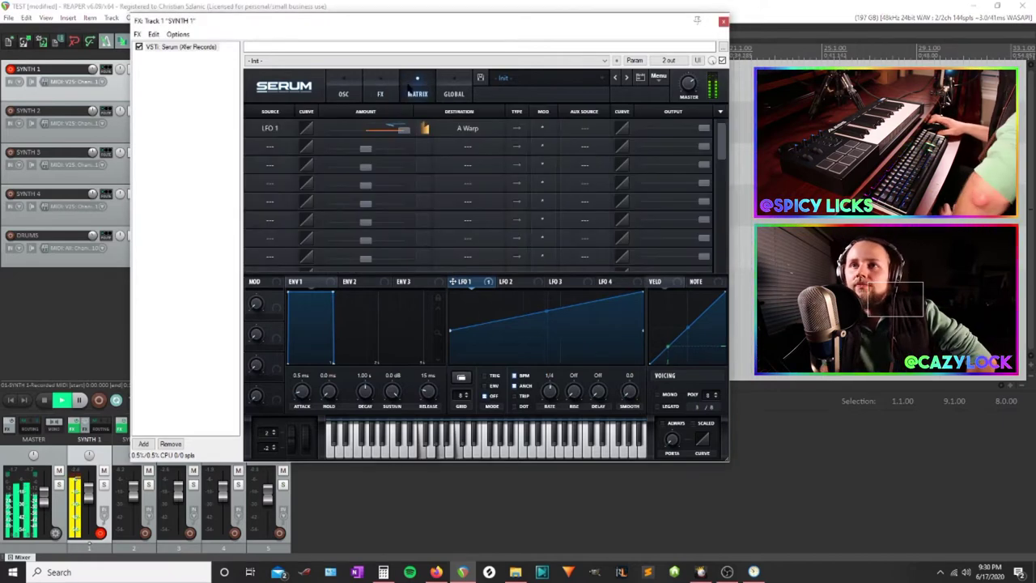
pyautogui.click(348, 89)
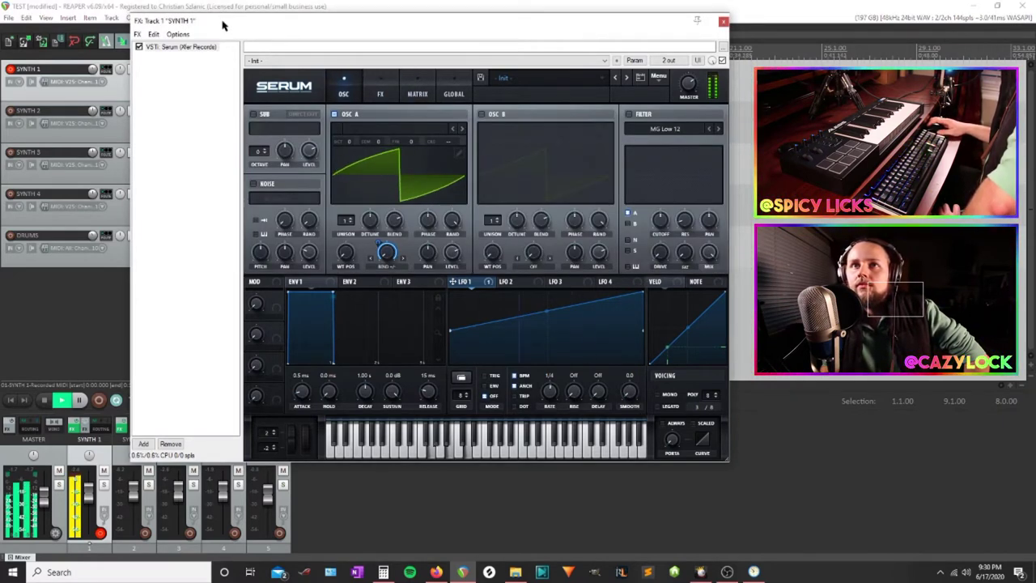
# Record-arm the DRUMS track and open its empty MIDI item at the lower drum pad and pattern rows
pyautogui.moveTo(222, 25); pyautogui.dragTo(421, 55)
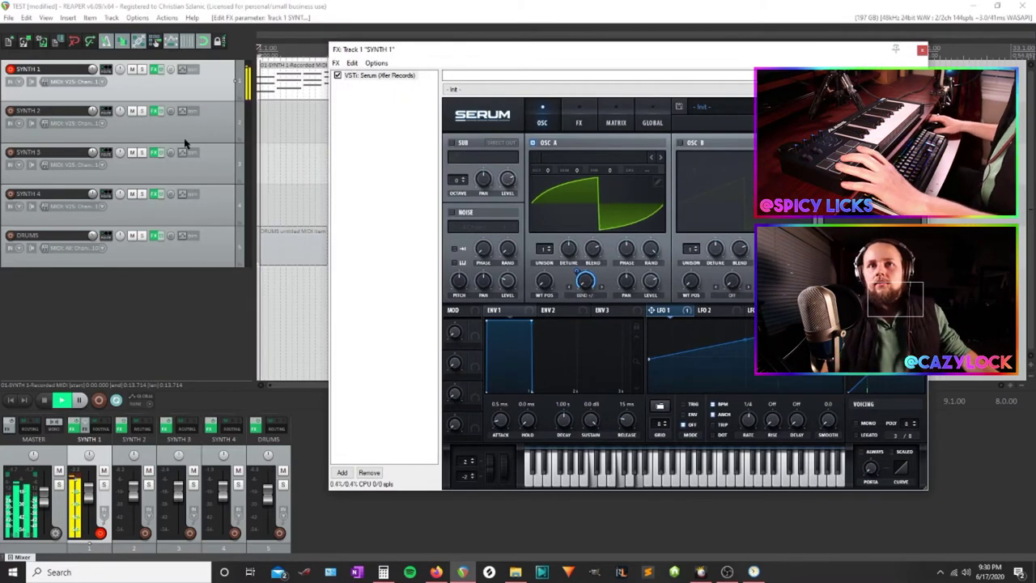
pyautogui.click(9, 235)
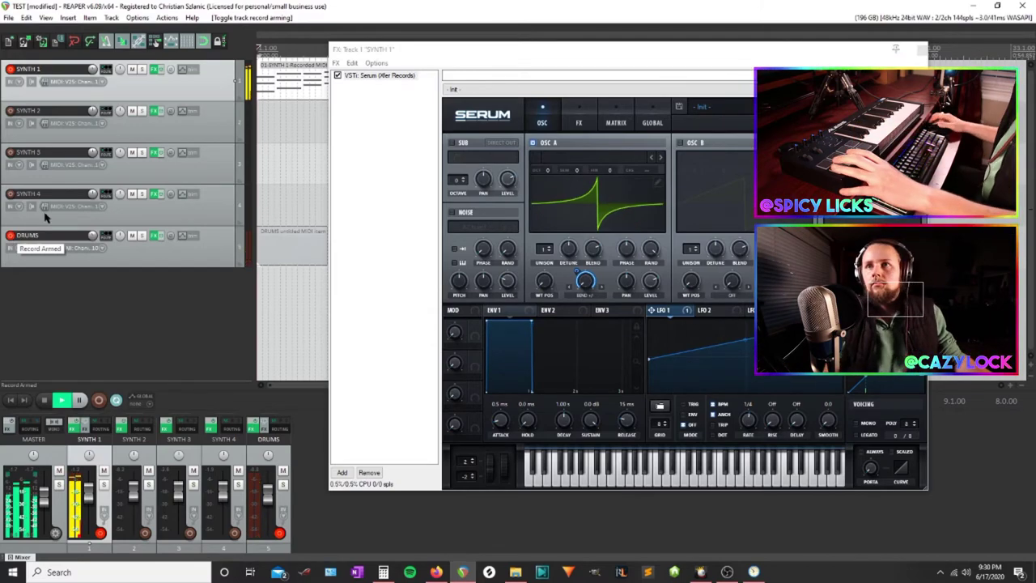
pyautogui.click(921, 49)
pyautogui.doubleClick(291, 255)
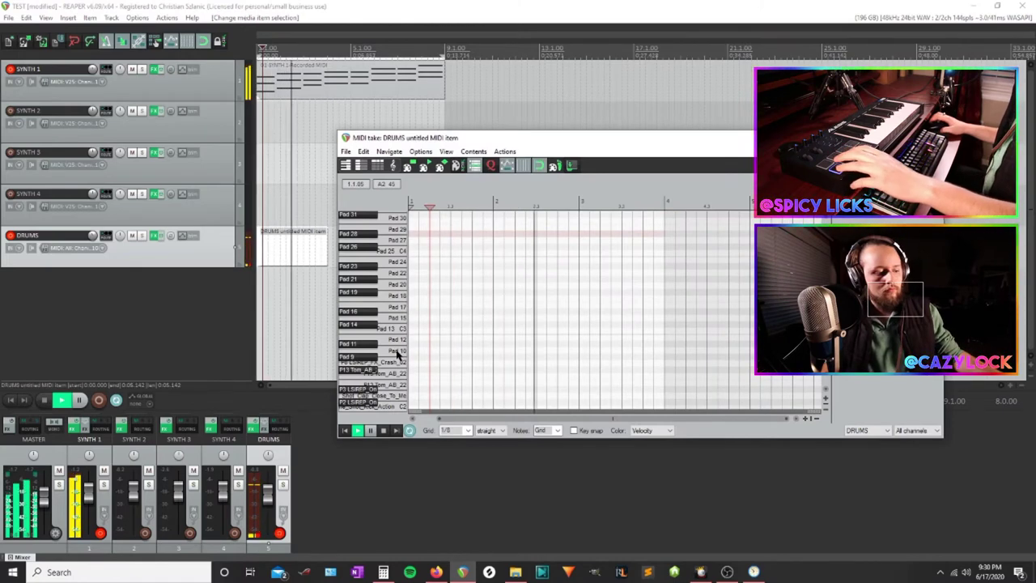
pyautogui.scroll(-3, 396, 354)
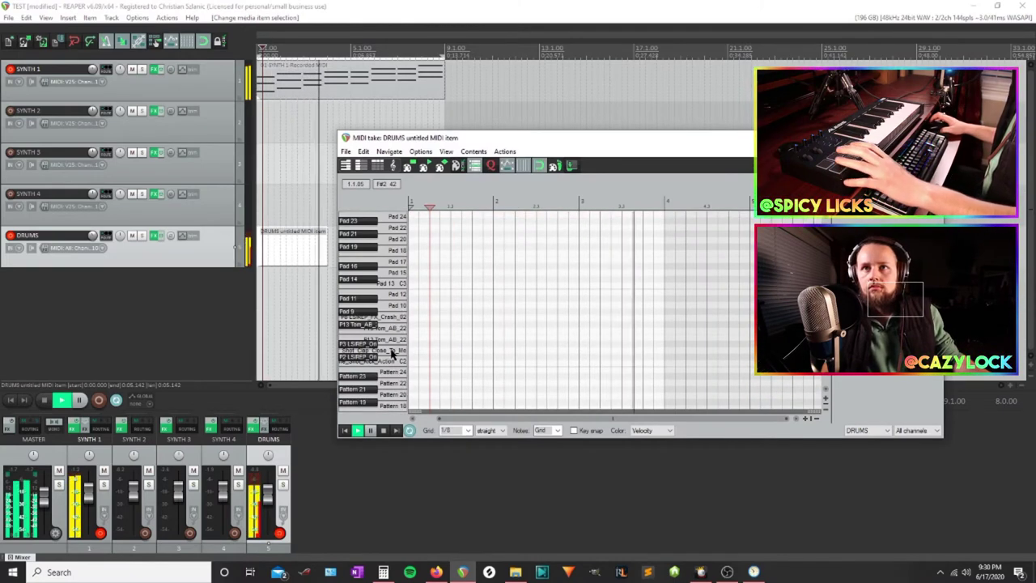
pyautogui.scroll(-2, 392, 354)
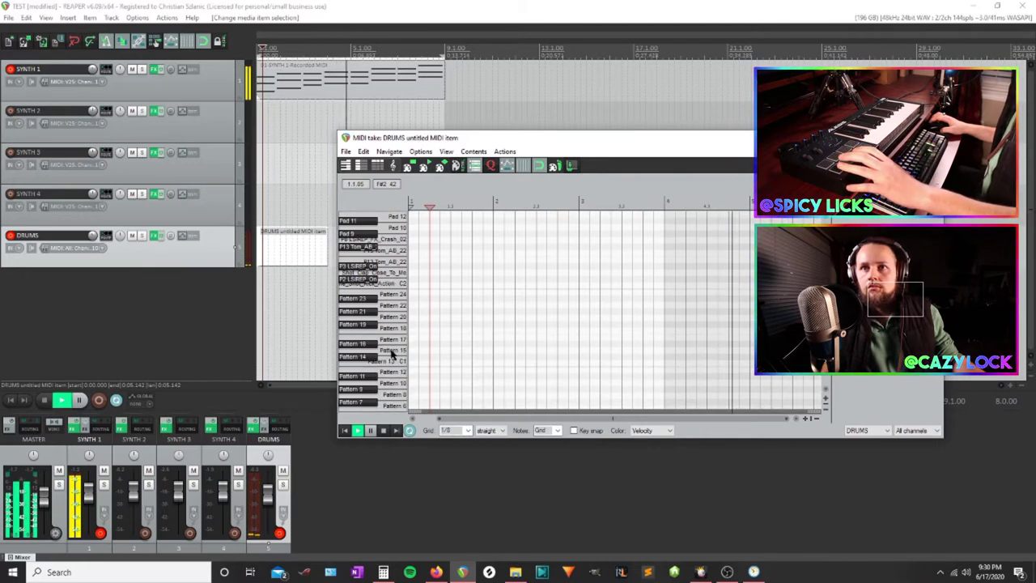
pyautogui.scroll(-2, 392, 354)
pyautogui.scroll(-2, 392, 354)
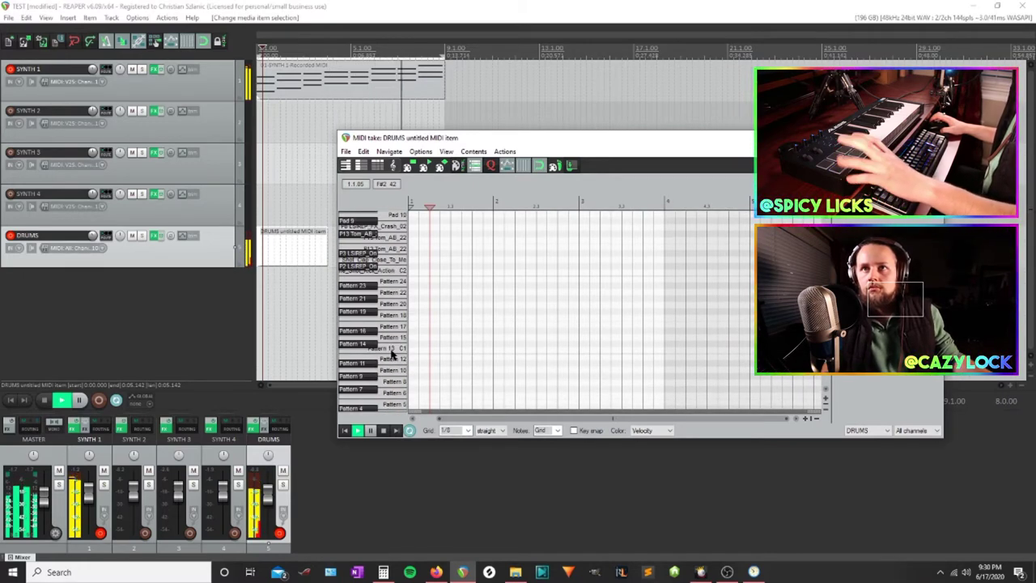
# Stop playback, look through the piano-roll pad and pattern rows for the drum sounds, and audition the kick on C2
pyautogui.scroll(-2, 392, 354)
pyautogui.scroll(-3, 392, 354)
pyautogui.scroll(-2, 392, 354)
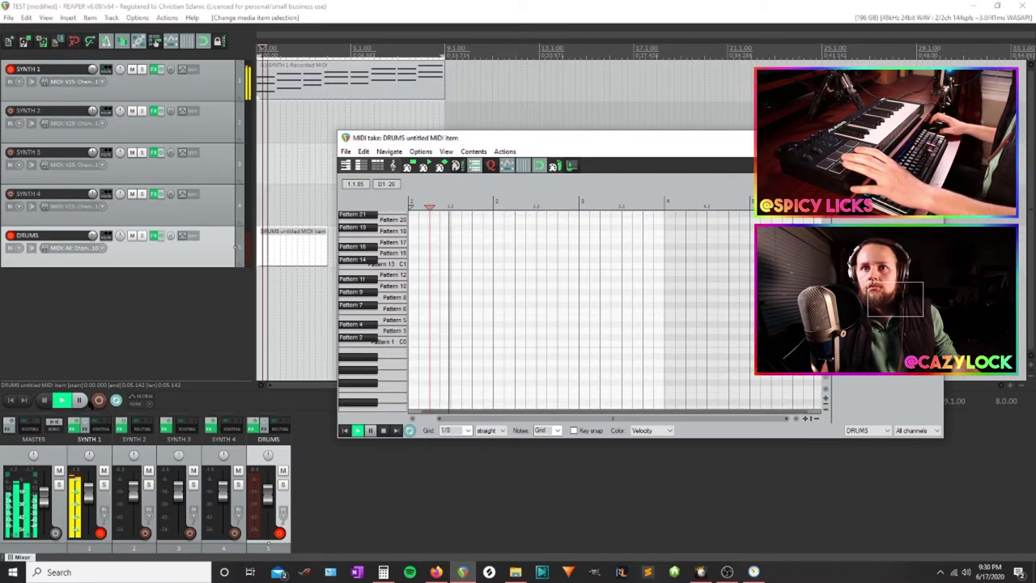
pyautogui.click(45, 400)
pyautogui.scroll(6, 397, 347)
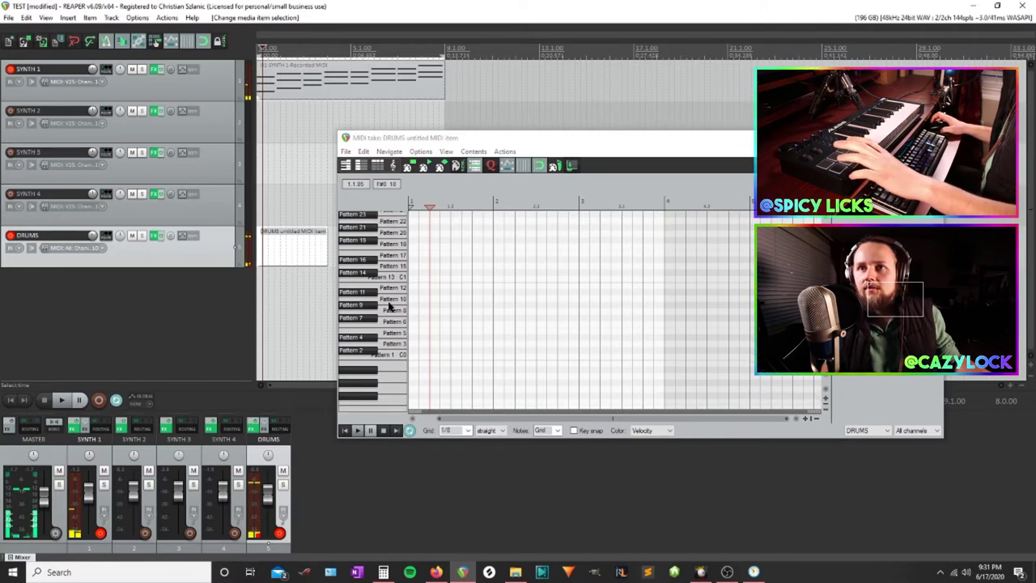
pyautogui.scroll(4, 390, 306)
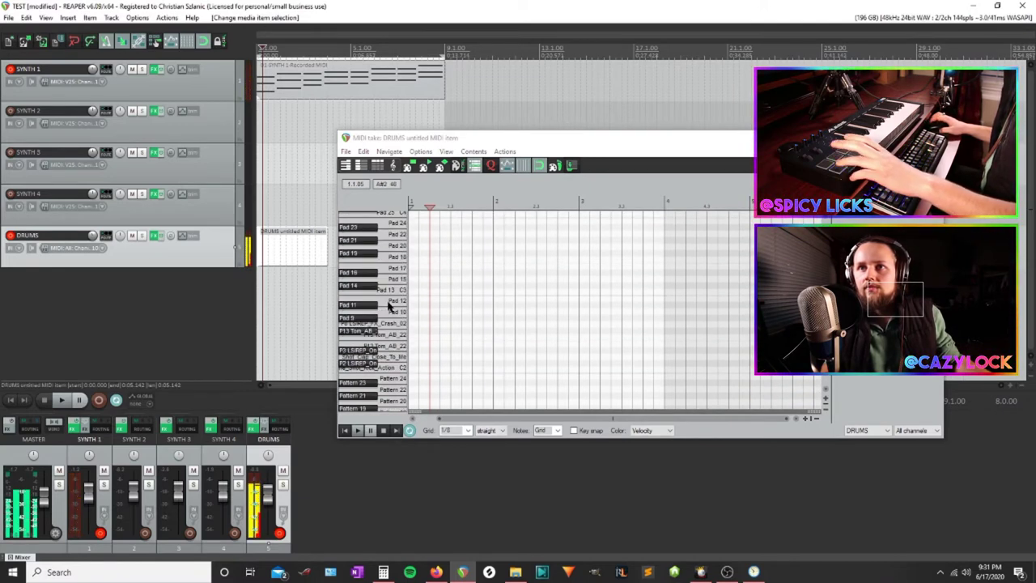
pyautogui.scroll(-3, 389, 315)
pyautogui.scroll(-2, 390, 323)
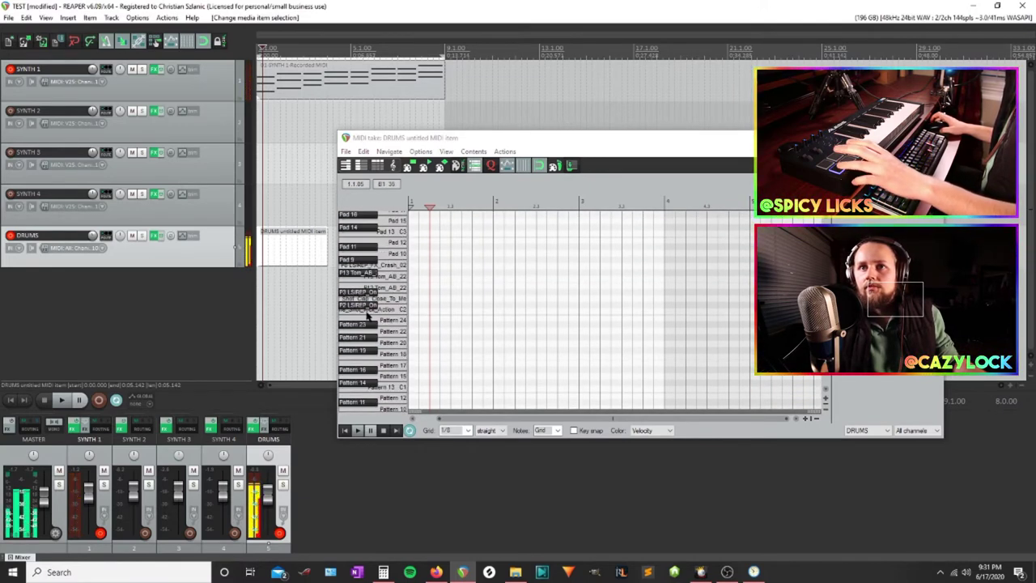
pyautogui.click(382, 316)
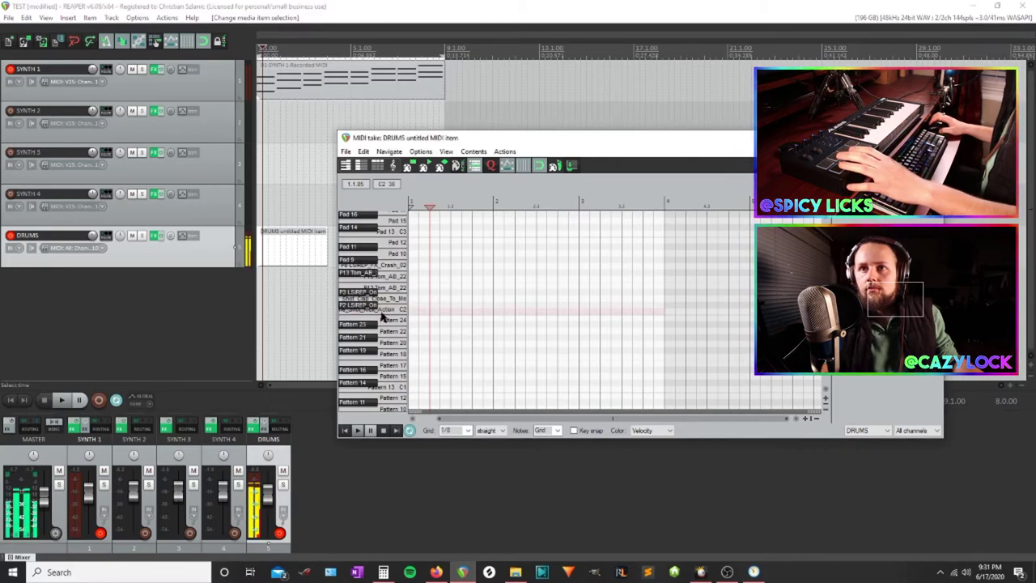
# Insert a kick note on C2 at the start of bar 1 and play the loop briefly
pyautogui.scroll(3, 430, 317)
pyautogui.click(435, 315)
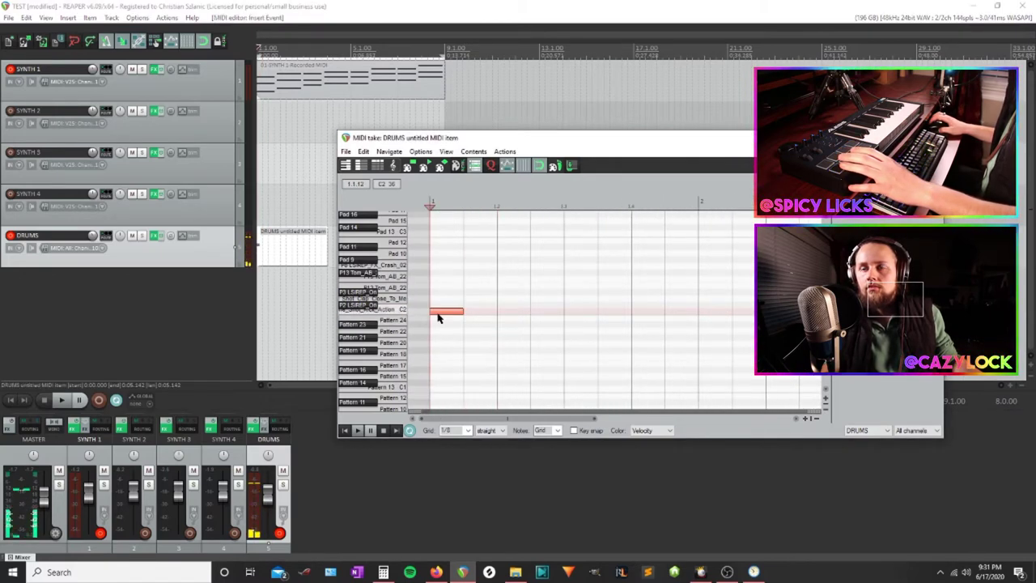
pyautogui.scroll(-3, 436, 316)
pyautogui.press('space')
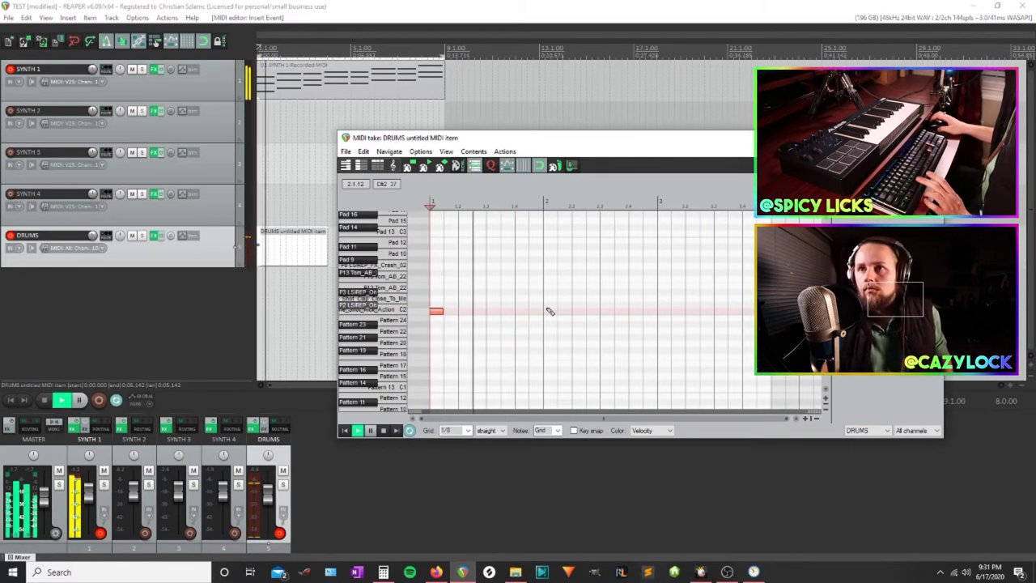
pyautogui.press('space')
# Layer snare and clap notes on C#2 and D2 at beat 3 of bar 1 and check them in playback
pyautogui.click(492, 307)
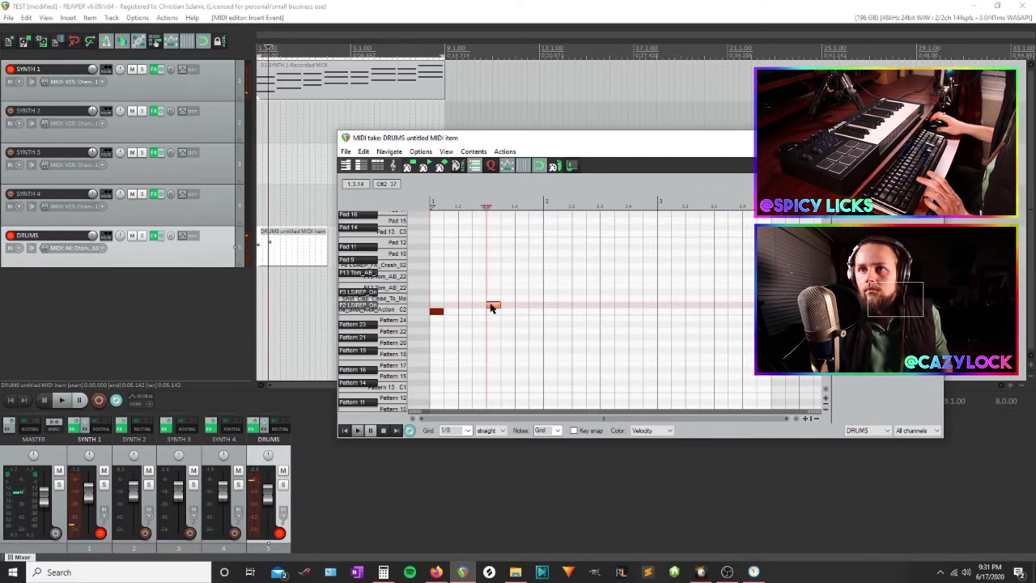
pyautogui.moveTo(492, 307); pyautogui.dragTo(494, 305)
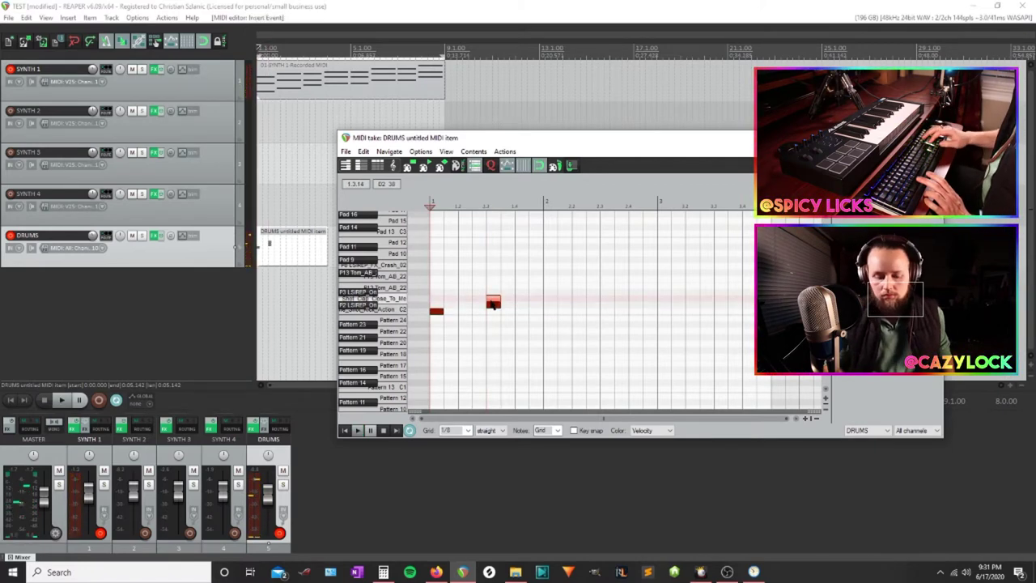
pyautogui.press('space')
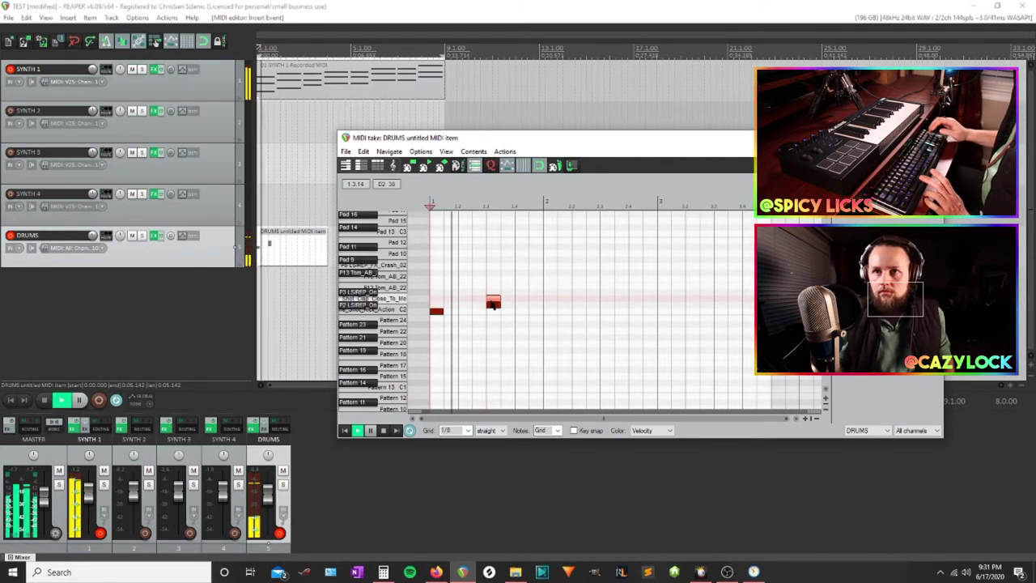
pyautogui.press('space')
# Copy the bar 1 kick, snare and clap notes to bar 2 and play the result
pyautogui.click(549, 313)
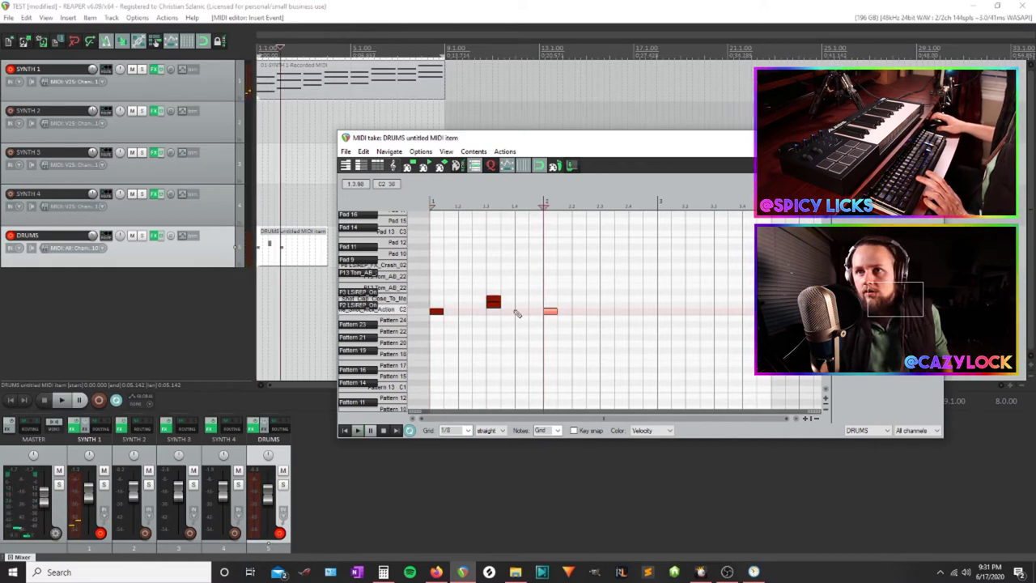
pyautogui.moveTo(506, 319); pyautogui.dragTo(425, 276)
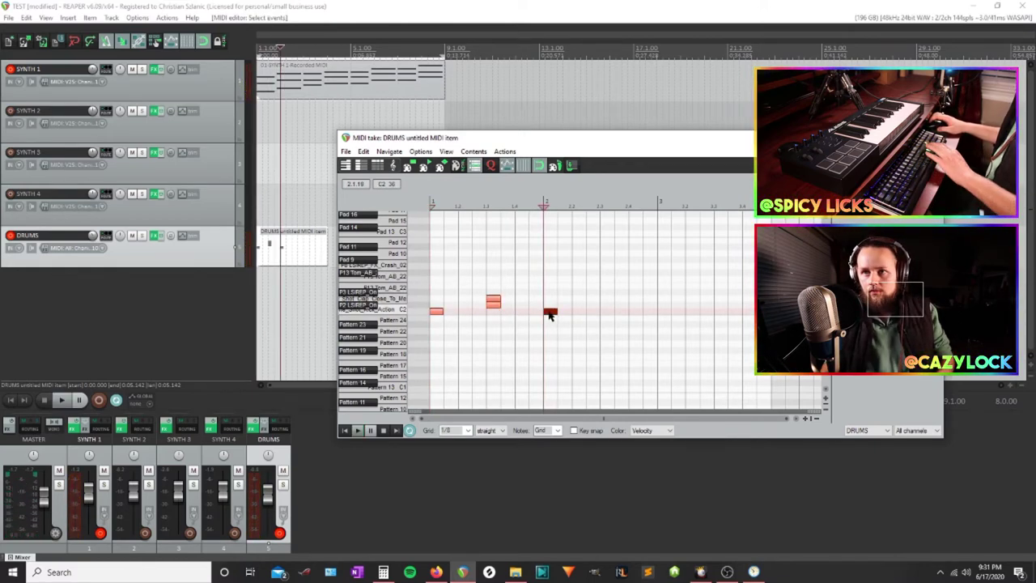
pyautogui.click(550, 315)
pyautogui.moveTo(501, 331); pyautogui.dragTo(432, 276)
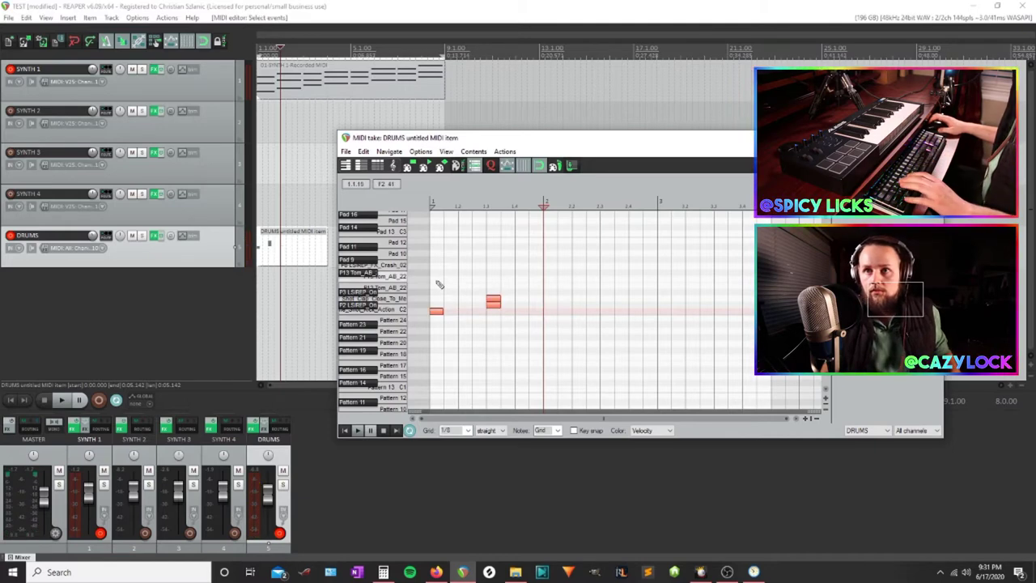
pyautogui.hotkey('ctrl', 'v')
pyautogui.press('space')
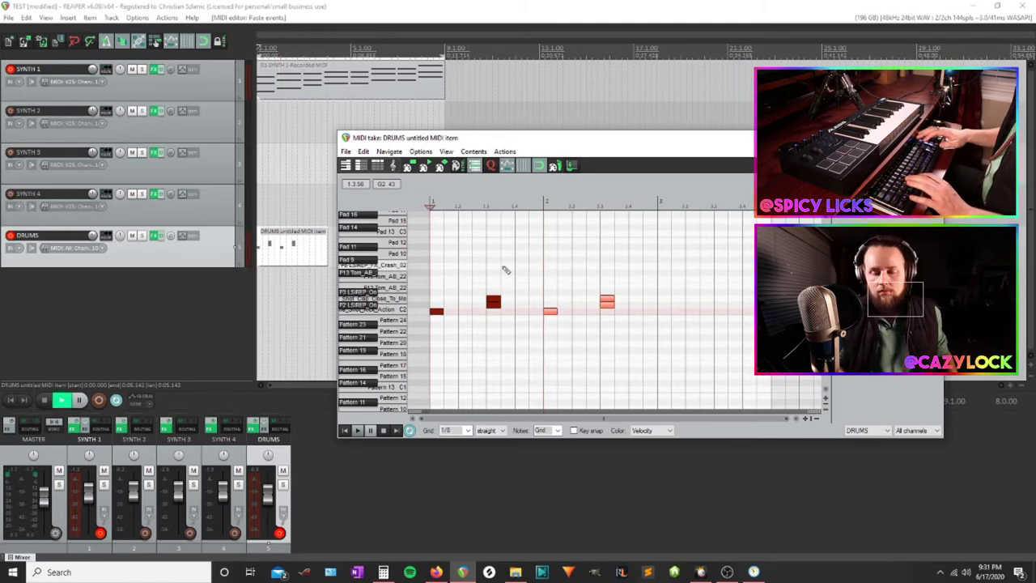
pyautogui.press('space')
# Copy the two-bar beat and paste it at the start of bar 3
pyautogui.click(662, 311)
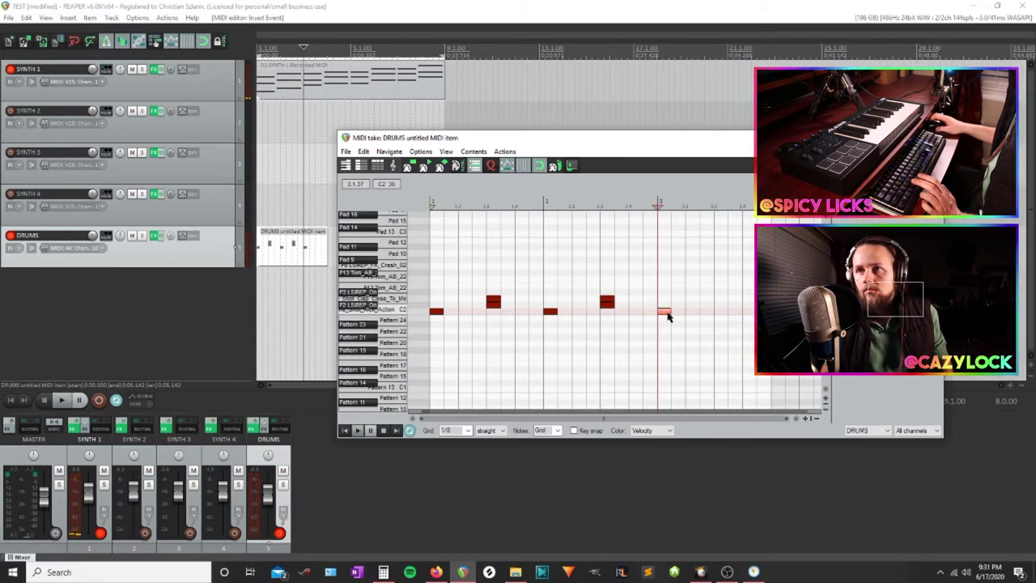
pyautogui.doubleClick(667, 312)
pyautogui.moveTo(623, 336); pyautogui.dragTo(445, 287)
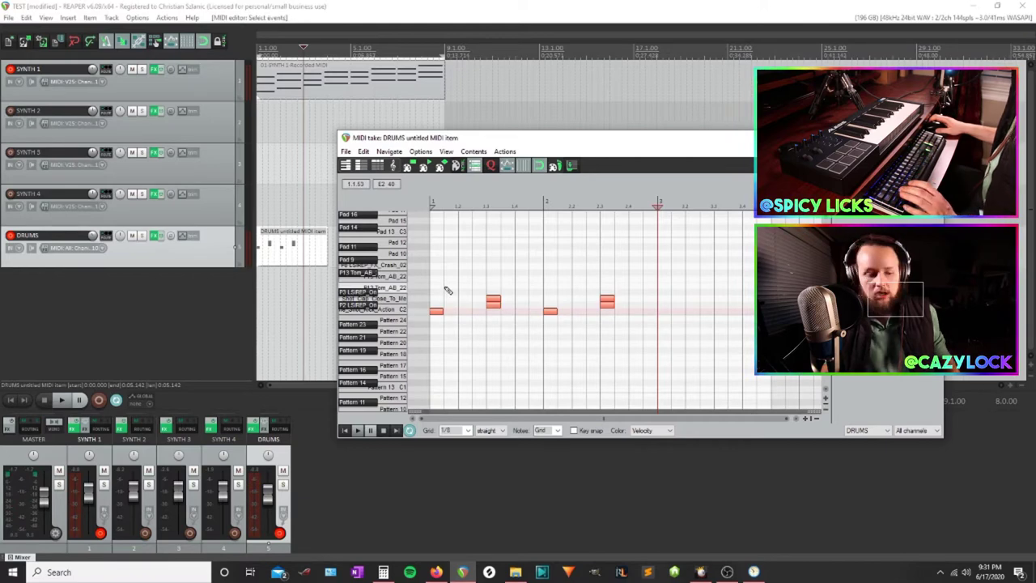
pyautogui.scroll(-4, 629, 357)
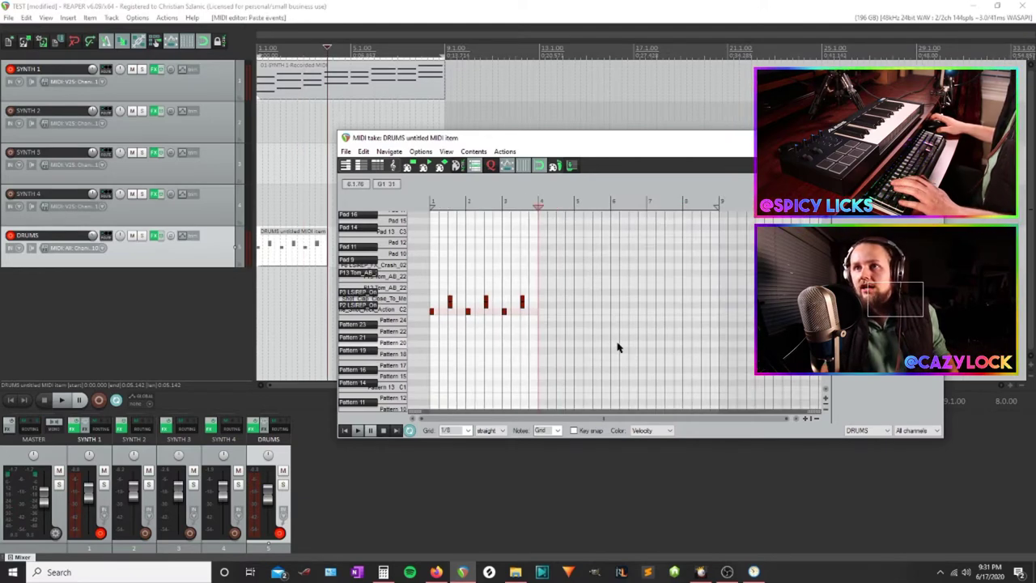
# Extend the DRUMS MIDI item to the end of bar 8 and fill it with pasted copies of the three-bar beat
pyautogui.moveTo(542, 283); pyautogui.dragTo(715, 287)
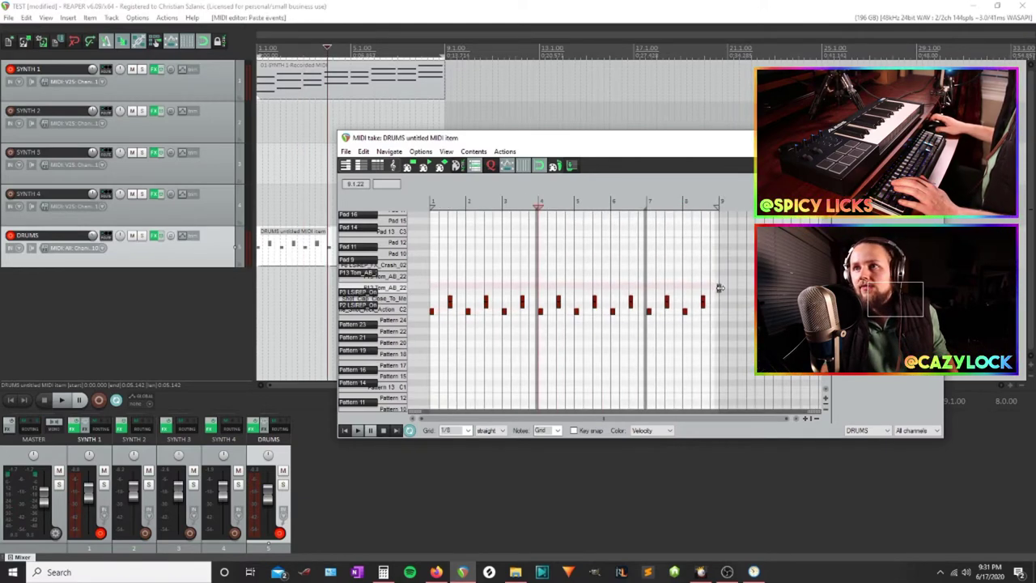
pyautogui.moveTo(536, 289); pyautogui.dragTo(726, 294)
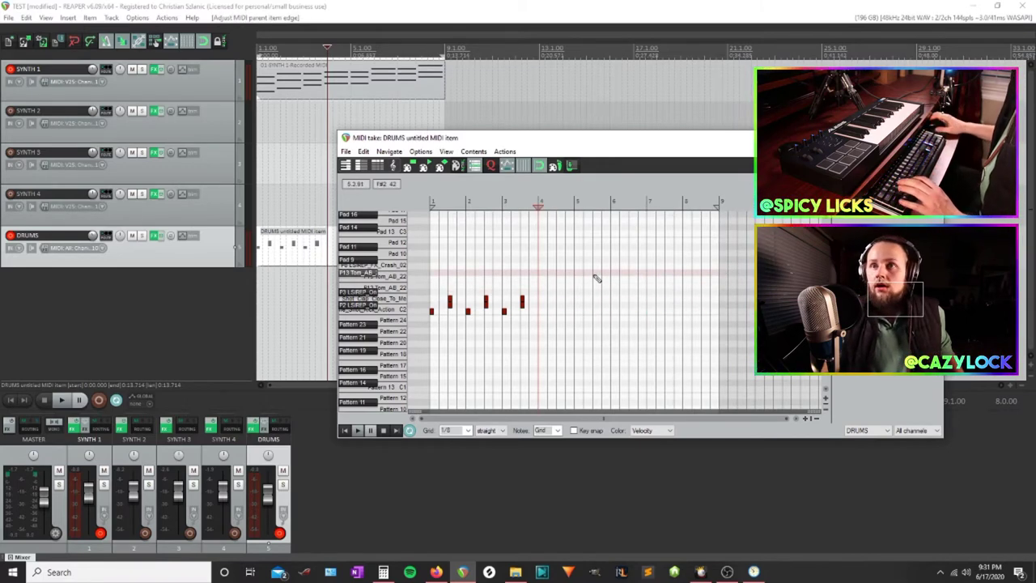
pyautogui.moveTo(549, 336); pyautogui.dragTo(426, 282)
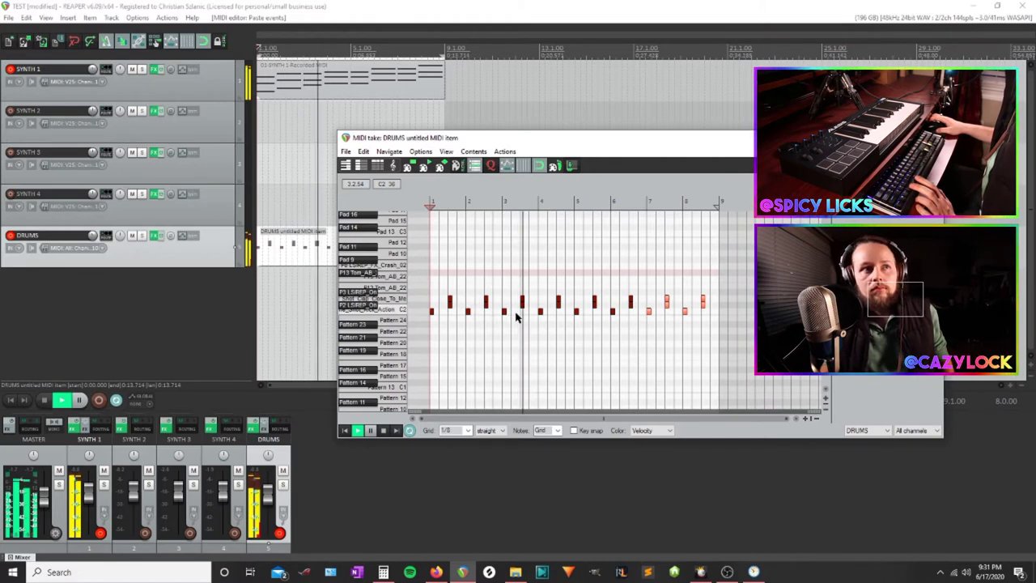
pyautogui.scroll(3, 519, 316)
pyautogui.scroll(-3, 519, 315)
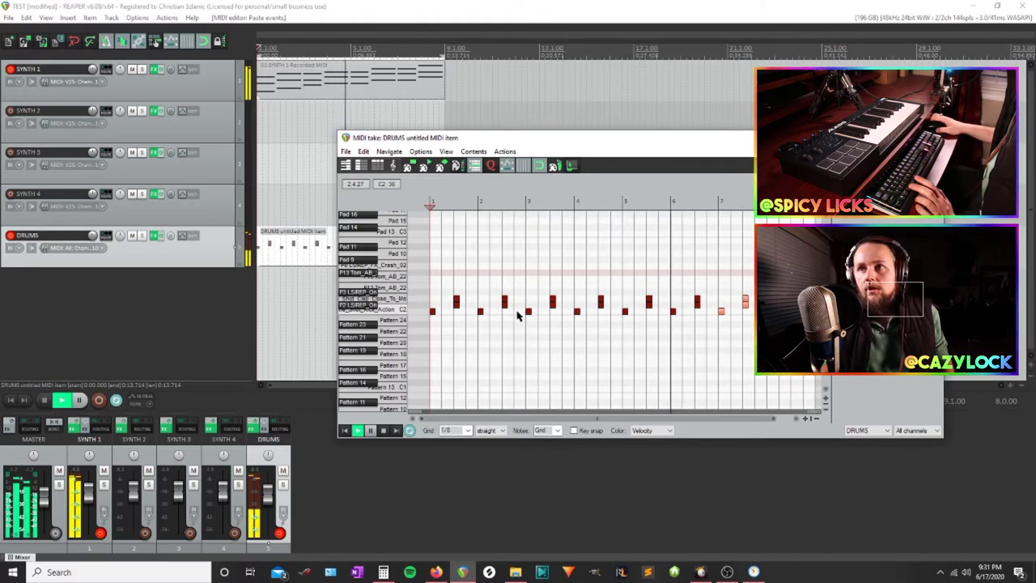
# Insert an extra kick at beat 4 of bar 1, move it to the eighth note before bar 2, and play it back
pyautogui.scroll(2, 689, 321)
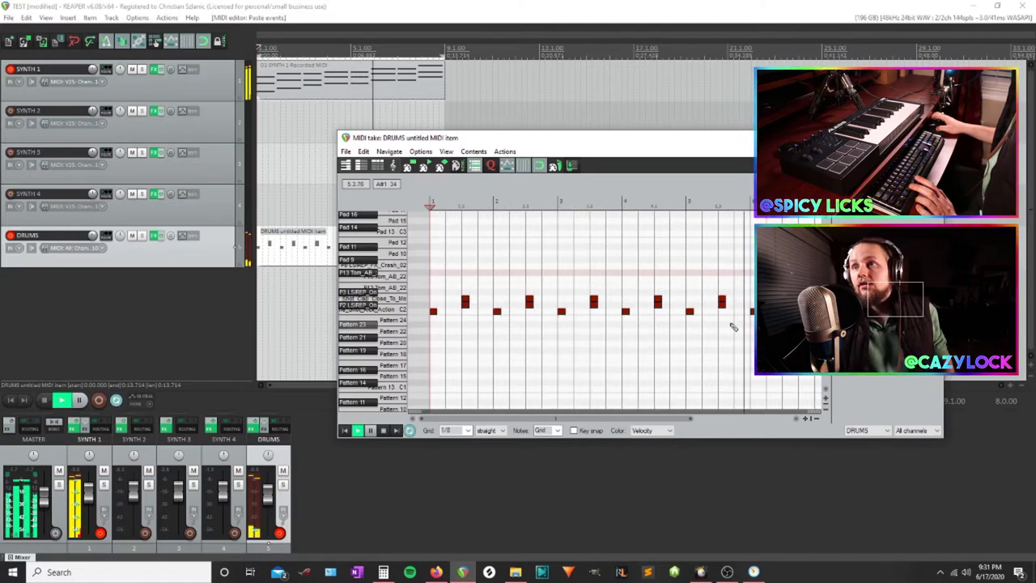
pyautogui.press('space')
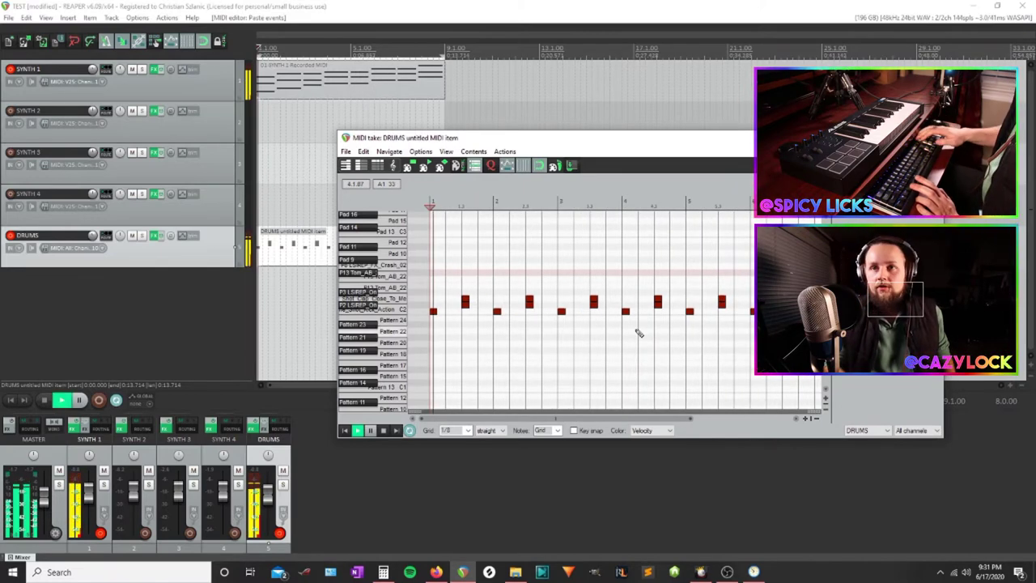
pyautogui.scroll(2, 518, 332)
pyautogui.press('space')
pyautogui.click(516, 317)
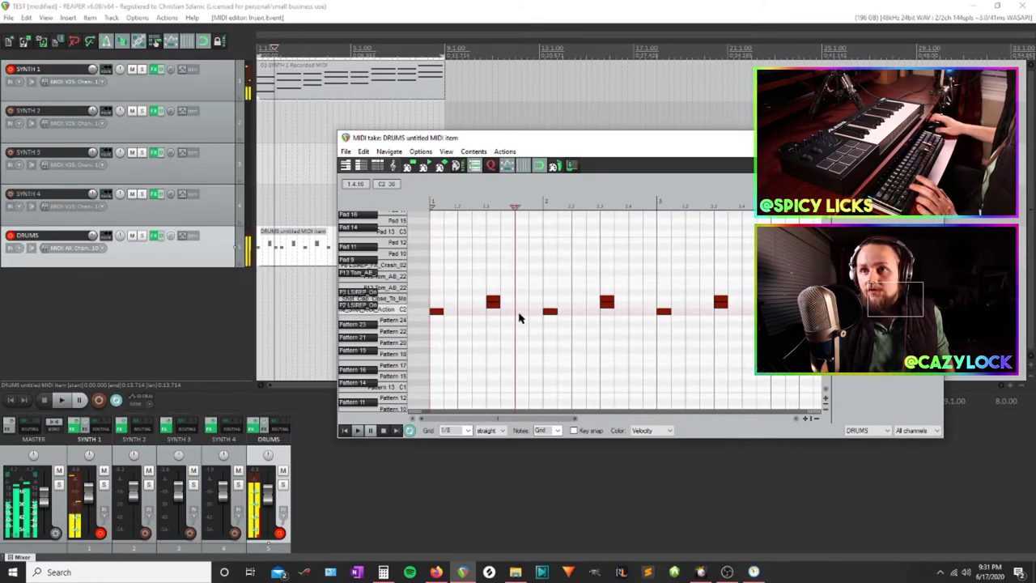
pyautogui.press('space')
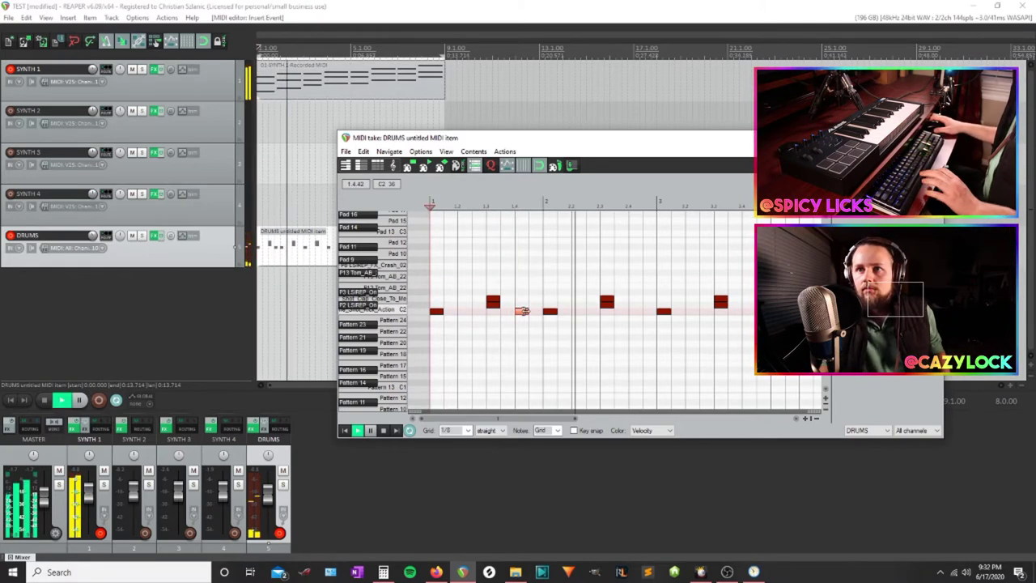
pyautogui.press('space')
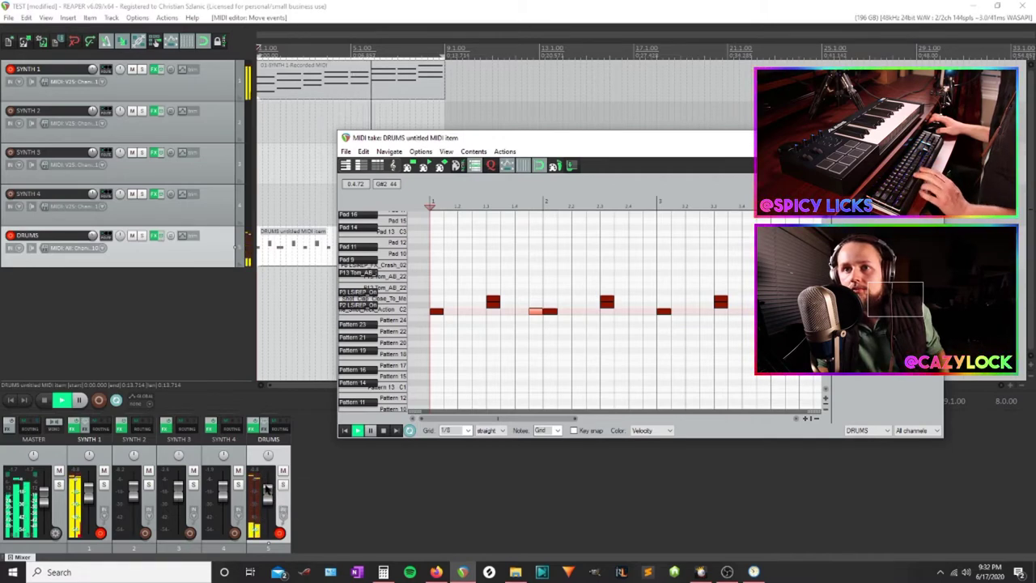
# Open Geist2 on the DRUMS track, set the kick pad's voice gain to -1.00 dB, audition it and close the effects window
pyautogui.click(155, 235)
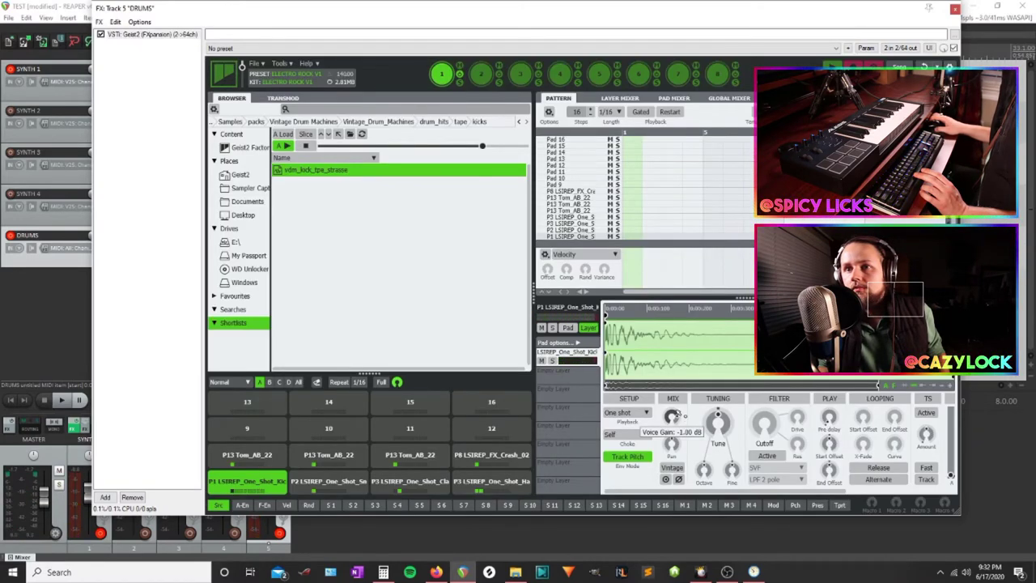
pyautogui.click(233, 483)
pyautogui.press('space')
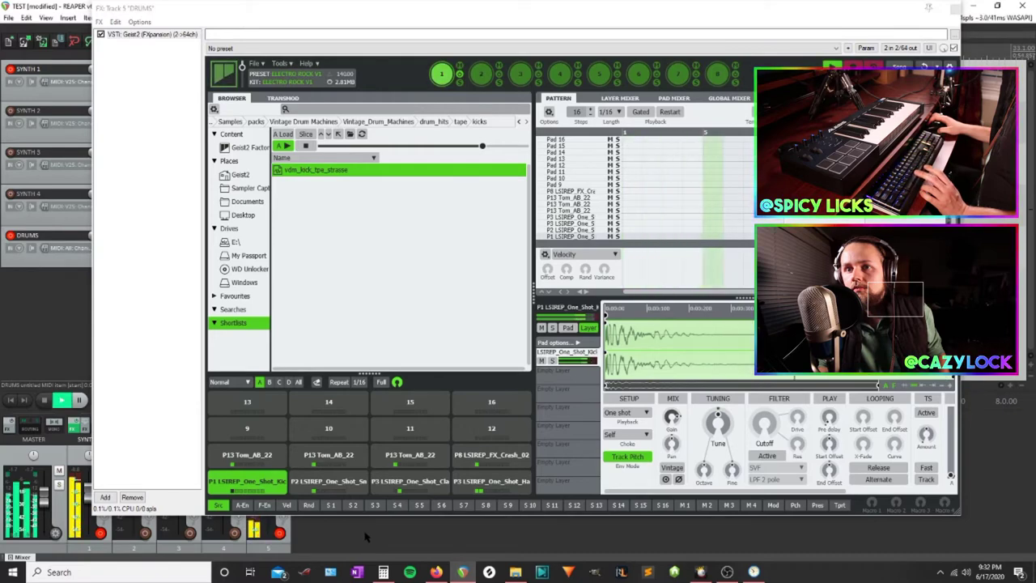
pyautogui.click(955, 9)
# Insert extra kick notes on C2 an eighth note before bars 4, 6 and 8
pyautogui.scroll(-2, 558, 331)
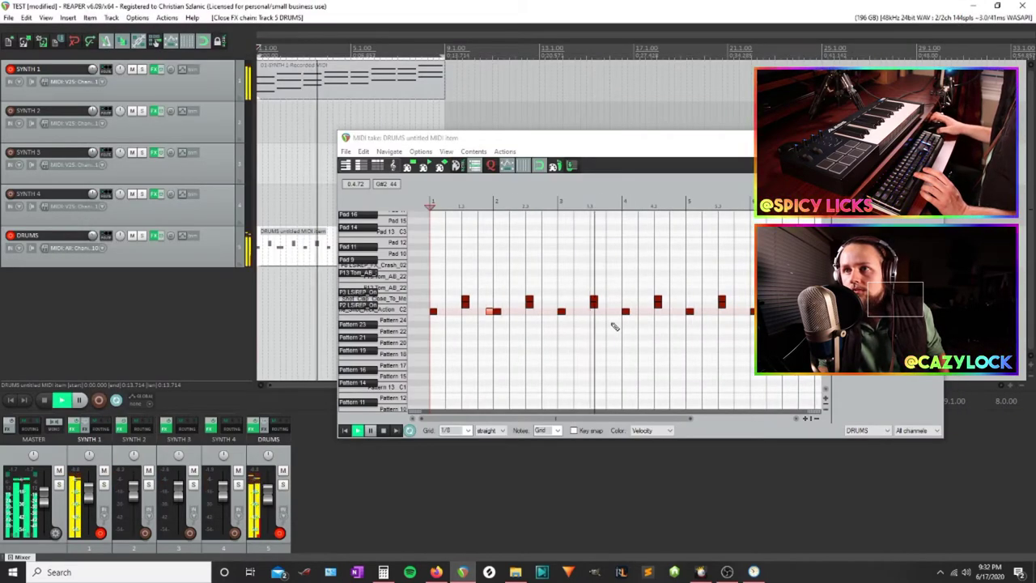
pyautogui.scroll(1, 648, 327)
pyautogui.click(681, 312)
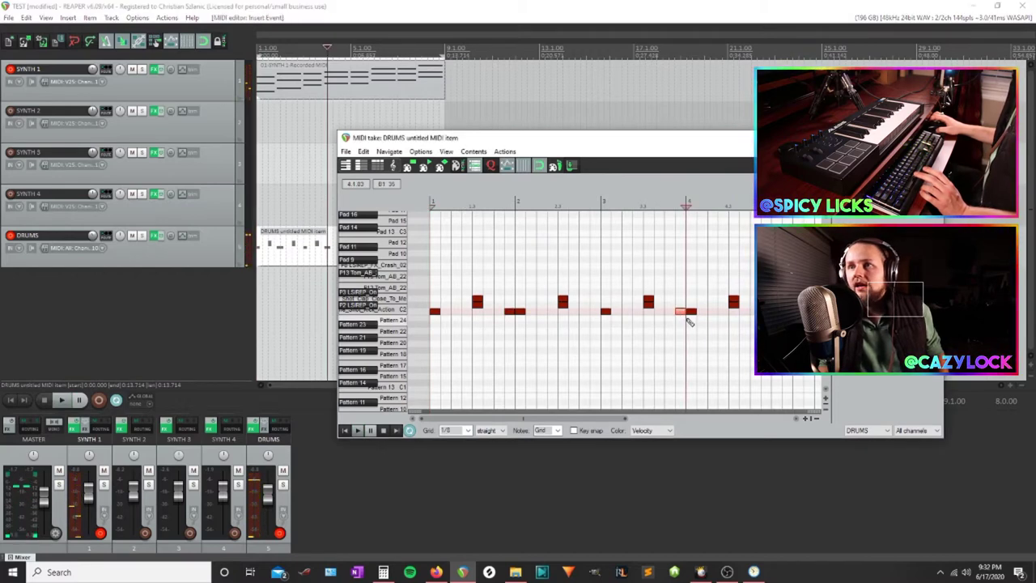
pyautogui.scroll(-1, 728, 328)
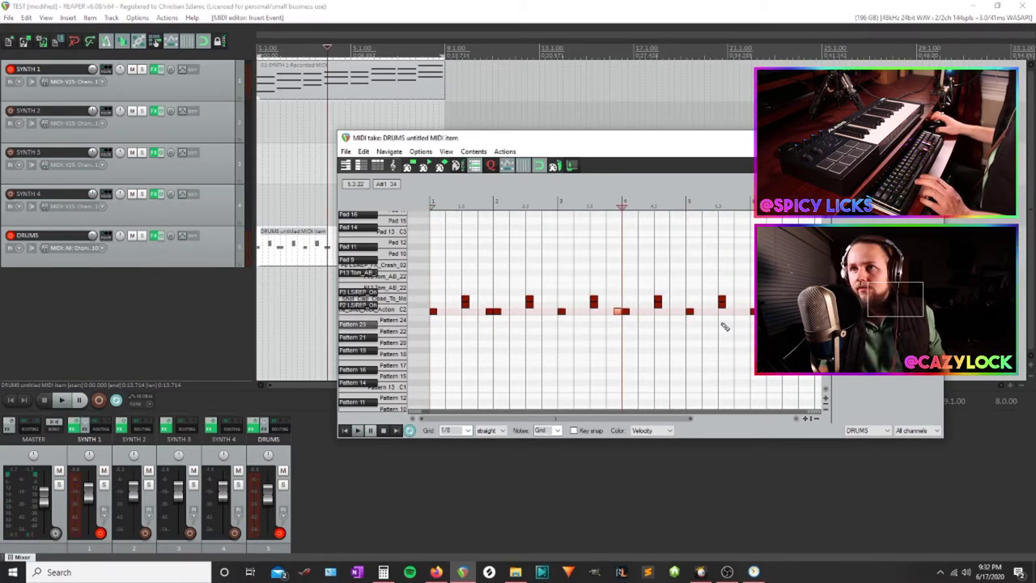
pyautogui.click(748, 312)
pyautogui.moveTo(773, 331); pyautogui.dragTo(536, 330)
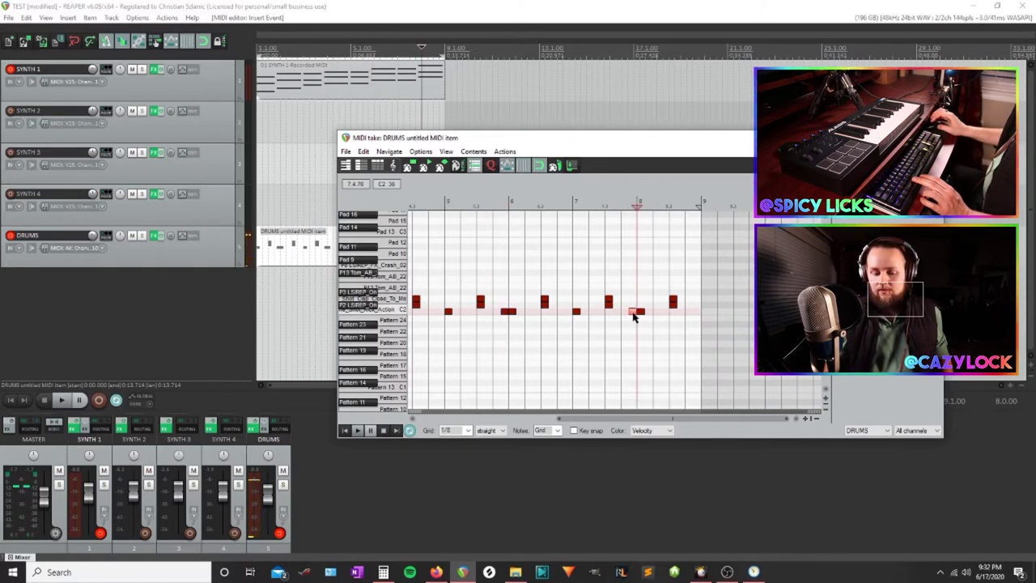
# Play the finished drum loop and check the remaining time on the countdown timer
pyautogui.press('space')
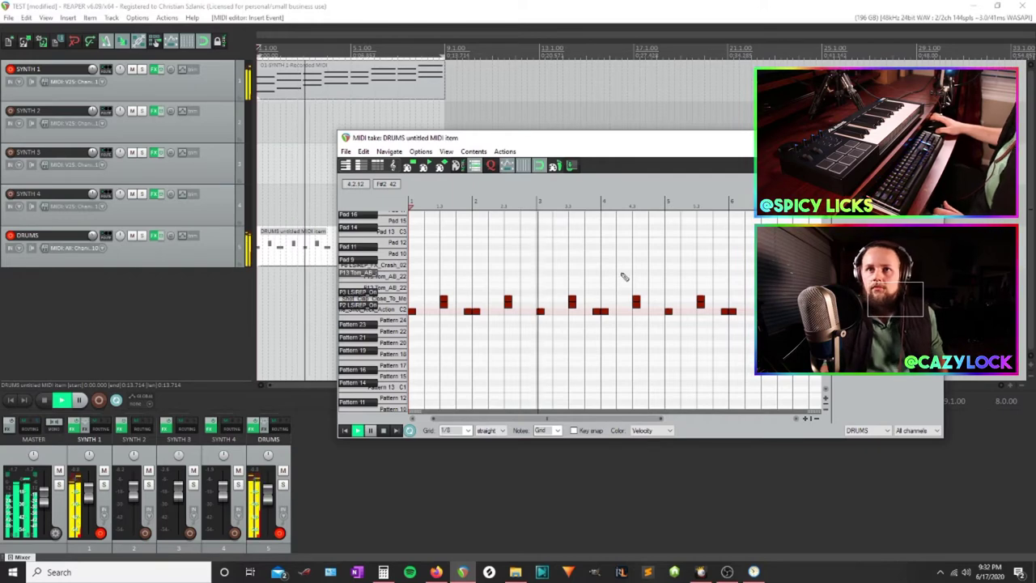
pyautogui.click(753, 571)
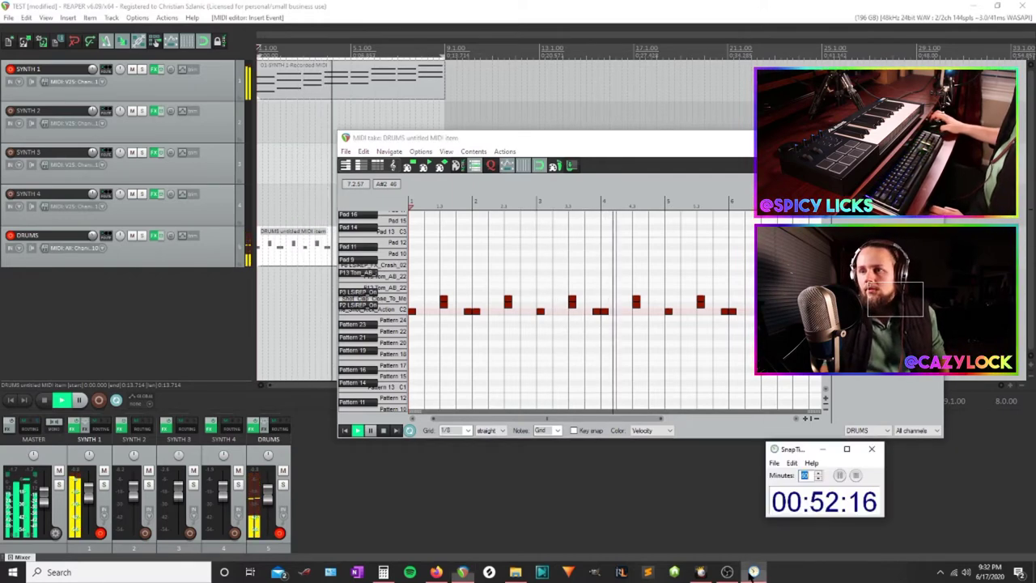
pyautogui.click(753, 572)
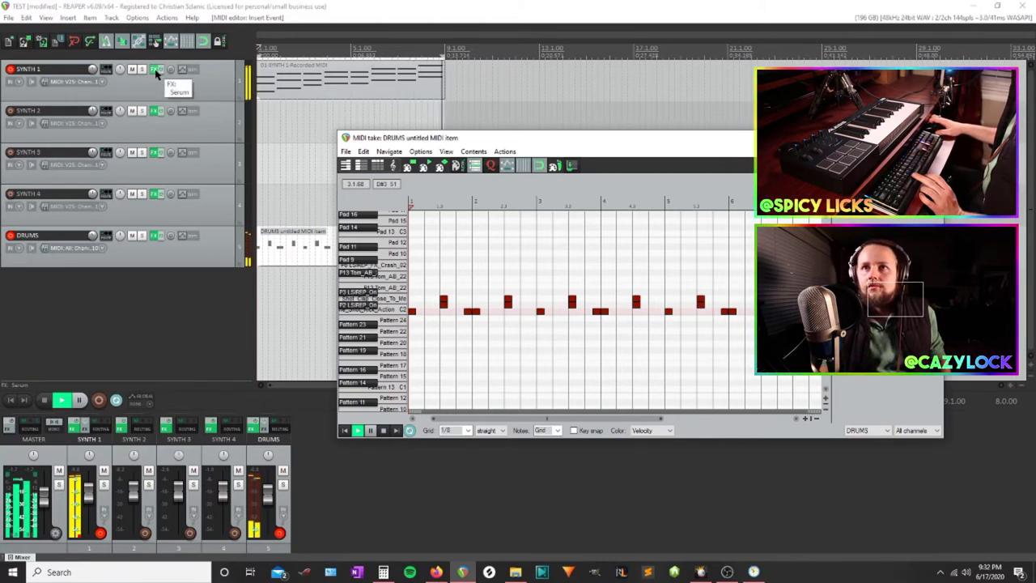
# Close the drum MIDI editor, open Serum on the SYNTH 1 track and browse through the OSC A wavetables
pyautogui.press('space')
pyautogui.click(931, 138)
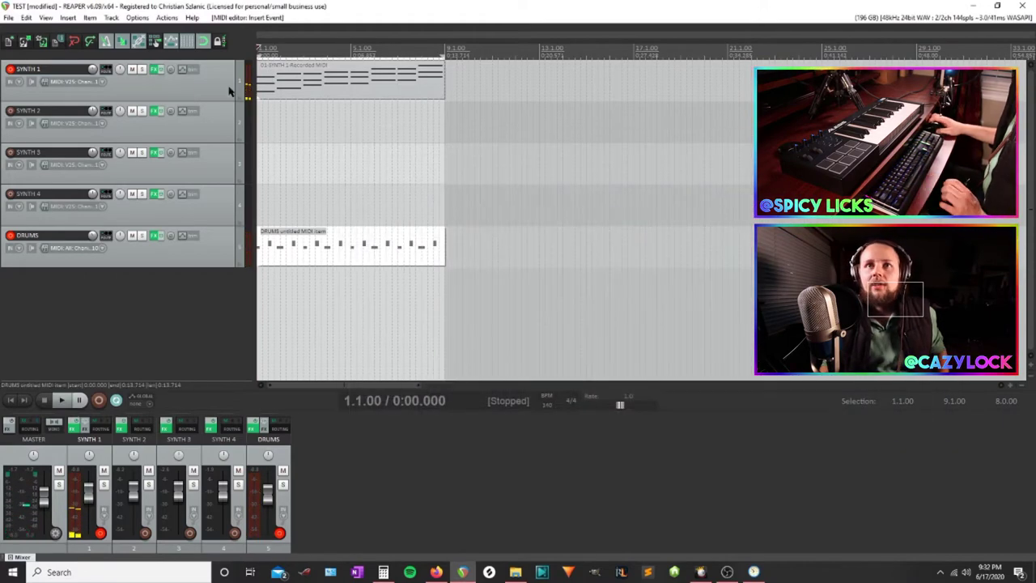
pyautogui.click(156, 70)
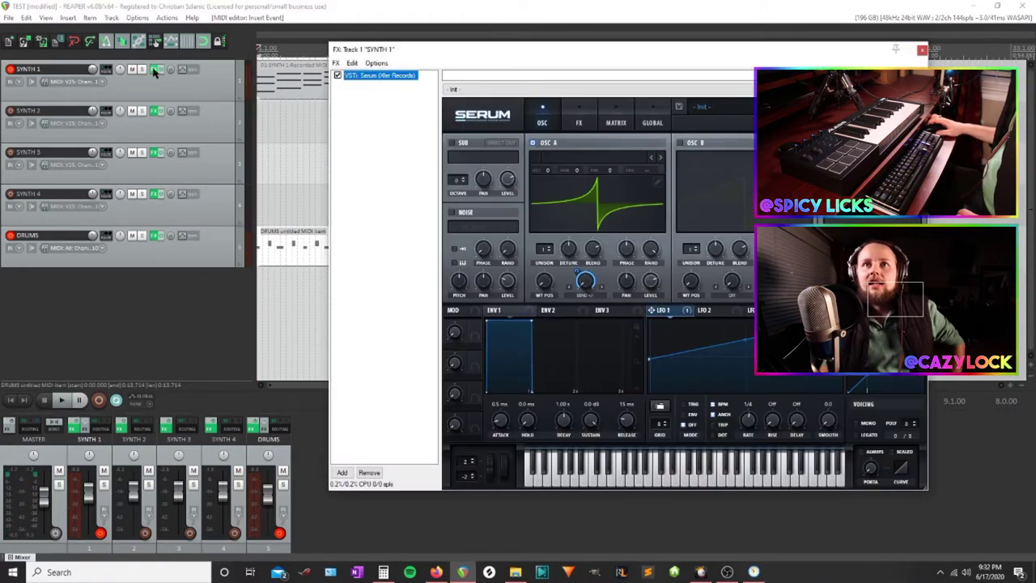
pyautogui.click(660, 158)
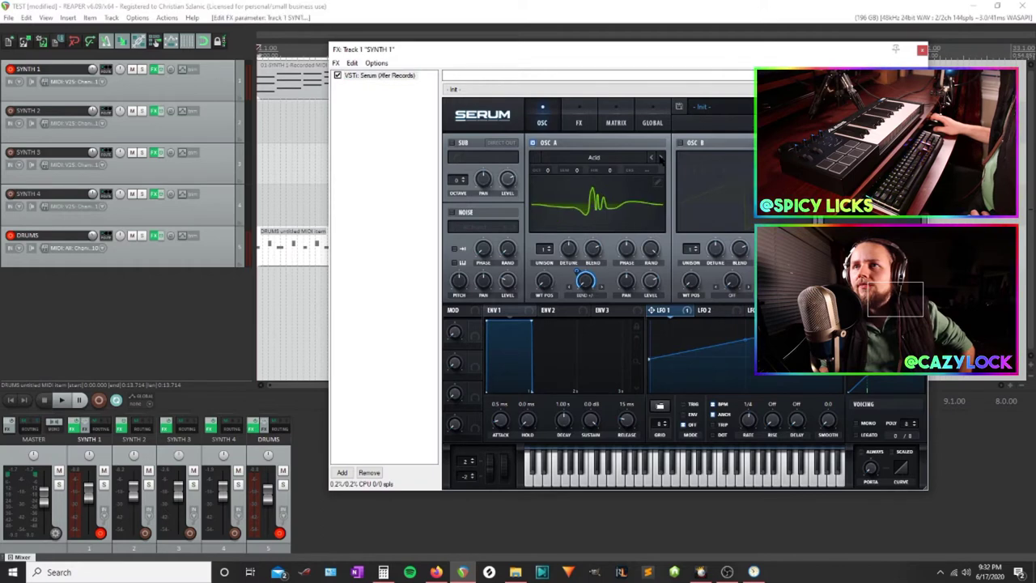
pyautogui.click(660, 158)
pyautogui.click(659, 158)
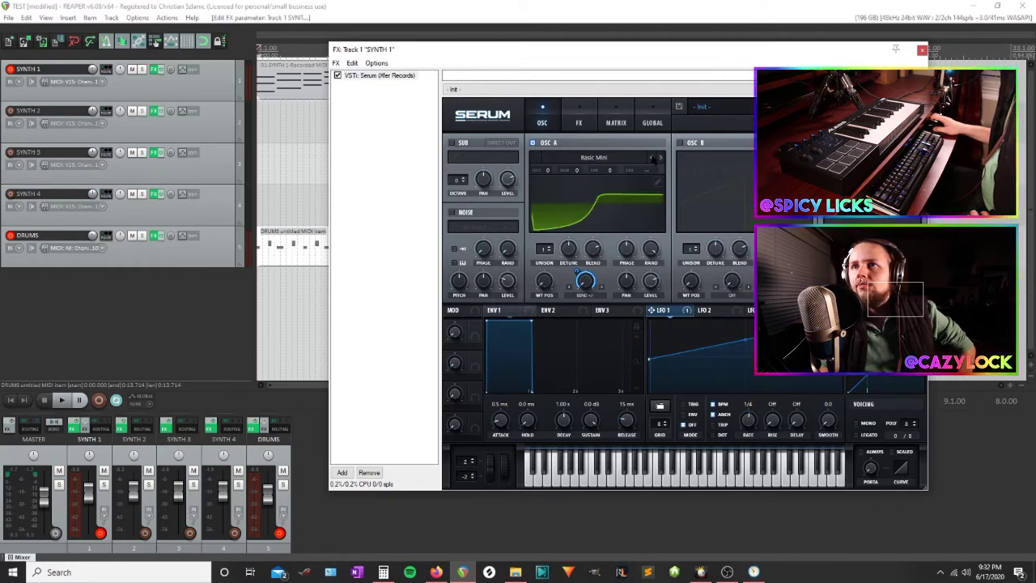
pyautogui.click(652, 159)
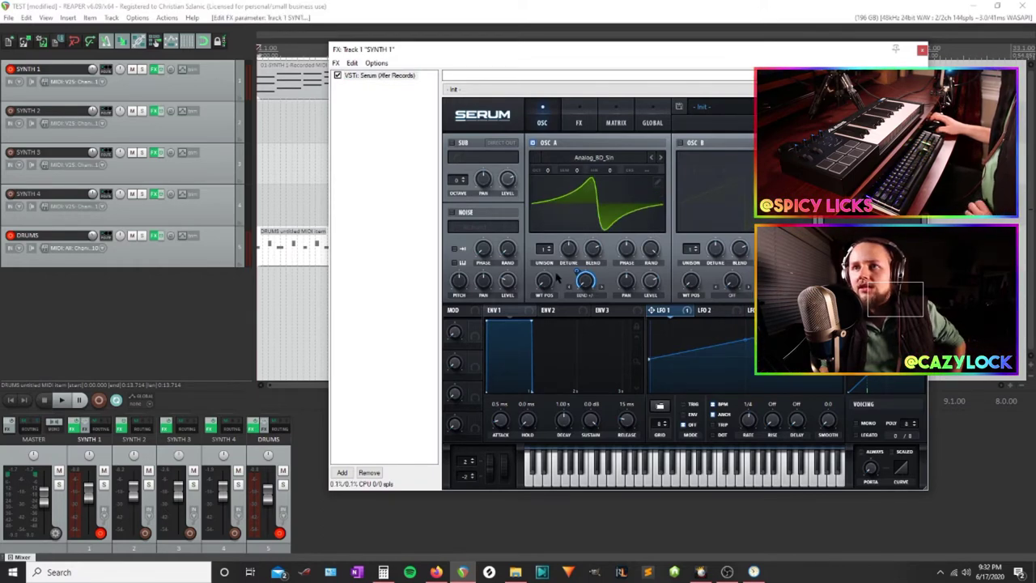
# With OSC A on the Basic Shapes wavetable, adjust its wavetable position during playback and close the Serum window
pyautogui.press('space')
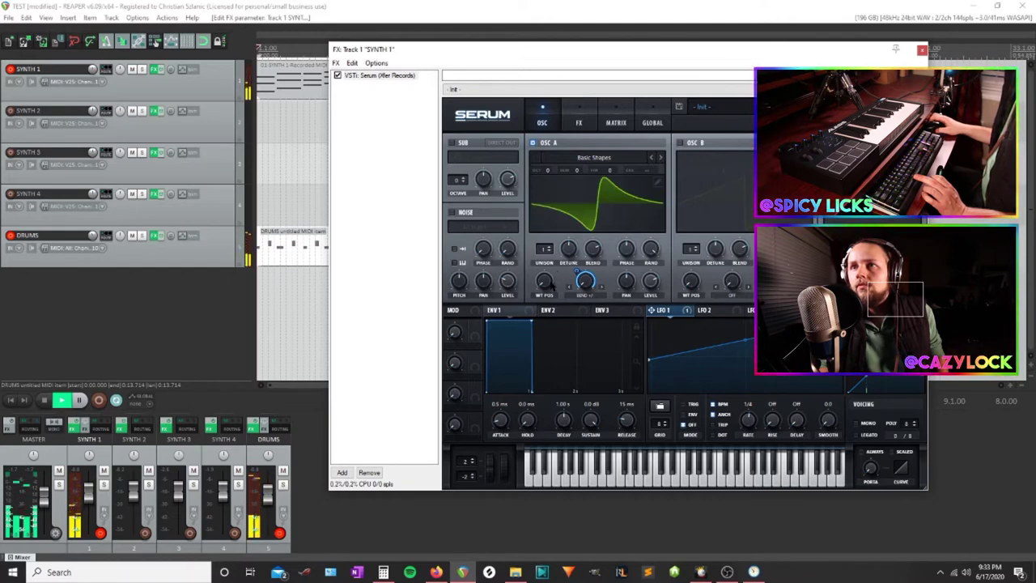
pyautogui.moveTo(546, 282); pyautogui.dragTo(548, 249)
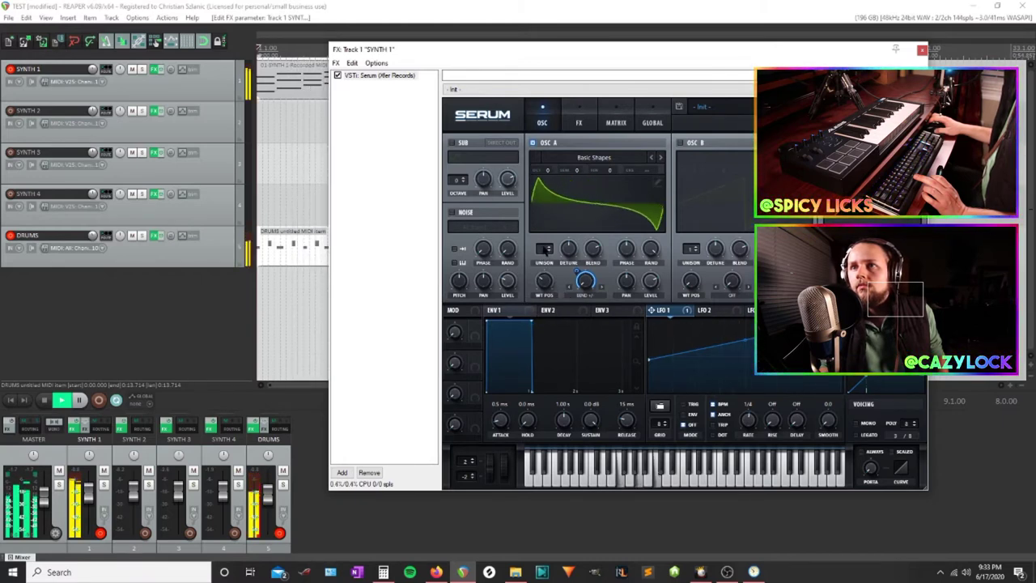
pyautogui.click(922, 50)
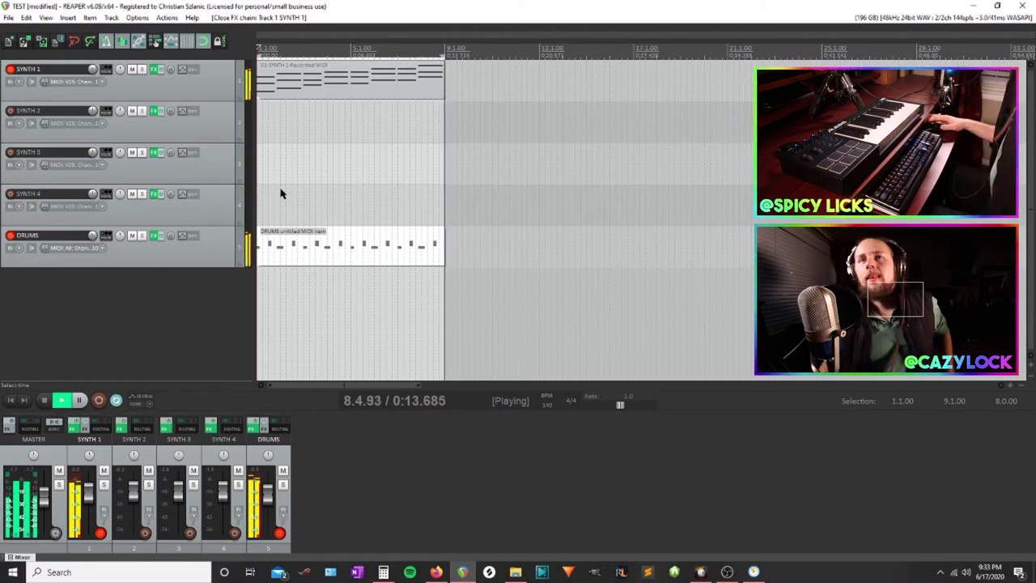
# Duplicate the SYNTH 1 track and shift the OSC A wavetable position in the duplicate's Serum, closing its effects window
pyautogui.rightClick(173, 98)
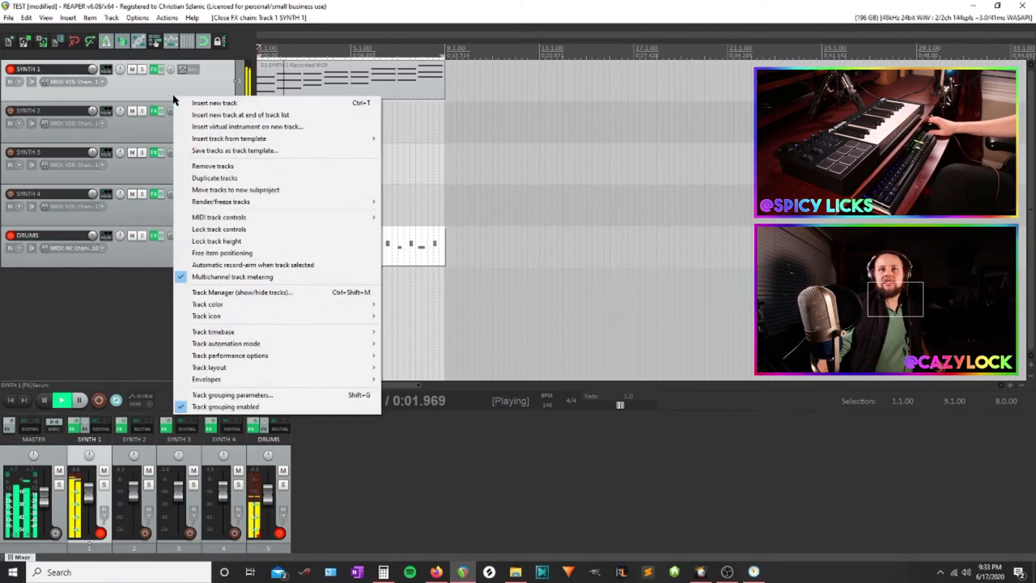
pyautogui.click(233, 180)
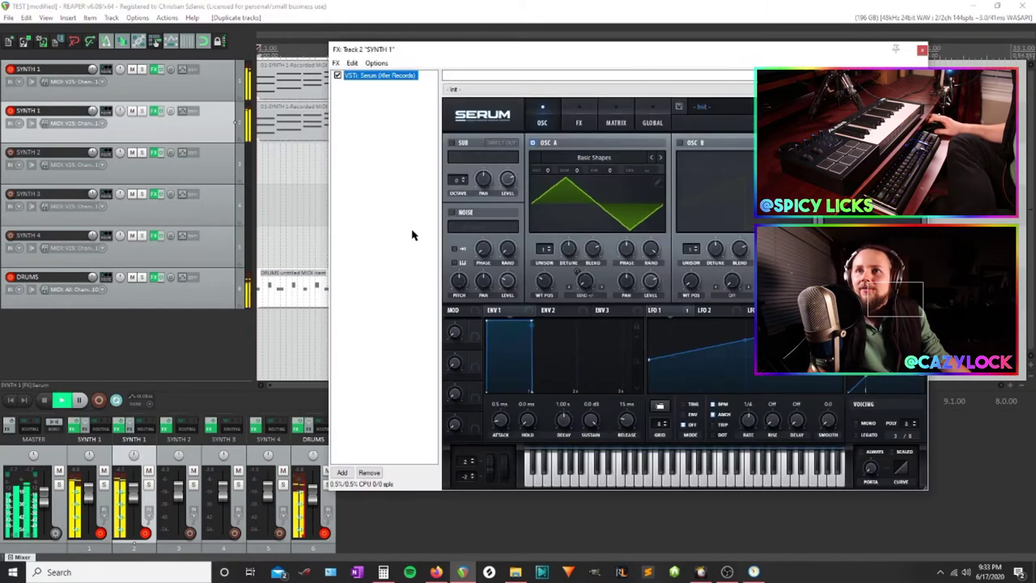
pyautogui.moveTo(544, 280); pyautogui.dragTo(544, 259)
pyautogui.click(922, 51)
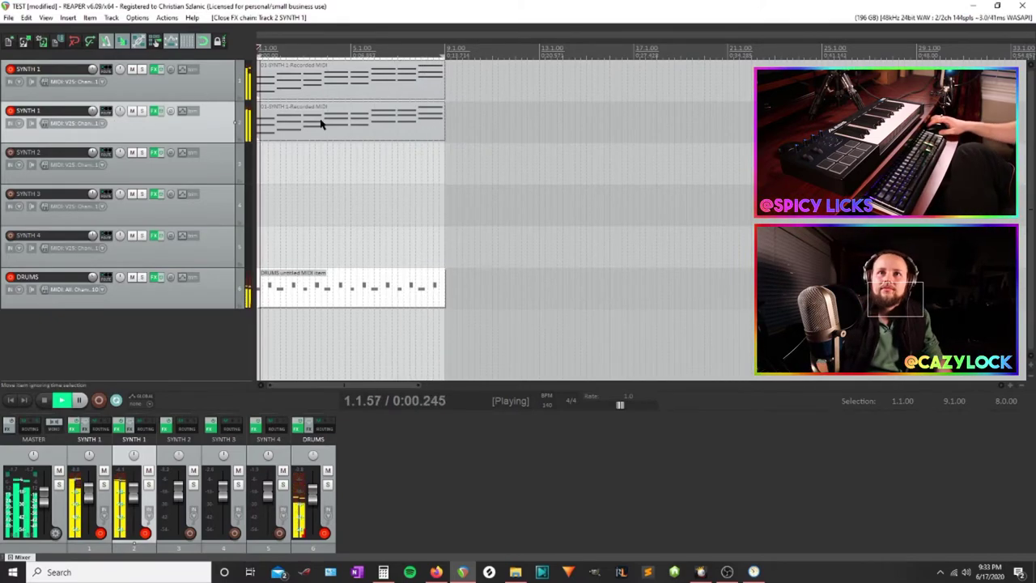
# Show Serum's MasterVol automation envelope on the duplicated SYNTH 1 track
pyautogui.click(182, 111)
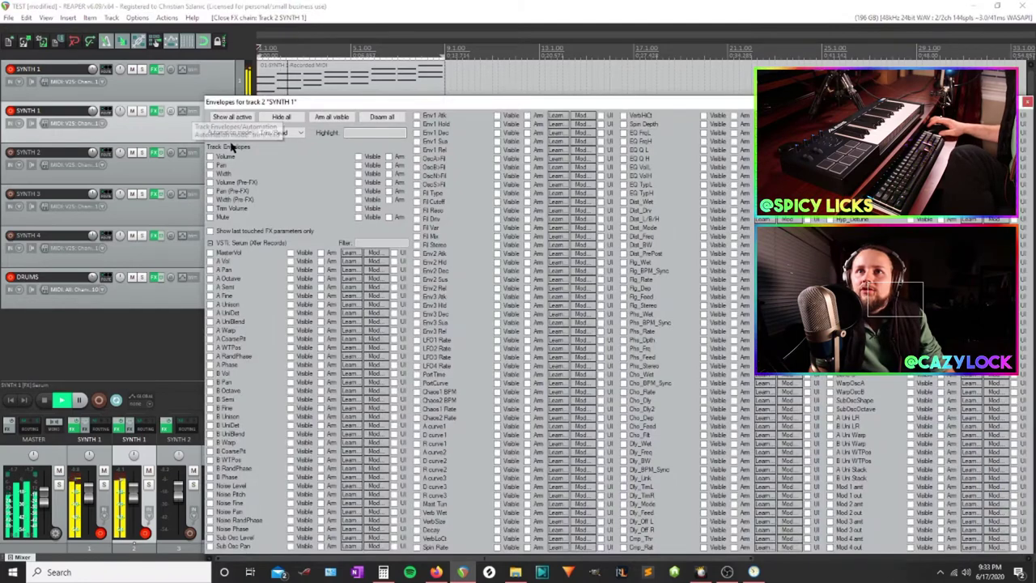
pyautogui.click(210, 252)
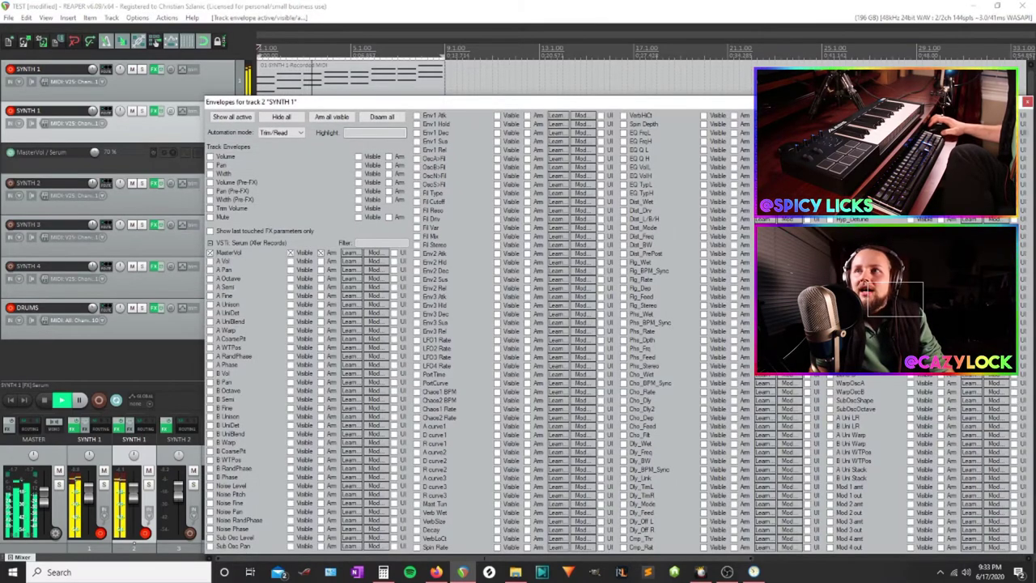
pyautogui.click(1026, 102)
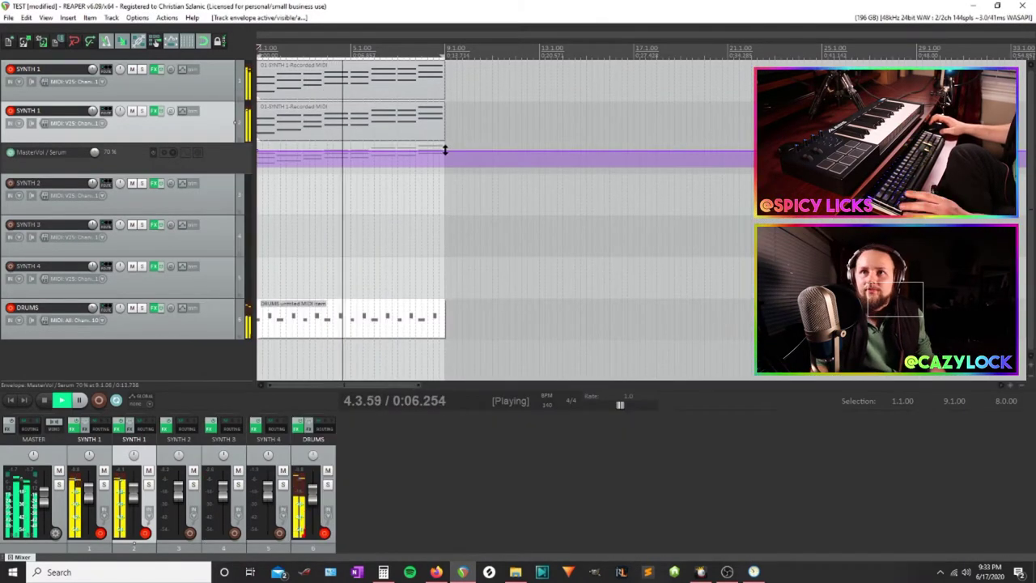
# Shape the duplicate's MasterVol envelope into a gentle rise from a lowered start at bar 1 to 70 % at bar 9
pyautogui.click(283, 152)
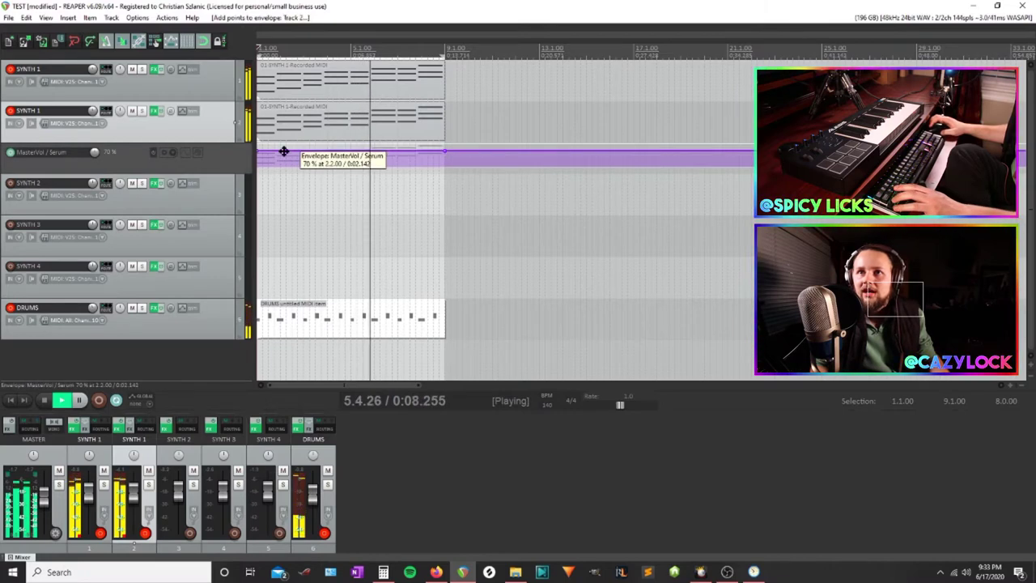
pyautogui.moveTo(283, 152); pyautogui.dragTo(219, 241)
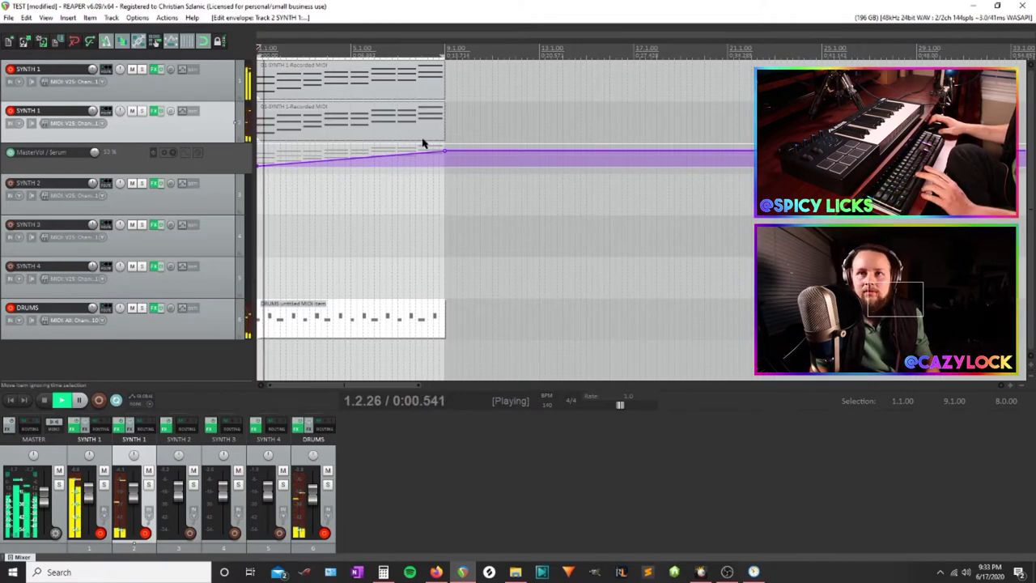
pyautogui.moveTo(262, 167); pyautogui.dragTo(257, 158)
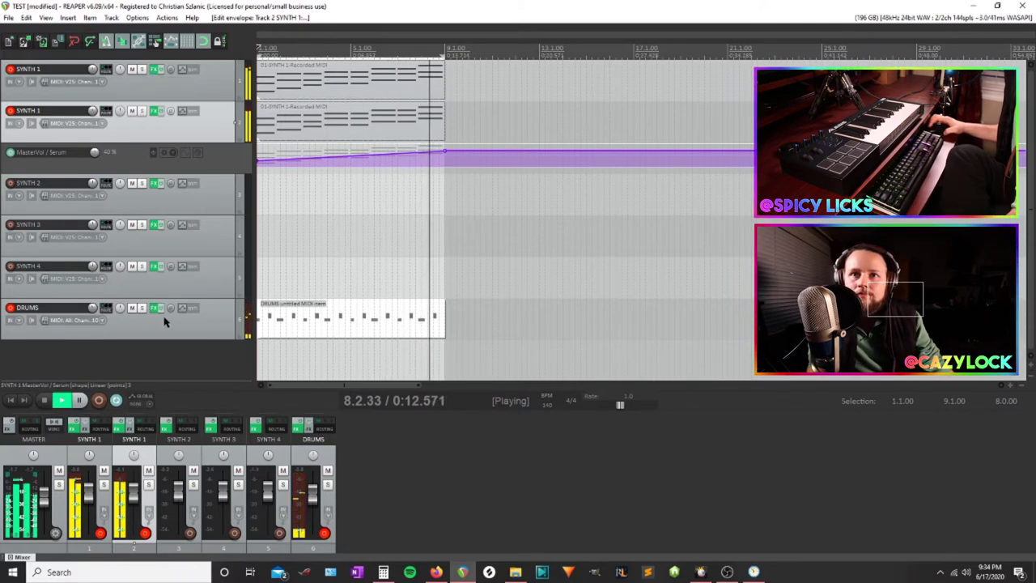
pyautogui.press('space')
# Copy both SYNTH 1 items and the DRUMS item and place the copies directly after the originals at bar 9
pyautogui.click(430, 141)
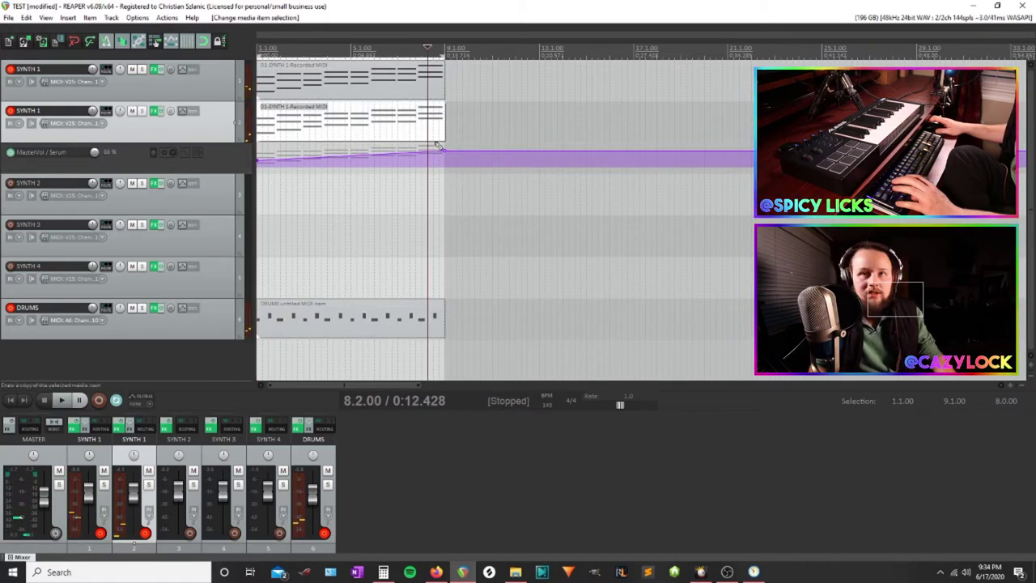
pyautogui.moveTo(489, 332); pyautogui.dragTo(395, 67)
pyautogui.hotkey('ctrl', 'v')
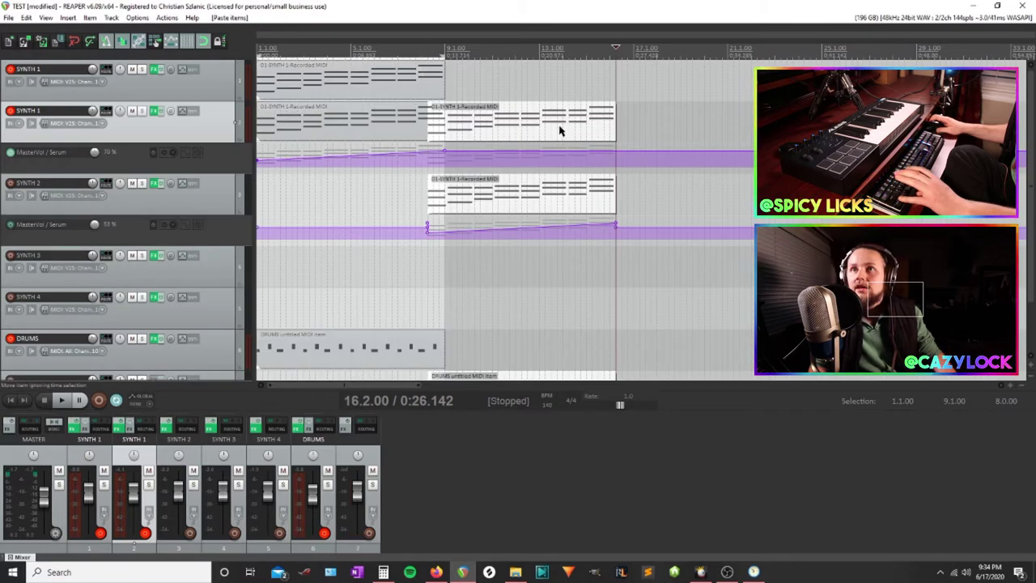
pyautogui.moveTo(559, 132); pyautogui.dragTo(519, 105)
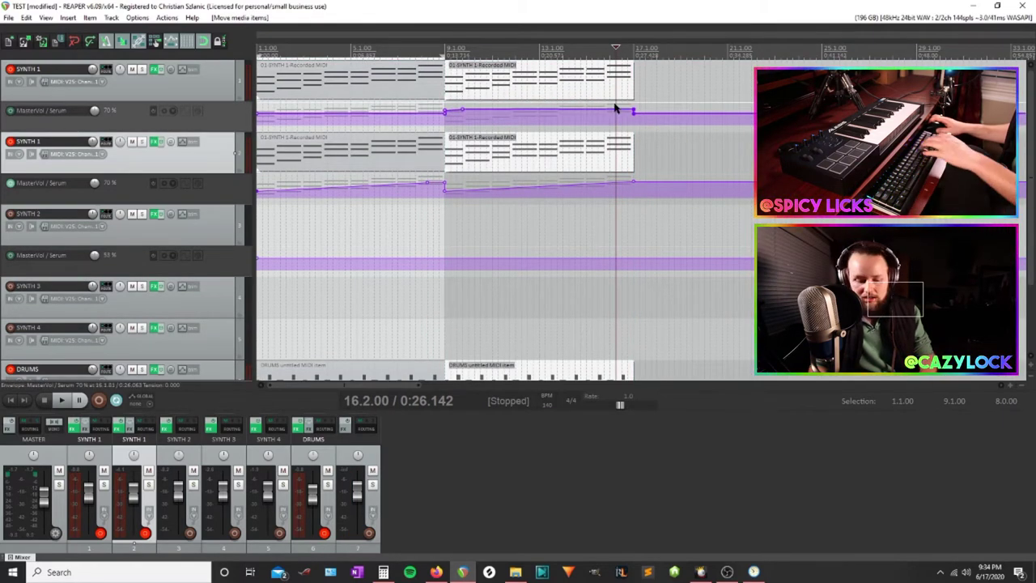
# Delete the stray MasterVol points from bar 9 onward on the first SYNTH 1 track, leaving a flat envelope
pyautogui.press('Delete')
pyautogui.click(462, 110)
pyautogui.press('Delete')
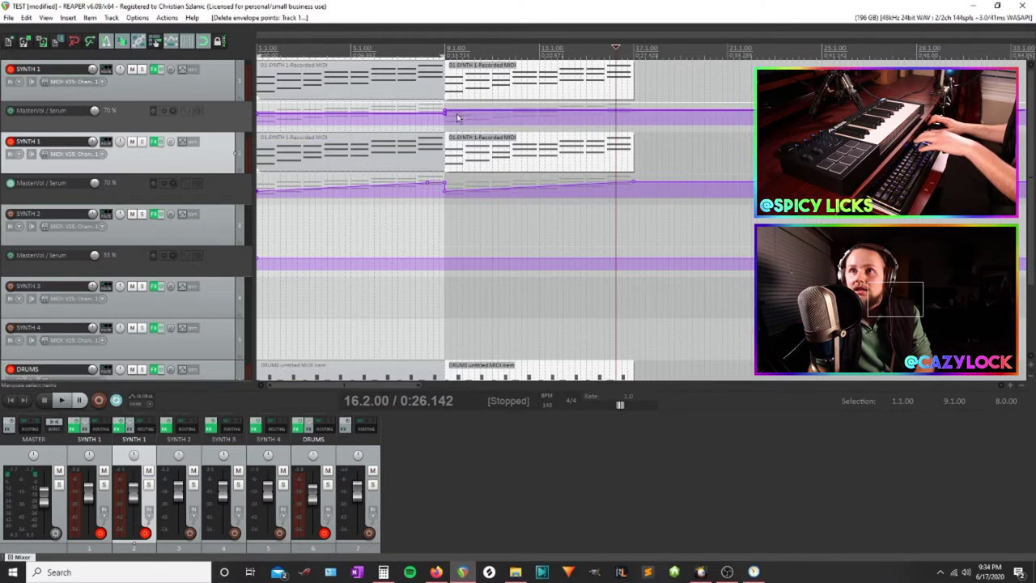
pyautogui.click(446, 109)
pyautogui.press('Delete')
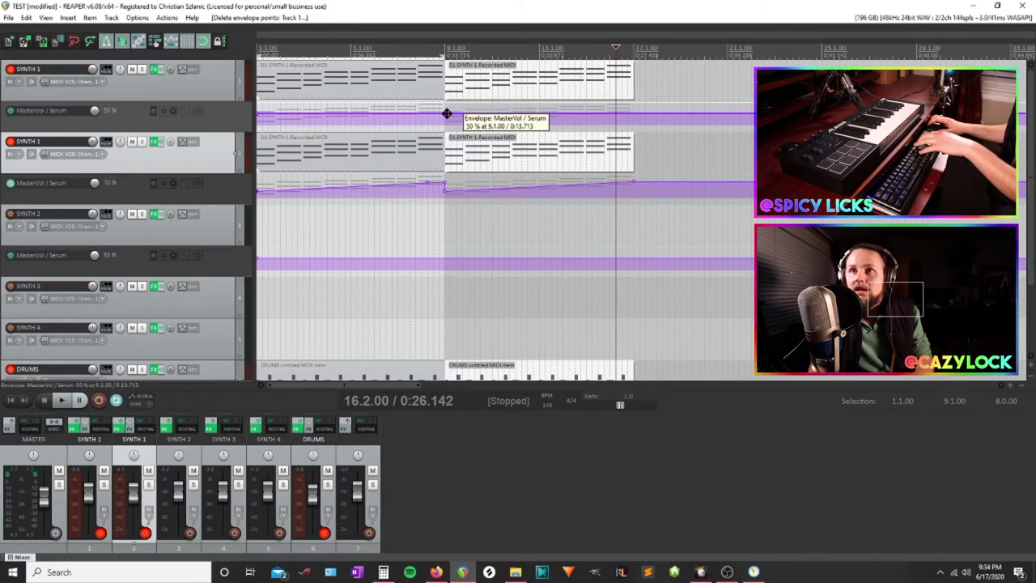
# Delete the extra MasterVol points around bars 8 and 9 on the duplicated SYNTH 1 track
pyautogui.click(447, 189)
pyautogui.press('Delete')
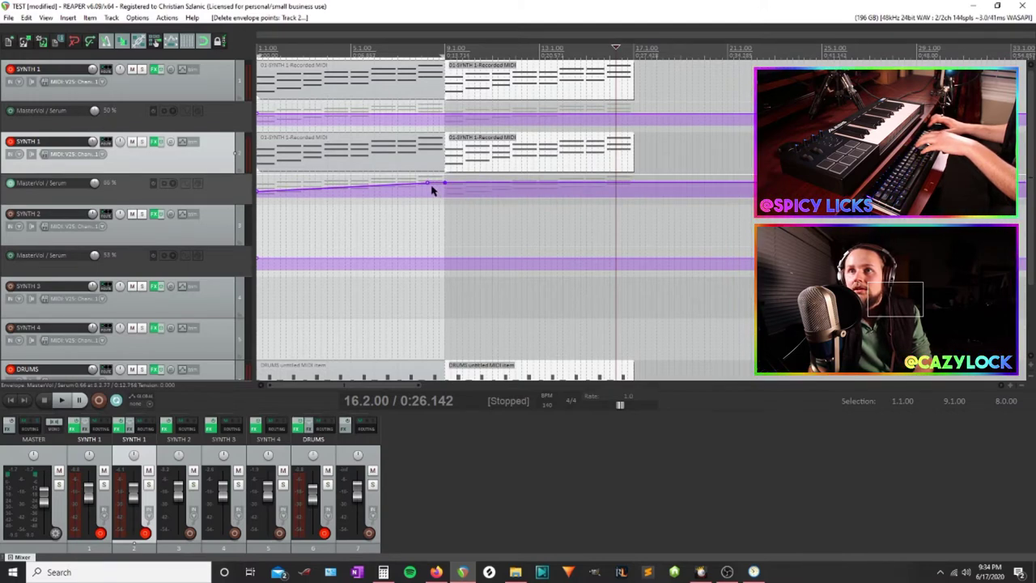
pyautogui.click(432, 189)
pyautogui.press('Delete')
# Clear the leftover MasterVol envelope from the SYNTH 2 track
pyautogui.scroll(-2, 467, 211)
pyautogui.scroll(1, 467, 211)
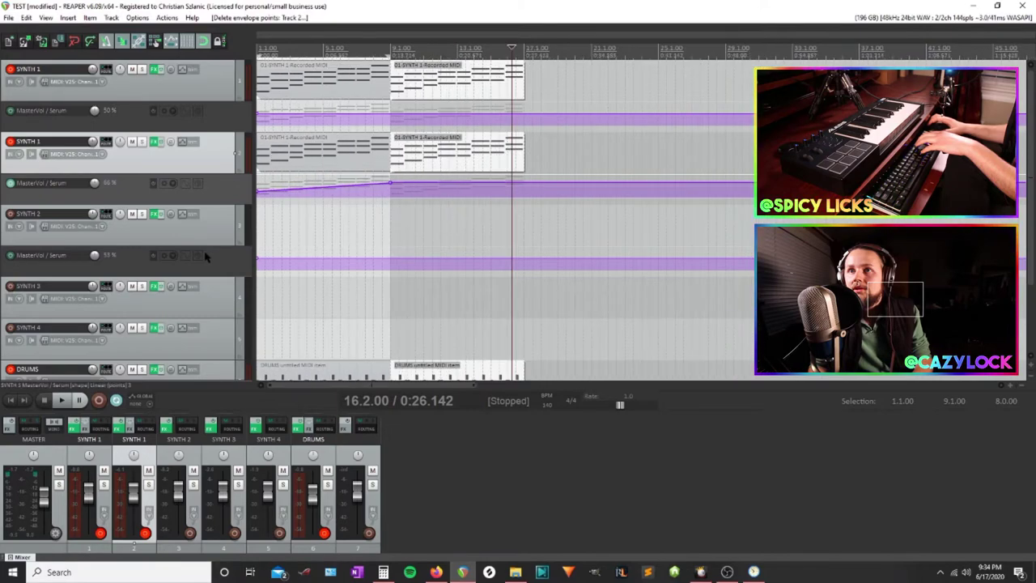
pyautogui.scroll(-2, 206, 257)
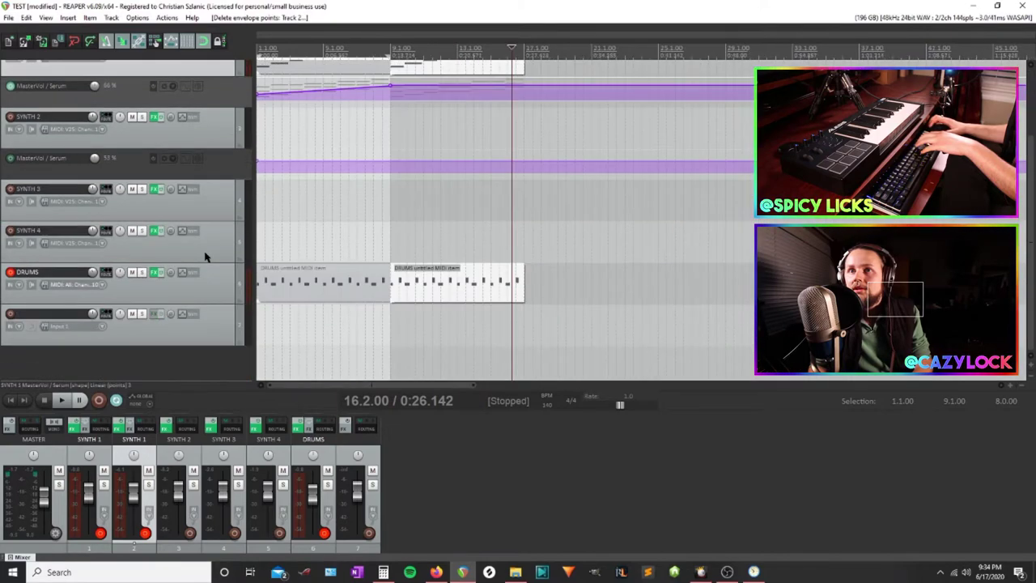
pyautogui.rightClick(126, 164)
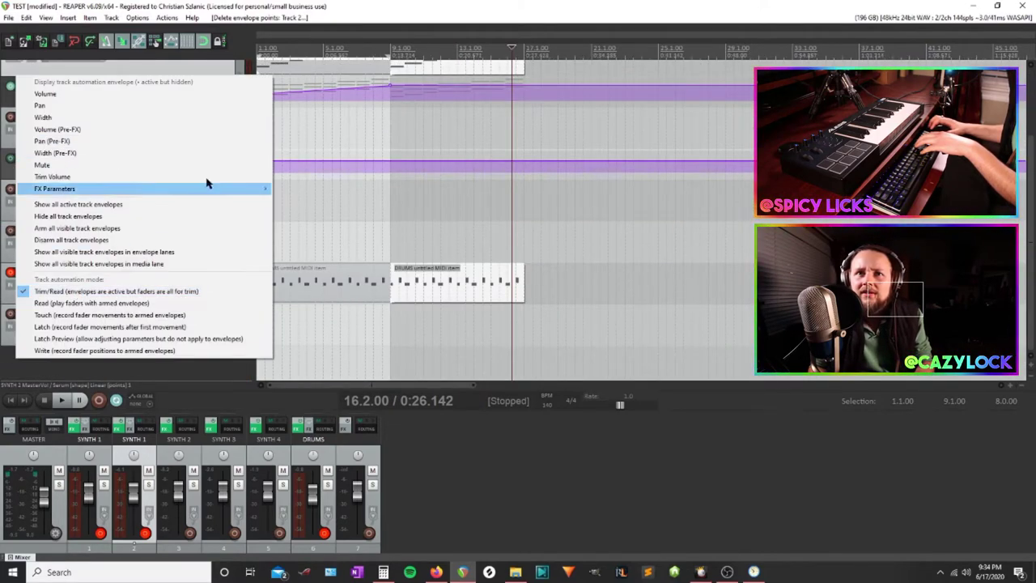
pyautogui.click(298, 155)
pyautogui.rightClick(162, 164)
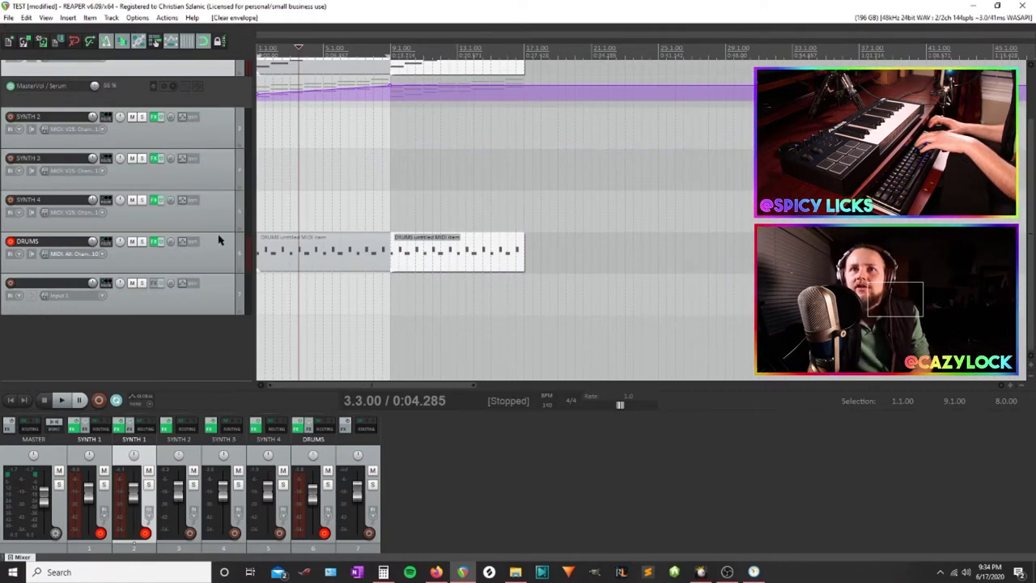
# Play back the layered synths and drums from bar 3 and check both SYNTH 1 tracks
pyautogui.press('space')
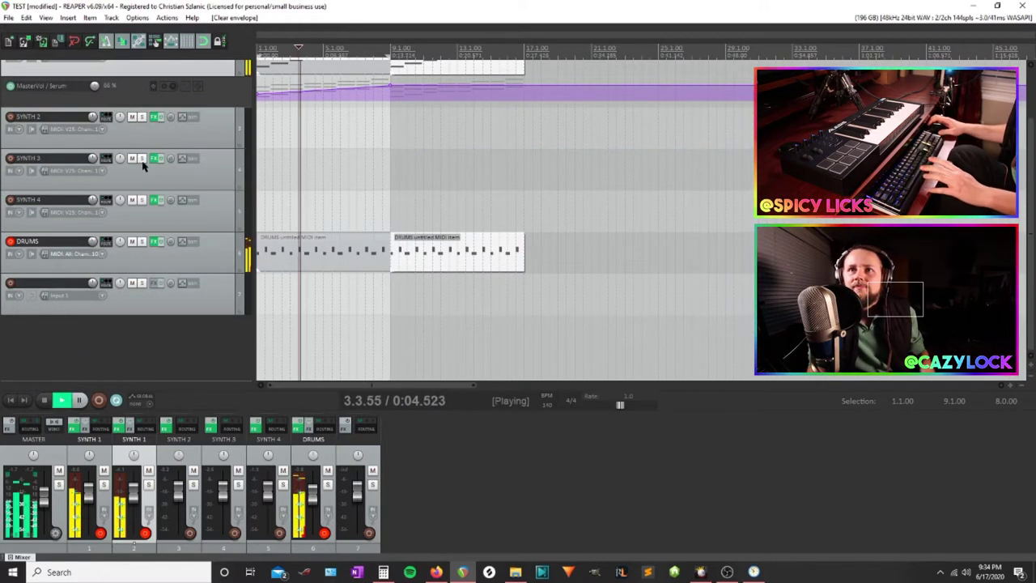
pyautogui.scroll(3, 172, 166)
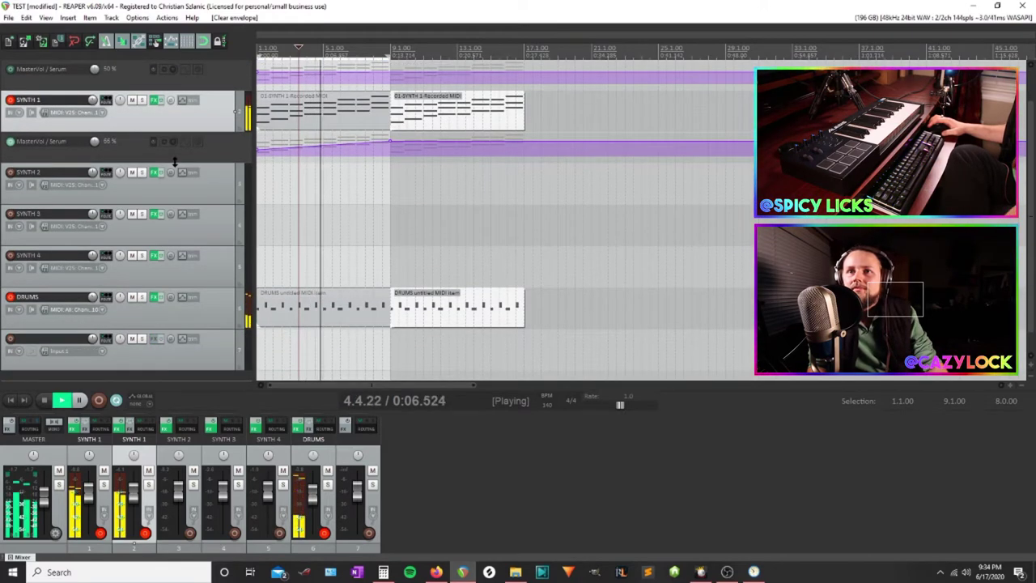
pyautogui.scroll(1, 174, 166)
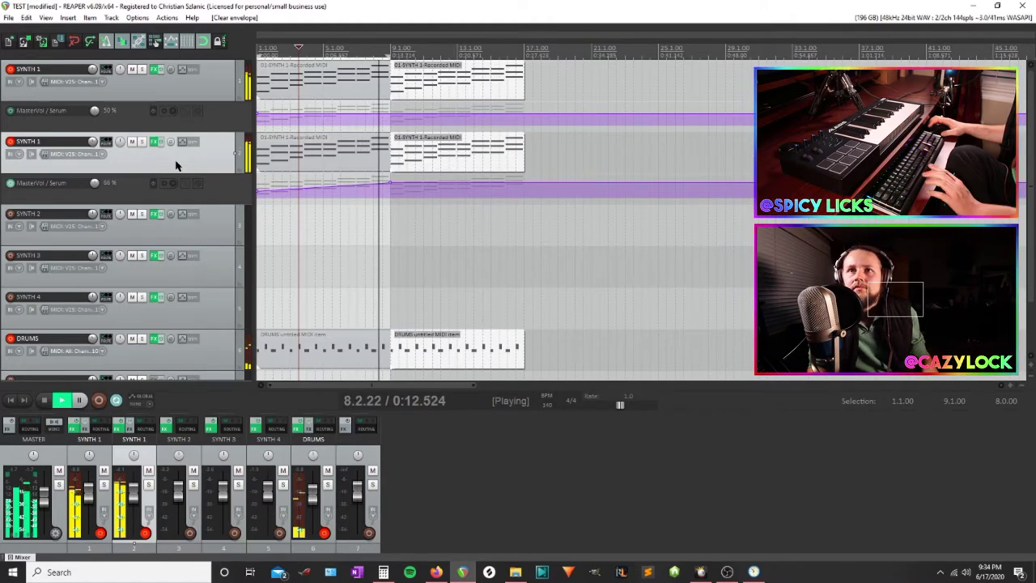
pyautogui.press('space')
# Trim the first items on both SYNTH 1 tracks to end at 8.3.00, and shorten the first DRUMS item slightly before bar 9
pyautogui.click(378, 83)
pyautogui.scroll(3, 546, 93)
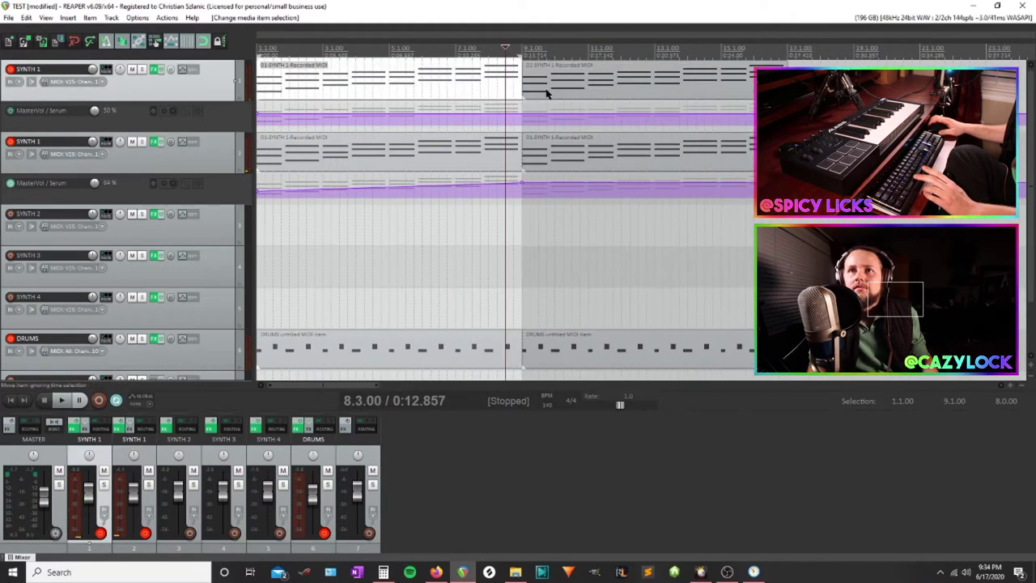
pyautogui.moveTo(516, 90); pyautogui.dragTo(508, 90)
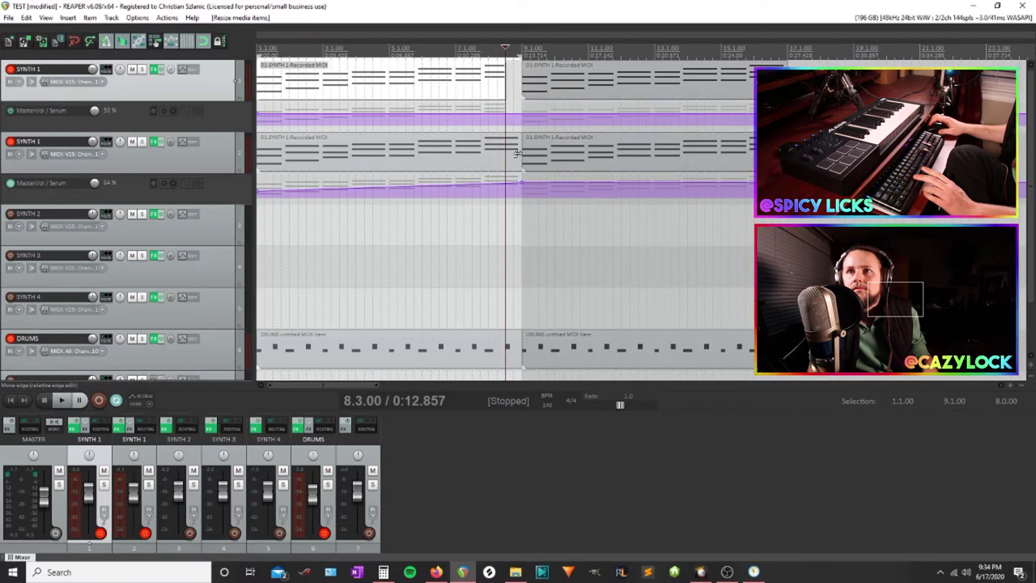
pyautogui.moveTo(516, 153); pyautogui.dragTo(515, 154)
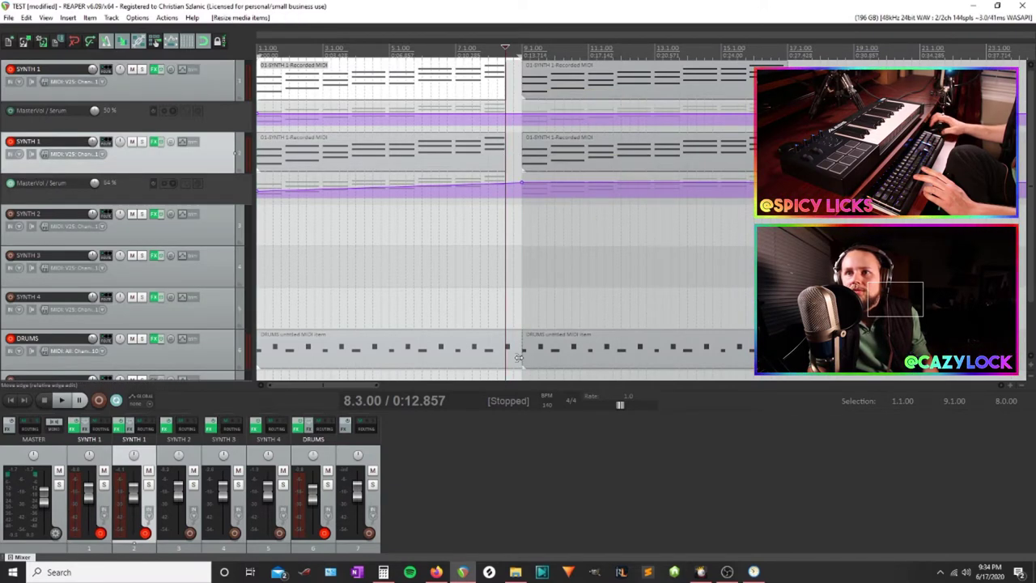
pyautogui.moveTo(518, 357); pyautogui.dragTo(517, 357)
# Play the trimmed section, remove the loop selection and listen through the gap before bar 9
pyautogui.press('space')
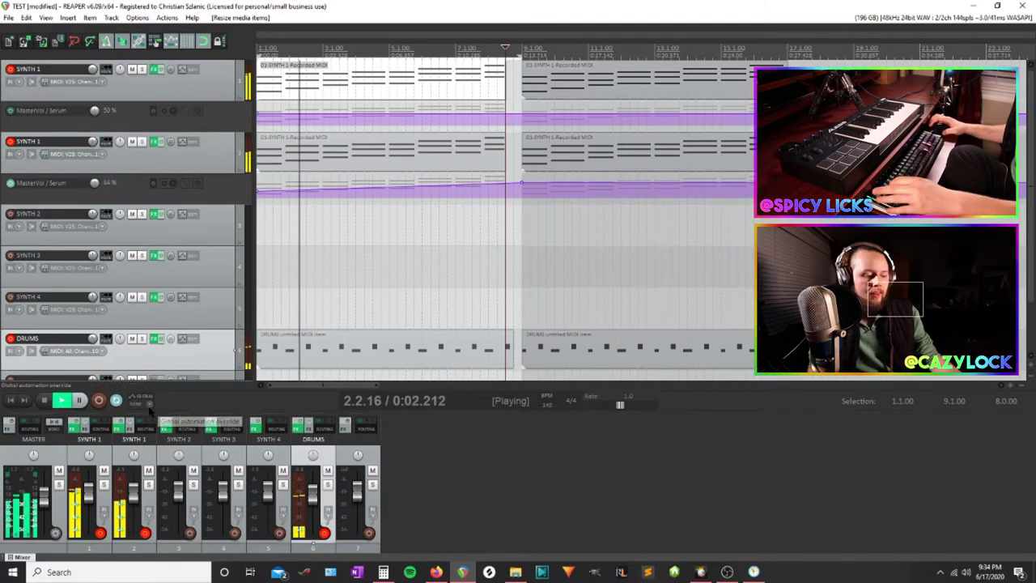
pyautogui.press('Escape')
pyautogui.click(503, 79)
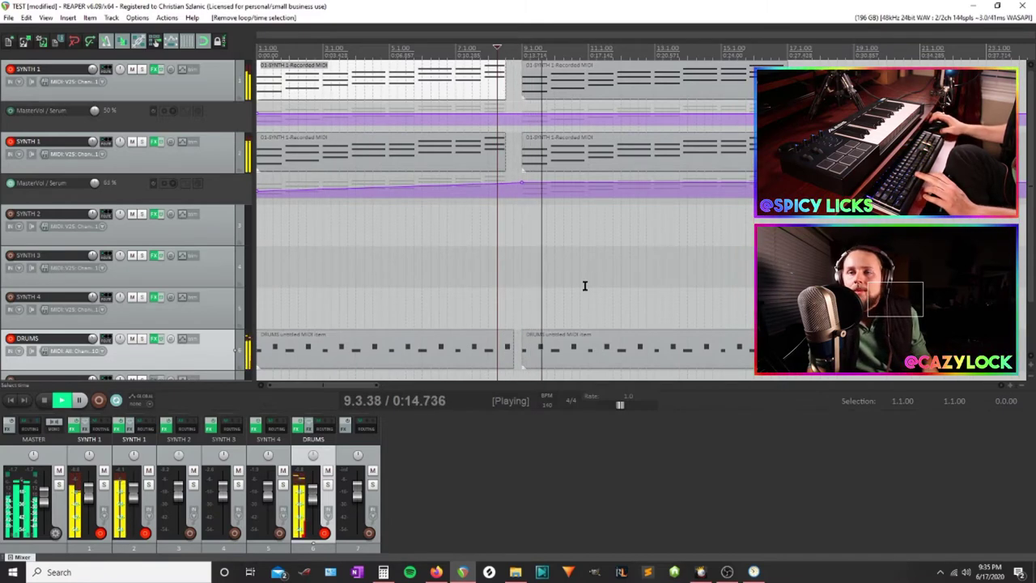
# Stop playback and enable the sub oscillator in the SYNTH 2 track's Serum instrument
pyautogui.press('space')
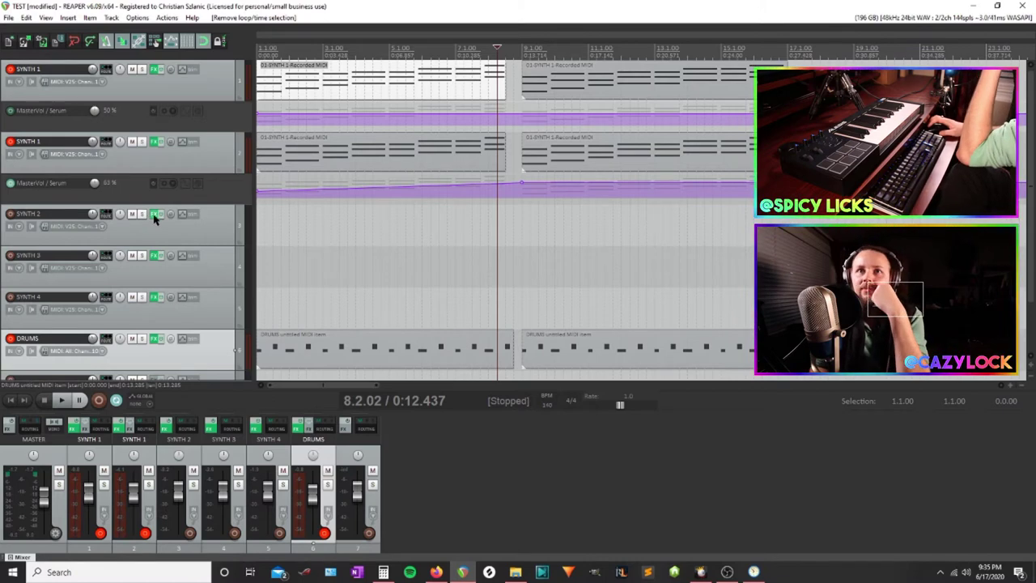
pyautogui.click(155, 215)
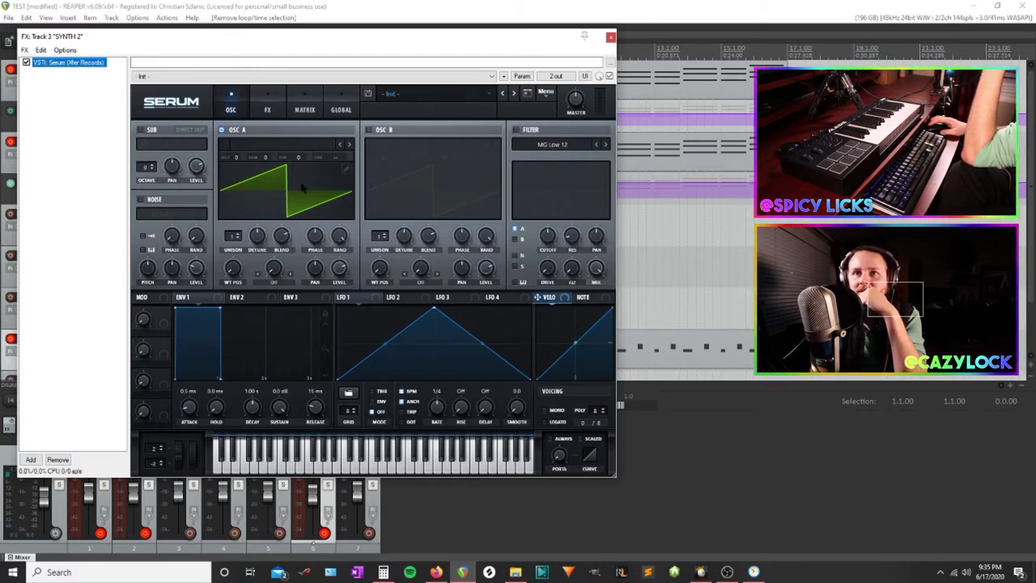
pyautogui.click(141, 131)
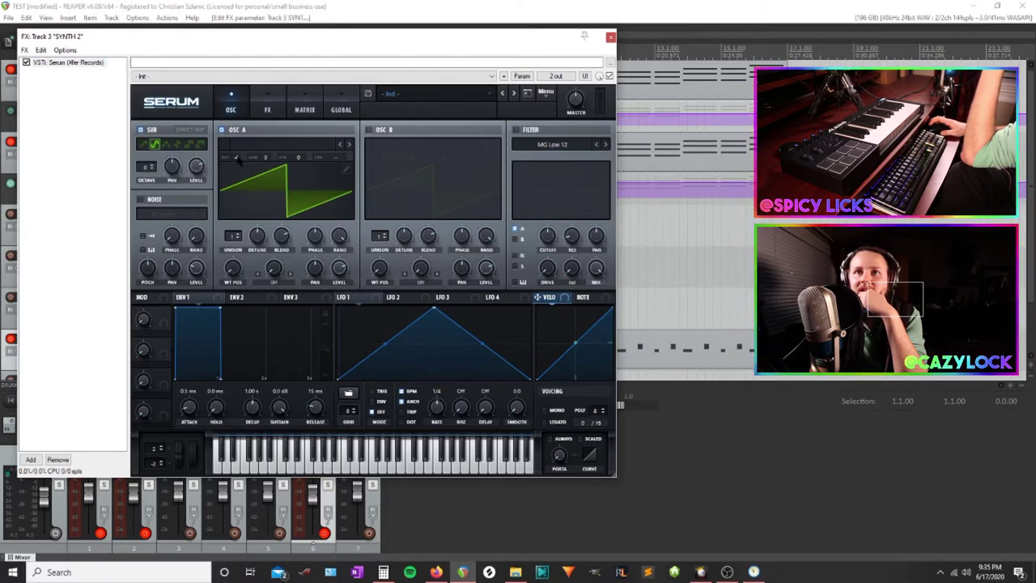
pyautogui.click(610, 37)
# Copy the second SYNTH 1 track's first item to SYNTH 2 at bar 9 and delete the pasted MasterVol envelope points
pyautogui.click(433, 171)
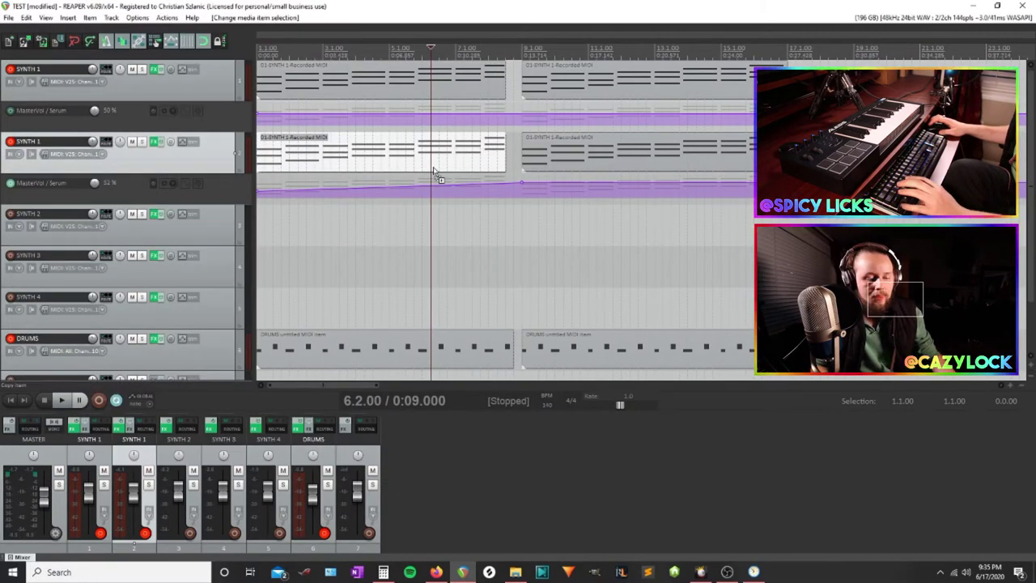
pyautogui.click(522, 237)
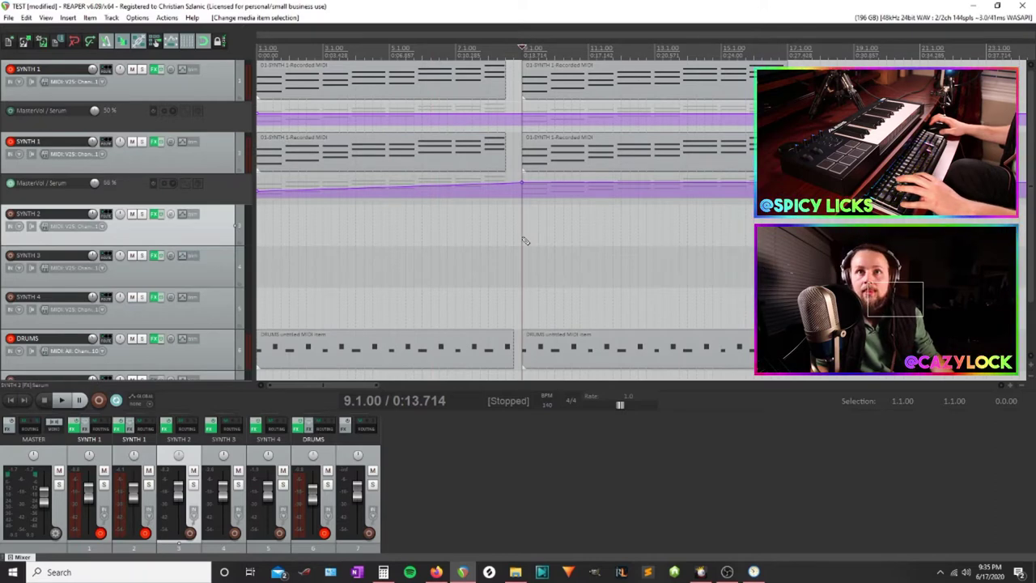
pyautogui.hotkey('ctrl', 'v')
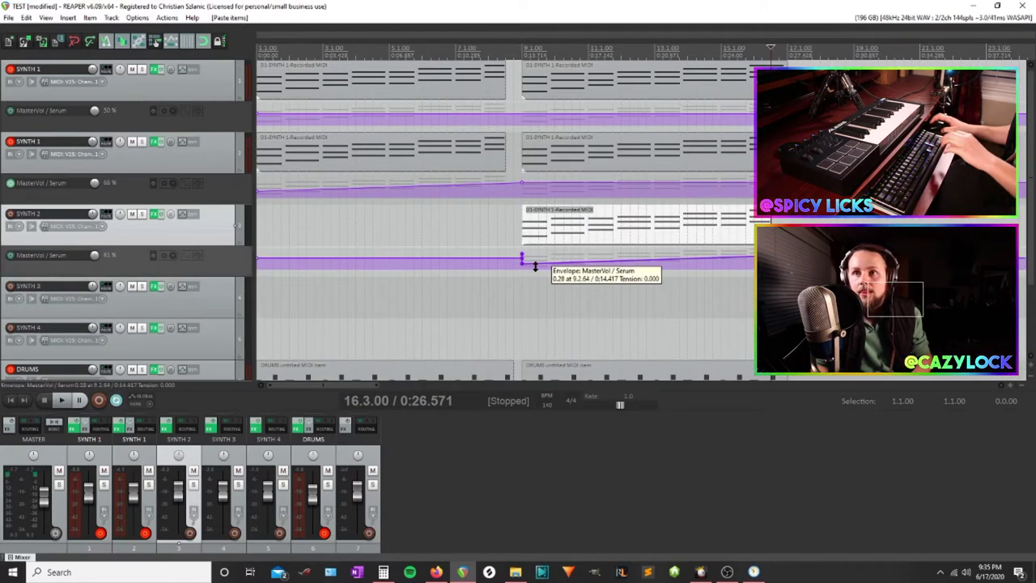
pyautogui.press('Delete')
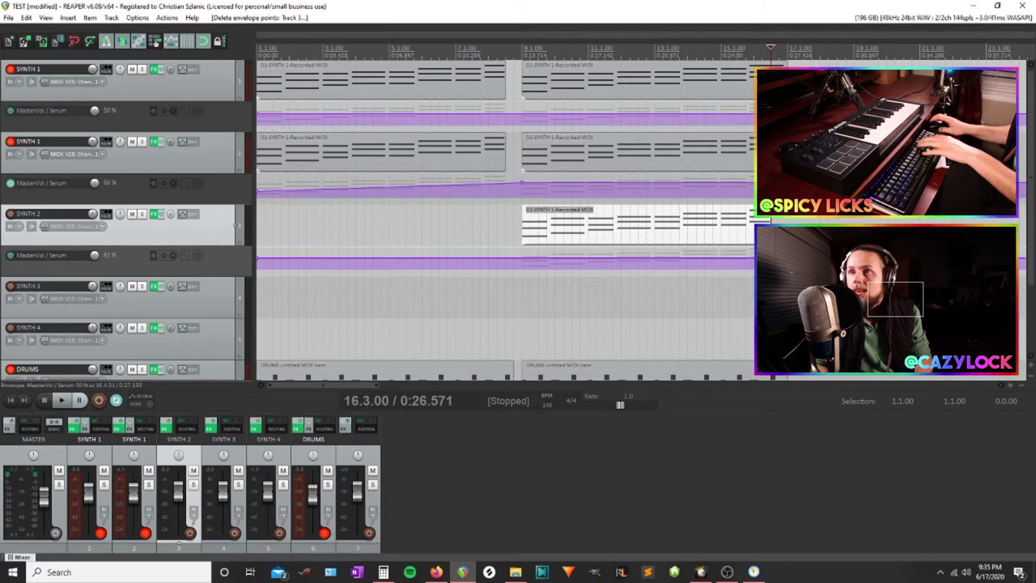
# Rename the first SYNTH 1 track as SOFT CHORDS and the second SYNTH 1 track as DIRTY CHORDS
pyautogui.doubleClick(69, 69)
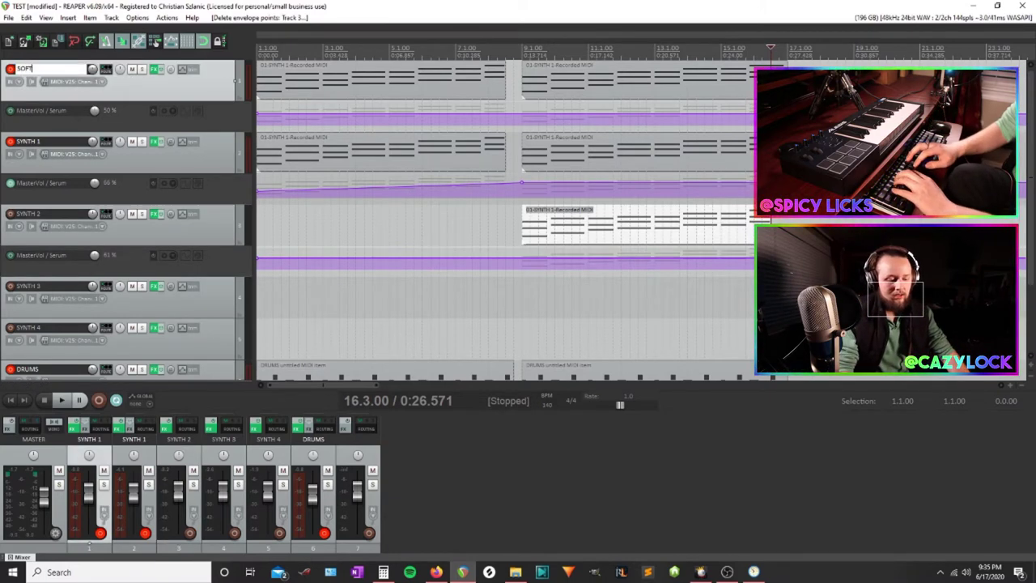
pyautogui.write('SOFT CHORDS')
pyautogui.press('Return')
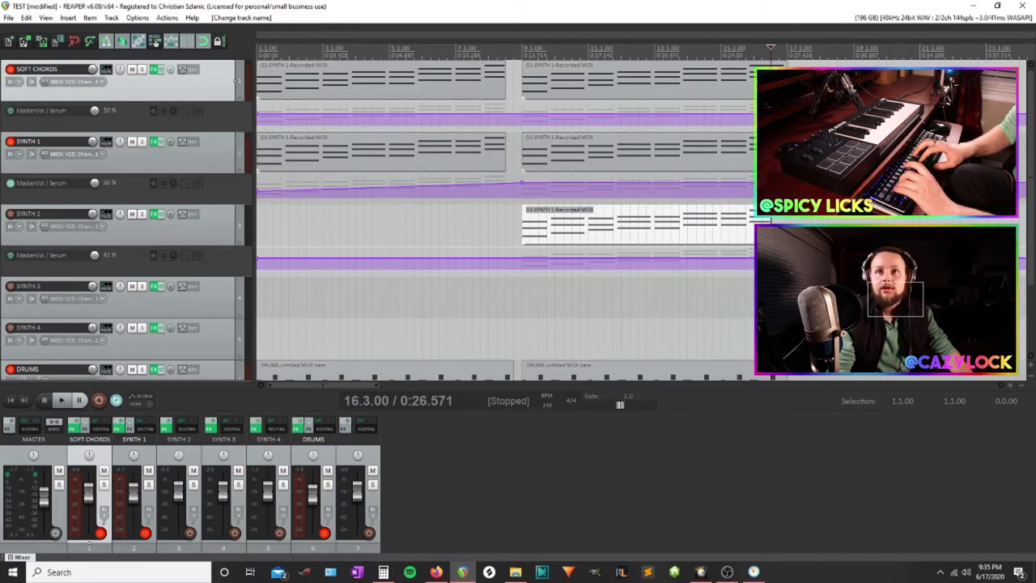
pyautogui.doubleClick(70, 141)
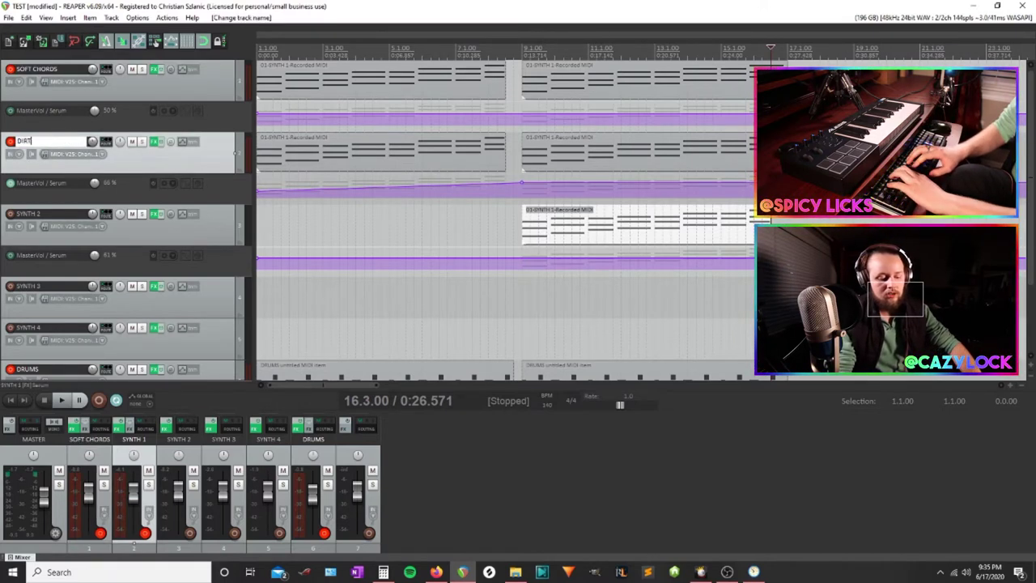
pyautogui.write('DIRTY CHO')
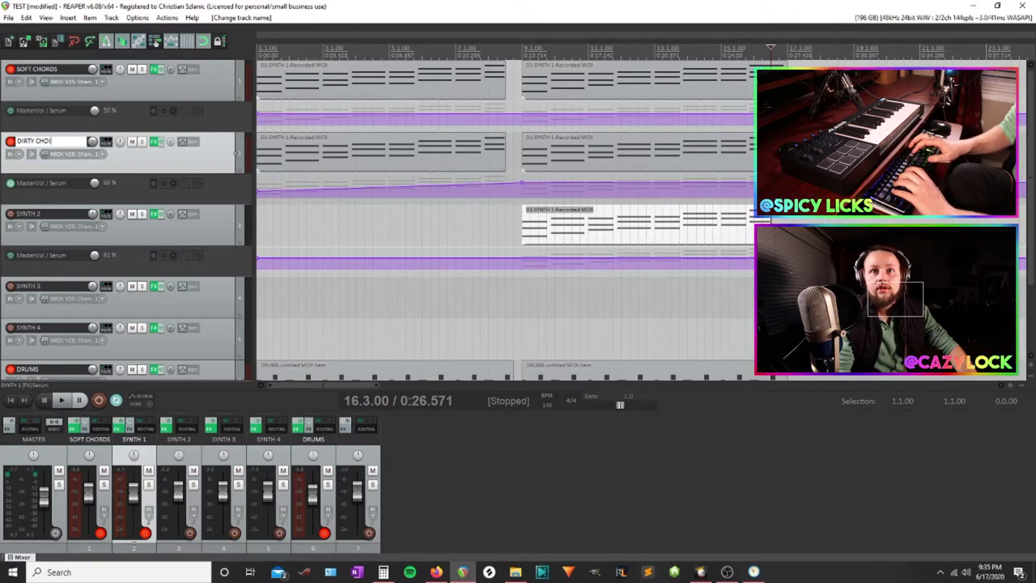
pyautogui.write('RDS')
pyautogui.press('Return')
# Rename the SYNTH 2 track as SUB'
pyautogui.doubleClick(56, 213)
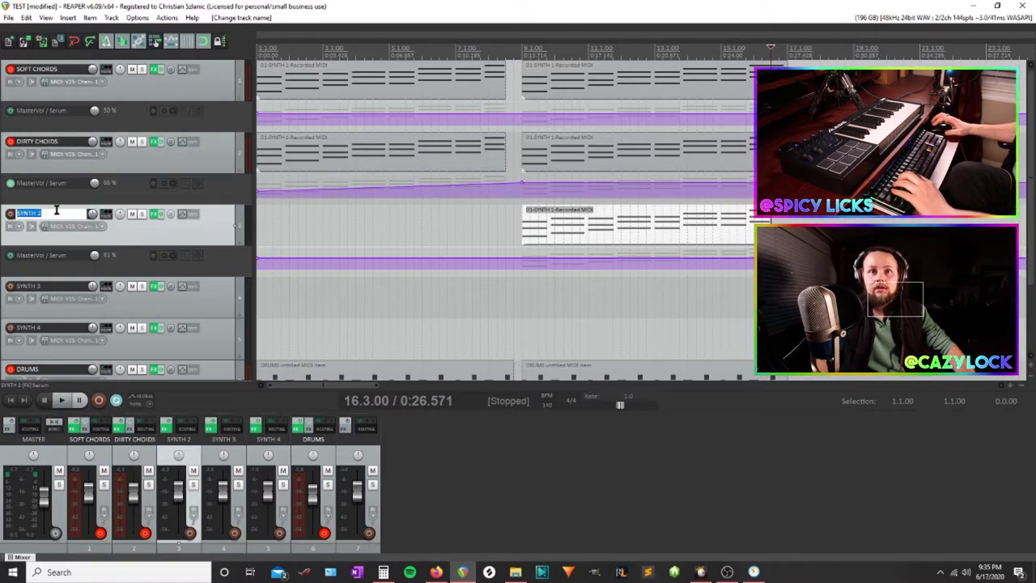
pyautogui.write('SUB')
pyautogui.press('Return')
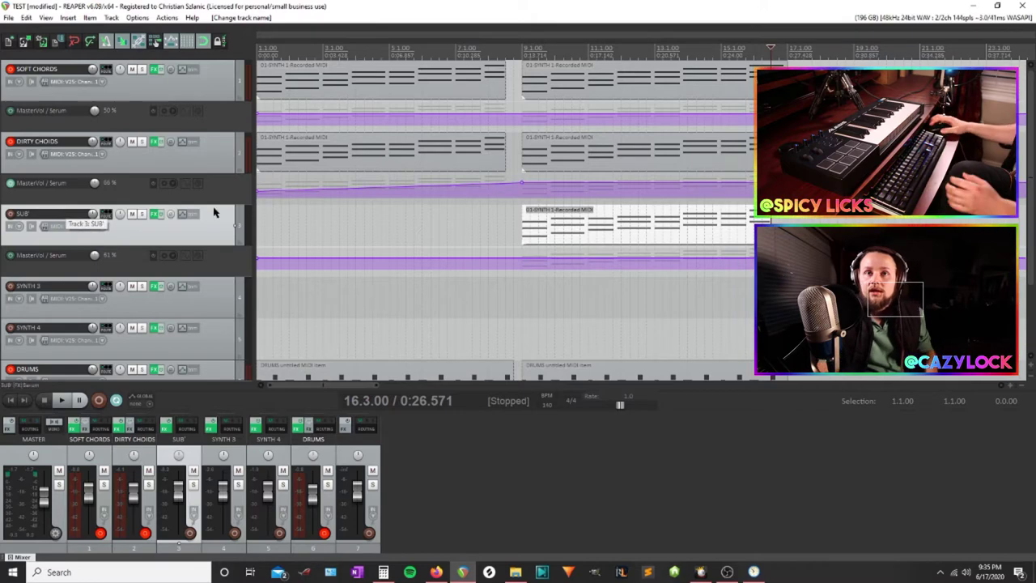
# Play the arrangement from bar 9 and solo the SUB' track
pyautogui.click(521, 50)
pyautogui.press('space')
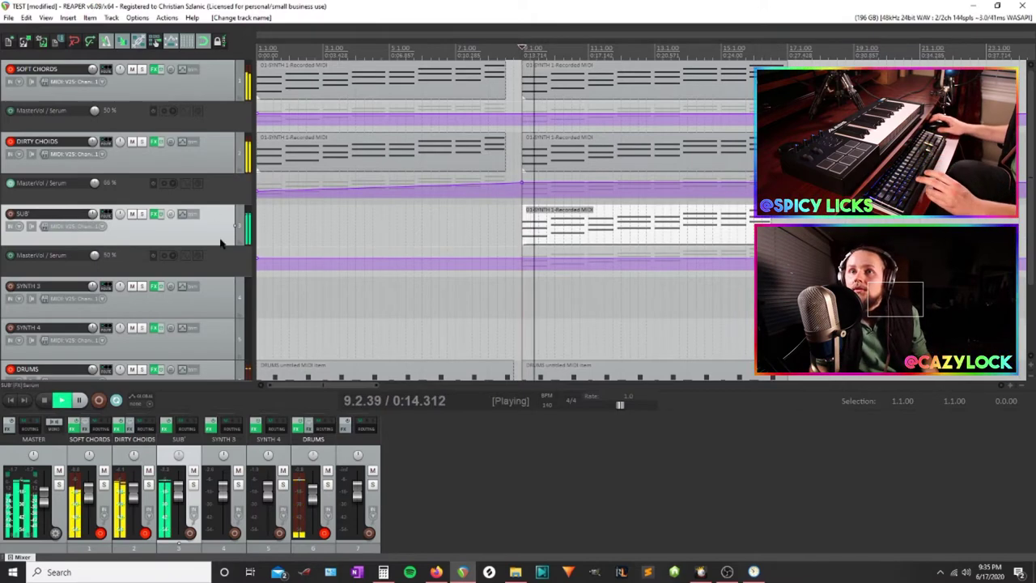
pyautogui.click(141, 213)
# In the SUB' track's Serum, set oscillator A's octave to -1 and enable Direct Out for the sub oscillator
pyautogui.click(155, 214)
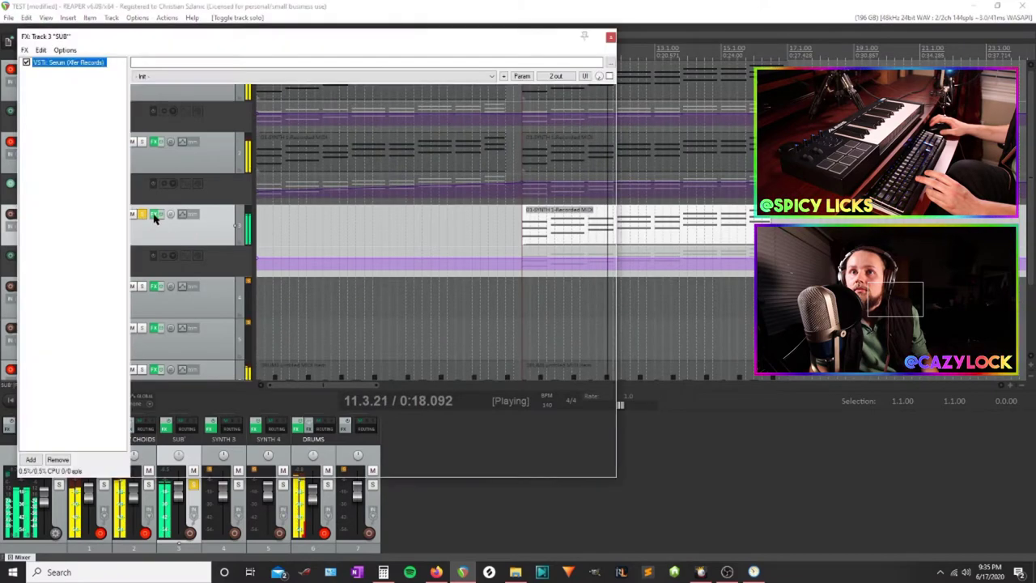
pyautogui.moveTo(234, 156); pyautogui.dragTo(236, 160)
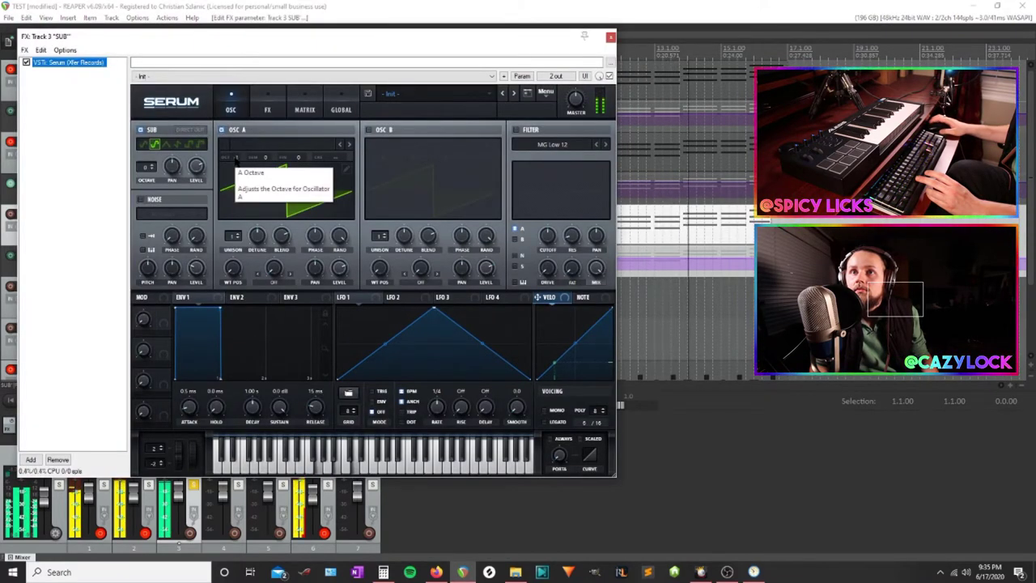
pyautogui.click(190, 130)
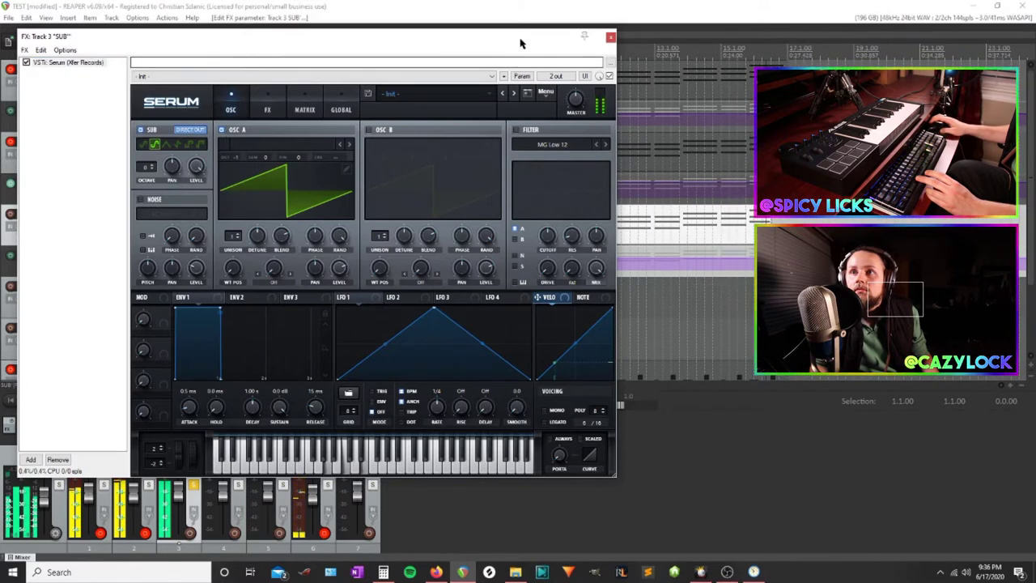
pyautogui.click(611, 37)
# Delete the upper chord notes in the SUB' MIDI item, keeping only the lowest note of each chord, and play back the bass line
pyautogui.doubleClick(630, 225)
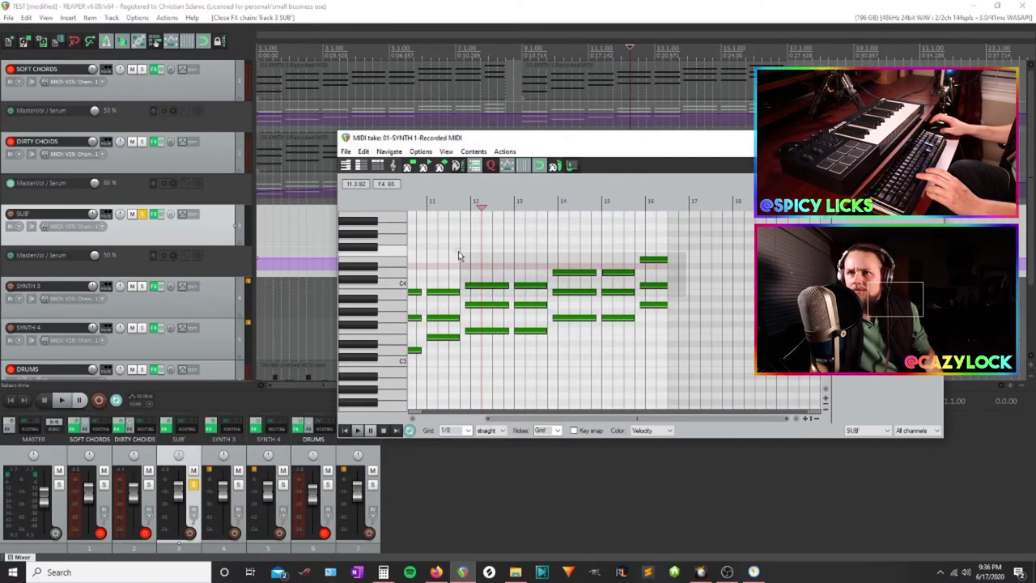
pyautogui.press('Delete')
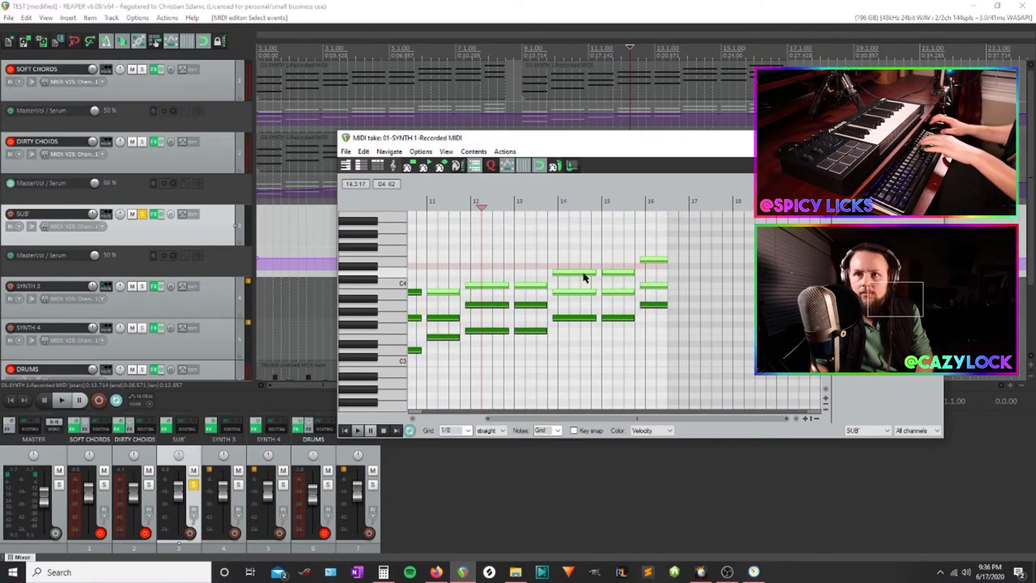
pyautogui.moveTo(444, 318); pyautogui.dragTo(440, 283)
pyautogui.press('Delete')
pyautogui.click(510, 334)
pyautogui.press('Delete')
pyautogui.click(486, 322)
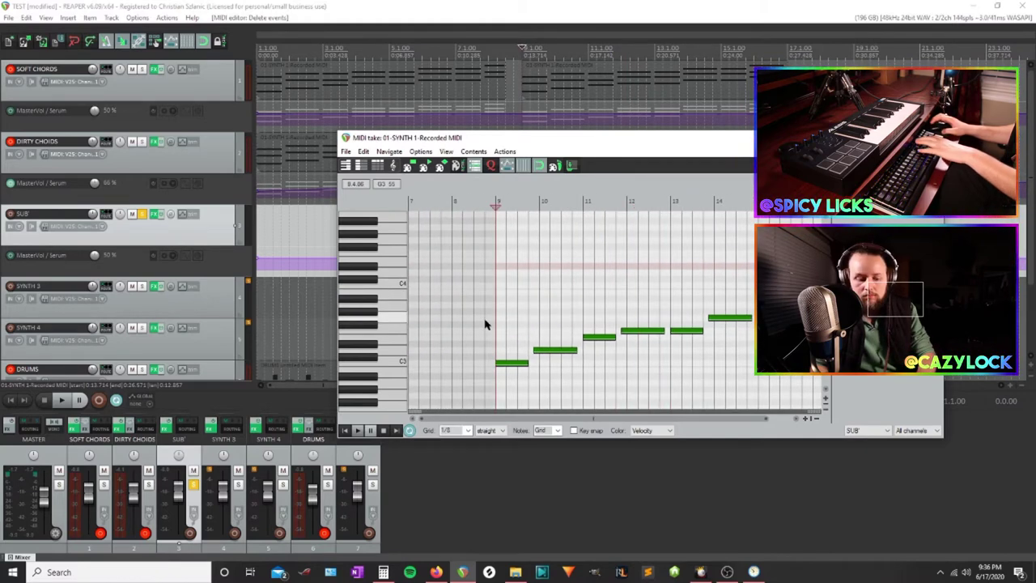
pyautogui.press('space')
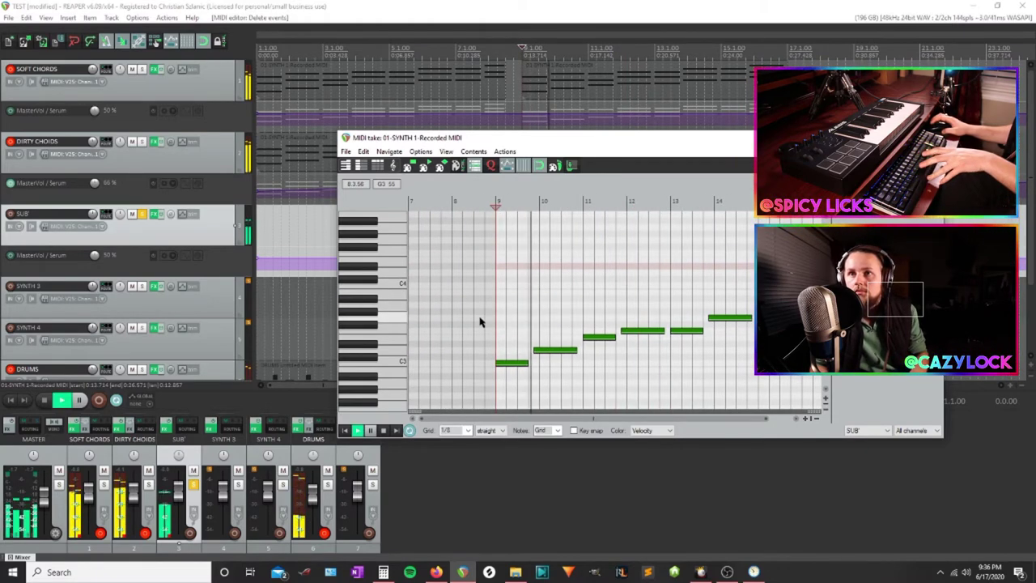
pyautogui.press('Escape')
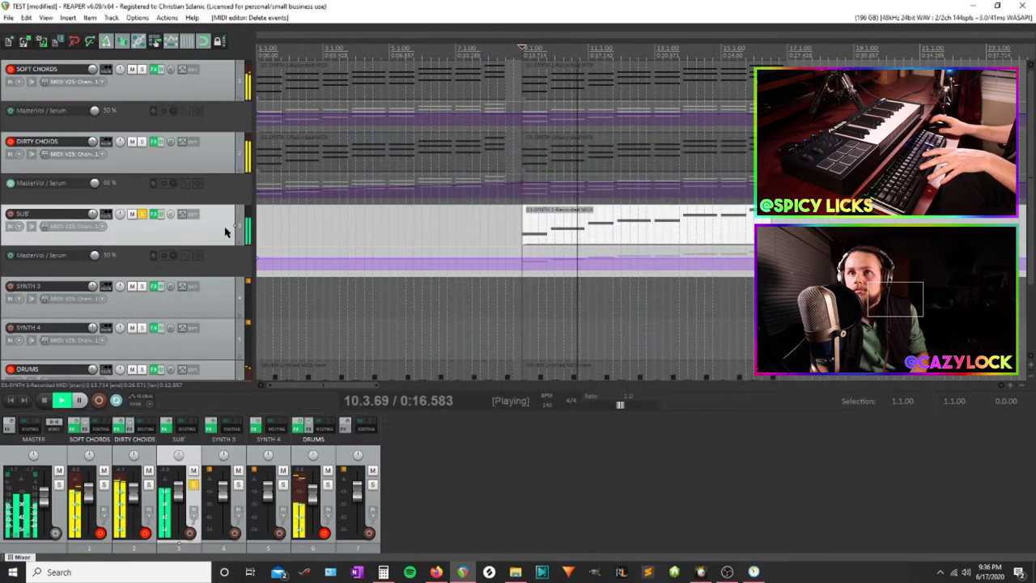
# Switch oscillator A in the SUB' track's Serum to the Analog_BD_Sin wavetable at octave -2 and stop playback
pyautogui.click(154, 215)
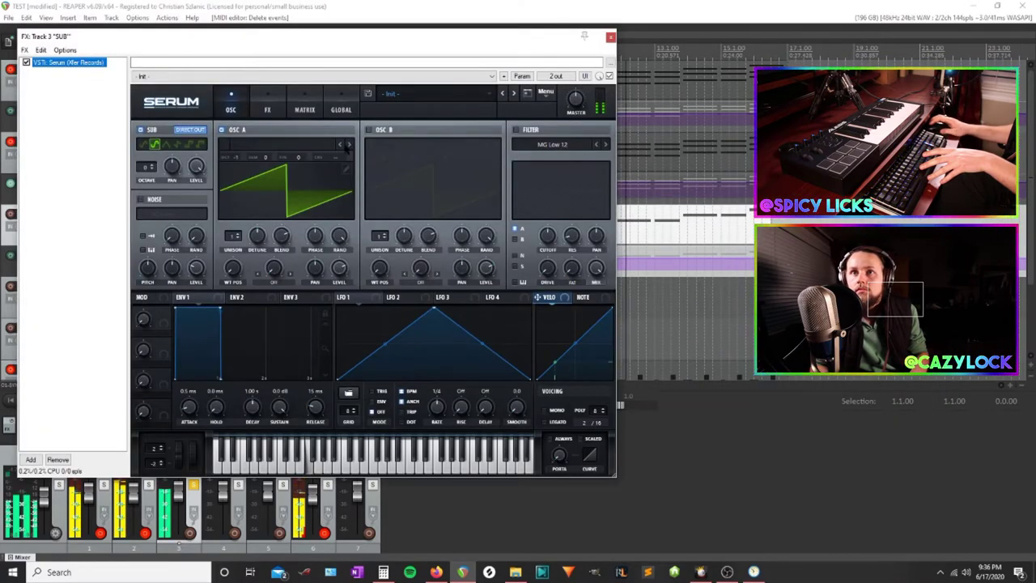
pyautogui.click(348, 144)
pyautogui.click(348, 145)
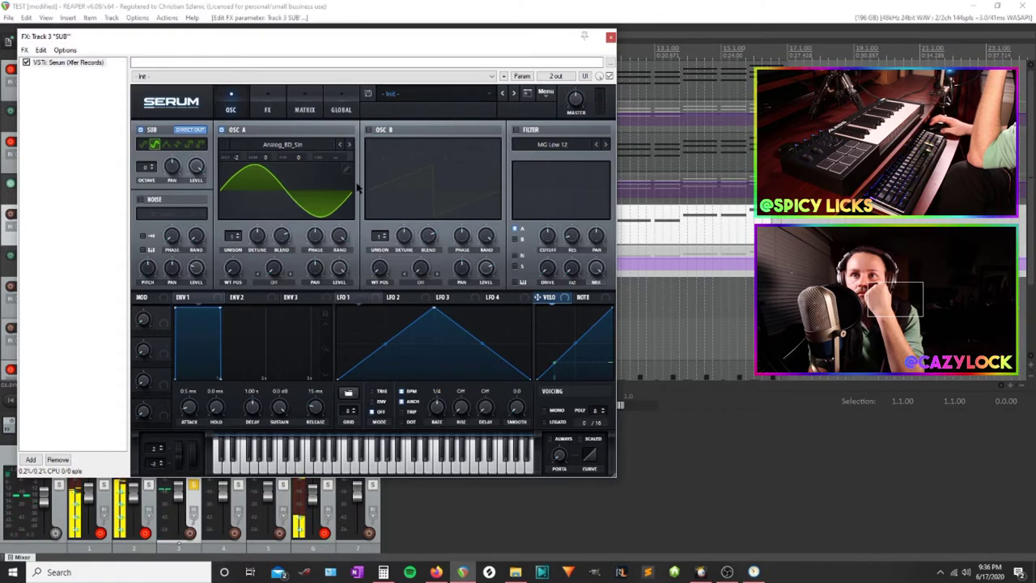
pyautogui.click(697, 49)
pyautogui.press('space')
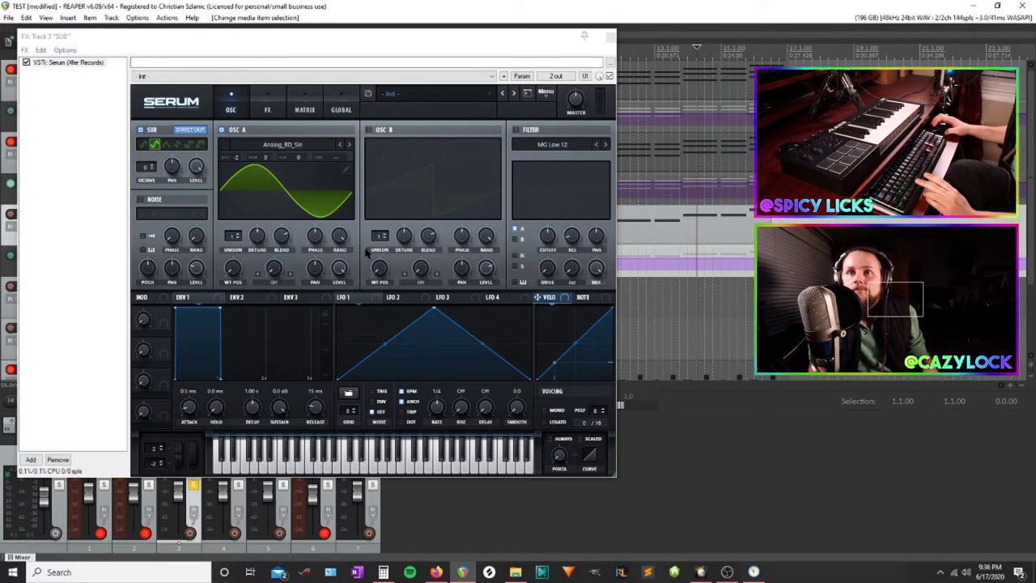
# Try lowering Serum's master volume on the SUB' track, and remove that track's MasterVol envelope
pyautogui.moveTo(576, 98)
pyautogui.mouseDown()
pyautogui.moveTo(578, 54)
pyautogui.moveTo(576, 118)
pyautogui.mouseUp()
pyautogui.press('space')
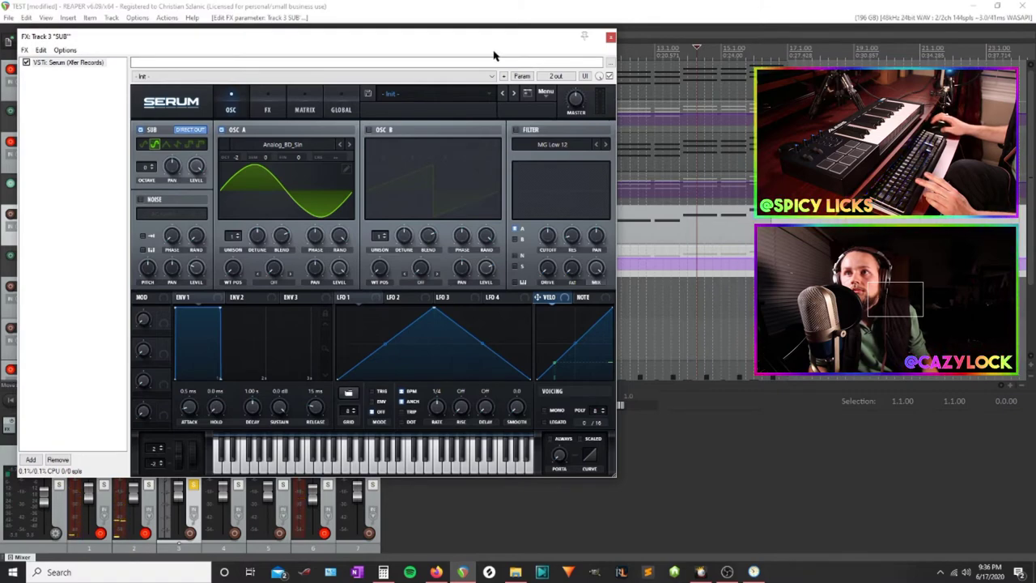
pyautogui.moveTo(493, 55); pyautogui.dragTo(700, 455)
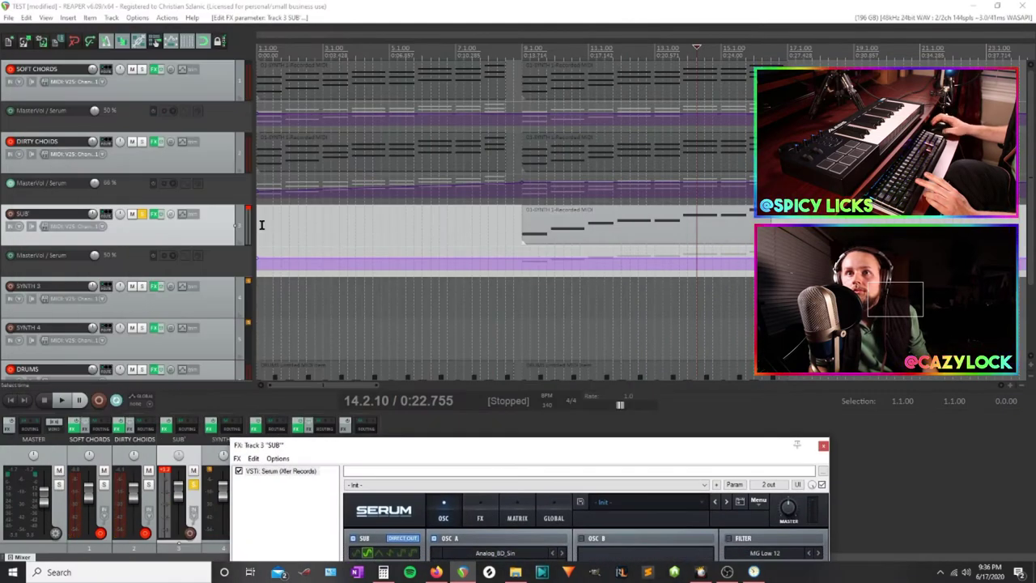
pyautogui.rightClick(160, 259)
pyautogui.click(194, 290)
pyautogui.moveTo(480, 445); pyautogui.dragTo(425, 198)
# Set the SUB' Serum's master volume to about 75% during playback and reset the track's peak meter
pyautogui.click(733, 261)
pyautogui.press('space')
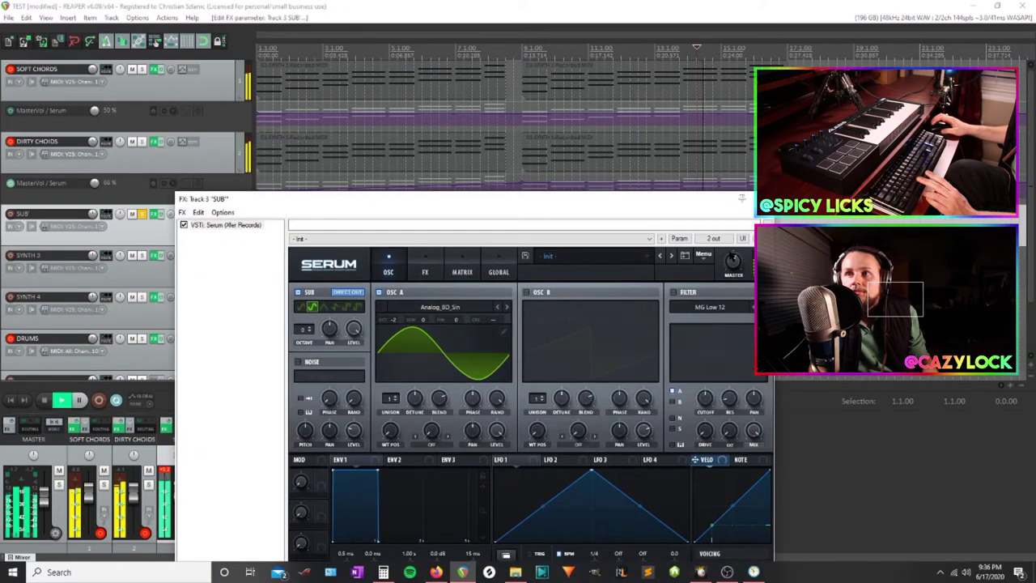
pyautogui.moveTo(734, 261); pyautogui.dragTo(739, 246)
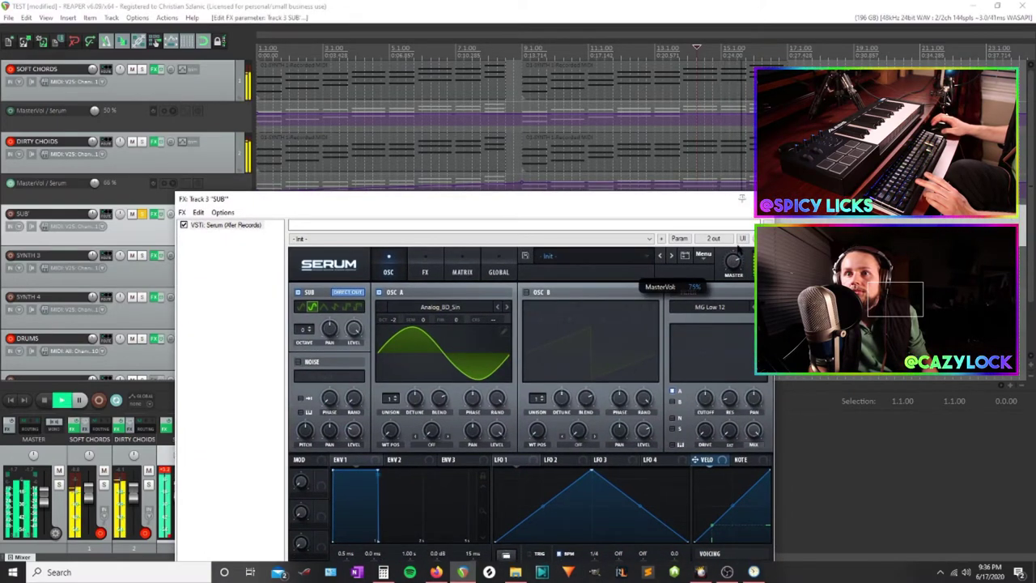
pyautogui.click(161, 473)
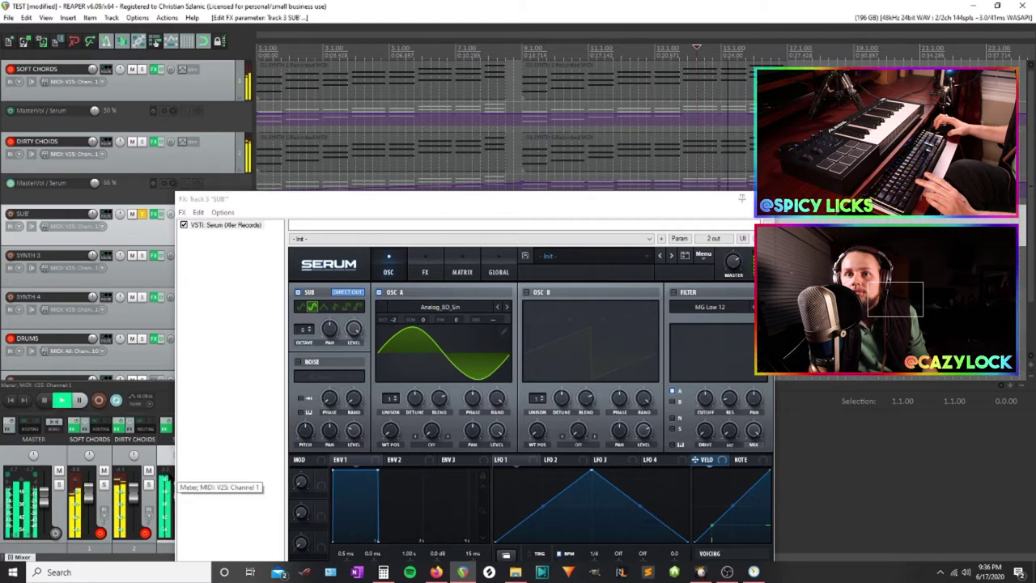
pyautogui.press('space')
pyautogui.click(764, 199)
pyautogui.click(765, 199)
# Play from just before bar 9 and unsolo the SUB' track to hear it in the full mix
pyautogui.click(511, 45)
pyautogui.press('space')
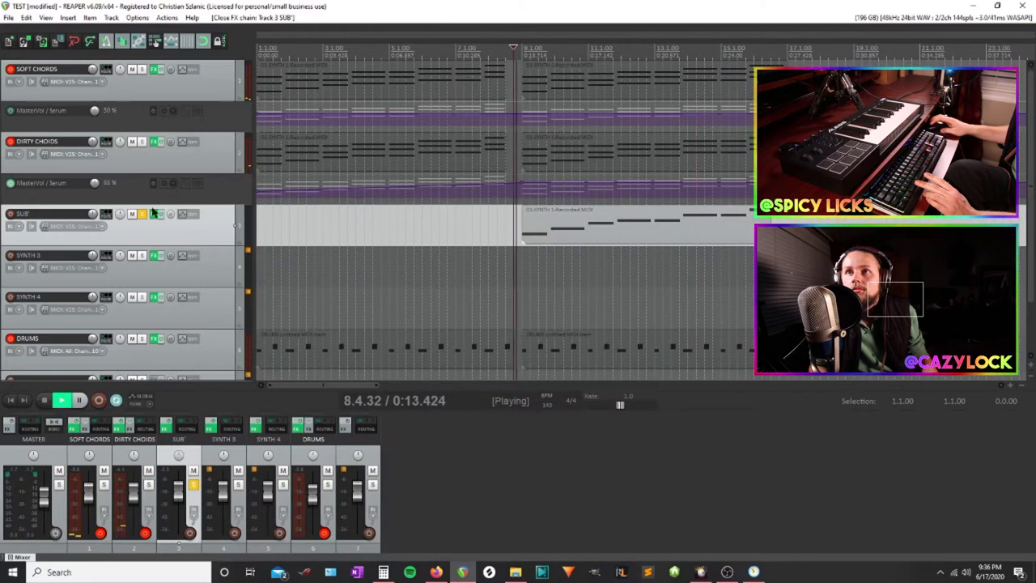
pyautogui.click(142, 214)
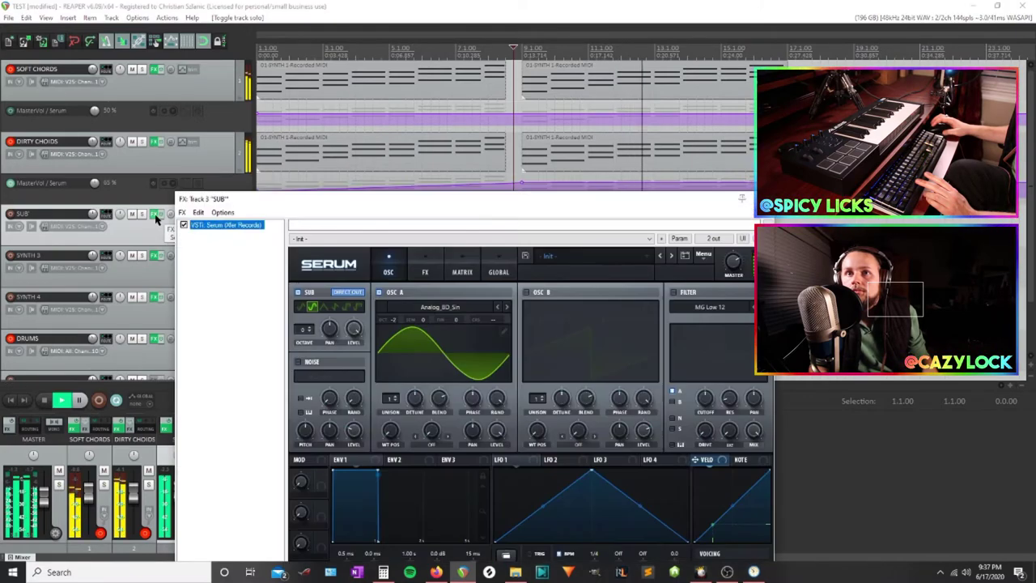
# Raise oscillator A's octave to -1 in the SUB' track's Serum while the mix plays
pyautogui.click(158, 215)
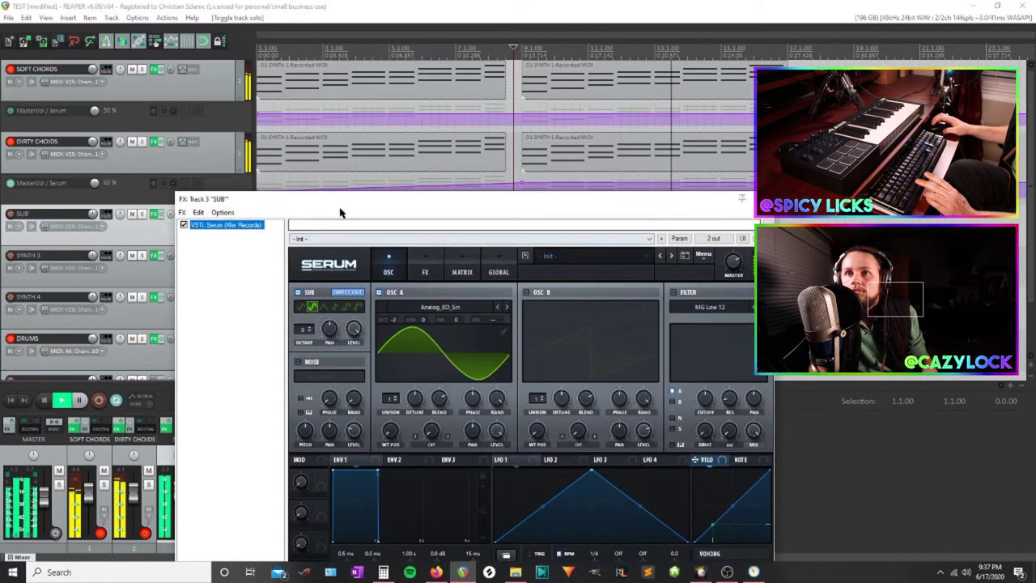
pyautogui.moveTo(342, 208); pyautogui.dragTo(374, 185)
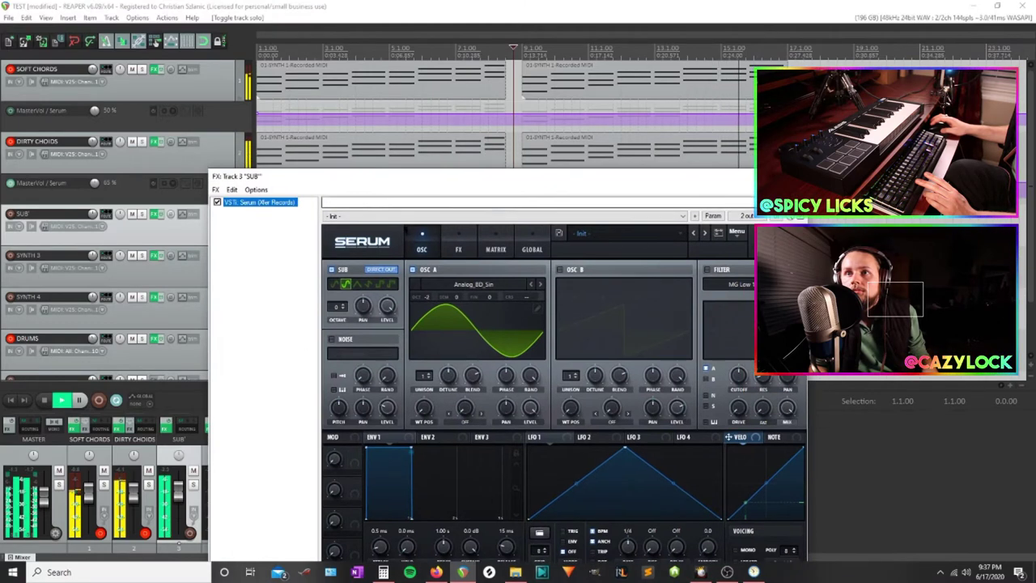
pyautogui.click(427, 299)
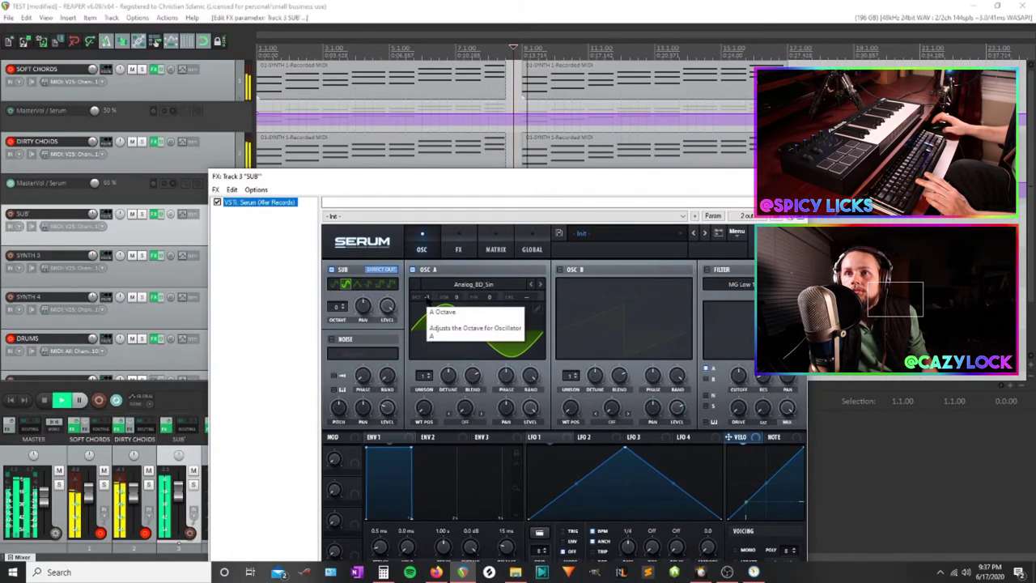
# Lower oscillator A's octave in the SUB' track's Serum and switch oscillator A off while the mix plays
pyautogui.moveTo(453, 176); pyautogui.dragTo(430, 188)
pyautogui.moveTo(397, 311); pyautogui.dragTo(398, 323)
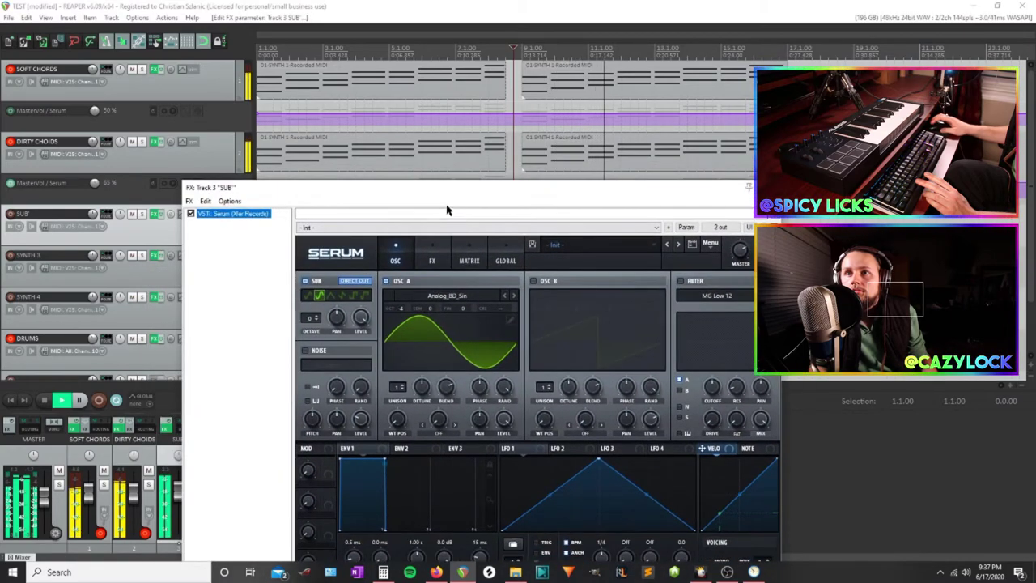
pyautogui.click(386, 281)
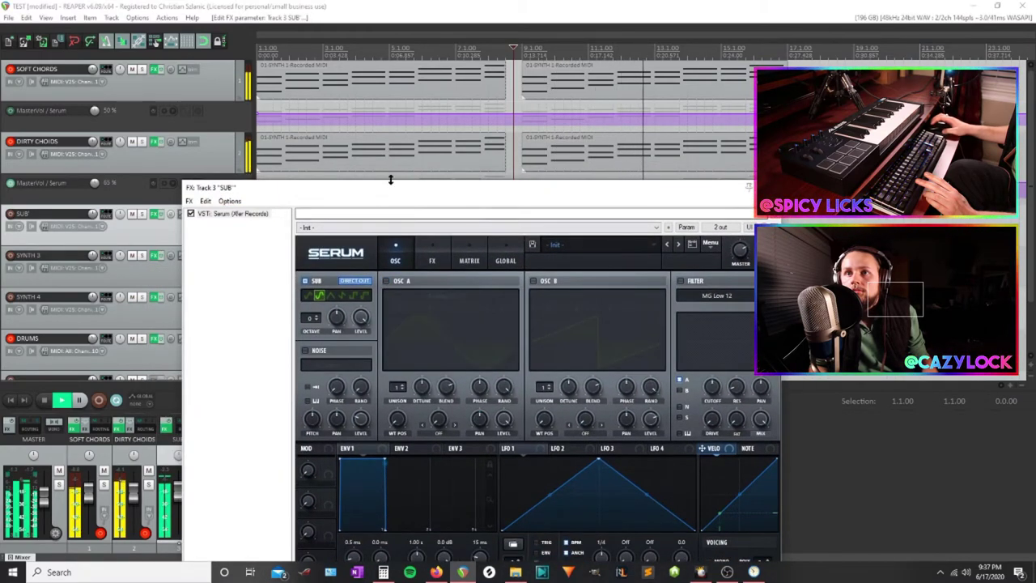
pyautogui.moveTo(354, 191); pyautogui.dragTo(449, 166)
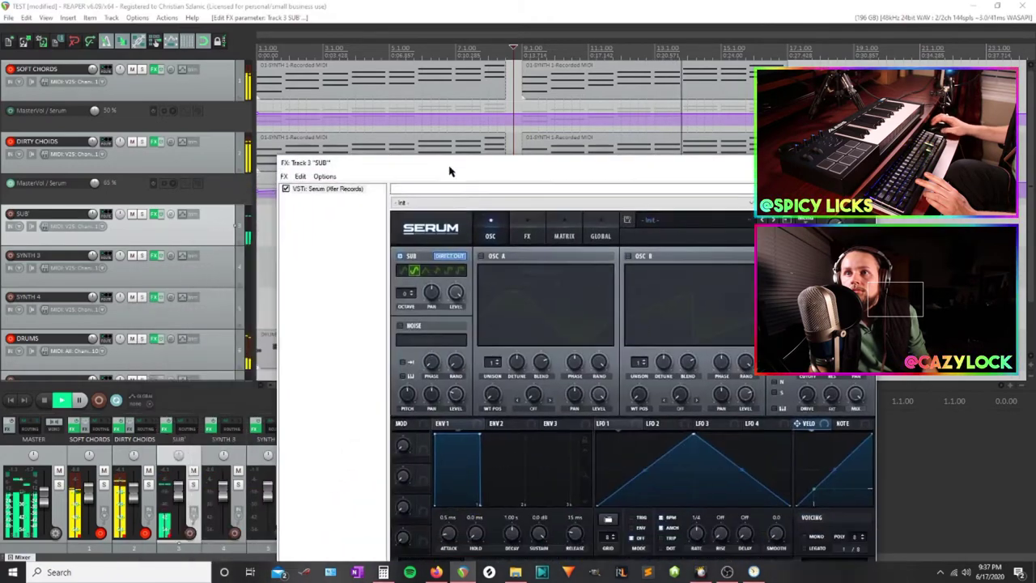
# Try the sub oscillator at -2 octaves, settle on -1, and resume playback
pyautogui.press('space')
pyautogui.scroll(-2, 411, 299)
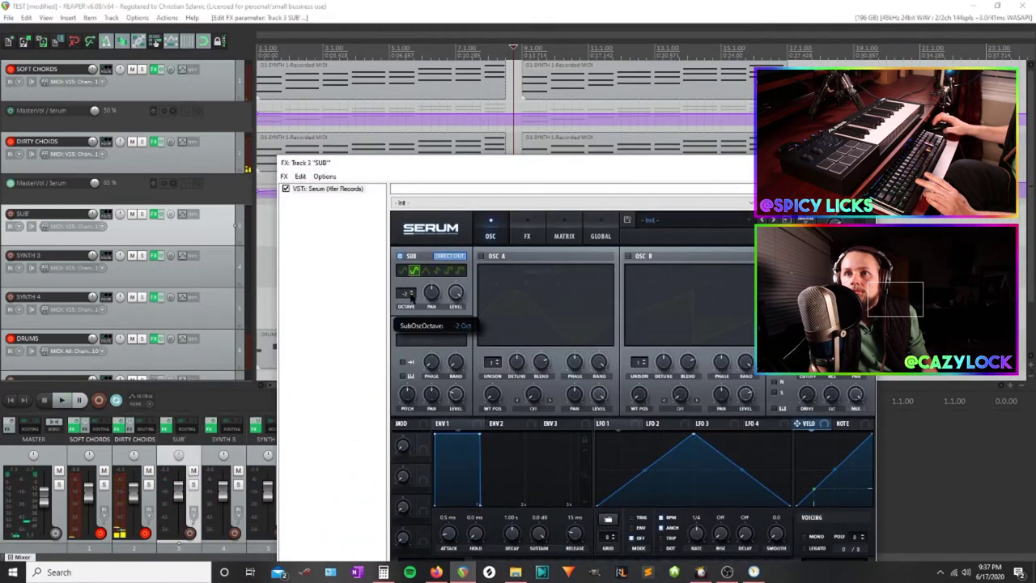
pyautogui.press('space')
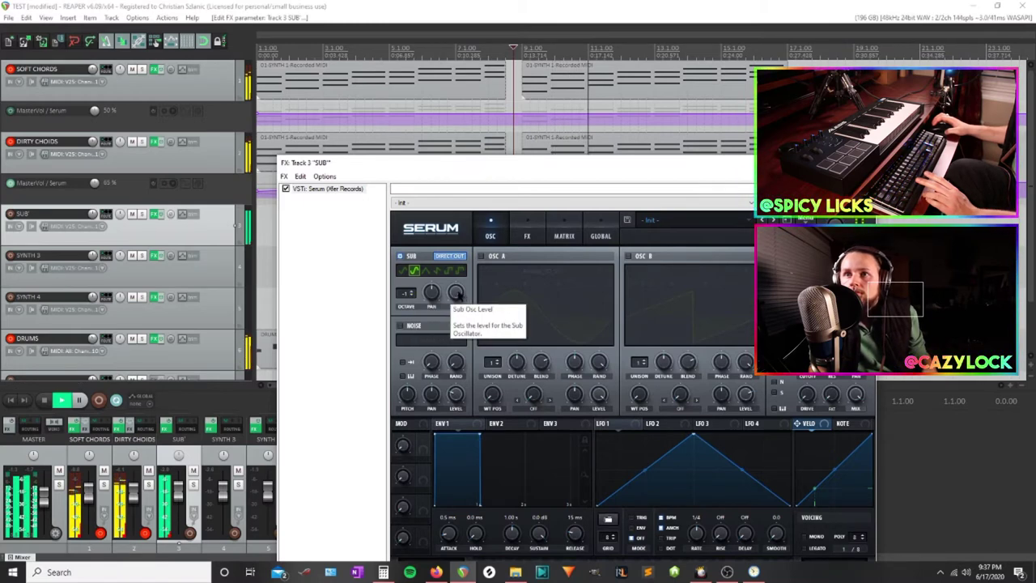
# Compare the bass with oscillator A switched on, replaying from about bar 9, and switch the oscillator off again
pyautogui.click(481, 256)
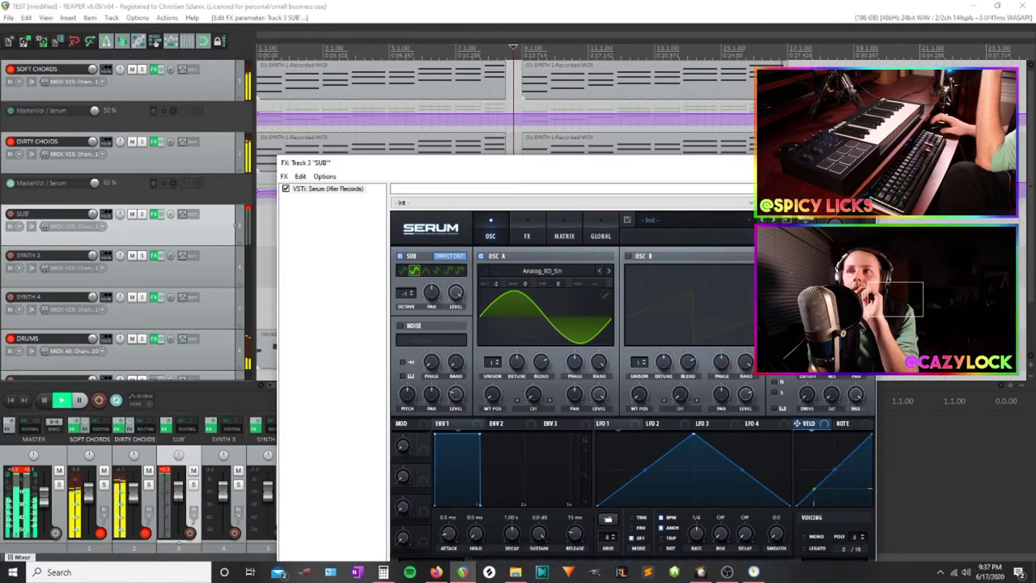
pyautogui.click(519, 55)
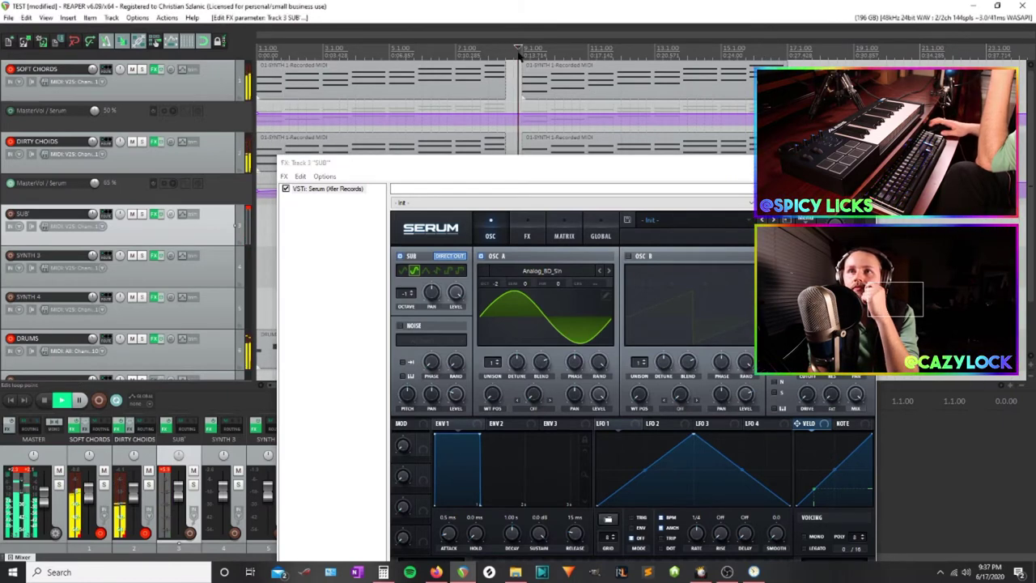
pyautogui.click(482, 255)
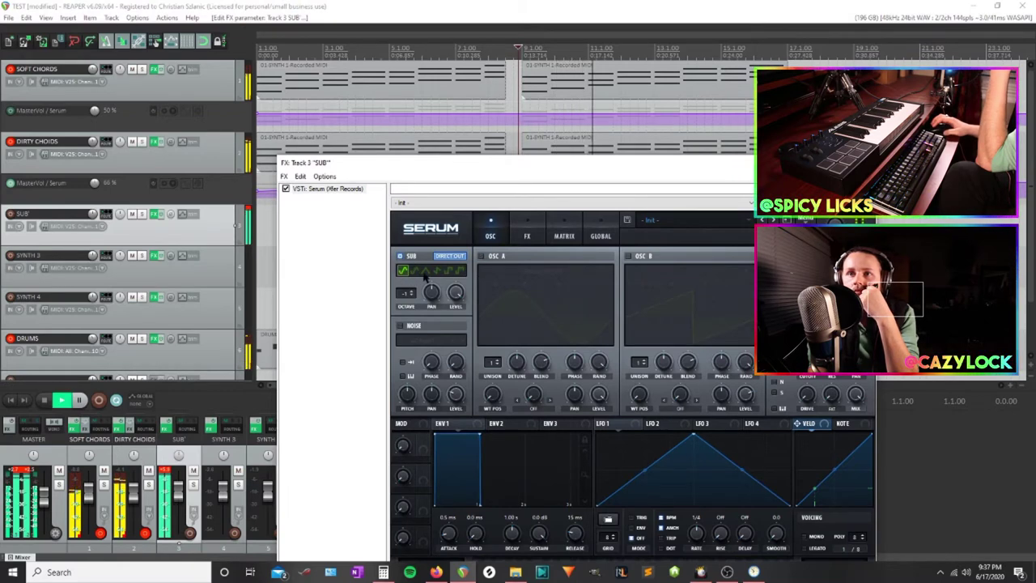
# Audition the sub oscillator's wave shapes, settle on the sine, and close the SUB' track's effects after resetting its peak meter
pyautogui.click(426, 270)
pyautogui.click(438, 272)
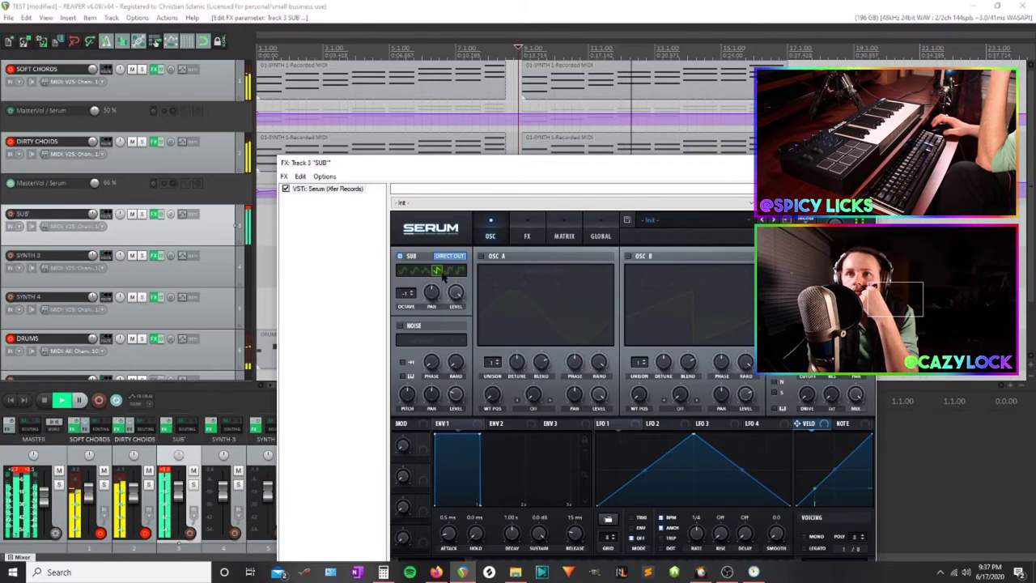
pyautogui.click(460, 272)
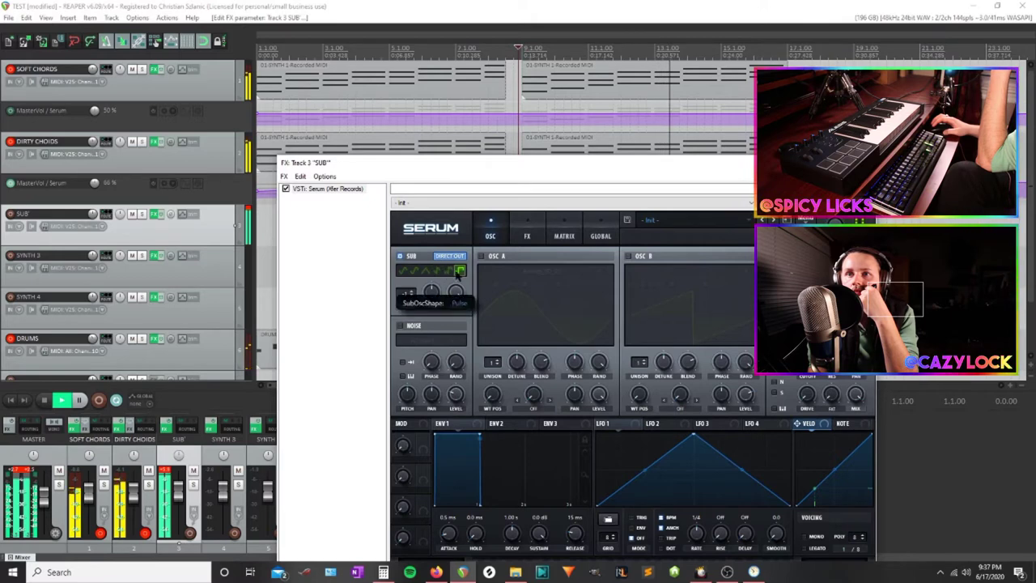
pyautogui.click(425, 272)
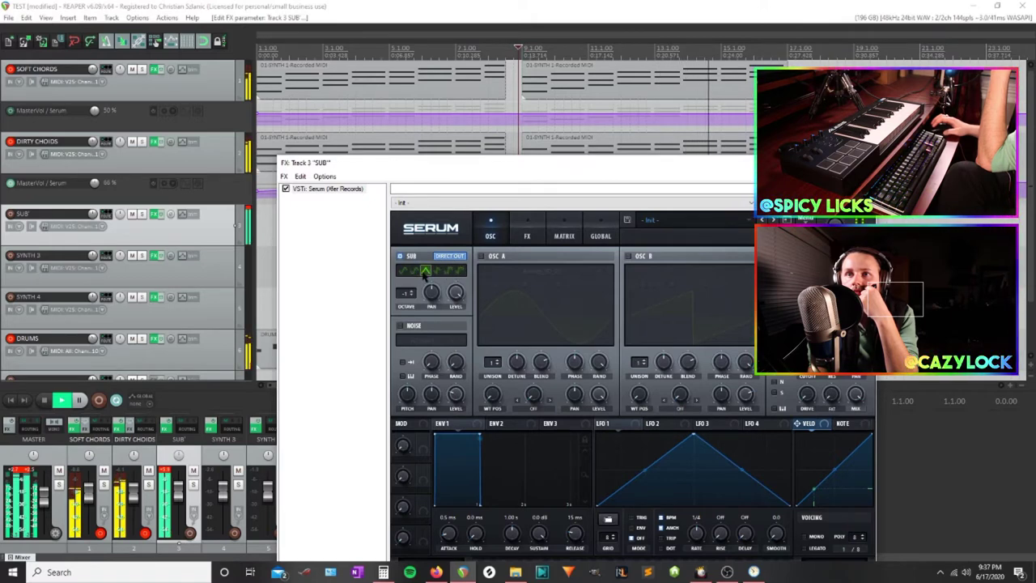
pyautogui.click(404, 272)
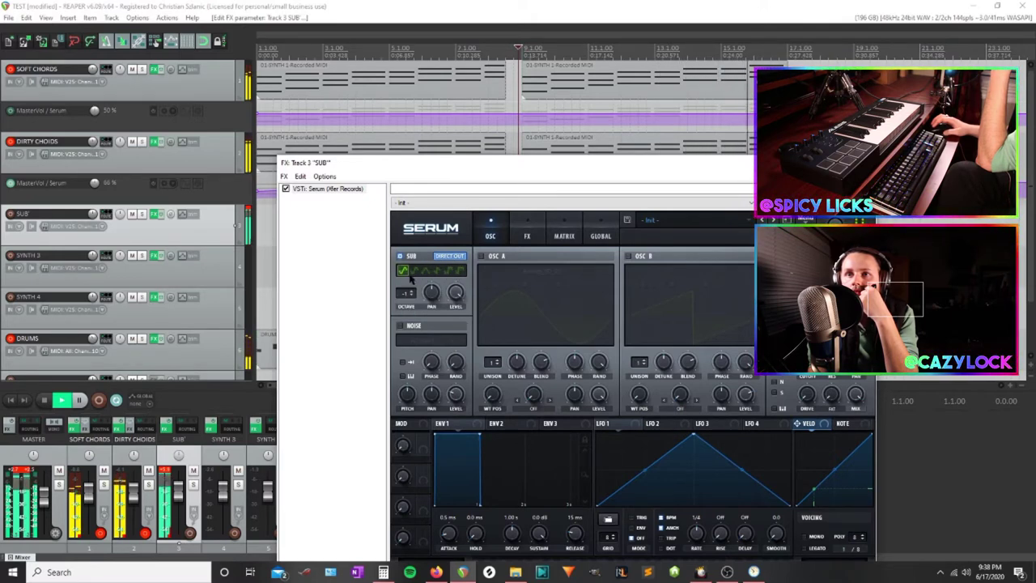
pyautogui.click(169, 486)
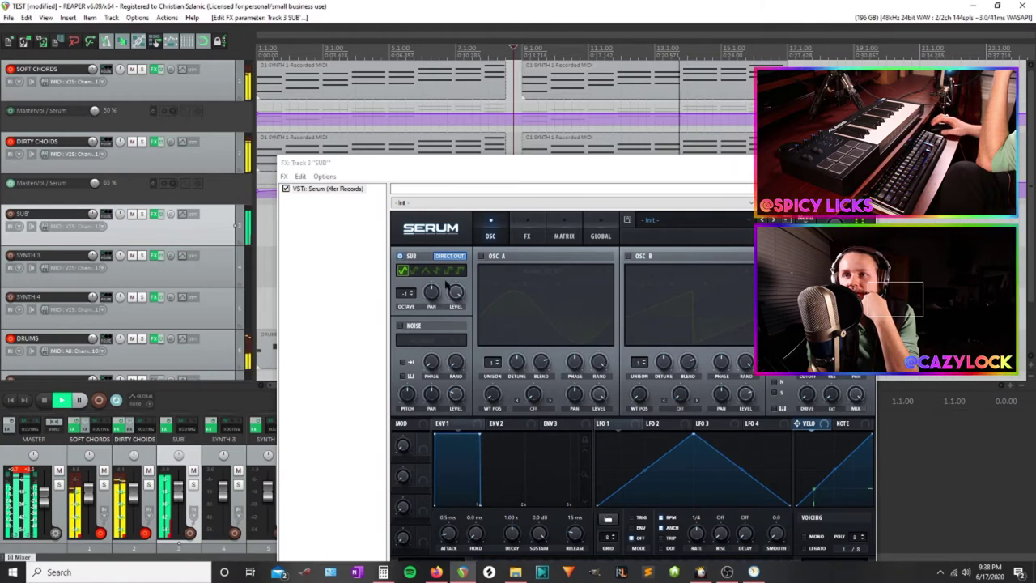
pyautogui.click(863, 163)
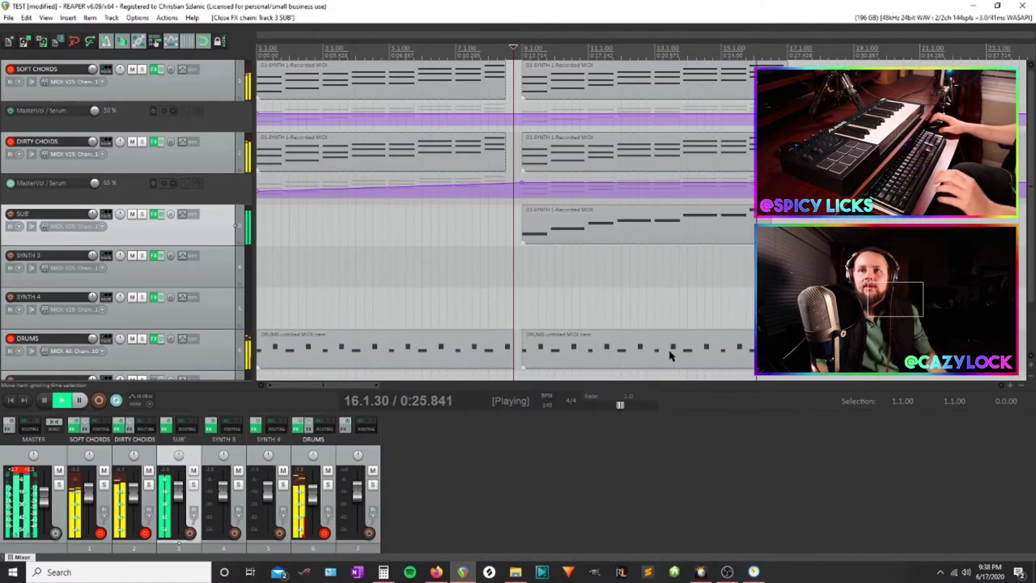
# Open the DRUMS item at bar 9 in the MIDI editor and audition its one-shot, tom and crash sounds
pyautogui.doubleClick(591, 351)
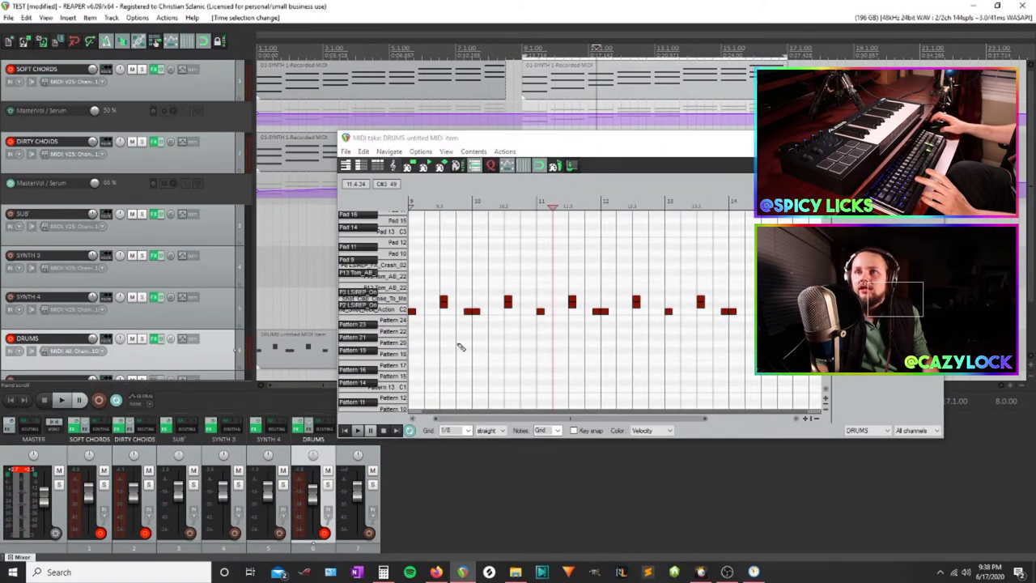
pyautogui.scroll(-1, 455, 332)
pyautogui.scroll(1, 455, 333)
pyautogui.click(395, 298)
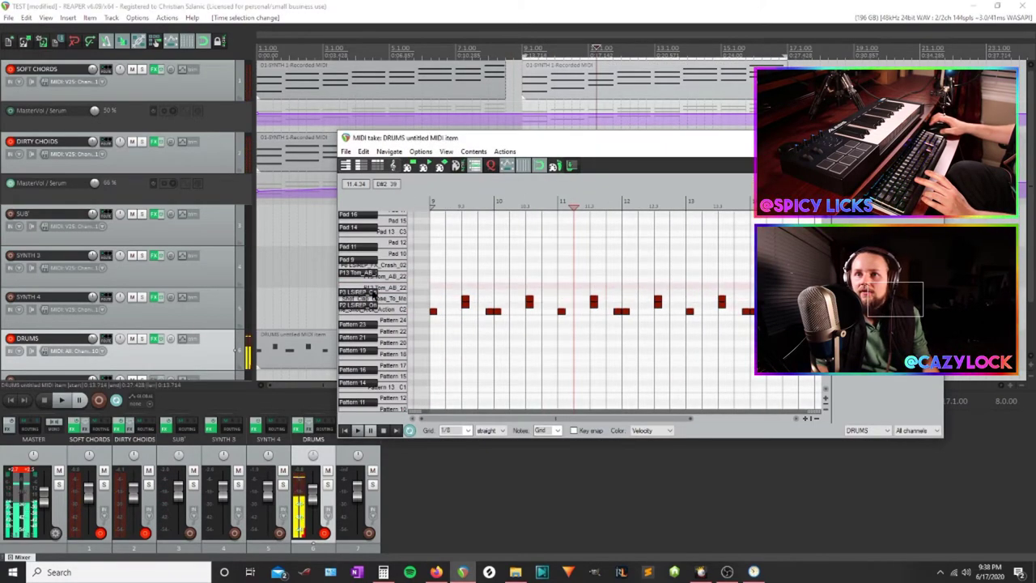
pyautogui.click(374, 293)
pyautogui.click(387, 288)
pyautogui.click(393, 278)
pyautogui.click(394, 267)
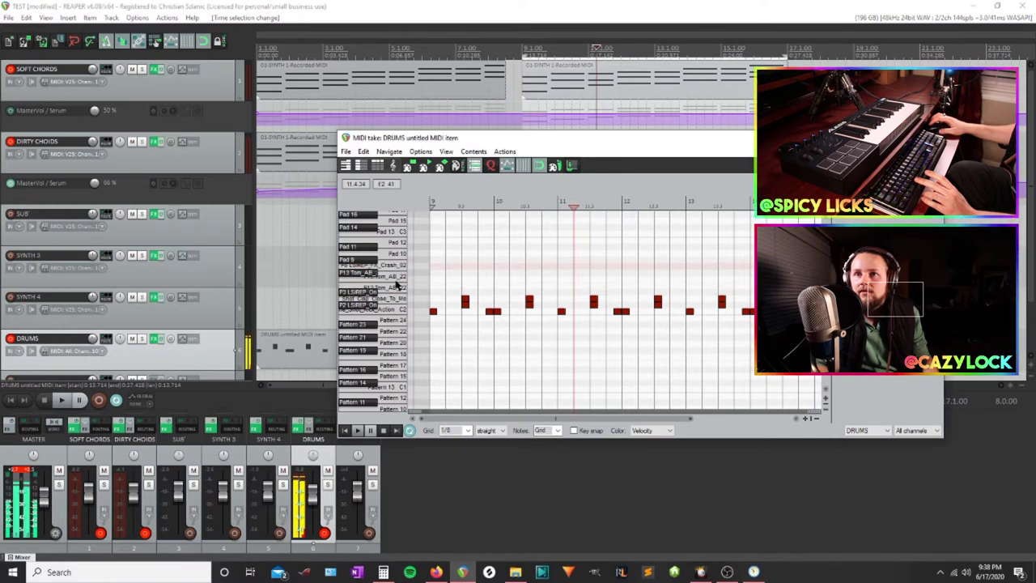
pyautogui.click(392, 290)
pyautogui.click(375, 301)
pyautogui.click(389, 282)
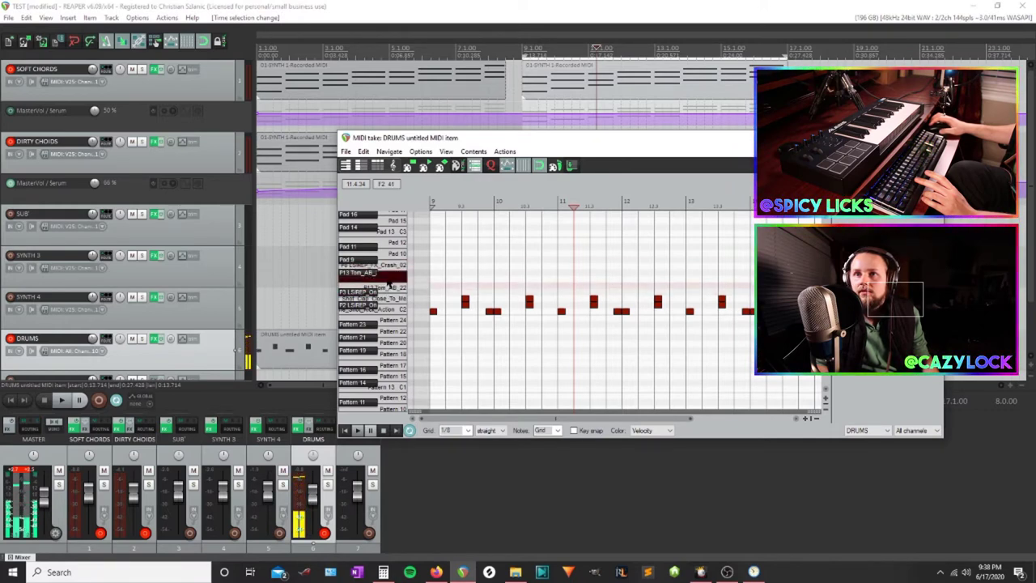
pyautogui.click(373, 276)
# Listen from bar 9 and insert two eighth-note tom hits after the snare, E2 at 9.3.50 and F2 at 9.4
pyautogui.scroll(1, 472, 288)
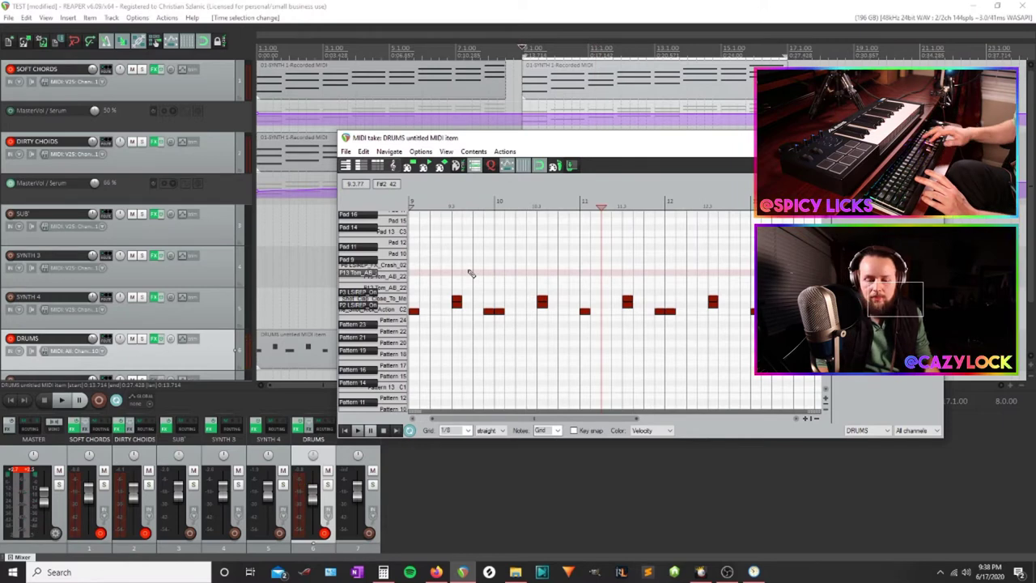
pyautogui.press('space')
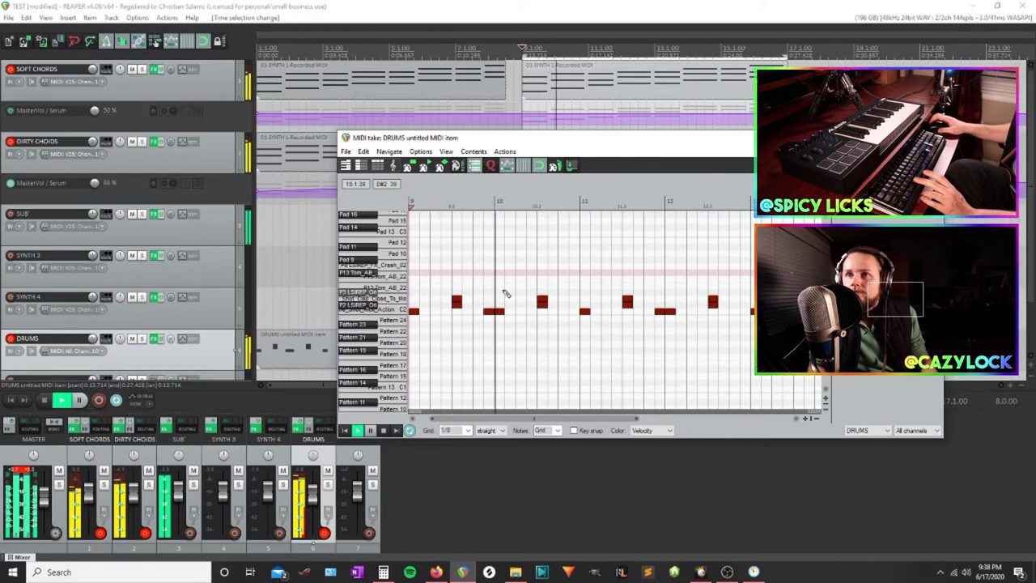
pyautogui.scroll(2, 472, 294)
pyautogui.press('space')
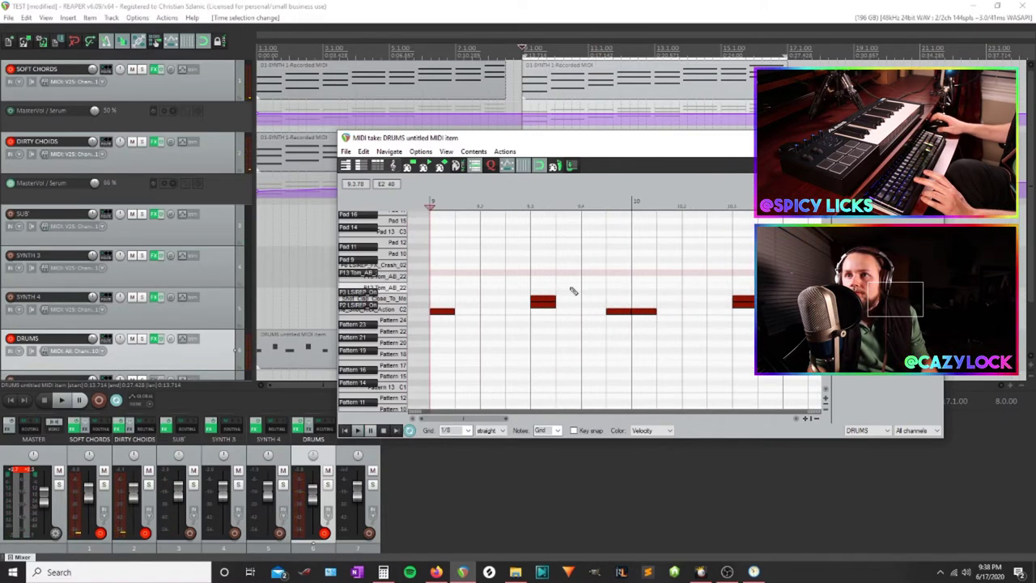
pyautogui.click(566, 285)
pyautogui.click(593, 280)
# Play bar 9 to check the fill and raise the second tom note to F#2
pyautogui.click(535, 200)
pyautogui.press('space')
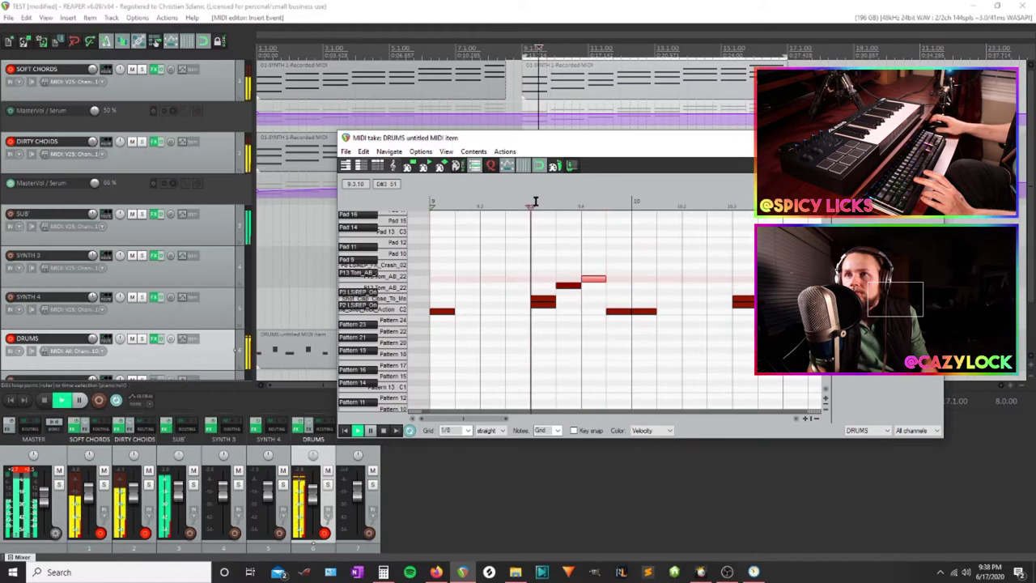
pyautogui.press('space')
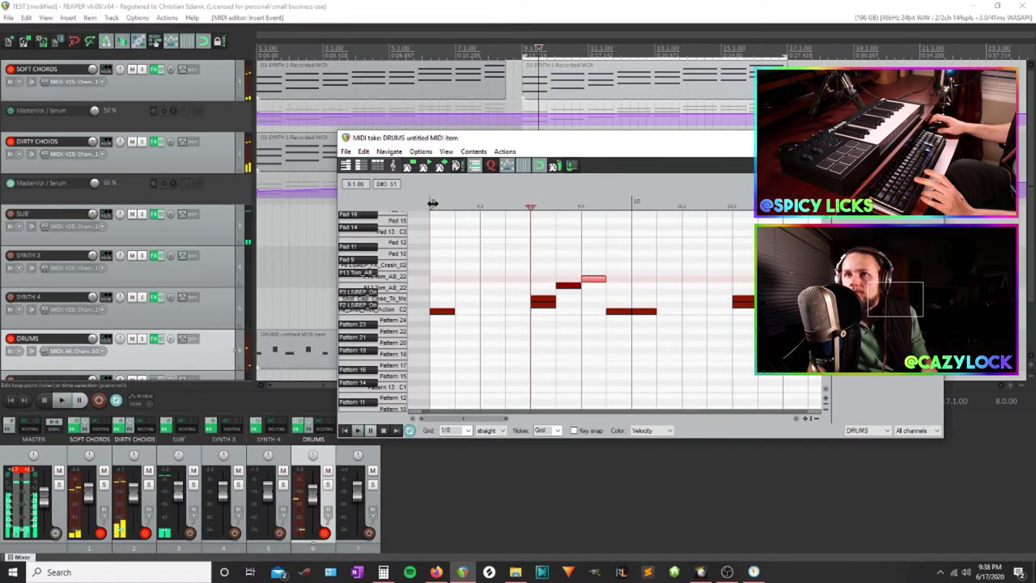
pyautogui.press('space')
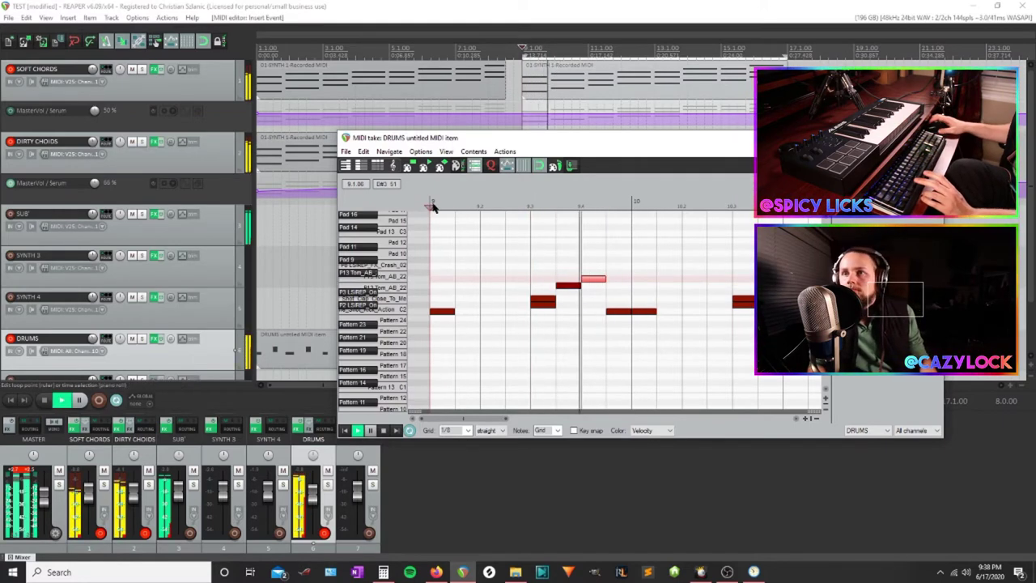
pyautogui.moveTo(598, 281); pyautogui.dragTo(598, 274)
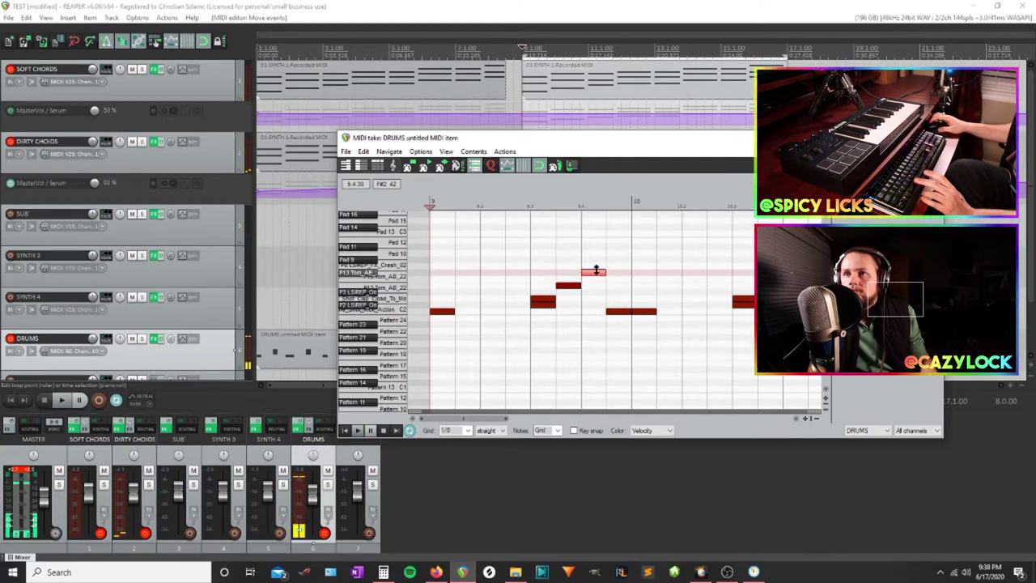
# Retune the Tom_AB_22 pads in the DRUMS track's Geist2, with the middle pad's coarse tune at +0 semitones
pyautogui.scroll(-2, 151, 323)
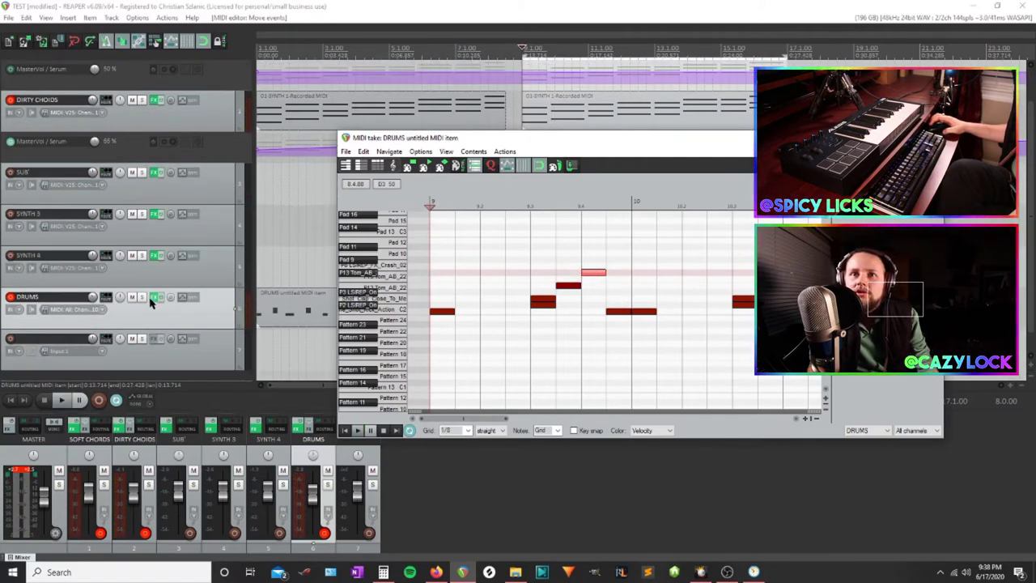
pyautogui.click(154, 298)
pyautogui.press('space')
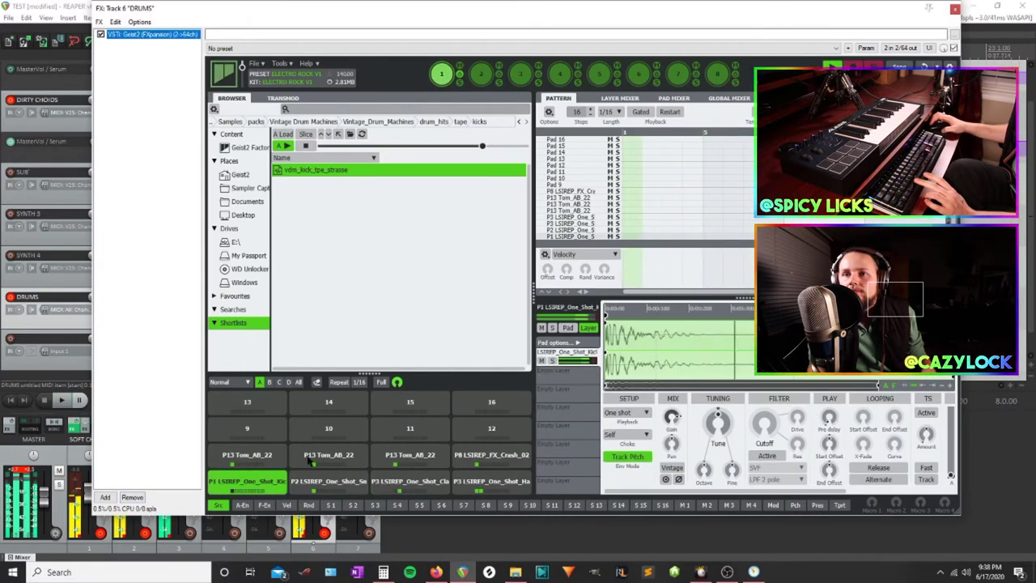
pyautogui.click(276, 459)
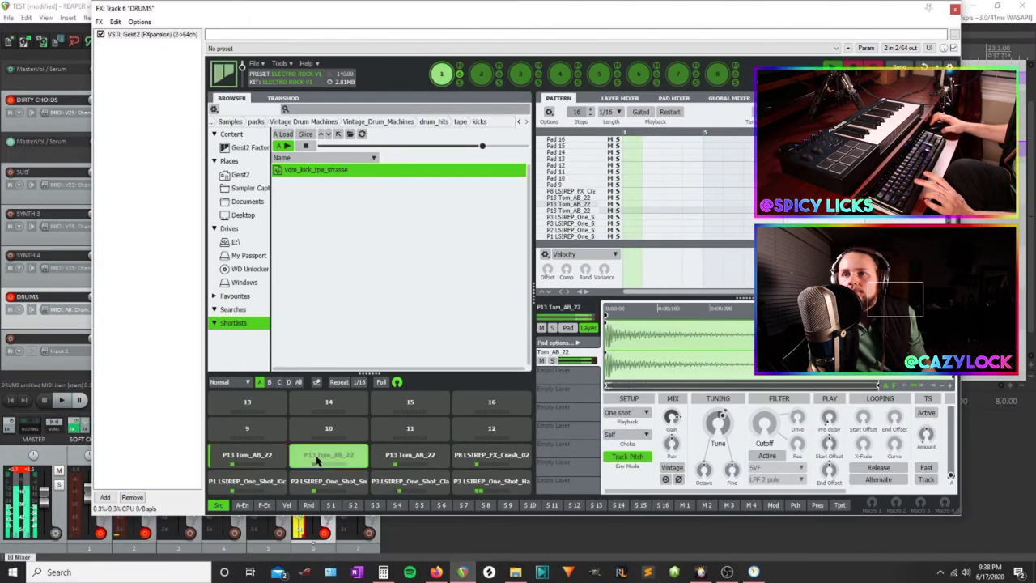
pyautogui.moveTo(726, 425)
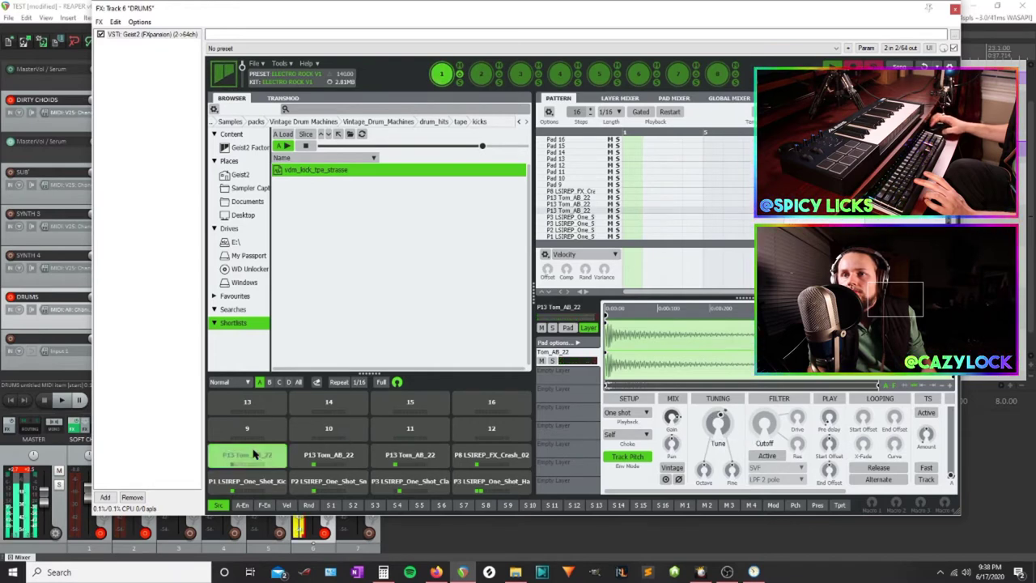
pyautogui.click(363, 458)
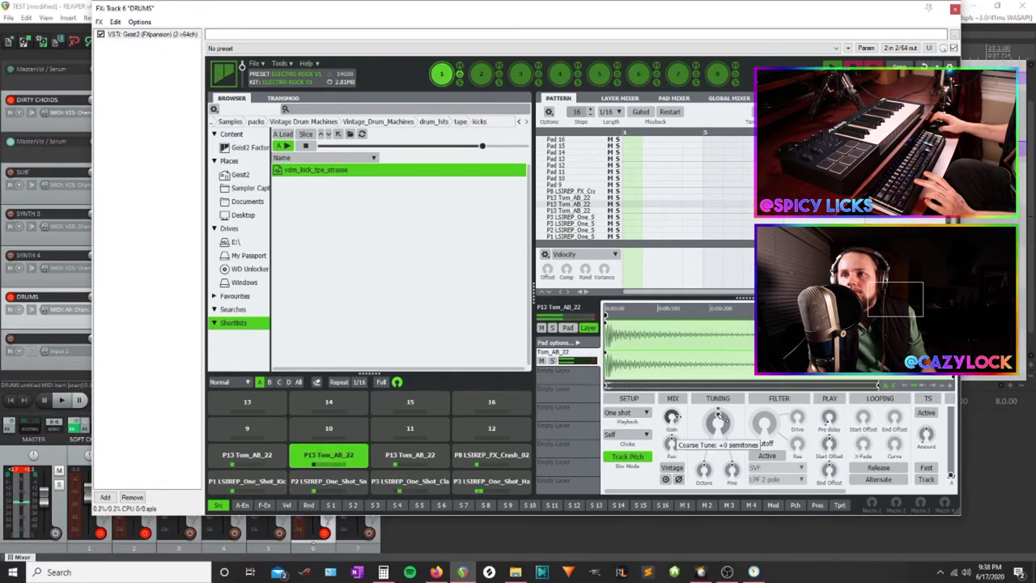
pyautogui.click(399, 461)
pyautogui.moveTo(717, 427)
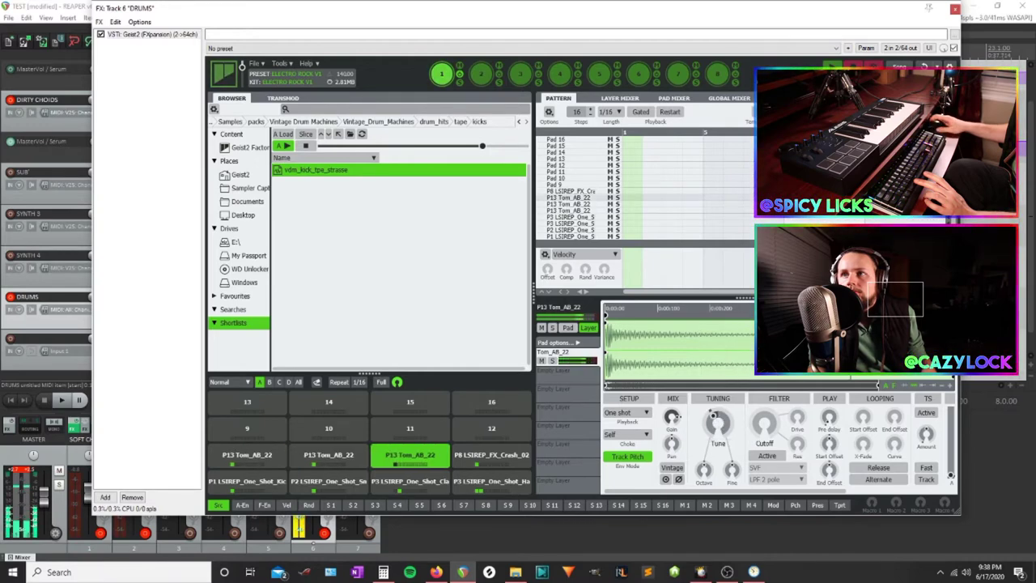
pyautogui.click(956, 9)
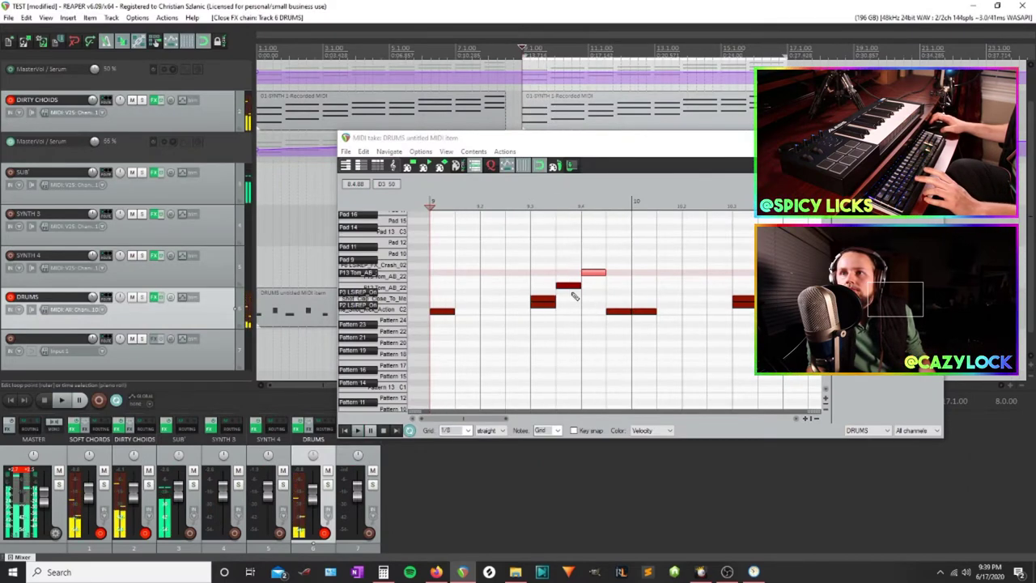
# Audition the tom notes and retune the outer Tom_AB_22 pads in Geist2, the first to +1 and the third to -3 semitones coarse
pyautogui.click(569, 286)
pyautogui.click(598, 274)
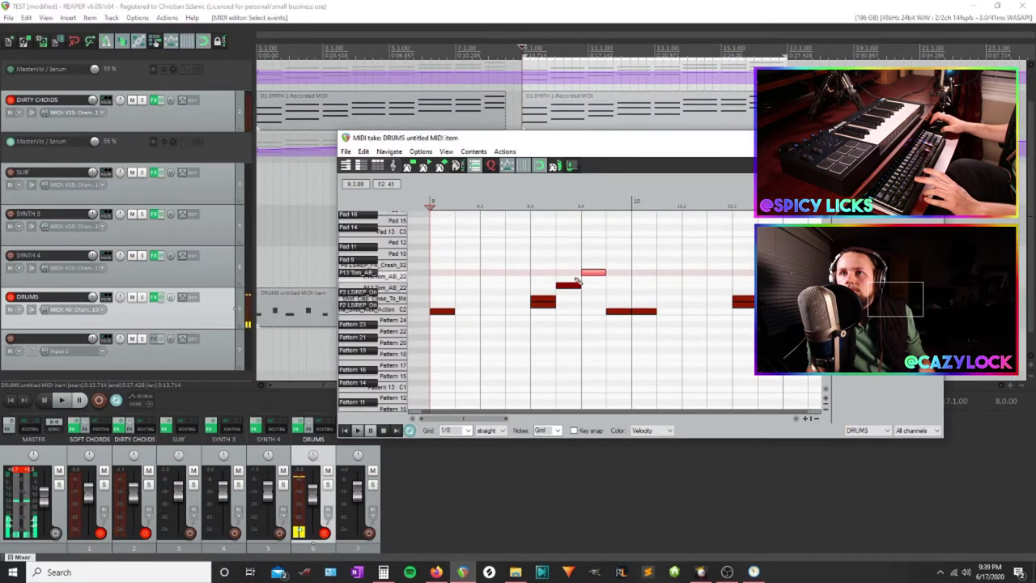
pyautogui.click(572, 285)
pyautogui.click(153, 298)
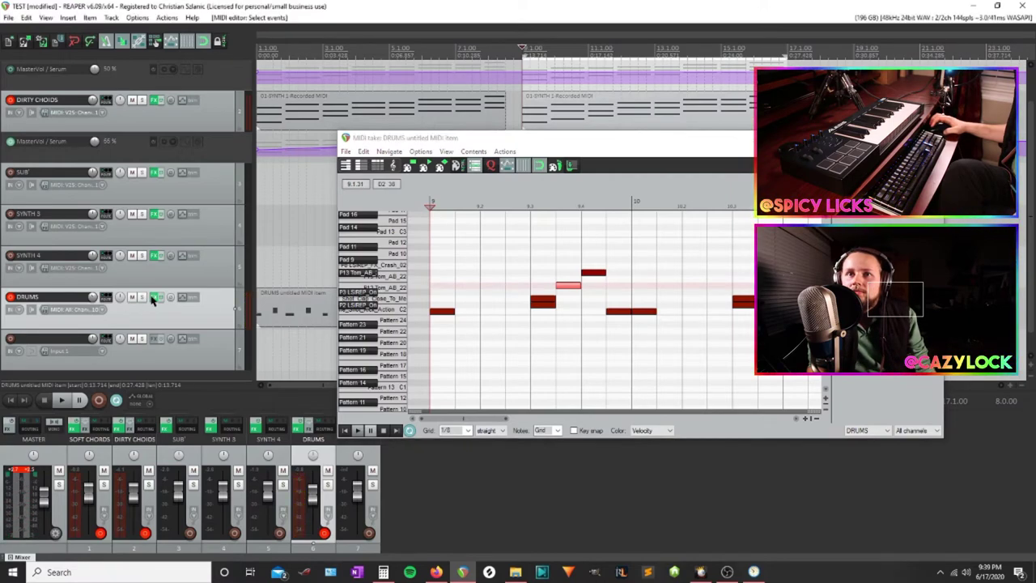
pyautogui.click(223, 469)
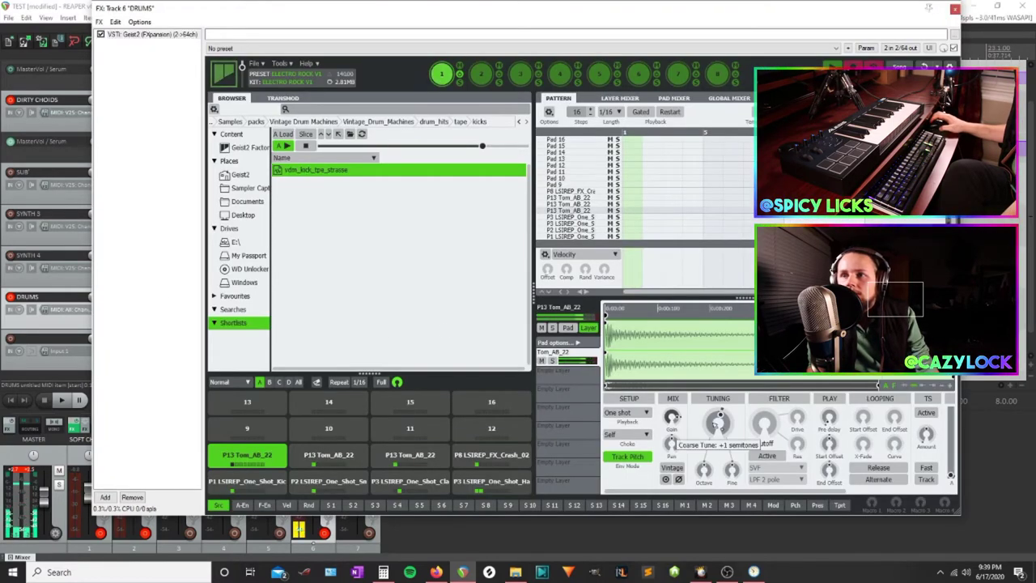
pyautogui.click(279, 467)
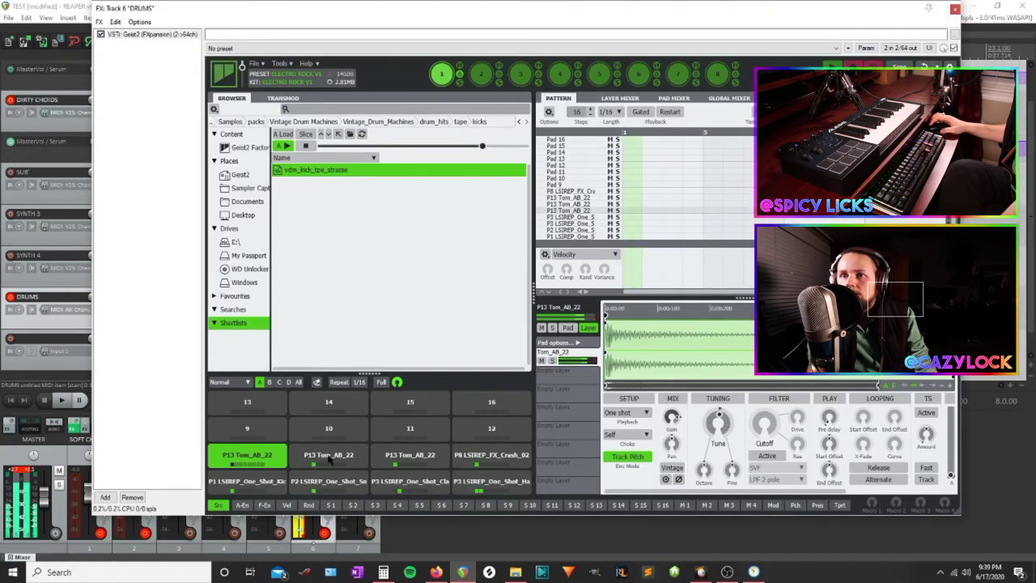
pyautogui.click(334, 459)
pyautogui.click(417, 458)
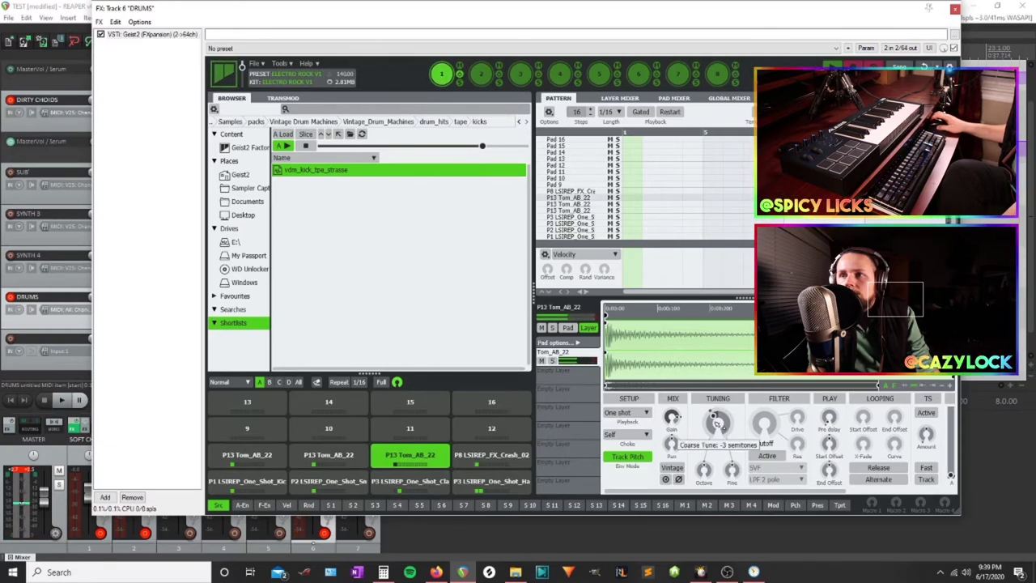
pyautogui.click(347, 460)
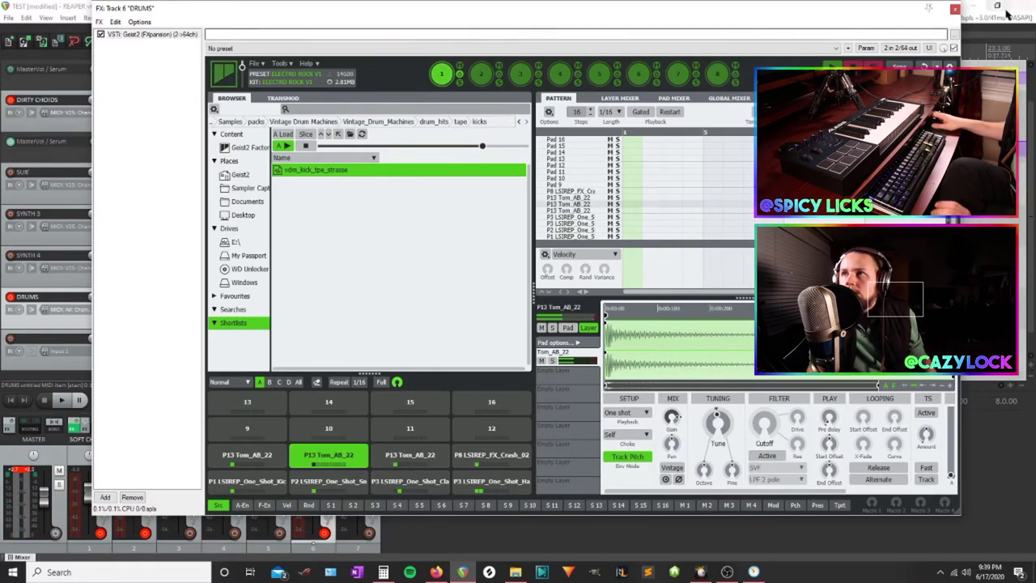
pyautogui.click(955, 8)
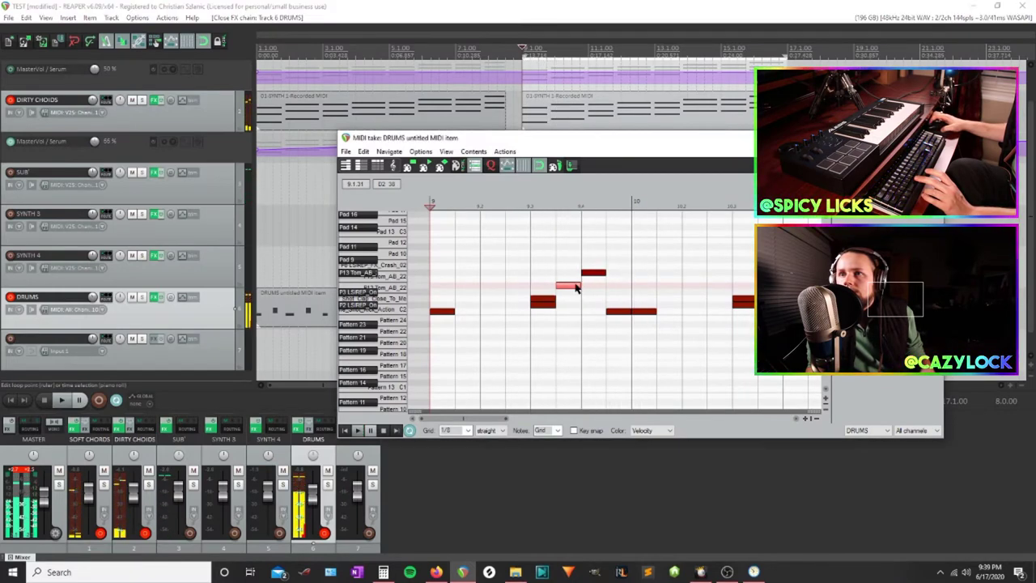
# Rearrange the toms as E2 at 9.1, F2 at 9.2 and an added F#2 at 9.3, and play the pattern
pyautogui.moveTo(570, 285); pyautogui.dragTo(443, 286)
pyautogui.click(600, 272)
pyautogui.moveTo(585, 274); pyautogui.dragTo(498, 280)
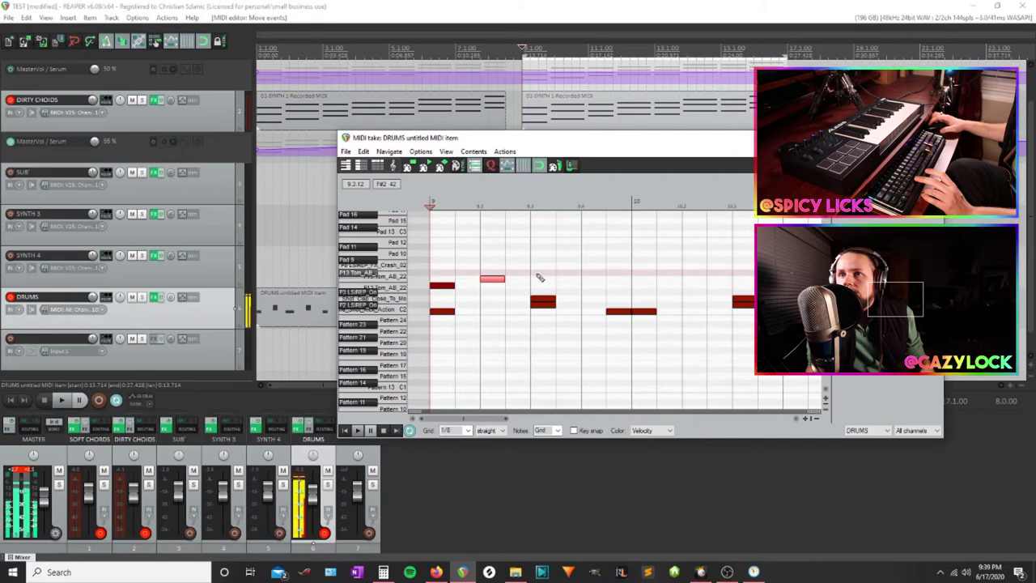
pyautogui.click(536, 274)
pyautogui.press('space')
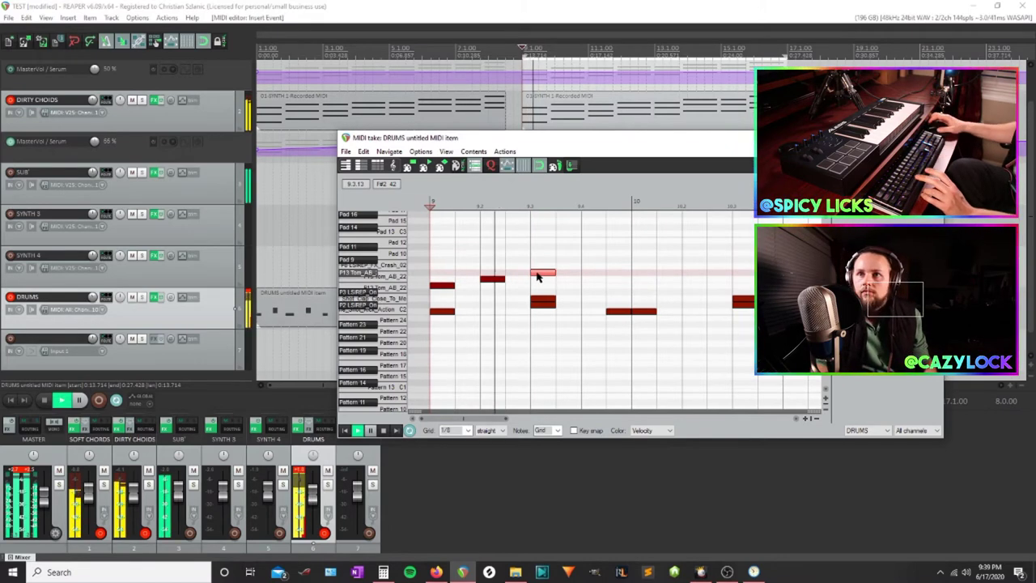
pyautogui.press('space')
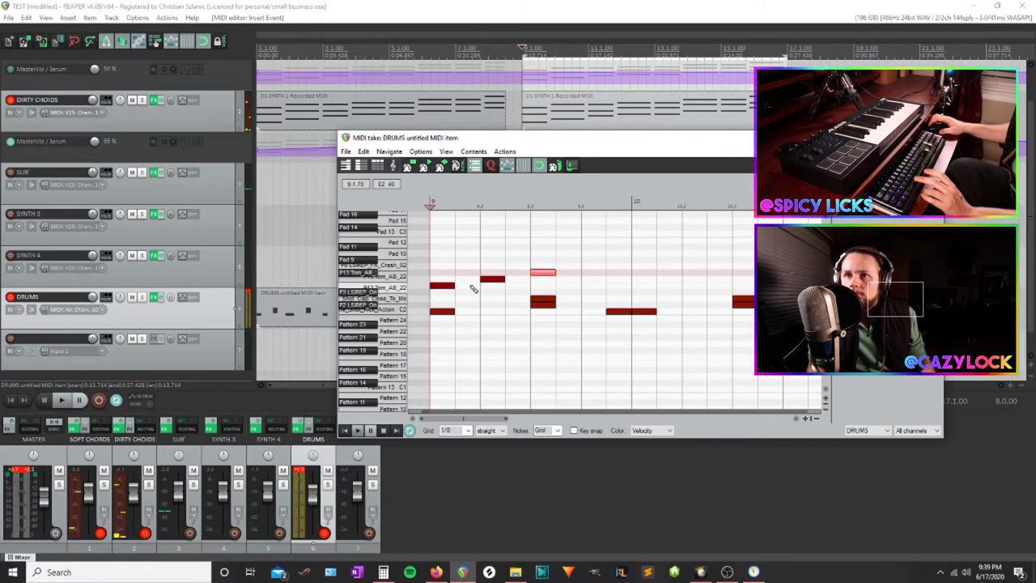
# Tighten the toms into consecutive eighth notes from 9.1, repeat the three-note figure twice up to bar 10, and play it
pyautogui.moveTo(495, 284); pyautogui.dragTo(469, 284)
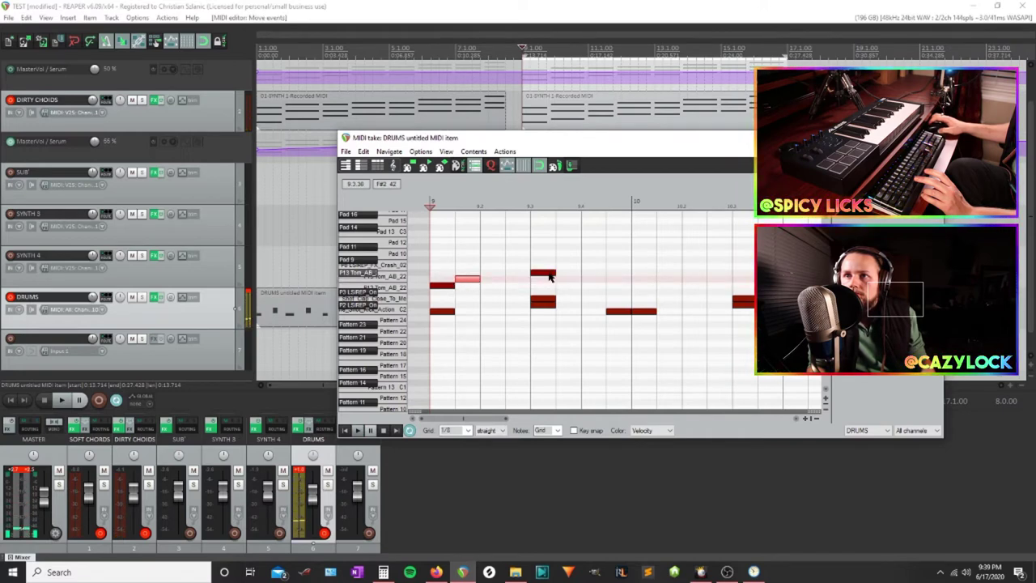
pyautogui.moveTo(549, 277); pyautogui.dragTo(445, 264)
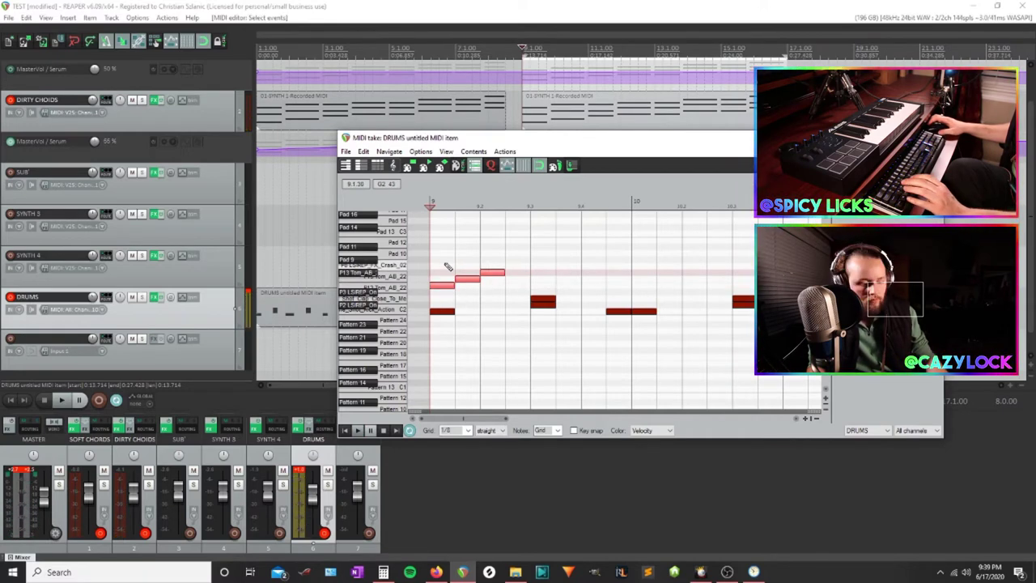
pyautogui.hotkey('ctrl', 'v')
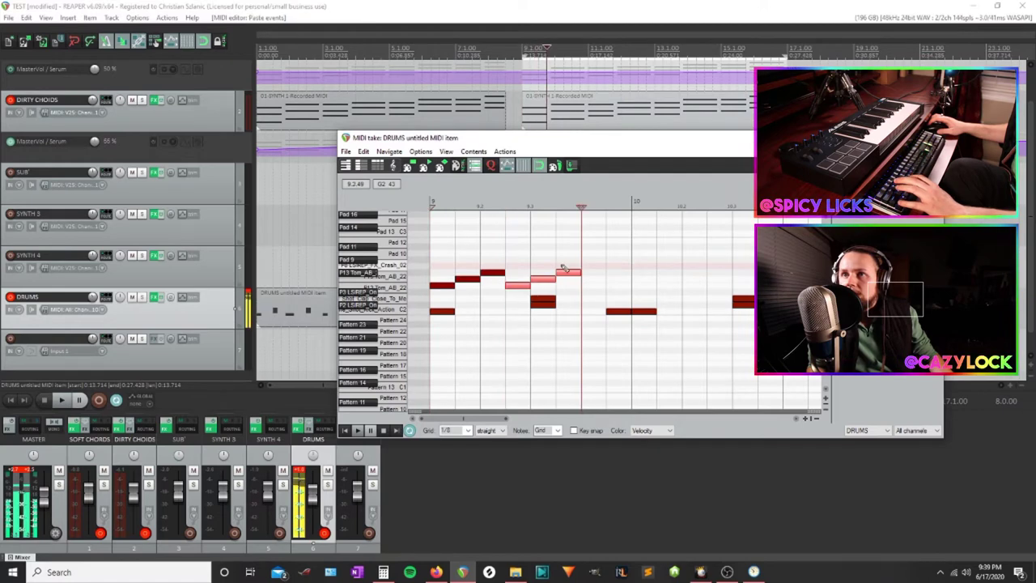
pyautogui.hotkey('ctrl', 'v')
pyautogui.press('Home')
pyautogui.press('space')
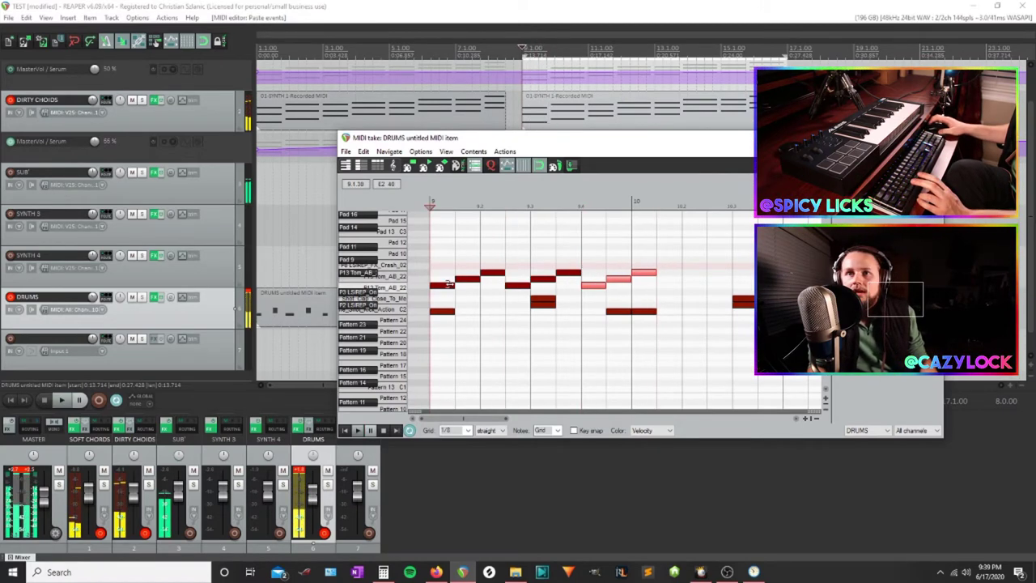
pyautogui.press('space')
# Delete all tom notes from bars 9 and 10, keeping the kick and snare notes
pyautogui.doubleClick(474, 280)
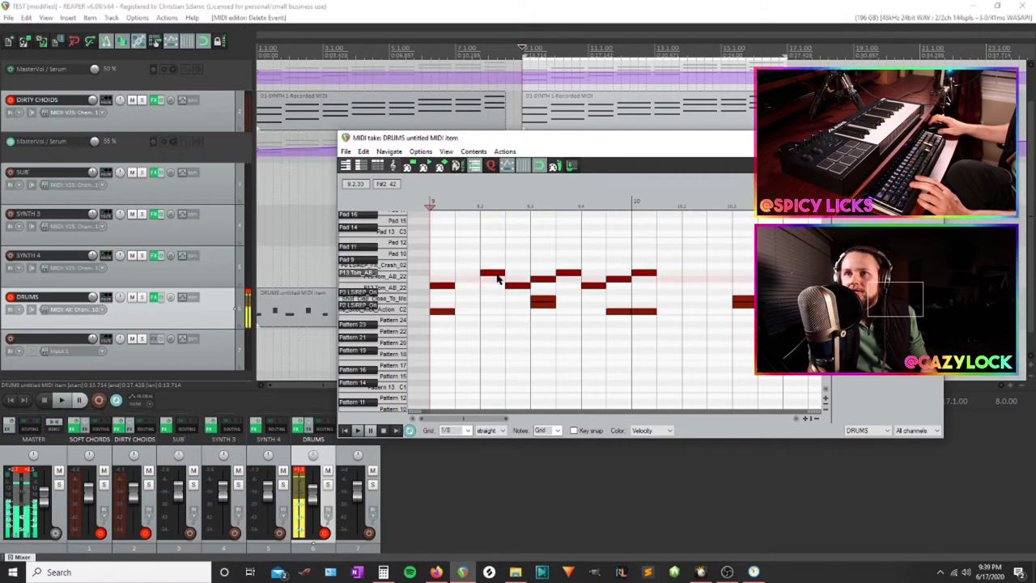
pyautogui.doubleClick(492, 272)
pyautogui.moveTo(626, 292); pyautogui.dragTo(423, 270)
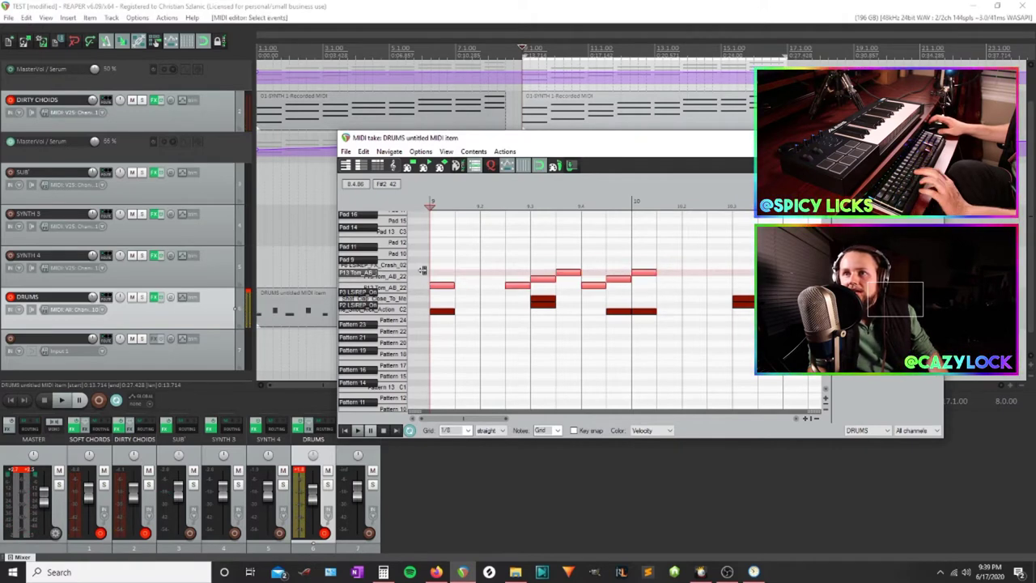
pyautogui.press('Delete')
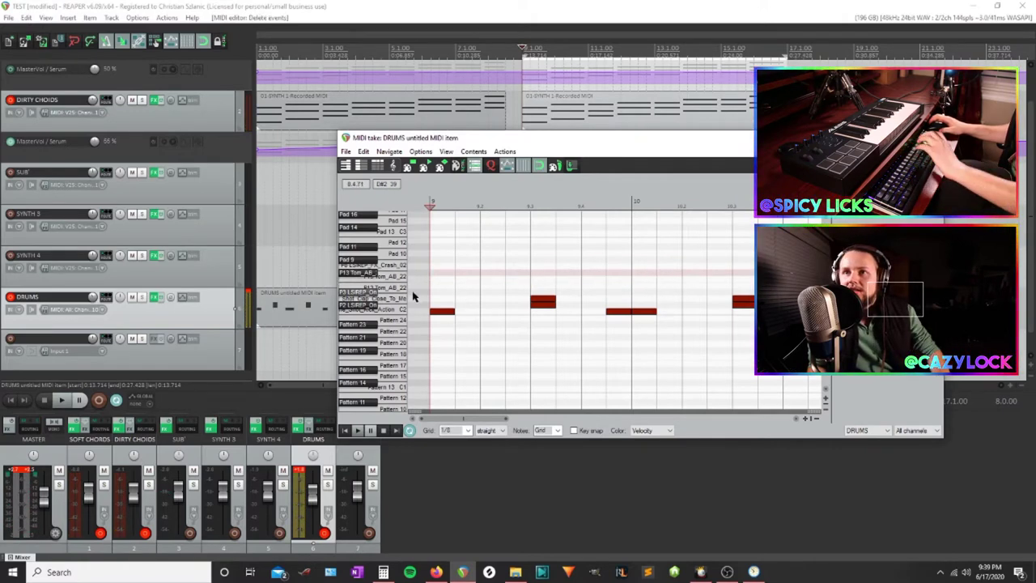
# Audition the pad sounds and insert eighth-note D#2 one-shot hits on every beat of bar 9 and at 10.1
pyautogui.click(377, 268)
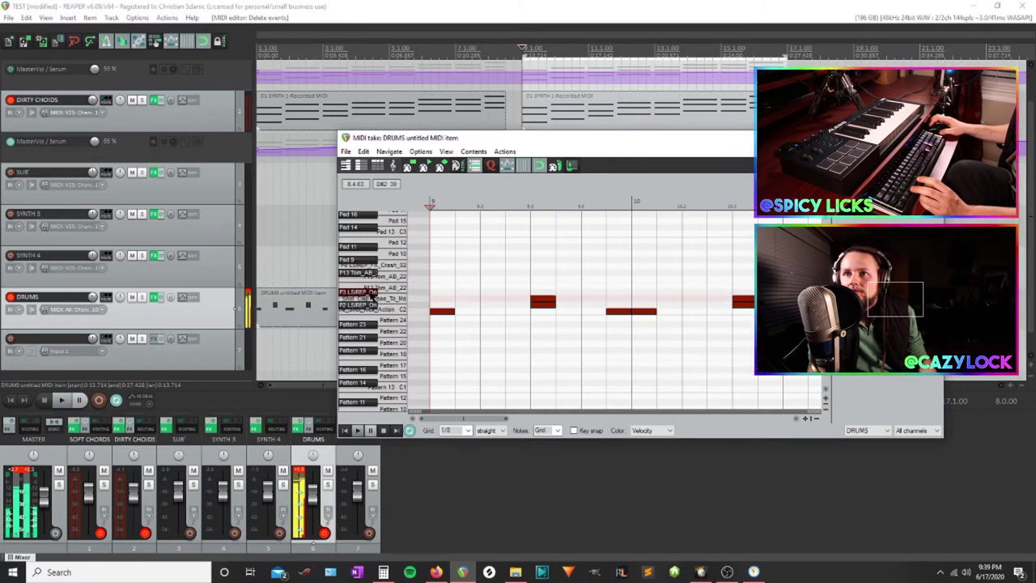
pyautogui.click(442, 294)
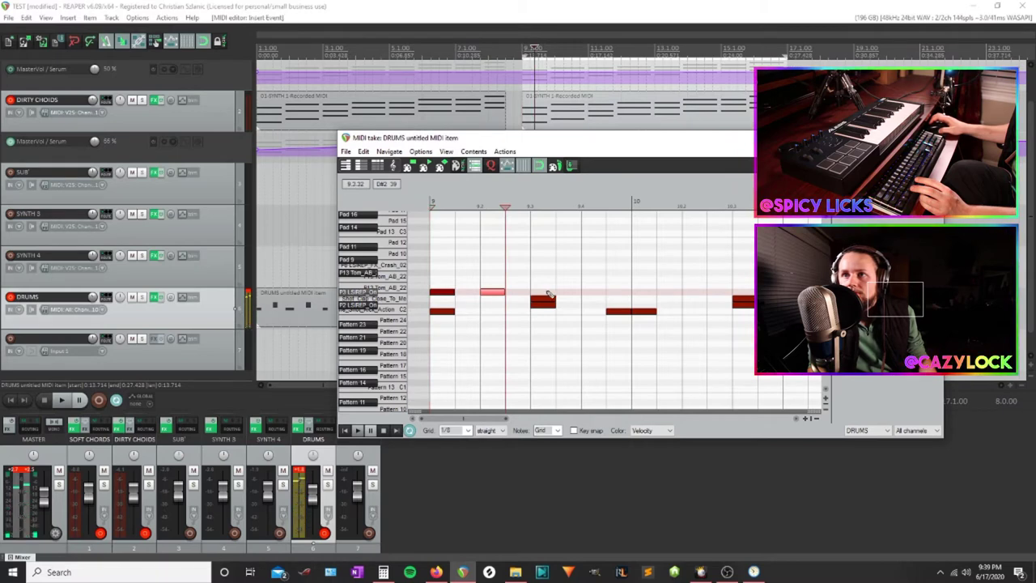
pyautogui.click(548, 293)
pyautogui.click(591, 293)
pyautogui.click(644, 293)
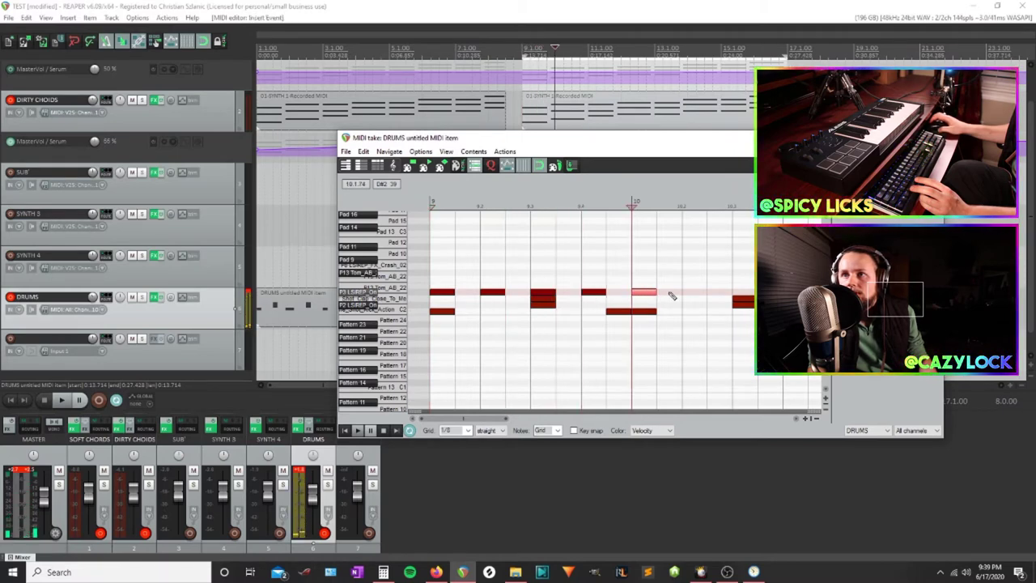
# Copy bar 9's four D#2 hits, paste them through the end of bar 16, and play from bar 9
pyautogui.moveTo(446, 292); pyautogui.dragTo(435, 291)
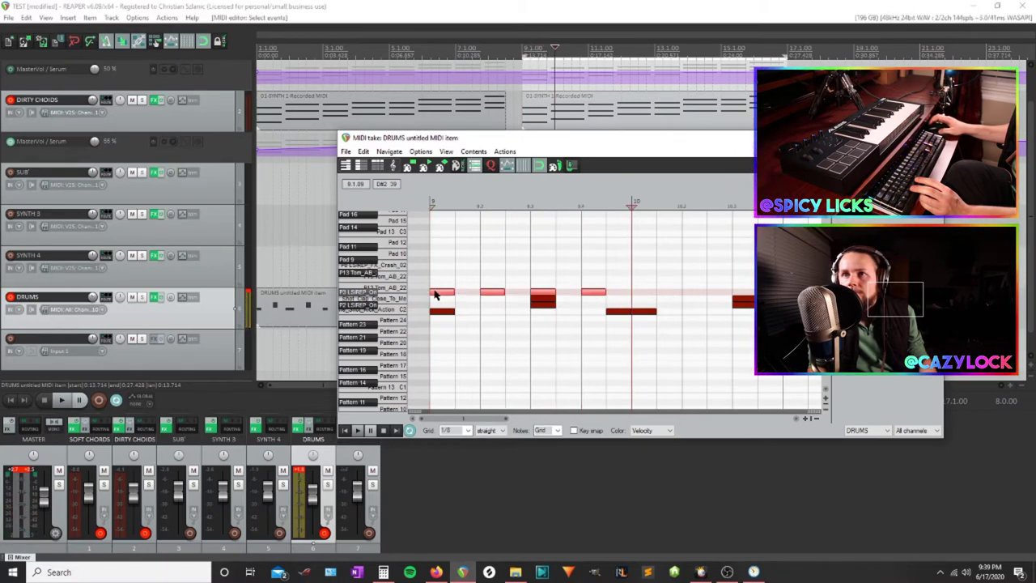
pyautogui.hotkey('ctrl', 'c')
pyautogui.hotkey('ctrl', 'v')
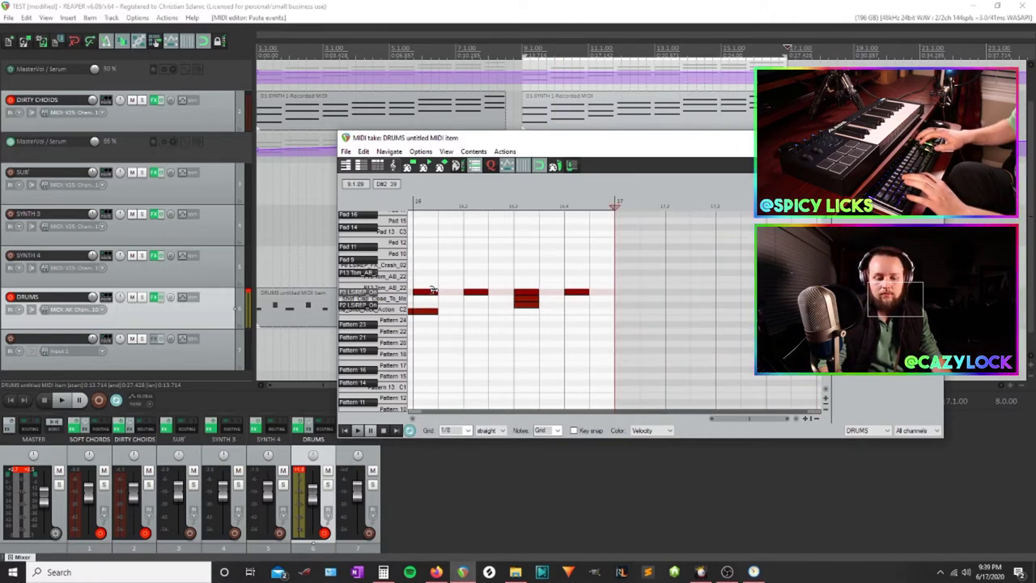
pyautogui.press('space')
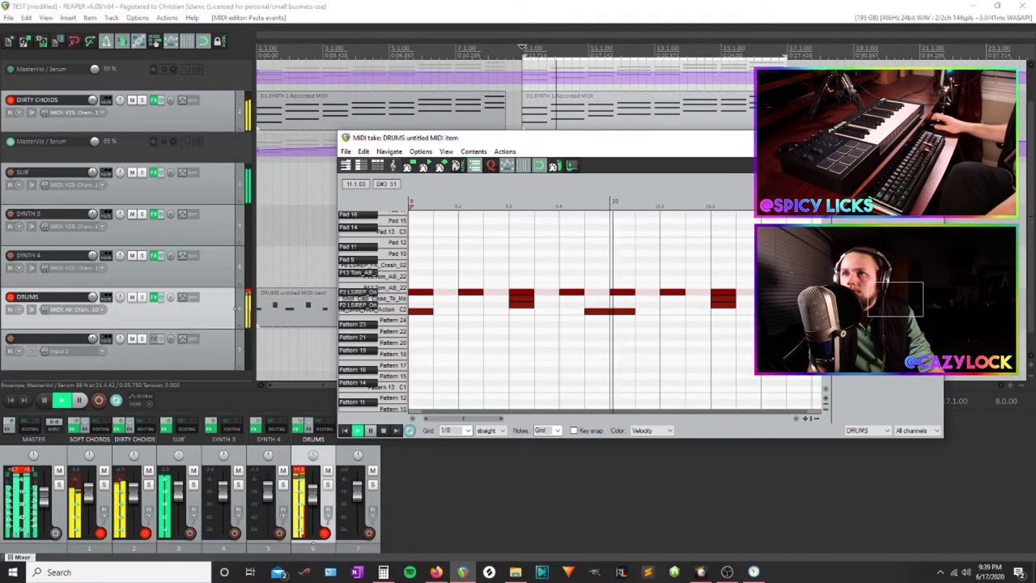
pyautogui.scroll(-2, 655, 302)
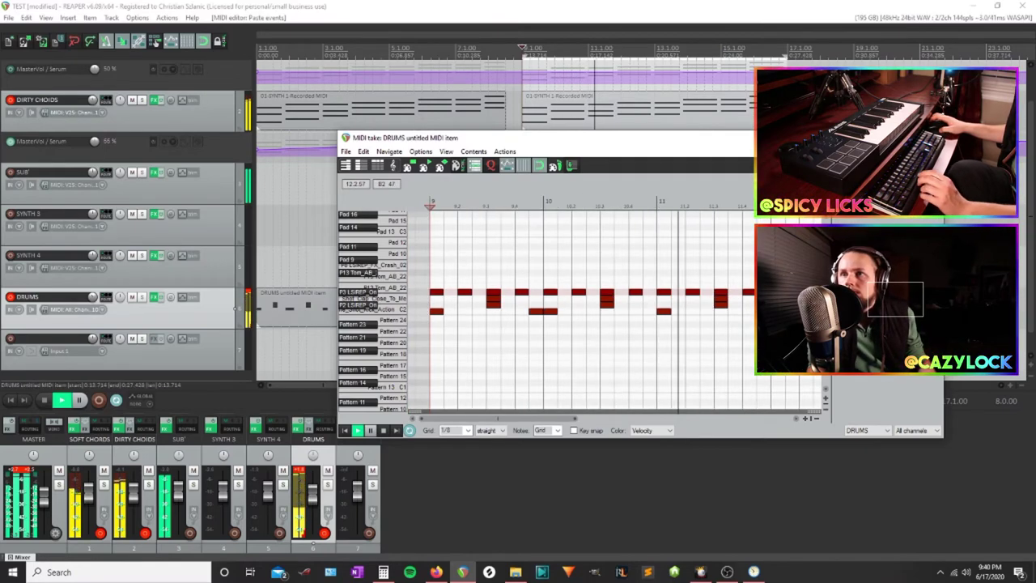
# Close the MIDI editor, play the project from bar 1 into the bar 9 section, and check the countdown timer
pyautogui.press('Escape')
pyautogui.press('space')
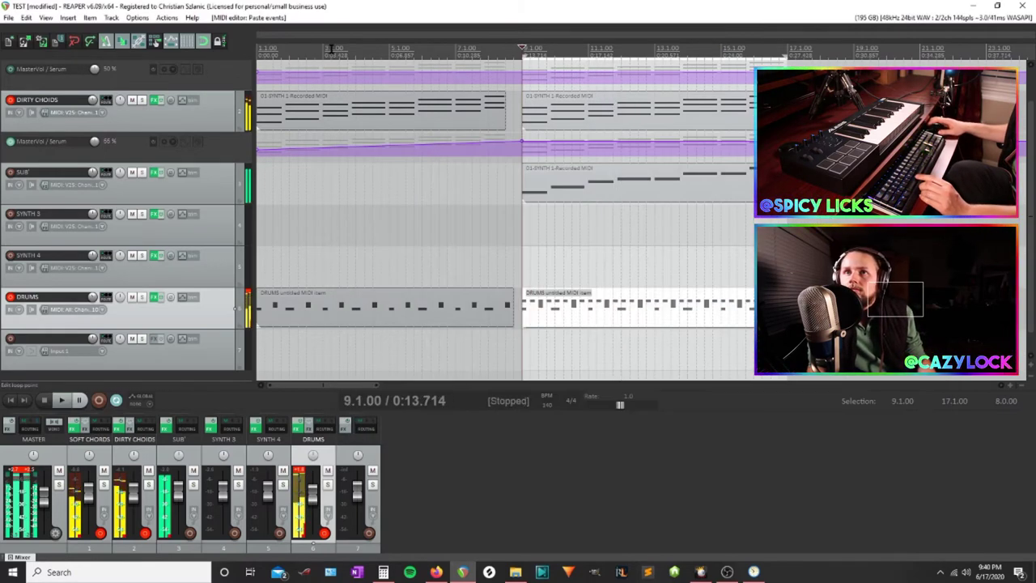
pyautogui.click(331, 49)
pyautogui.press('Home')
pyautogui.press('space')
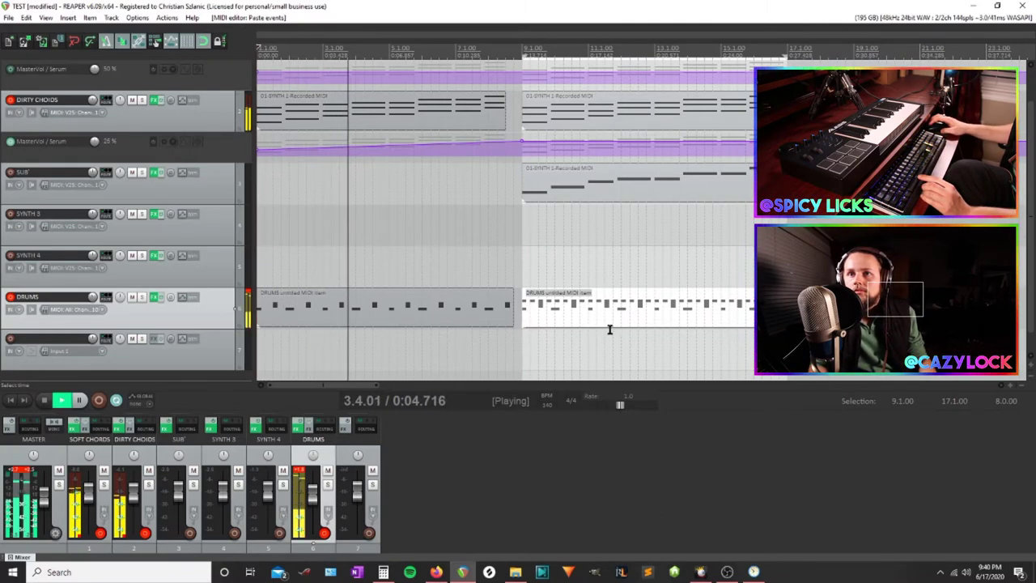
pyautogui.click(754, 572)
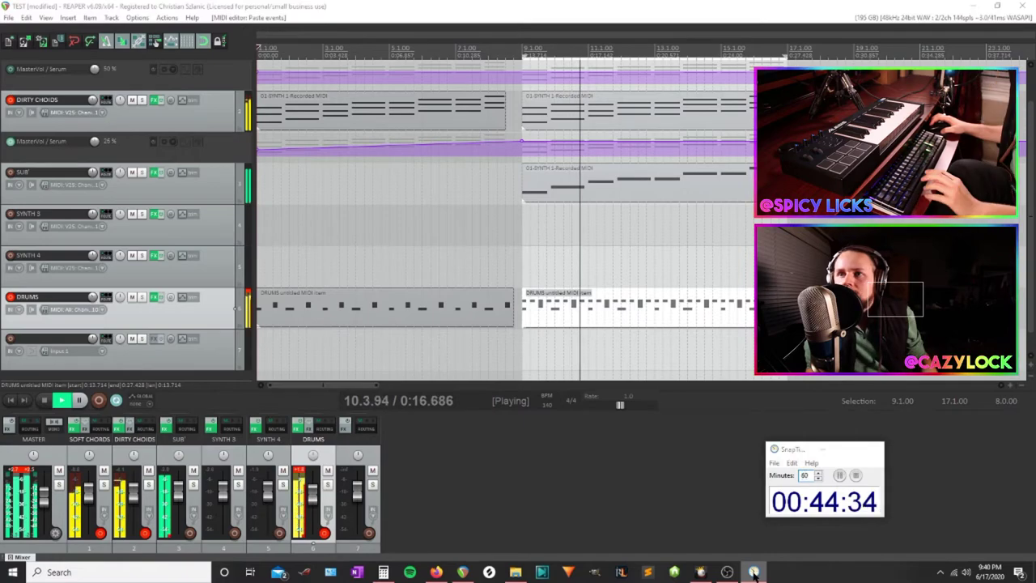
pyautogui.click(754, 572)
pyautogui.press('space')
# Open the DRUMS item at bar 9 in the MIDI editor and set its grid to 1/16
pyautogui.doubleClick(595, 316)
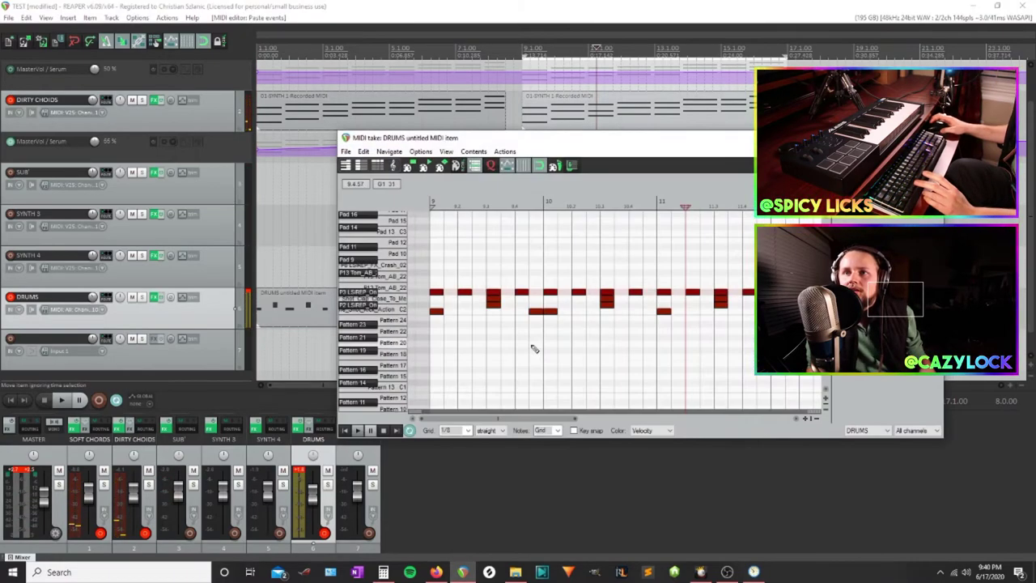
pyautogui.click(468, 431)
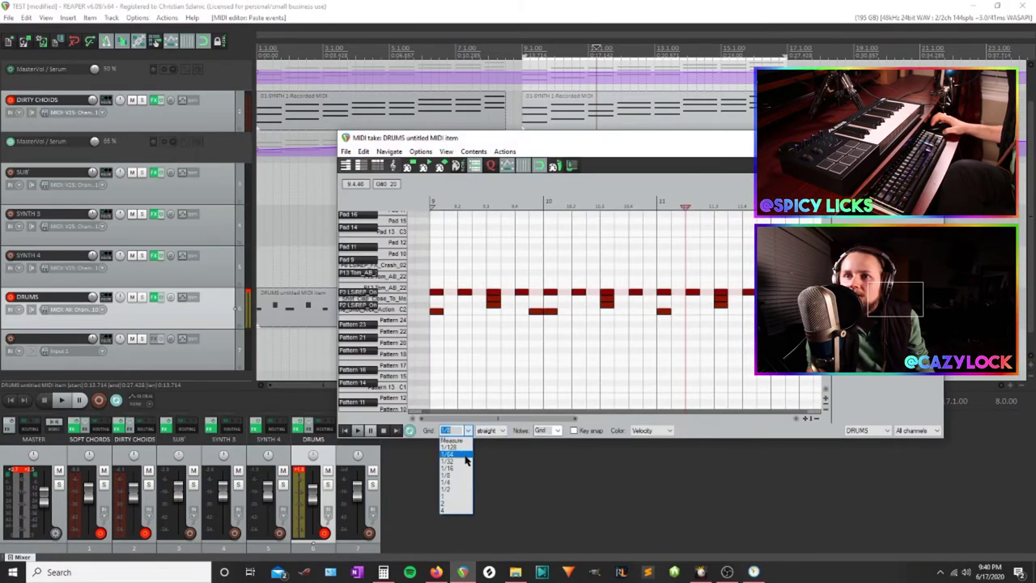
pyautogui.click(463, 470)
pyautogui.scroll(5, 498, 284)
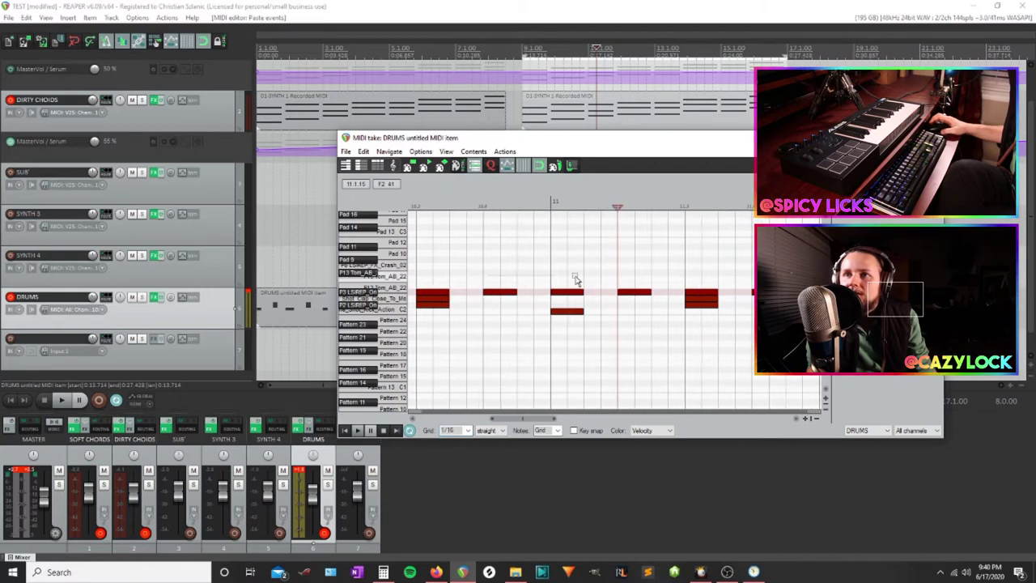
pyautogui.scroll(-3, 576, 274)
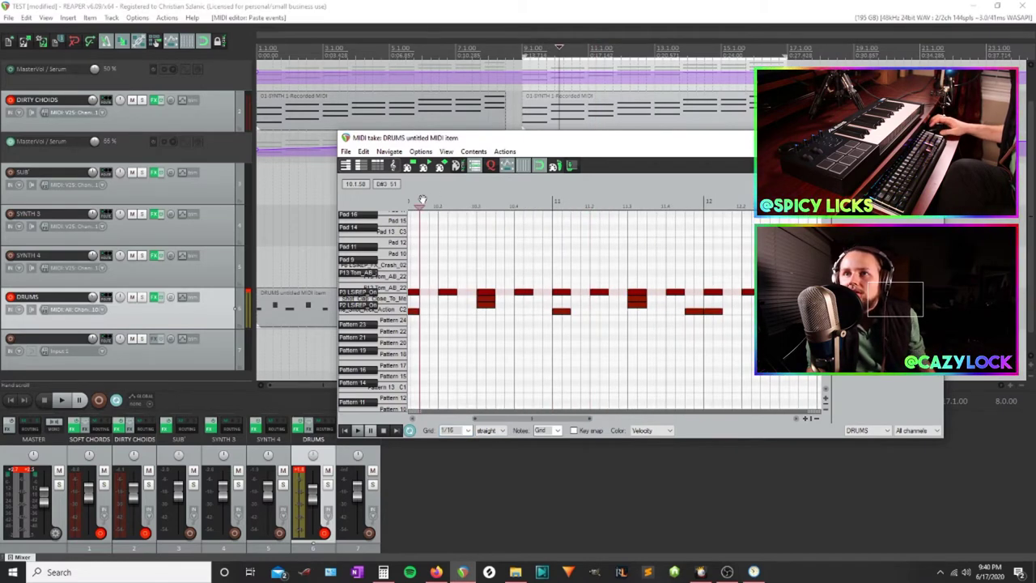
pyautogui.press('Home')
pyautogui.scroll(3, 481, 283)
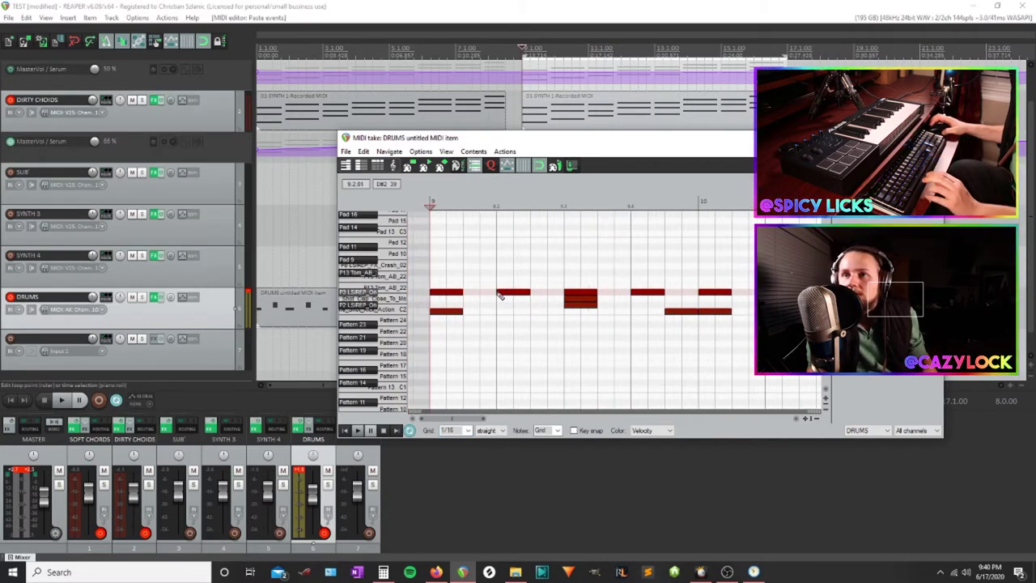
# Replace bar 9's first three D#2 hits with sixteenth notes at 9.1, 9.2 and 9.3, adding another at 9.2.50
pyautogui.click(441, 294)
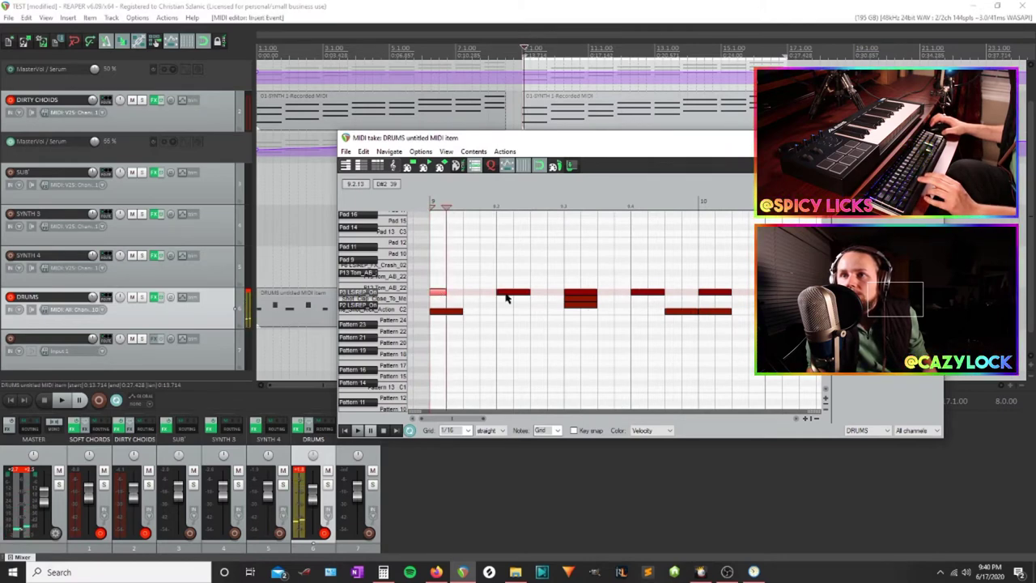
pyautogui.doubleClick(506, 296)
pyautogui.click(505, 295)
pyautogui.click(539, 295)
pyautogui.doubleClick(571, 293)
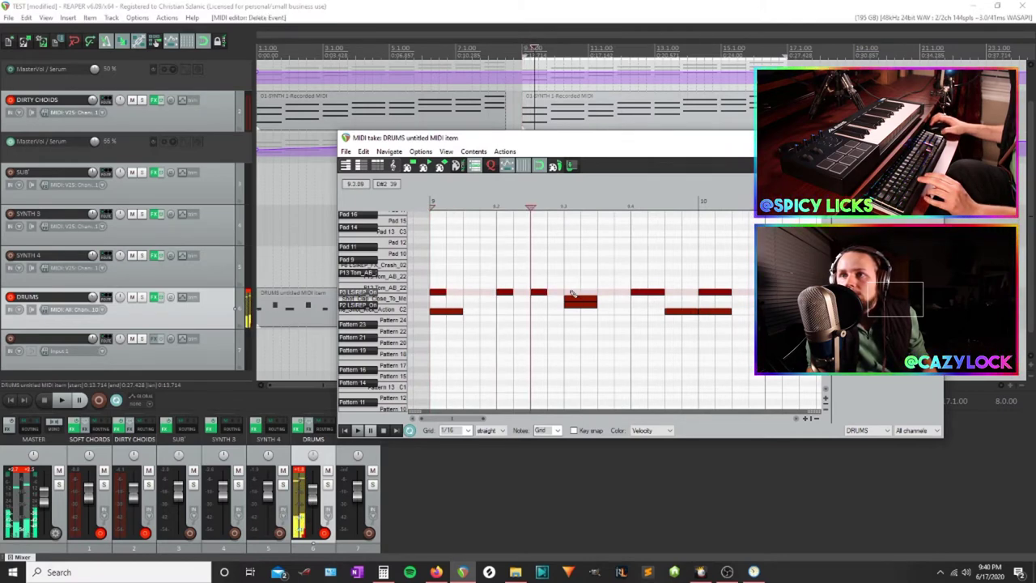
pyautogui.click(571, 294)
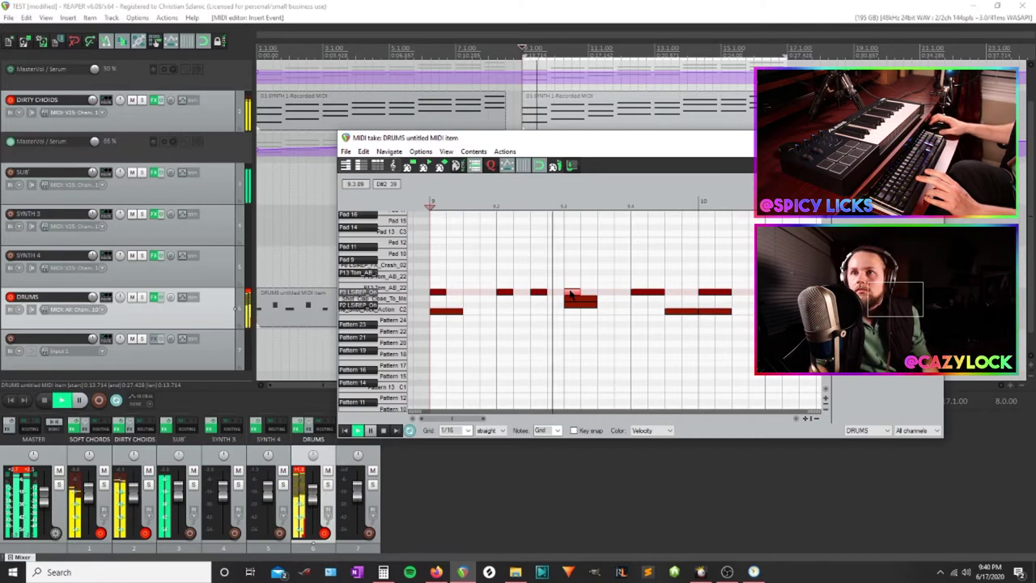
# Add D#2 sixteenth hits at 9.1.50 and 9.1.75, keep the 9.2.50 hit, and remove the D#2 hit at 9.3
pyautogui.scroll(1, 476, 295)
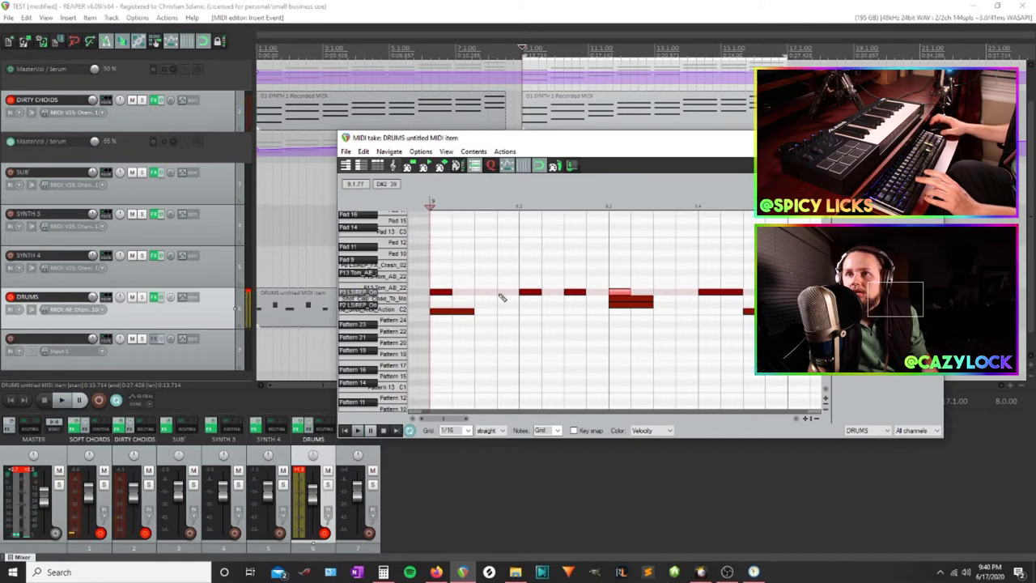
pyautogui.click(489, 296)
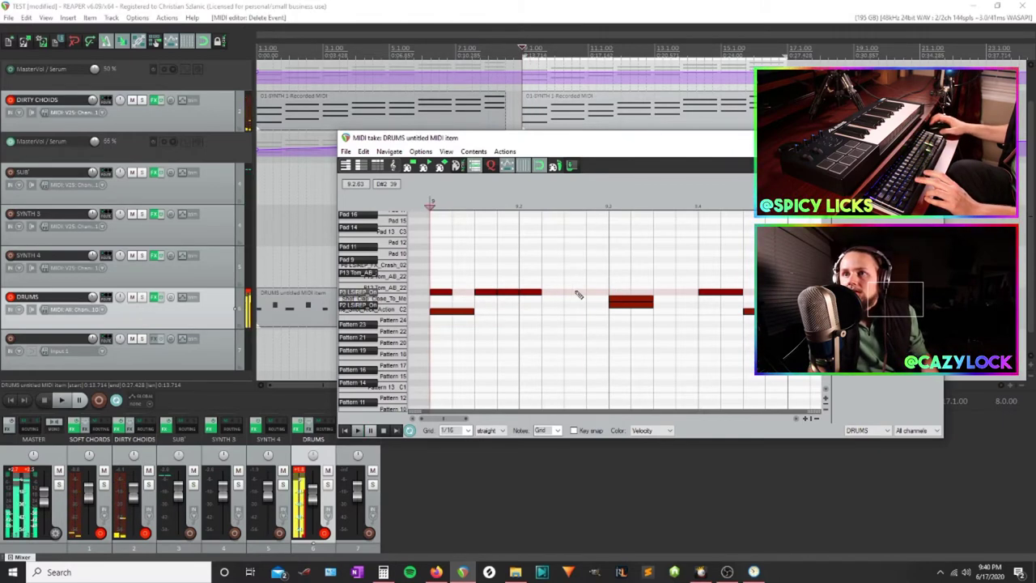
pyautogui.click(624, 296)
# Replace the D#2 hits from 9.4 to 10.3 with sixteenth notes at 9.4.50, 10.1, 10.2 and 10.3, and play from bar 9
pyautogui.moveTo(687, 299); pyautogui.dragTo(512, 297)
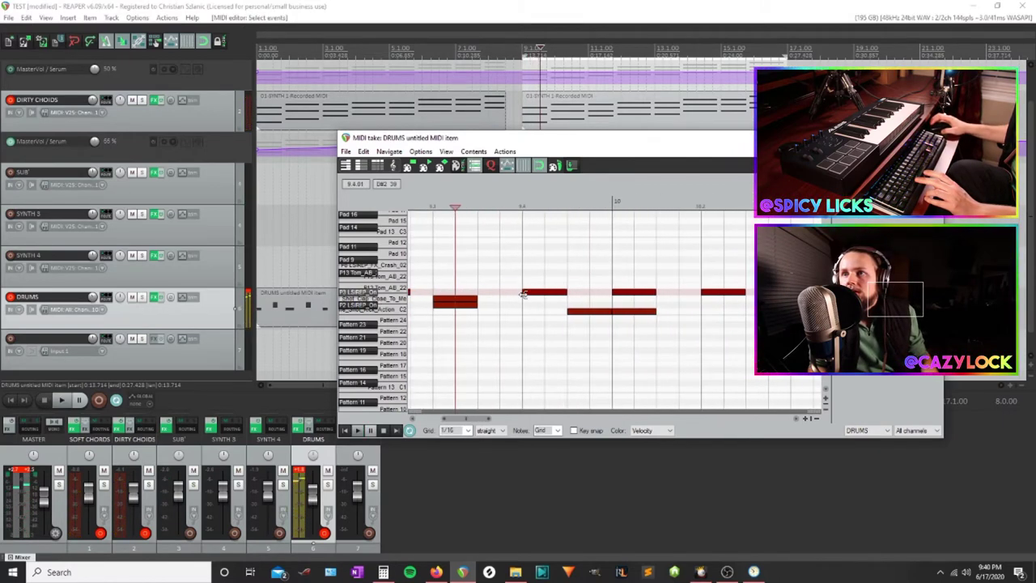
pyautogui.click(579, 293)
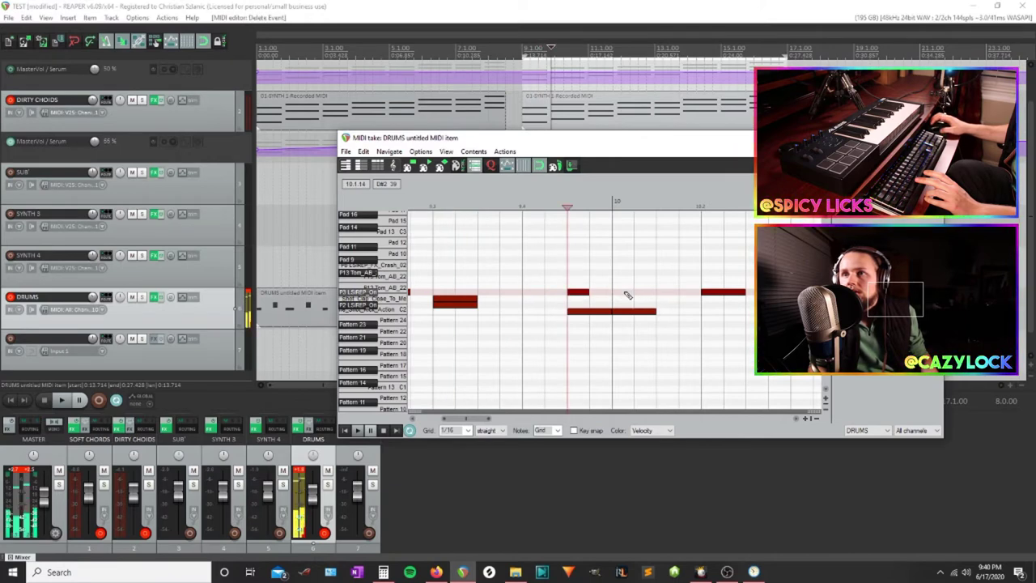
pyautogui.click(635, 294)
pyautogui.moveTo(636, 294); pyautogui.dragTo(506, 294)
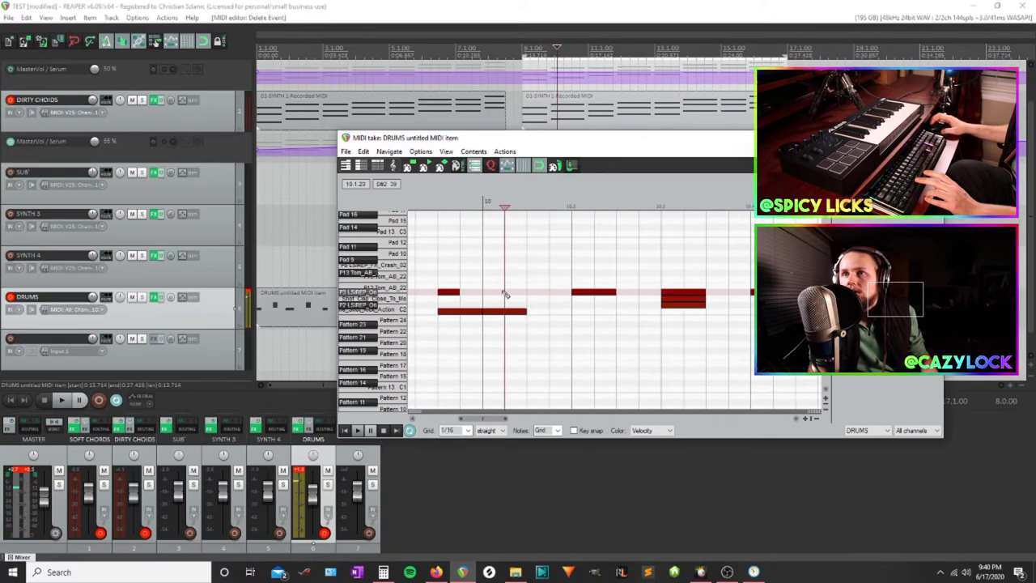
pyautogui.doubleClick(577, 296)
pyautogui.click(583, 295)
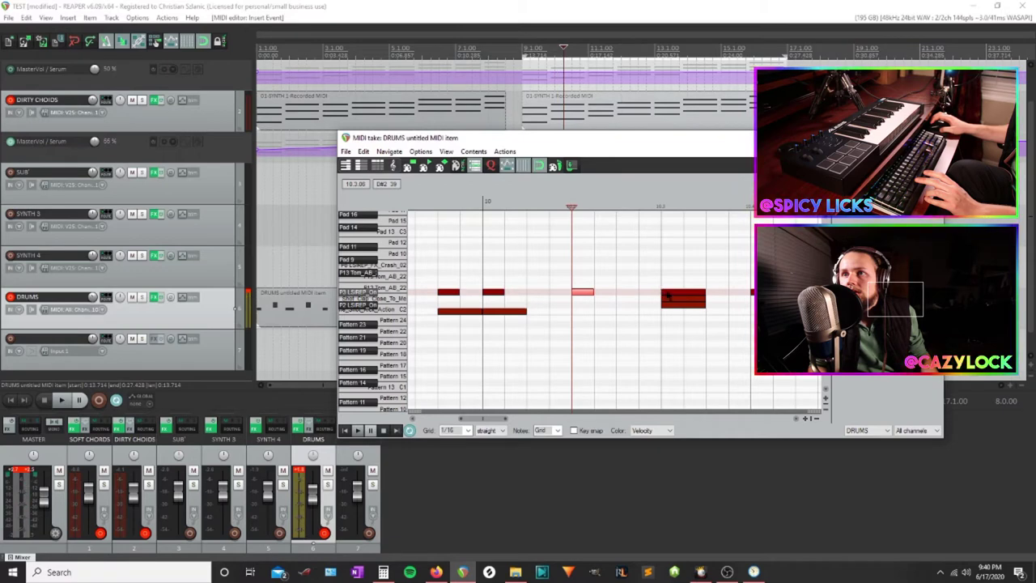
pyautogui.doubleClick(668, 293)
pyautogui.click(668, 293)
pyautogui.press('w')
pyautogui.press('space')
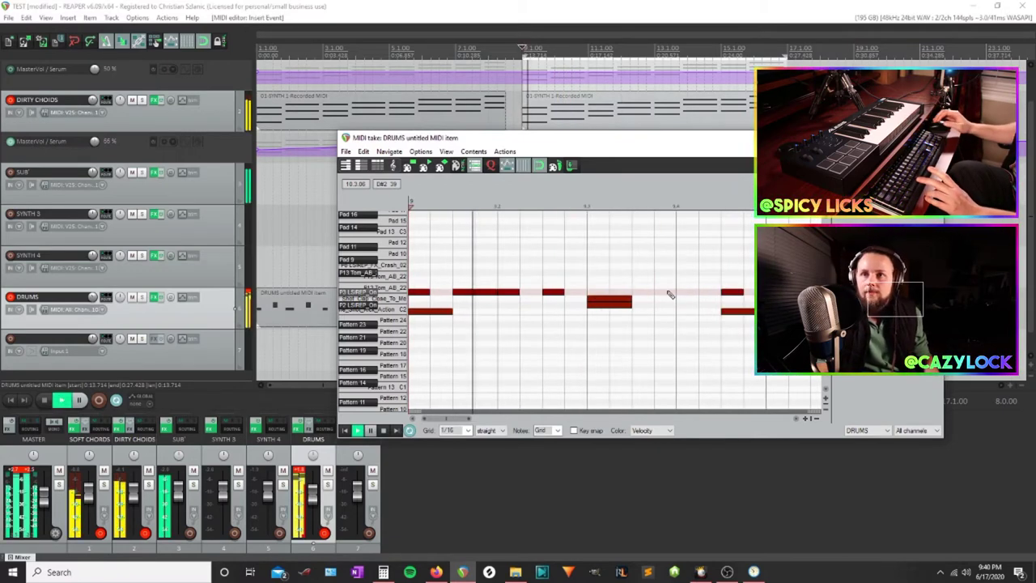
# Move the D#2 hit at 10.2 to 10.2.50 and play the pattern from bar 9
pyautogui.scroll(-1, 671, 293)
pyautogui.moveTo(670, 291); pyautogui.dragTo(513, 268)
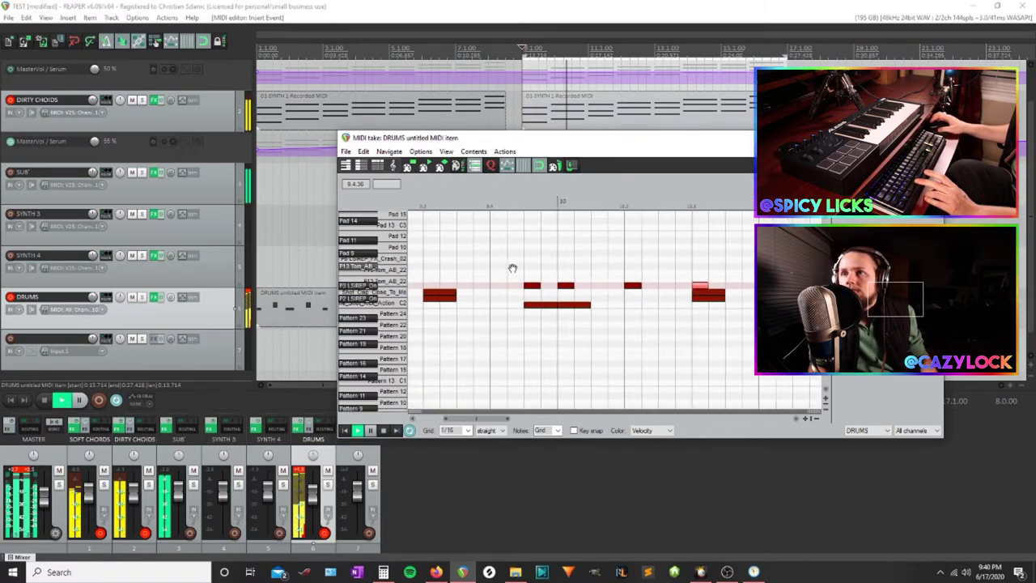
pyautogui.press('space')
pyautogui.moveTo(606, 274)
pyautogui.mouseDown()
pyautogui.moveTo(666, 285)
pyautogui.moveTo(559, 280)
pyautogui.moveTo(614, 292)
pyautogui.mouseUp()
pyautogui.press('space')
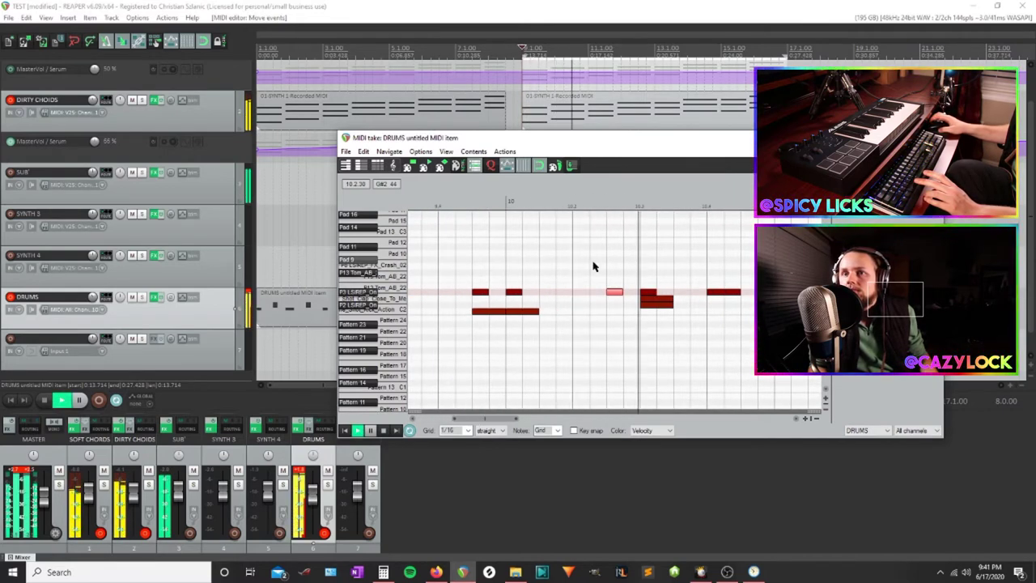
# Delete all the old D#2 hits from 10.4 through the end of bar 16
pyautogui.scroll(-4, 631, 365)
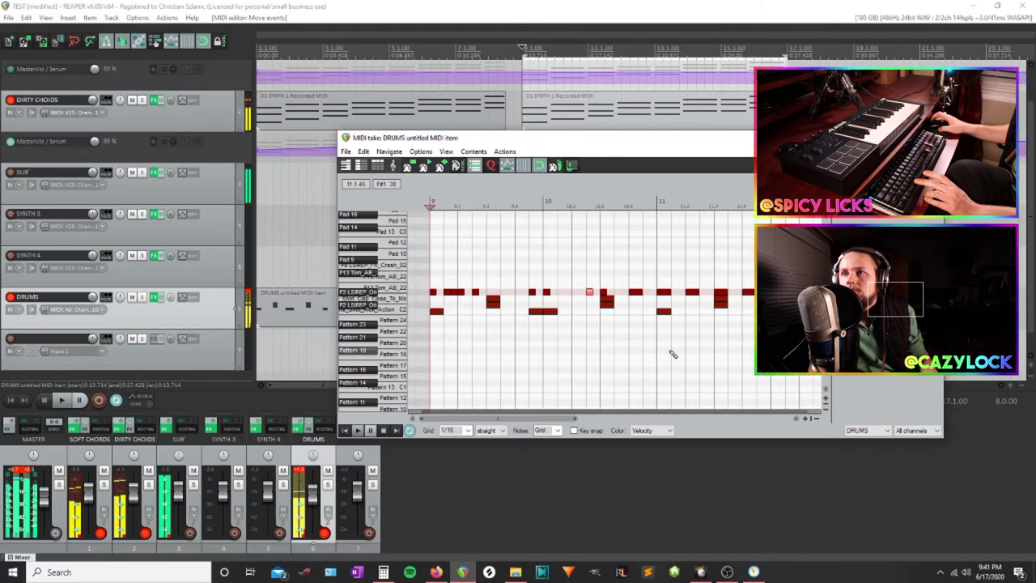
pyautogui.scroll(-4, 570, 366)
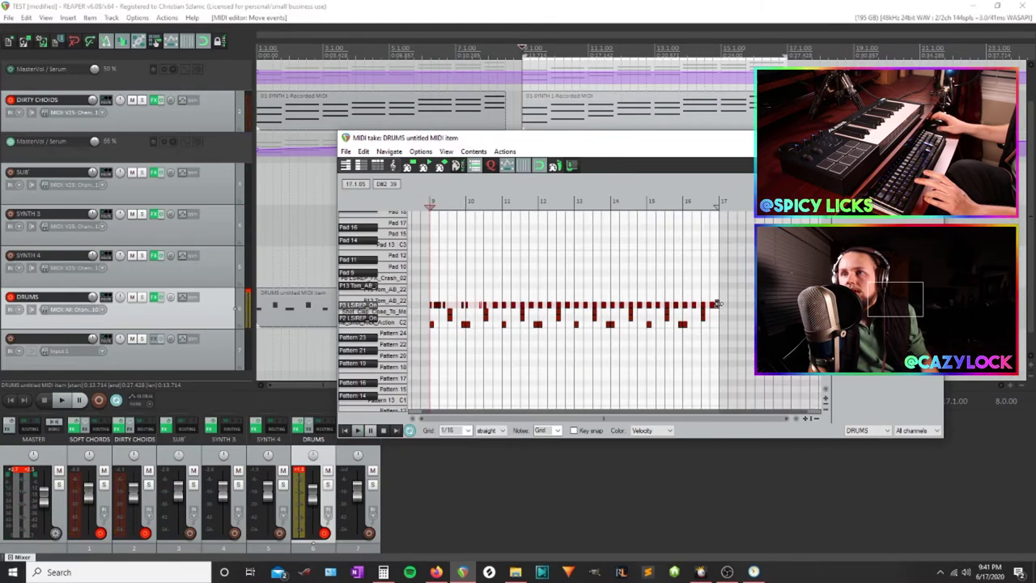
pyautogui.moveTo(548, 306); pyautogui.dragTo(489, 311)
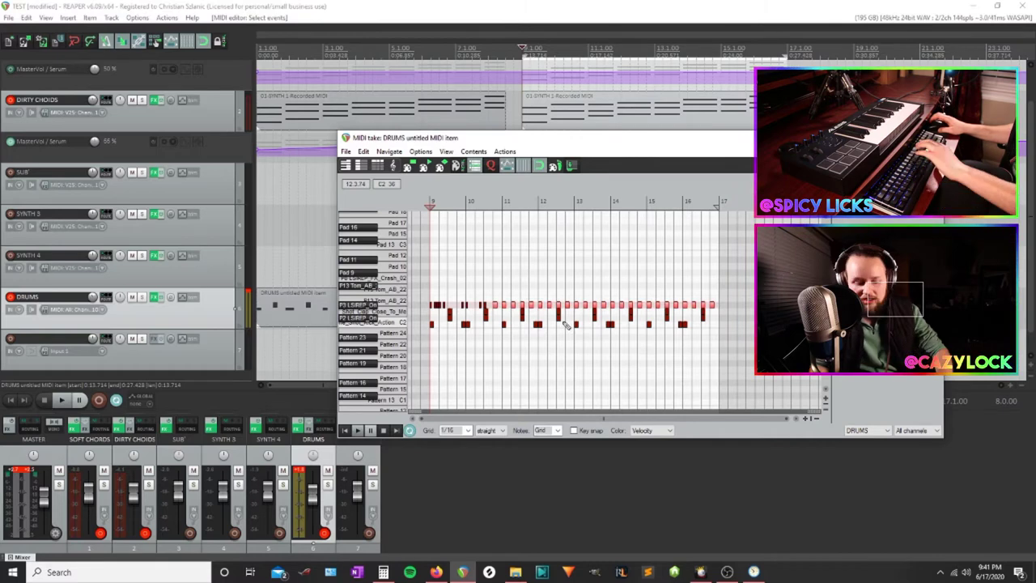
pyautogui.press('Delete')
# Copy the two-bar D#2 pattern from bars 9 and 10, paste it from bar 11 through bar 16, and play it
pyautogui.scroll(5, 591, 317)
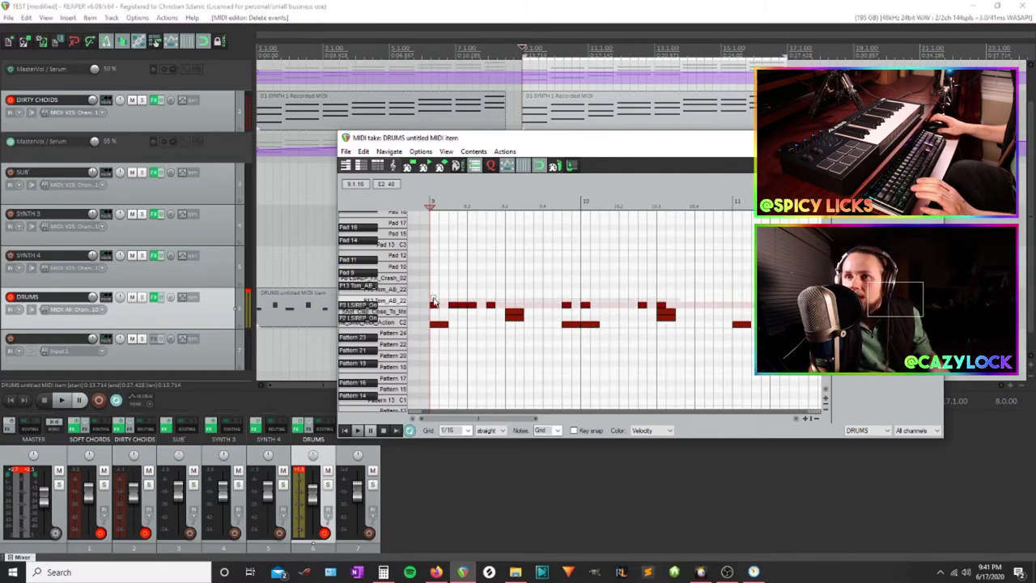
pyautogui.click(428, 301)
pyautogui.hotkey('ctrl', 'c')
pyautogui.hotkey('ctrl', 'v')
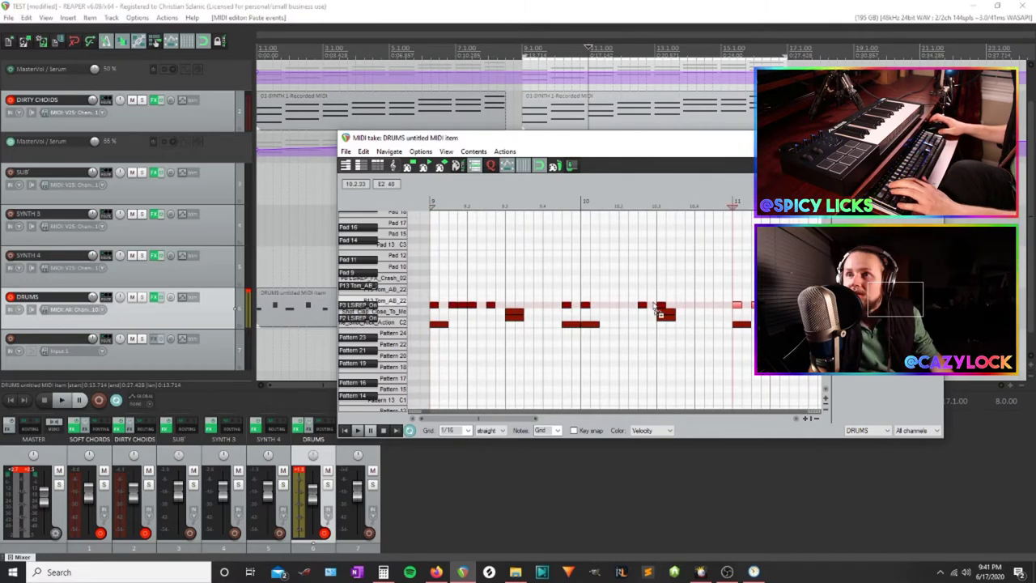
pyautogui.press('space')
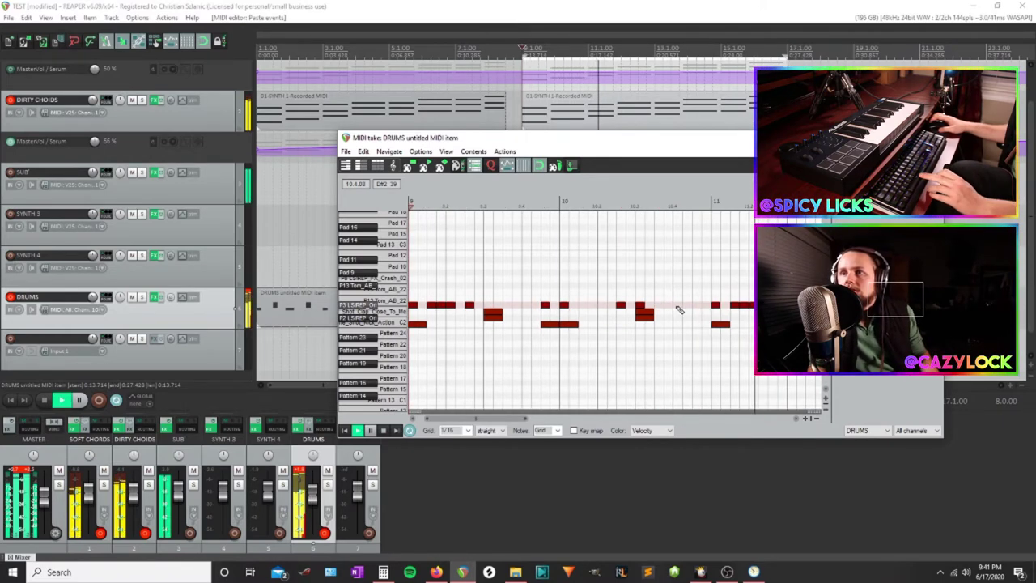
# Add a sixteenth hit at 10.4, move it up to the G2 crash row, and play from bar 9
pyautogui.click(675, 305)
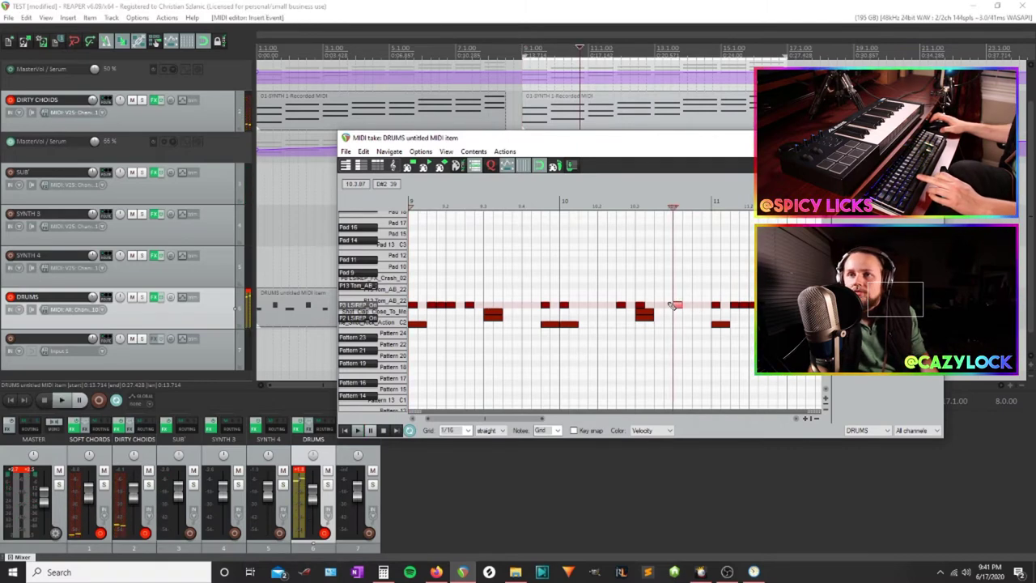
pyautogui.moveTo(671, 304); pyautogui.dragTo(678, 283)
pyautogui.press('space')
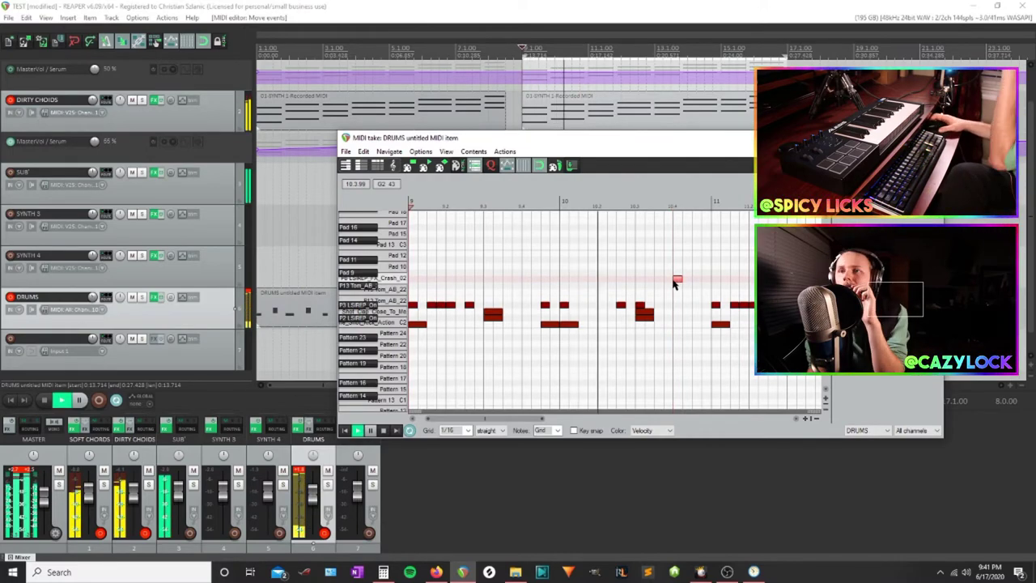
# Add another G2 crash hit at 14.4, close the MIDI editor, and play the project
pyautogui.moveTo(677, 324)
pyautogui.mouseDown()
pyautogui.moveTo(583, 337)
pyautogui.moveTo(516, 312)
pyautogui.moveTo(584, 315)
pyautogui.moveTo(596, 325)
pyautogui.moveTo(480, 306)
pyautogui.mouseUp()
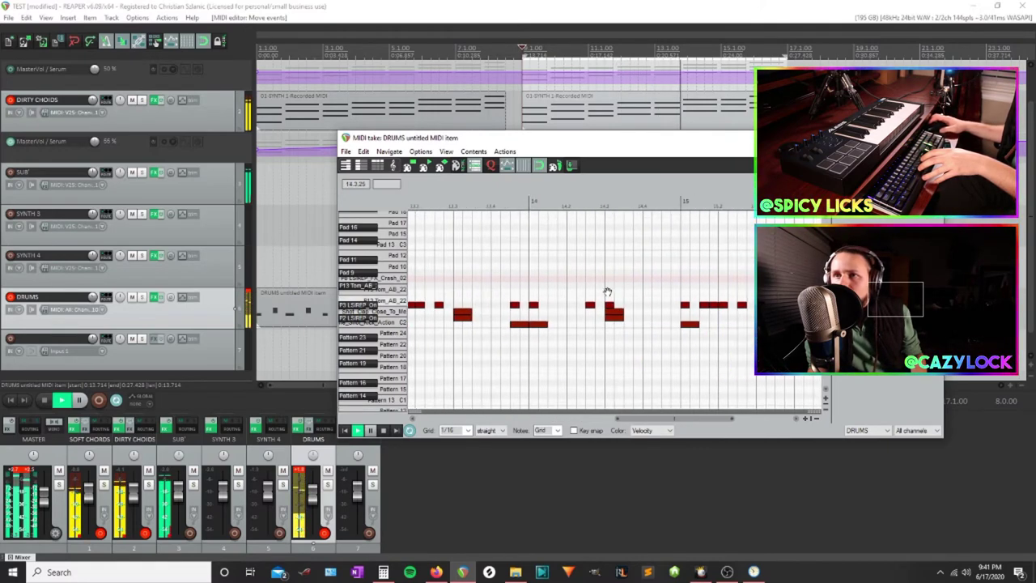
pyautogui.moveTo(609, 294)
pyautogui.mouseDown()
pyautogui.moveTo(587, 280)
pyautogui.moveTo(632, 289)
pyautogui.mouseUp()
pyautogui.click(623, 273)
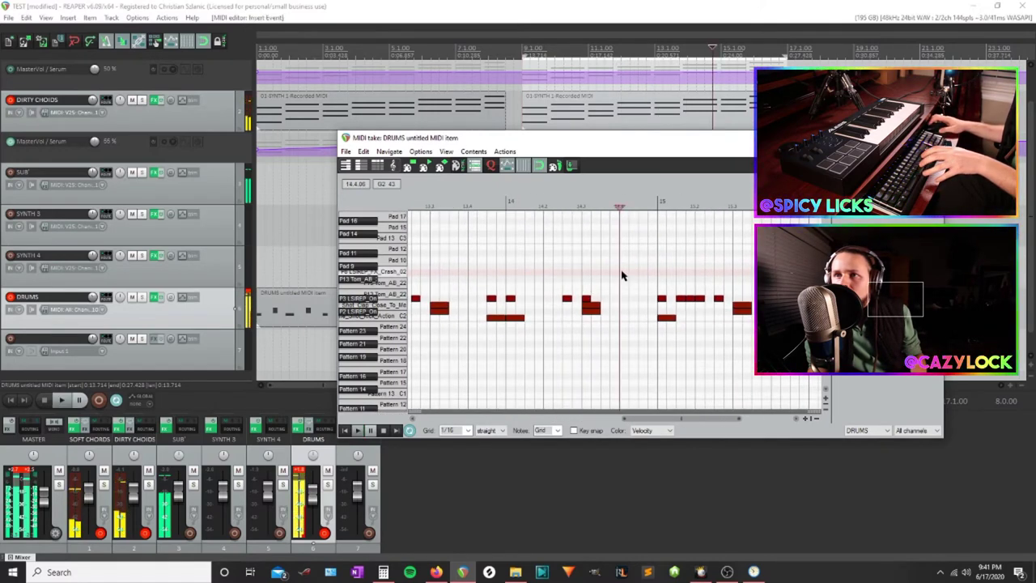
pyautogui.moveTo(705, 294); pyautogui.dragTo(513, 286)
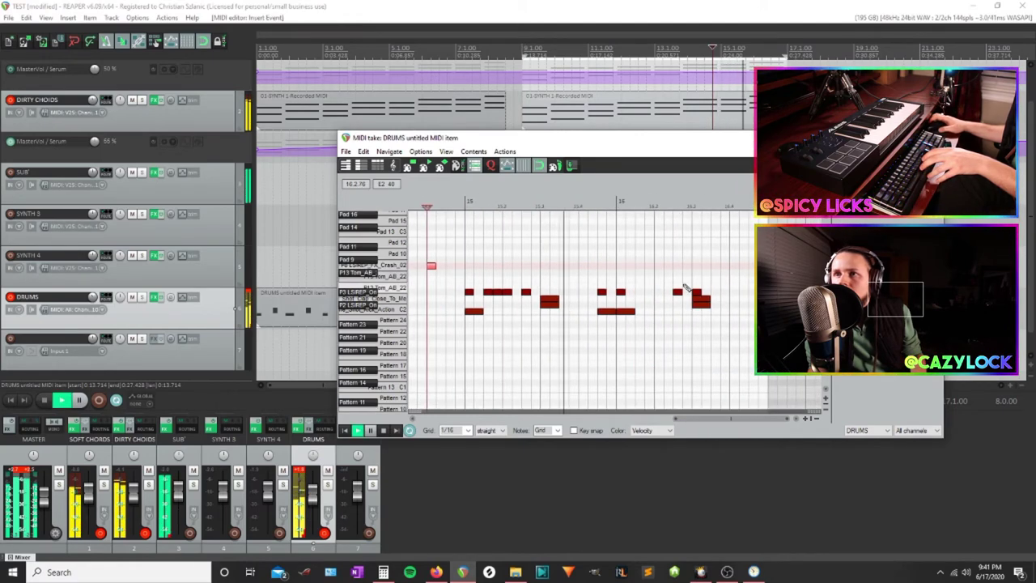
pyautogui.press('space')
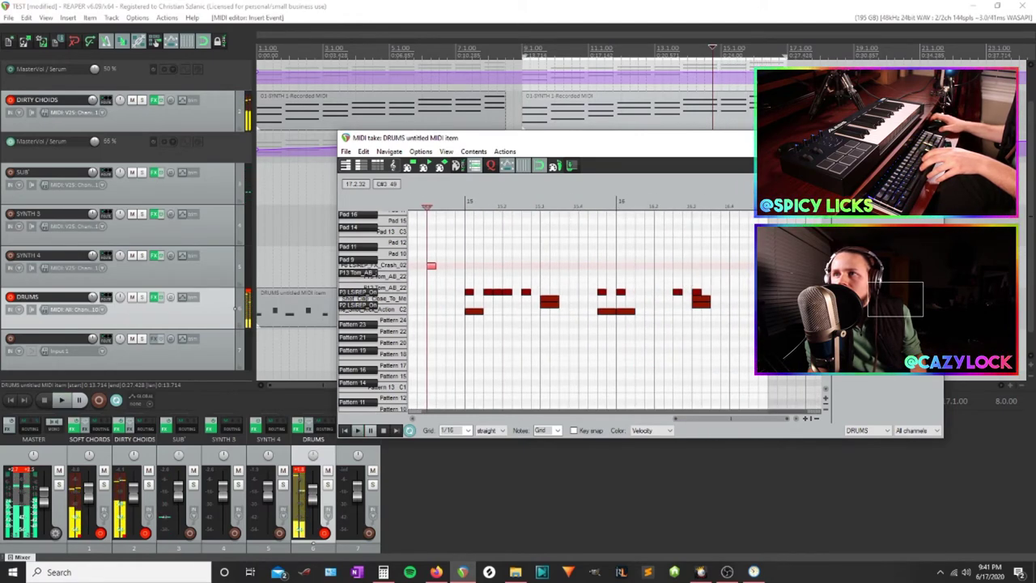
pyautogui.click(931, 138)
pyautogui.press('space')
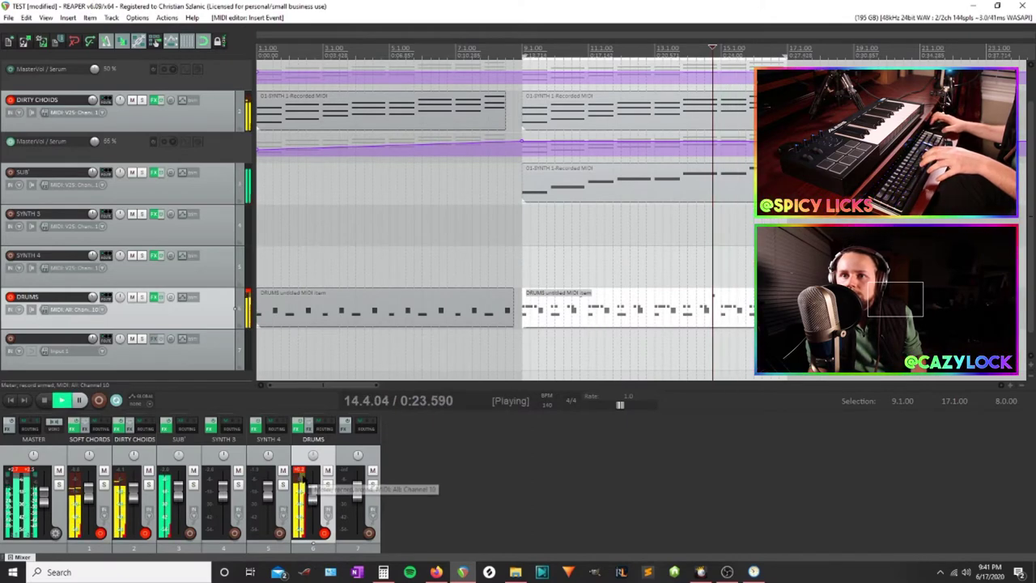
# Open Geist2 on the DRUMS track, adjust the crash pad's tuning, and close the plugin window
pyautogui.click(156, 299)
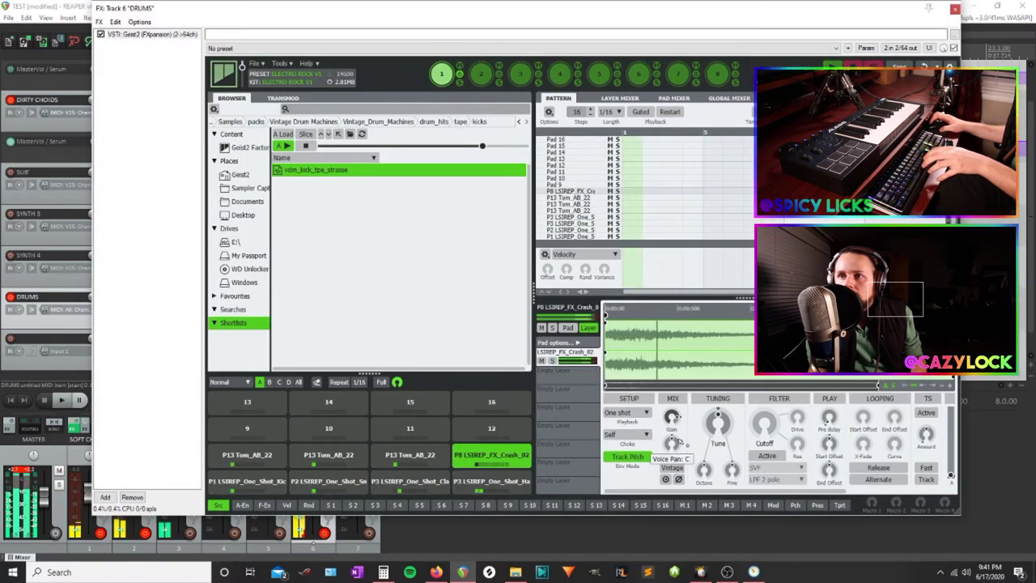
pyautogui.moveTo(719, 416); pyautogui.dragTo(718, 419)
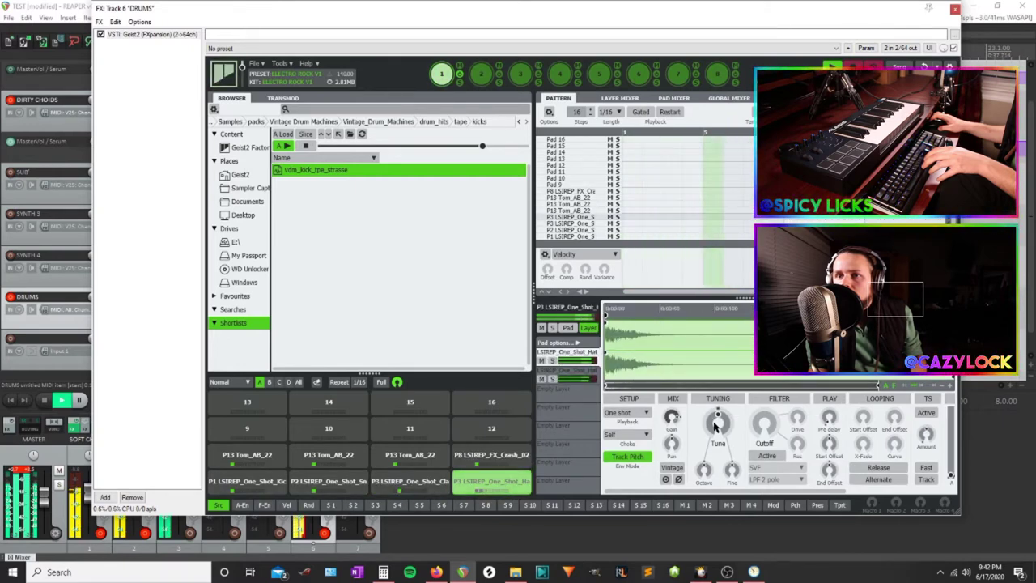
pyautogui.click(954, 10)
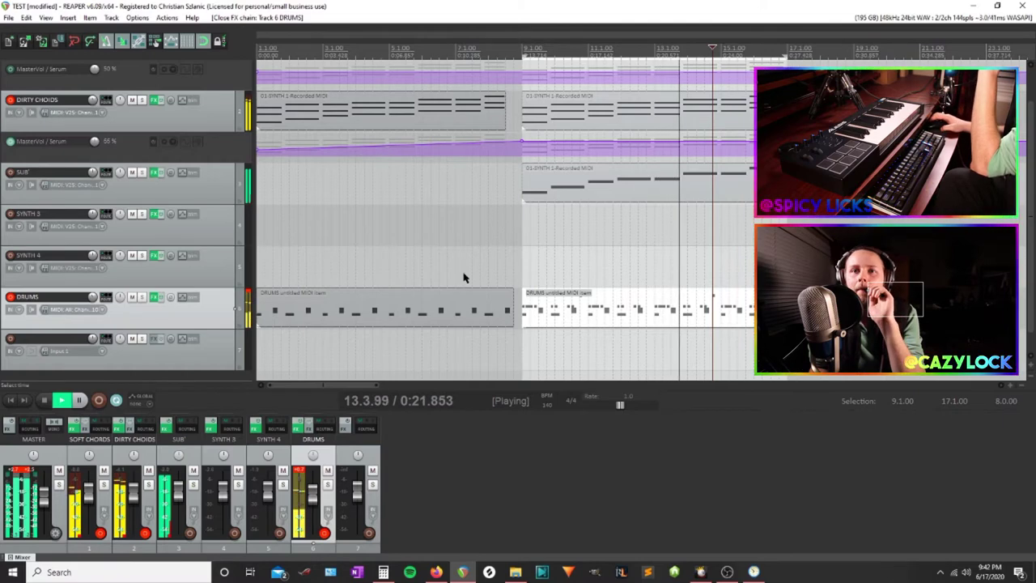
# Play the project from bar 1 into the bar 9 section to review the drums, and stop playback
pyautogui.scroll(-2, 464, 274)
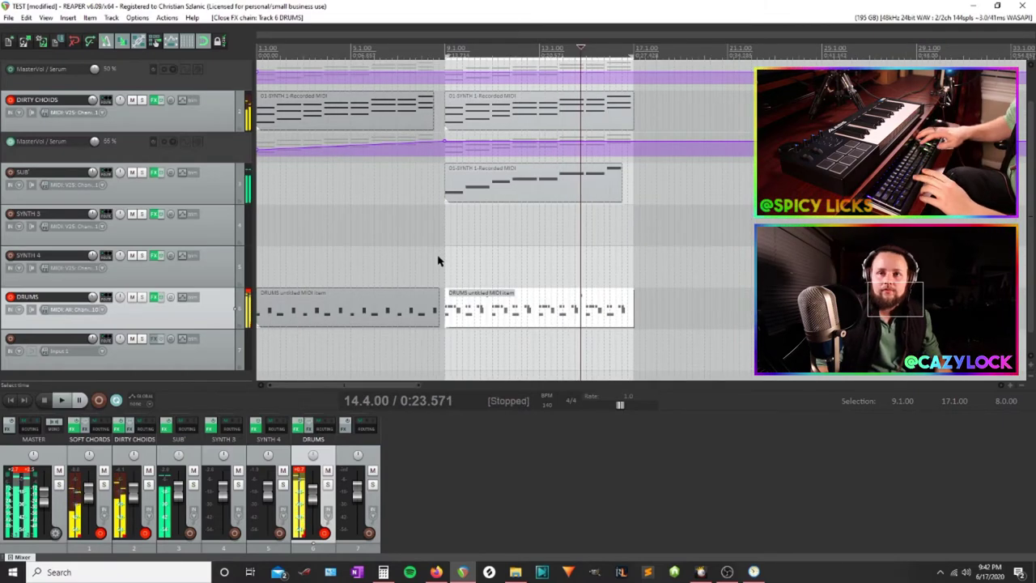
pyautogui.press('Home')
pyautogui.scroll(-1, 297, 249)
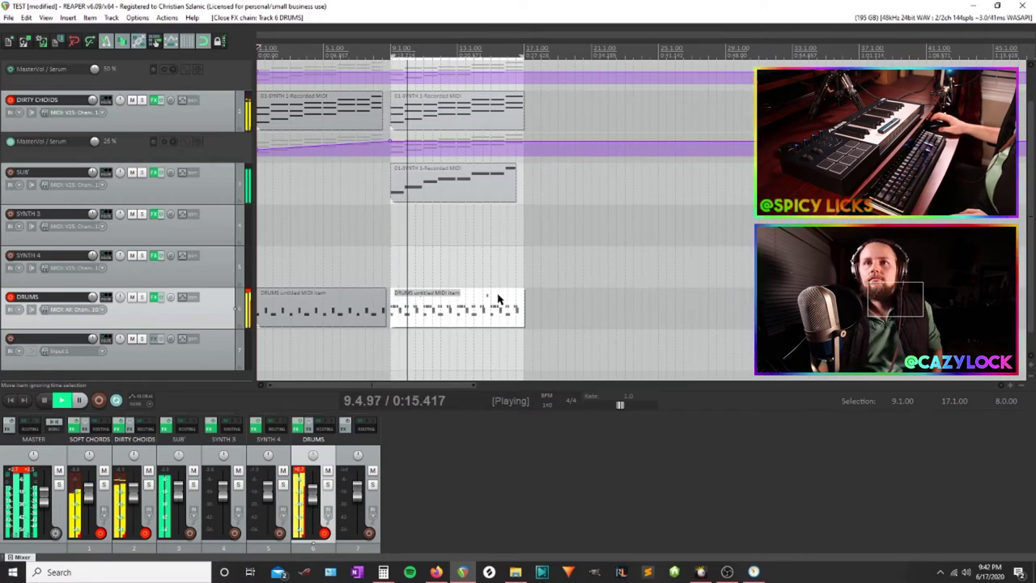
pyautogui.scroll(2, 377, 255)
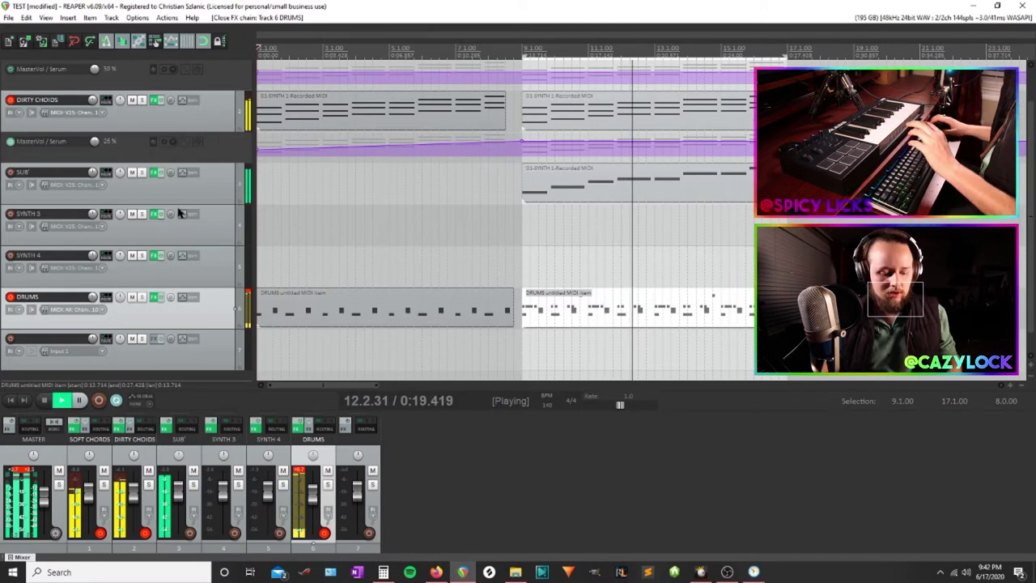
pyautogui.press('space')
# Arm the SYNTH 3 track for recording and disarm DIRTY CHORDS and SOFT CHORDS
pyautogui.click(195, 237)
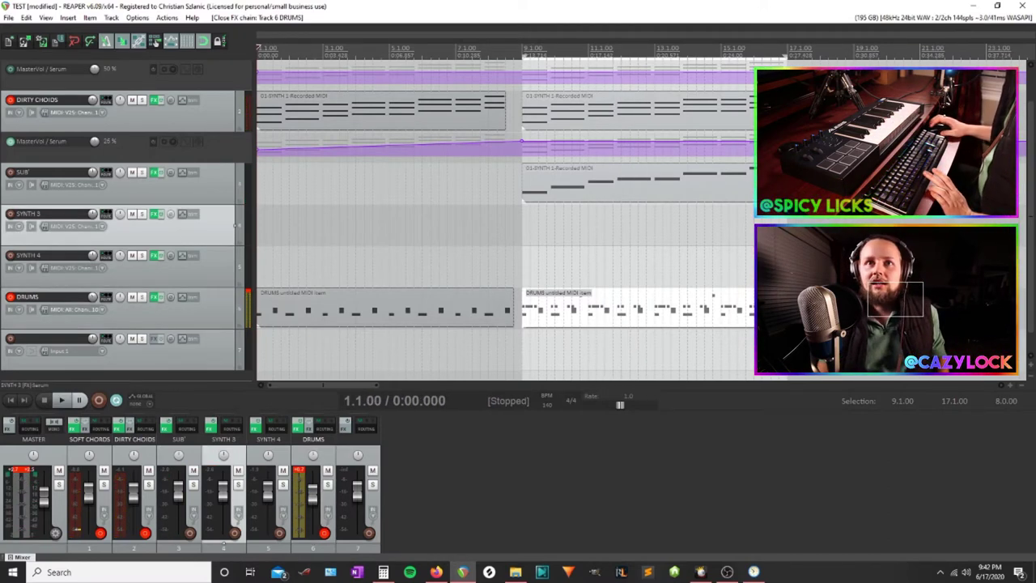
pyautogui.click(10, 214)
pyautogui.scroll(1, 11, 197)
pyautogui.click(9, 143)
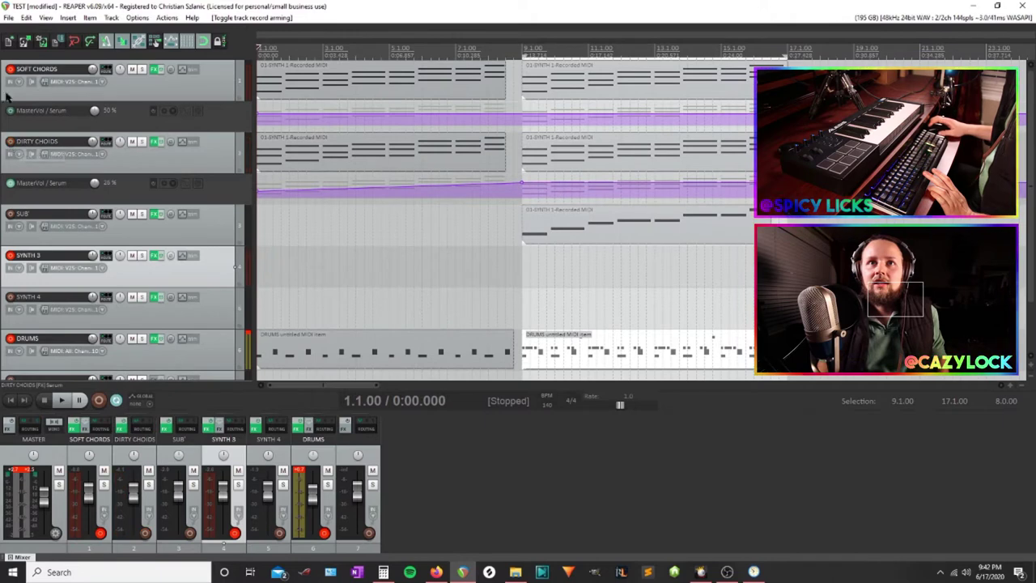
pyautogui.click(10, 69)
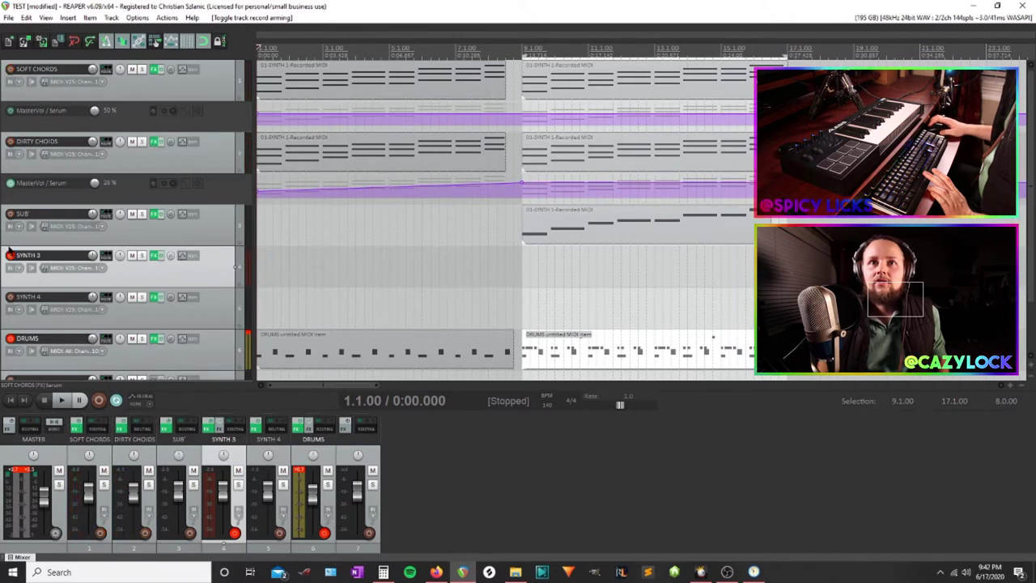
# Open Serum on the SYNTH 3 track, audition successive OSC A wavetables and settle on Jno
pyautogui.click(156, 256)
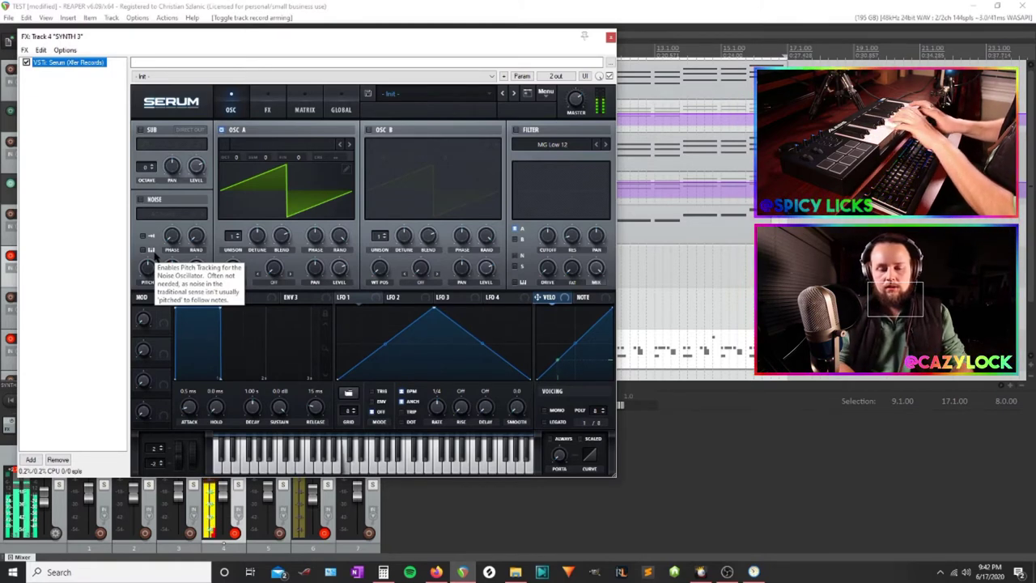
pyautogui.click(349, 144)
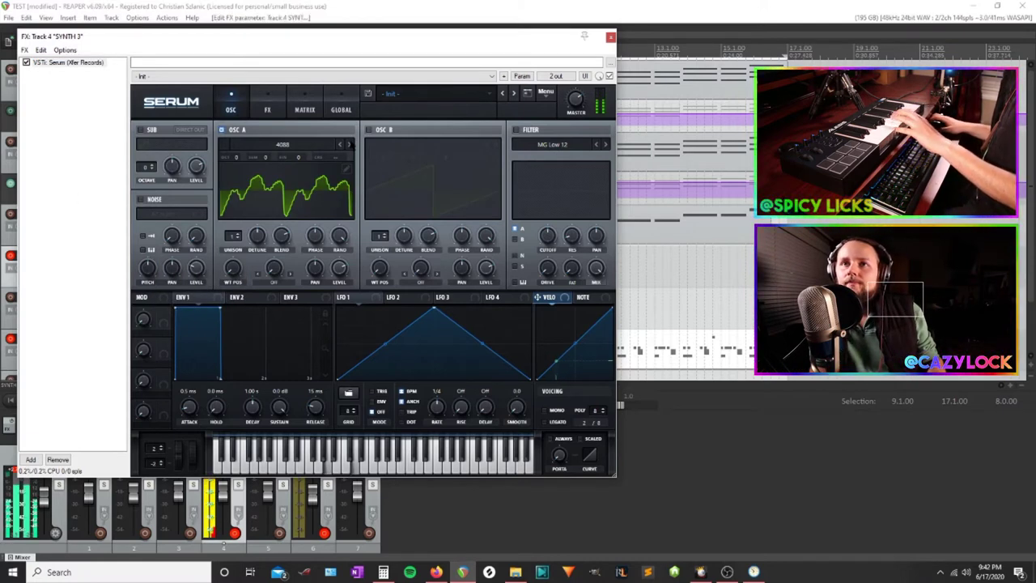
pyautogui.click(348, 144)
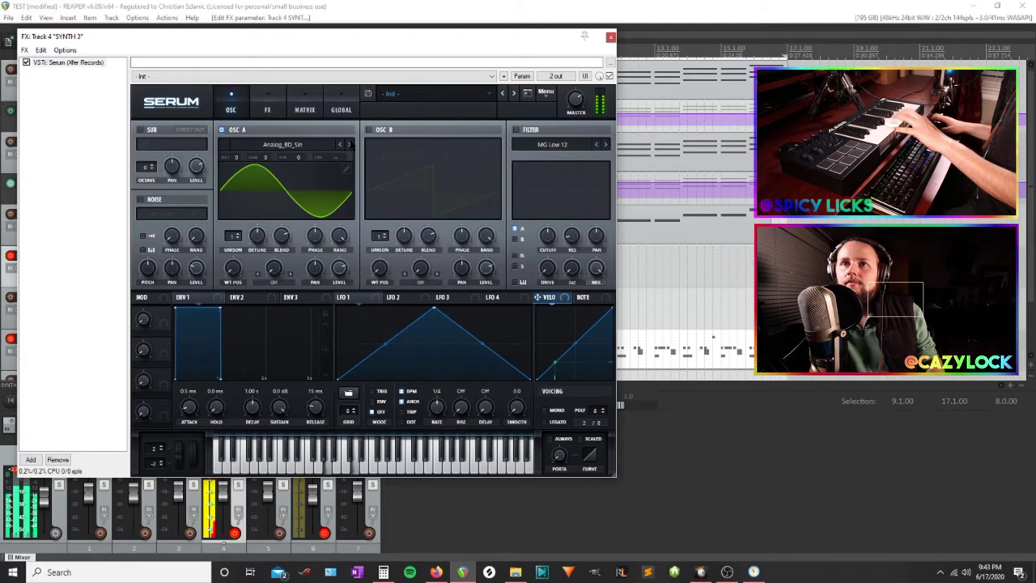
pyautogui.click(348, 144)
pyautogui.click(348, 144)
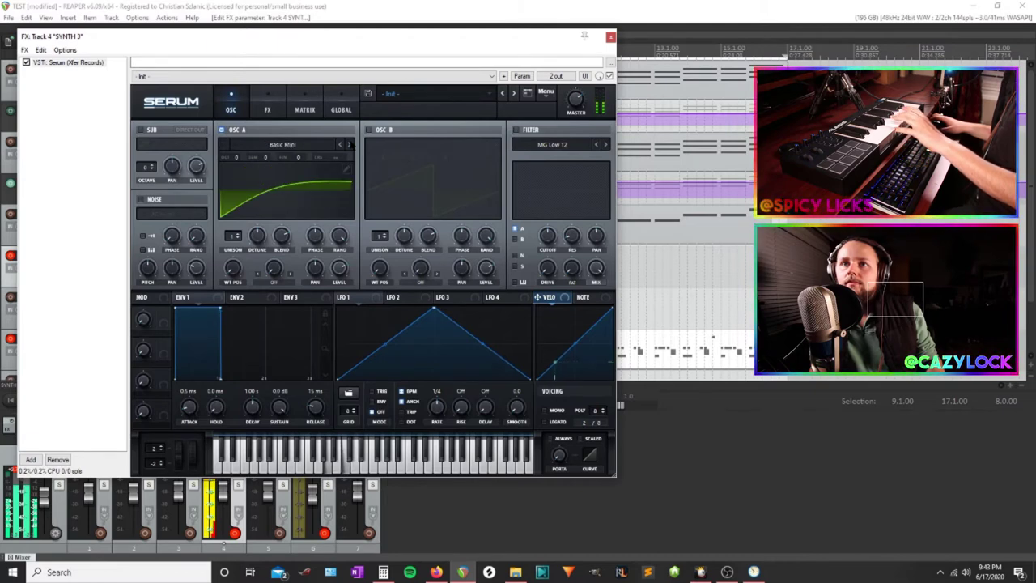
pyautogui.click(348, 144)
pyautogui.click(348, 144)
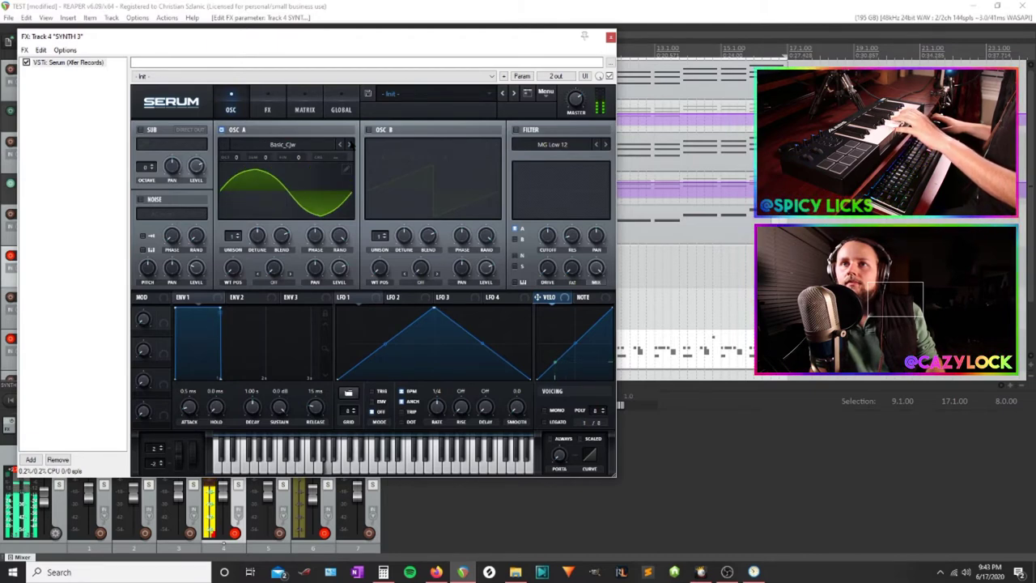
pyautogui.click(348, 144)
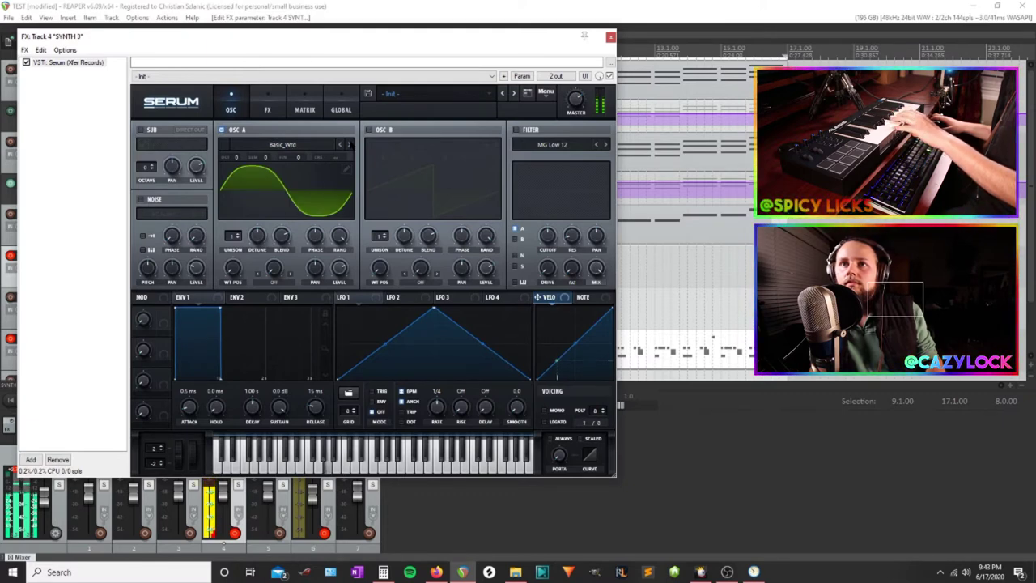
pyautogui.click(349, 144)
pyautogui.click(348, 144)
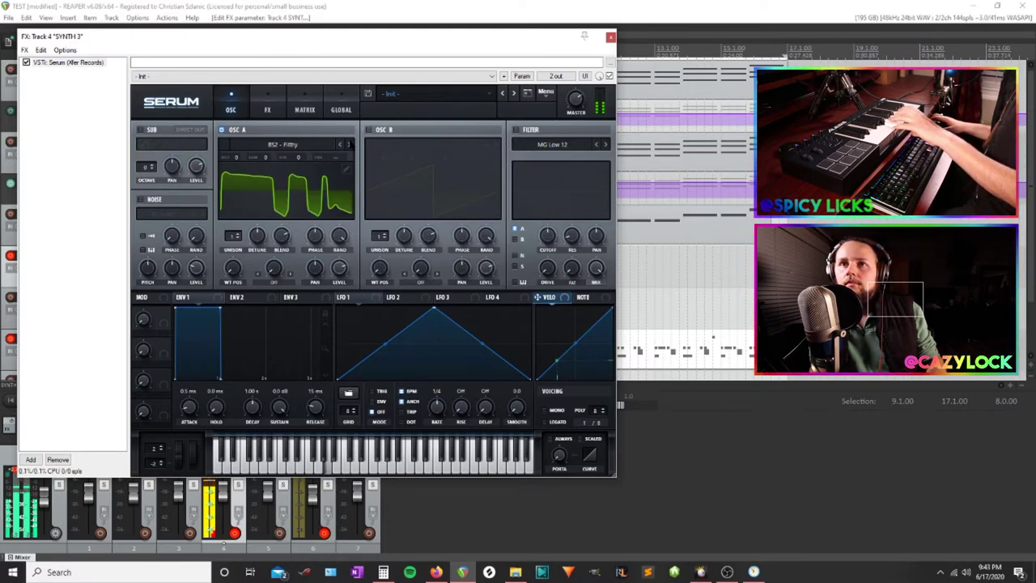
pyautogui.click(348, 144)
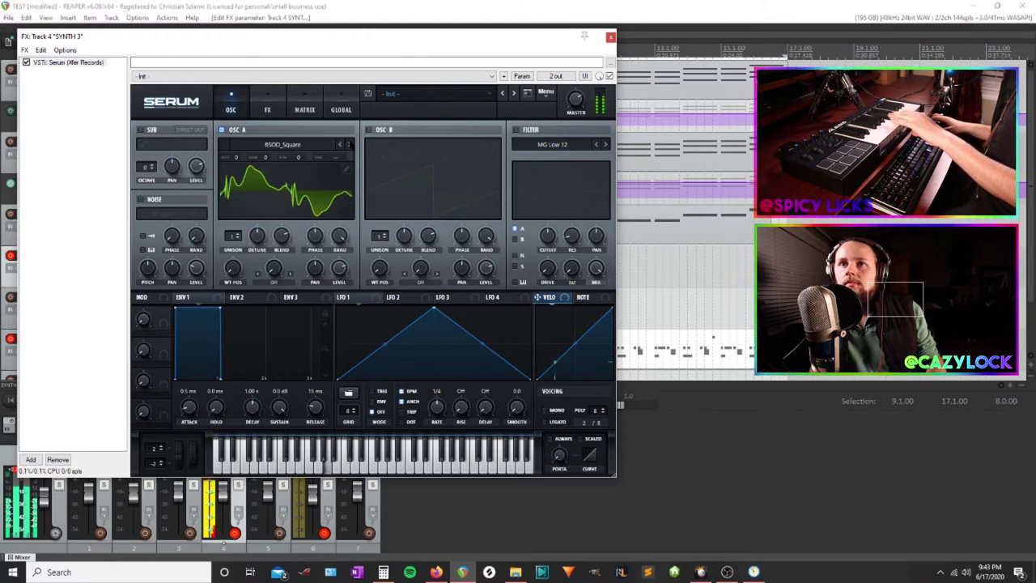
pyautogui.click(348, 144)
pyautogui.click(348, 144)
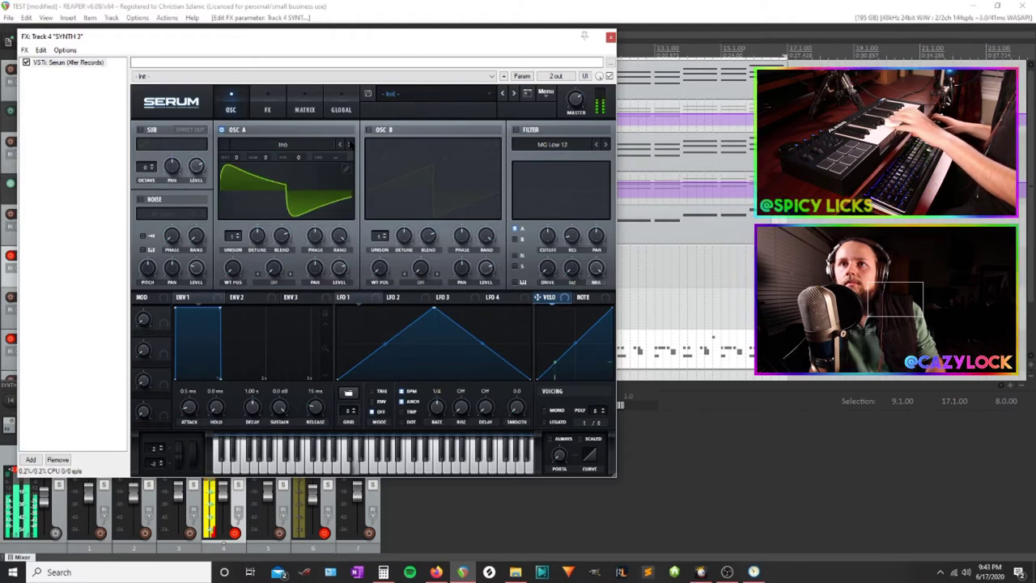
pyautogui.click(340, 144)
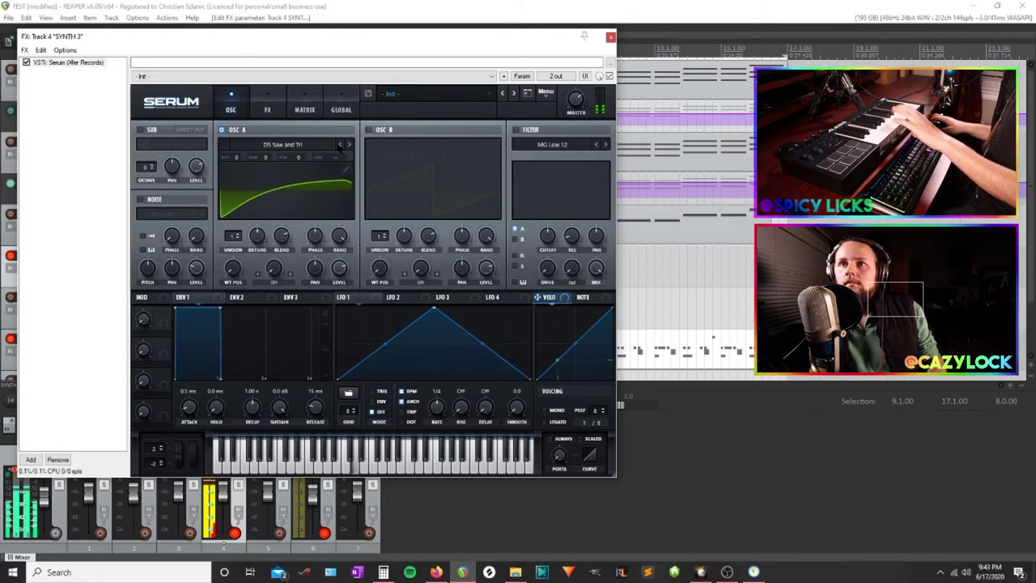
pyautogui.click(349, 144)
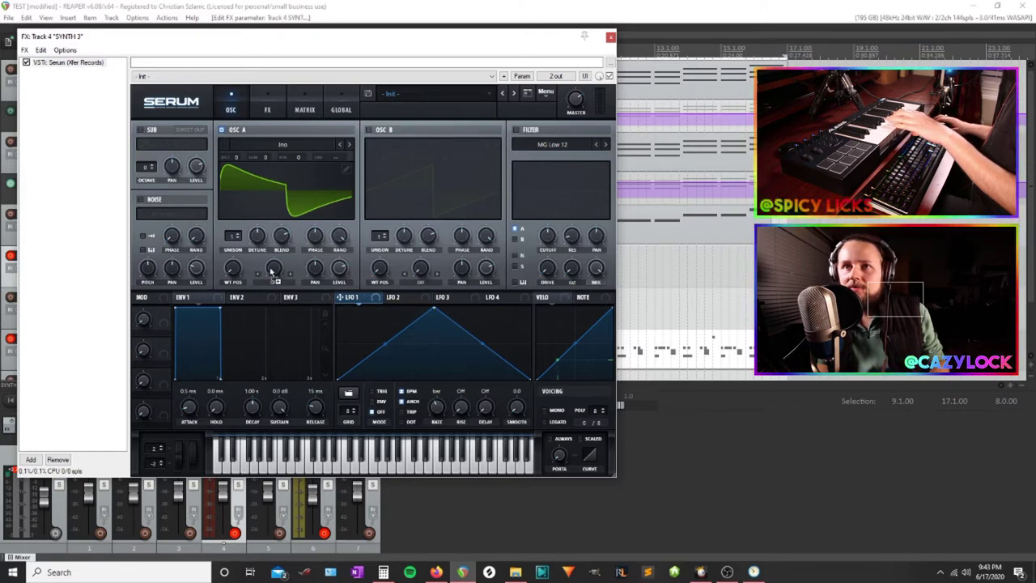
# Set OSC A's warp mode to Sync 1/2 Win and set LFO 1's modulation of the warp to about 65
pyautogui.click(290, 275)
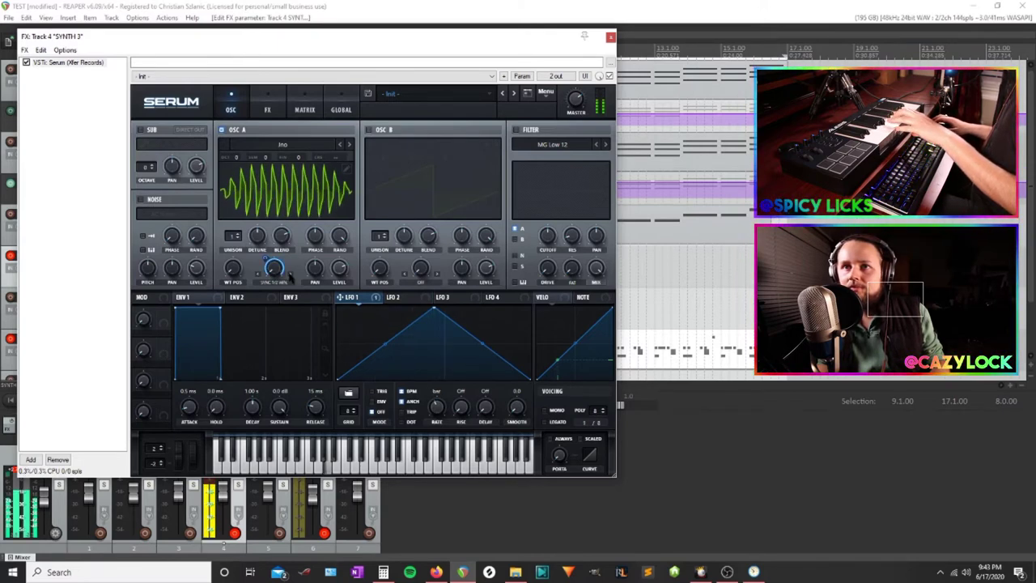
pyautogui.moveTo(266, 259); pyautogui.dragTo(265, 281)
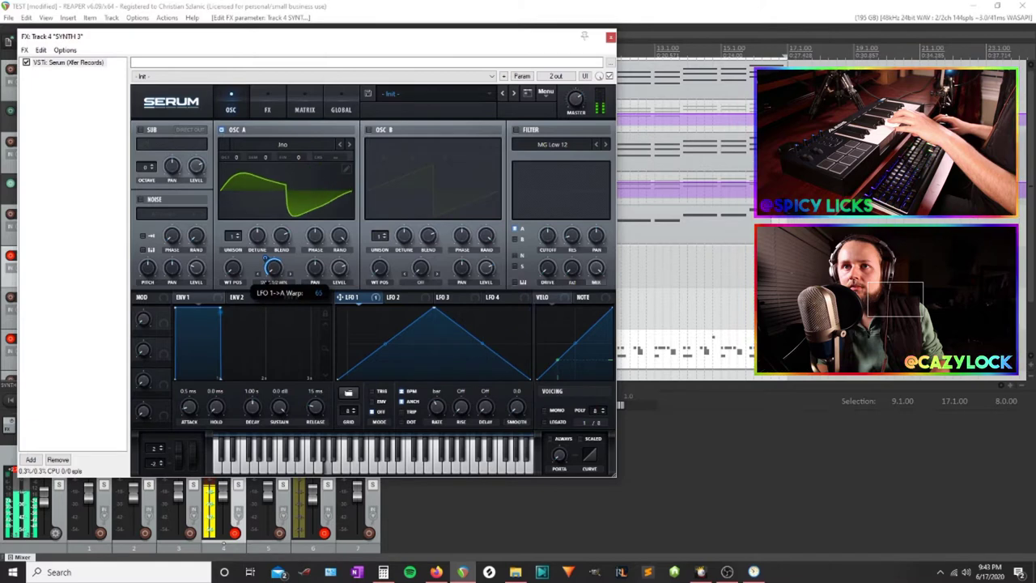
# Add Serum's Hyper/Dimension effect, adjust its hyper rate and its dimension size and mix, and bypass it
pyautogui.click(267, 107)
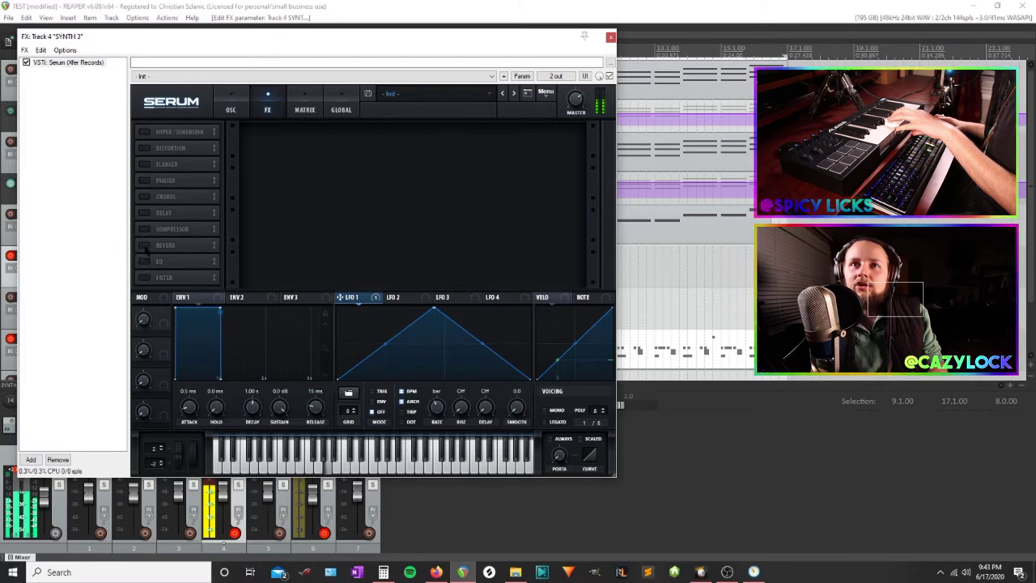
pyautogui.click(143, 131)
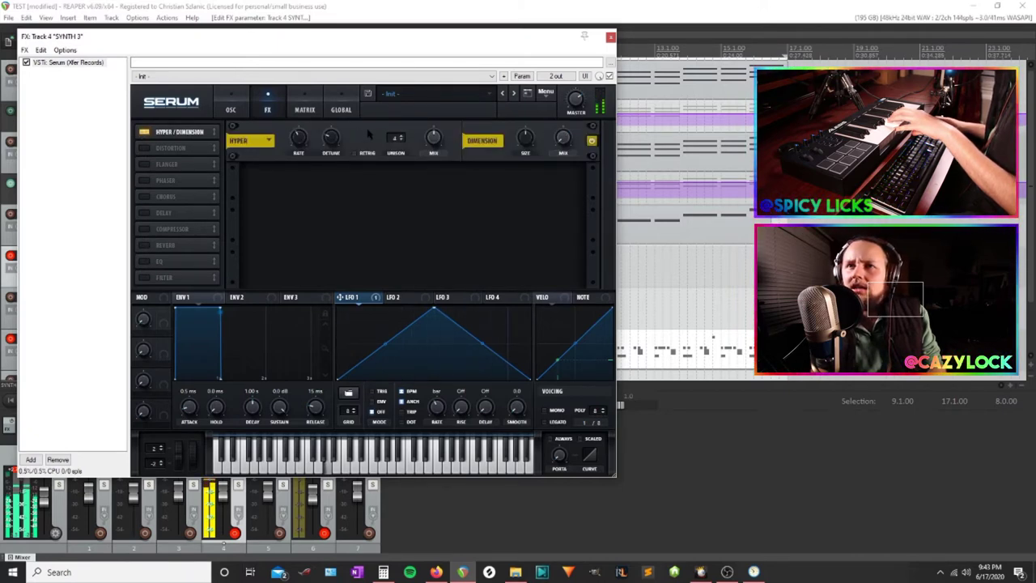
pyautogui.moveTo(298, 150)
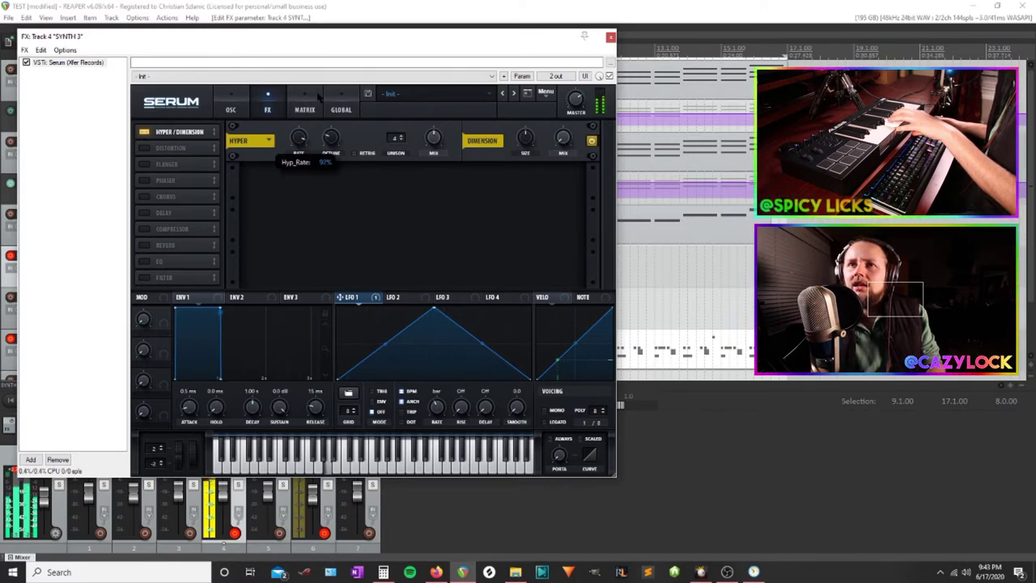
pyautogui.moveTo(332, 144)
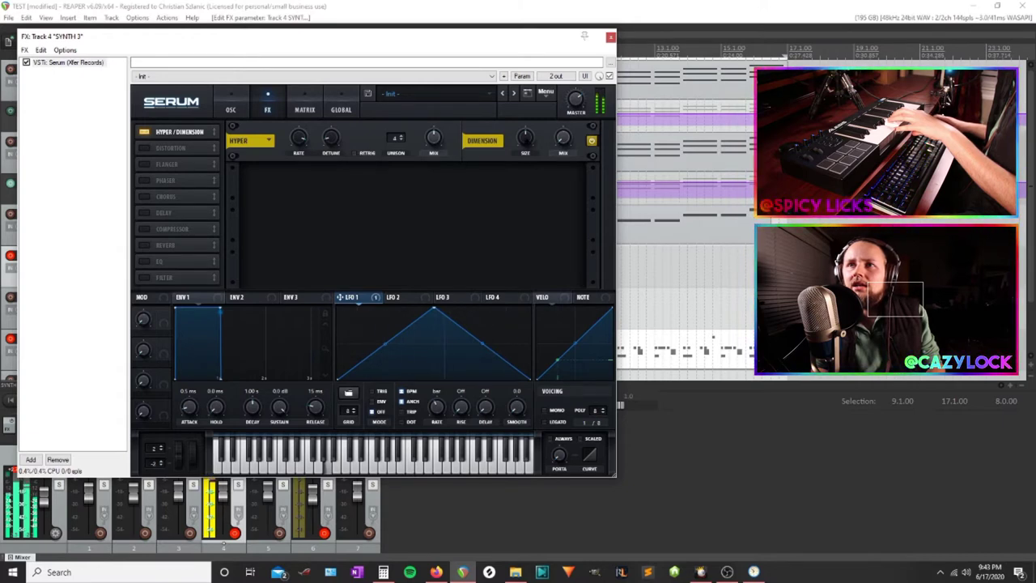
pyautogui.moveTo(561, 136)
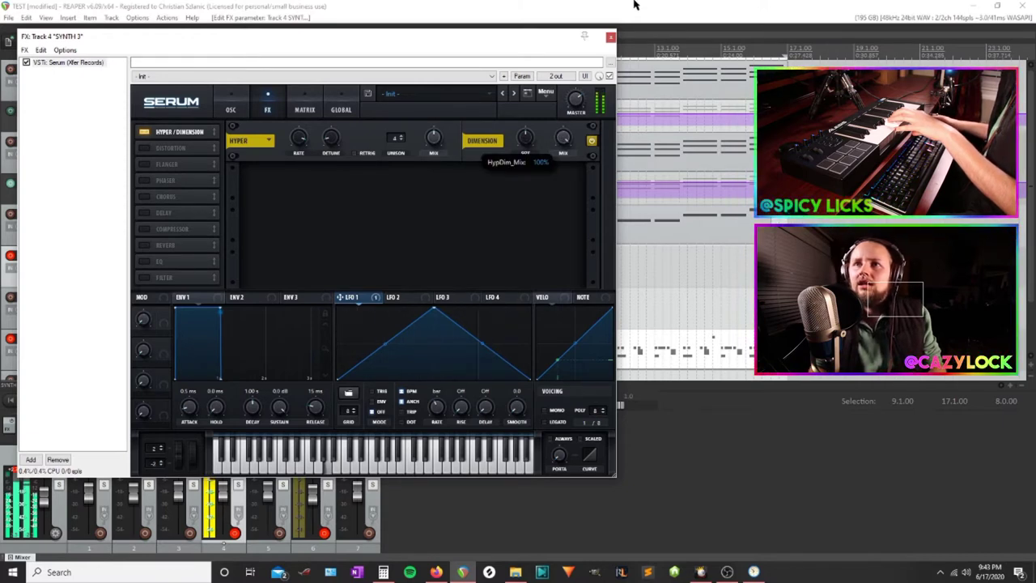
pyautogui.moveTo(525, 139); pyautogui.dragTo(528, 153)
pyautogui.moveTo(533, 80); pyautogui.dragTo(534, 76)
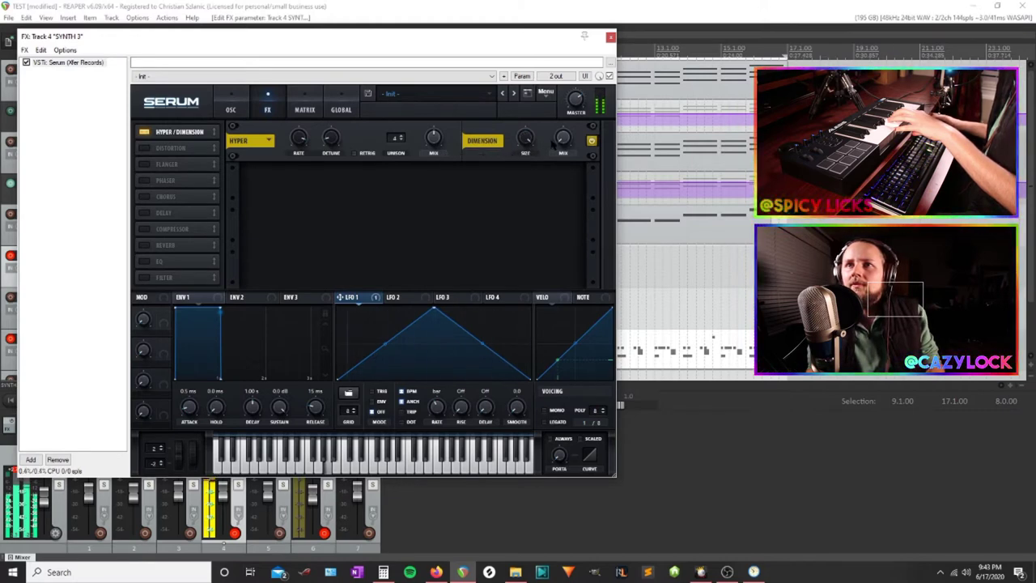
pyautogui.moveTo(564, 139); pyautogui.dragTo(527, 141)
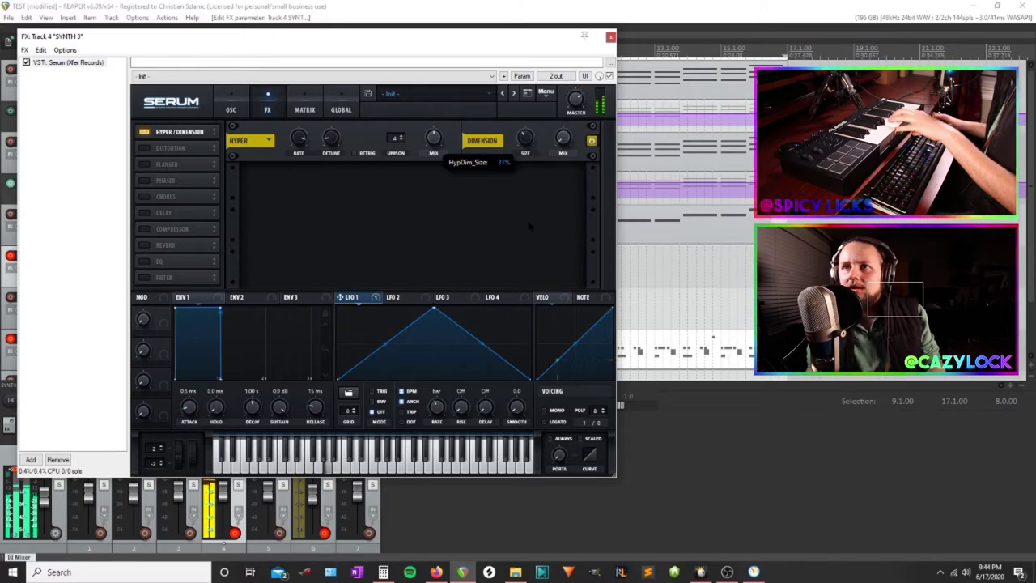
pyautogui.moveTo(530, 228); pyautogui.dragTo(531, 228)
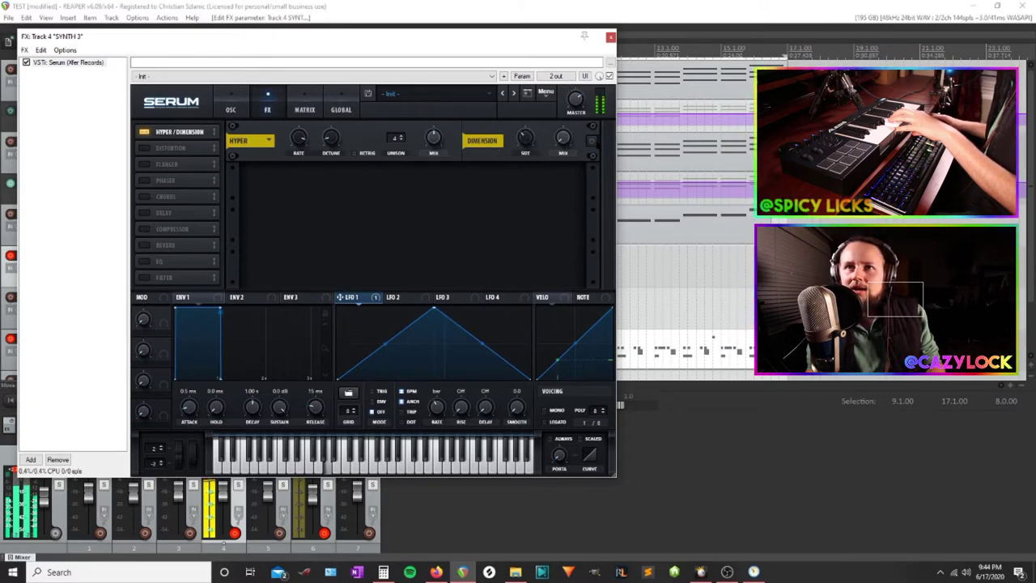
# Add Serum's Delay with a left time of 1/16, raise its filter frequency, and close the plugin window
pyautogui.click(145, 213)
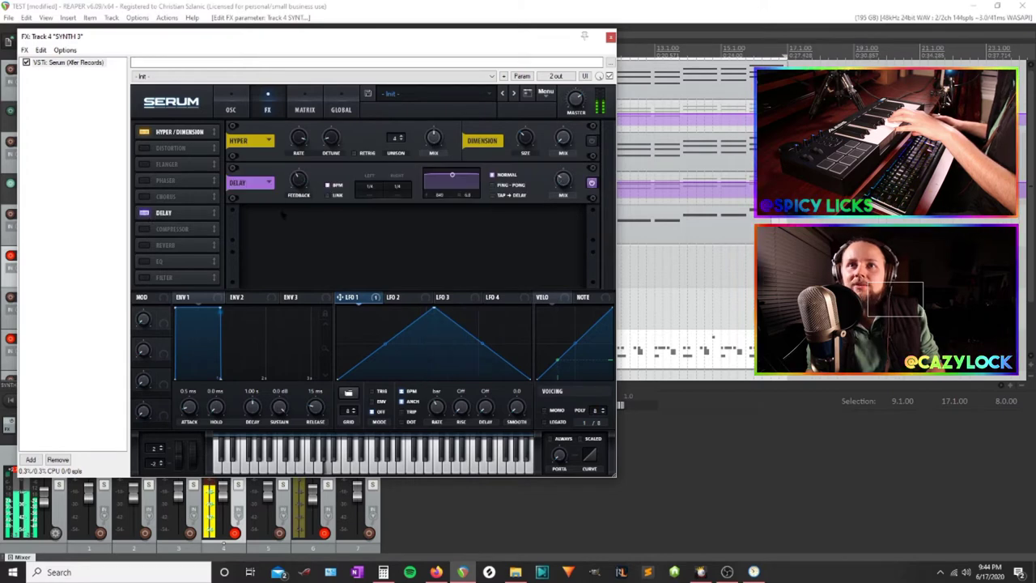
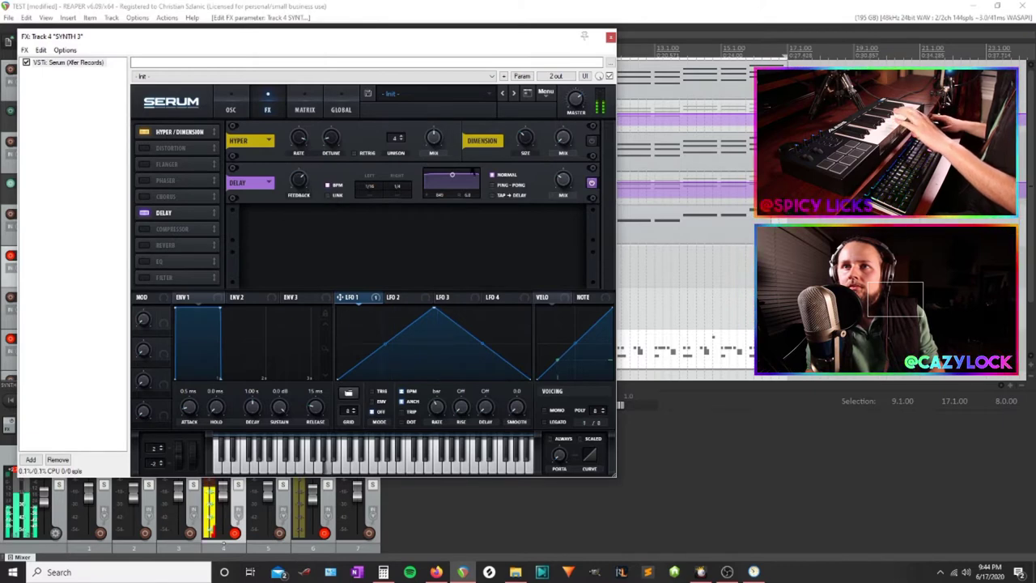
pyautogui.moveTo(454, 180); pyautogui.dragTo(471, 167)
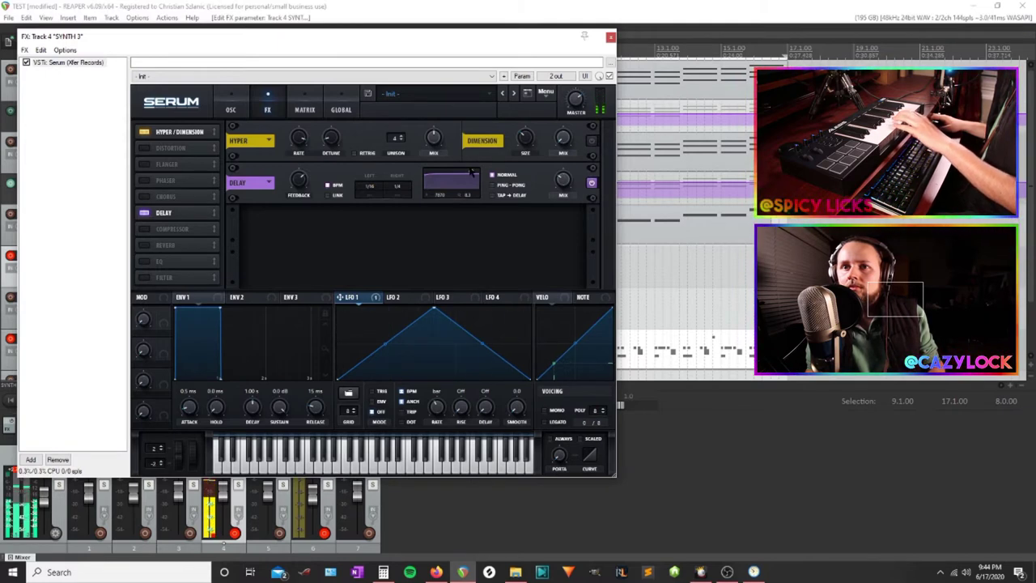
pyautogui.click(611, 37)
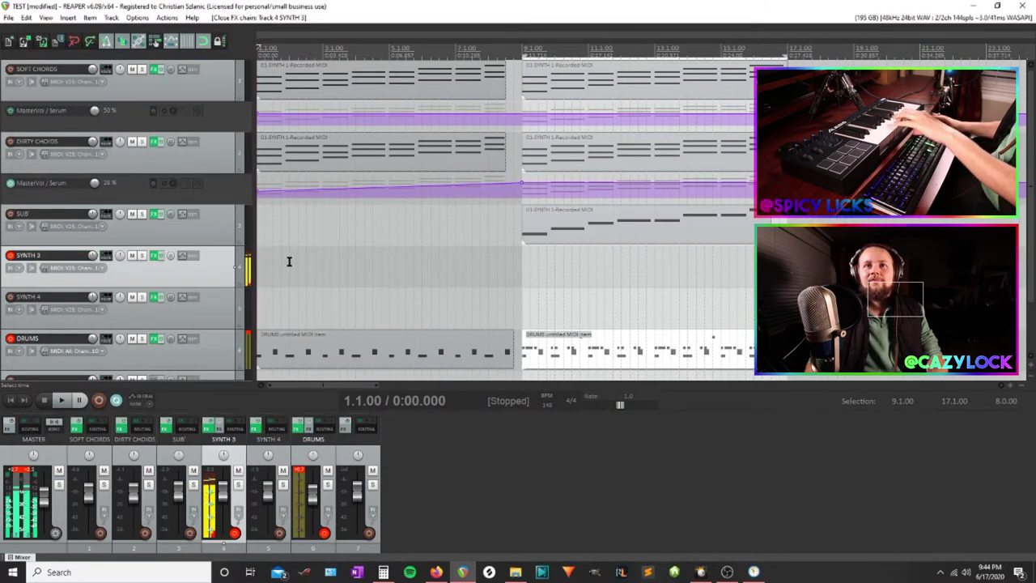
# Enable the filter in SYNTH 3's Serum, set its type to Band 24, and adjust its cutoff and mix
pyautogui.click(152, 258)
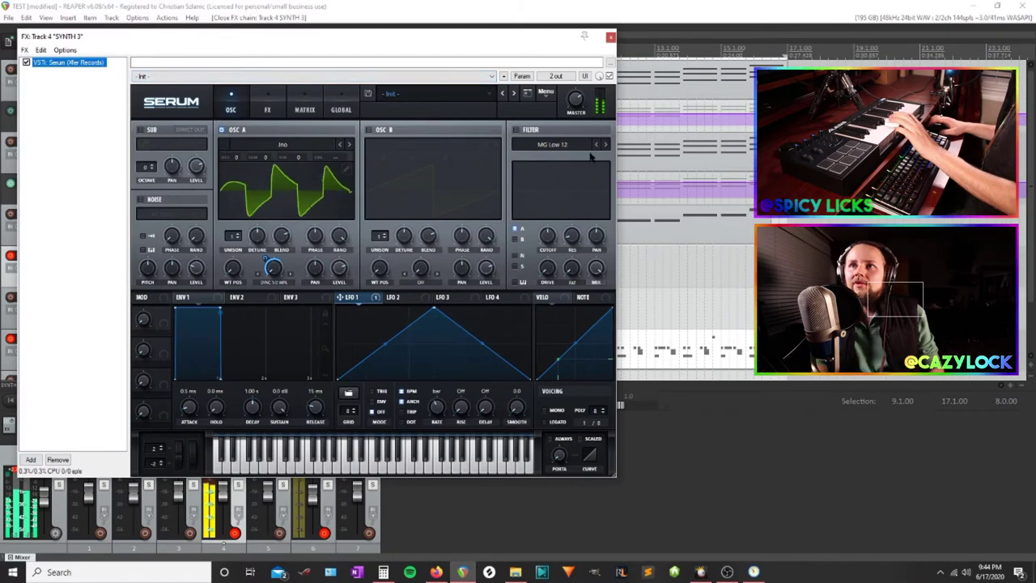
pyautogui.click(516, 129)
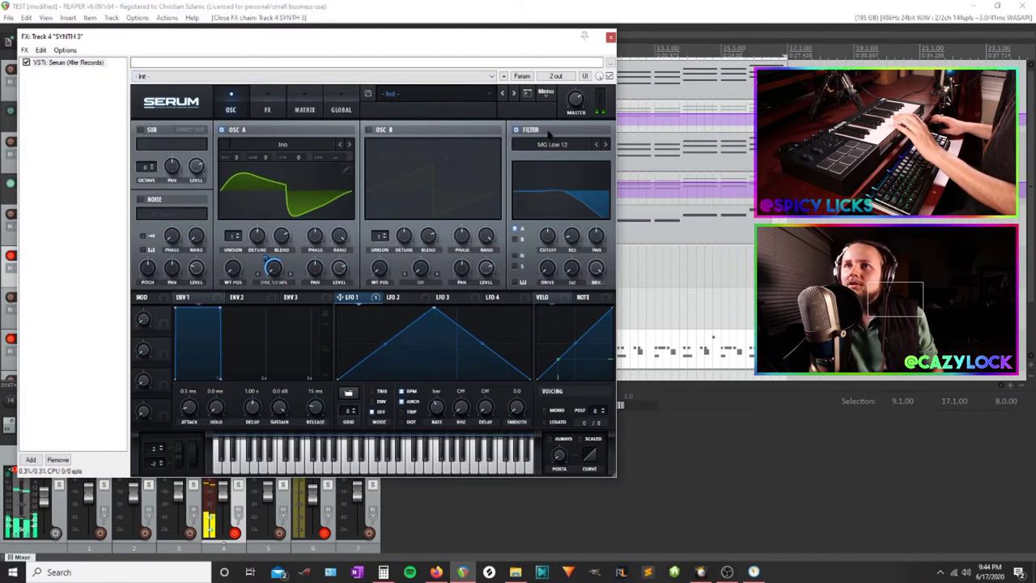
pyautogui.click(605, 144)
pyautogui.click(605, 144)
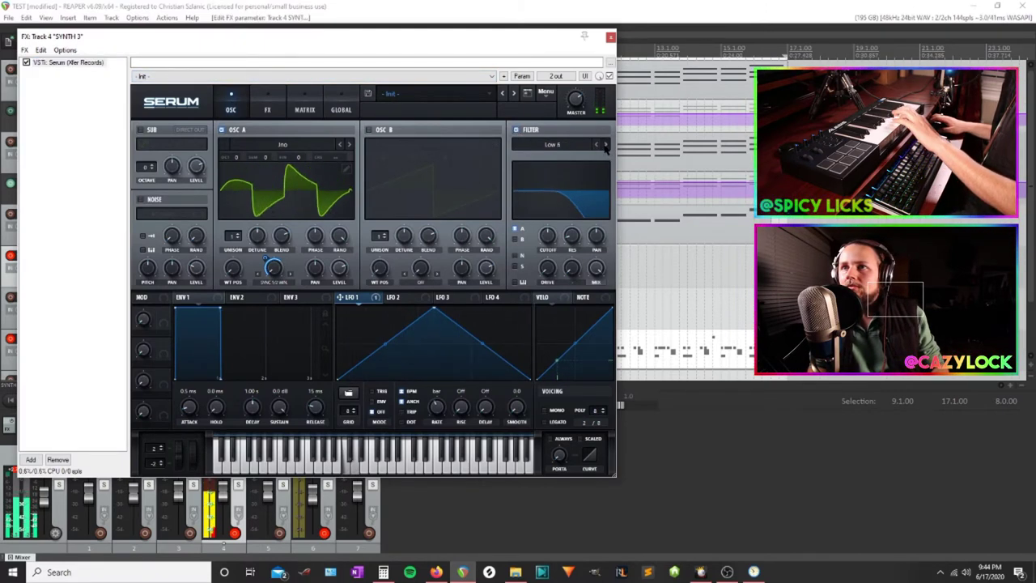
pyautogui.click(605, 144)
pyautogui.click(604, 144)
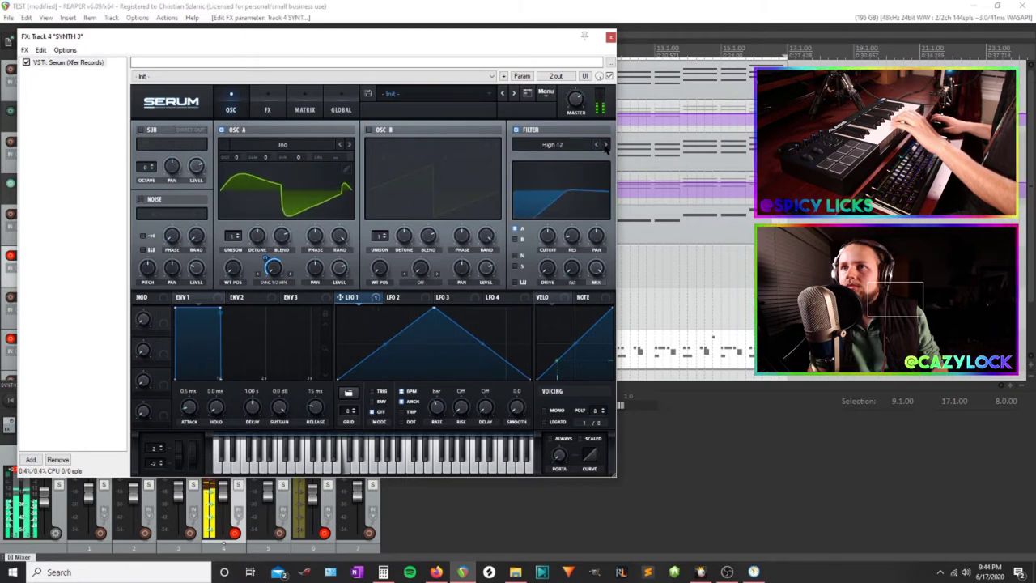
pyautogui.click(604, 144)
pyautogui.click(605, 144)
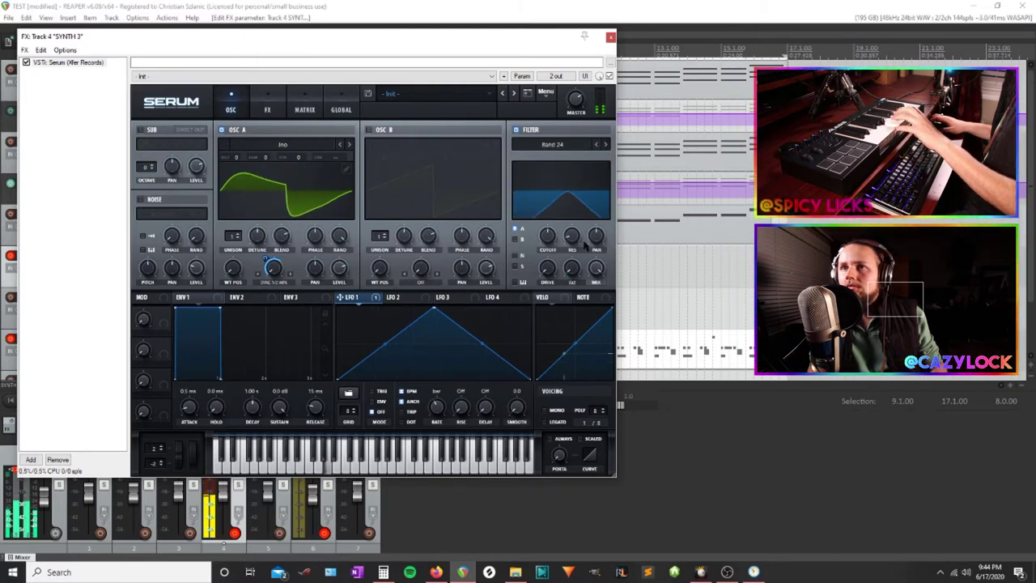
pyautogui.moveTo(596, 237); pyautogui.dragTo(547, 214)
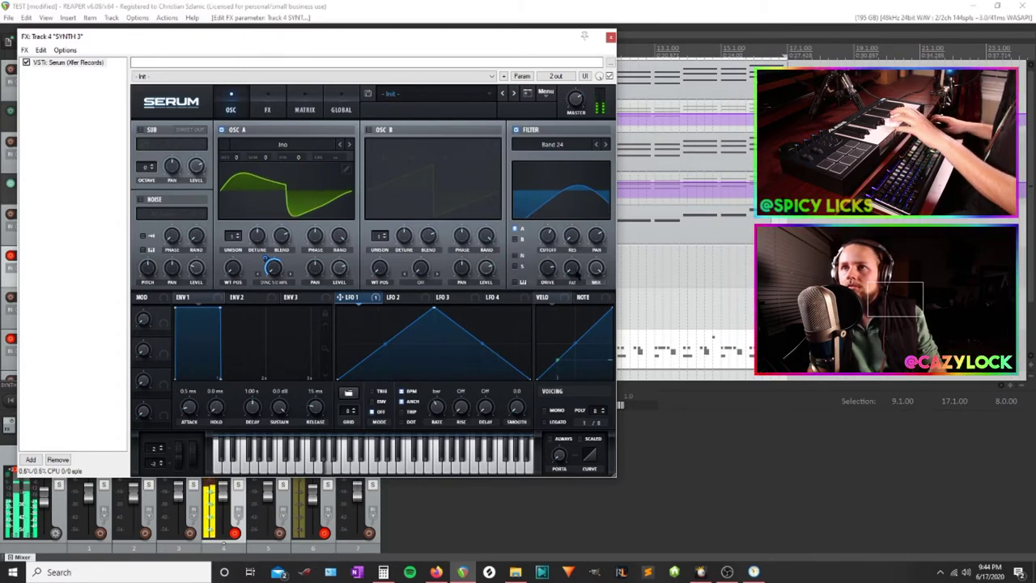
pyautogui.moveTo(576, 272); pyautogui.dragTo(597, 271)
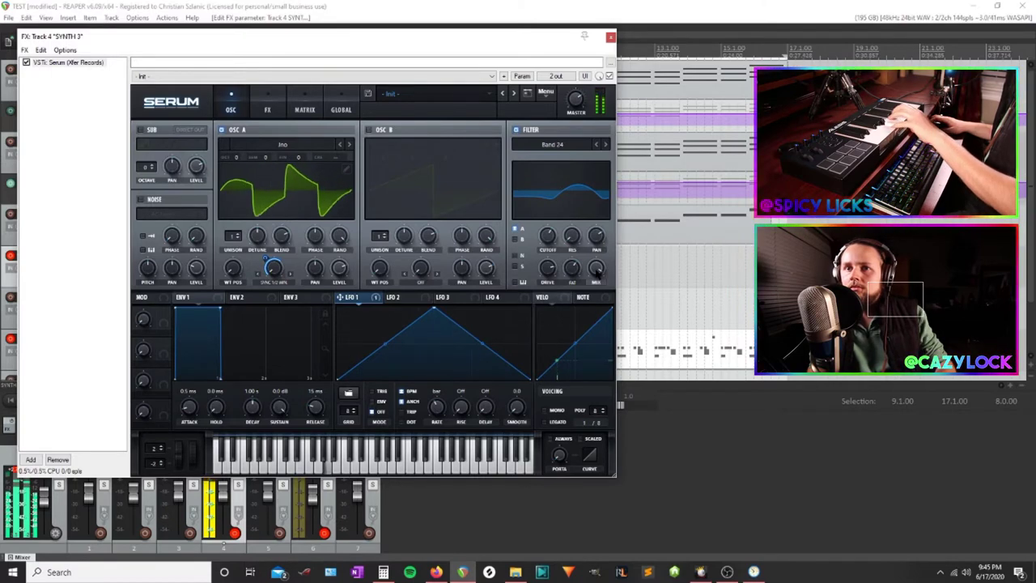
# Move the SYNTH 3 plugin window clear of the track and transport controls, and play the project from bar 1 to try out the new sound
pyautogui.moveTo(414, 34); pyautogui.dragTo(451, 292)
pyautogui.click(33, 413)
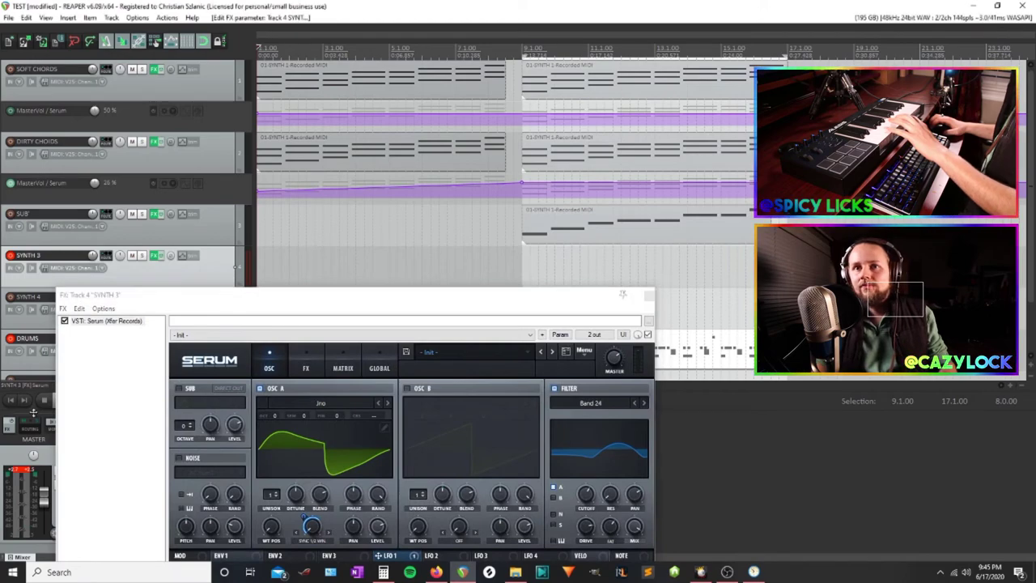
pyautogui.moveTo(326, 296); pyautogui.dragTo(699, 87)
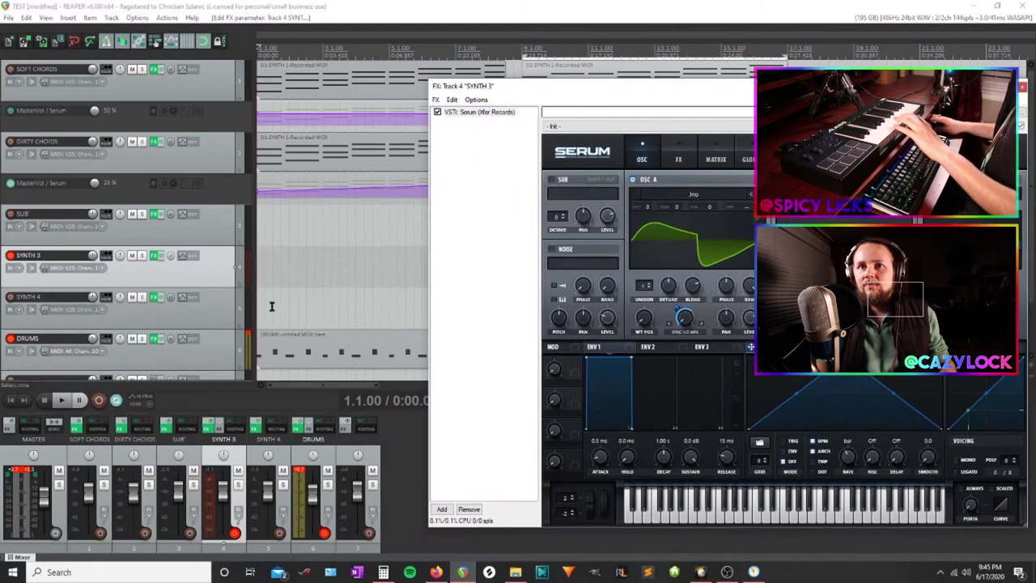
pyautogui.click(64, 401)
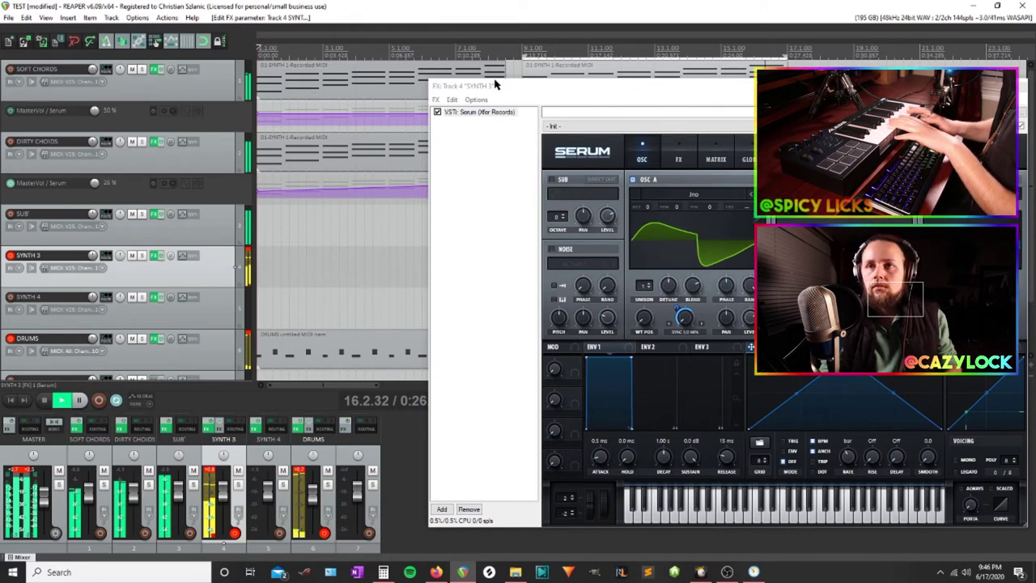
# Stop playback and move the SYNTH 3 plugin window below the tracks to clear the arrangement for recording
pyautogui.press('space')
pyautogui.moveTo(567, 86); pyautogui.dragTo(293, 395)
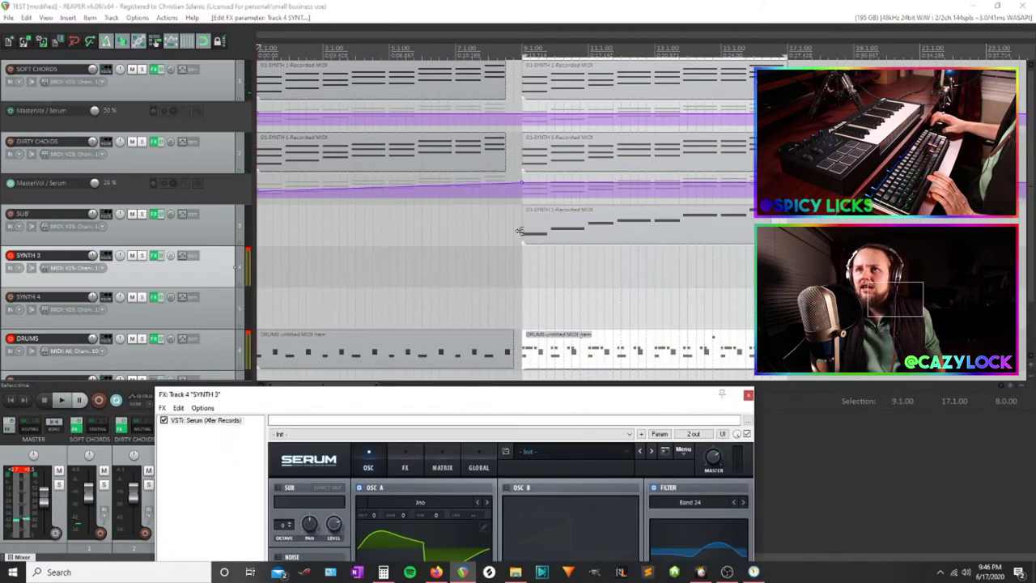
pyautogui.hotkey('ctrl', 'r')
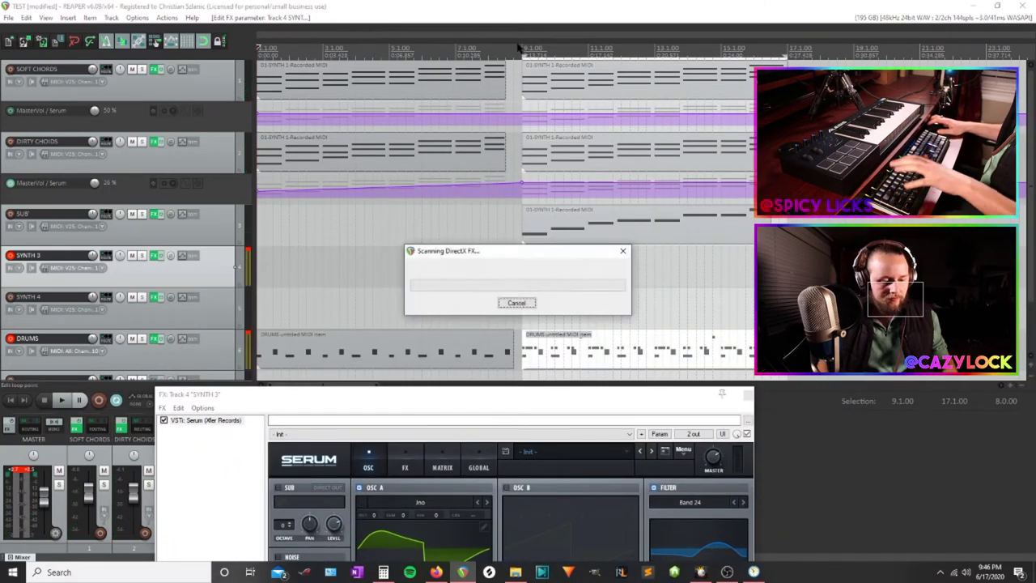
pyautogui.click(354, 84)
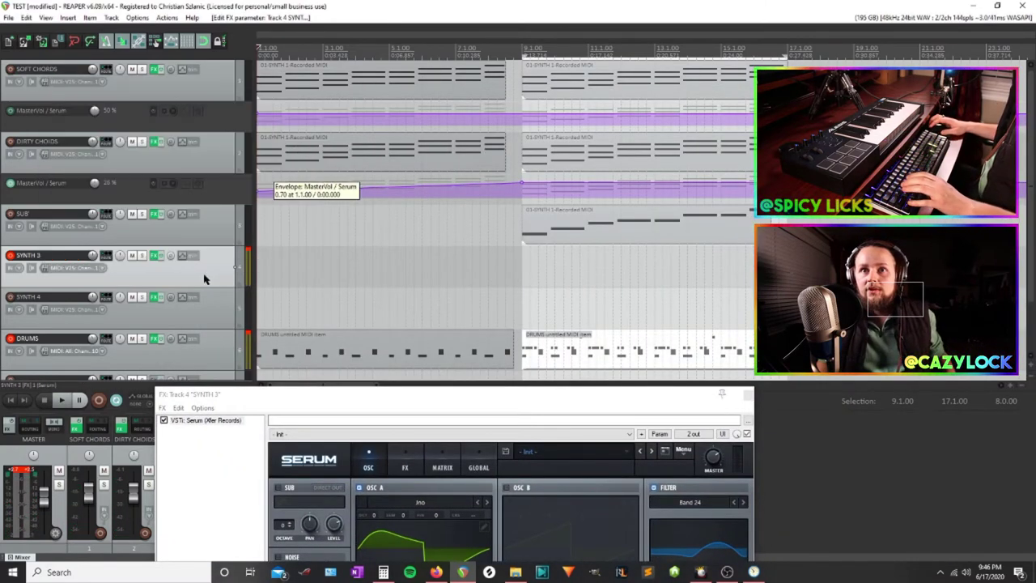
pyautogui.hotkey('ctrl', 'r')
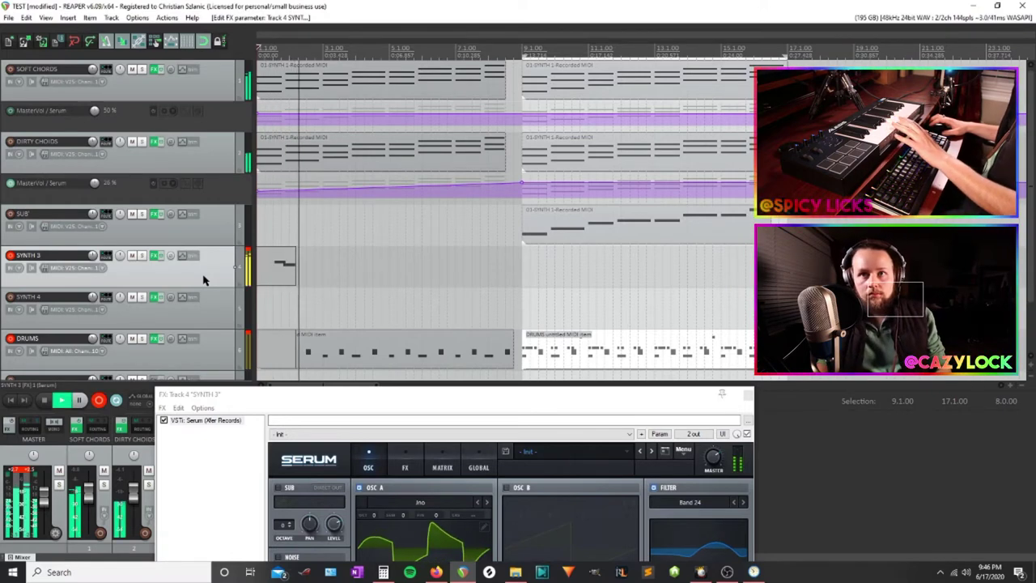
pyautogui.press('space')
pyautogui.hotkey('ctrl', 'z')
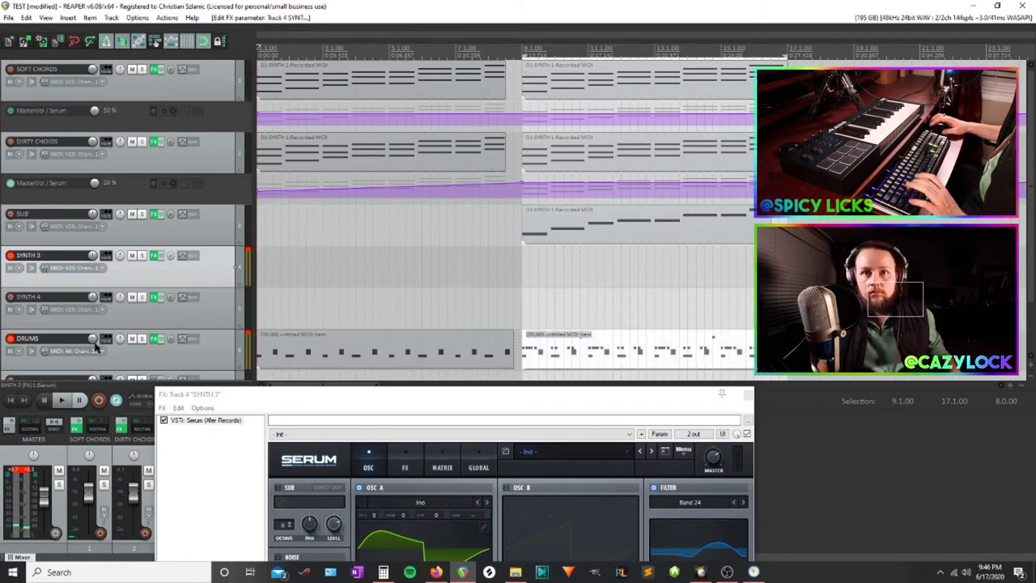
# Disarm the DRUMS track for recording, and record a MIDI melody on SYNTH 3 from bar 1
pyautogui.click(11, 339)
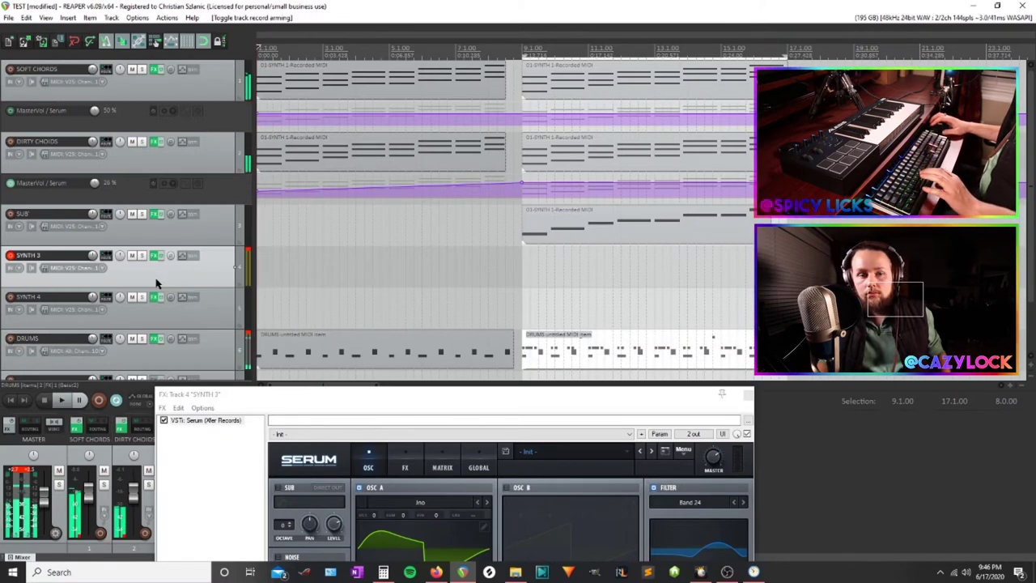
pyautogui.hotkey('ctrl', 'r')
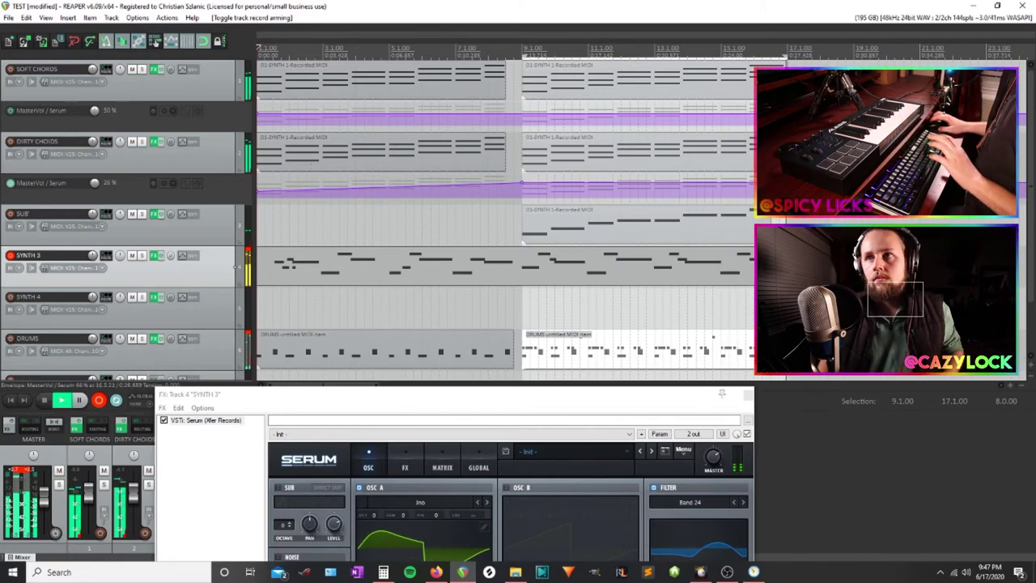
pyautogui.press('space')
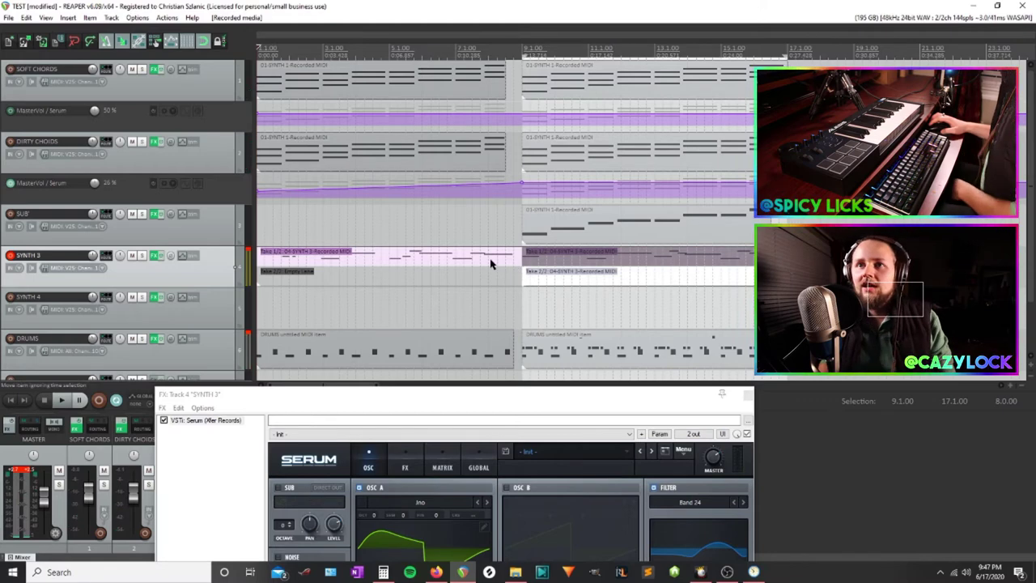
# Delete the recorded SYNTH 3 item before bar 9, and crop the item from bar 9 to its first take
pyautogui.click(490, 263)
pyautogui.press('Delete')
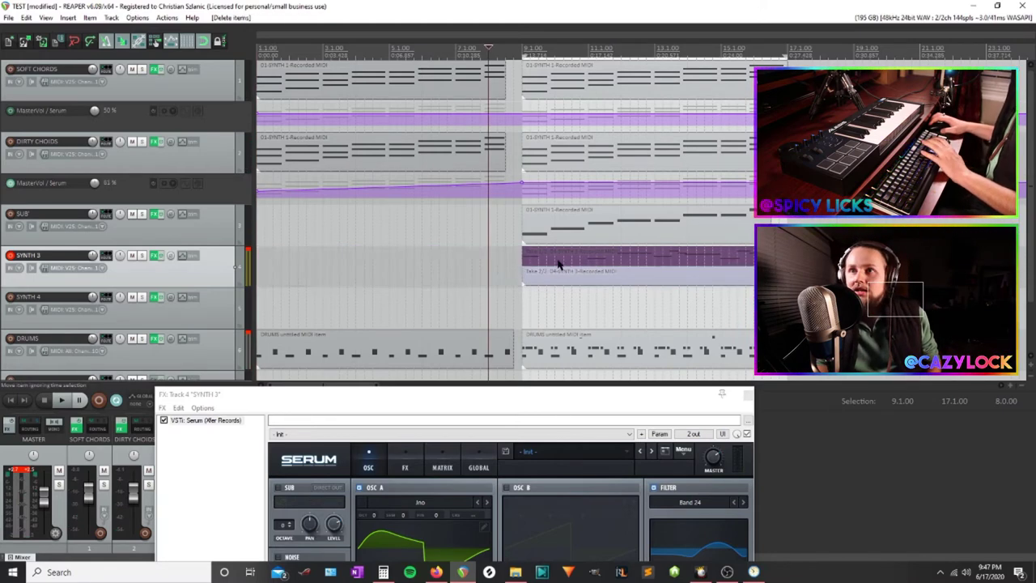
pyautogui.click(558, 263)
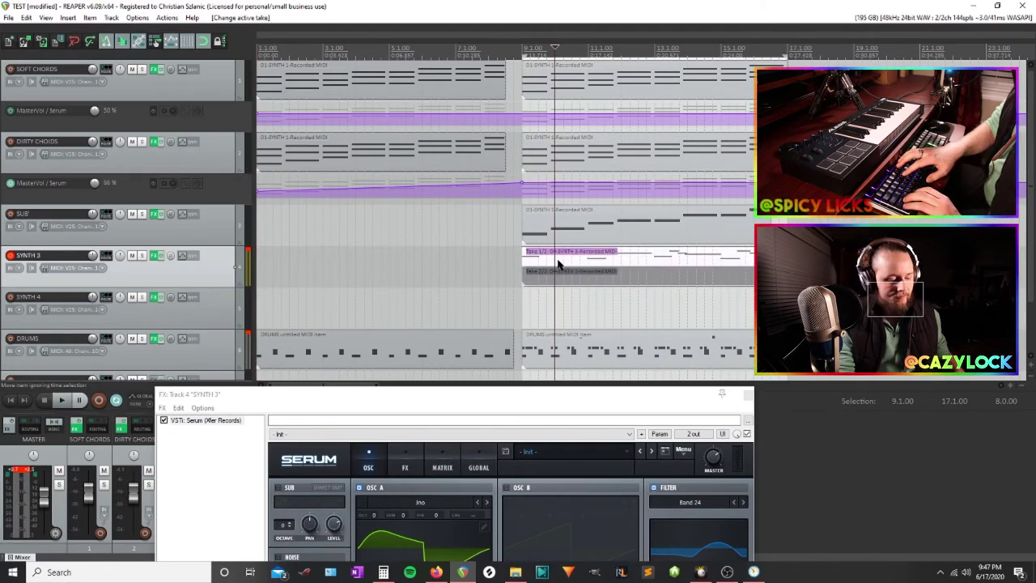
pyautogui.hotkey('alt', 'shift', 'k')
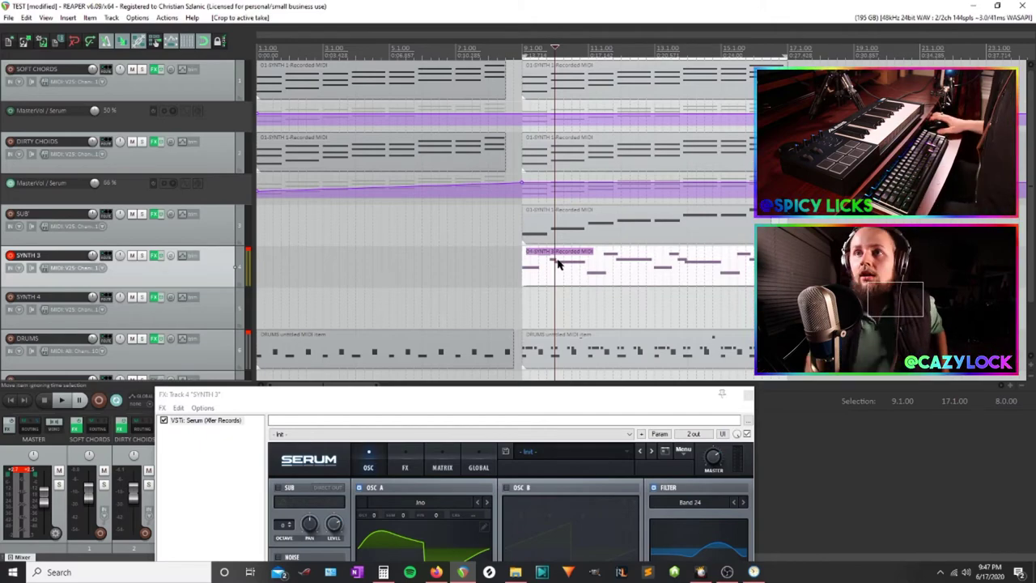
# Open the recorded SYNTH 3 take in the MIDI editor and play it from bar 9 to check the melody
pyautogui.doubleClick(557, 263)
pyautogui.scroll(4, 572, 273)
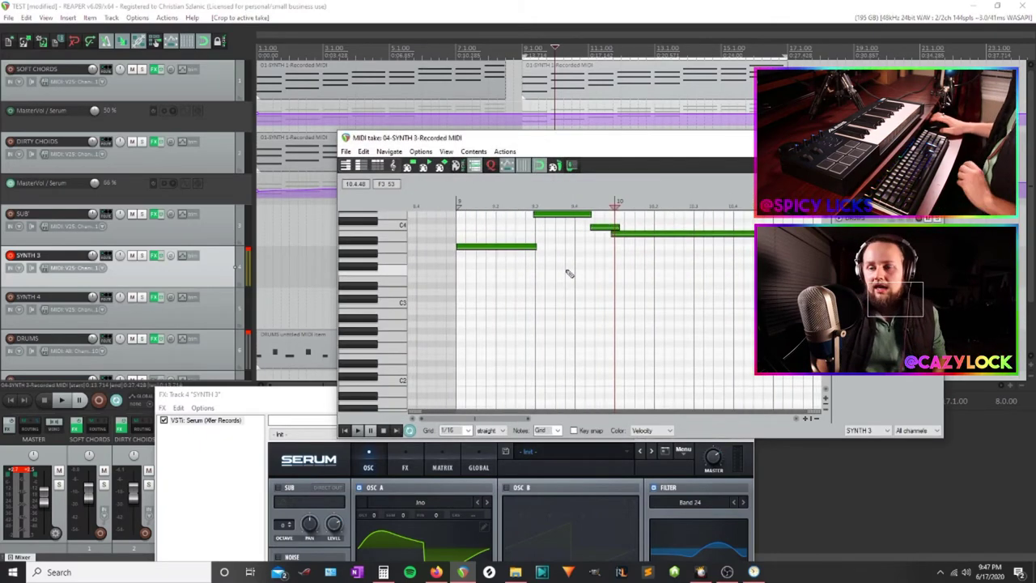
pyautogui.press('space')
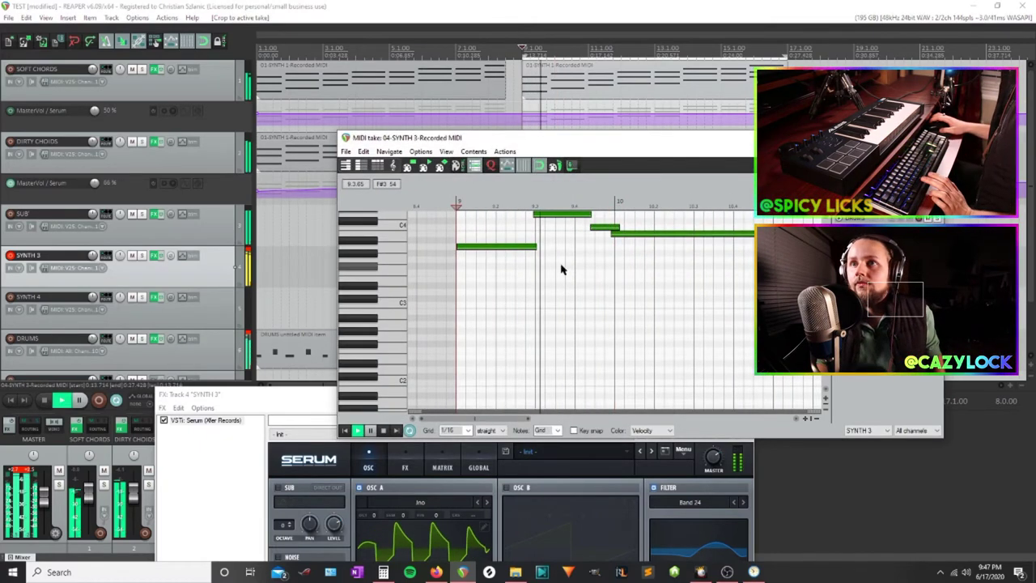
pyautogui.scroll(2, 562, 269)
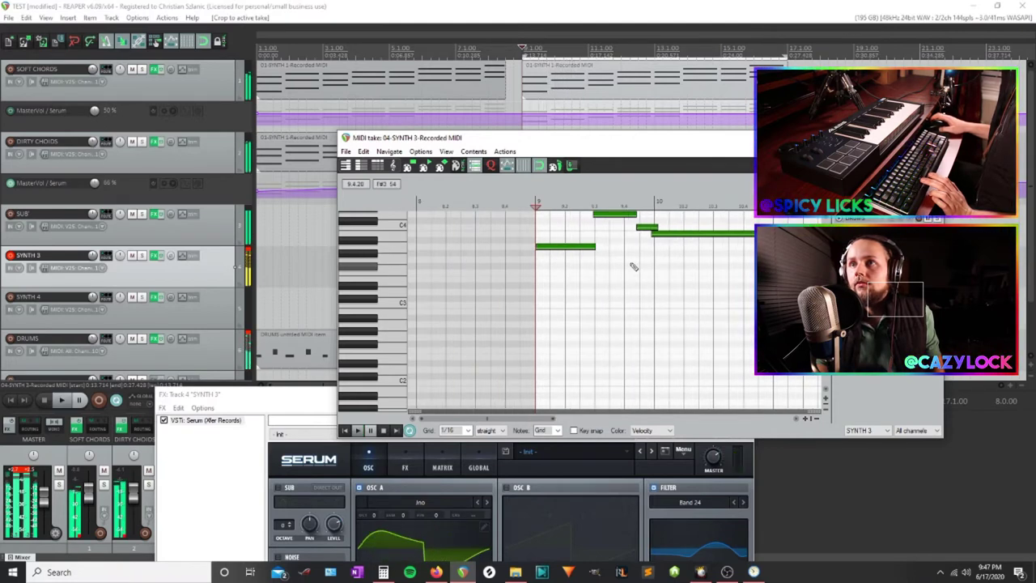
pyautogui.press('space')
# Lower the second melody note of bar 9 to C4 in the SYNTH 3 take
pyautogui.moveTo(625, 263); pyautogui.dragTo(598, 322)
pyautogui.scroll(2, 598, 321)
pyautogui.moveTo(669, 301); pyautogui.dragTo(525, 281)
pyautogui.scroll(2, 526, 280)
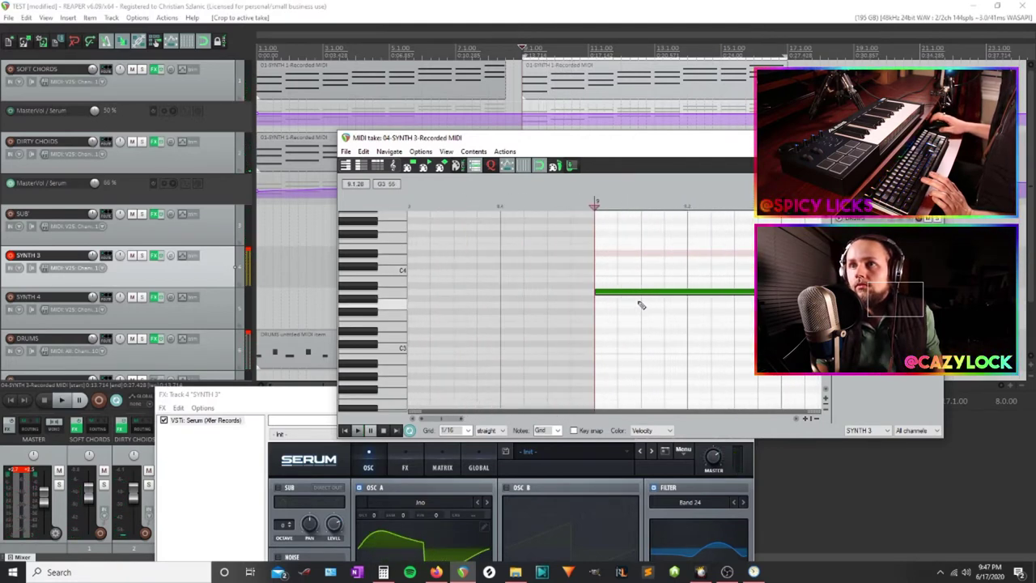
pyautogui.click(631, 296)
pyautogui.doubleClick(631, 296)
pyautogui.moveTo(598, 293)
pyautogui.mouseDown()
pyautogui.moveTo(779, 294)
pyautogui.moveTo(528, 303)
pyautogui.moveTo(543, 275)
pyautogui.moveTo(541, 287)
pyautogui.mouseUp()
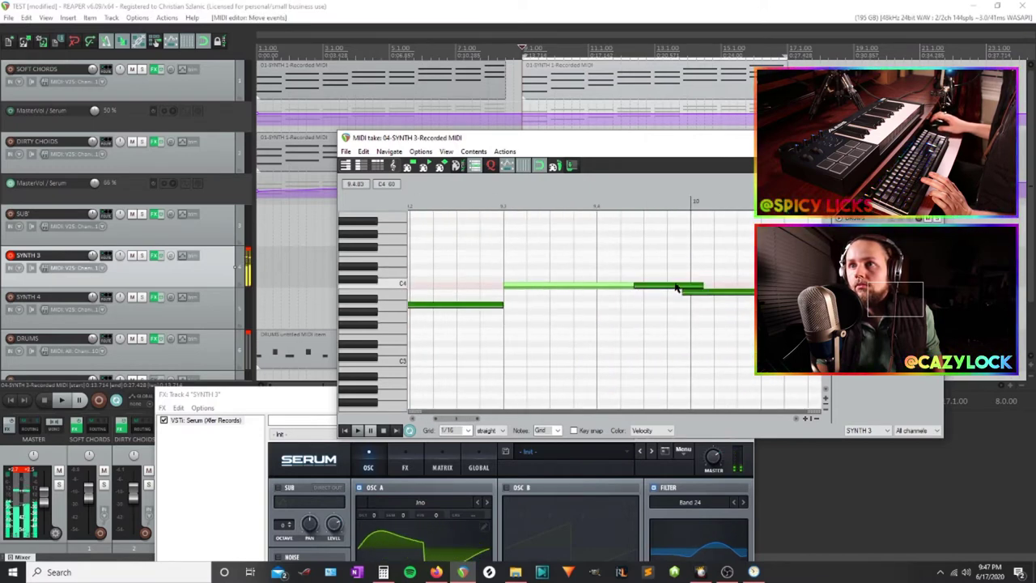
# Insert a short B3 note leading into bar 10, make the following long note A#3 from bar 10, and play the result
pyautogui.moveTo(702, 293)
pyautogui.mouseDown()
pyautogui.moveTo(709, 300)
pyautogui.moveTo(623, 285)
pyautogui.moveTo(681, 295)
pyautogui.mouseUp()
pyautogui.doubleClick(647, 293)
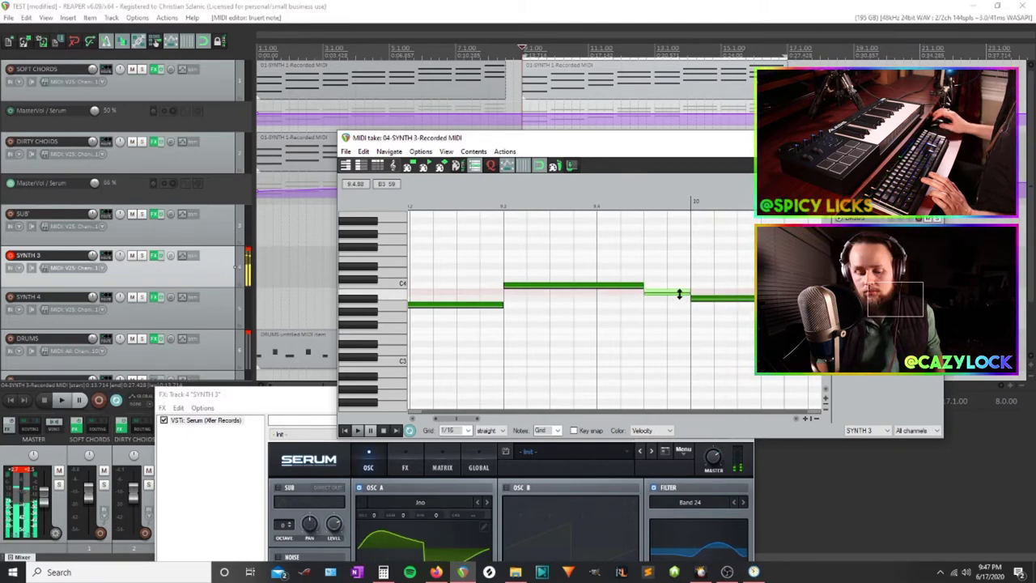
pyautogui.press('space')
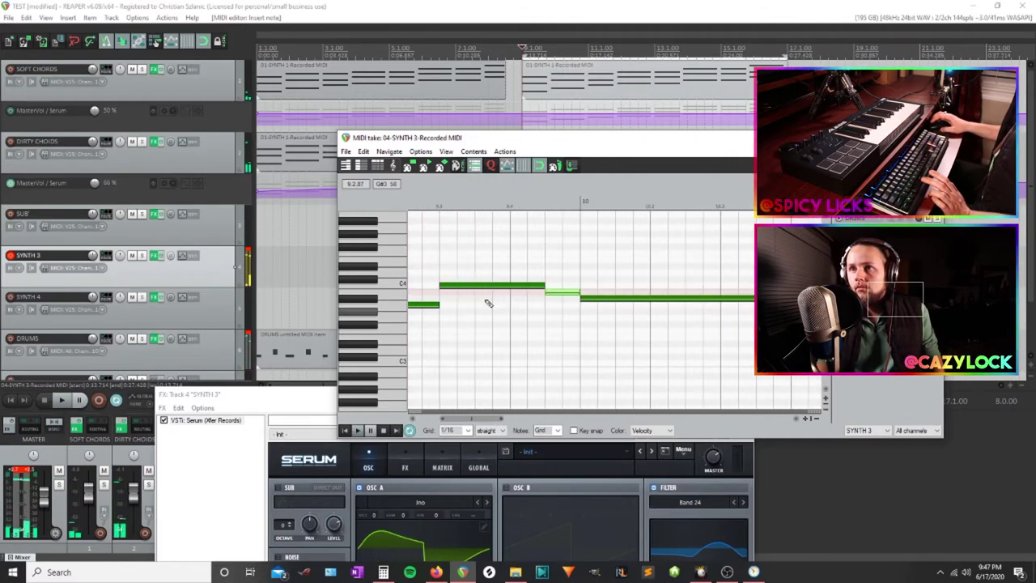
# Move the long note in bar 10 down to G3 starting on 10.2, with the preceding B3 note extended to meet it
pyautogui.click(627, 301)
pyautogui.moveTo(696, 305); pyautogui.dragTo(476, 325)
pyautogui.press('space')
pyautogui.scroll(-1, 621, 349)
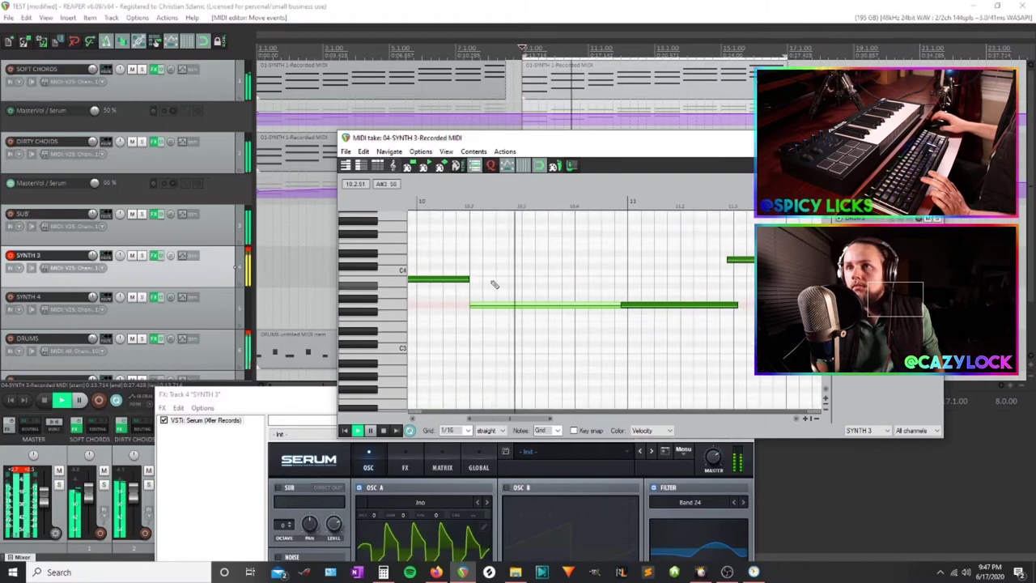
# Extend the B3 note through bar 10 up to 11.1, deleting the overlapping G3 note and starting the next G3 note on 11.1
pyautogui.moveTo(469, 279); pyautogui.dragTo(548, 279)
pyautogui.press('space')
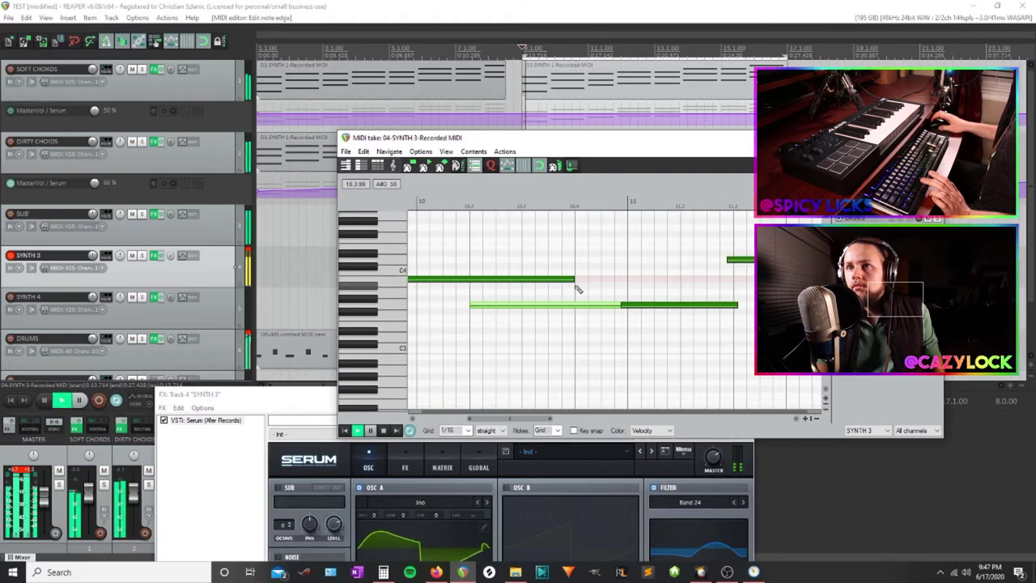
pyautogui.scroll(-1, 594, 317)
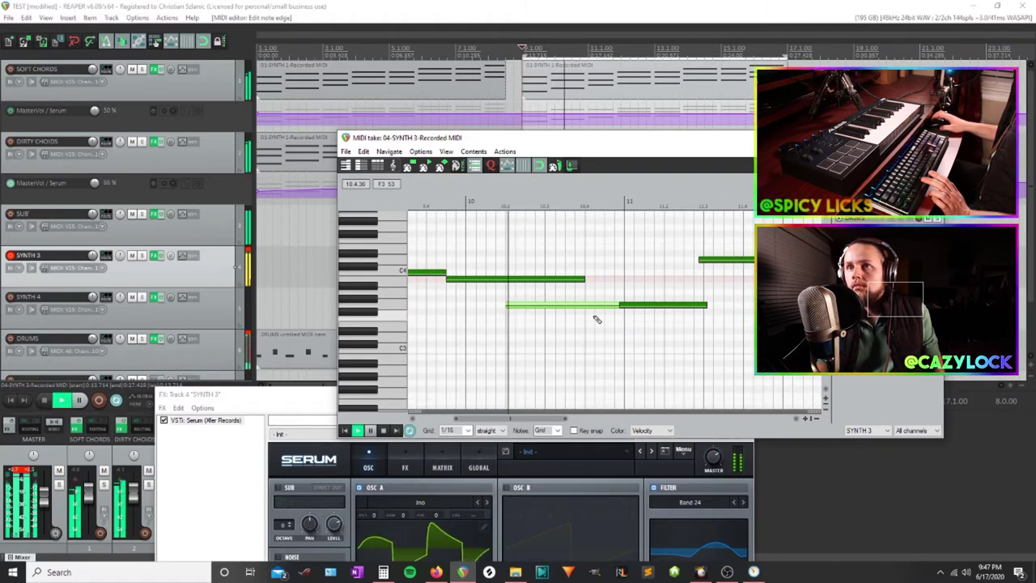
pyautogui.press('space')
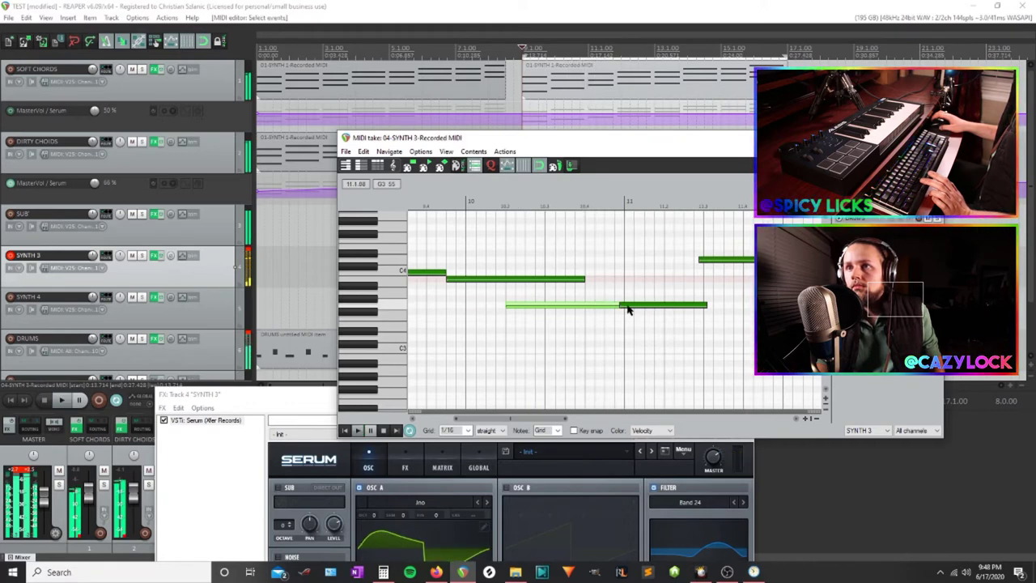
pyautogui.moveTo(626, 306); pyautogui.dragTo(633, 308)
pyautogui.doubleClick(603, 305)
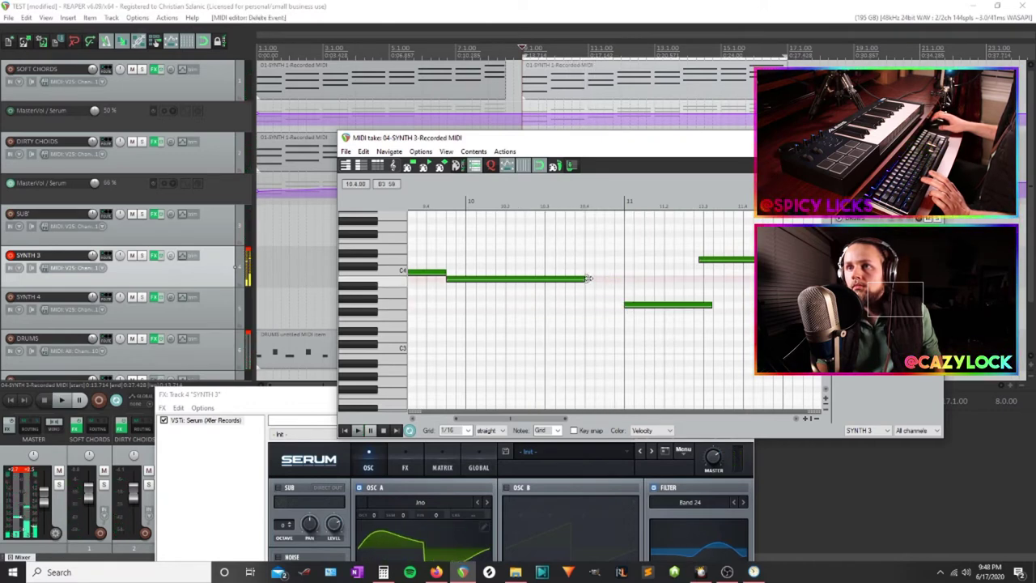
pyautogui.click(633, 304)
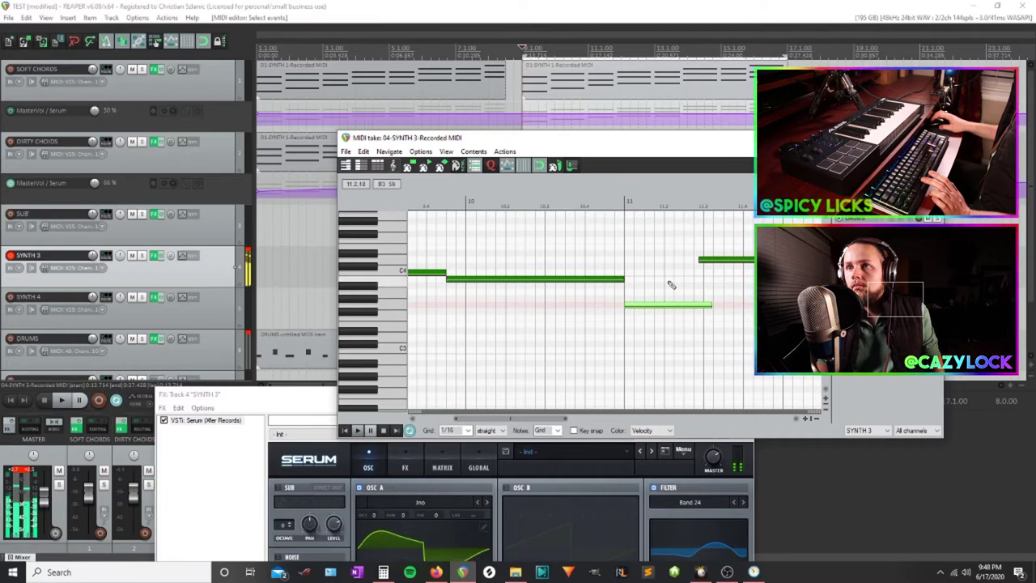
# Align the notes in bars 11 and 12 end to end, with D4 starting on 11.3 where G3 ends and C4 following directly
pyautogui.hscroll(-2, 728, 290)
pyautogui.hscroll(3, 753, 295)
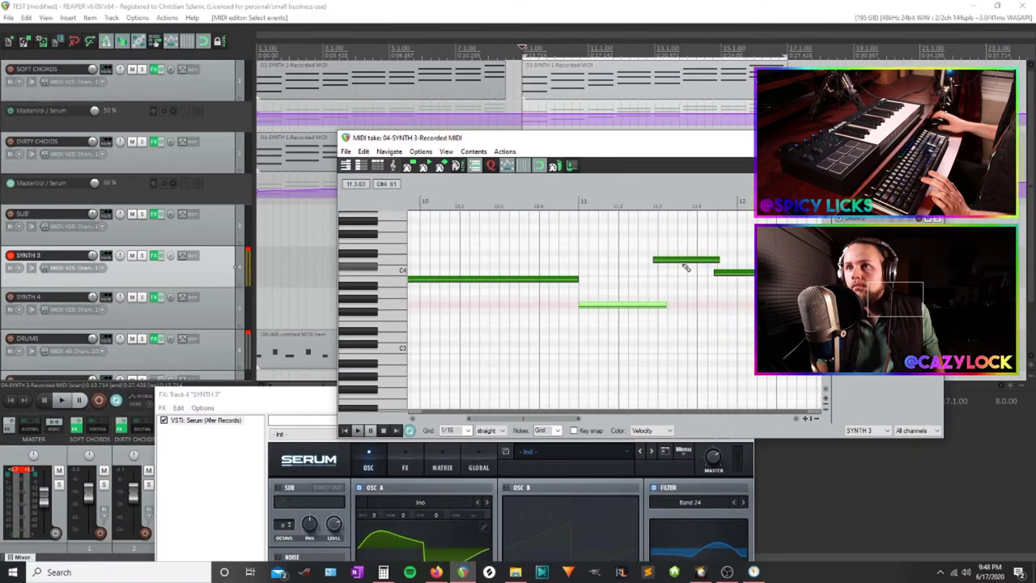
pyautogui.moveTo(678, 264); pyautogui.dragTo(686, 265)
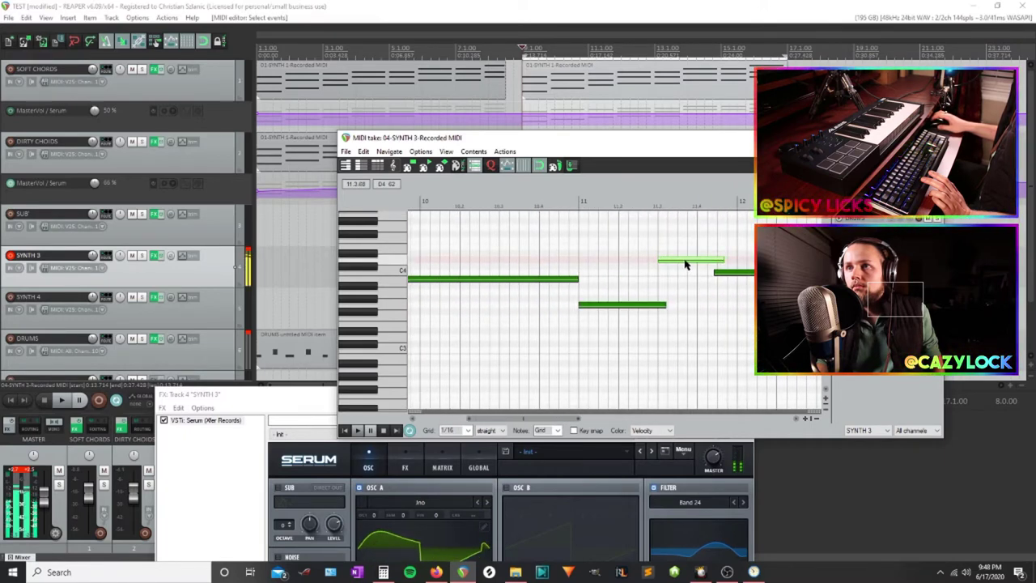
pyautogui.moveTo(666, 305); pyautogui.dragTo(657, 305)
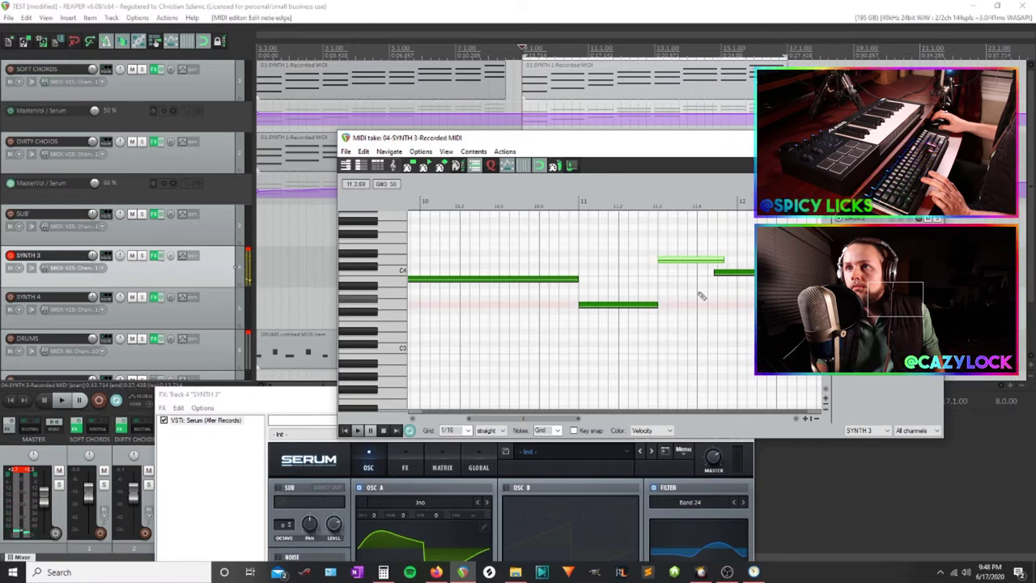
pyautogui.moveTo(722, 260); pyautogui.dragTo(500, 301)
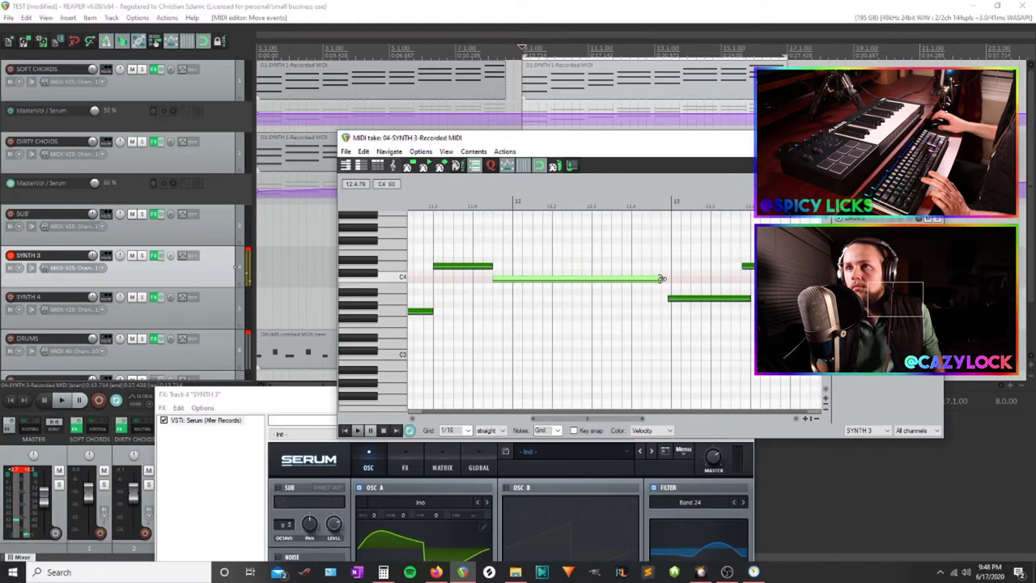
# Delete the A3 note at bar 13 and select all remaining notes after it for removal
pyautogui.doubleClick(693, 300)
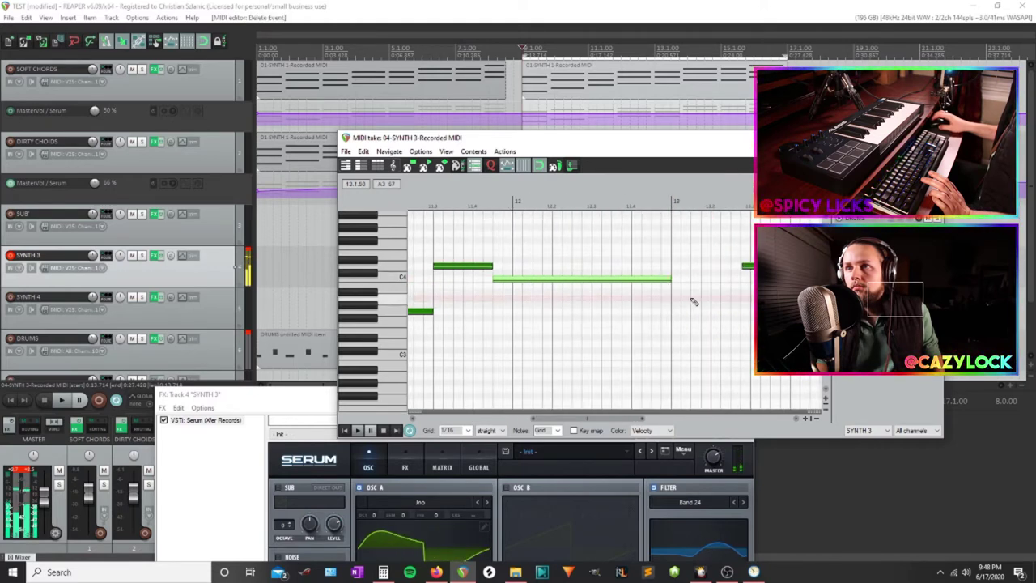
pyautogui.scroll(-3, 694, 300)
pyautogui.scroll(-3, 713, 300)
pyautogui.moveTo(722, 235); pyautogui.dragTo(699, 216)
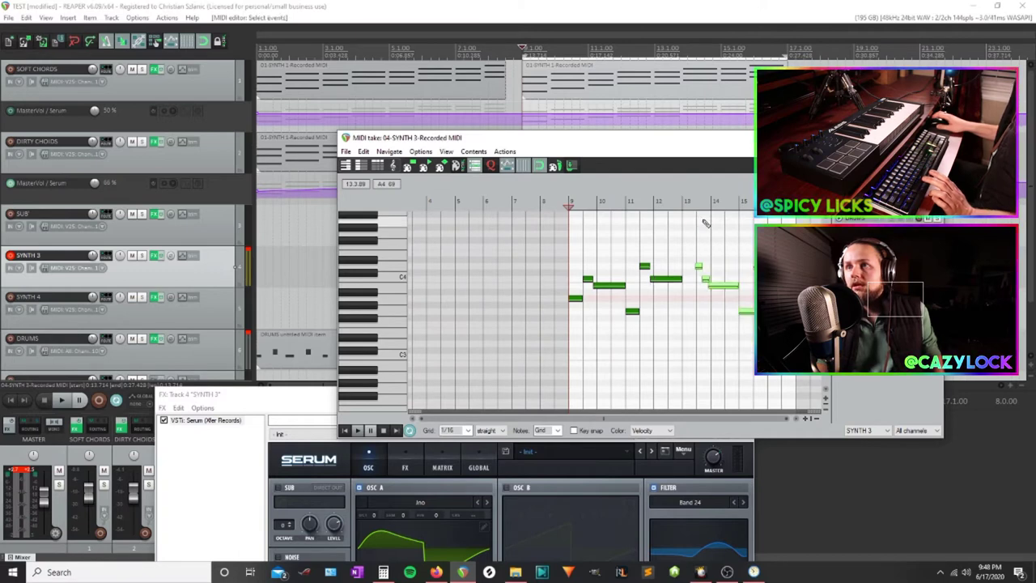
# Copy the edited notes from bars 9 to 12 and paste them at bar 13
pyautogui.press('space')
pyautogui.moveTo(651, 353); pyautogui.dragTo(566, 235)
pyautogui.moveTo(687, 338); pyautogui.dragTo(559, 234)
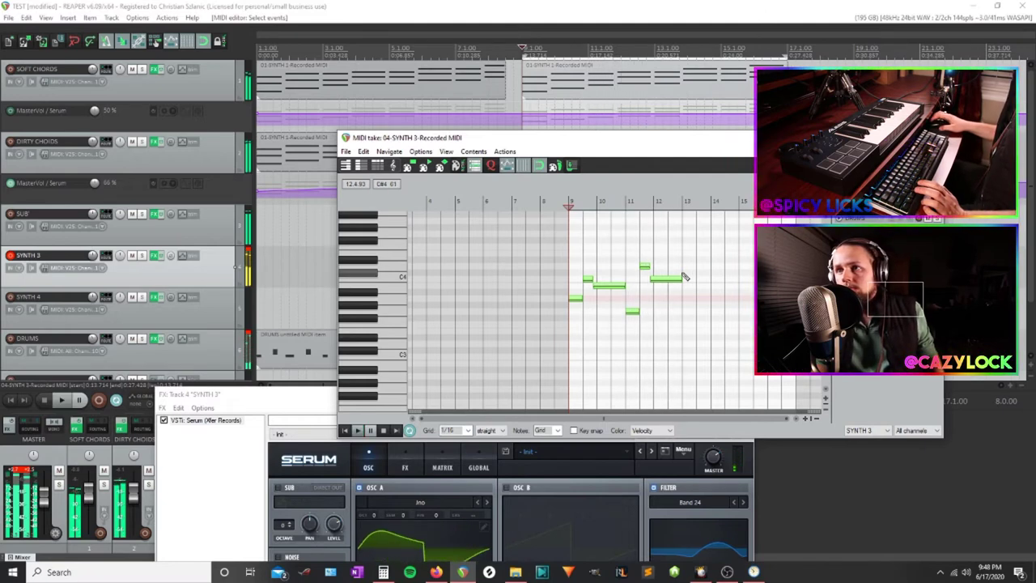
pyautogui.press('space')
pyautogui.hotkey('ctrl', 'v')
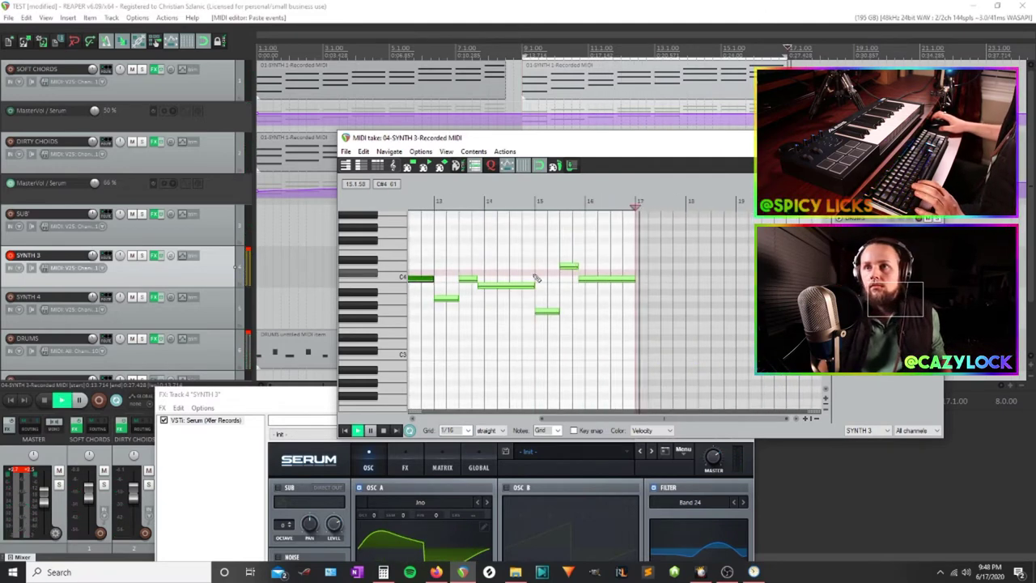
# Insert an E4 note from 14.3 to bar 15, trim the B3 note to end at 14.3, and audition the change
pyautogui.scroll(3, 620, 277)
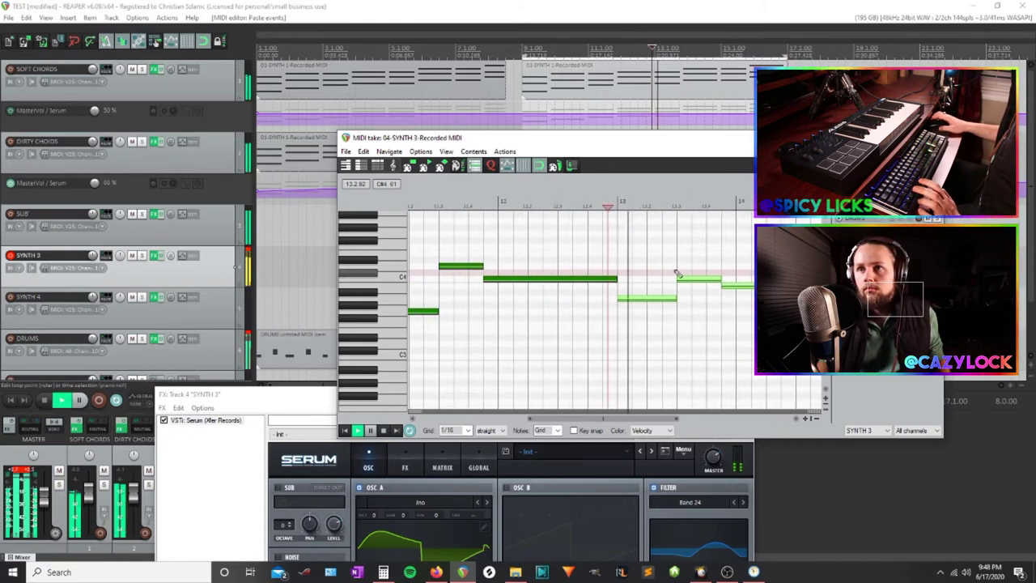
pyautogui.scroll(-3, 679, 275)
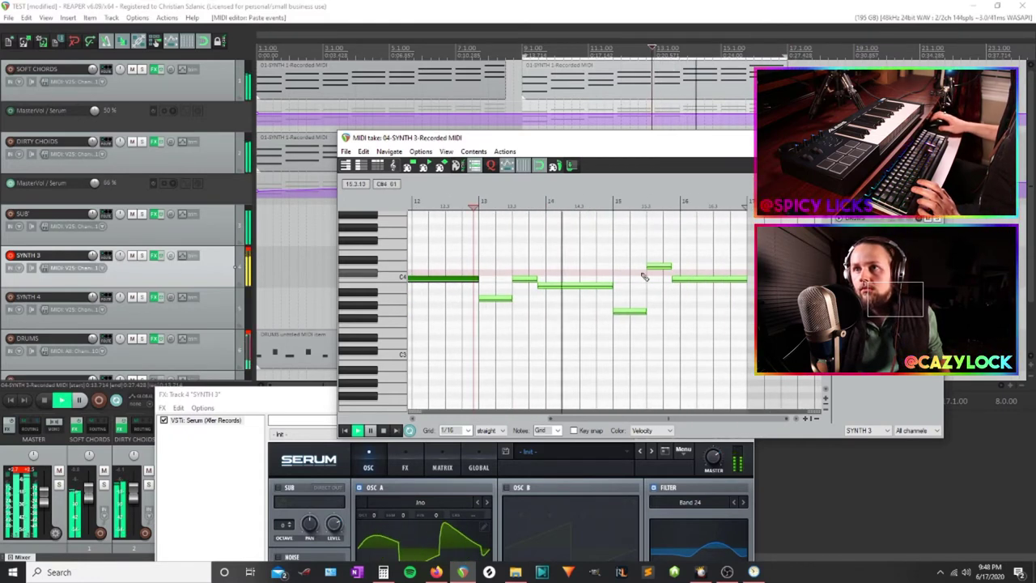
pyautogui.click(587, 265)
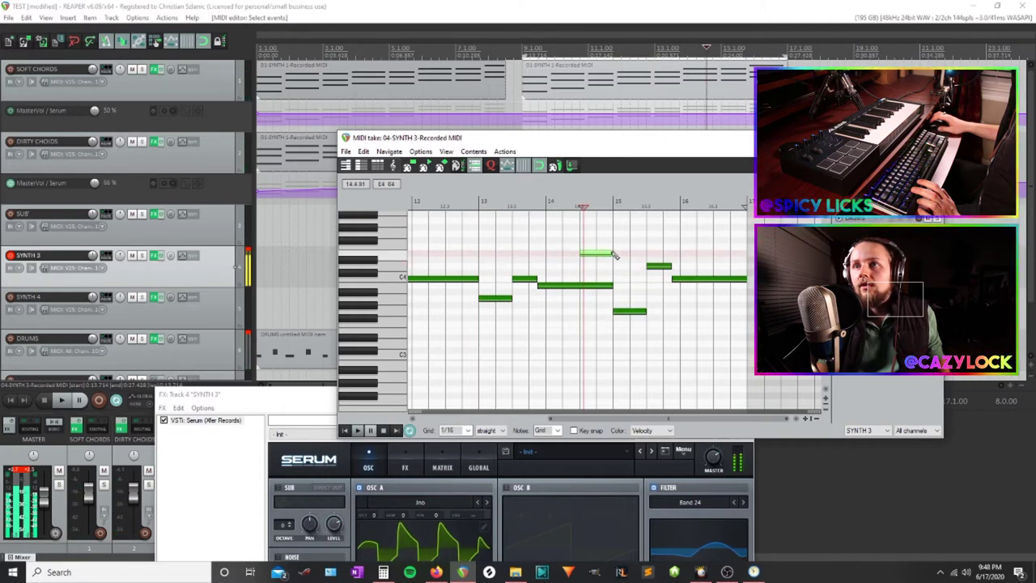
pyautogui.moveTo(615, 255); pyautogui.dragTo(615, 255)
pyautogui.moveTo(581, 285); pyautogui.dragTo(580, 285)
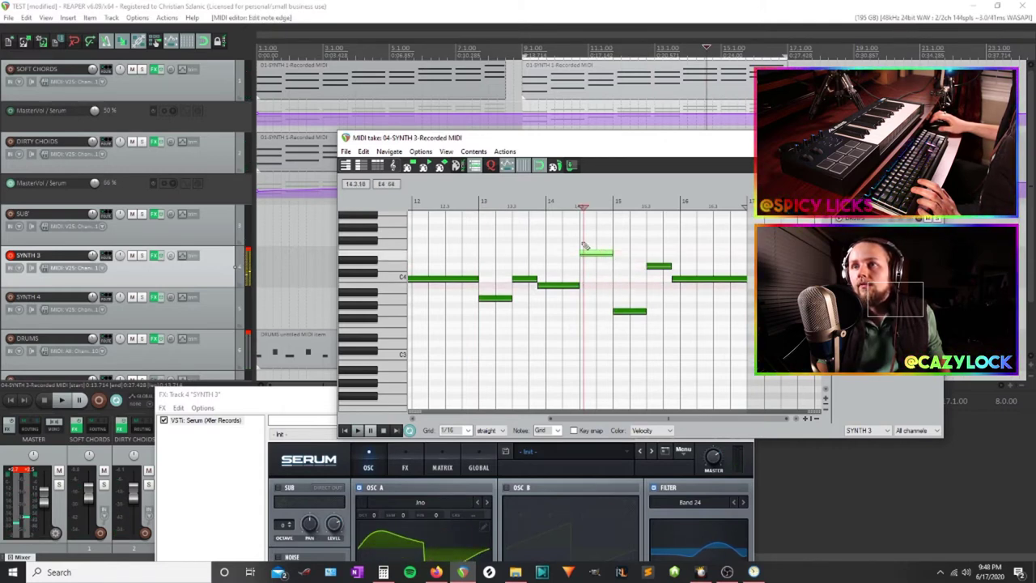
pyautogui.click(532, 202)
pyautogui.press('space')
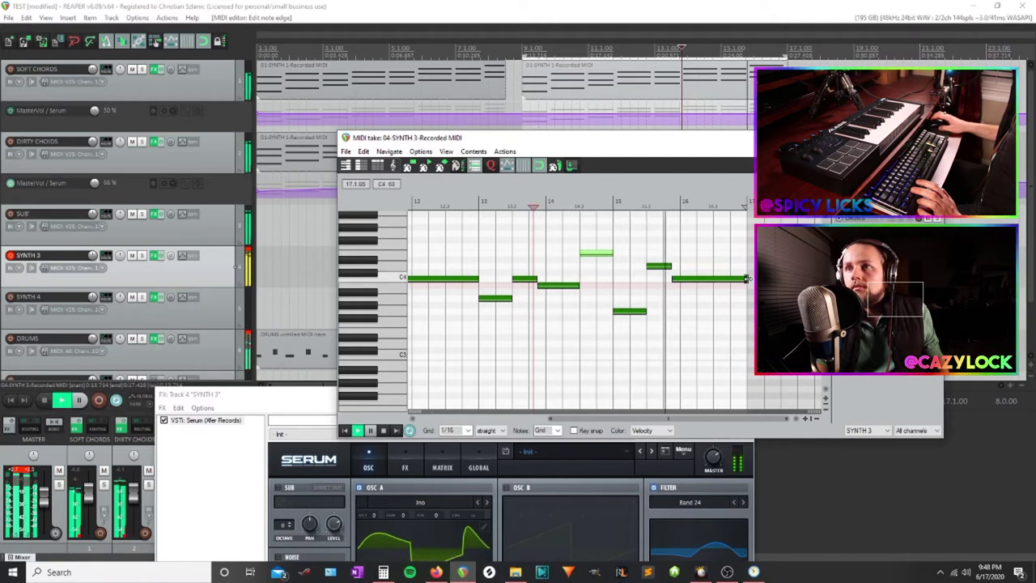
# Shorten the final C4 note to halfway through beat 16.2 and add 1/16 C4 notes at 16.3, 16.4 and halfway through 16.4
pyautogui.press('space')
pyautogui.moveTo(744, 279); pyautogui.dragTo(726, 279)
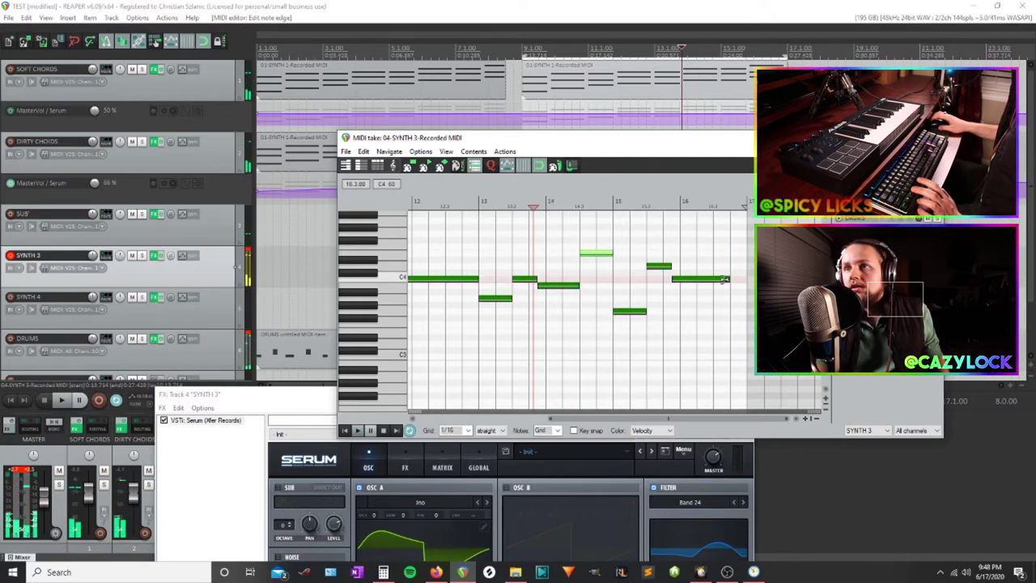
pyautogui.scroll(5, 717, 295)
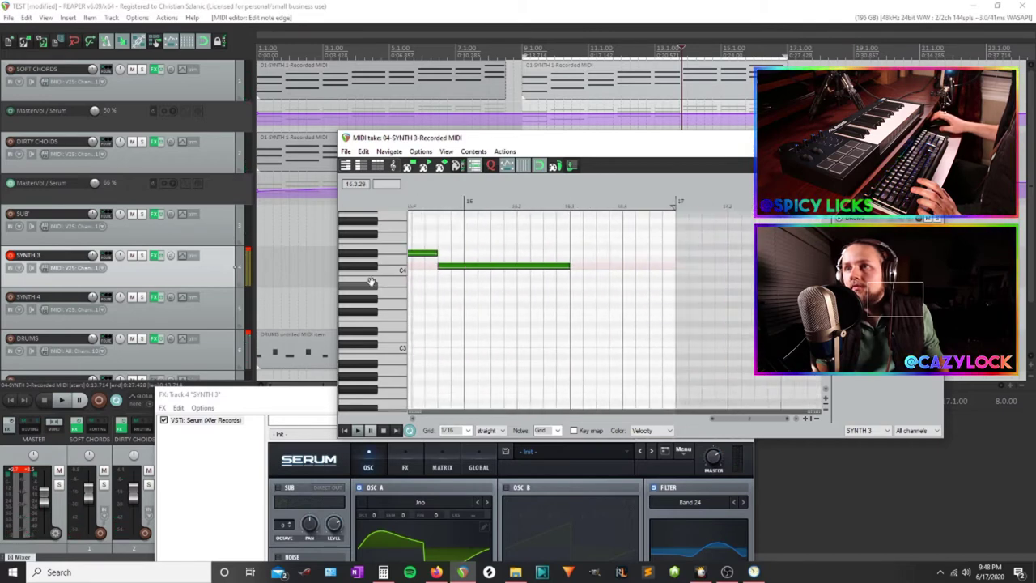
pyautogui.moveTo(653, 287); pyautogui.dragTo(651, 318)
pyautogui.click(697, 298)
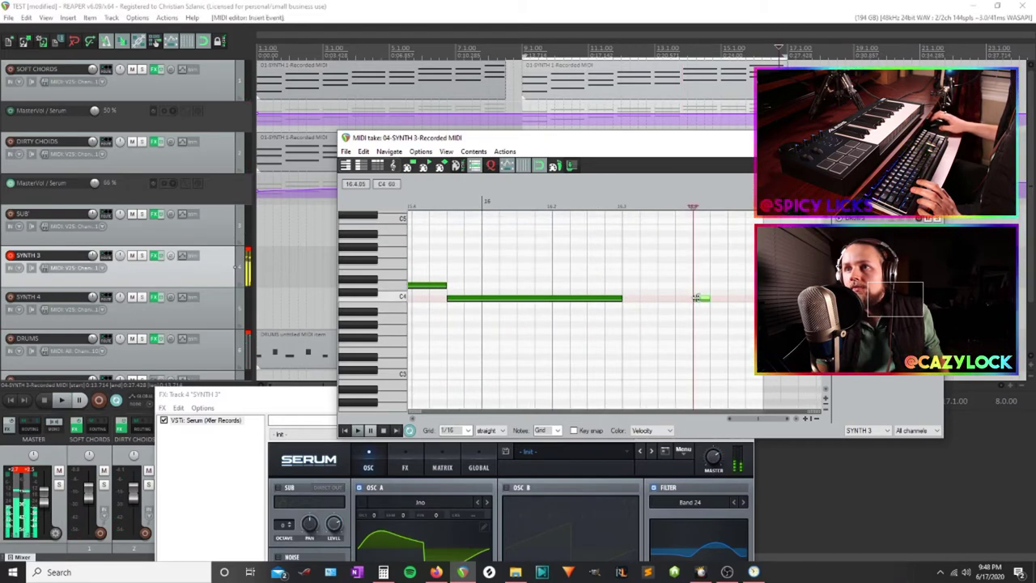
pyautogui.click(736, 301)
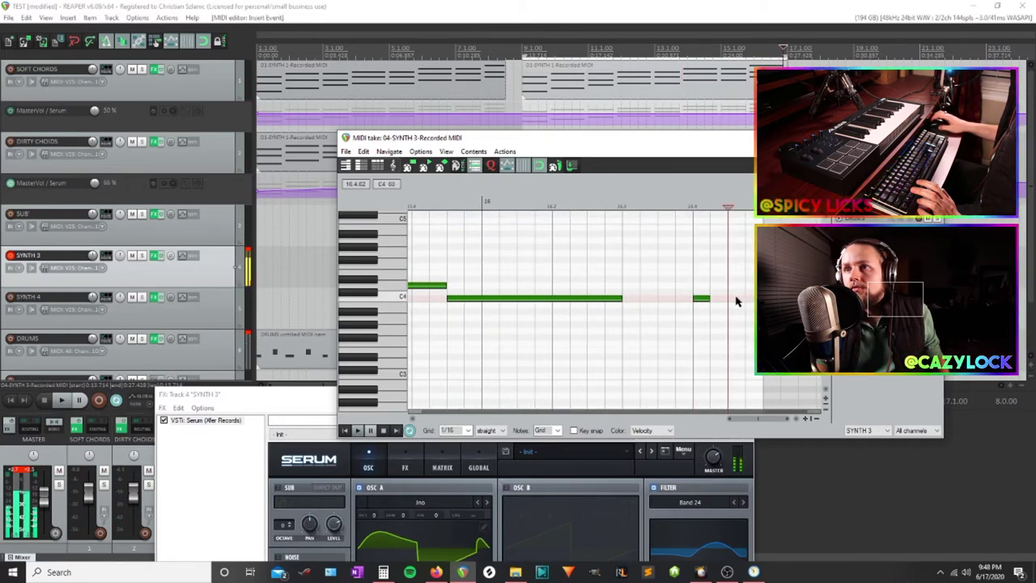
pyautogui.click(631, 299)
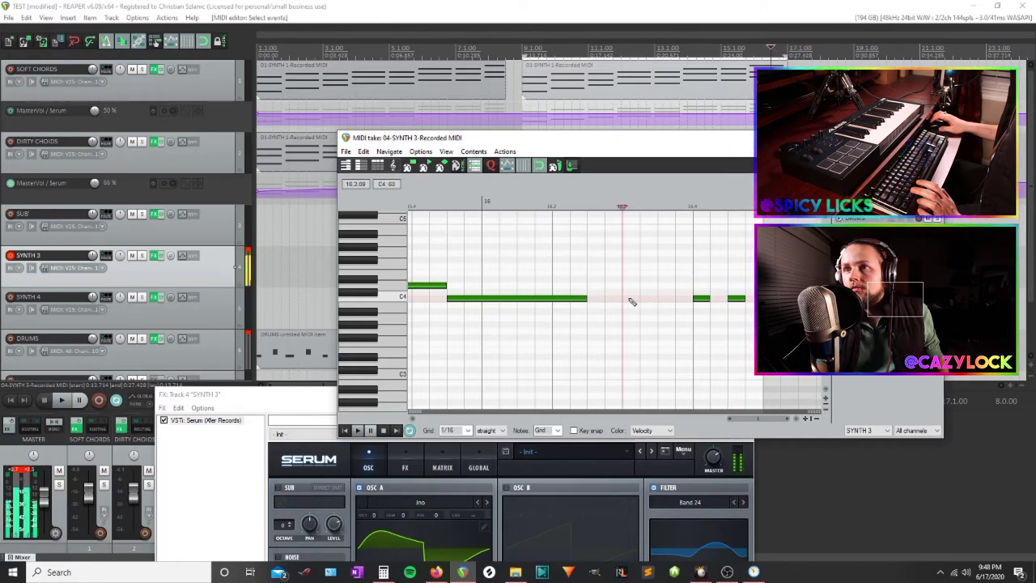
# Play back from the end of bar 15 to check the timing of the short C4 notes in bar 16
pyautogui.click(431, 201)
pyautogui.press('space')
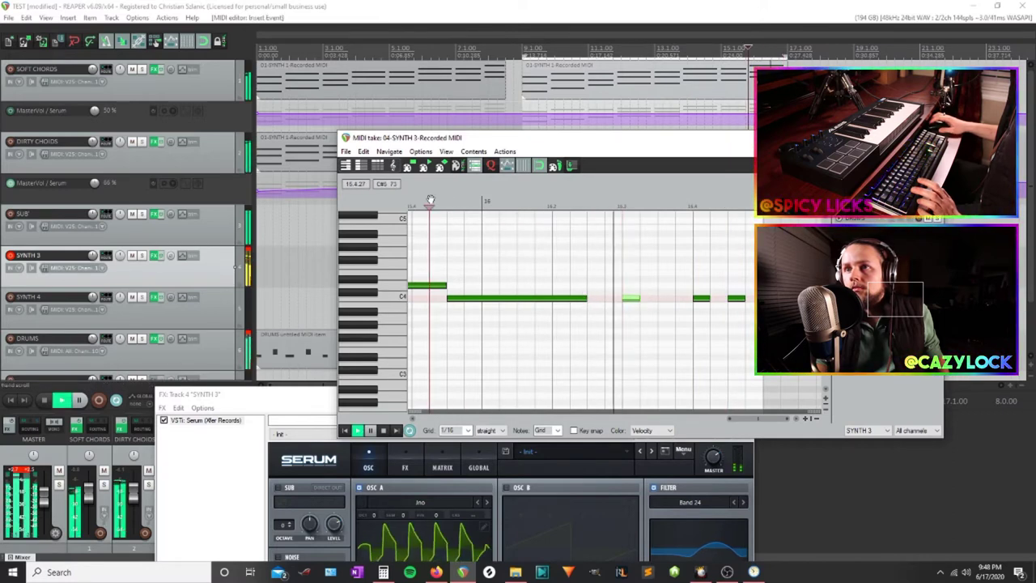
pyautogui.press('space')
pyautogui.scroll(-3, 596, 300)
pyautogui.press('space')
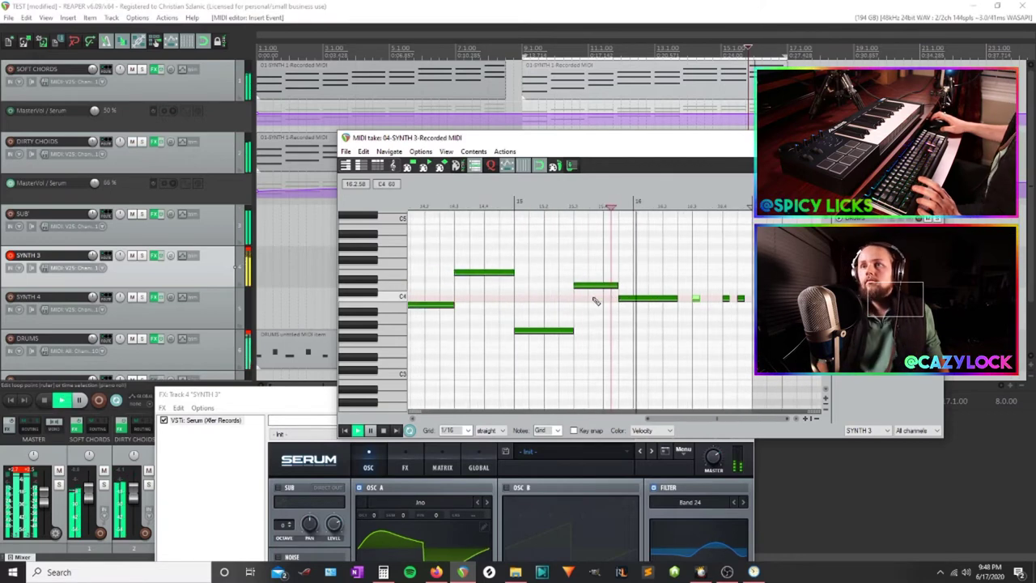
pyautogui.scroll(3, 650, 308)
pyautogui.moveTo(725, 309); pyautogui.dragTo(430, 302)
pyautogui.scroll(3, 558, 312)
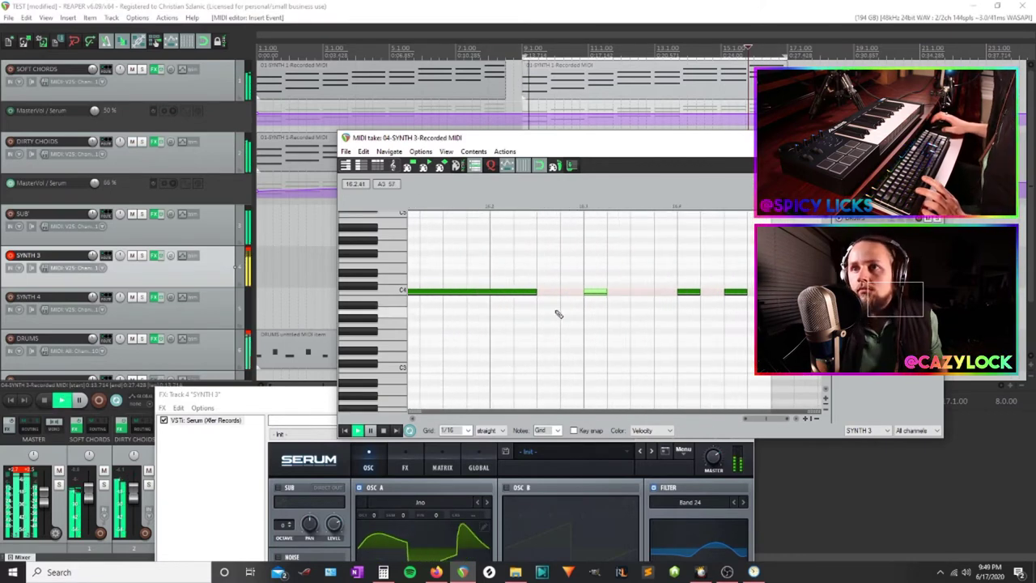
pyautogui.press('space')
# Lengthen the C4 note at 16.3 to half a beat and audition it
pyautogui.moveTo(607, 295); pyautogui.dragTo(625, 294)
pyautogui.press('space')
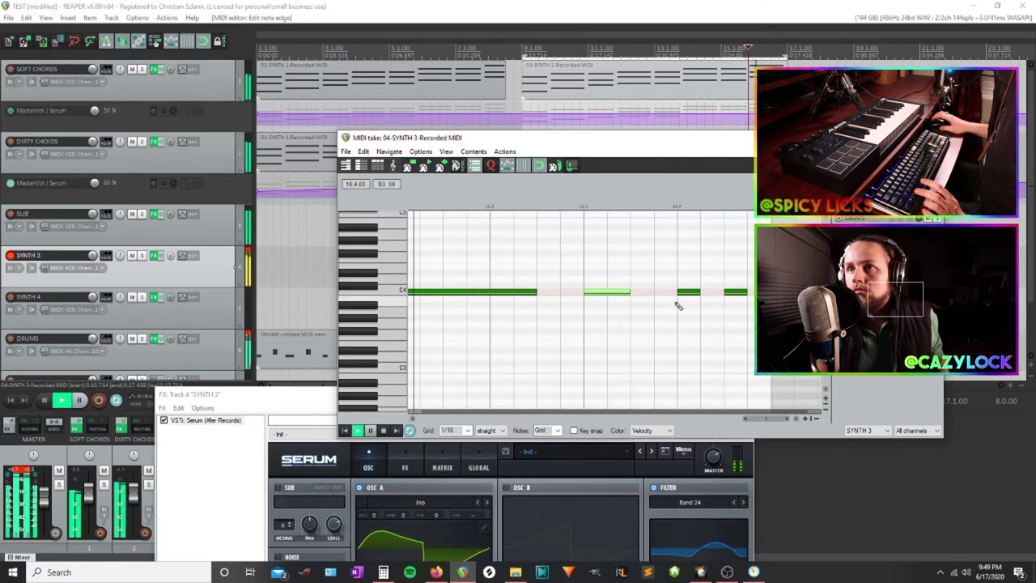
pyautogui.press('space')
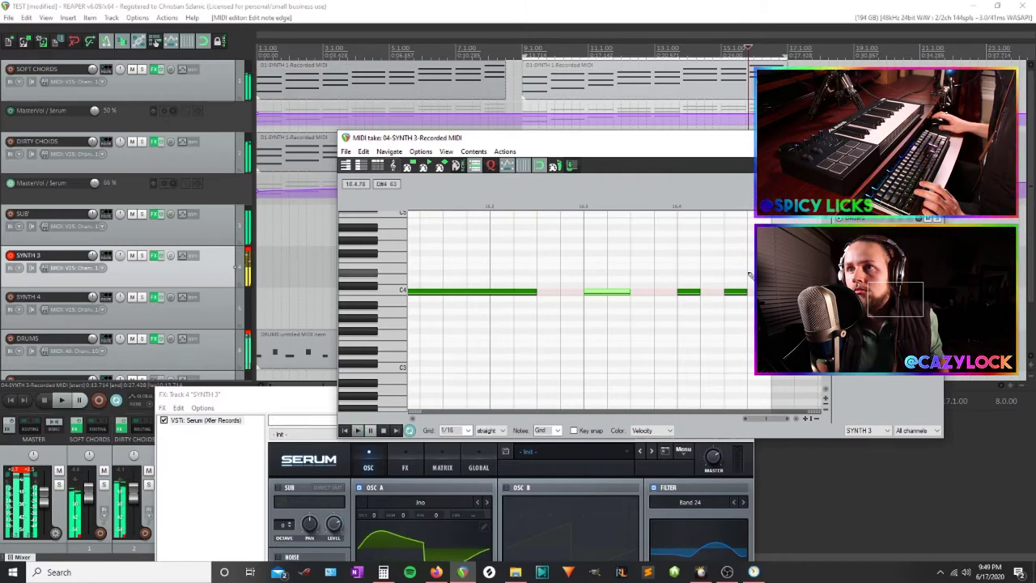
# Set the grid to 1/32, lengthen the last two C4 notes by one grid step each, and play back the ending
pyautogui.scroll(1, 701, 291)
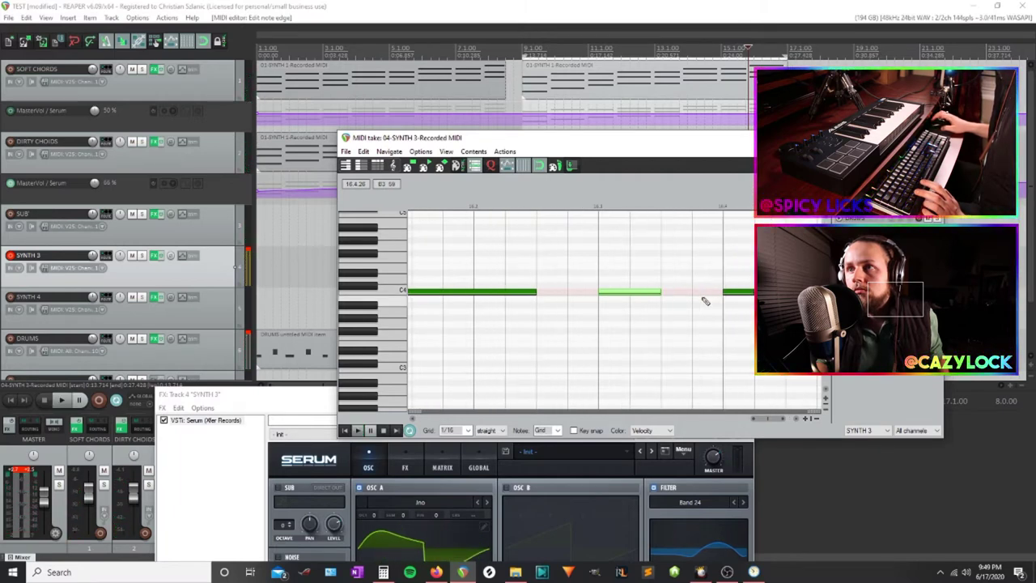
pyautogui.click(467, 432)
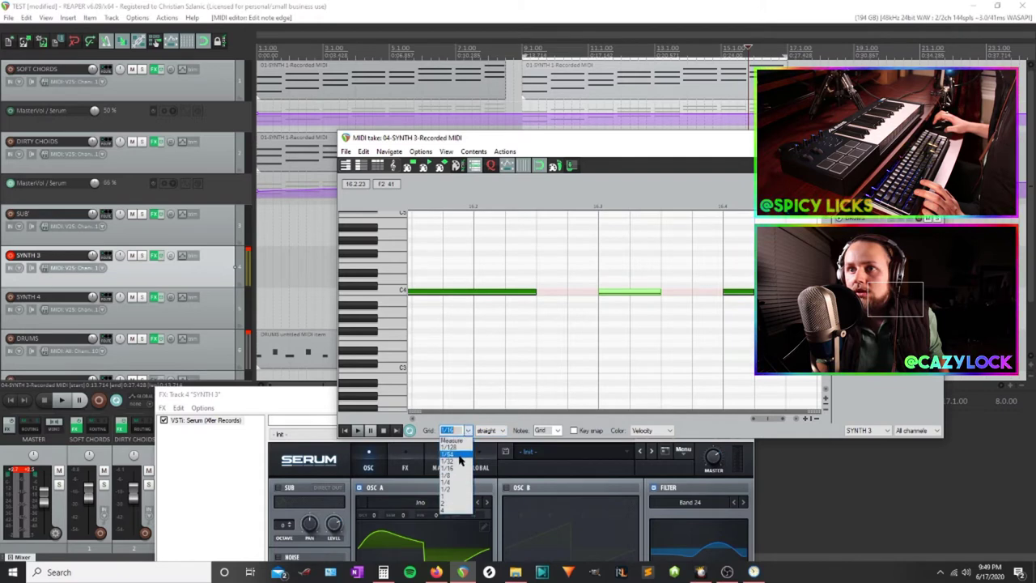
pyautogui.click(458, 459)
pyautogui.moveTo(668, 322); pyautogui.dragTo(578, 315)
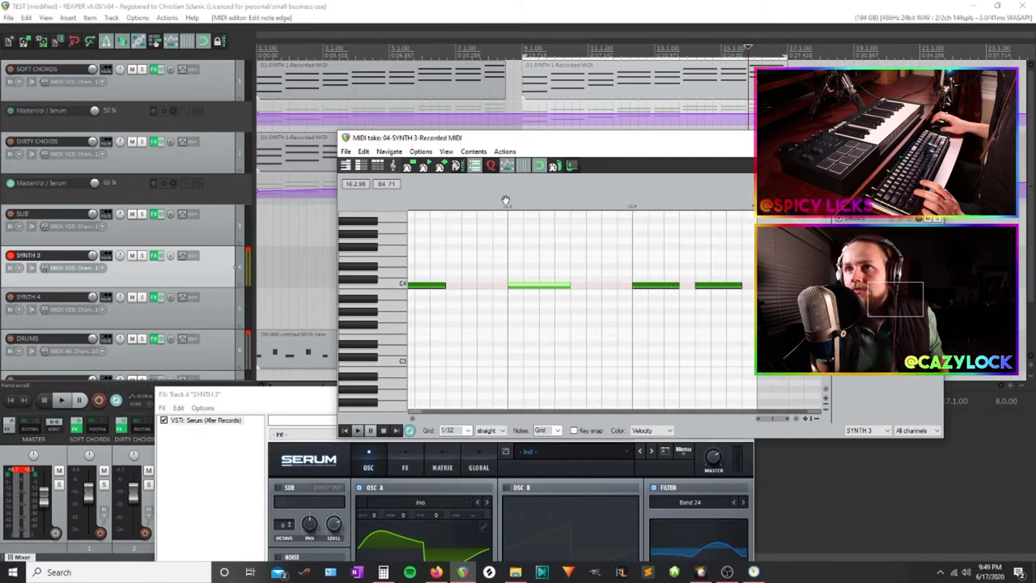
pyautogui.press('space')
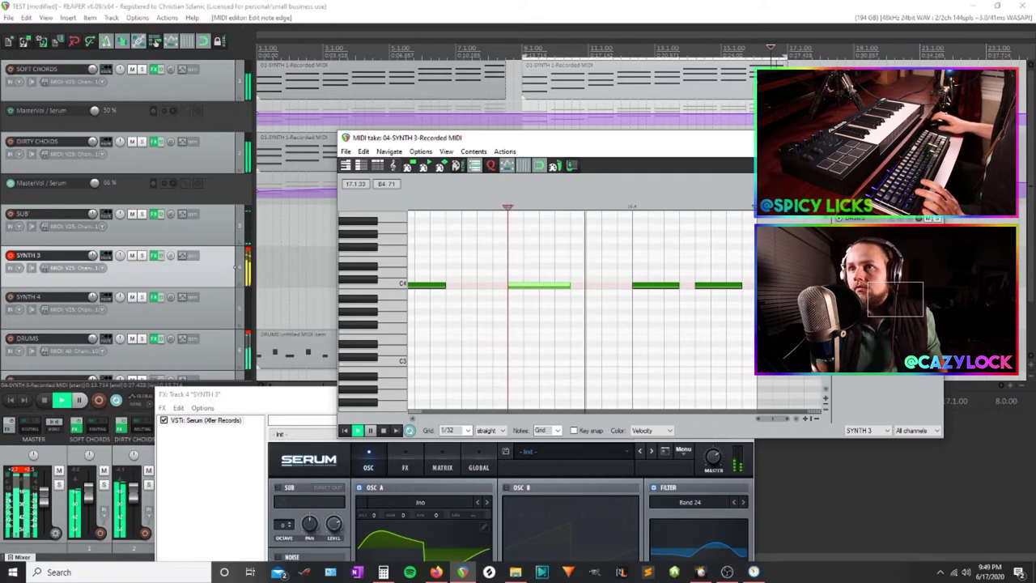
pyautogui.scroll(-1, 689, 305)
pyautogui.press('space')
# Close the MIDI editor and move the SYNTH 3 effects window up so the whole Serum interface shows
pyautogui.press('Escape')
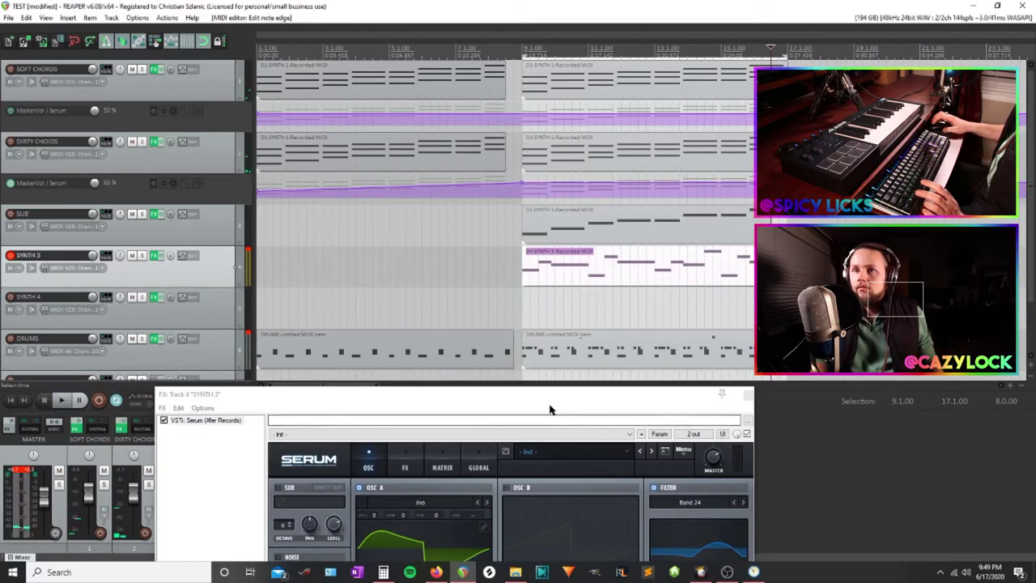
pyautogui.moveTo(398, 397); pyautogui.dragTo(490, 152)
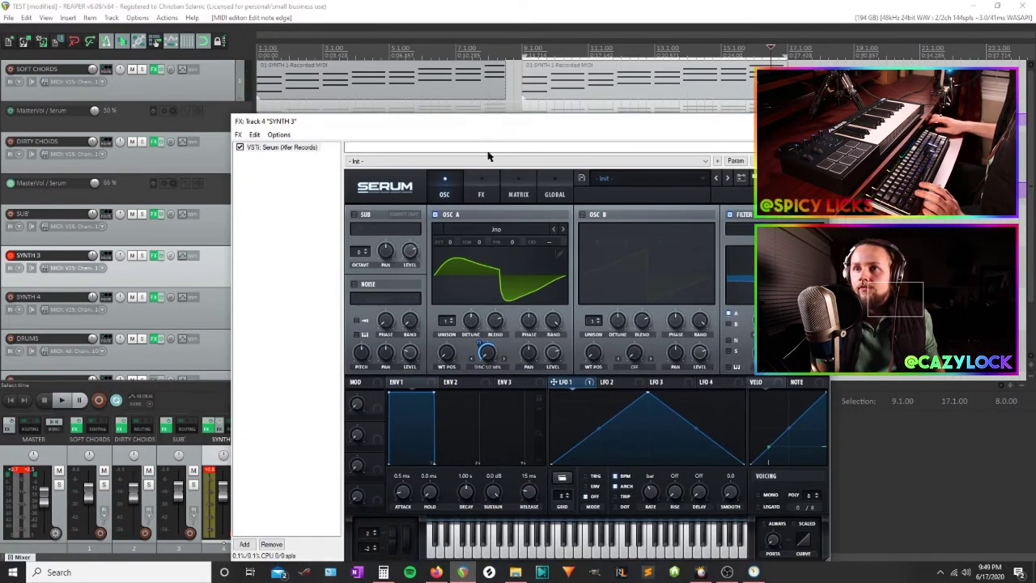
# Try a rising ramp on LFO 1 with an upward-bowed curve, auditioning the SYNTH 3 sound during playback
pyautogui.press('space')
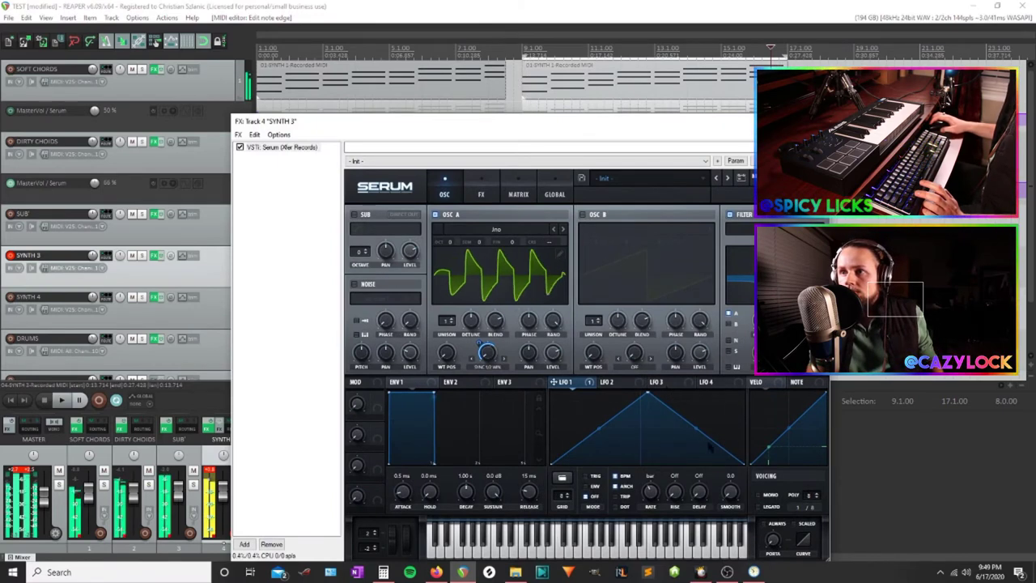
pyautogui.press('space')
pyautogui.moveTo(745, 464); pyautogui.dragTo(745, 396)
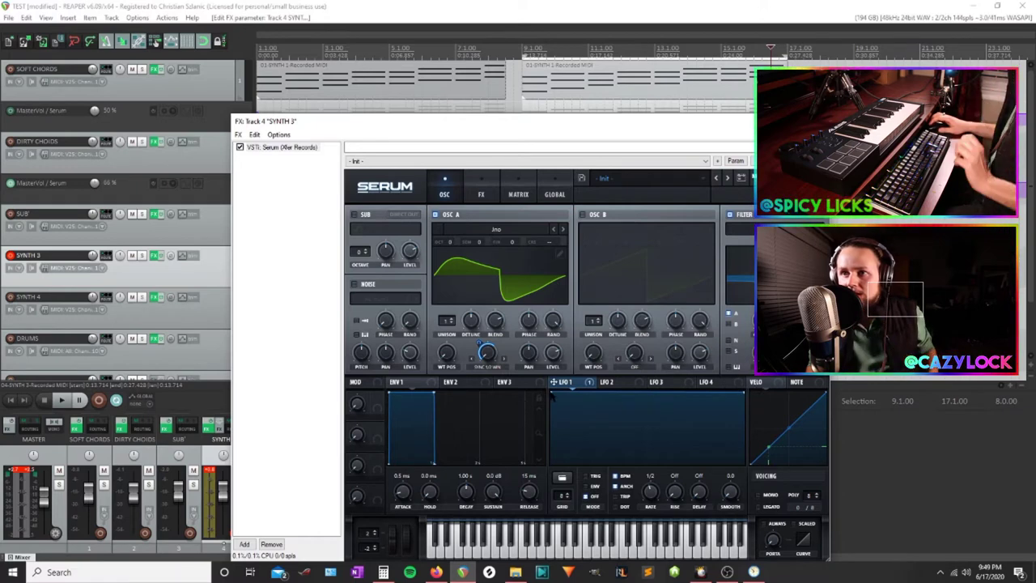
pyautogui.moveTo(552, 394); pyautogui.dragTo(536, 500)
pyautogui.press('space')
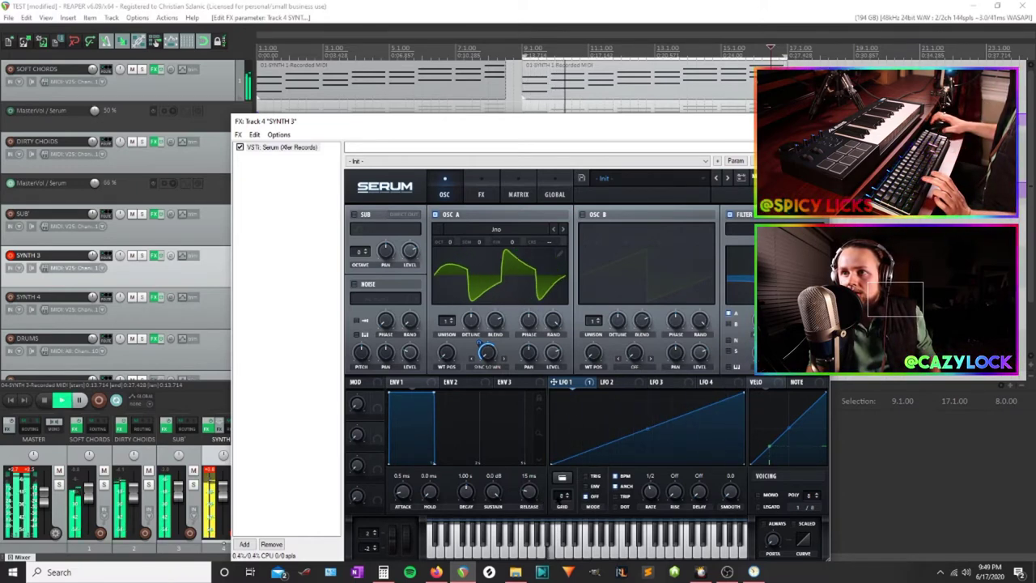
pyautogui.moveTo(647, 430); pyautogui.dragTo(639, 416)
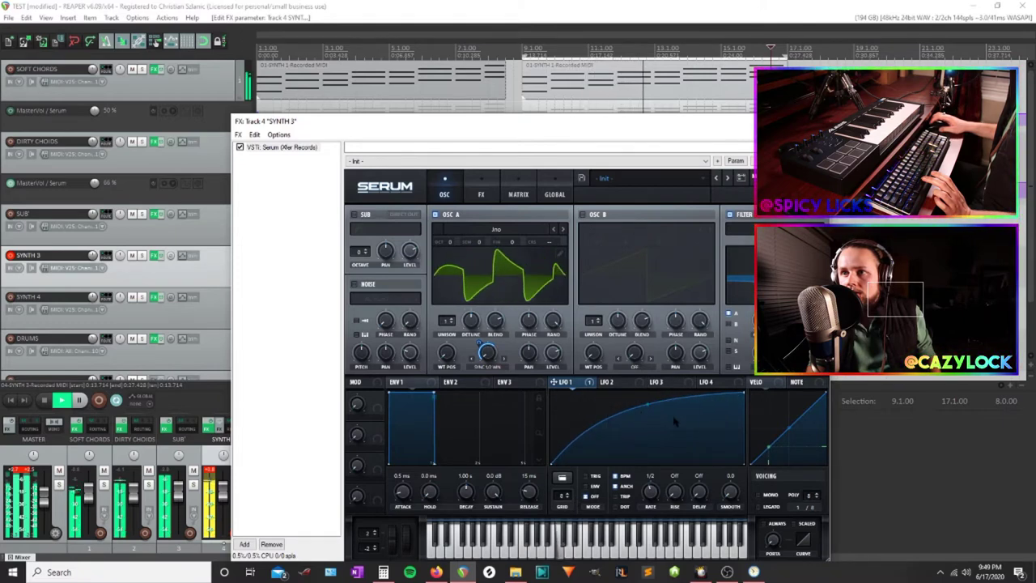
# Return LFO 1's peak to the centre with straight slopes on both sides while listening
pyautogui.moveTo(743, 394); pyautogui.dragTo(679, 394)
pyautogui.press('space')
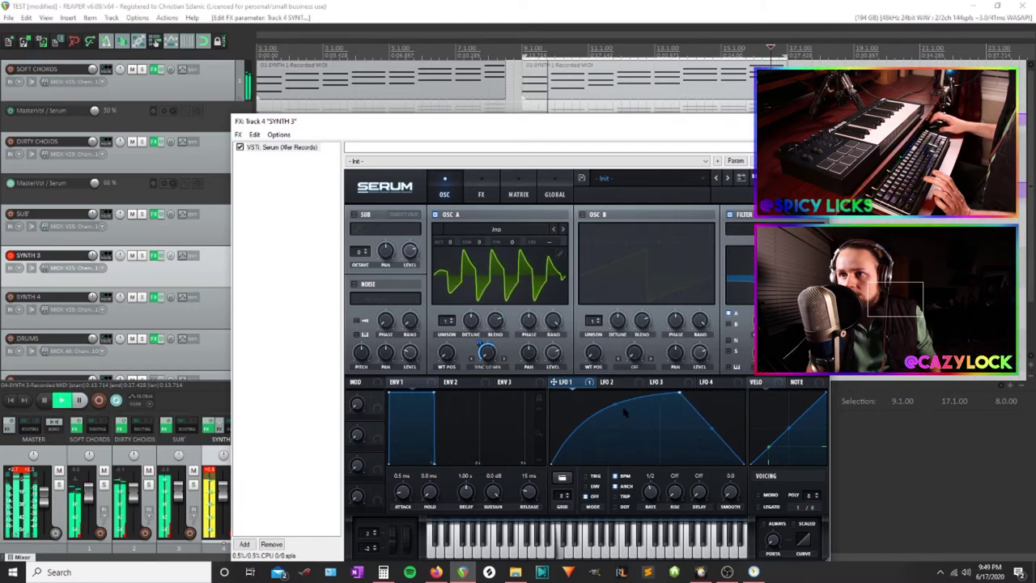
pyautogui.moveTo(624, 409); pyautogui.dragTo(628, 416)
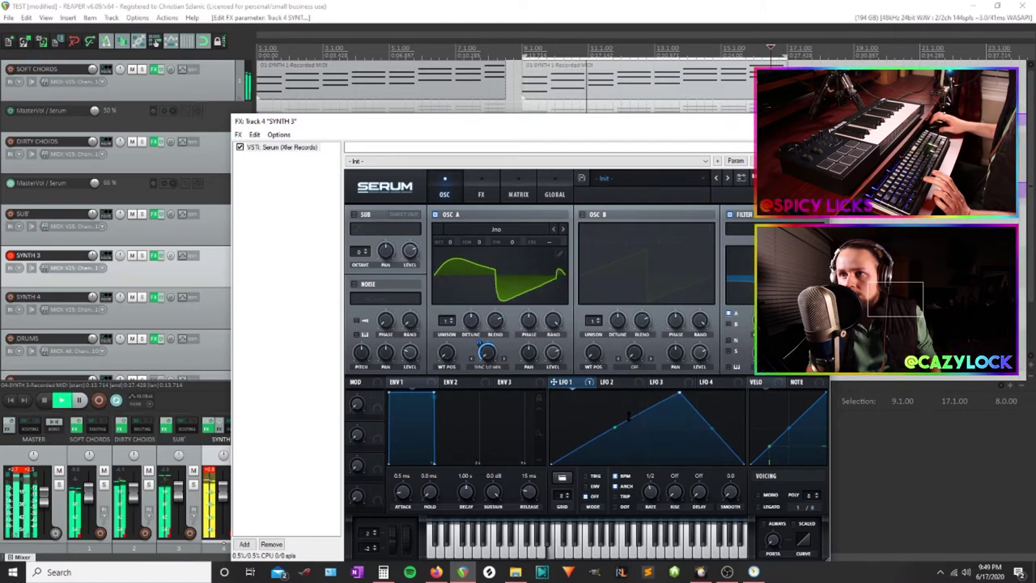
pyautogui.moveTo(680, 394); pyautogui.dragTo(645, 394)
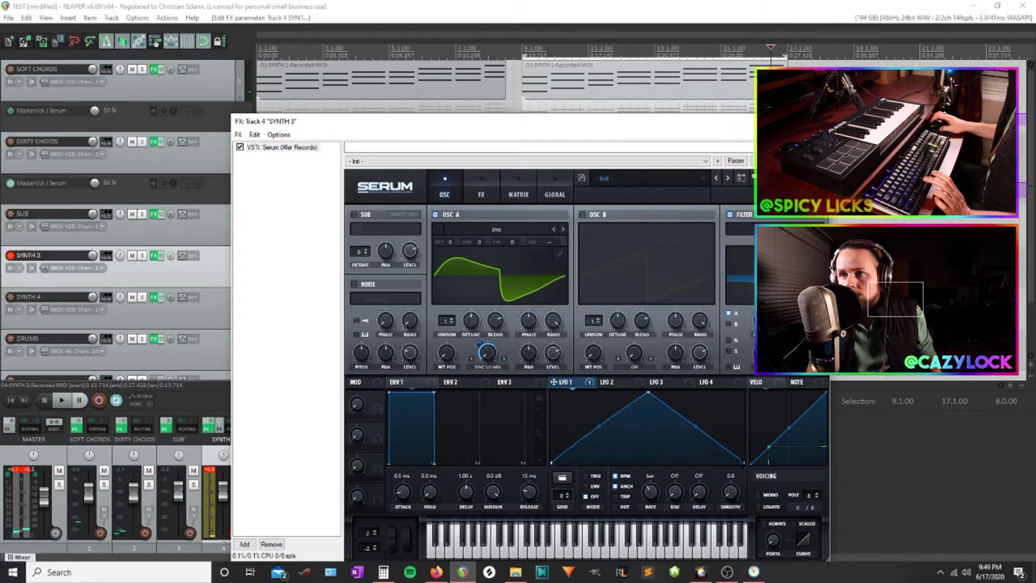
# Raise both ends of the LFO 1 triangle to about 40 percent and lower its centre peak slightly
pyautogui.moveTo(744, 464); pyautogui.dragTo(745, 436)
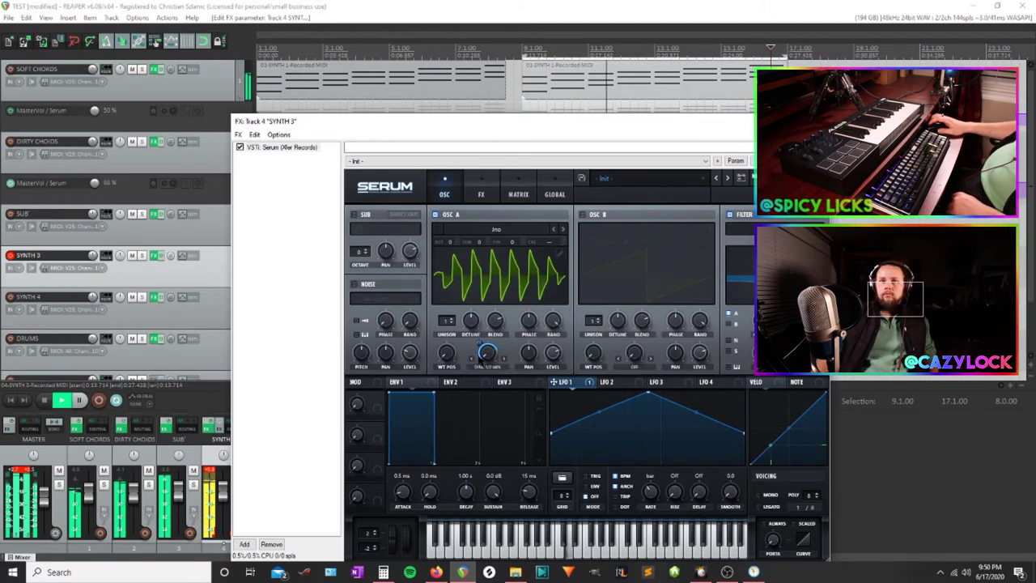
pyautogui.rightClick(486, 354)
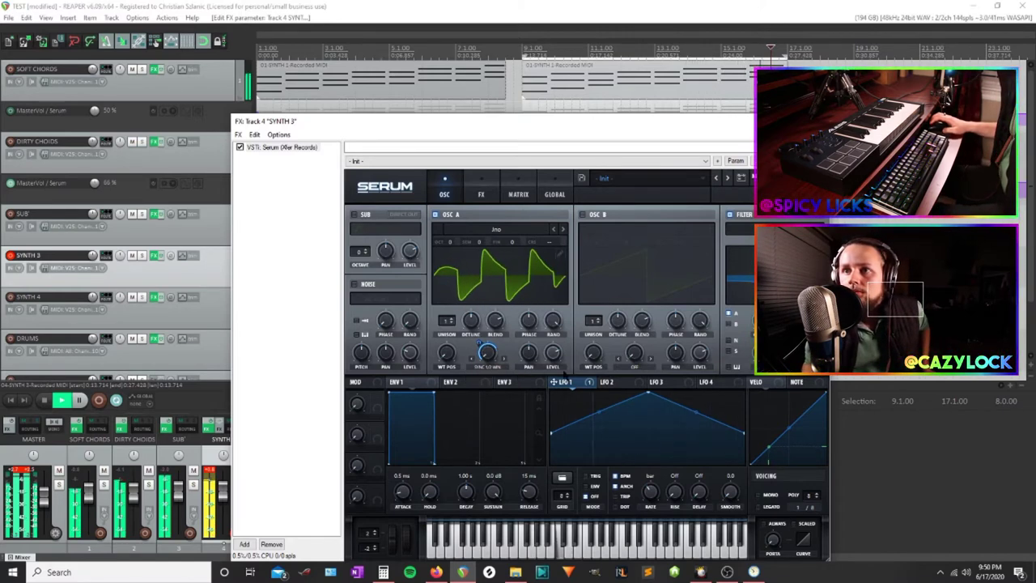
pyautogui.rightClick(496, 367)
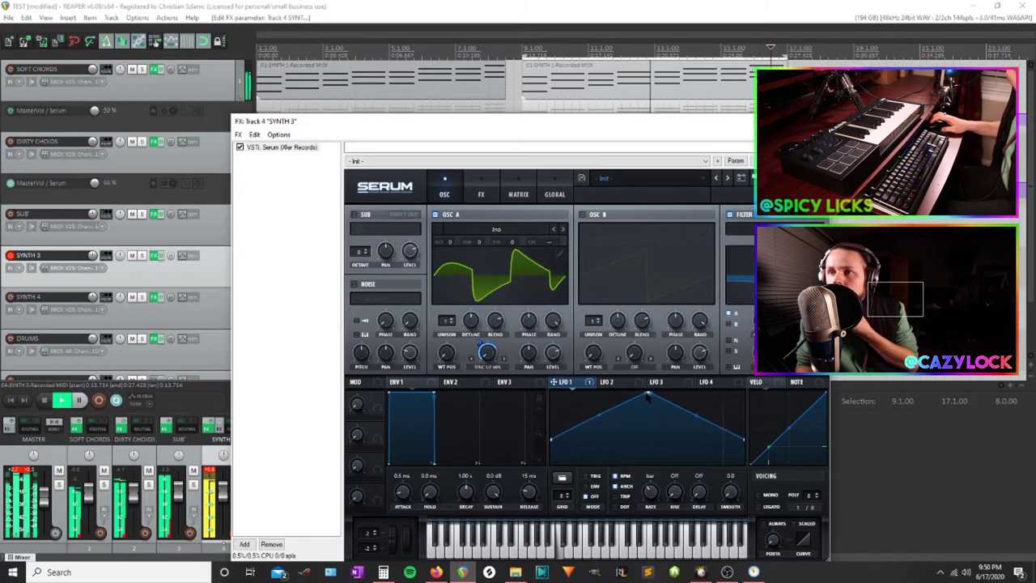
pyautogui.moveTo(648, 395); pyautogui.dragTo(646, 400)
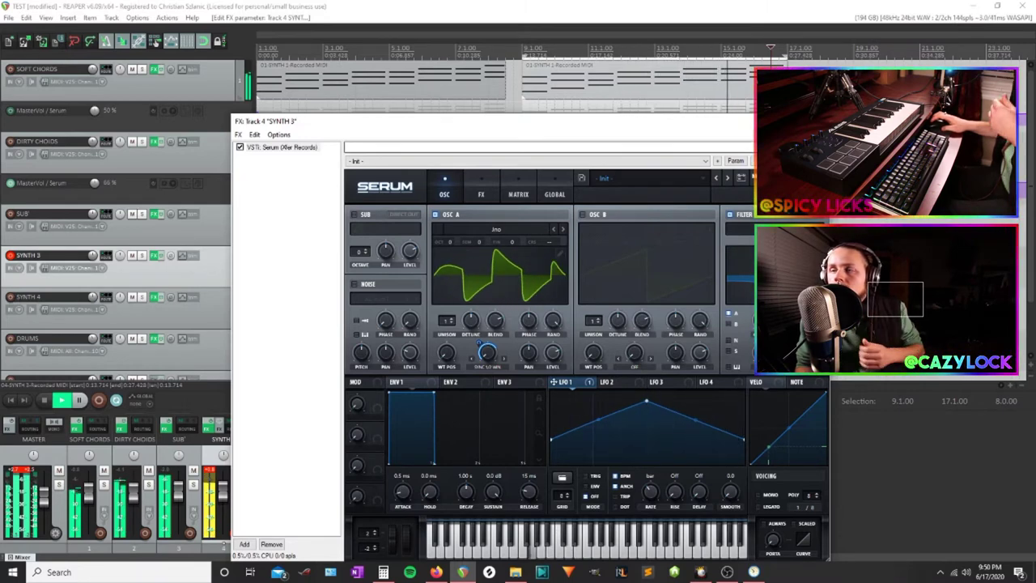
# Close the SYNTH 3 effects window and inspect the DRUMS notes around beat 16.3 in the MIDI editor
pyautogui.click(818, 120)
pyautogui.scroll(2, 818, 121)
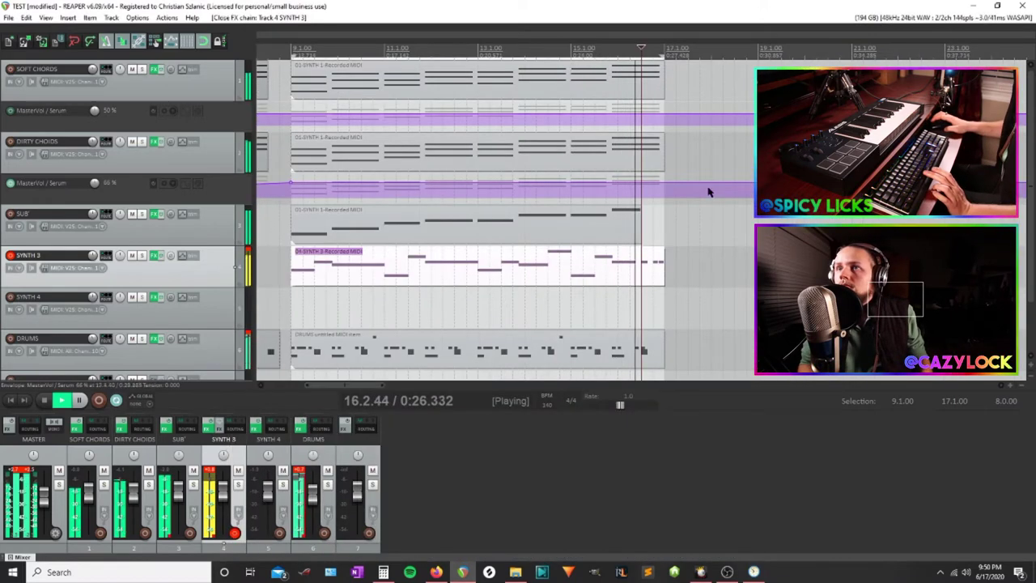
pyautogui.press('space')
pyautogui.doubleClick(646, 348)
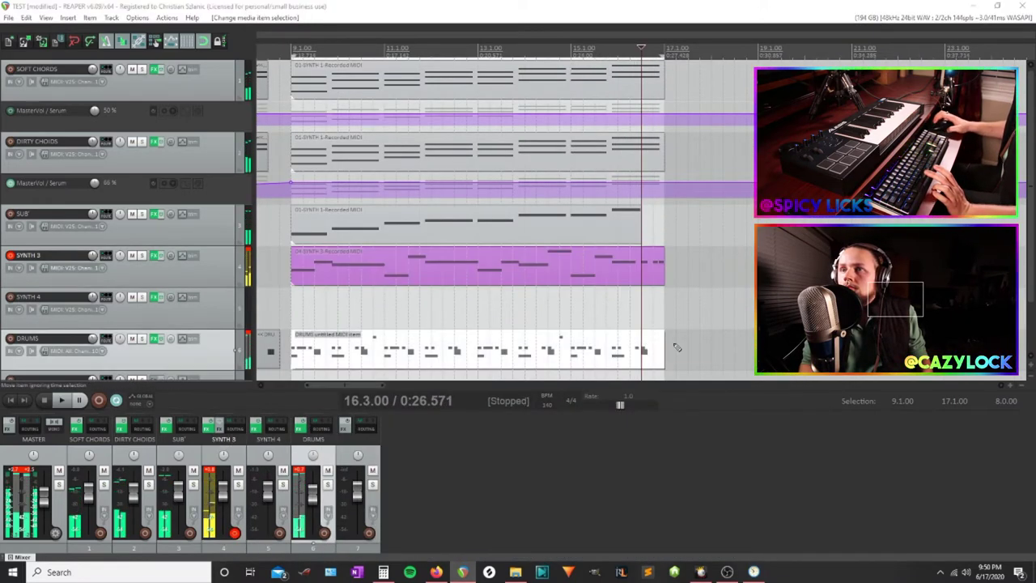
pyautogui.press('space')
pyautogui.press('space')
pyautogui.scroll(2, 746, 310)
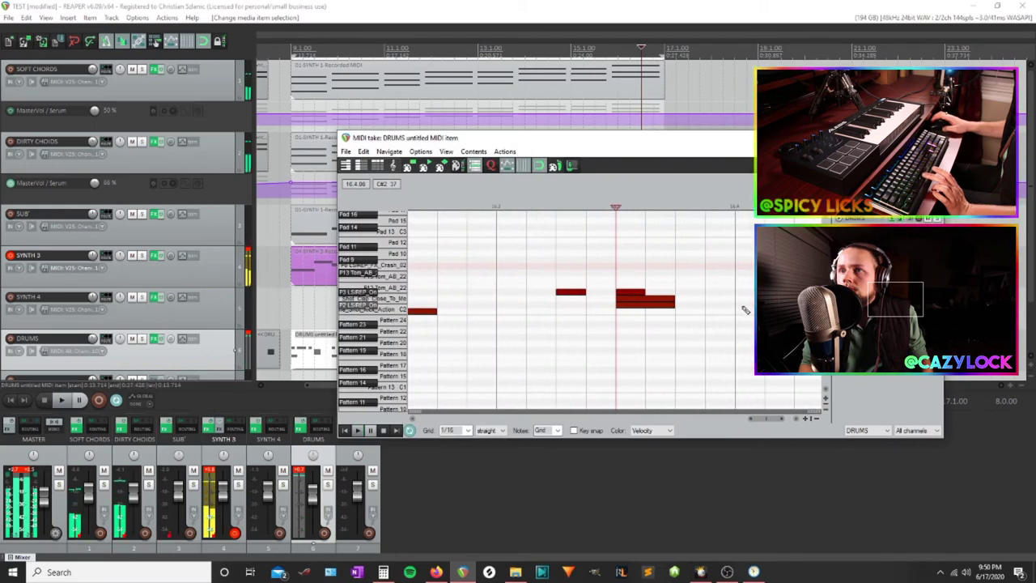
pyautogui.press('space')
pyautogui.click(930, 137)
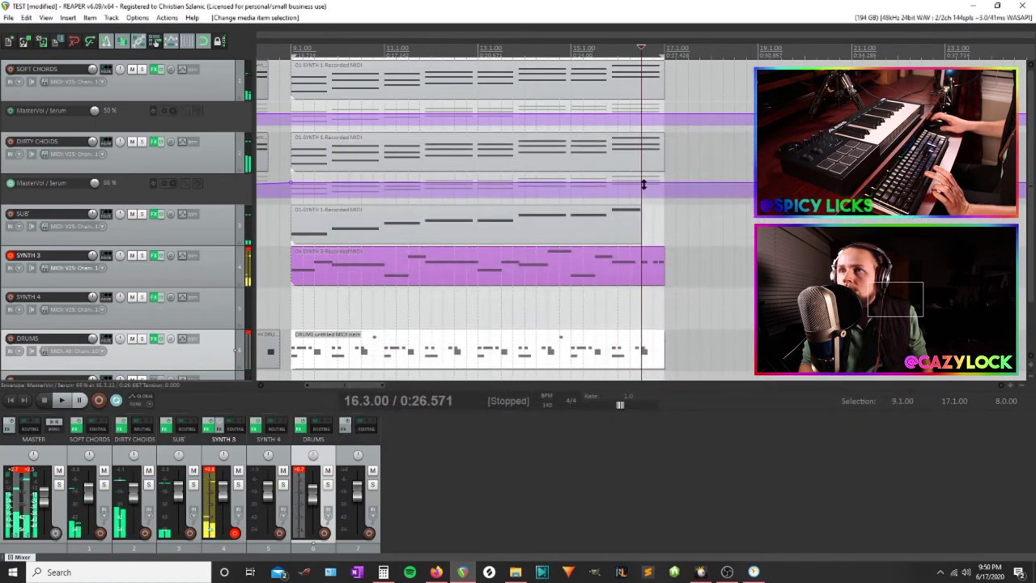
# Trim the DIRTY CHORDS and SOFT CHORDS items to end at 16.3 and play back from late in bar 15
pyautogui.moveTo(659, 162); pyautogui.dragTo(641, 162)
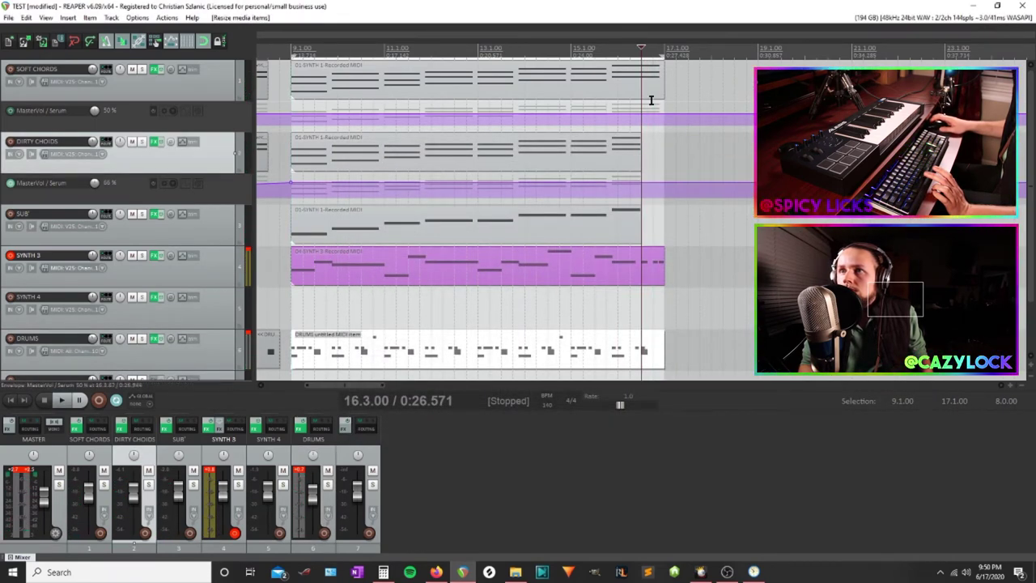
pyautogui.moveTo(660, 91); pyautogui.dragTo(641, 91)
pyautogui.click(607, 51)
pyautogui.press('space')
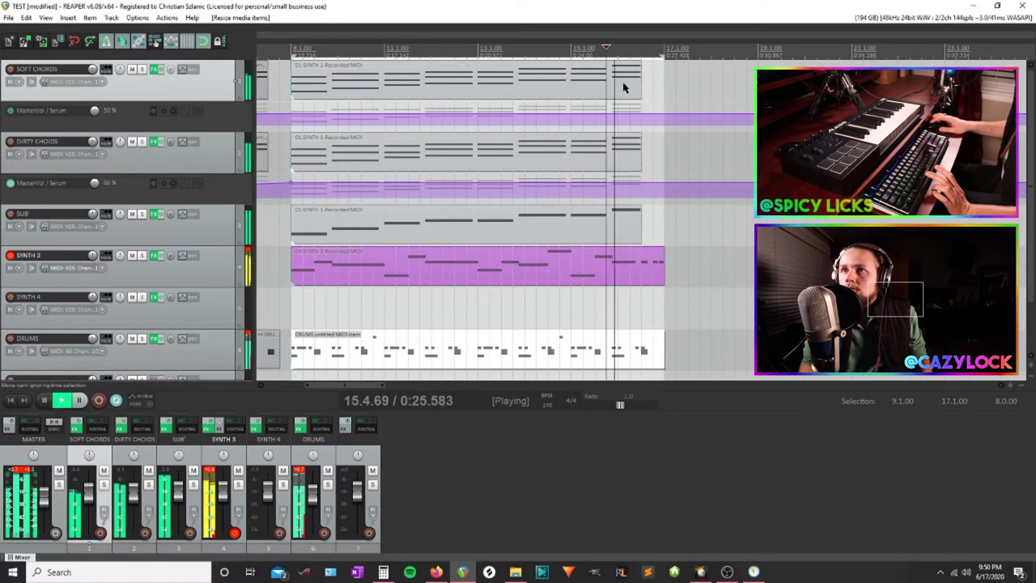
pyautogui.scroll(-5, 493, 289)
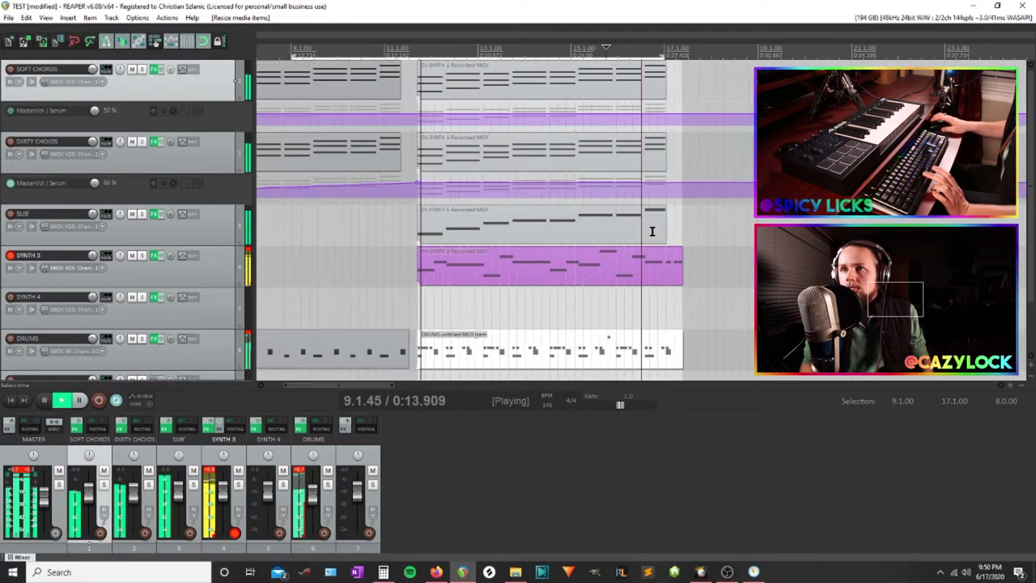
pyautogui.press('space')
# Play the song from the beginning and check the remaining time on the countdown timer
pyautogui.press('Home')
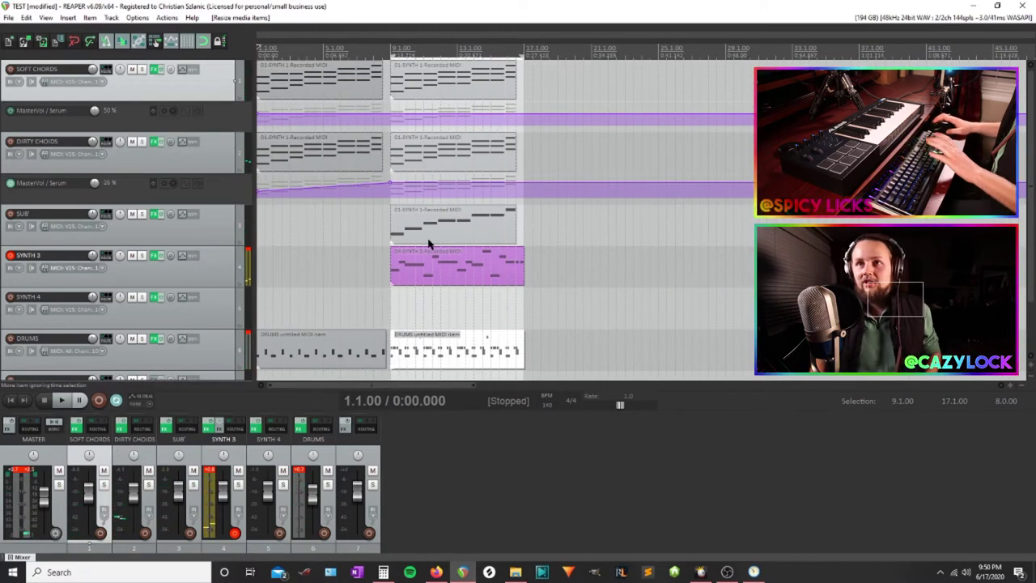
pyautogui.press('space')
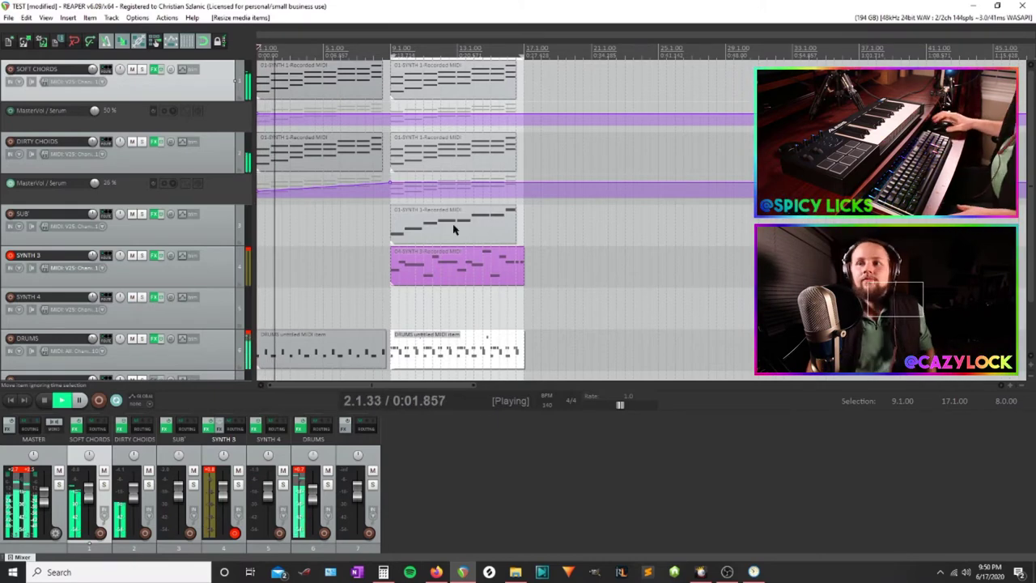
pyautogui.click(753, 571)
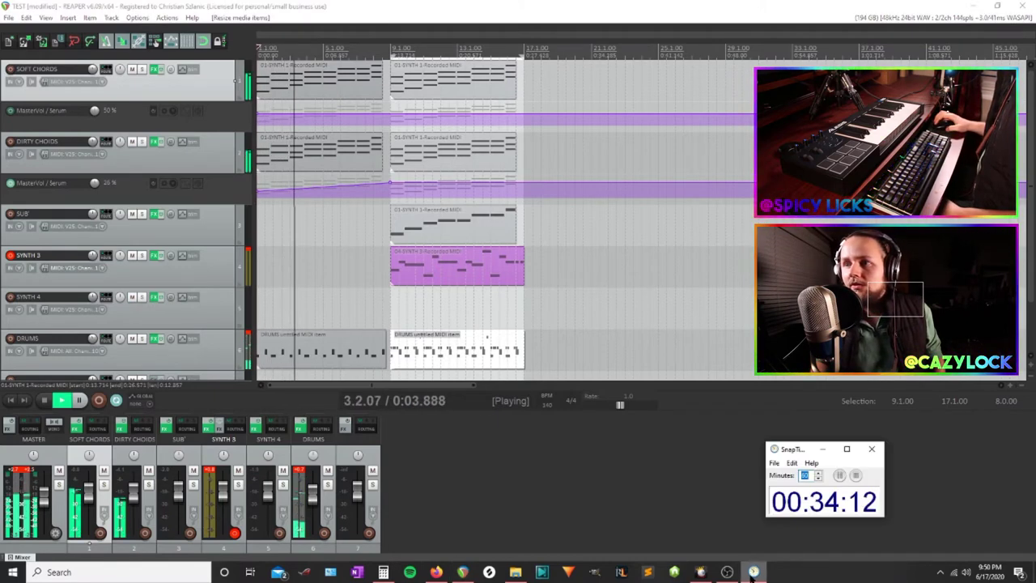
pyautogui.click(753, 573)
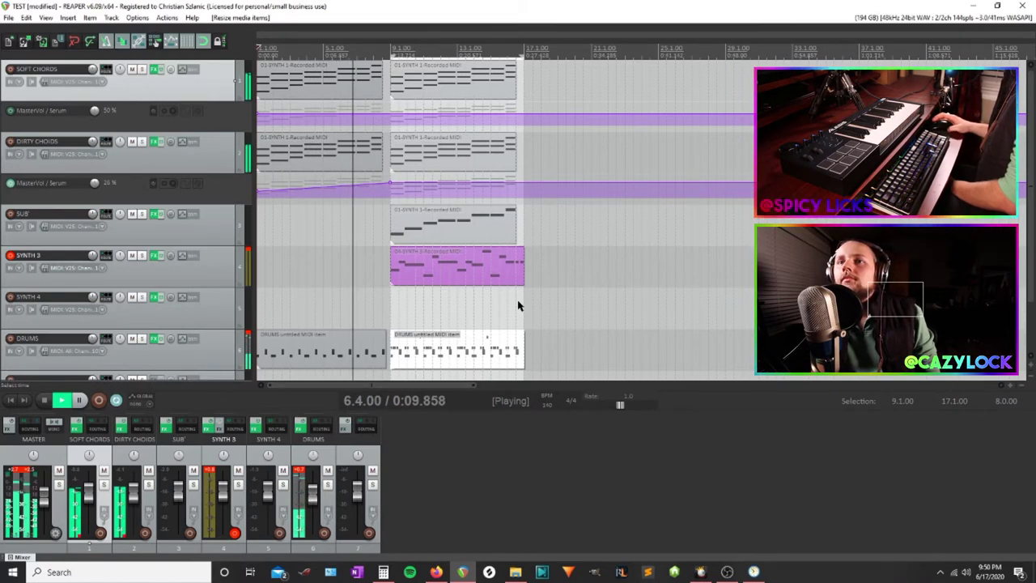
# Save the project under the new name V1 in the TEST folder
pyautogui.click(10, 17)
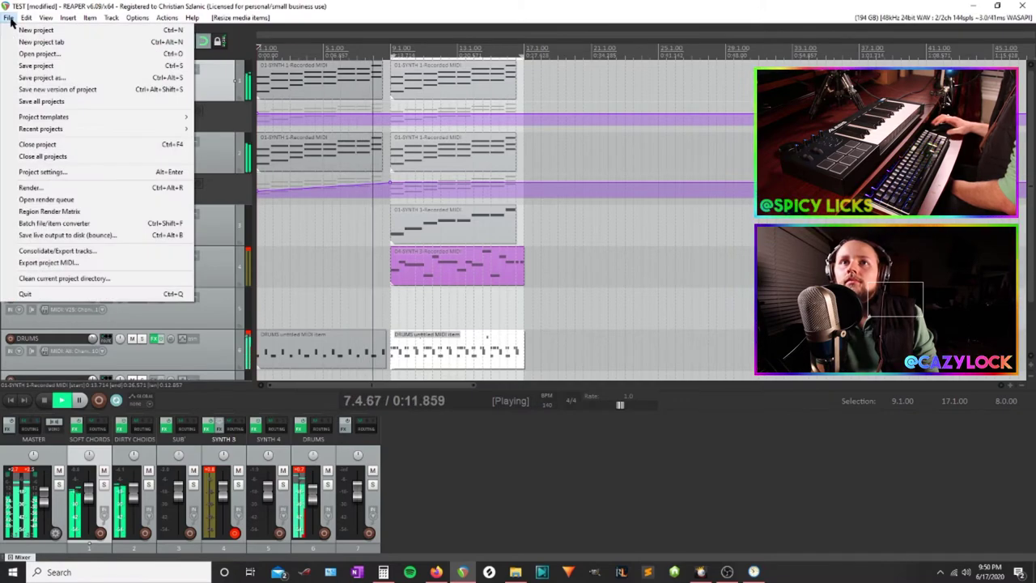
pyautogui.click(35, 76)
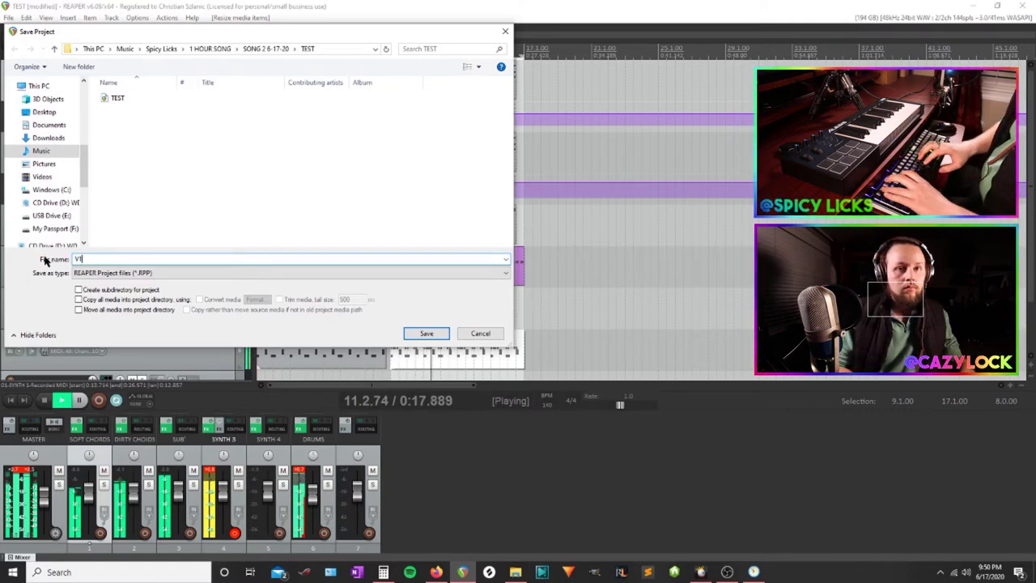
pyautogui.press('Return')
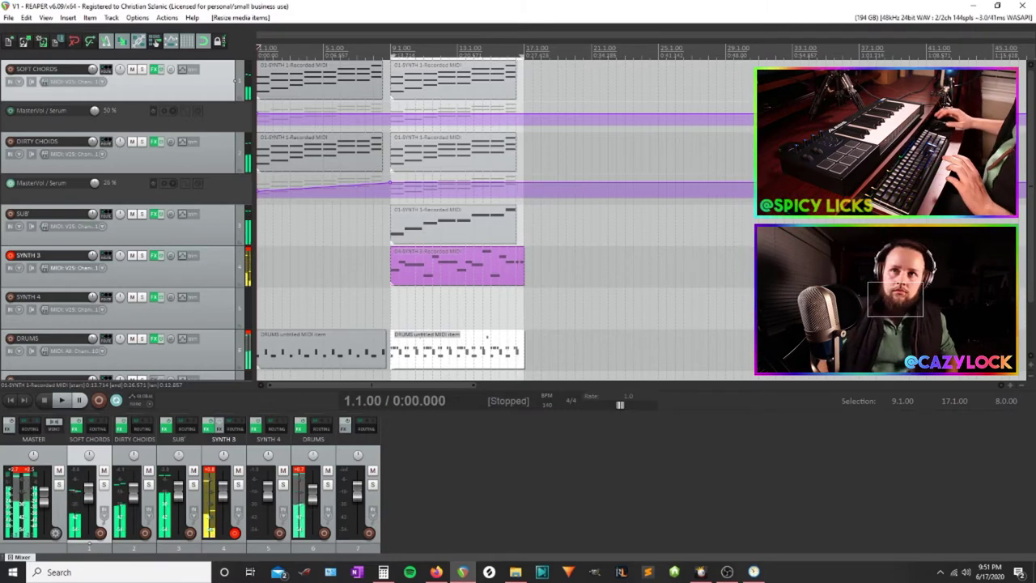
# Copy the bar 9 to 16 items on all tracks to bar 17 and play from just before the copy
pyautogui.moveTo(421, 71); pyautogui.dragTo(470, 350)
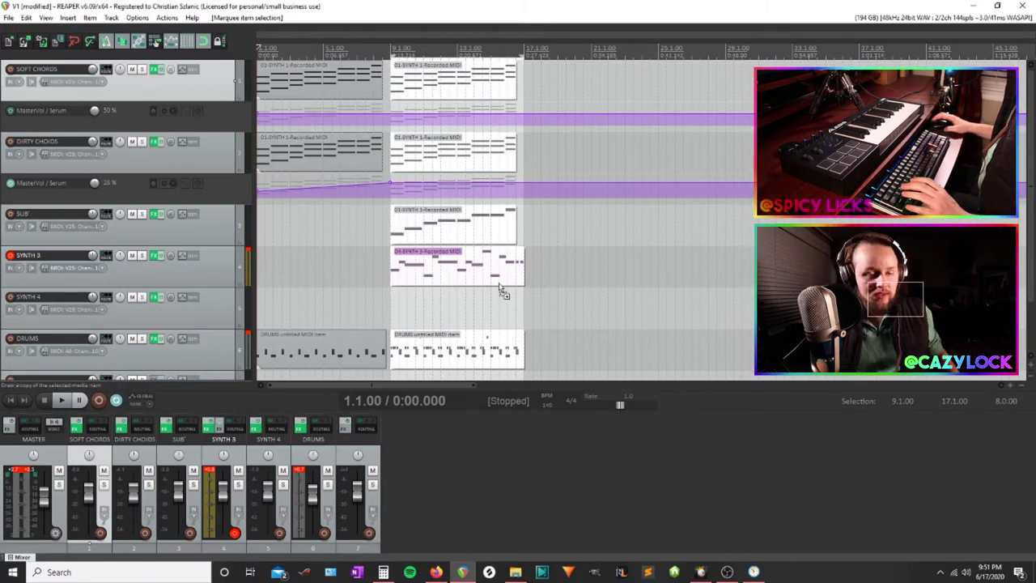
pyautogui.click(527, 47)
pyautogui.hotkey('ctrl', 'v')
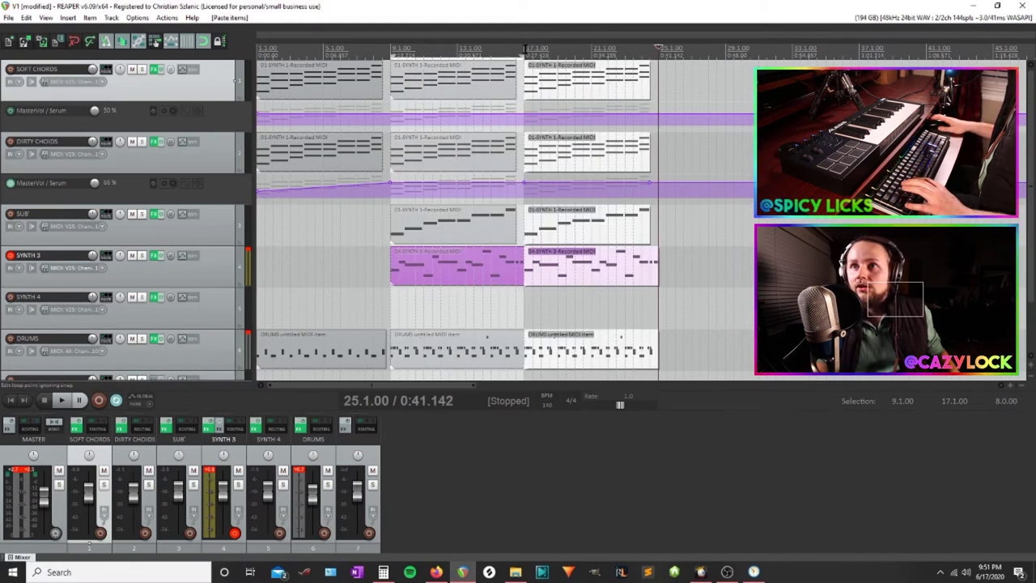
pyautogui.click(519, 48)
pyautogui.press('space')
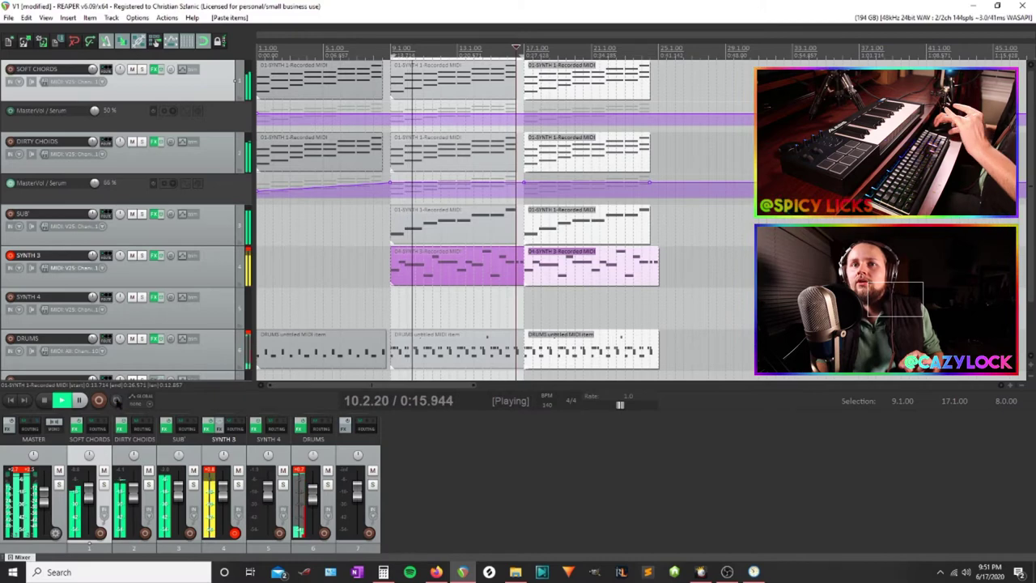
# Arm the SYNTH 4 track for recording and disarm SYNTH 3
pyautogui.scroll(-1, 183, 268)
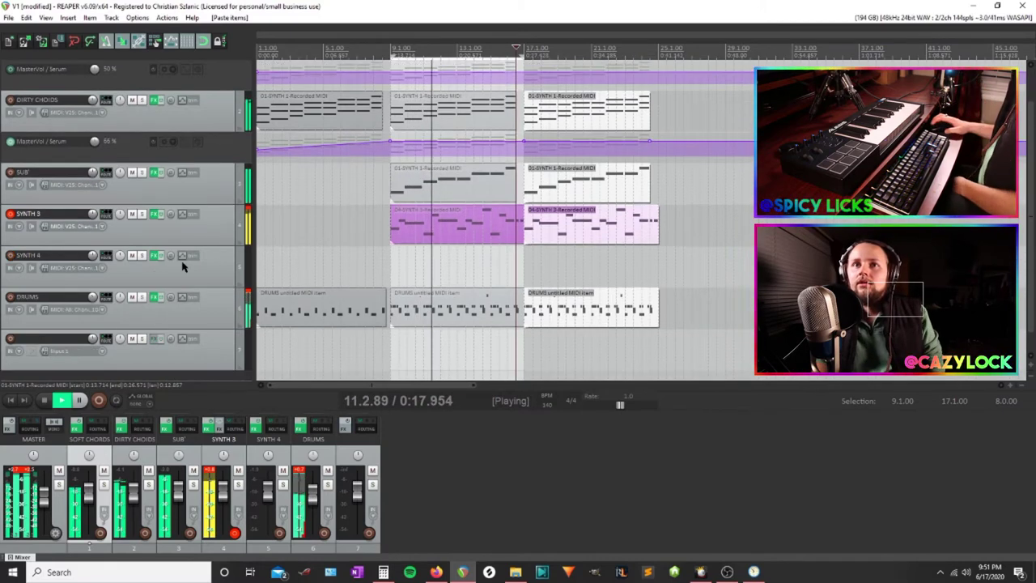
pyautogui.click(174, 263)
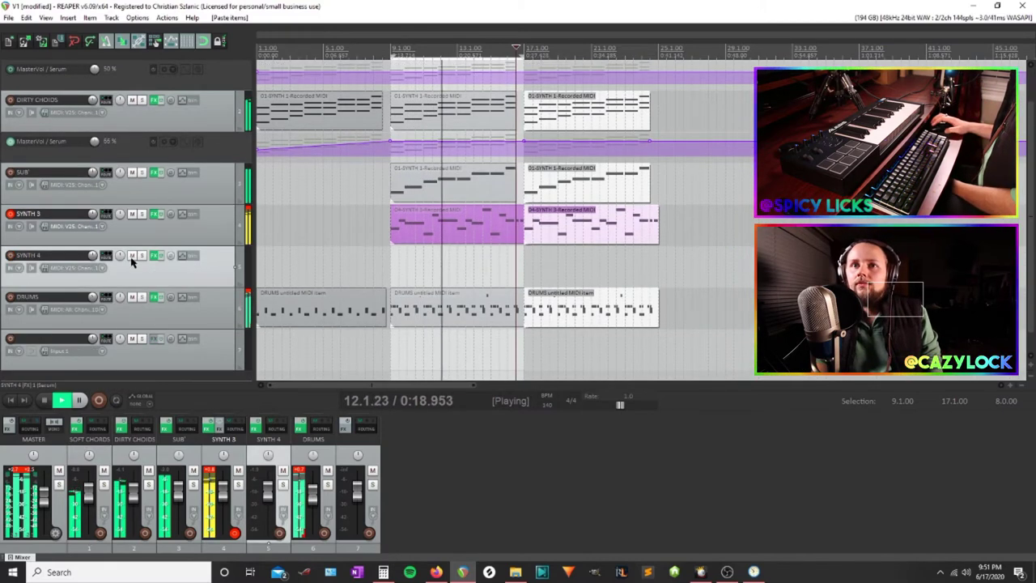
pyautogui.click(10, 256)
pyautogui.click(10, 214)
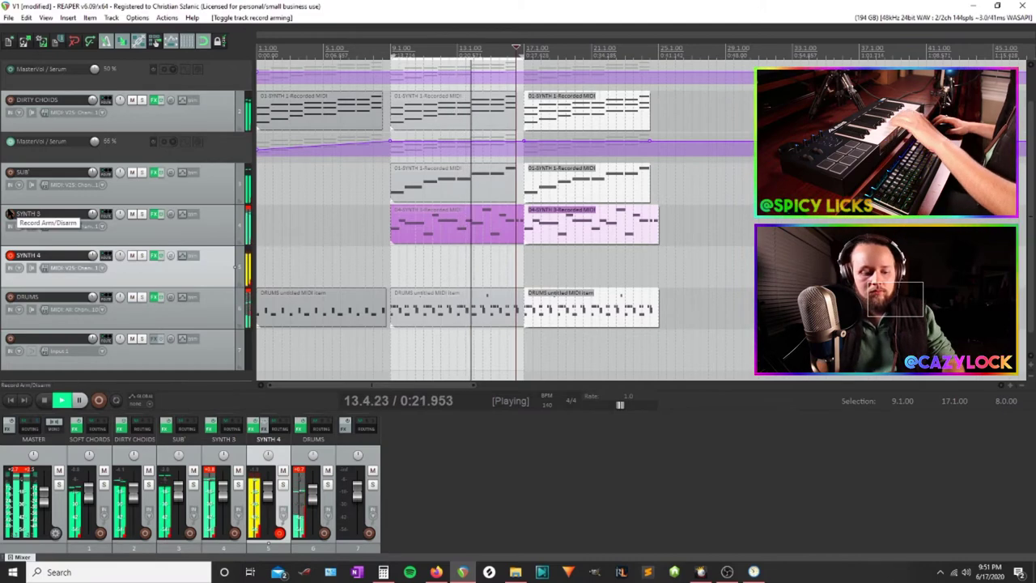
# Open Serum on the SYNTH 4 track and browse oscillator A's wavetables to MiniBass
pyautogui.click(154, 257)
pyautogui.click(350, 146)
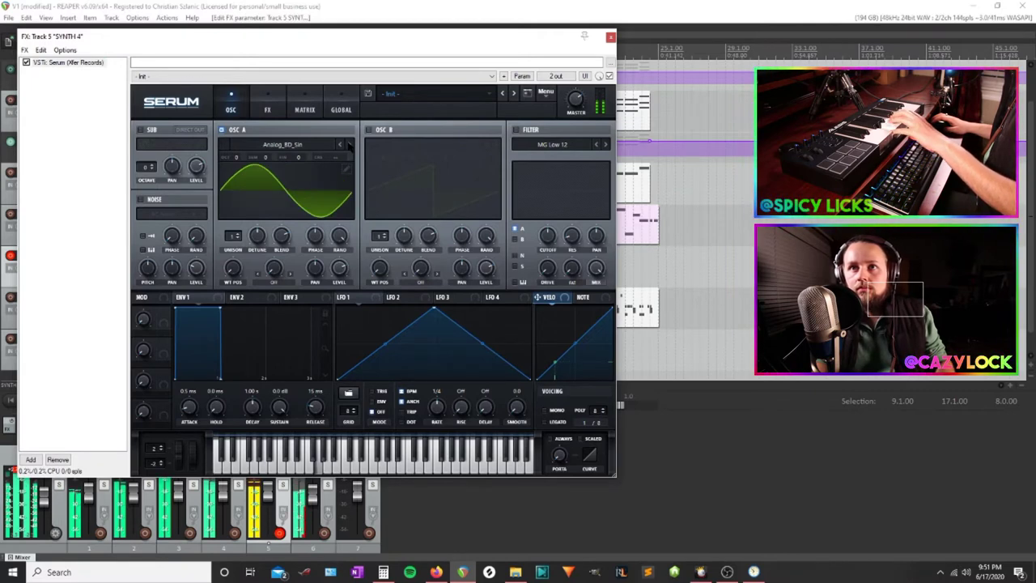
pyautogui.click(349, 146)
pyautogui.click(350, 146)
pyautogui.click(349, 146)
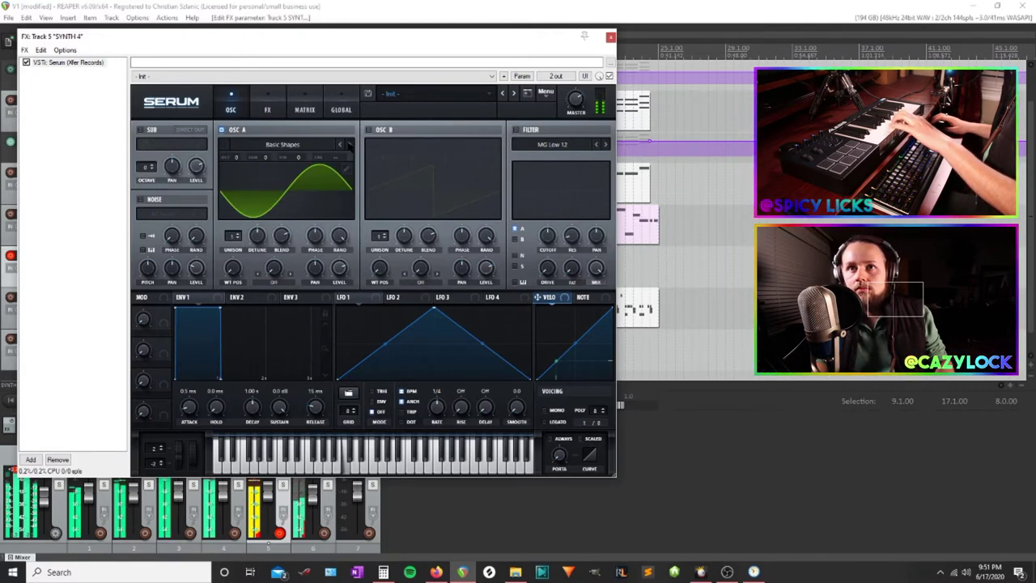
pyautogui.click(349, 146)
pyautogui.click(350, 146)
pyautogui.click(350, 146)
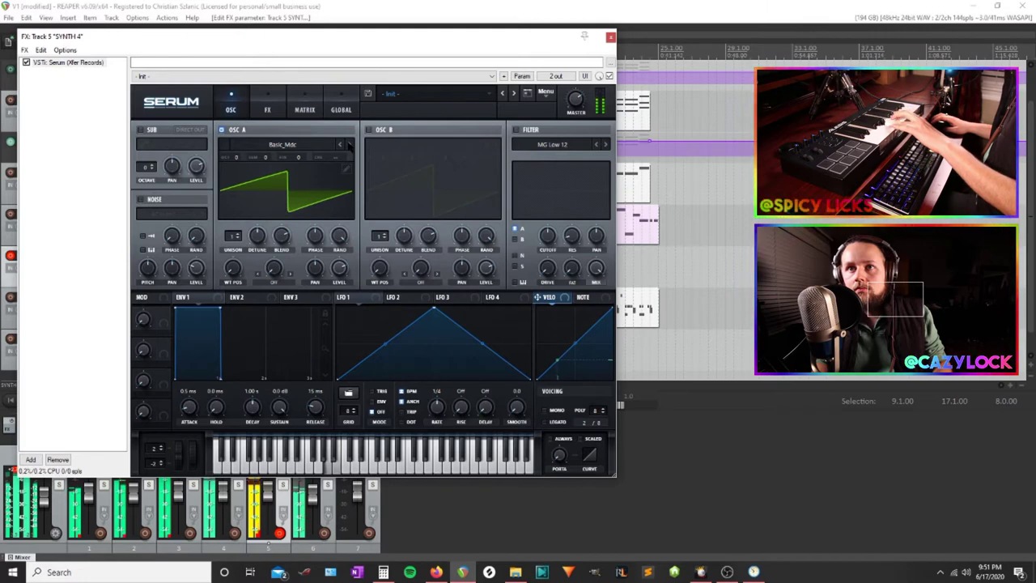
pyautogui.click(350, 146)
pyautogui.click(350, 146)
pyautogui.click(350, 146)
pyautogui.click(350, 145)
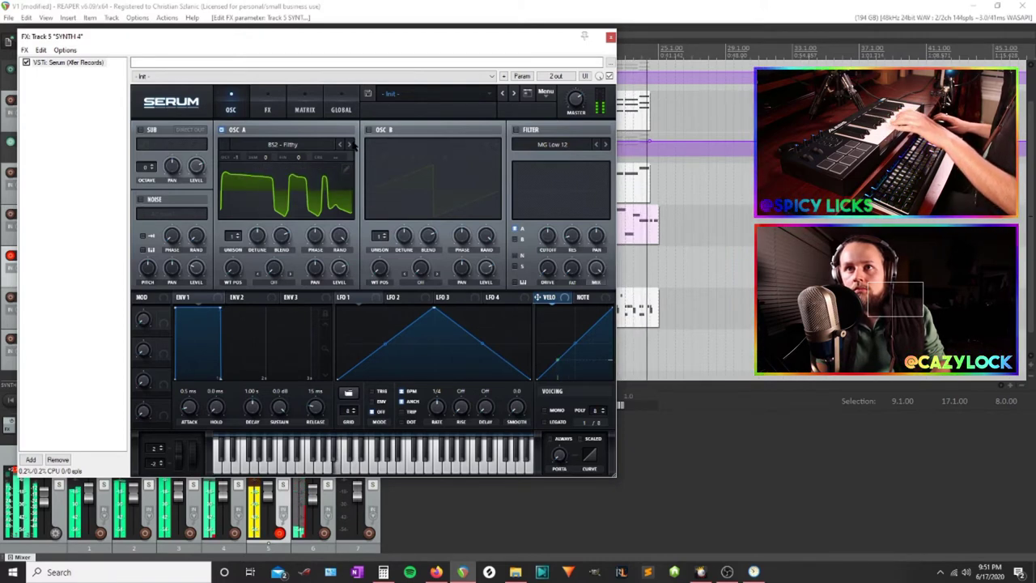
pyautogui.click(350, 144)
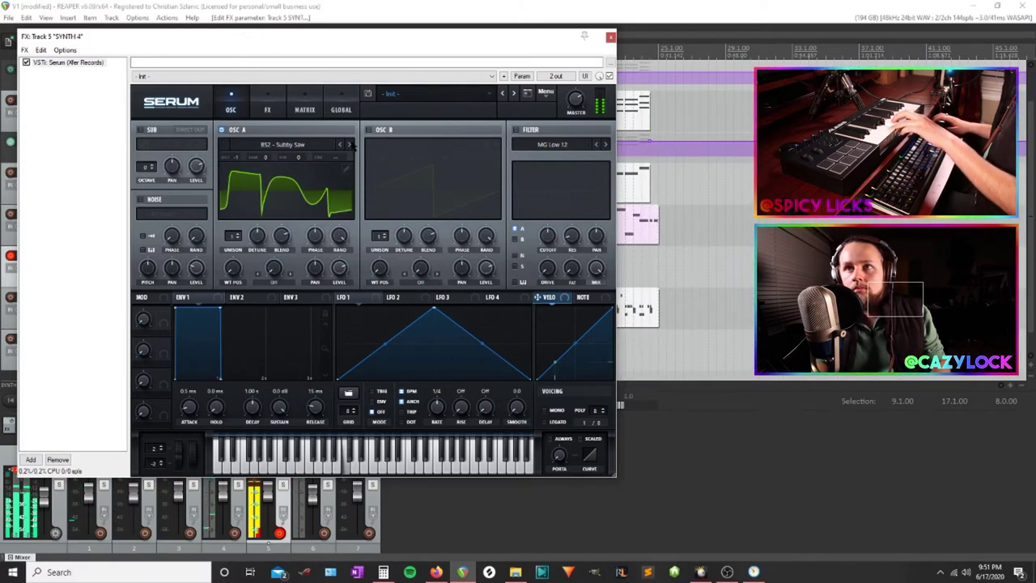
pyautogui.click(350, 144)
pyautogui.click(350, 144)
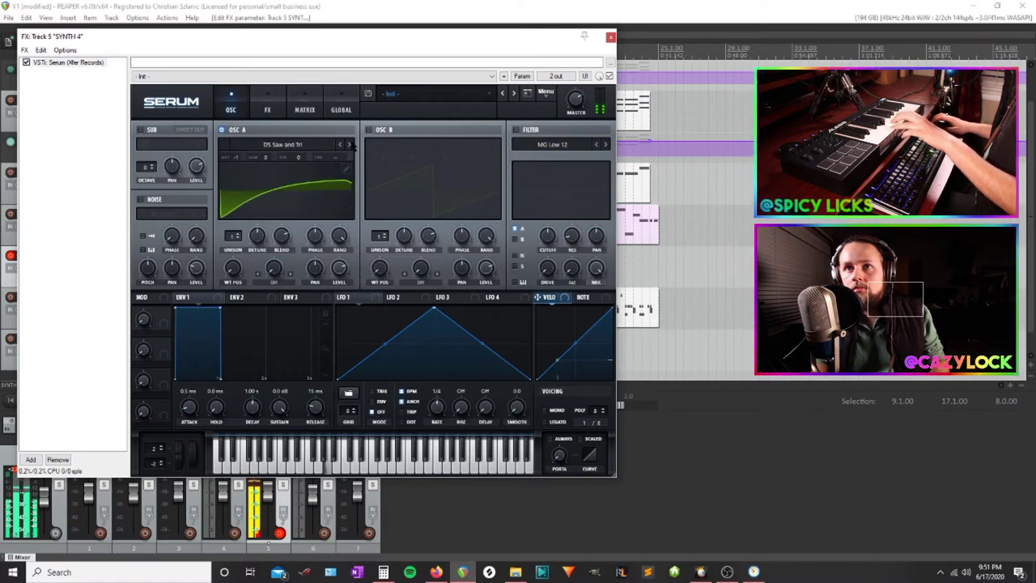
pyautogui.click(350, 144)
pyautogui.click(350, 144)
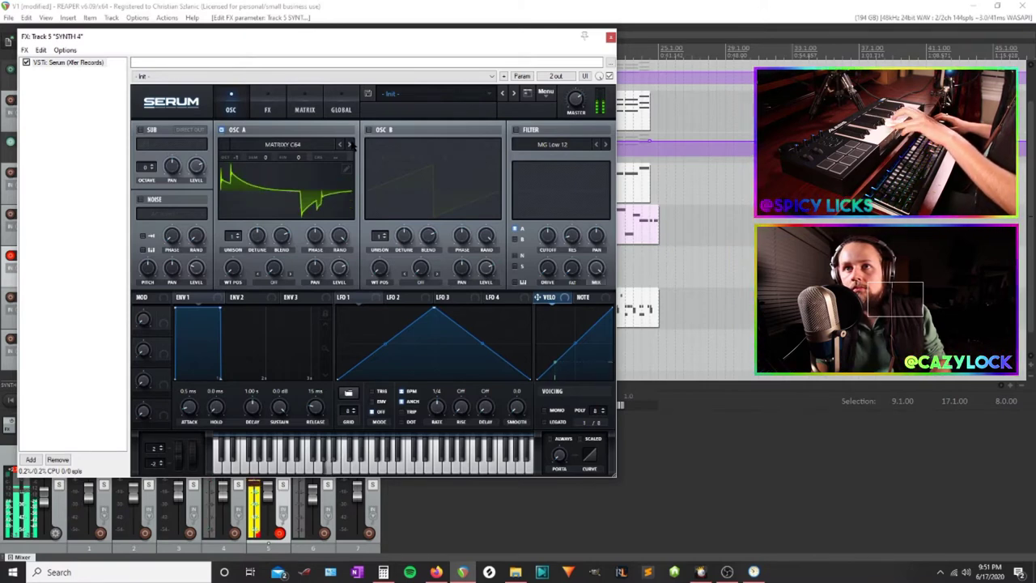
pyautogui.click(349, 145)
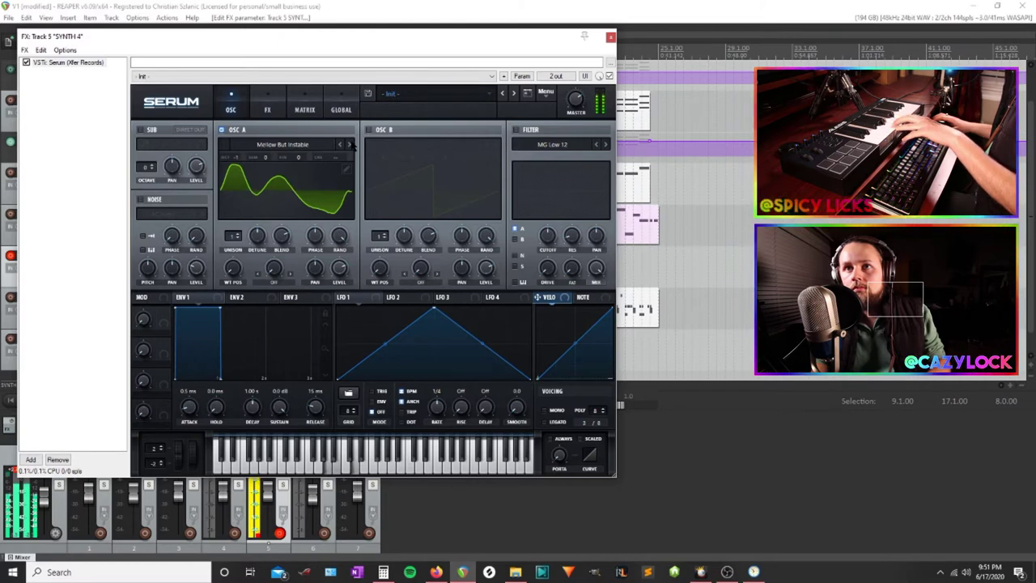
pyautogui.click(350, 145)
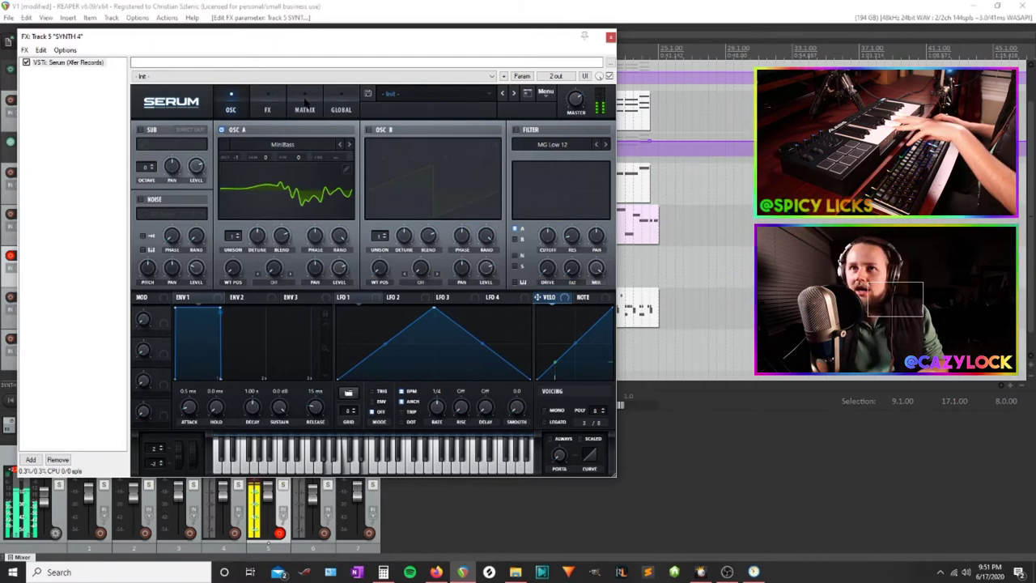
# Turn on the Reverb effect for the SYNTH 4 sound
pyautogui.click(305, 104)
pyautogui.click(259, 96)
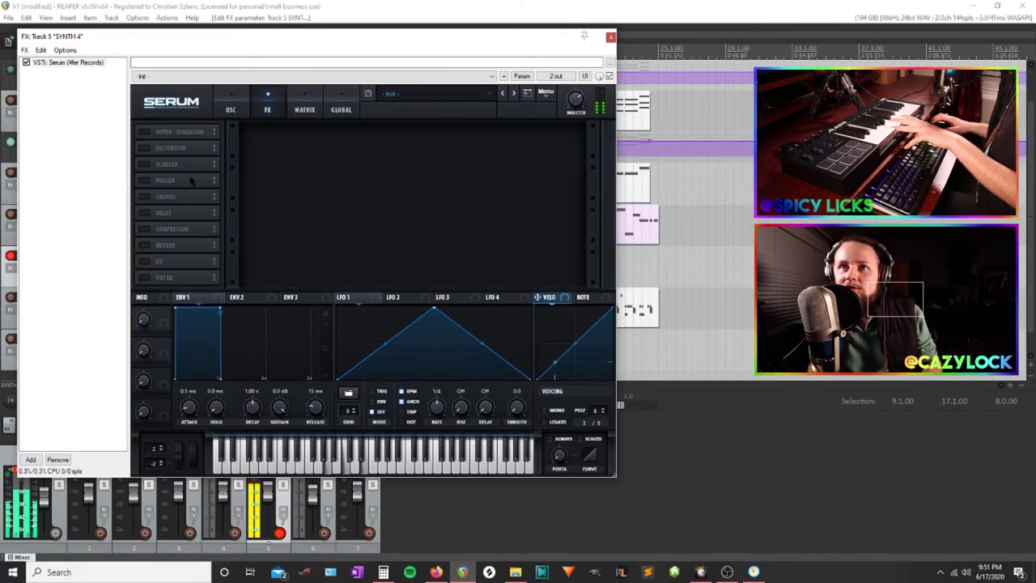
pyautogui.click(144, 246)
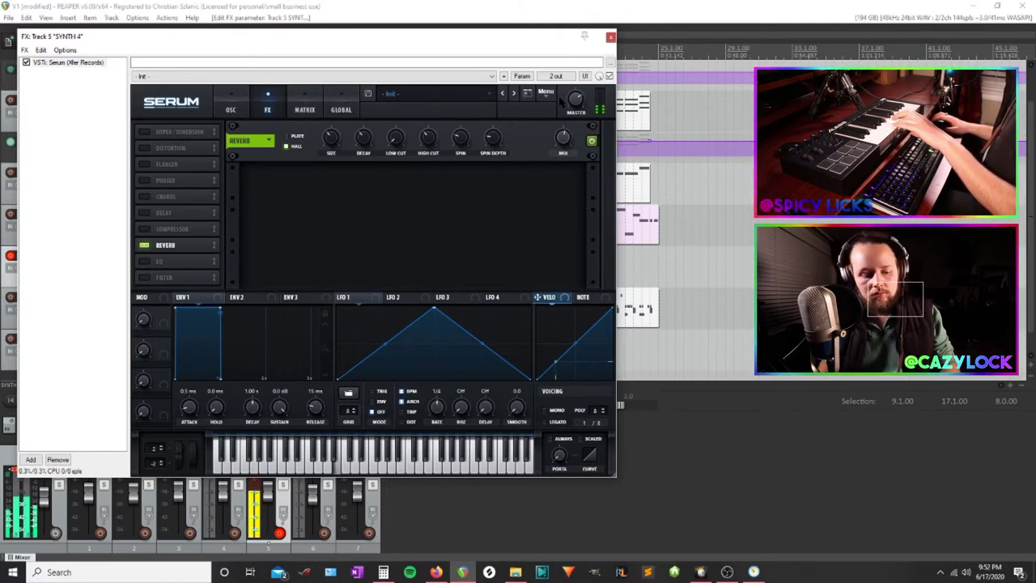
# Enable the filter with the High 6 type, then try higher octaves on oscillator A and reset its octave to 0
pyautogui.click(231, 97)
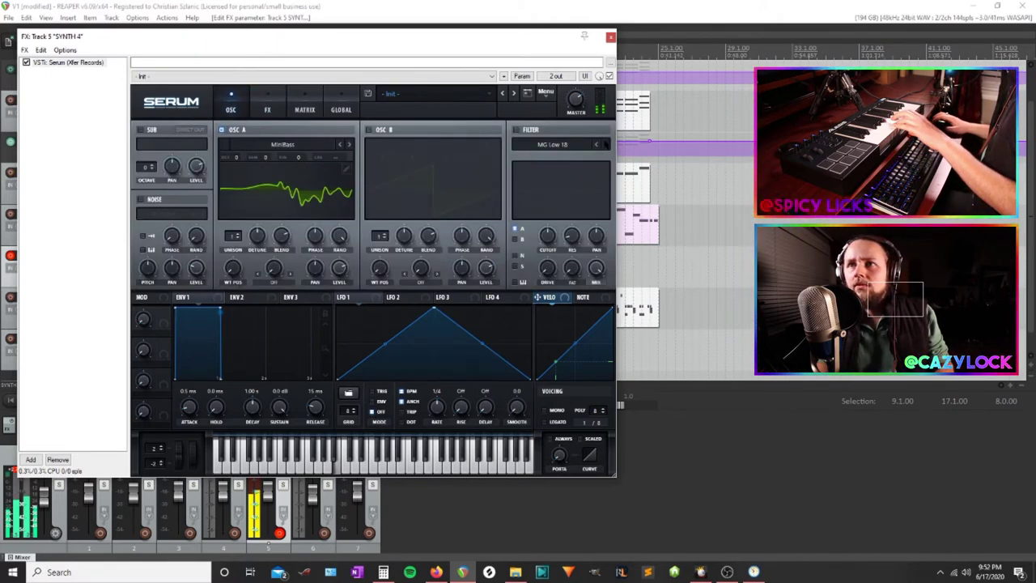
pyautogui.click(516, 129)
pyautogui.click(606, 144)
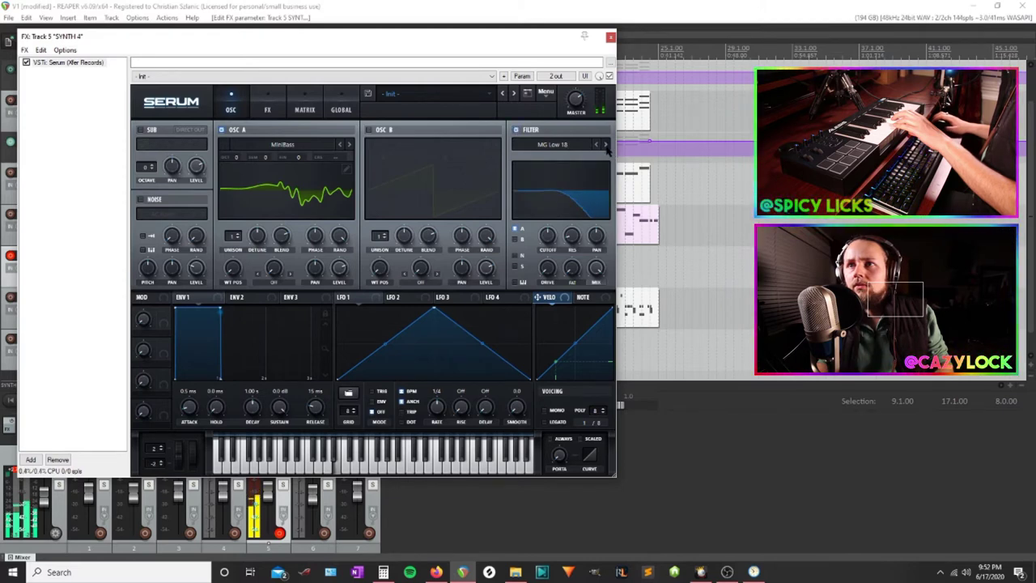
pyautogui.click(606, 144)
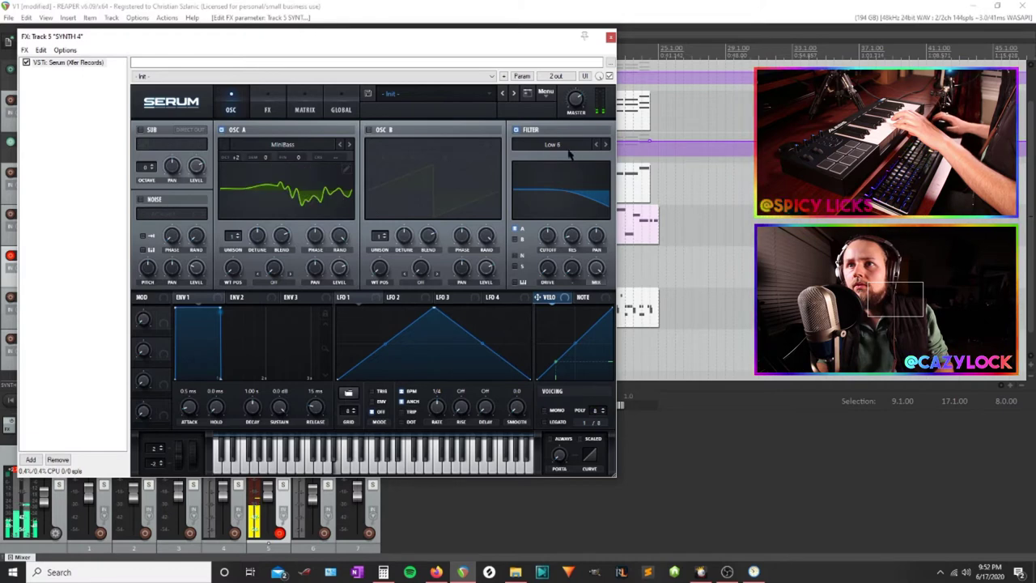
pyautogui.moveTo(238, 162); pyautogui.dragTo(237, 156)
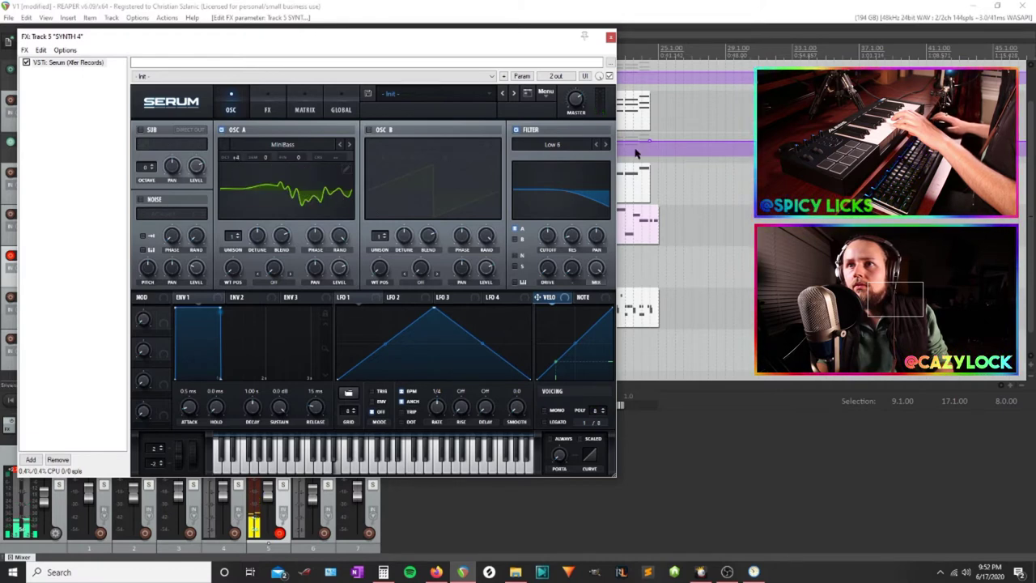
pyautogui.click(606, 144)
pyautogui.click(605, 144)
pyautogui.click(606, 144)
pyautogui.click(606, 144)
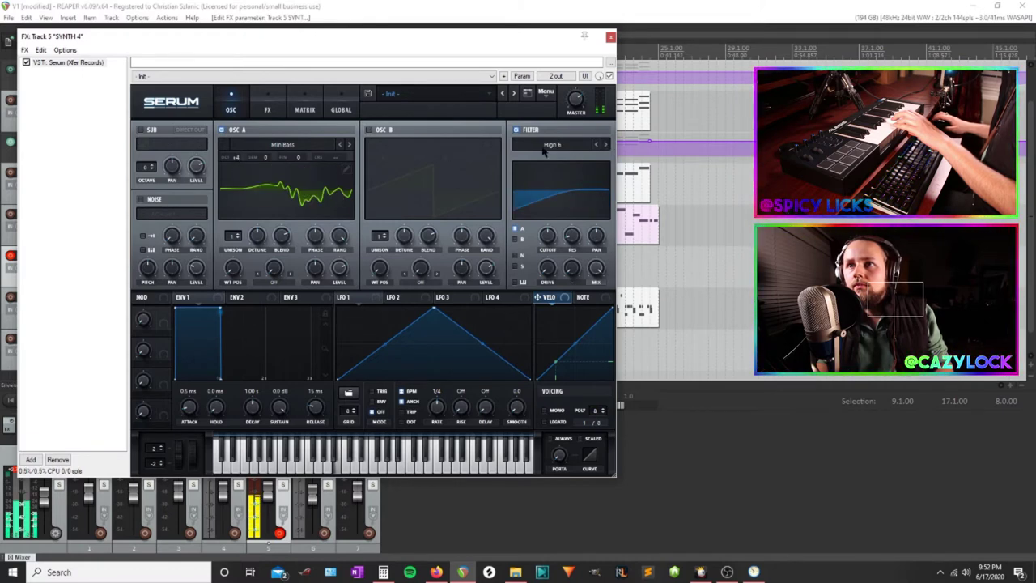
pyautogui.doubleClick(235, 157)
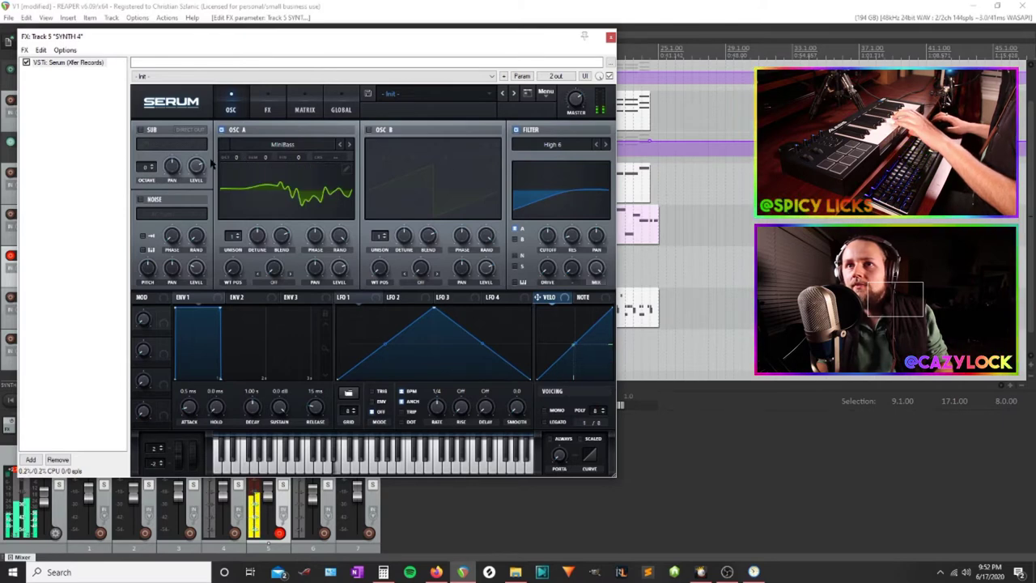
# Enable oscillator B and audition its wavetables up to PWM DS
pyautogui.click(370, 129)
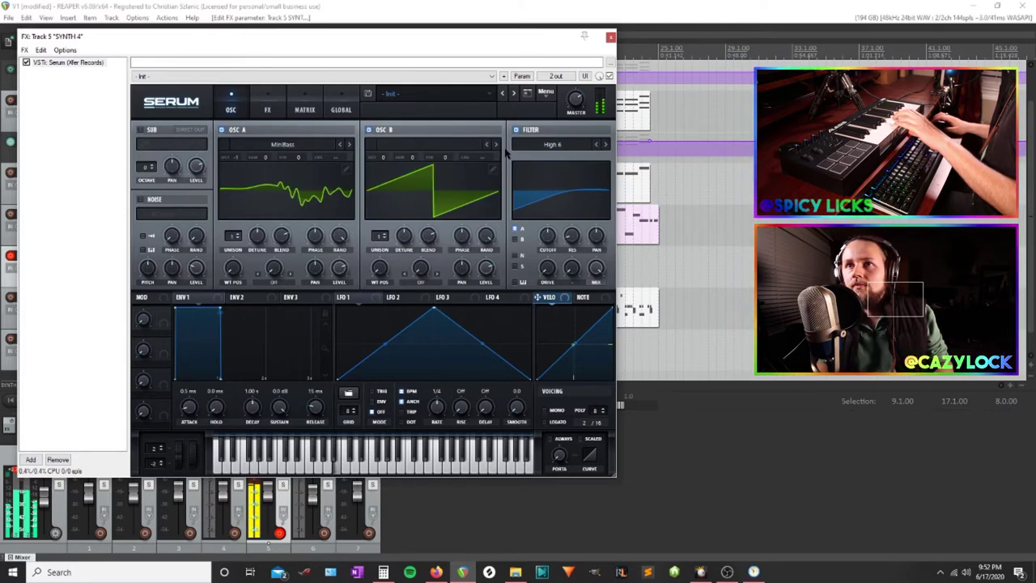
pyautogui.click(487, 144)
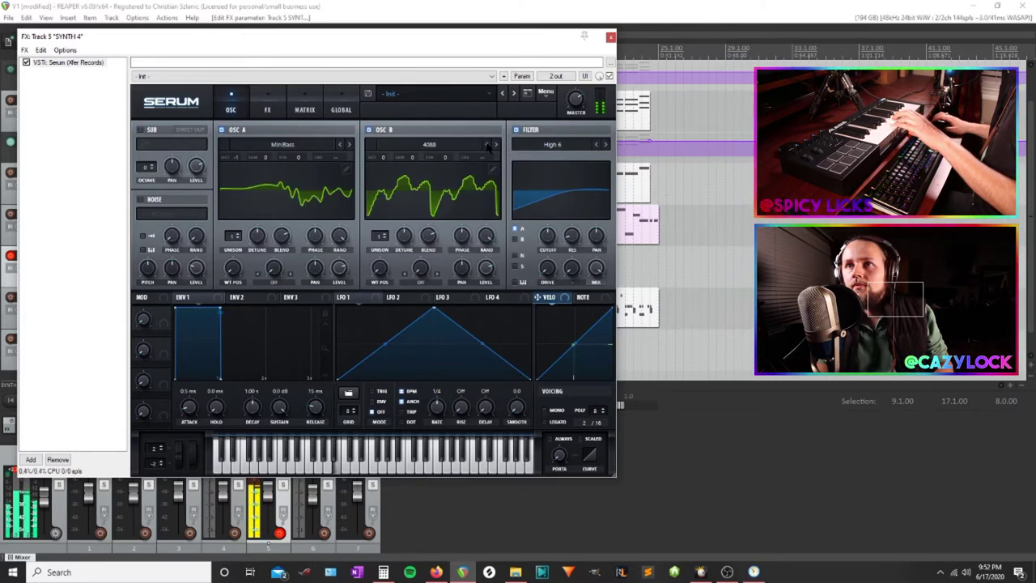
pyautogui.click(495, 144)
pyautogui.click(496, 144)
pyautogui.click(495, 144)
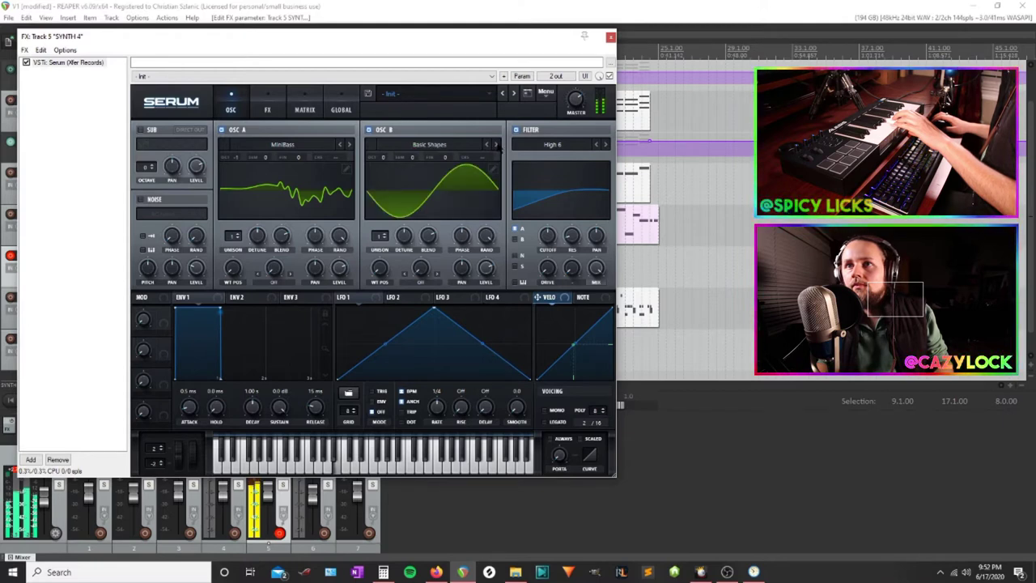
pyautogui.click(496, 144)
pyautogui.click(495, 144)
pyautogui.click(495, 144)
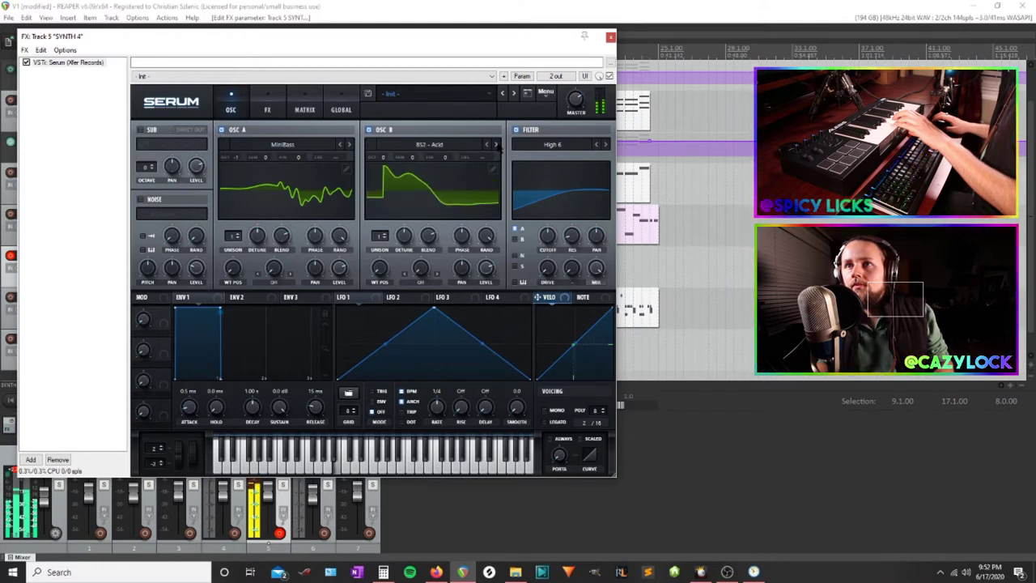
pyautogui.click(496, 144)
pyautogui.click(496, 144)
pyautogui.click(495, 144)
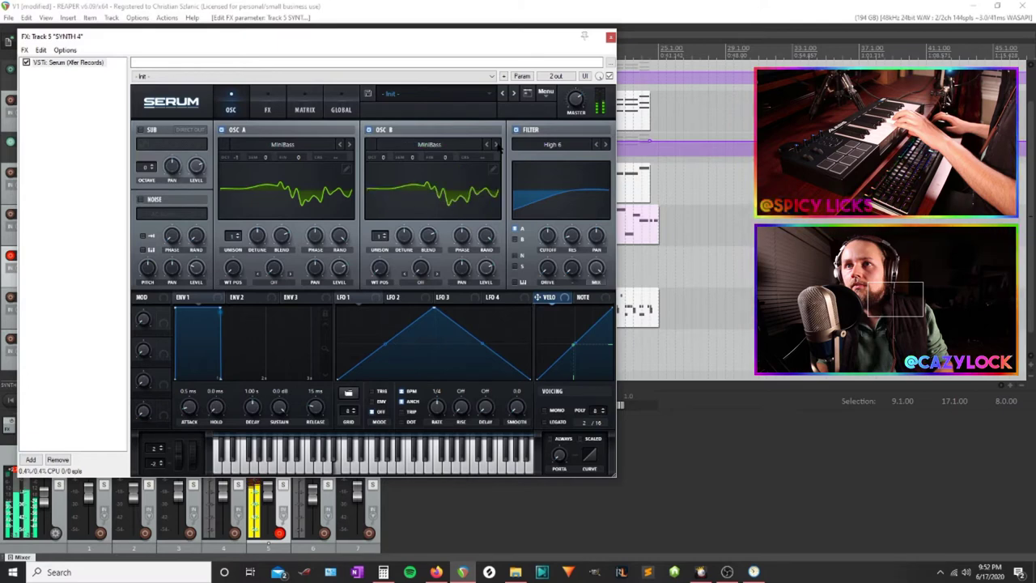
pyautogui.click(496, 144)
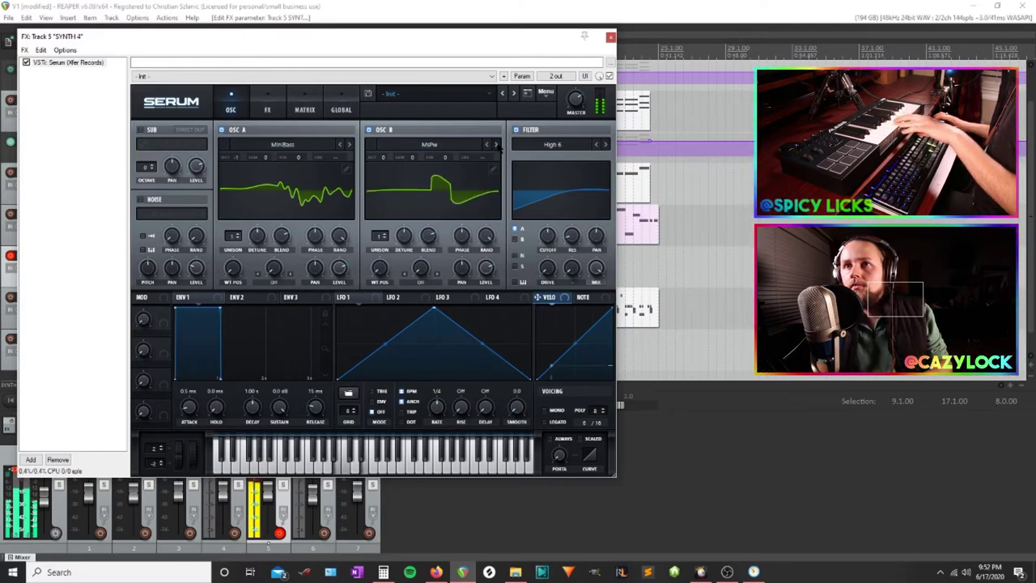
pyautogui.click(495, 144)
pyautogui.click(496, 144)
# Change the filter type to Notch 24
pyautogui.click(606, 144)
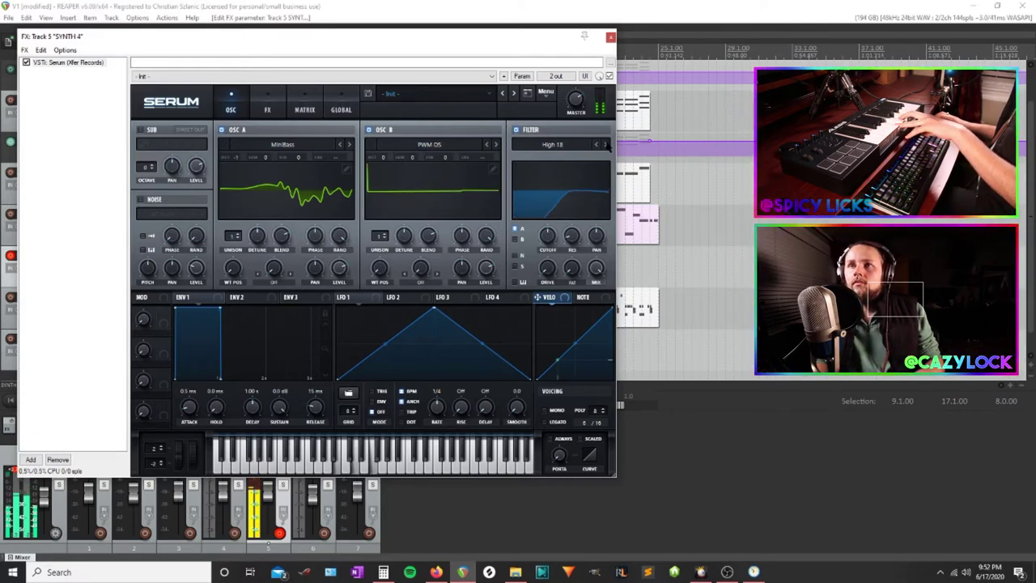
pyautogui.click(606, 144)
pyautogui.click(605, 144)
pyautogui.click(606, 144)
pyautogui.click(606, 144)
pyautogui.click(606, 144)
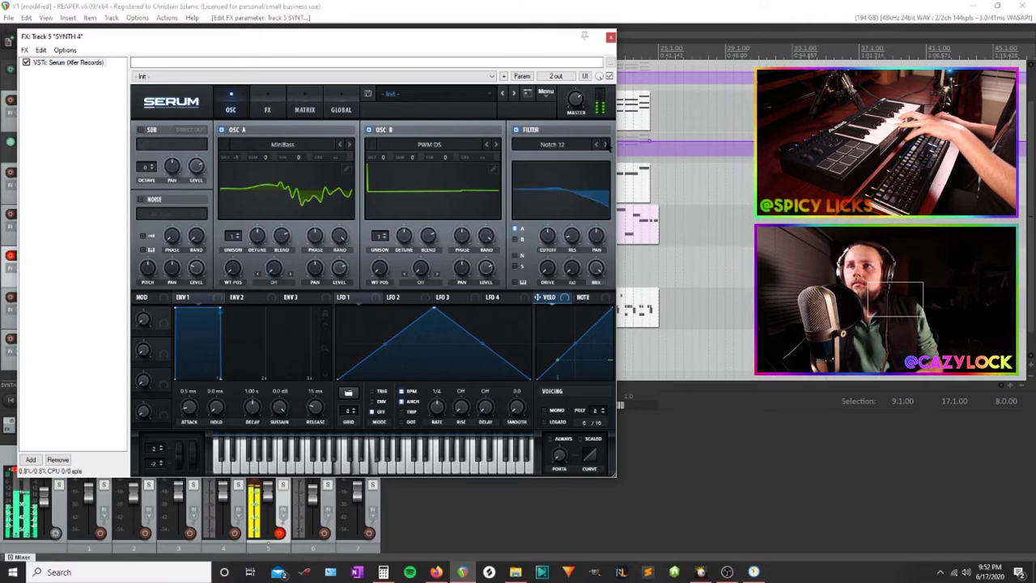
pyautogui.click(606, 145)
# Switch oscillator B to the PWM Juno wavetable
pyautogui.click(496, 144)
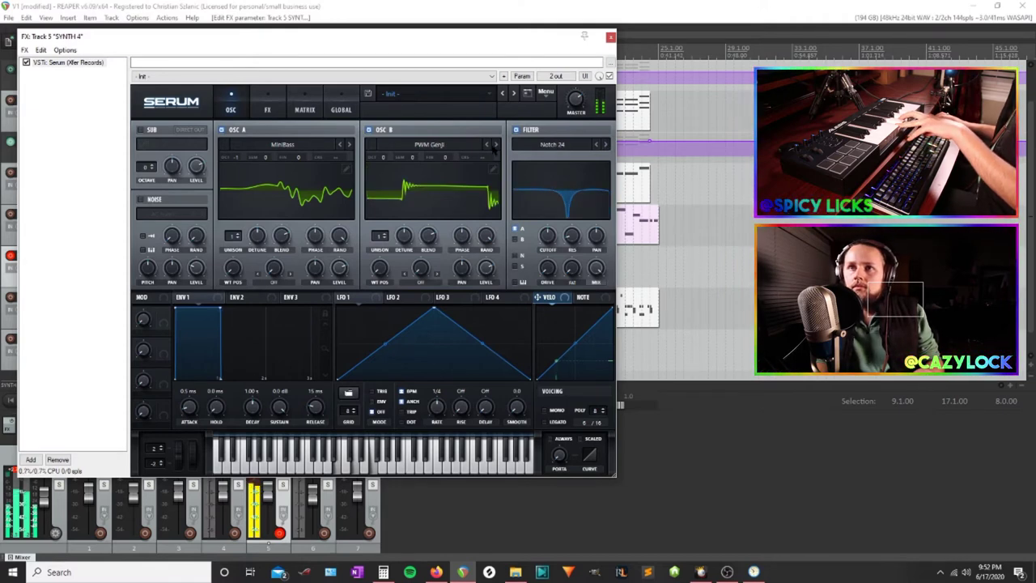
pyautogui.click(495, 144)
pyautogui.click(495, 144)
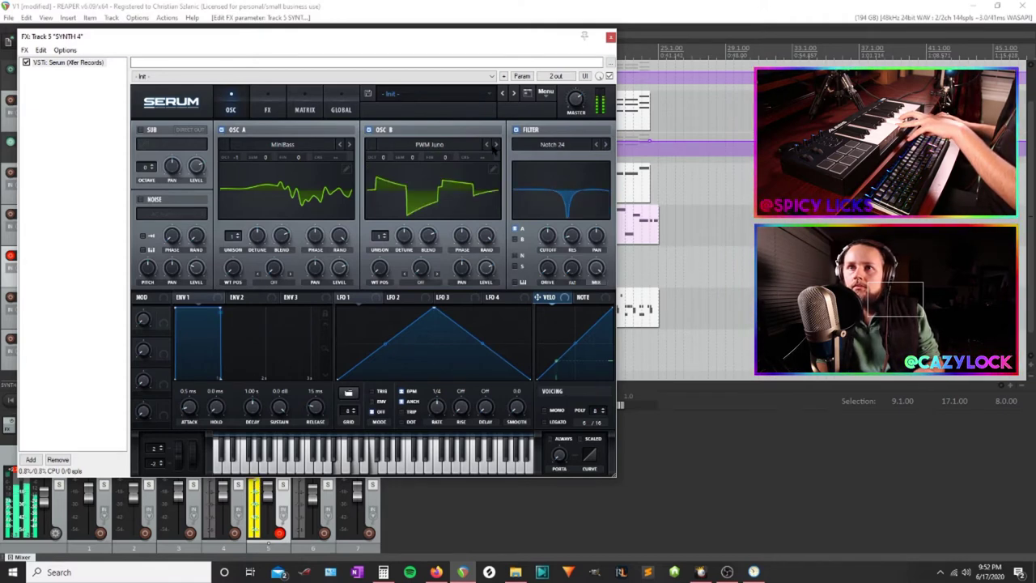
# Adjust the reverb's wet mix to about 58%
pyautogui.click(307, 96)
pyautogui.click(261, 93)
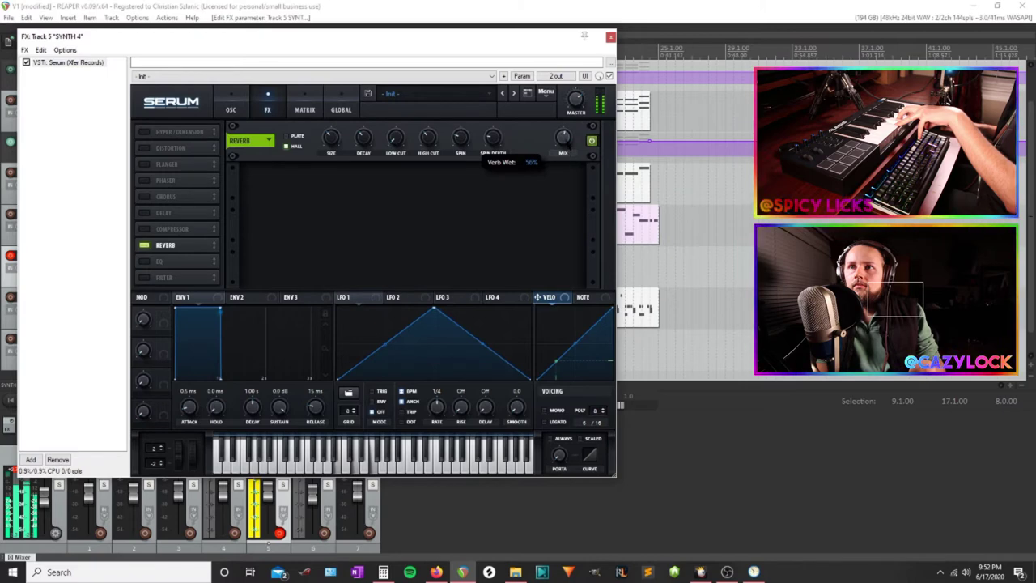
# Lower oscillator B's octave to -2 and change its wavetable to SawRounded
pyautogui.click(234, 103)
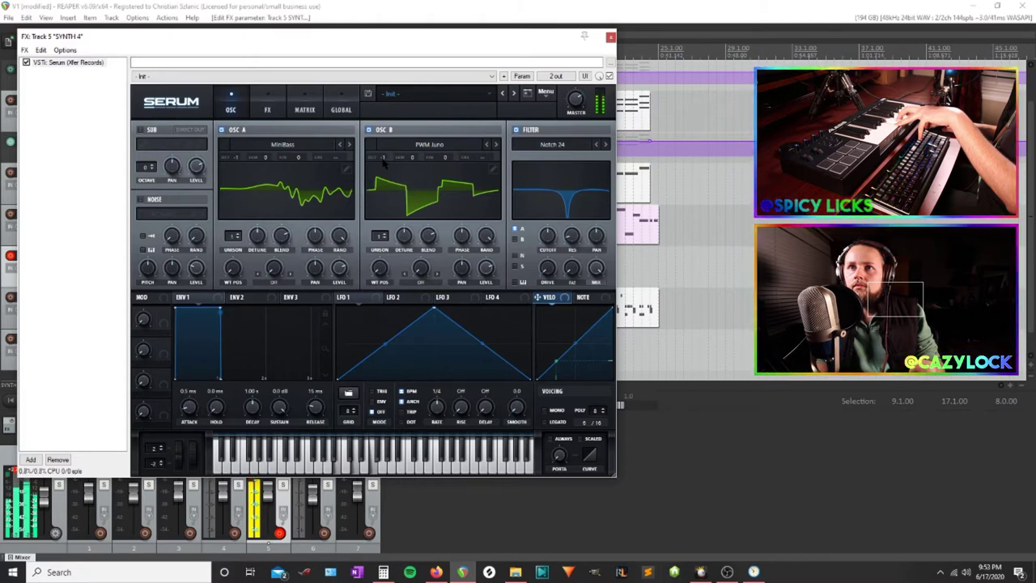
pyautogui.click(497, 145)
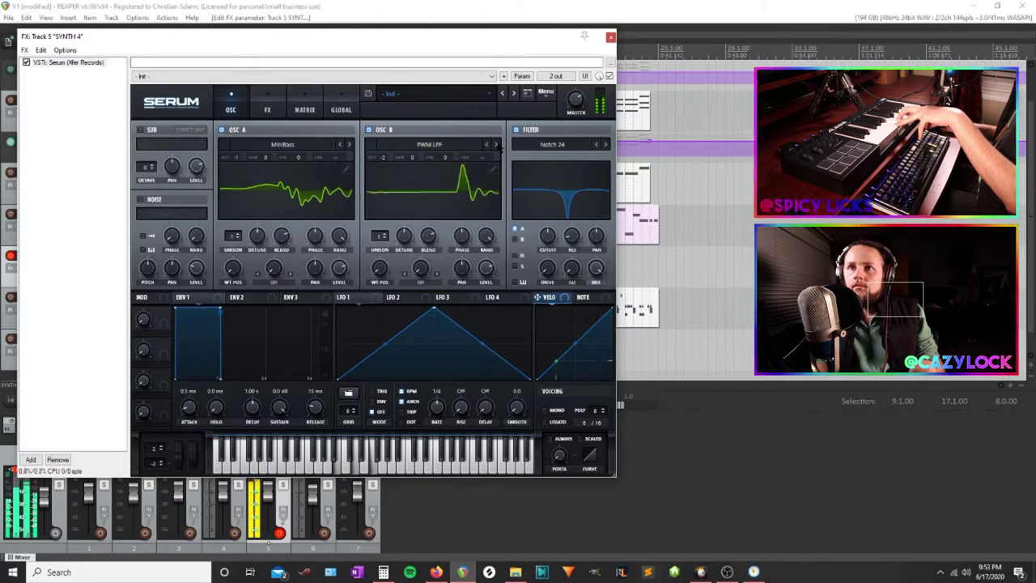
pyautogui.click(497, 145)
pyautogui.click(496, 145)
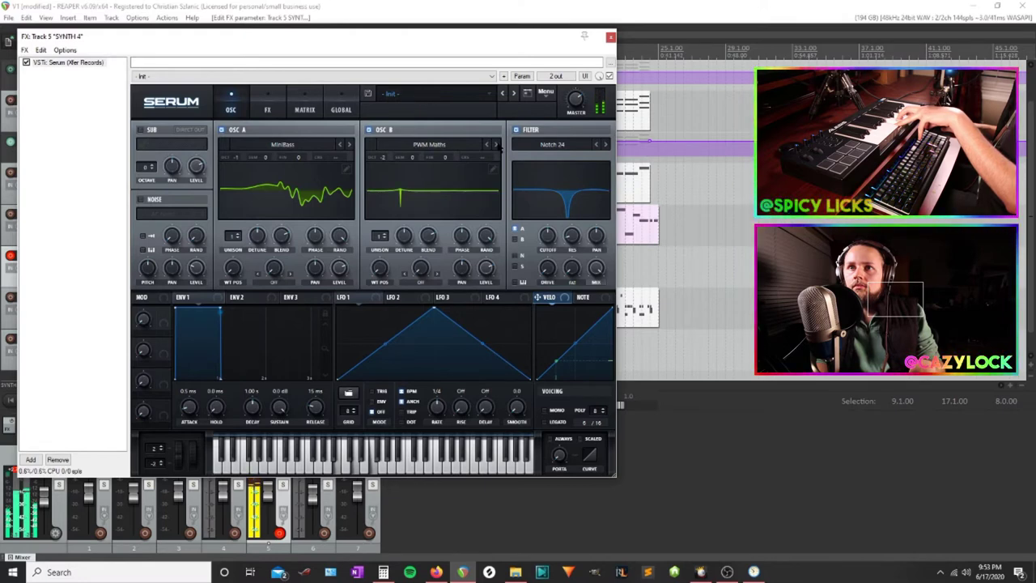
pyautogui.click(496, 145)
pyautogui.click(497, 145)
pyautogui.click(497, 145)
pyautogui.click(497, 145)
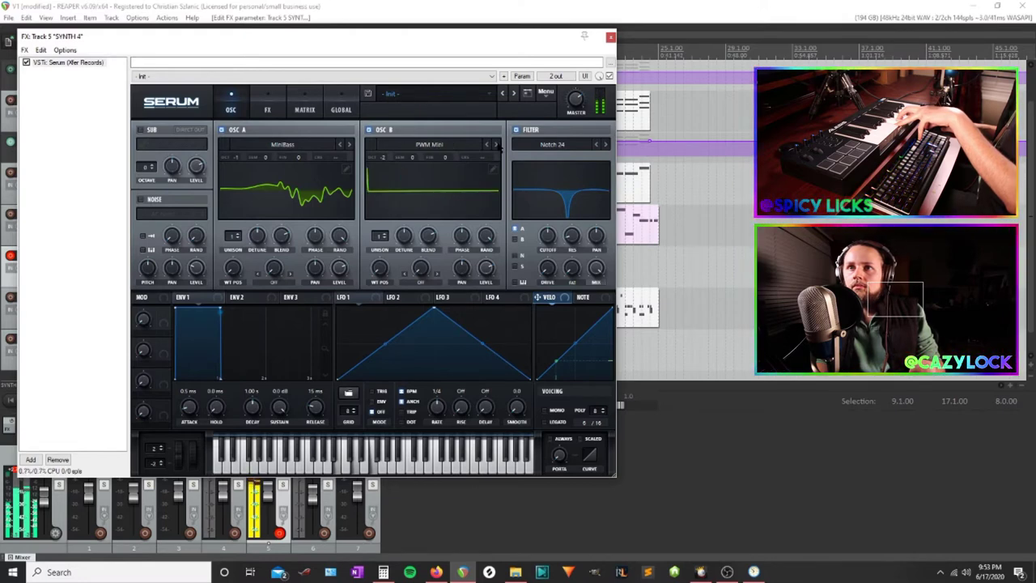
pyautogui.click(497, 145)
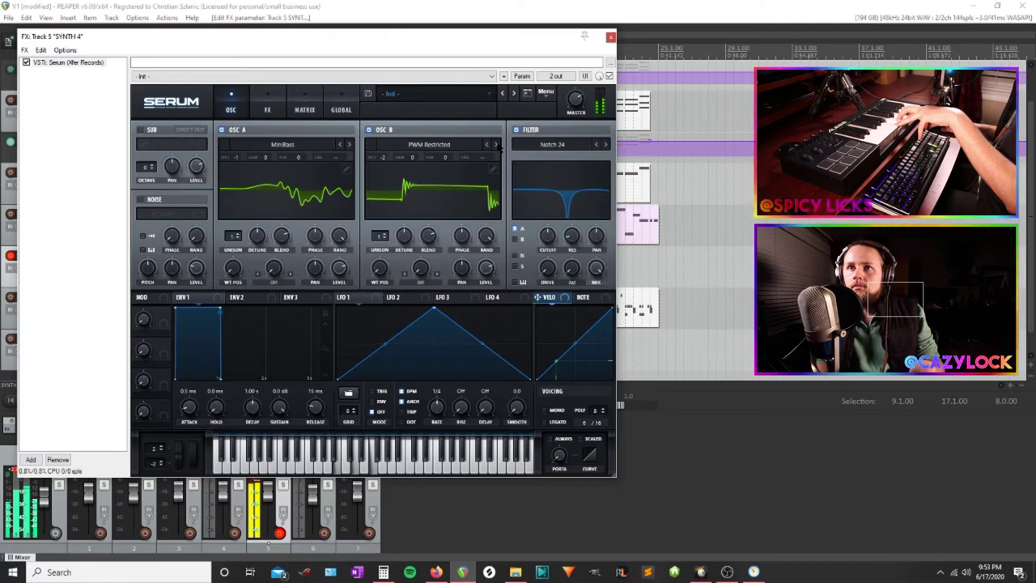
pyautogui.click(497, 145)
pyautogui.click(496, 145)
pyautogui.click(496, 145)
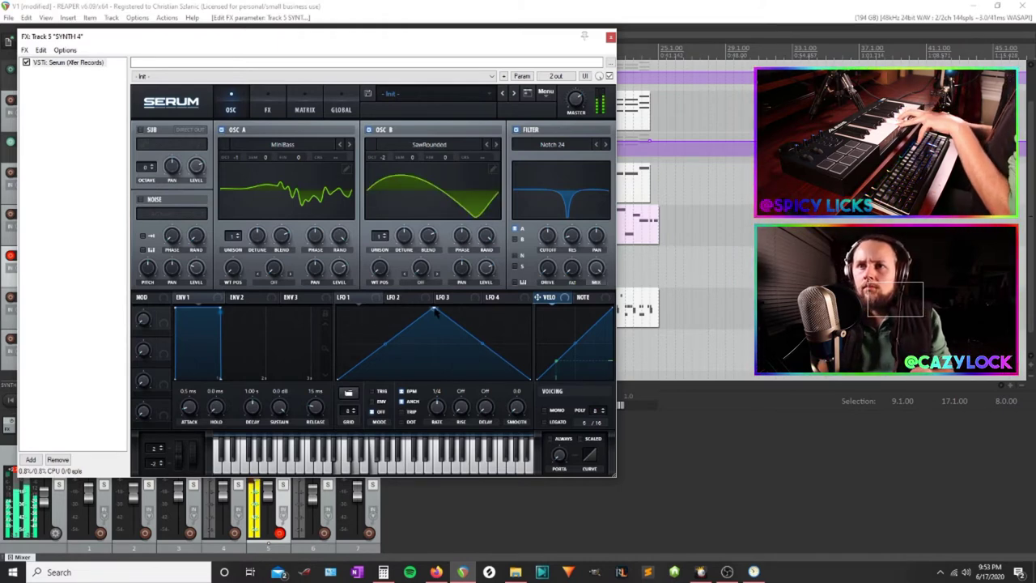
# Reshape LFO 1 from a triangle into a straight ramp rising across its full length
pyautogui.moveTo(435, 313); pyautogui.dragTo(531, 308)
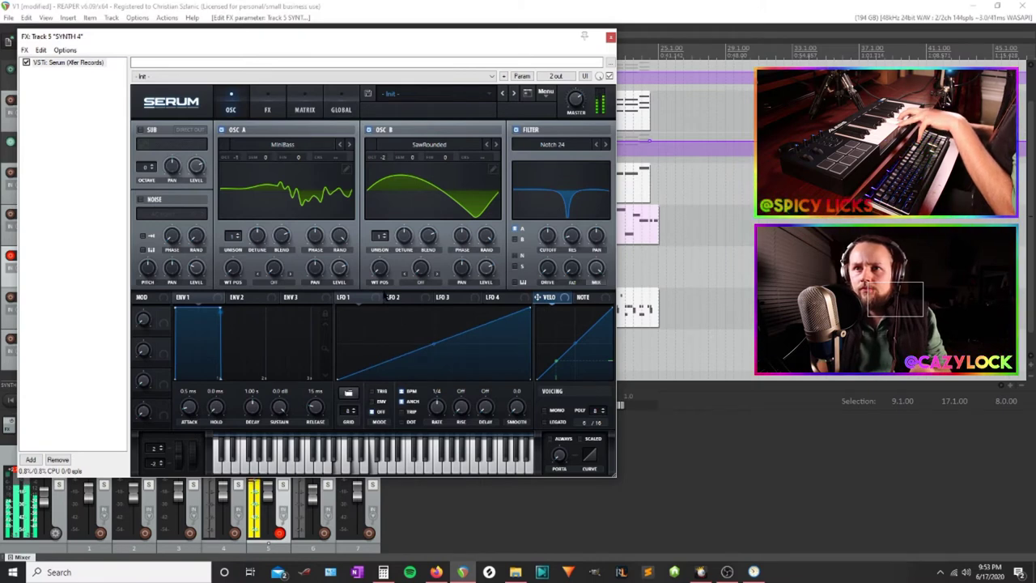
pyautogui.moveTo(360, 298); pyautogui.dragTo(405, 235)
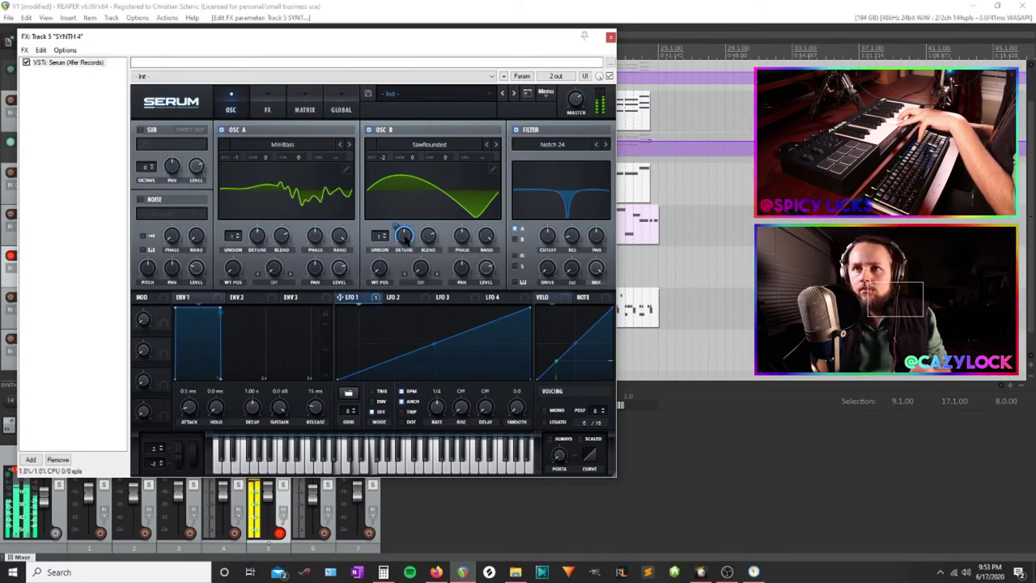
pyautogui.rightClick(402, 235)
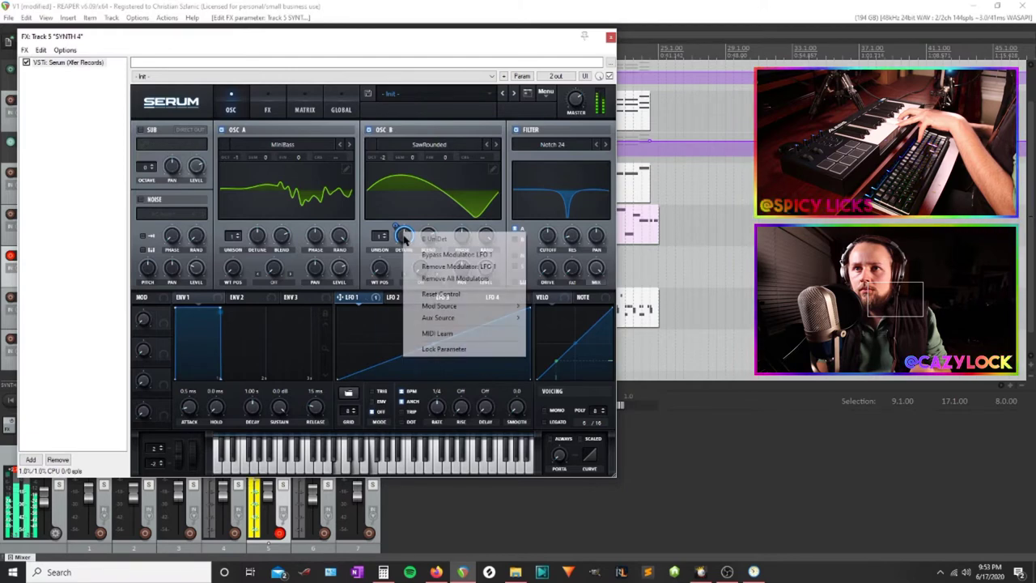
pyautogui.click(439, 295)
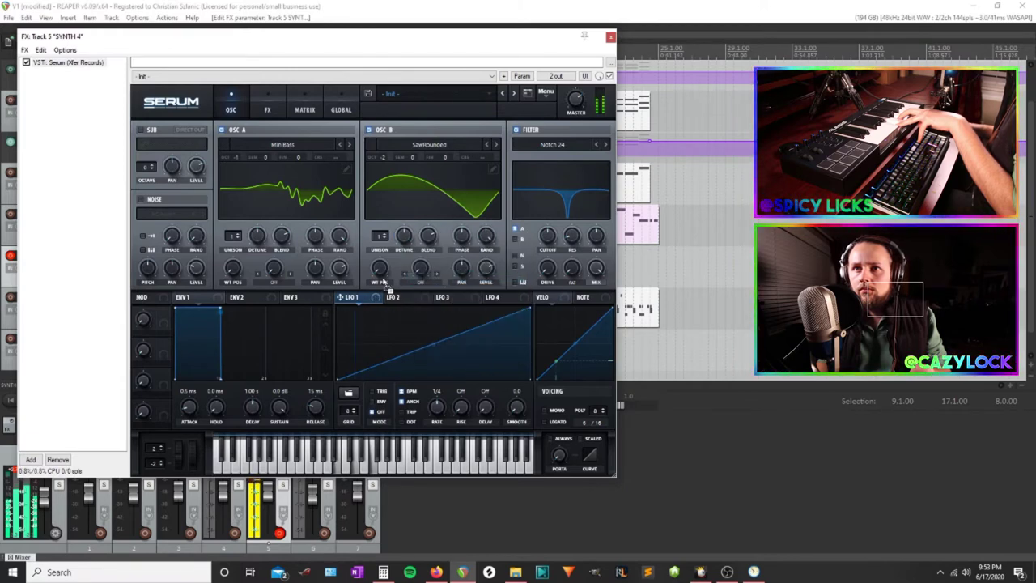
# Assign LFO 1 to both oscillators' wavetable positions and set its rate to 1/8, rise to 1/4 and delay to 1/16
pyautogui.moveTo(388, 287); pyautogui.dragTo(380, 269)
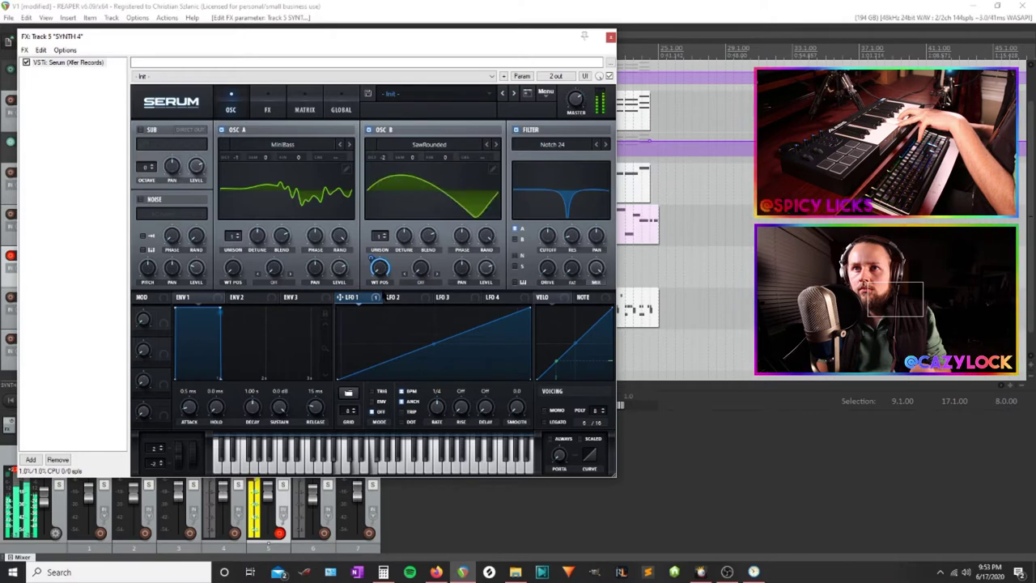
pyautogui.moveTo(368, 303)
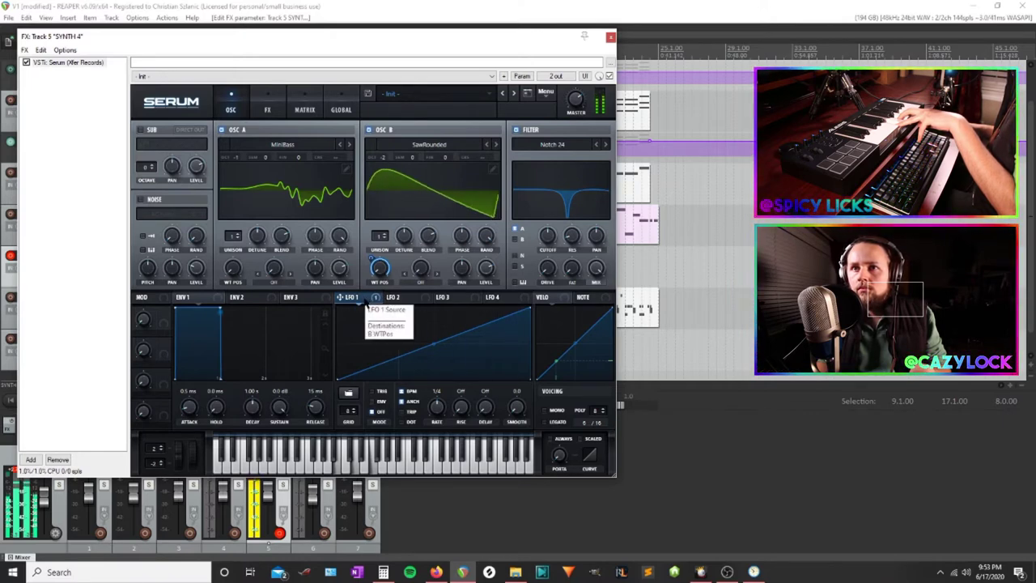
pyautogui.moveTo(368, 303); pyautogui.dragTo(234, 272)
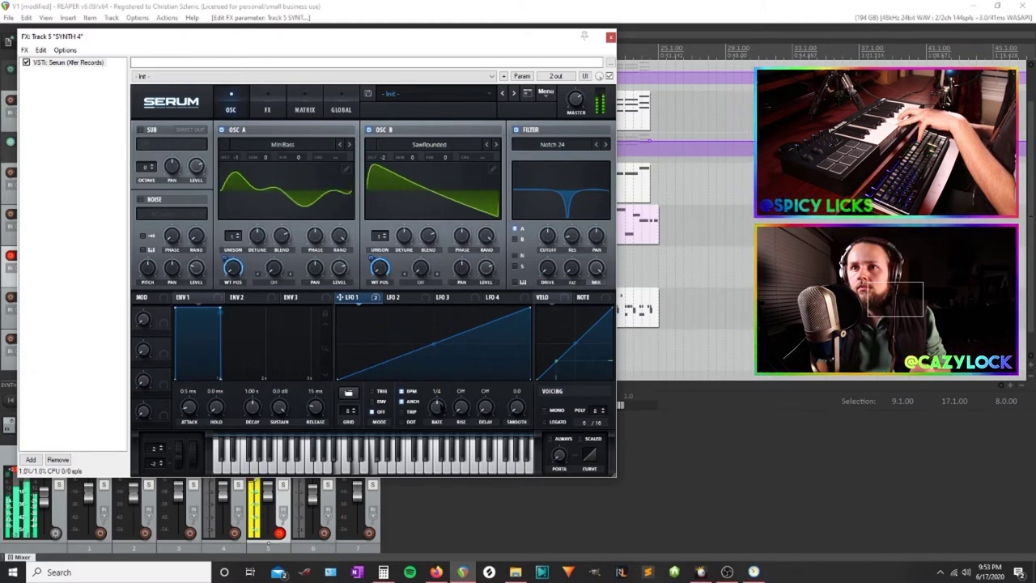
pyautogui.moveTo(439, 406); pyautogui.dragTo(439, 410)
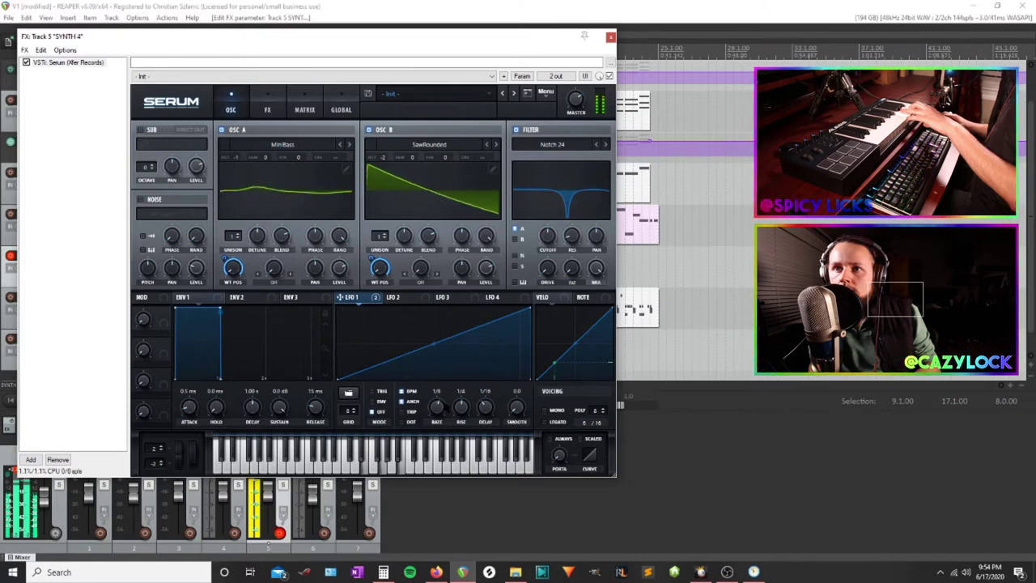
# Uncover the mixer, lower the DRUMS track volume slightly, and reset the SYNTH 3 and master peak indicators
pyautogui.moveTo(503, 39); pyautogui.dragTo(794, 314)
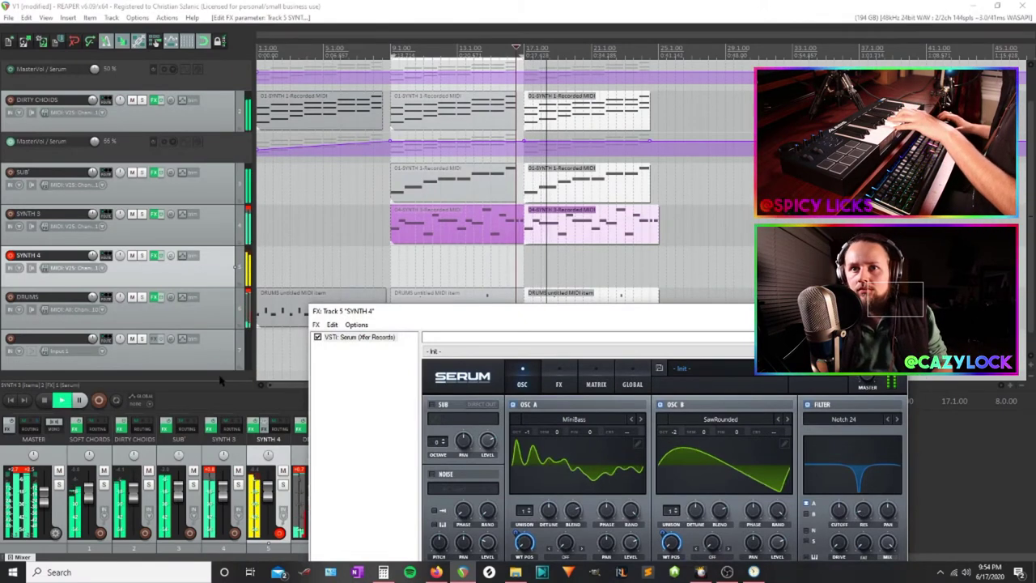
pyautogui.moveTo(366, 316); pyautogui.dragTo(533, 304)
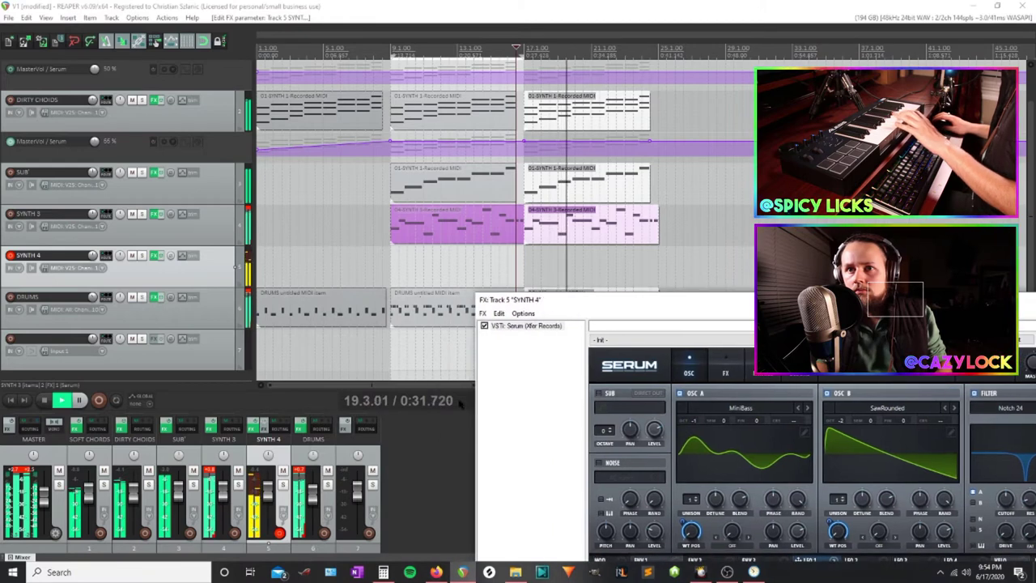
pyautogui.moveTo(314, 492); pyautogui.dragTo(318, 500)
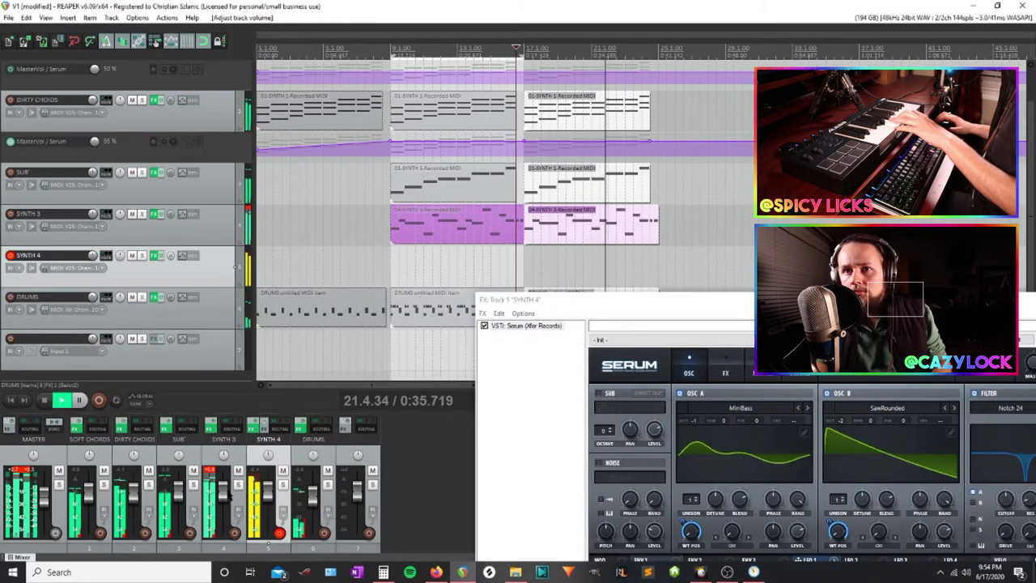
pyautogui.click(208, 472)
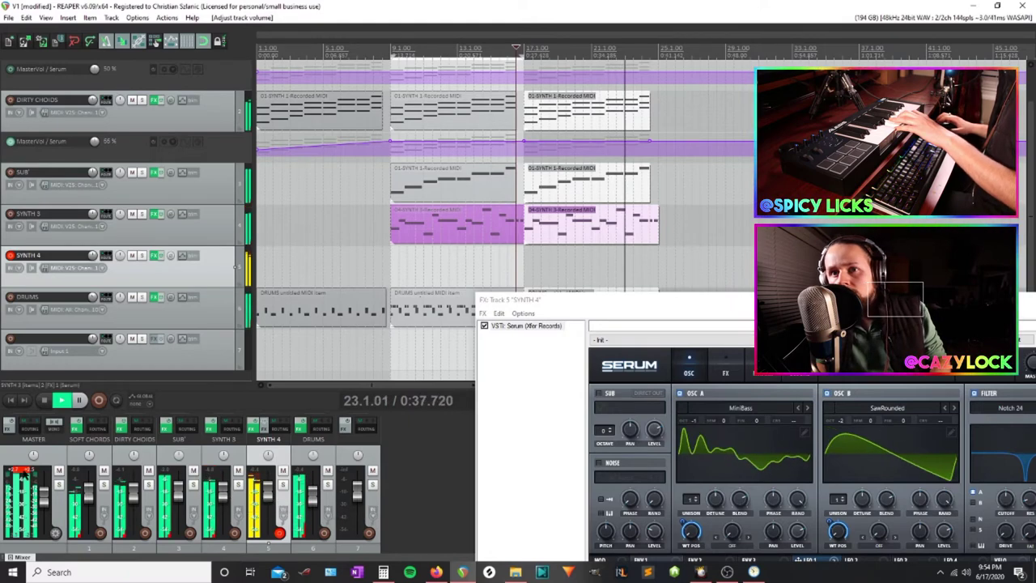
pyautogui.click(20, 472)
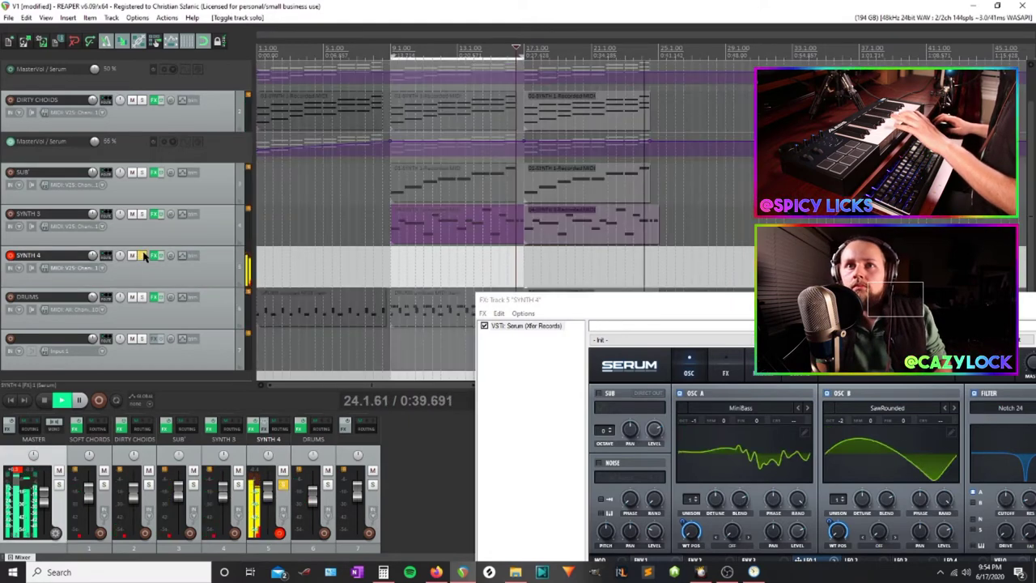
# Solo the SYNTH 4 track, raise oscillator B's octave to 0, and close the synth window
pyautogui.click(143, 256)
pyautogui.moveTo(652, 300); pyautogui.dragTo(492, 120)
pyautogui.moveTo(680, 241); pyautogui.dragTo(680, 224)
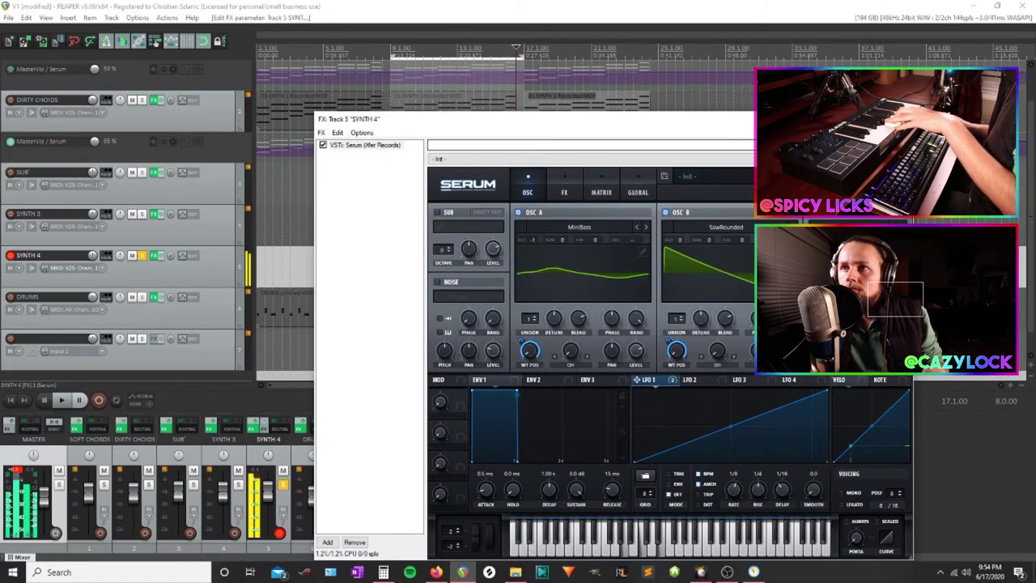
pyautogui.click(900, 119)
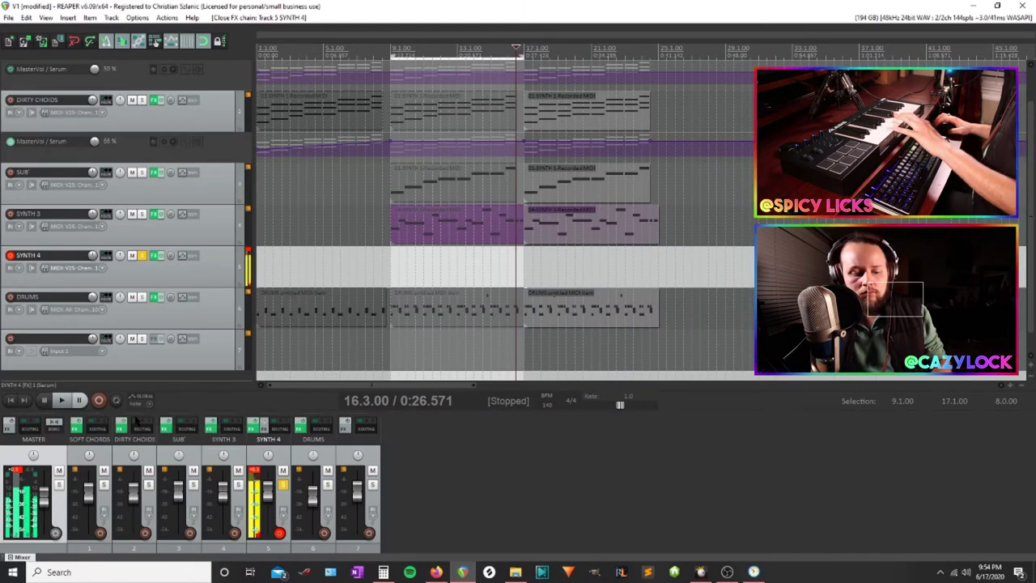
# Copy the SYNTH 3 MIDI item at bar 17 onto the SYNTH 4 track at the same position
pyautogui.click(543, 234)
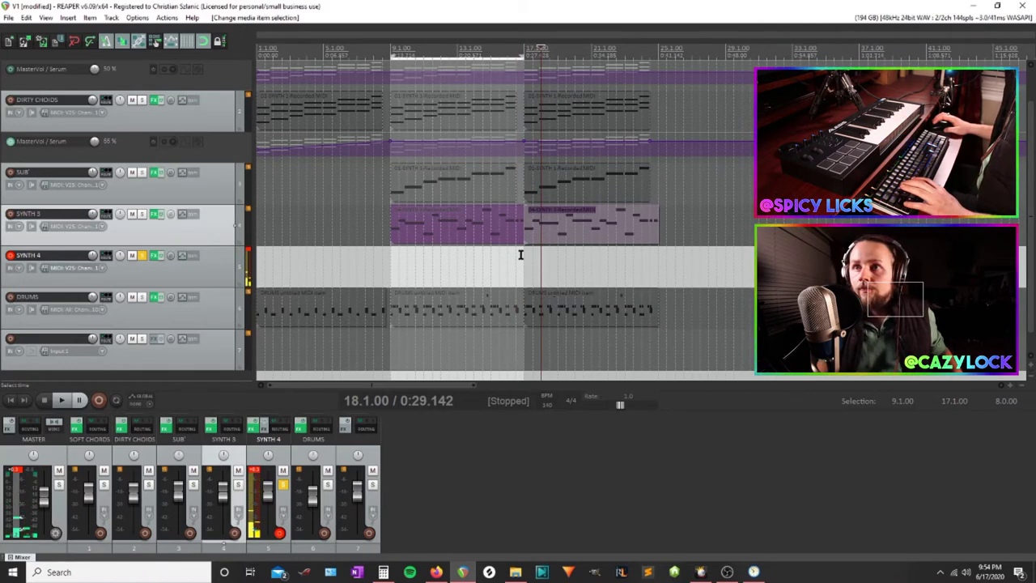
pyautogui.click(522, 256)
pyautogui.hotkey('ctrl', 'v')
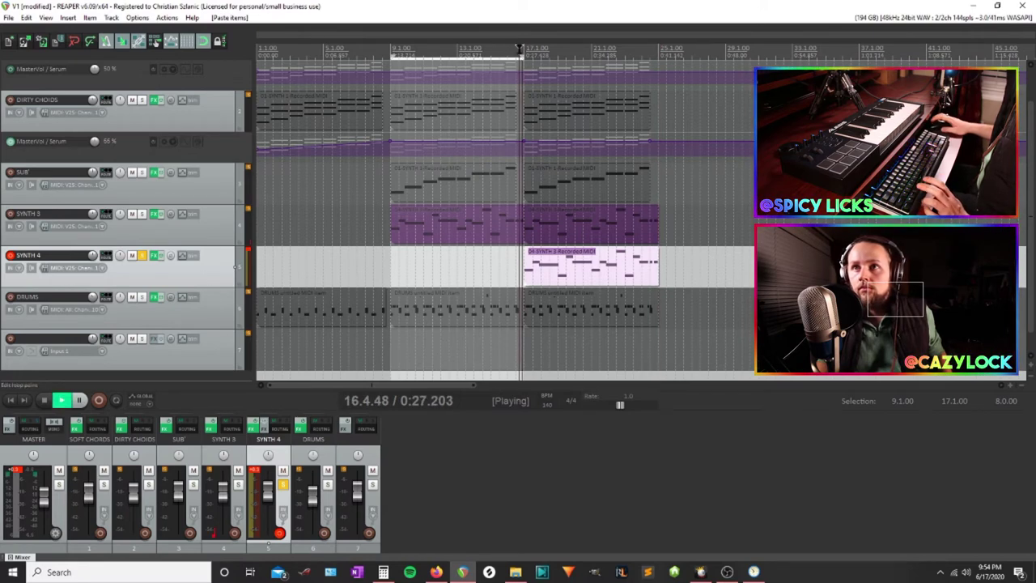
# Unsolo SYNTH 4 and raise its track volume slightly to balance it against the full mix
pyautogui.click(141, 255)
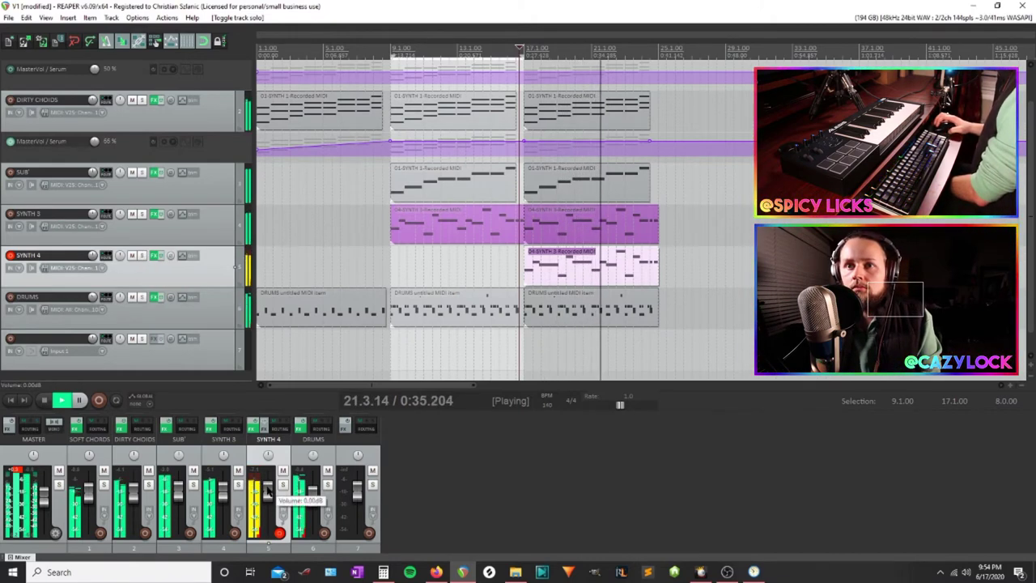
pyautogui.moveTo(269, 491); pyautogui.dragTo(271, 483)
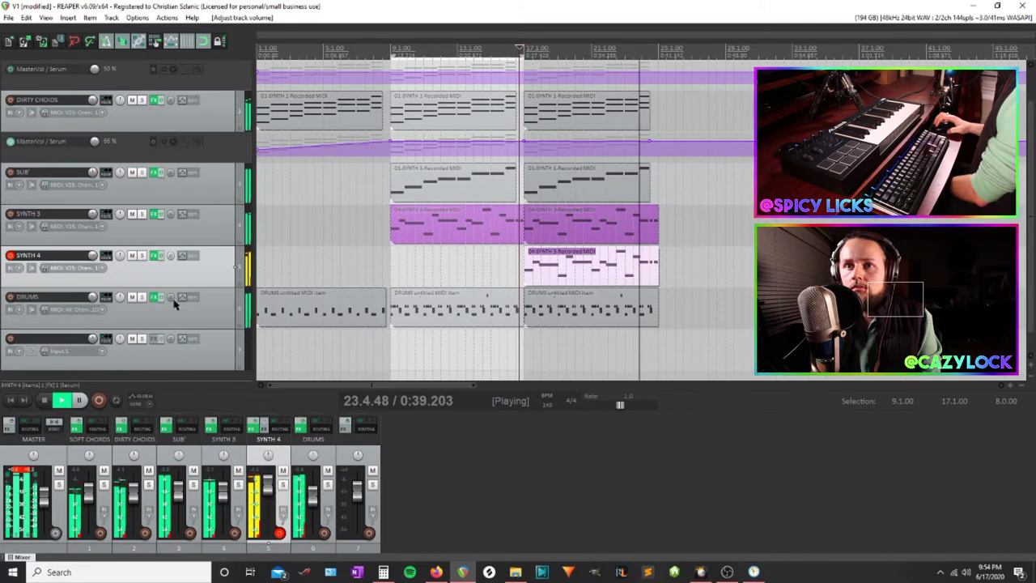
pyautogui.press('space')
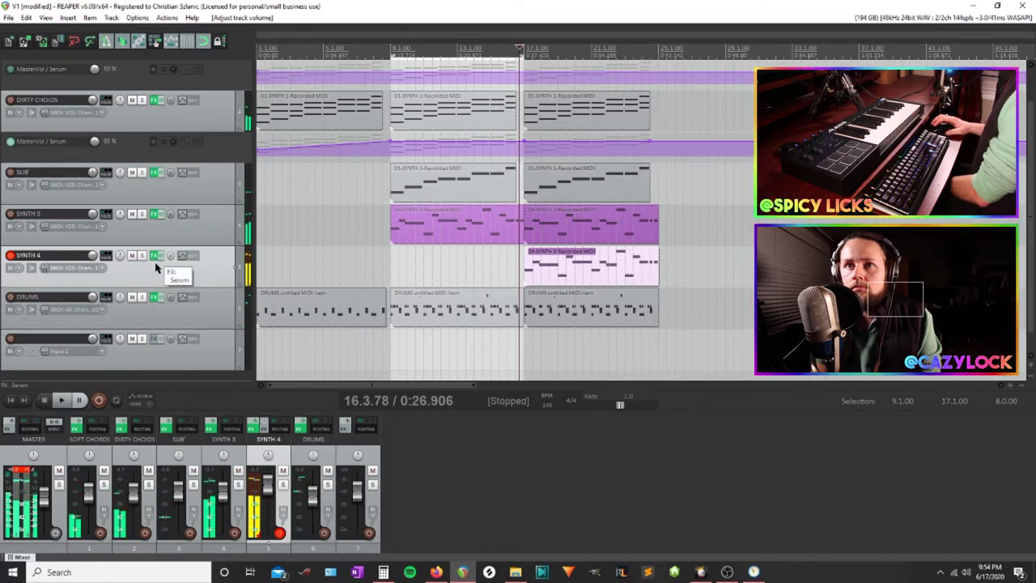
# Play from just before bar 9 and pan SOFT CHORDS about 40% left and DIRTY CHORDS to the right
pyautogui.click(383, 53)
pyautogui.press('space')
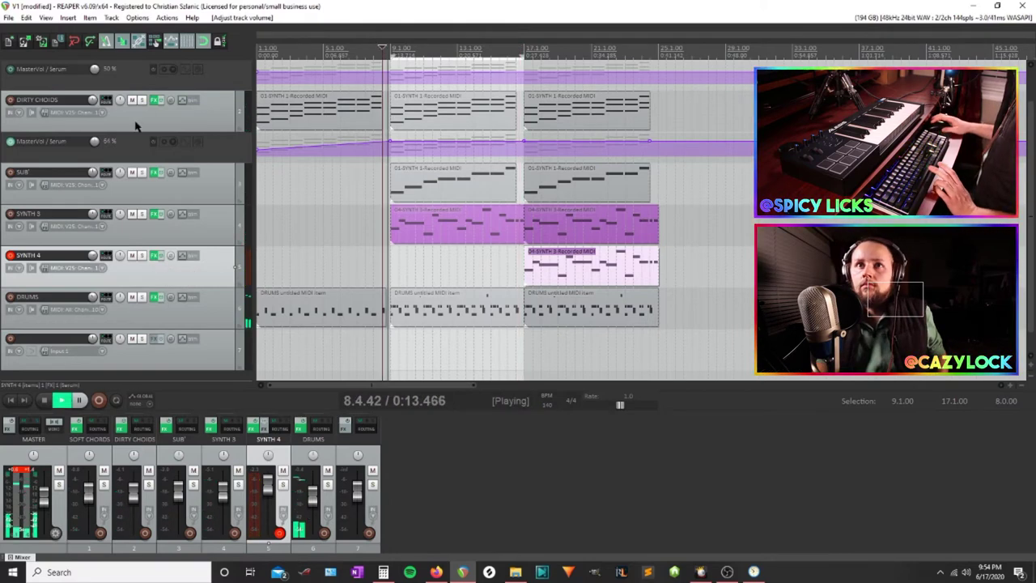
pyautogui.scroll(1, 105, 129)
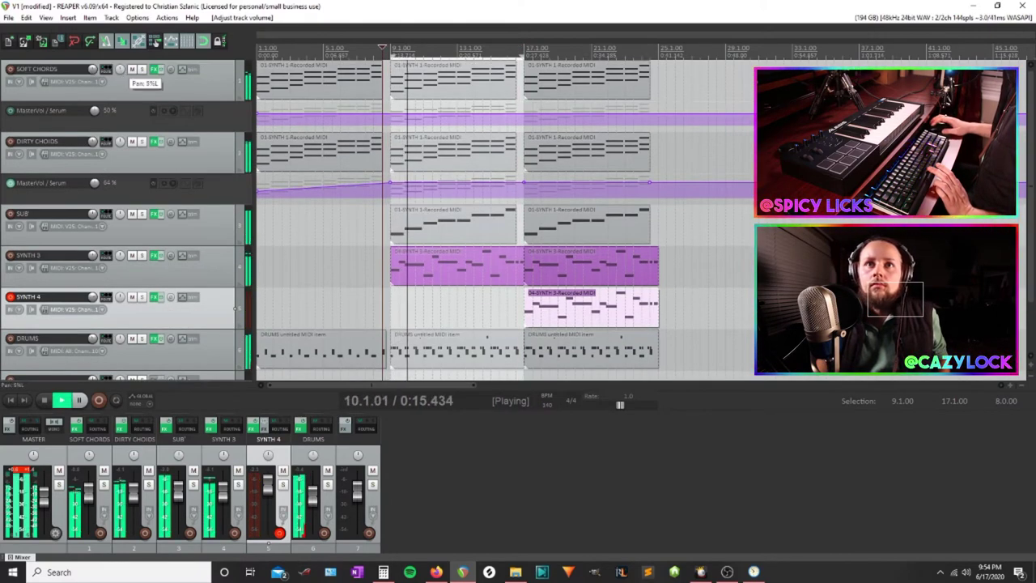
pyautogui.moveTo(120, 70); pyautogui.dragTo(120, 73)
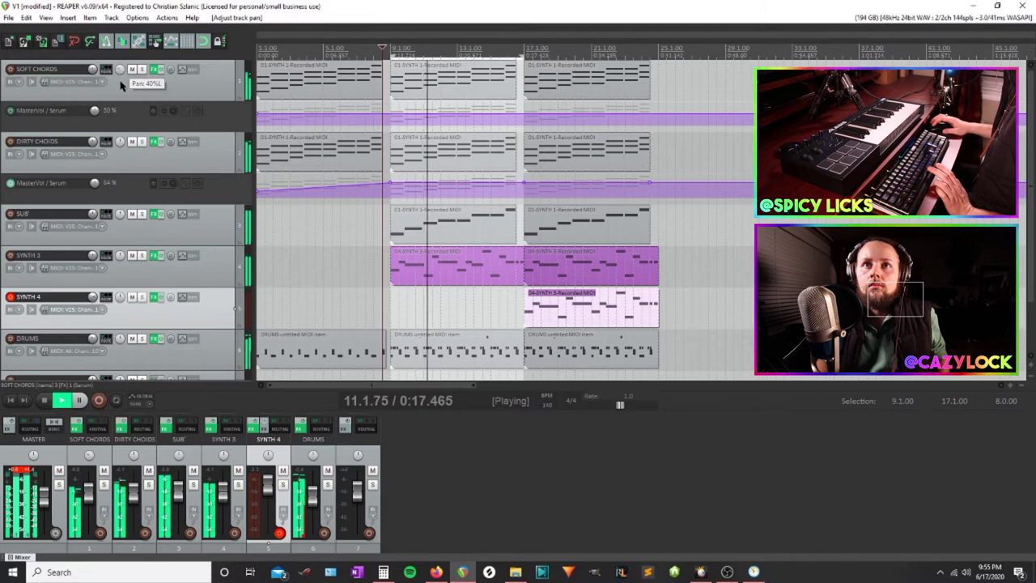
pyautogui.moveTo(120, 142); pyautogui.dragTo(120, 138)
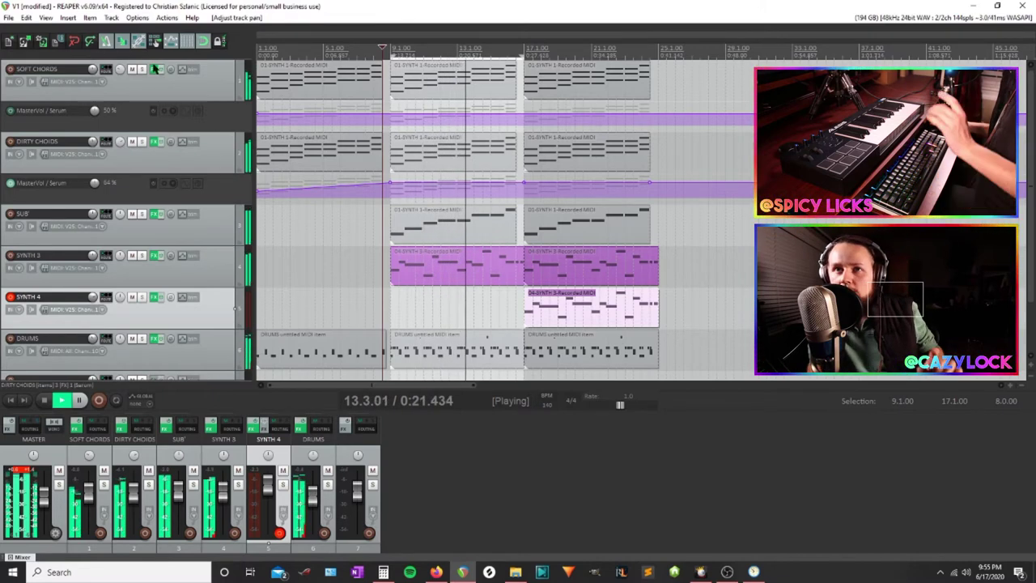
# Pan the SYNTH 3 track to the left
pyautogui.scroll(-1, 152, 121)
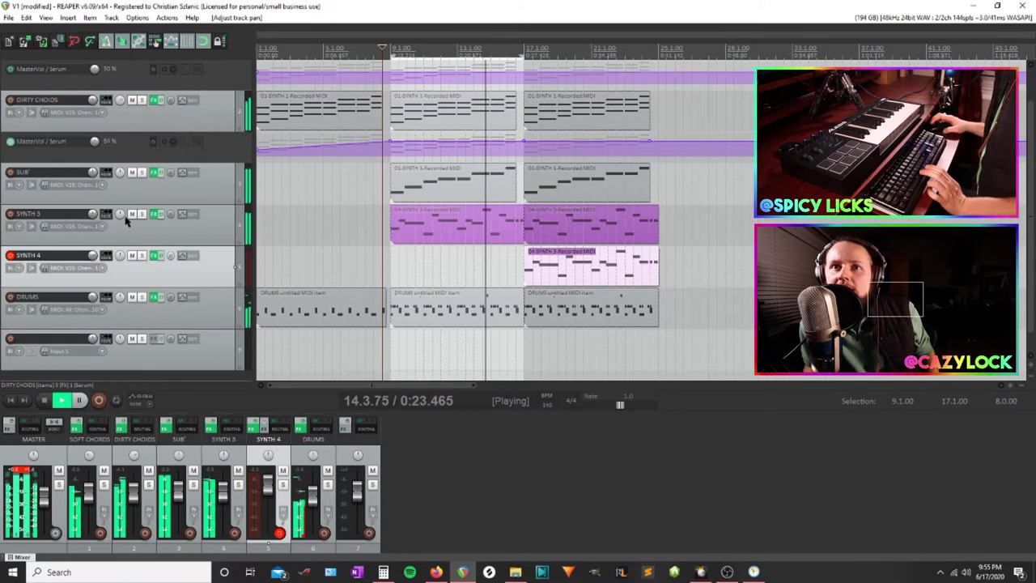
pyautogui.moveTo(120, 215); pyautogui.dragTo(120, 225)
pyautogui.scroll(1, 98, 146)
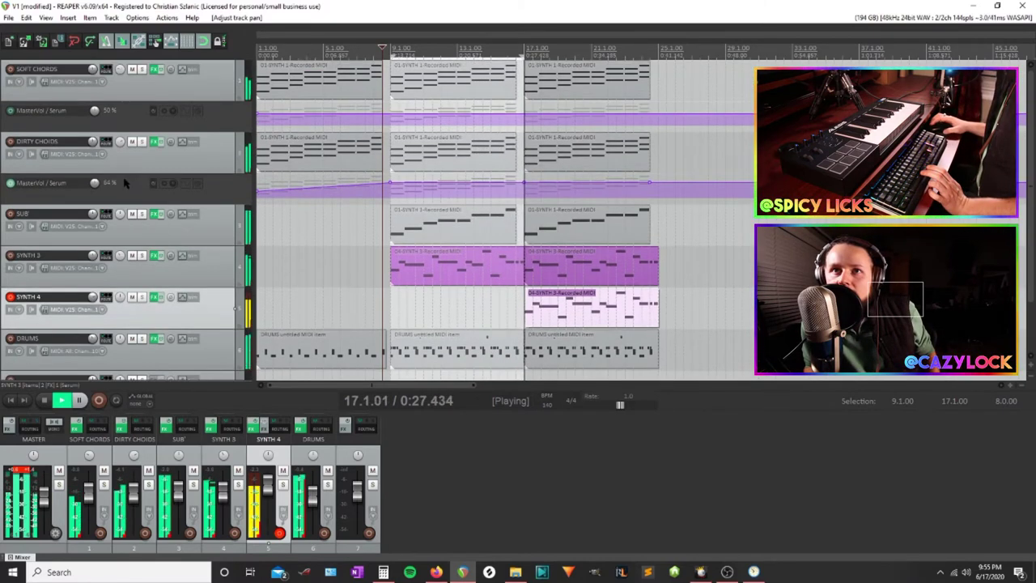
pyautogui.scroll(-1, 145, 150)
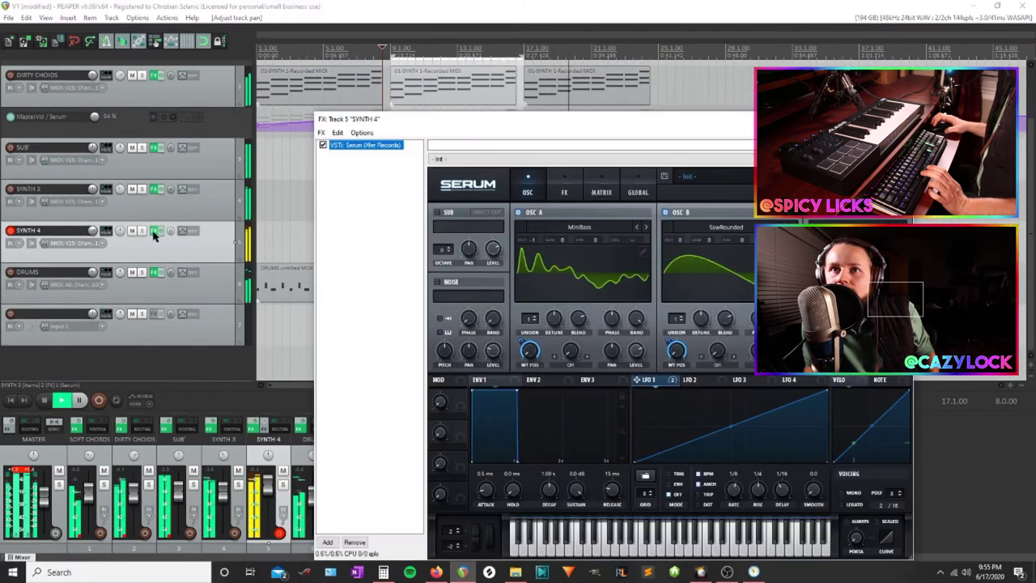
pyautogui.click(154, 231)
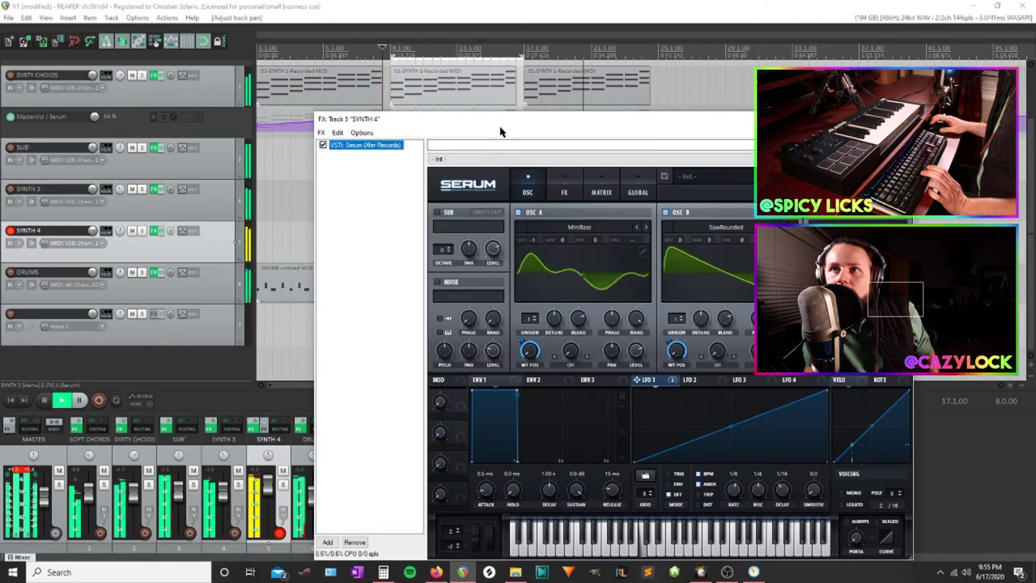
pyautogui.press('Escape')
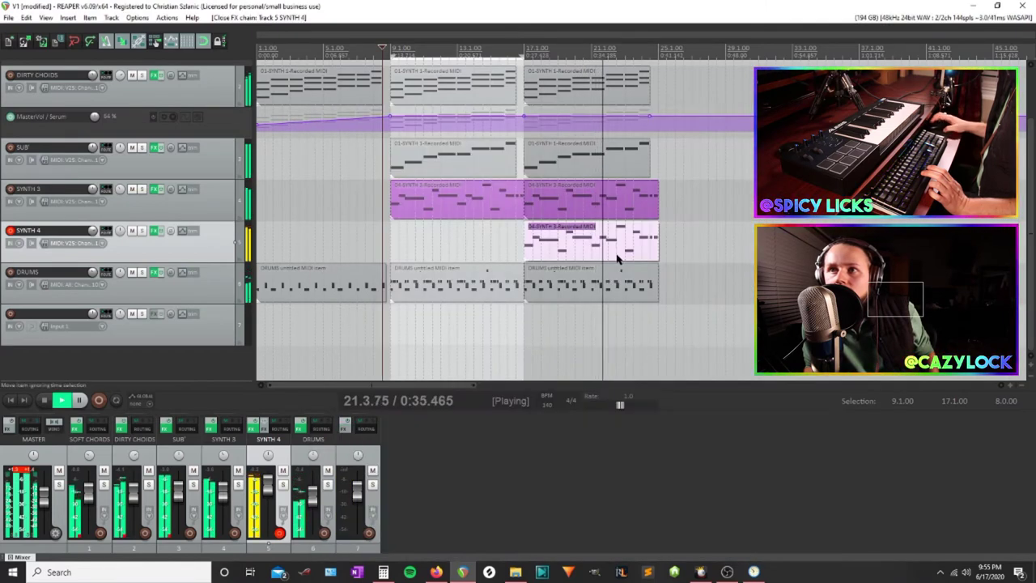
# Play back the section around bar 17 to hear the layered synths together with the drums
pyautogui.scroll(-2, 617, 259)
pyautogui.scroll(2, 168, 234)
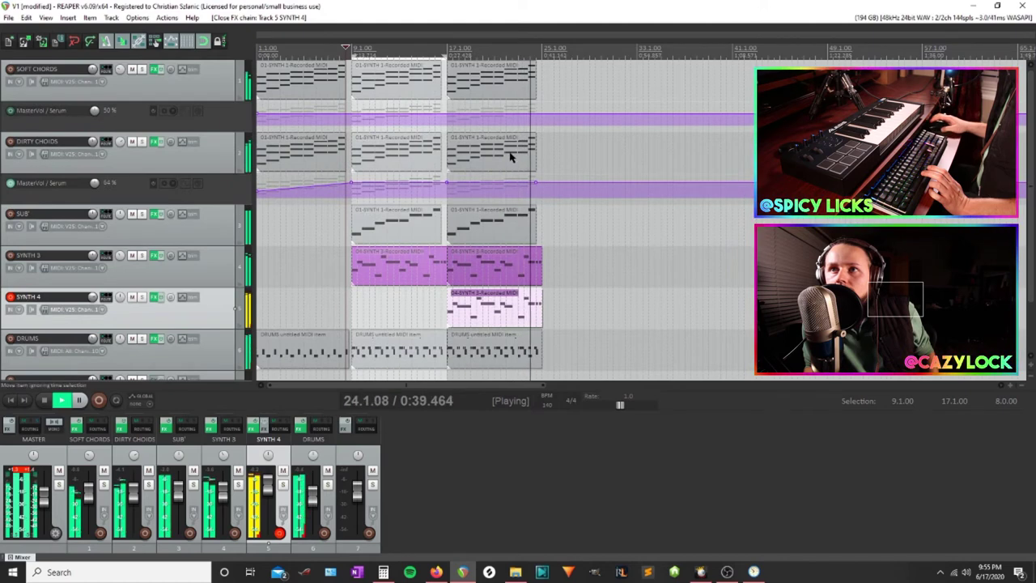
pyautogui.press('space')
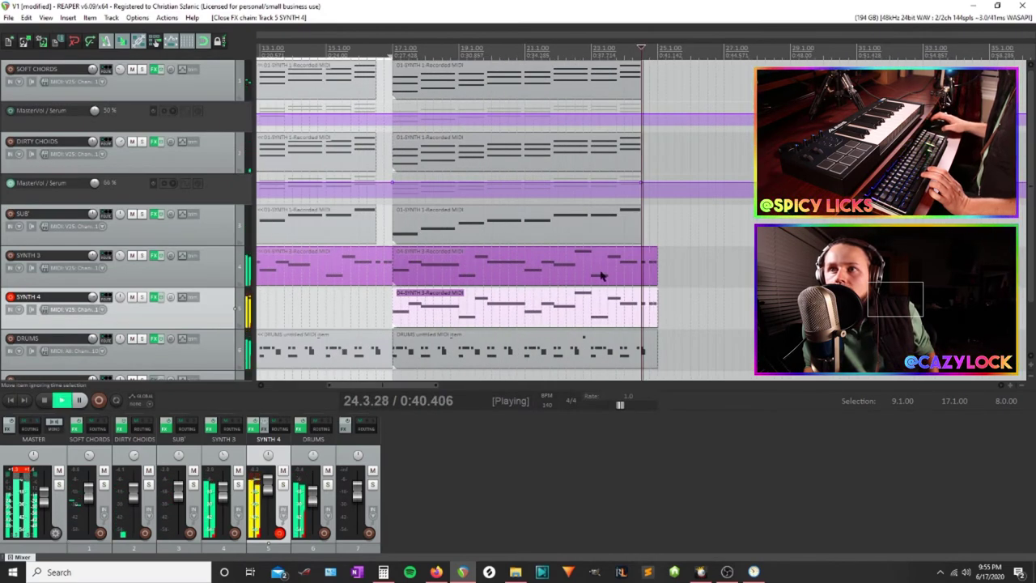
pyautogui.click(397, 50)
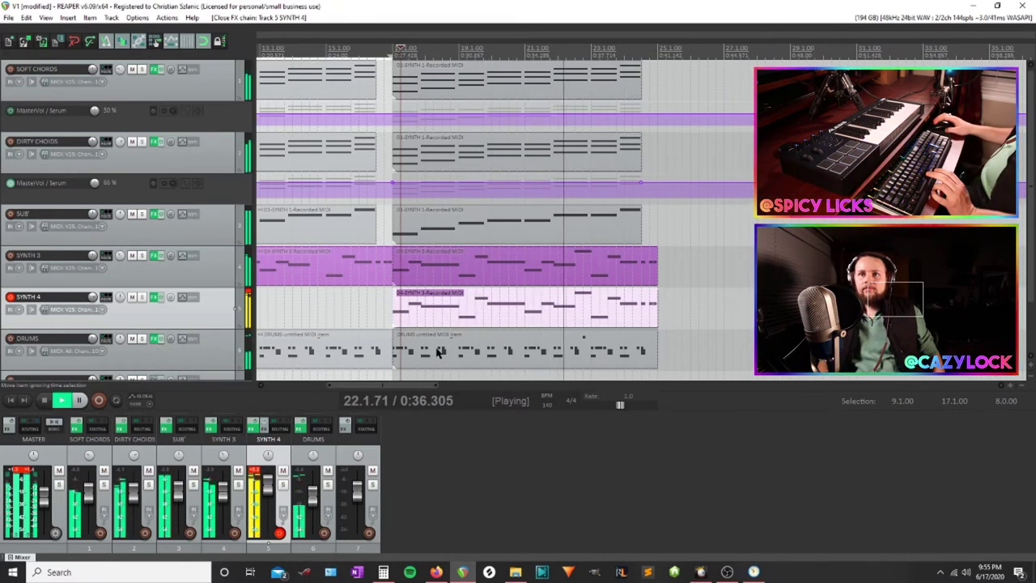
pyautogui.press('space')
pyautogui.click(352, 51)
pyautogui.press('space')
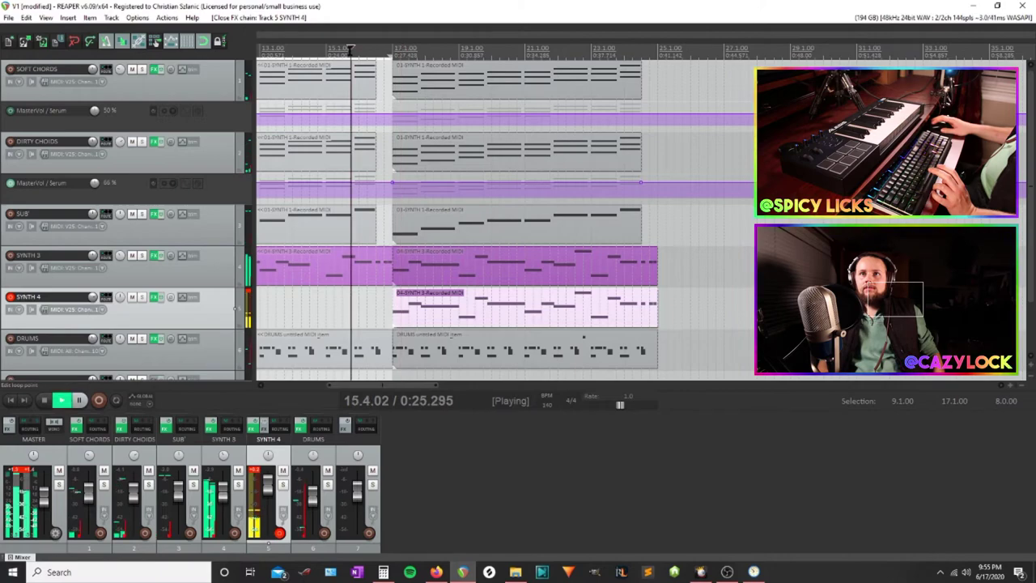
# Open the DRUMS MIDI item at bar 17 for editing and audition the drum sounds on the keys around D#2
pyautogui.doubleClick(449, 353)
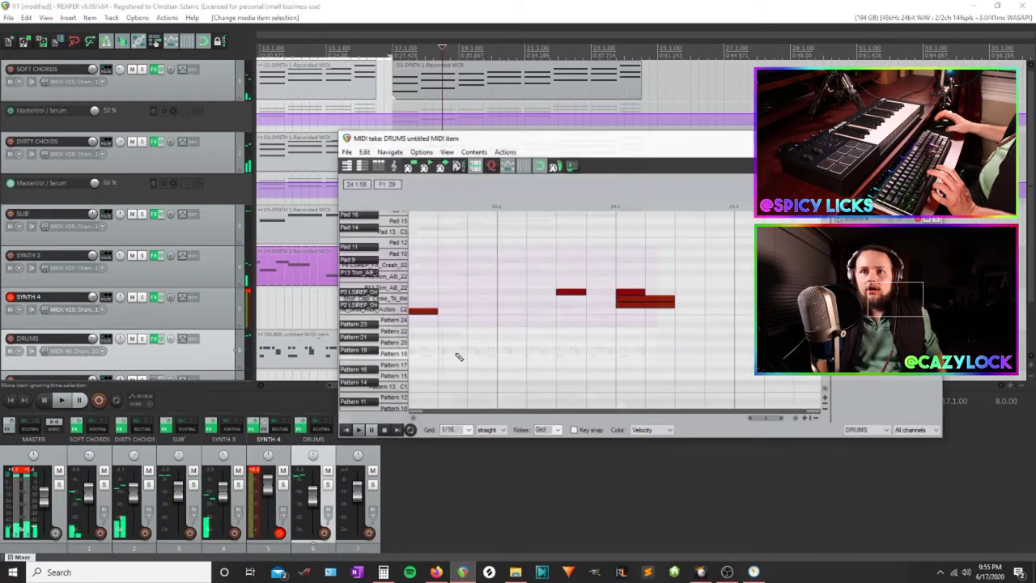
pyautogui.scroll(-6, 507, 314)
pyautogui.press('Home')
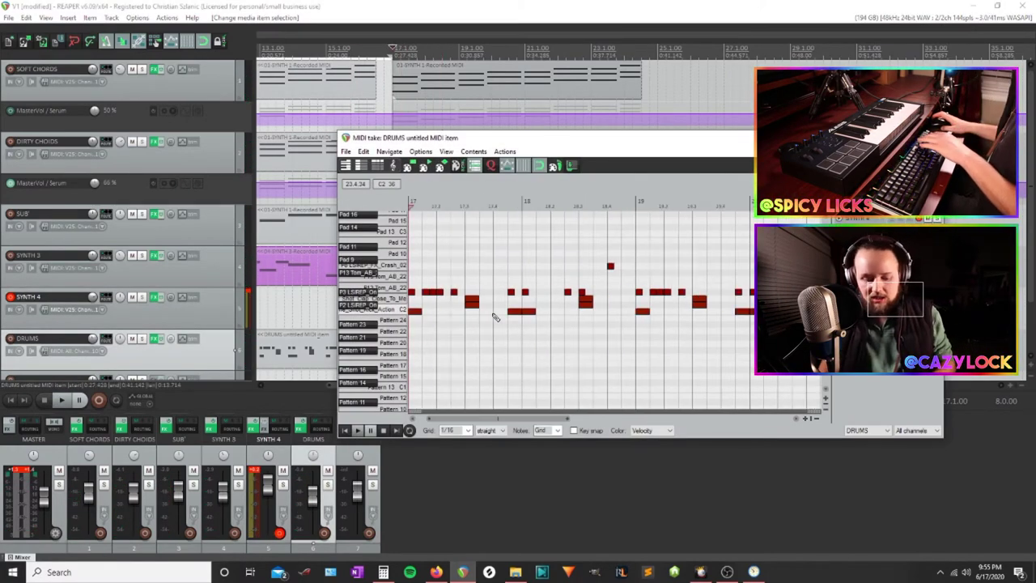
pyautogui.click(378, 279)
pyautogui.click(381, 288)
pyautogui.click(381, 299)
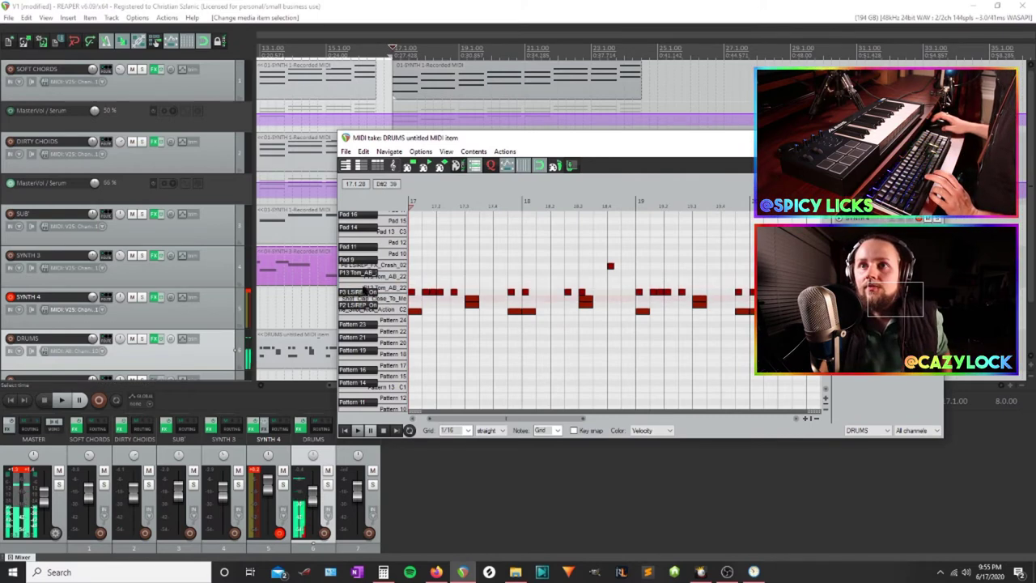
pyautogui.click(365, 293)
# Add D#2 hits on beats 3 and 4 of bar 17 and play the drum pattern back
pyautogui.scroll(3, 513, 301)
pyautogui.press('space')
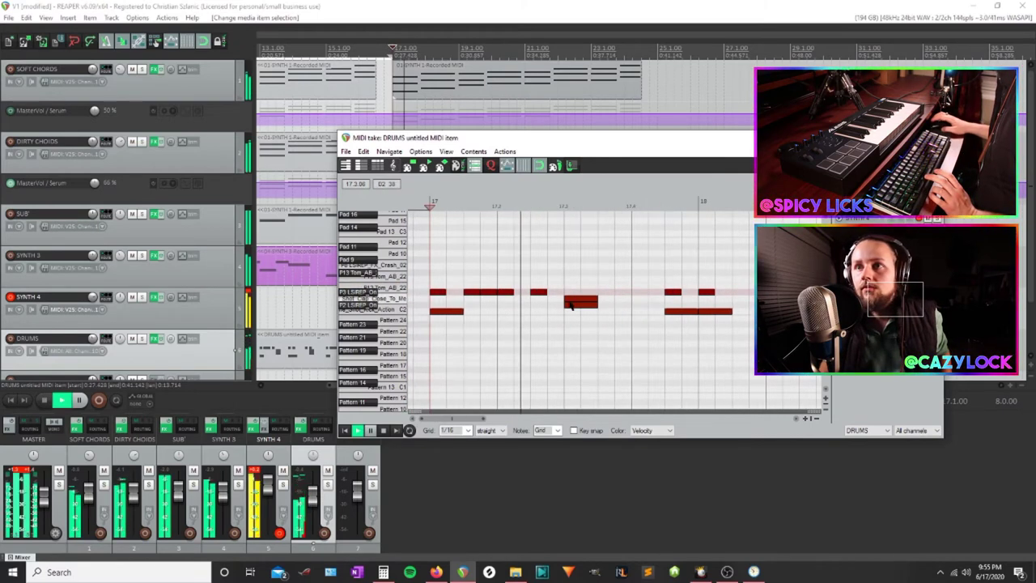
pyautogui.press('space')
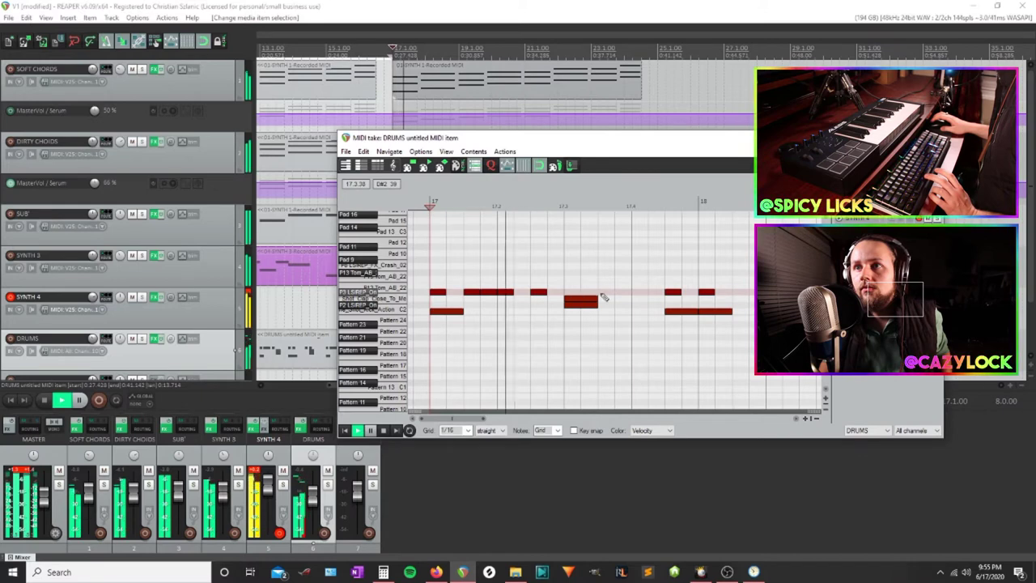
pyautogui.click(633, 293)
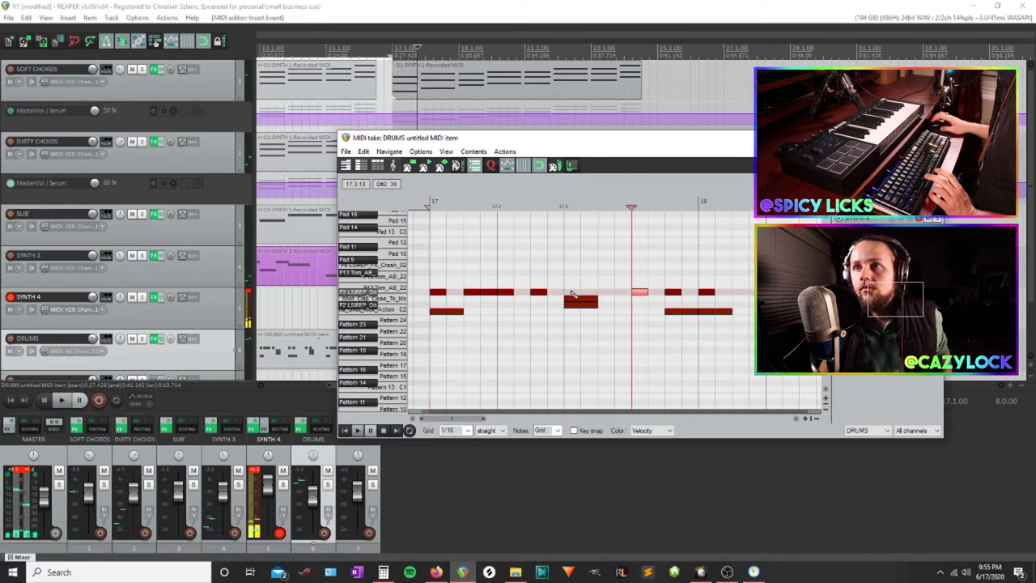
pyautogui.click(571, 293)
pyautogui.press('space')
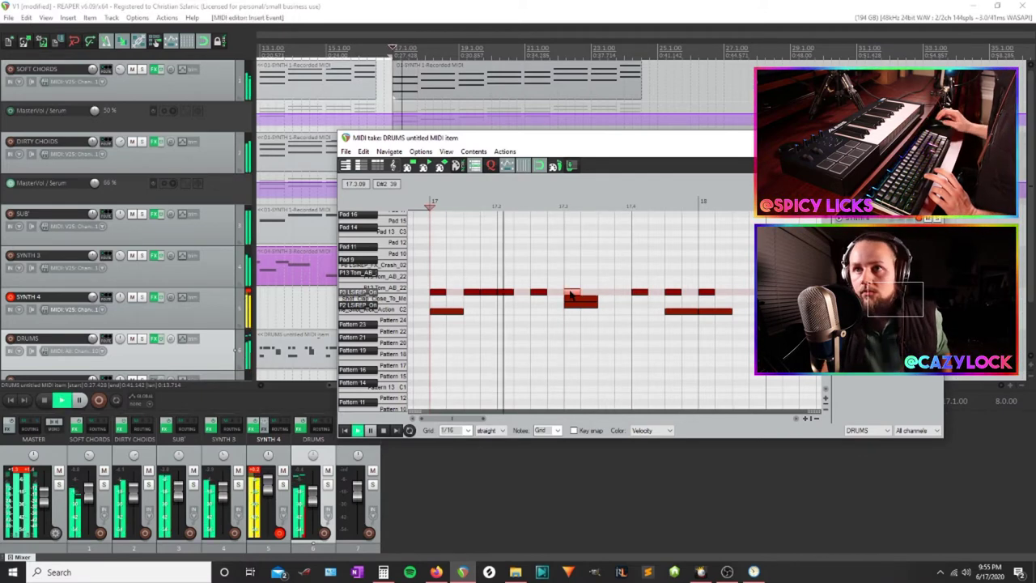
pyautogui.scroll(-1, 609, 349)
pyautogui.scroll(1, 629, 323)
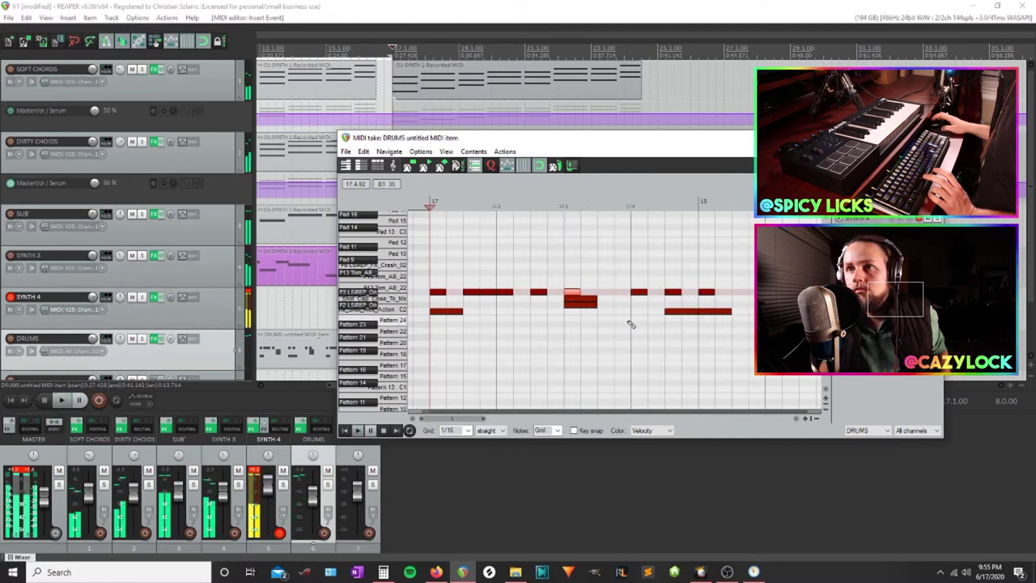
pyautogui.press('space')
# Insert a D#2 note halfway between beats 3 and 4 of bar 17 and listen from the bar's start
pyautogui.moveTo(674, 327); pyautogui.dragTo(641, 331)
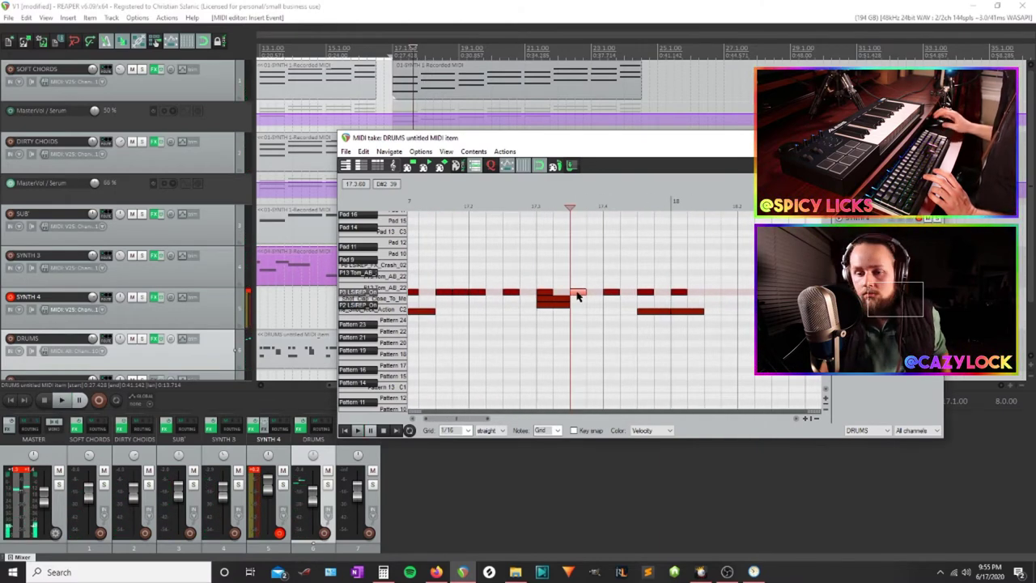
pyautogui.press('space')
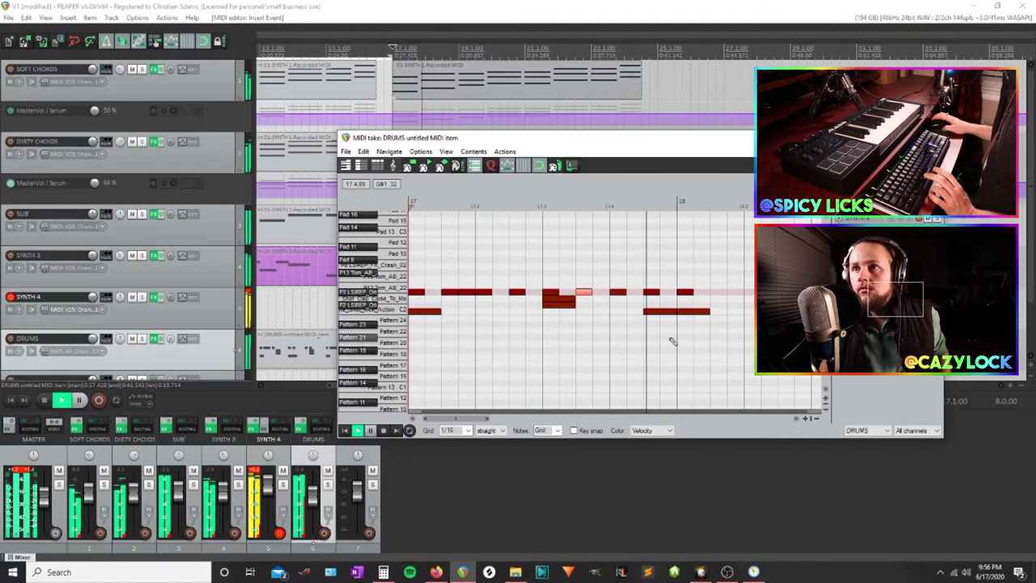
pyautogui.press('space')
pyautogui.press('space')
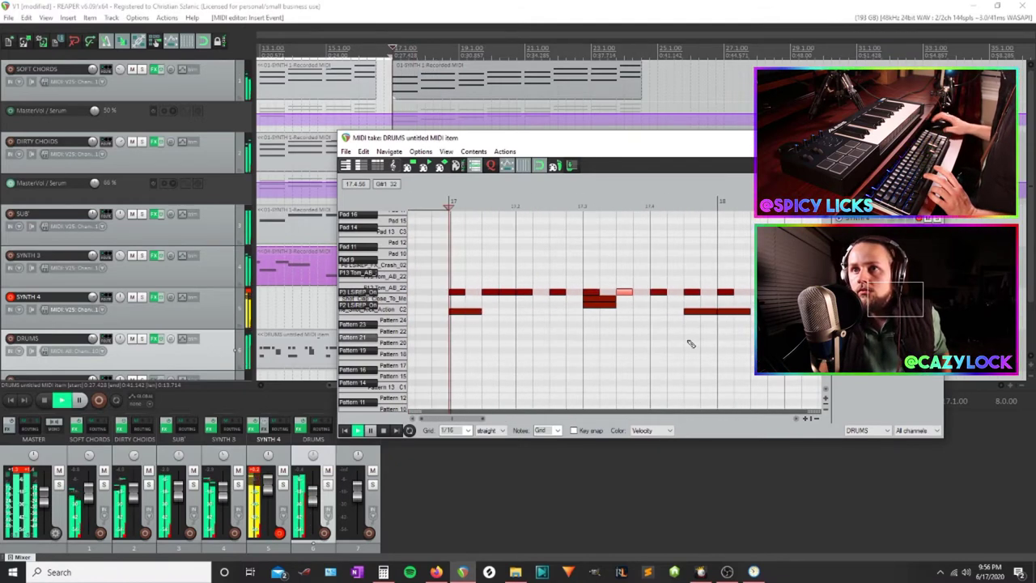
# Fill the gaps after beat 3 of bar 17 with sixteenth D#2 notes, leaving the last sixteenth before bar 18 empty
pyautogui.press('space')
pyautogui.click(606, 296)
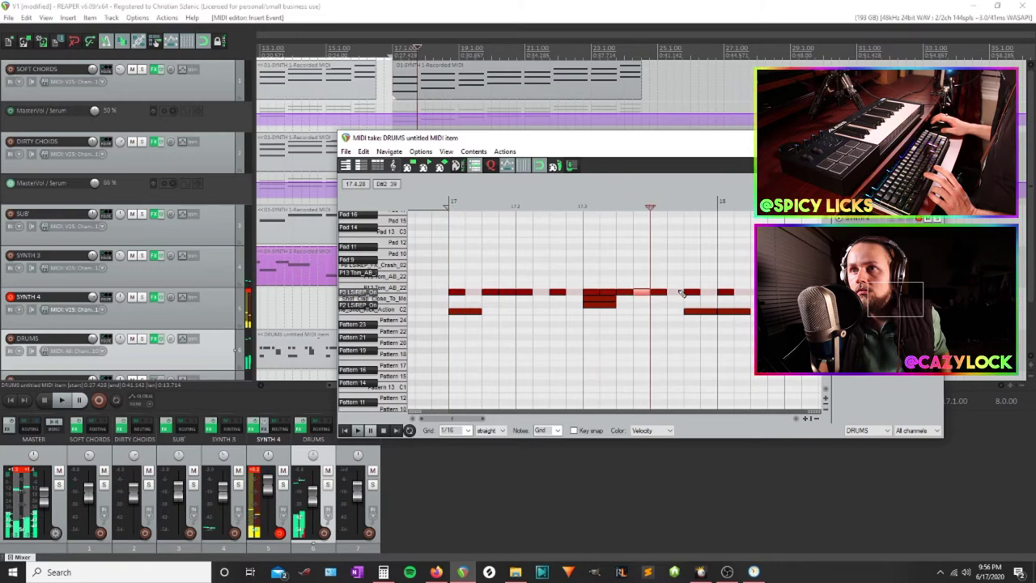
pyautogui.click(709, 294)
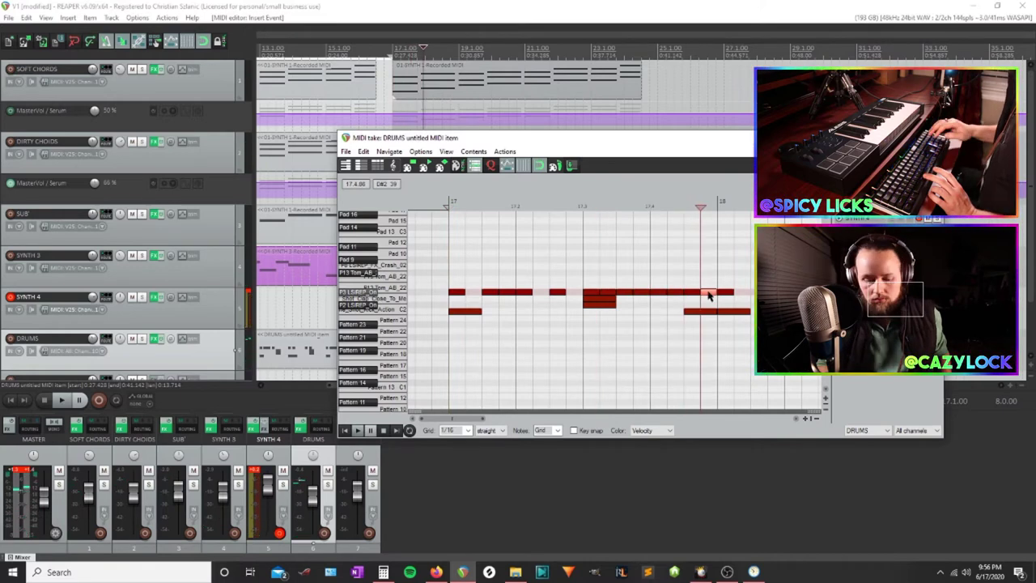
pyautogui.press('space')
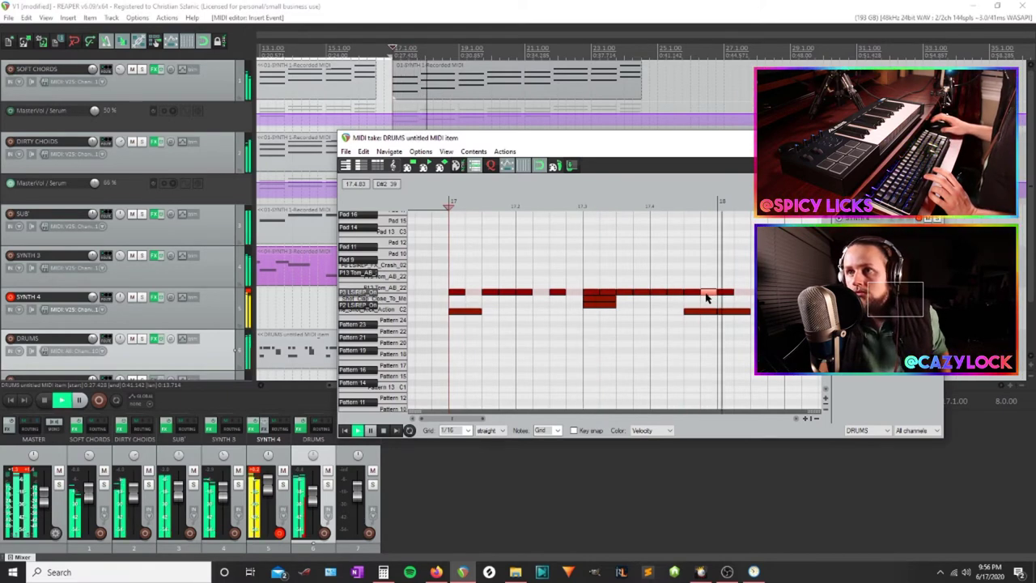
pyautogui.press('Delete')
# Add a run of sixteenth D#2 notes from beat 4 of bar 18 up to bar 19 and play on
pyautogui.scroll(-2, 704, 336)
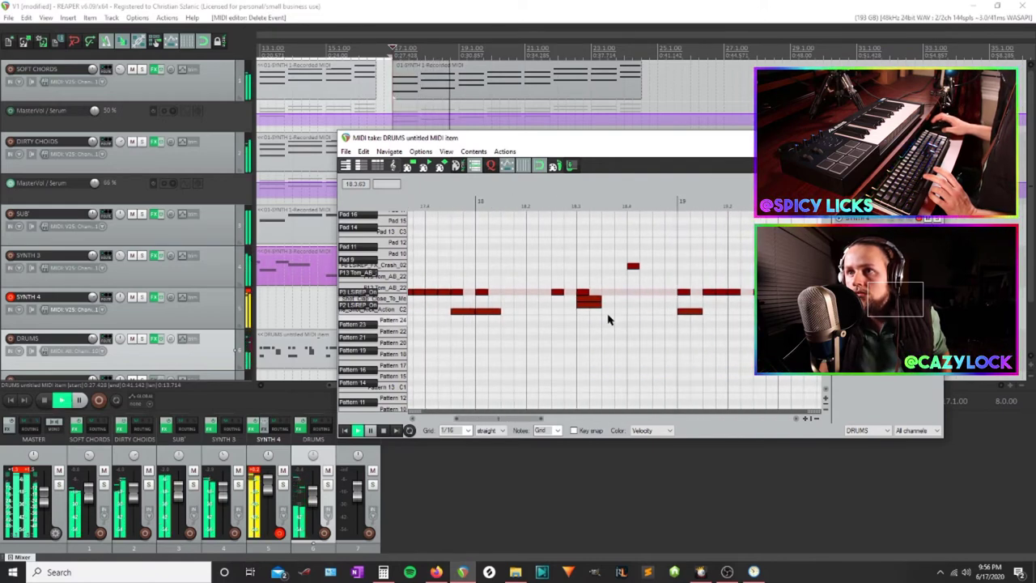
pyautogui.press('space')
pyautogui.click(634, 294)
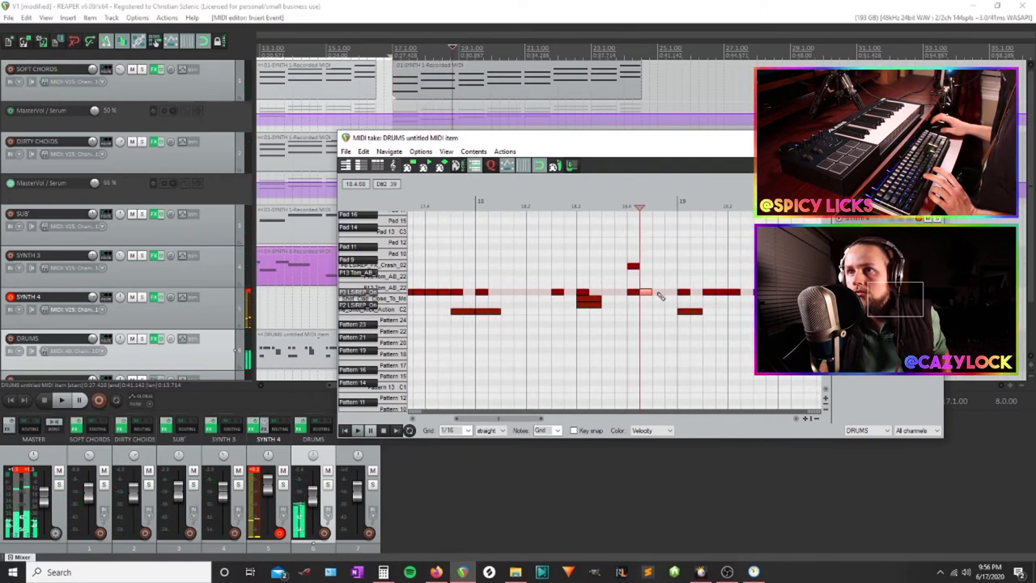
pyautogui.press('space')
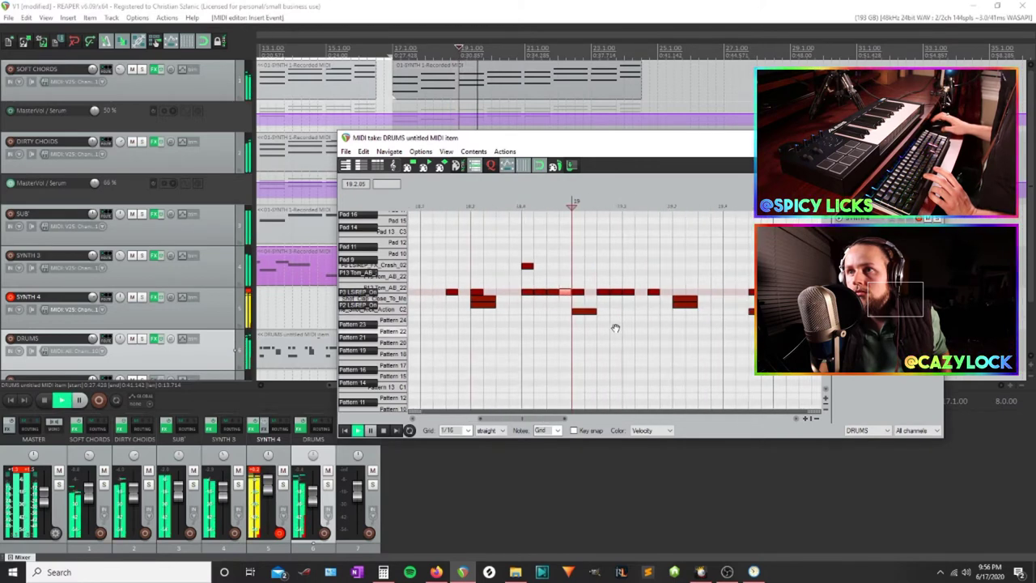
# Add a run of sixteenth D#2 notes from beat 4 of bar 20 up to bar 21 and listen to it
pyautogui.moveTo(691, 311); pyautogui.dragTo(575, 311)
pyautogui.press('space')
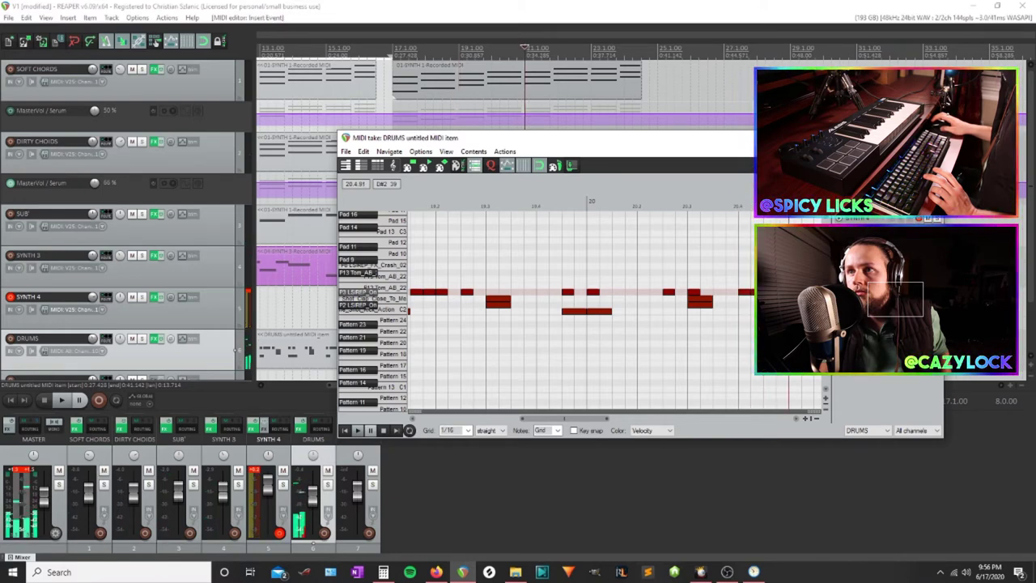
pyautogui.press('space')
pyautogui.moveTo(719, 300); pyautogui.dragTo(562, 301)
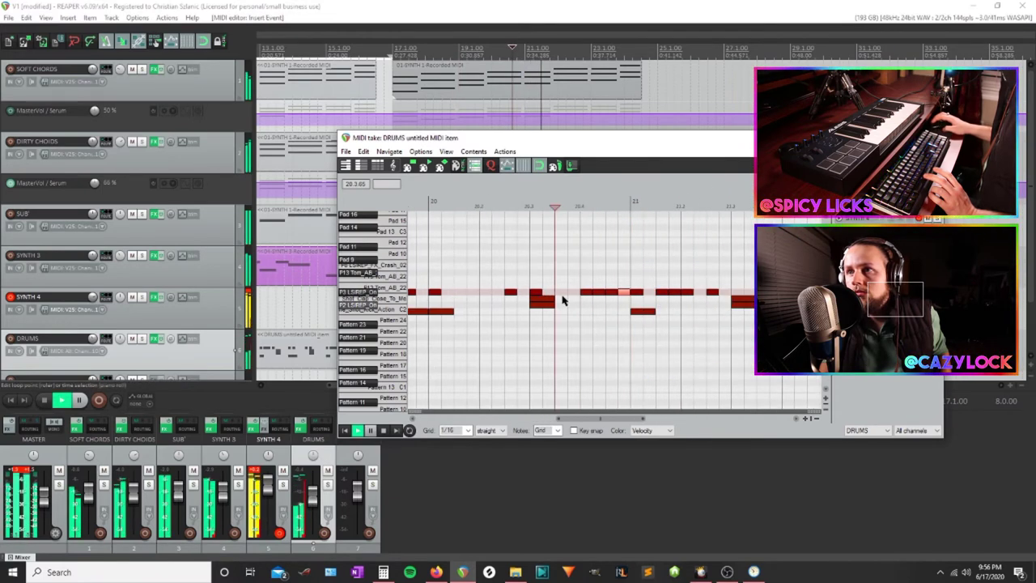
pyautogui.moveTo(677, 296); pyautogui.dragTo(510, 277)
pyautogui.press('space')
# Play the drums from bar 17 and remove the extra D#2 note directly after beat 3 of bar 17
pyautogui.scroll(-4, 583, 277)
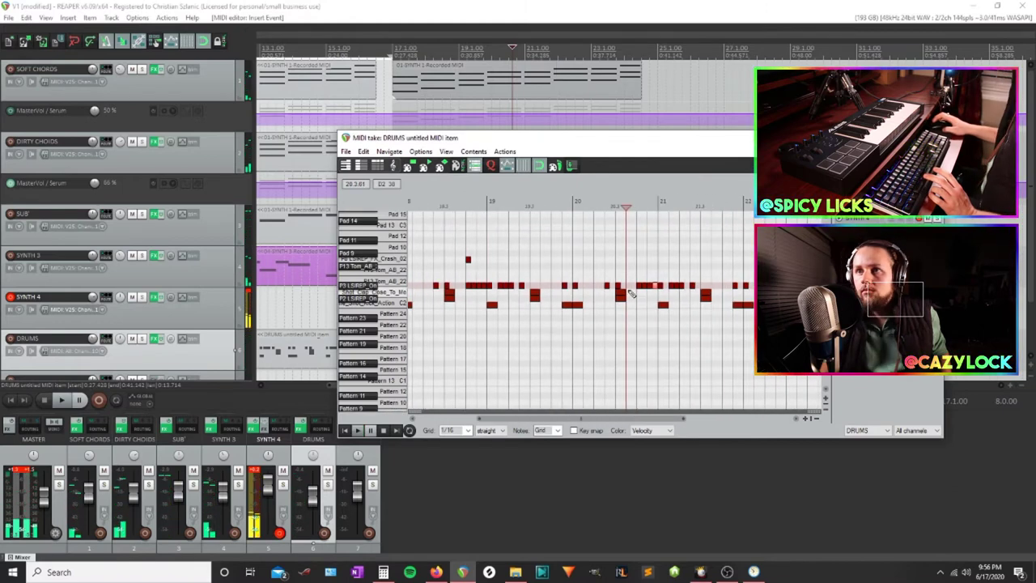
pyautogui.press('space')
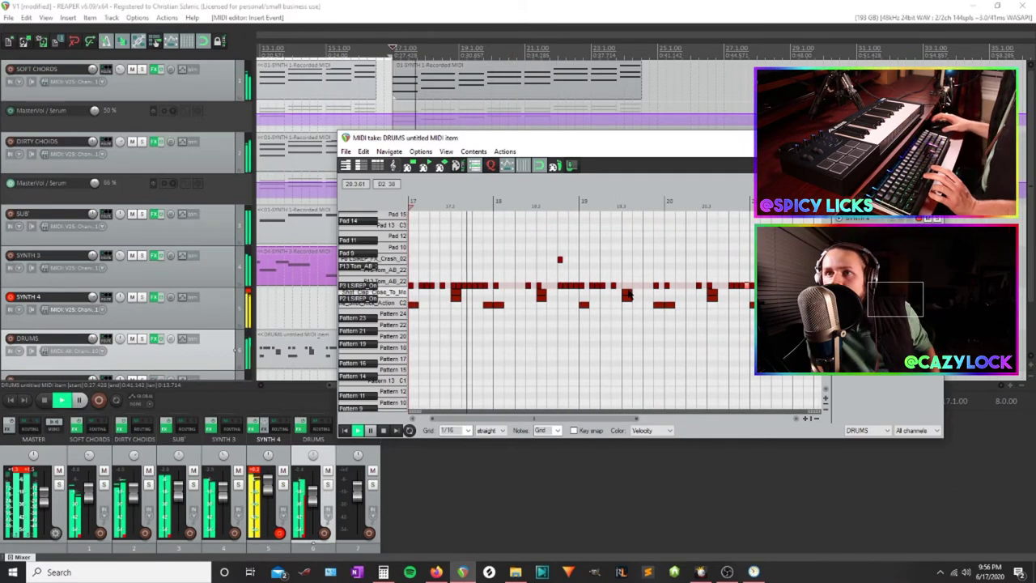
pyautogui.scroll(3, 611, 300)
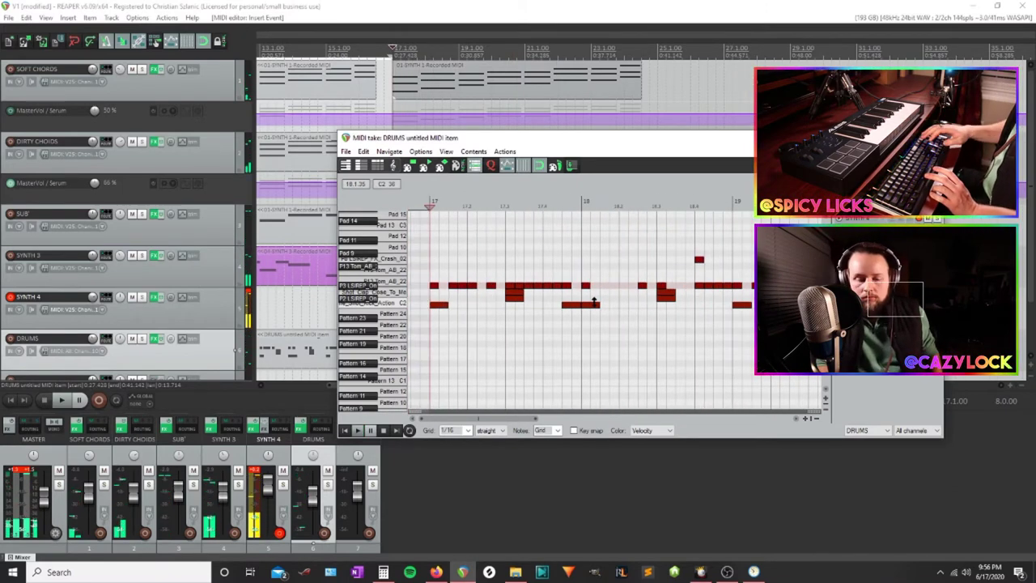
pyautogui.scroll(2, 590, 302)
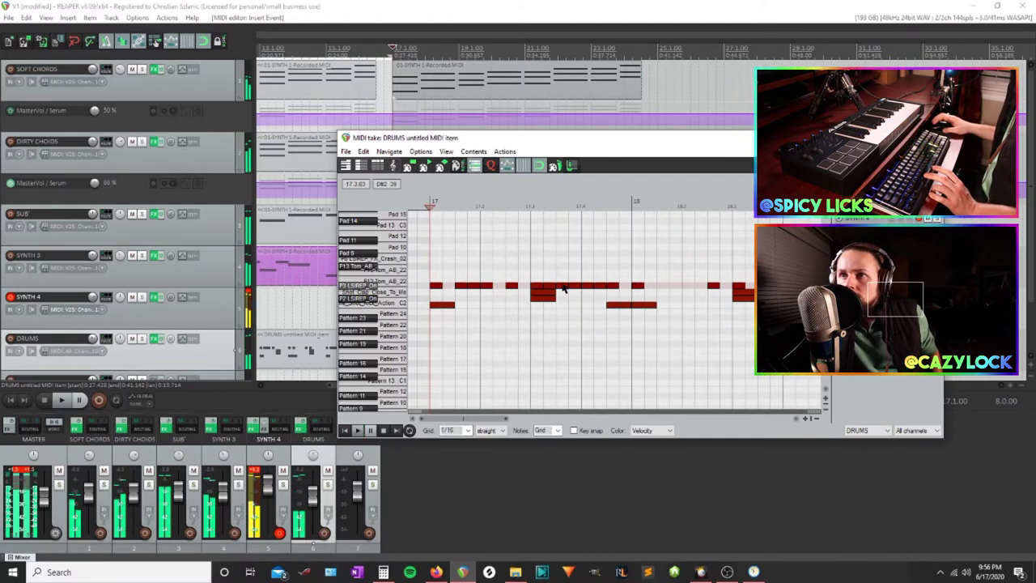
pyautogui.press('space')
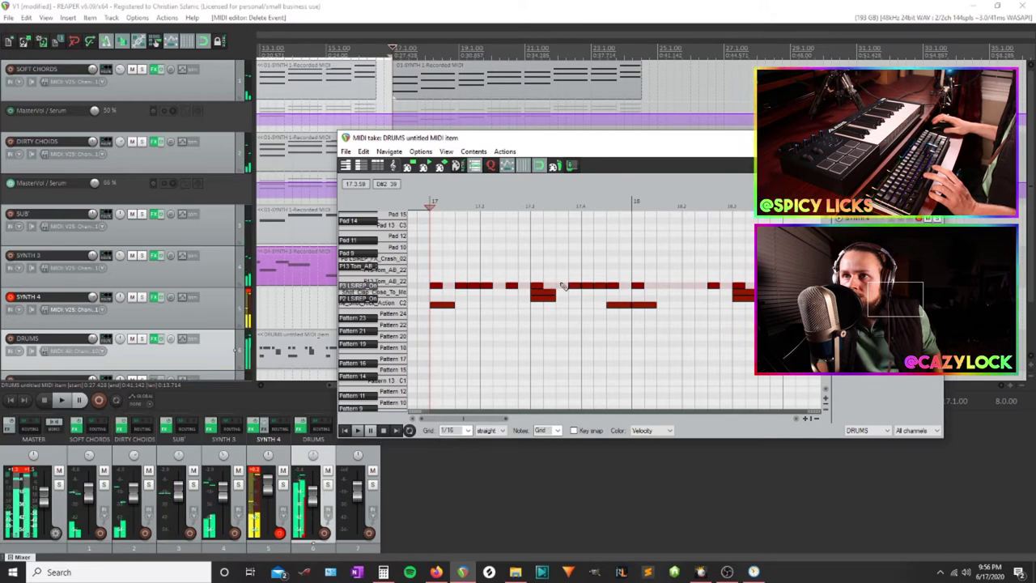
pyautogui.press('space')
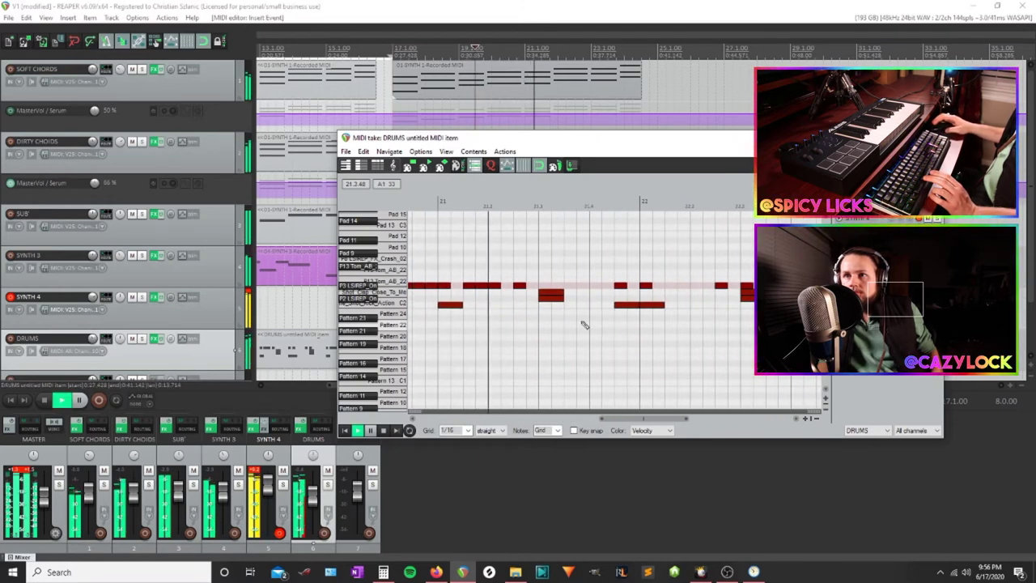
# Compare the D#2 pattern in bar 17 with bar 21 and play back the drums
pyautogui.press('space')
pyautogui.scroll(-1, 529, 300)
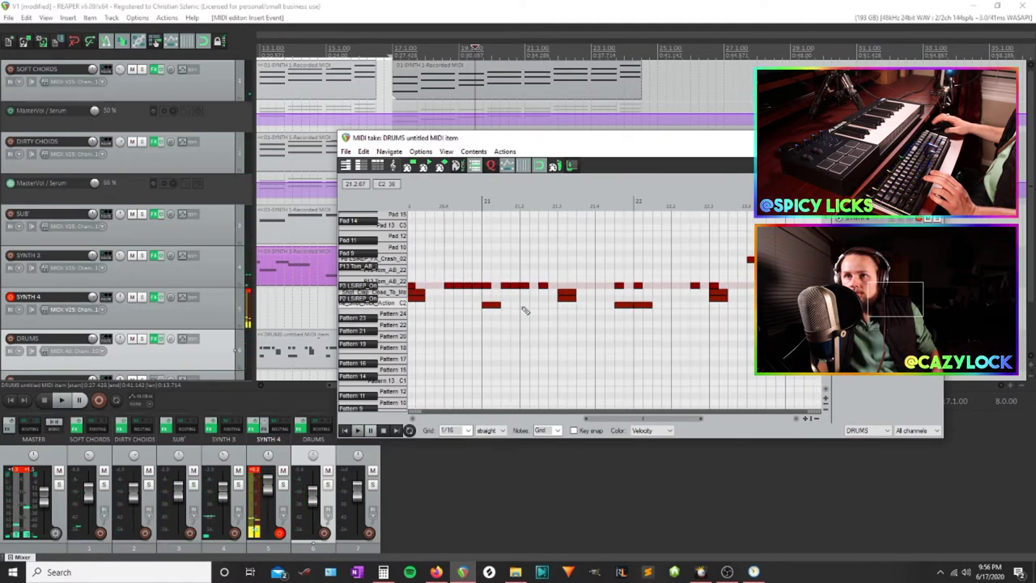
pyautogui.moveTo(522, 311); pyautogui.dragTo(842, 311)
pyautogui.moveTo(643, 302); pyautogui.dragTo(900, 301)
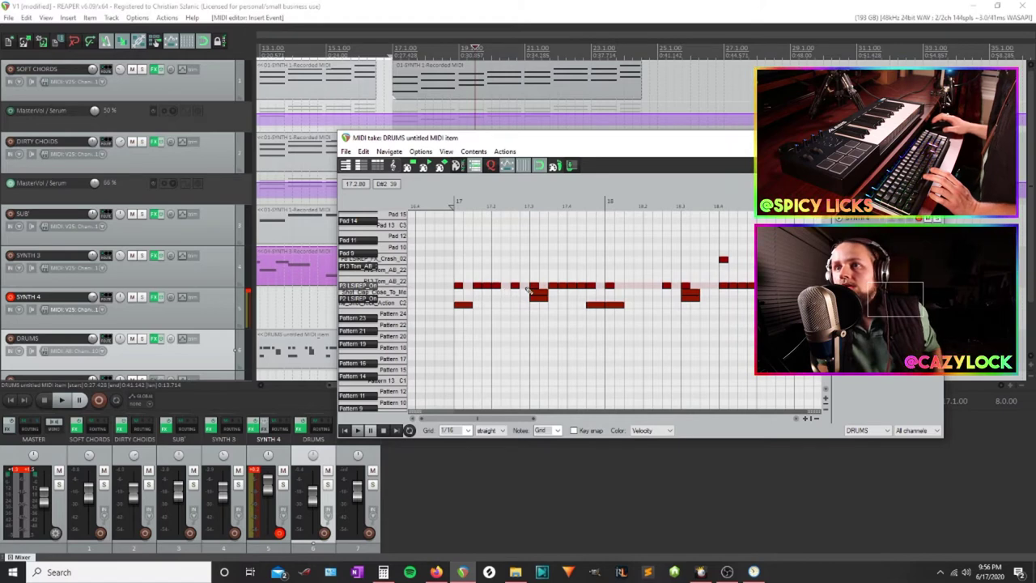
pyautogui.moveTo(640, 300); pyautogui.dragTo(529, 320)
pyautogui.press('space')
pyautogui.scroll(1, 539, 317)
pyautogui.moveTo(595, 314); pyautogui.dragTo(532, 358)
pyautogui.scroll(-1, 572, 349)
pyautogui.scroll(1, 572, 349)
pyautogui.press('space')
# Add D#2 on beat 3 of bar 21 and sixteenths from halfway through that beat up to bar 22, then play it
pyautogui.click(565, 319)
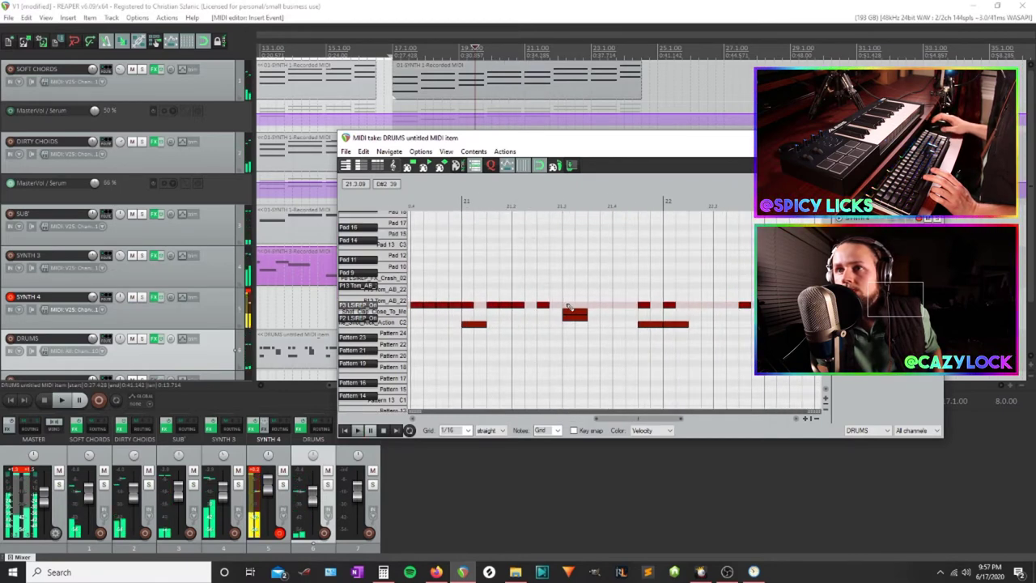
pyautogui.doubleClick(635, 307)
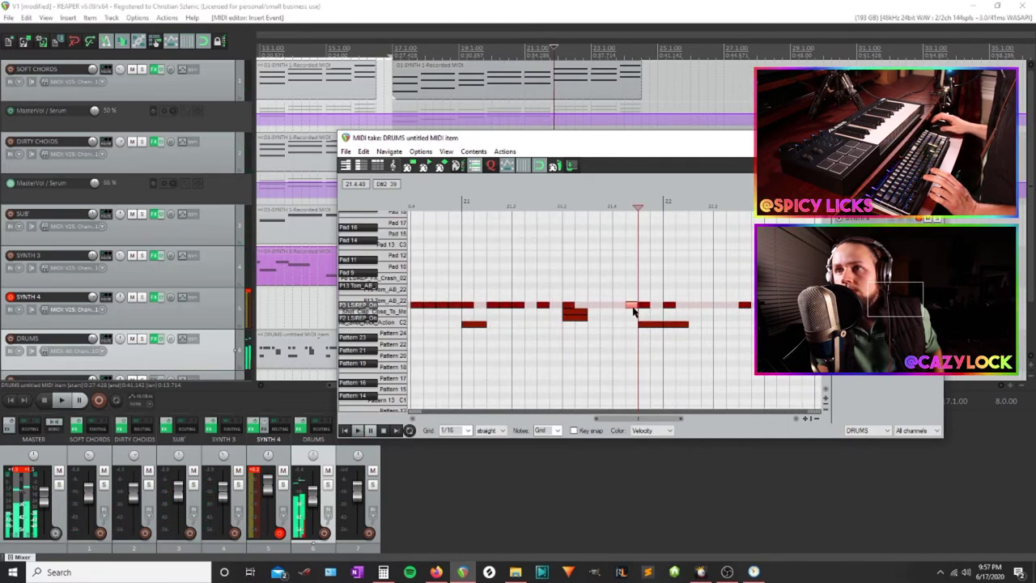
pyautogui.doubleClick(618, 307)
pyautogui.doubleClick(605, 307)
pyautogui.click(589, 306)
pyautogui.doubleClick(594, 306)
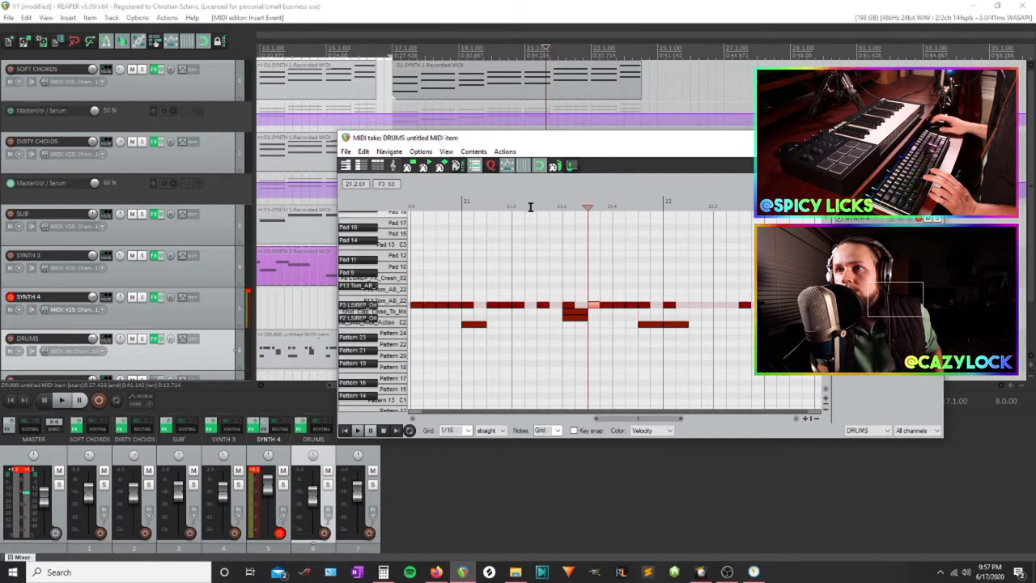
pyautogui.click(528, 206)
pyautogui.press('space')
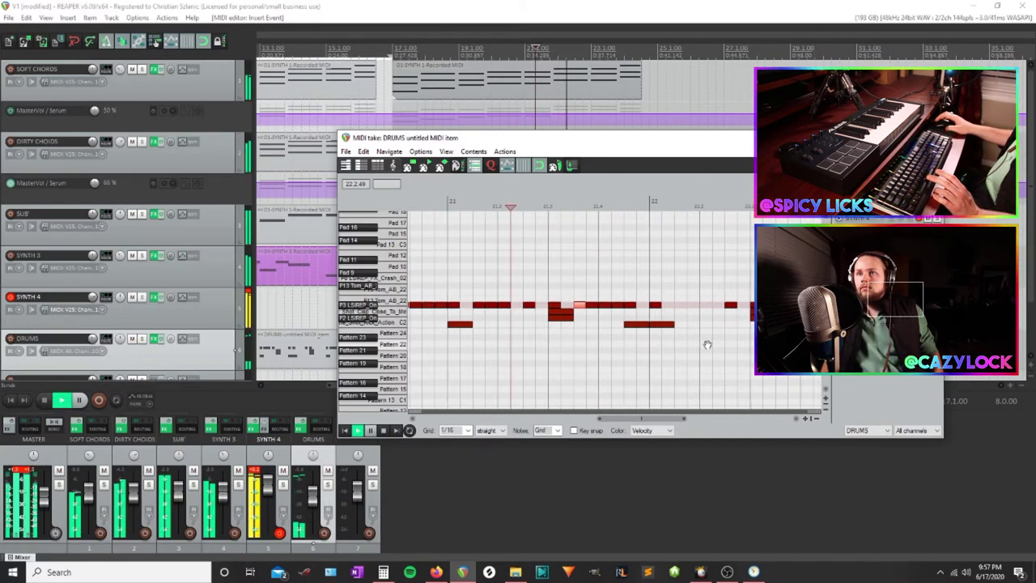
# Add D#2 notes on beat 4 of bar 22 and on the last two sixteenths before bar 23, then play the section
pyautogui.doubleClick(565, 305)
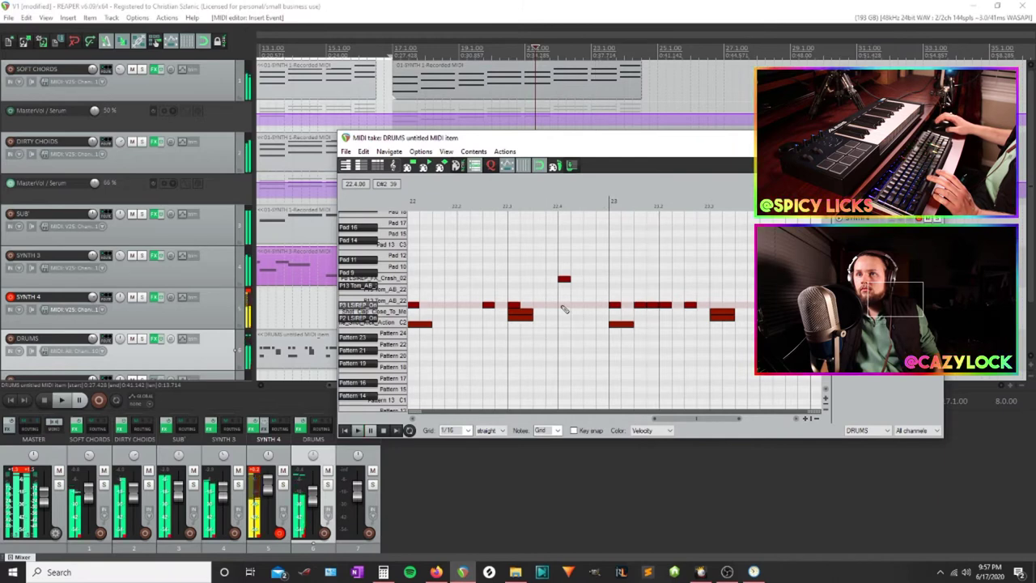
pyautogui.doubleClick(589, 305)
pyautogui.click(486, 192)
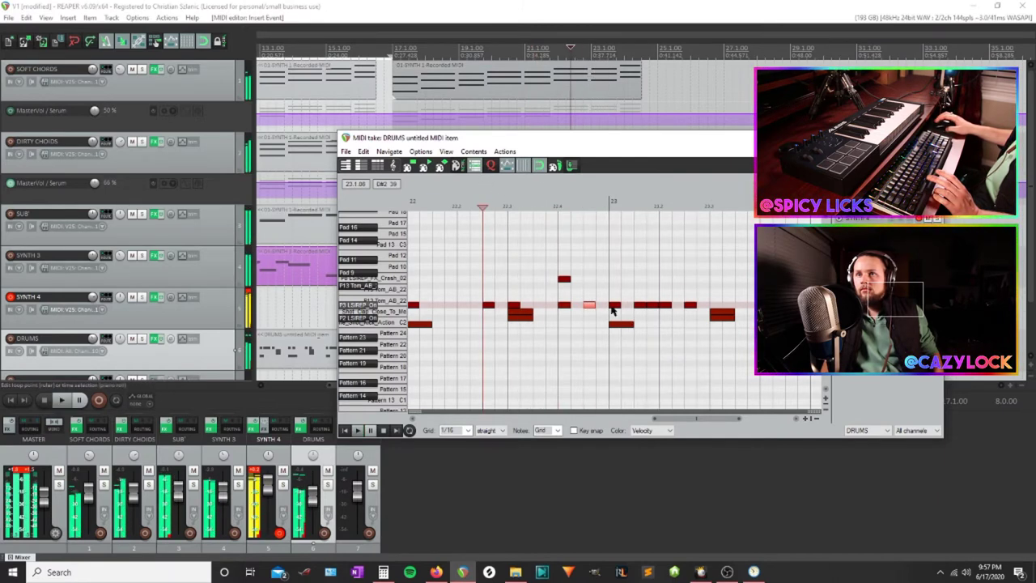
pyautogui.click(512, 197)
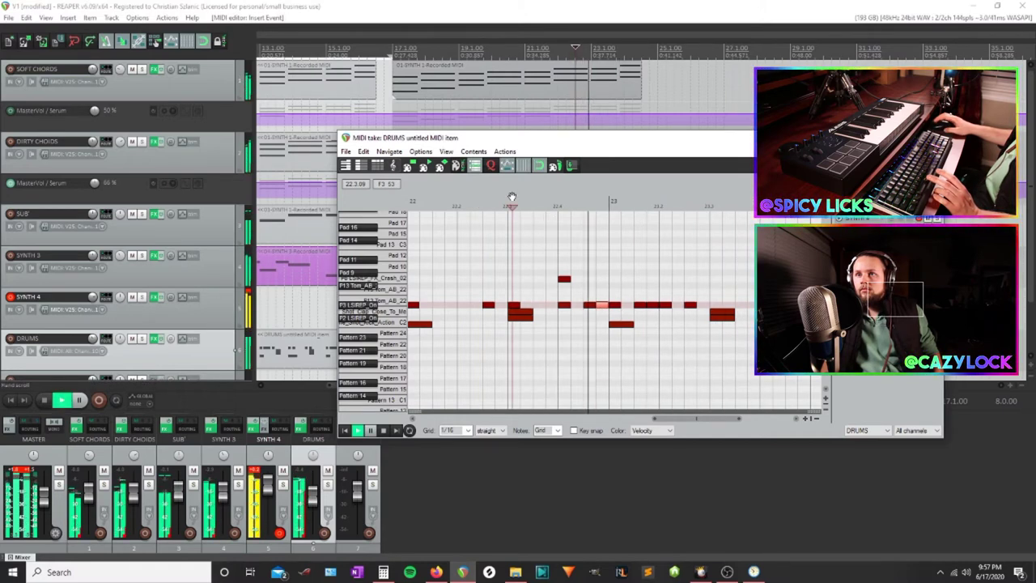
pyautogui.hscroll(2, 573, 300)
pyautogui.press('space')
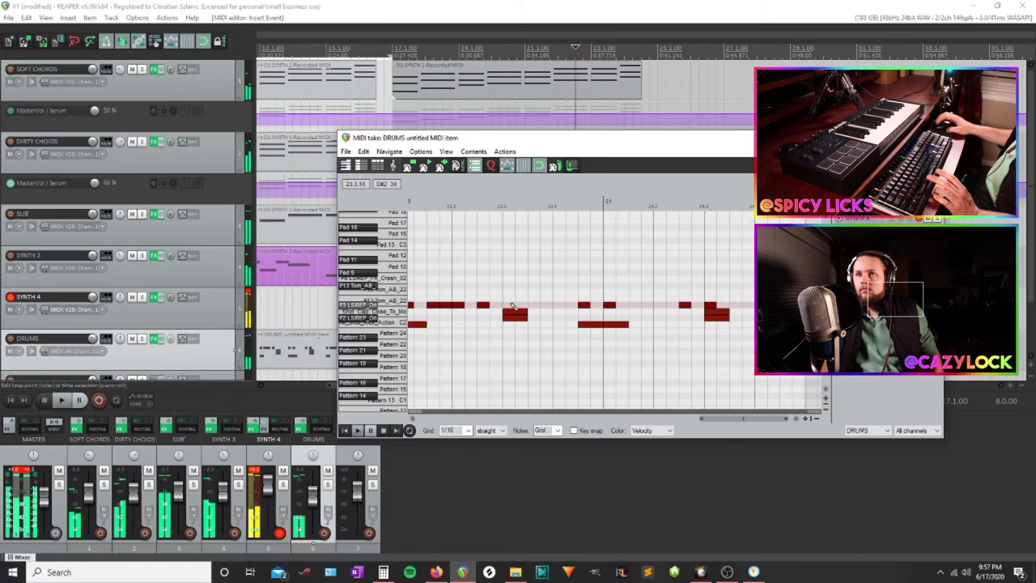
# Add D#2 sixteenths from beat 3 to halfway through beat 4 of bar 23, then play the drums
pyautogui.doubleClick(512, 305)
pyautogui.click(534, 306)
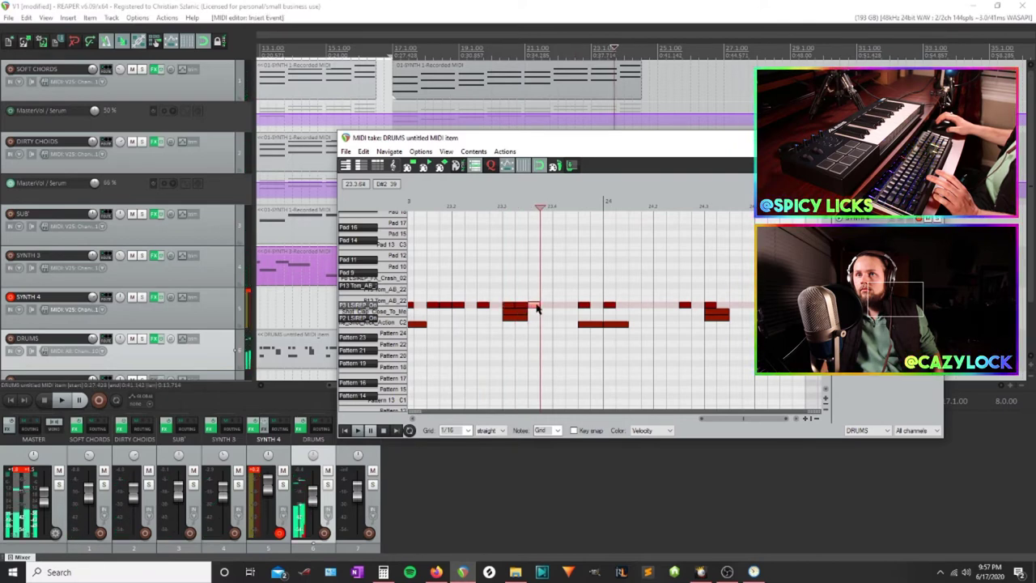
pyautogui.click(572, 306)
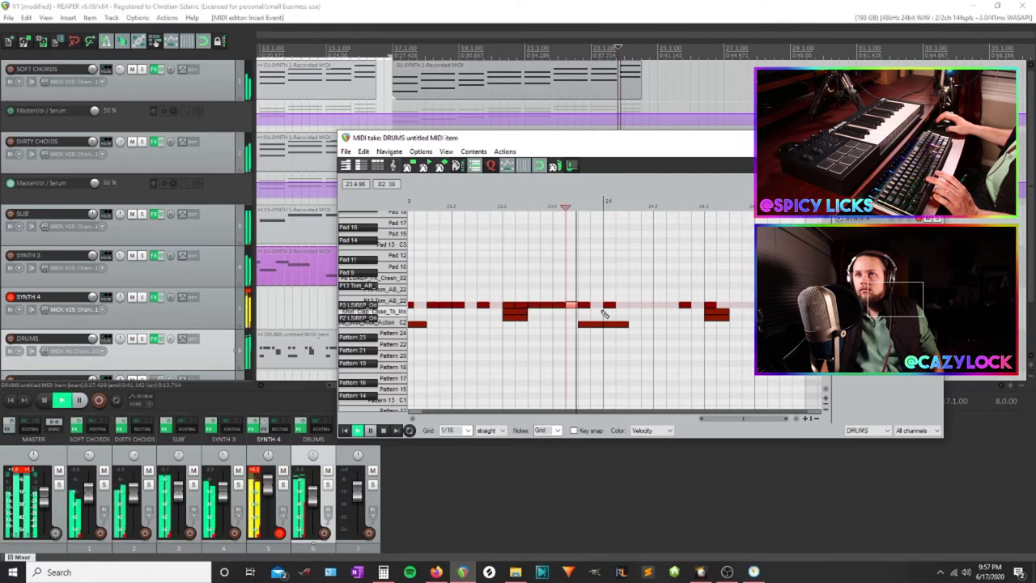
pyautogui.press('space')
pyautogui.click(481, 204)
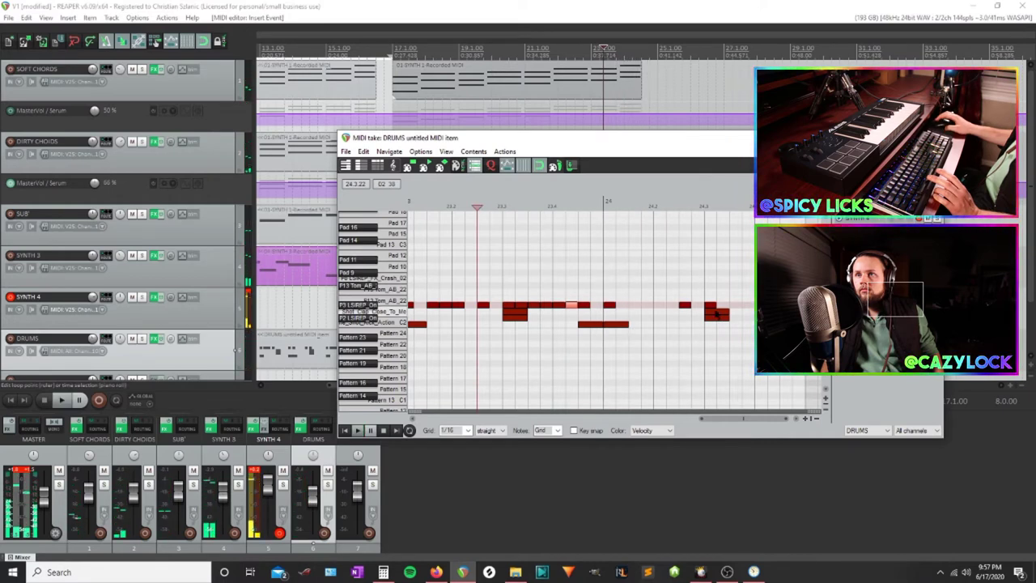
pyautogui.scroll(-4, 662, 324)
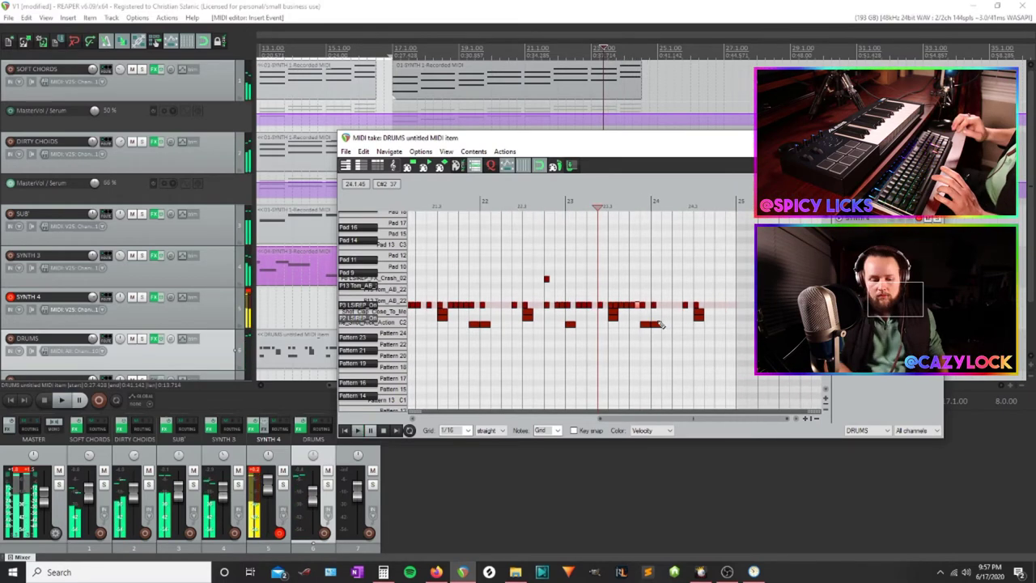
pyautogui.press('space')
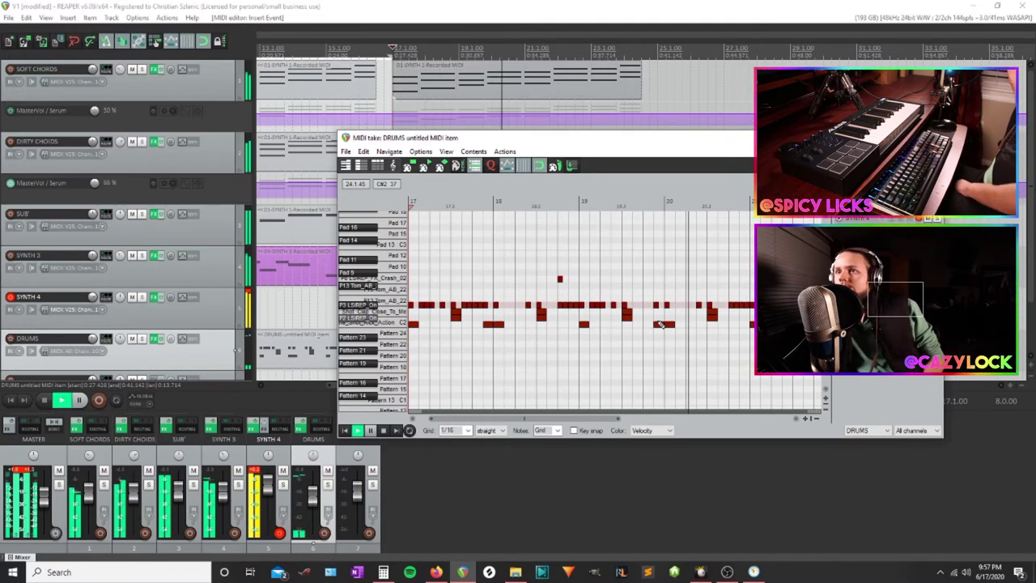
# Add D#2 sixteenths directly before and on beat 4 of bar 19, and play back the passage
pyautogui.click(570, 218)
pyautogui.press('space')
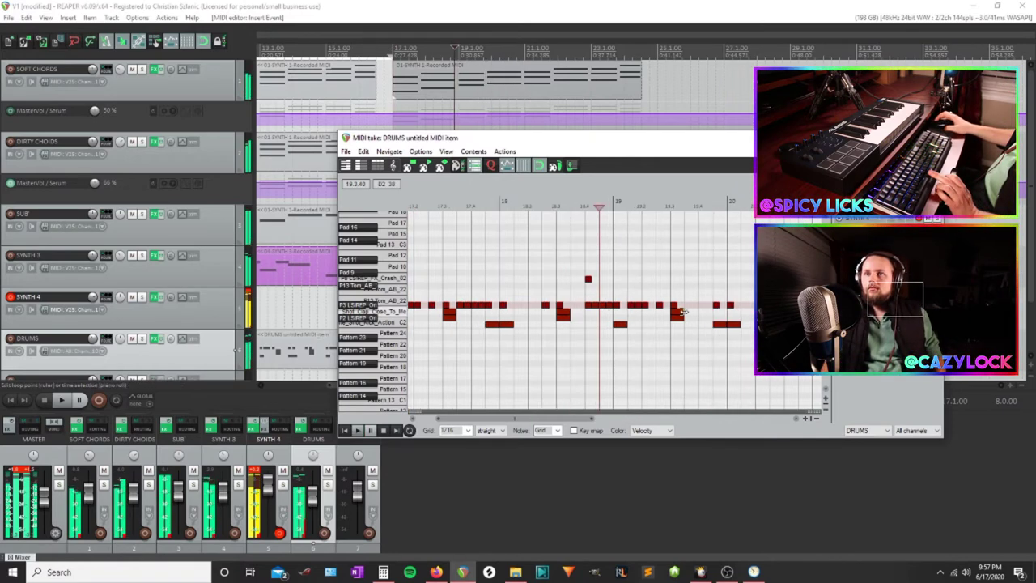
pyautogui.scroll(3, 570, 270)
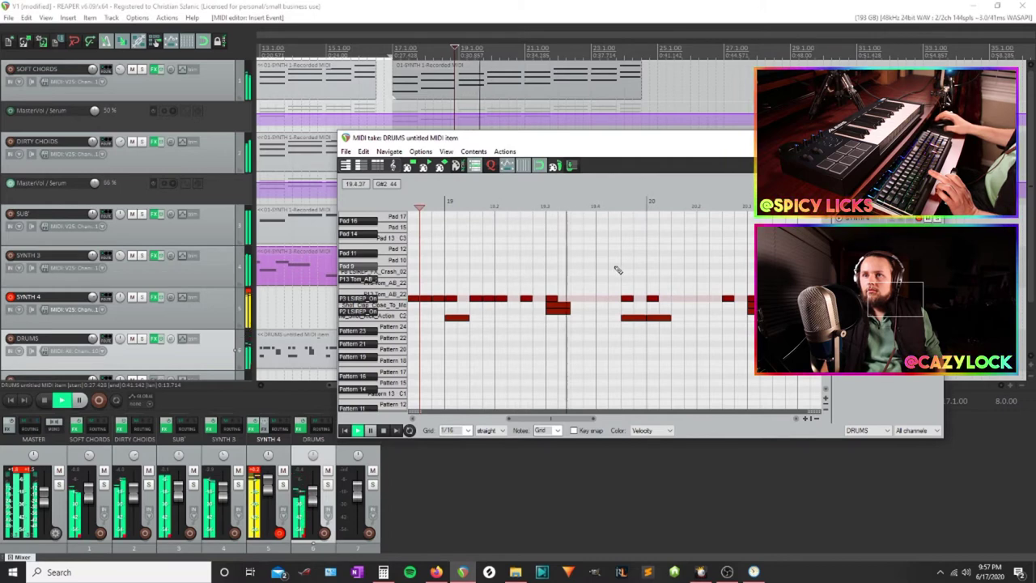
pyautogui.click(591, 300)
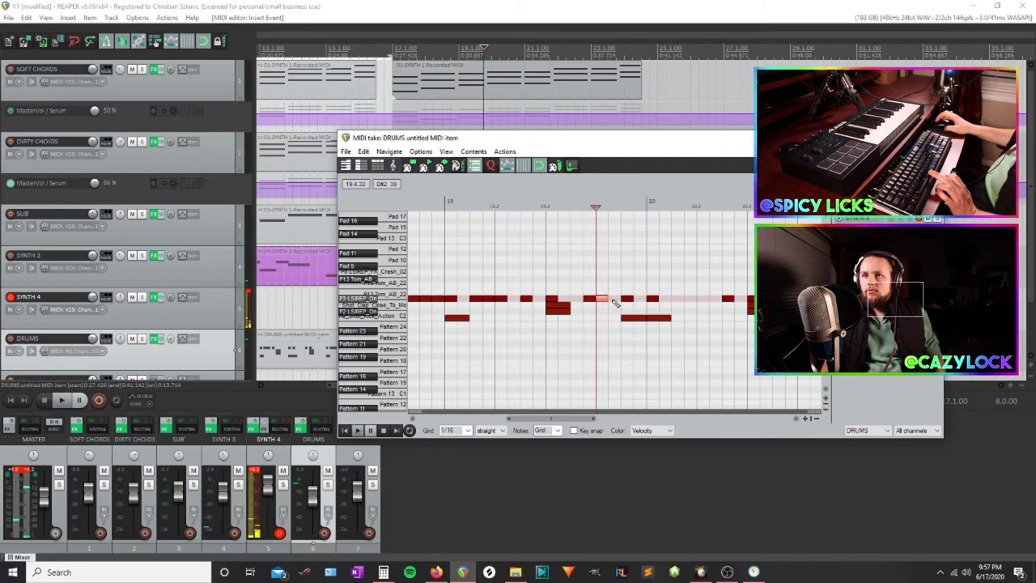
pyautogui.click(492, 200)
pyautogui.press('space')
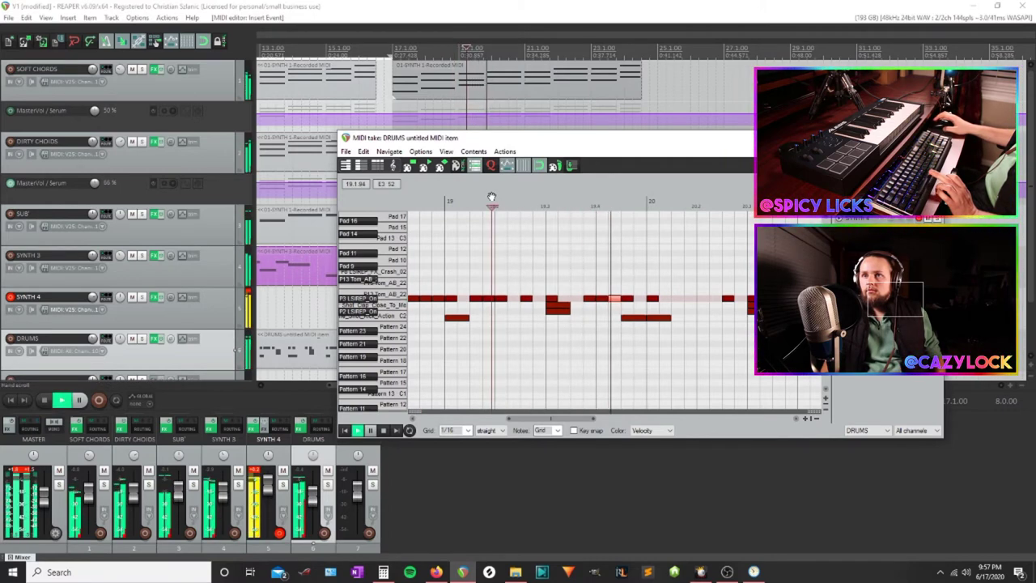
pyautogui.click(434, 200)
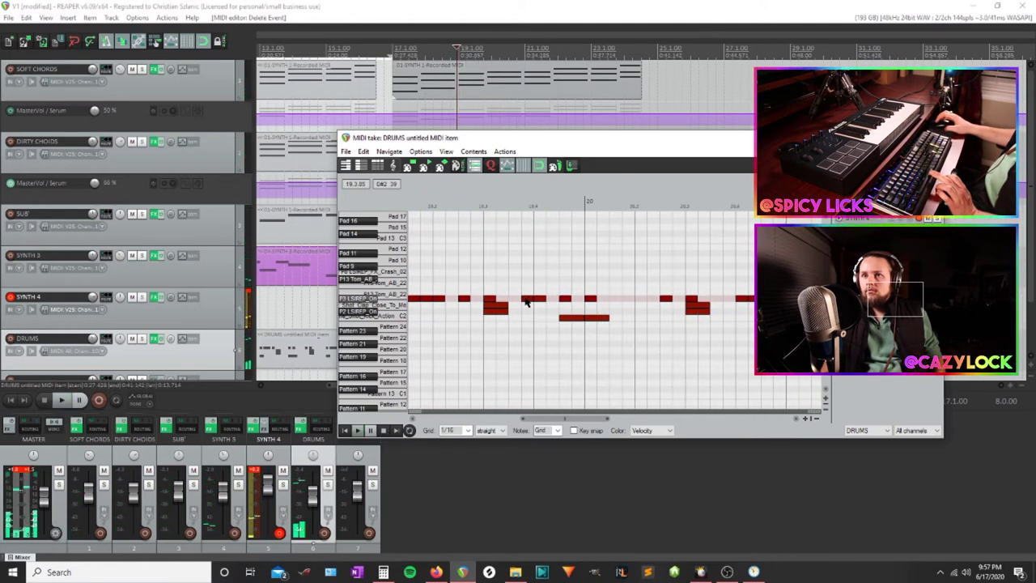
# Add D#2 halfway through beat 3 of bar 19 and on beat 2 of bar 20, removing the one halfway through bar 20's first beat
pyautogui.click(466, 201)
pyautogui.press('space')
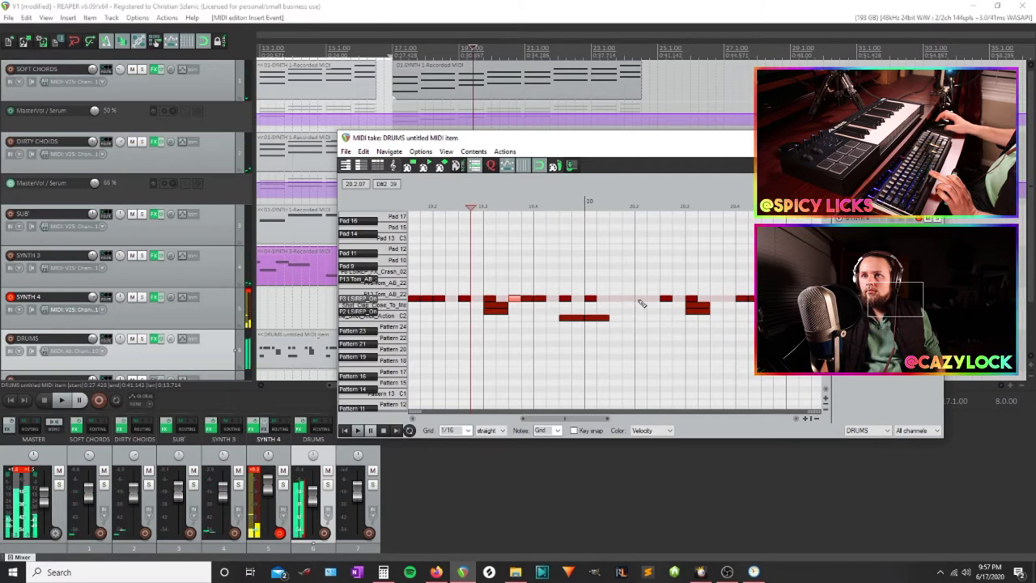
pyautogui.click(504, 199)
pyautogui.press('space')
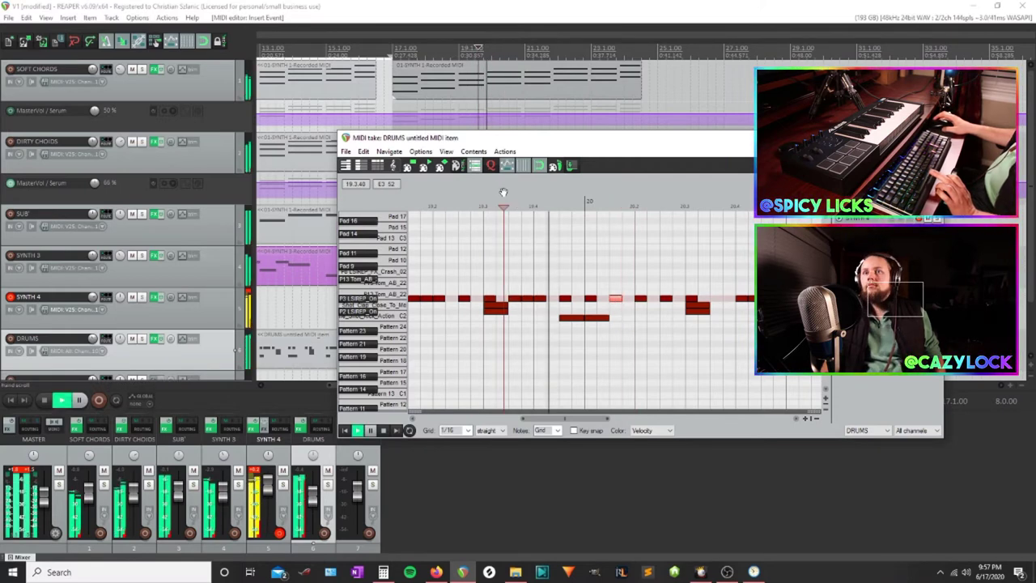
pyautogui.doubleClick(615, 300)
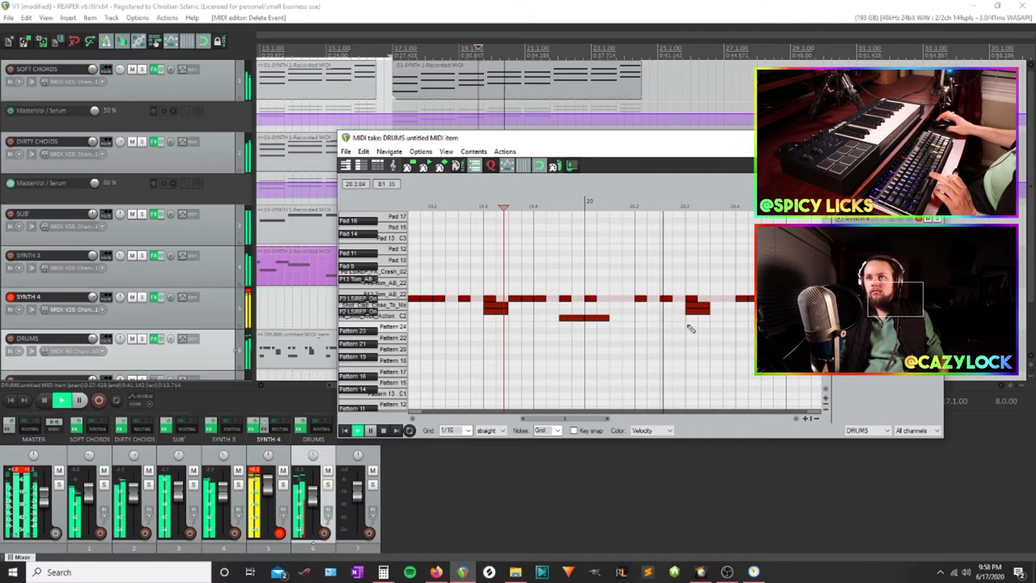
# Review the drum pattern across bars 19 to 22 during playback, then close the drum editor and stop
pyautogui.moveTo(703, 325); pyautogui.dragTo(488, 323)
pyautogui.scroll(-4, 547, 322)
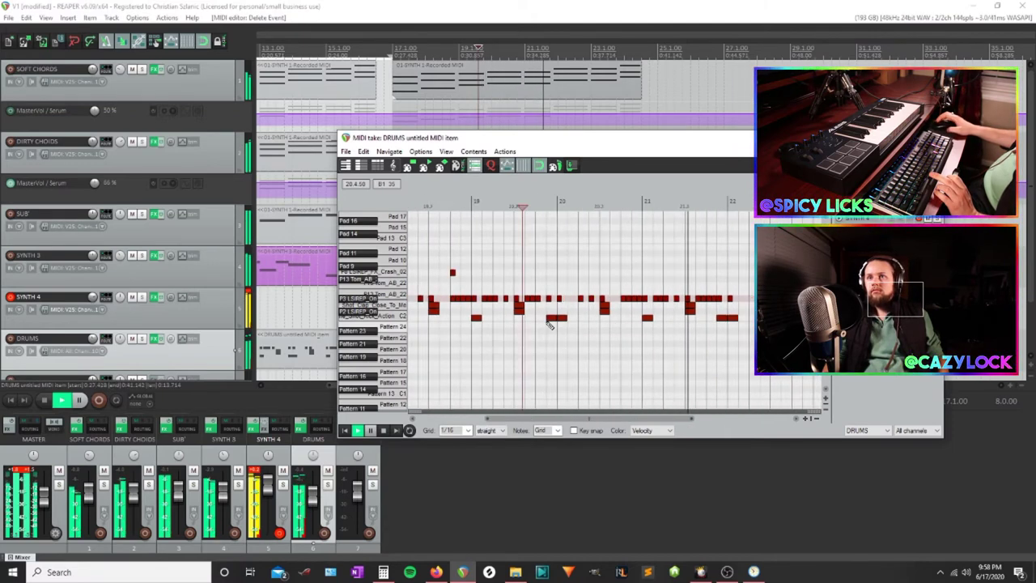
pyautogui.scroll(-1, 551, 325)
pyautogui.scroll(2, 558, 324)
pyautogui.moveTo(558, 324); pyautogui.dragTo(518, 319)
pyautogui.scroll(1, 725, 324)
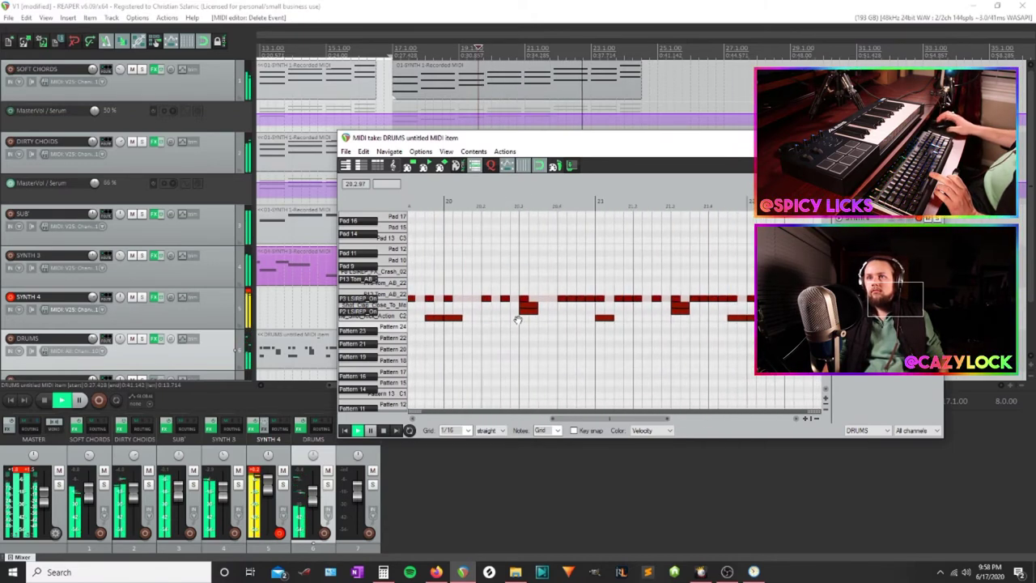
pyautogui.scroll(-1, 616, 328)
pyautogui.click(932, 138)
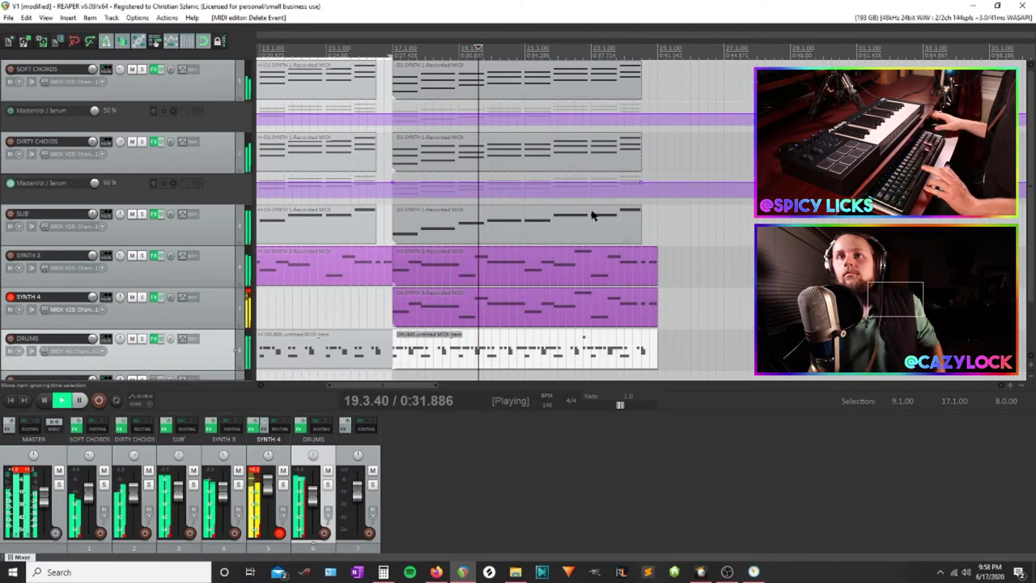
pyautogui.press('space')
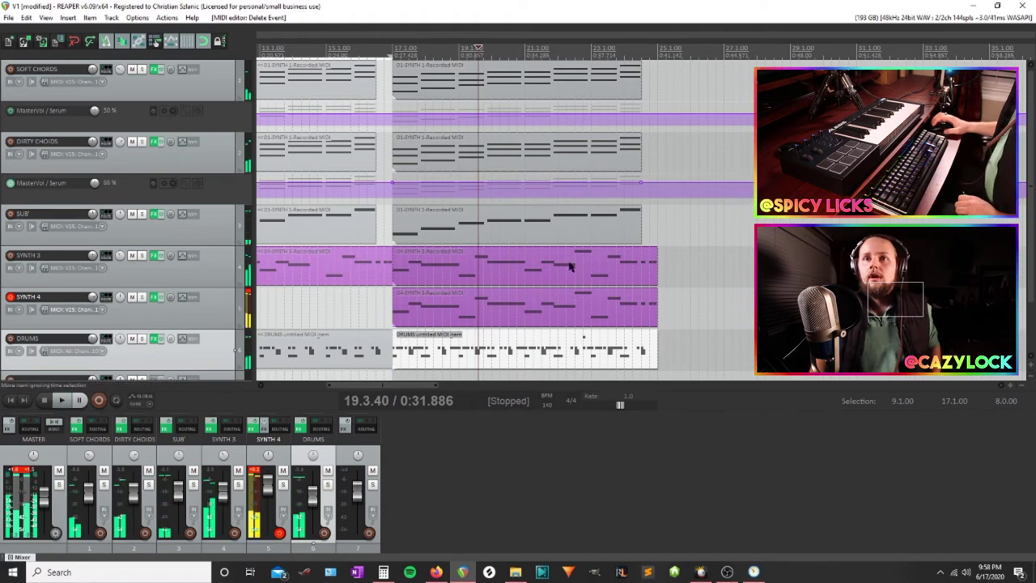
# Record a trial chord take on SYNTH 4 from bar 25, then open it and delete the take
pyautogui.click(658, 50)
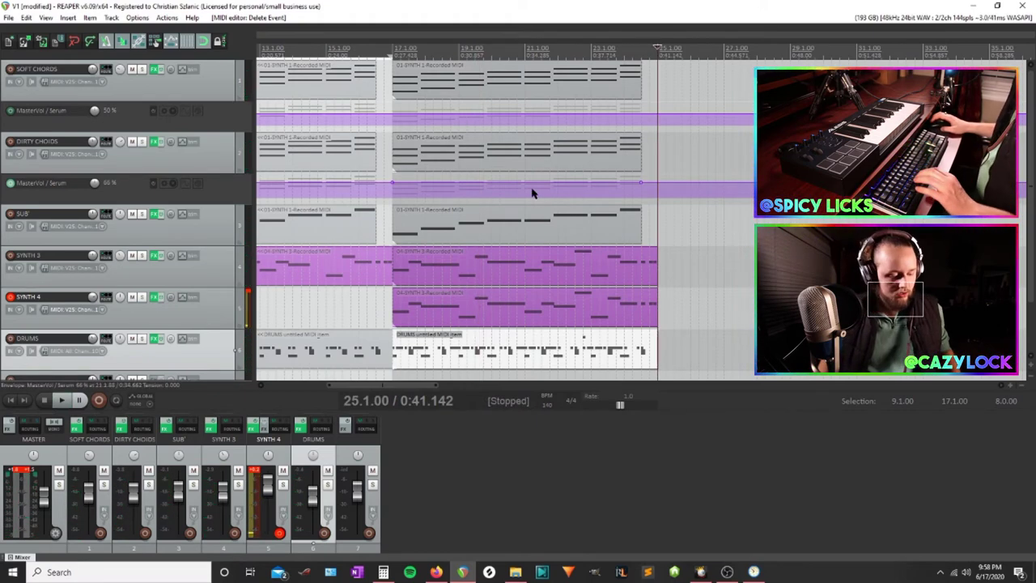
pyautogui.hotkey('ctrl', 'r')
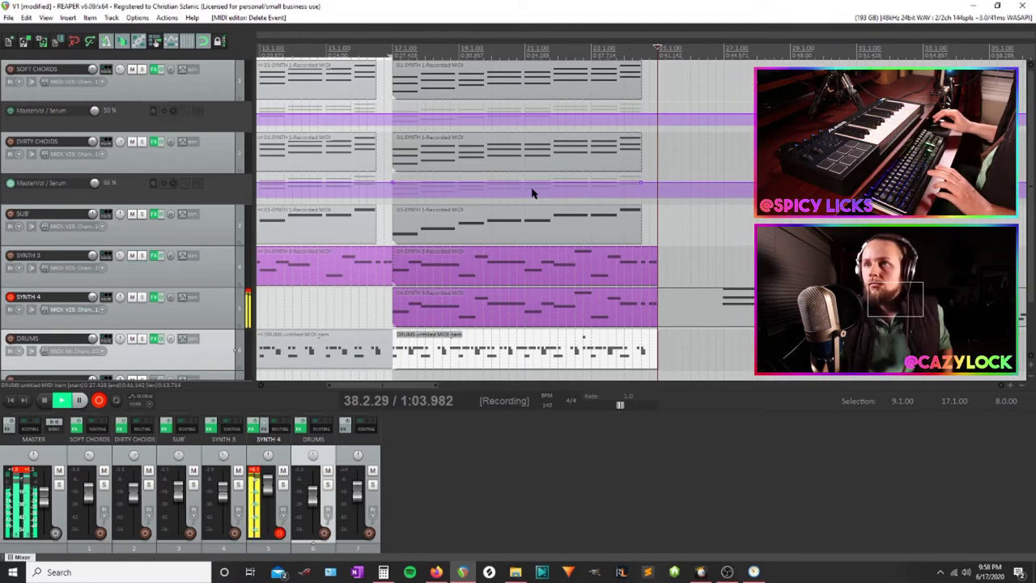
pyautogui.press('space')
pyautogui.doubleClick(782, 318)
pyautogui.press('Delete')
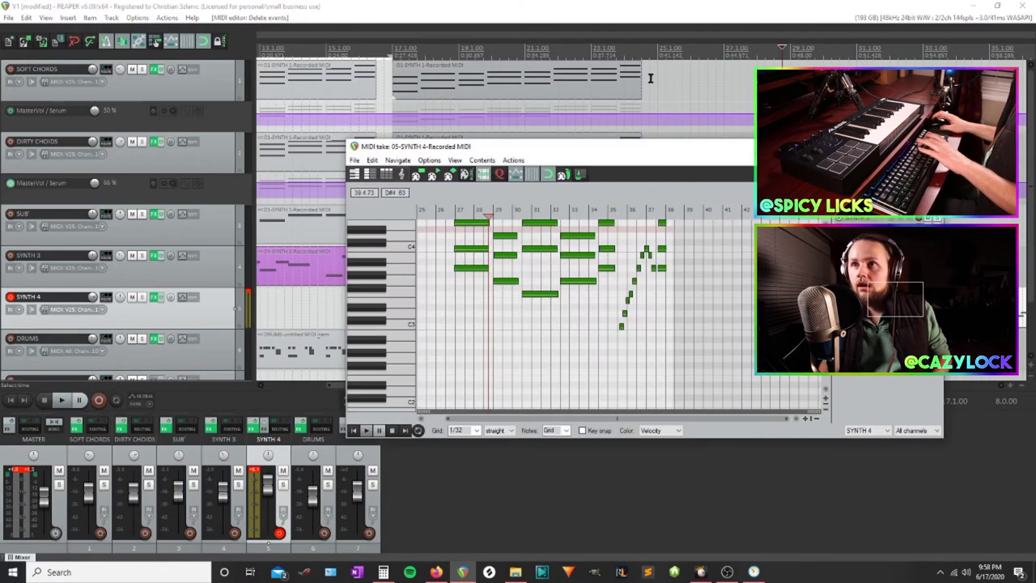
pyautogui.press('Escape')
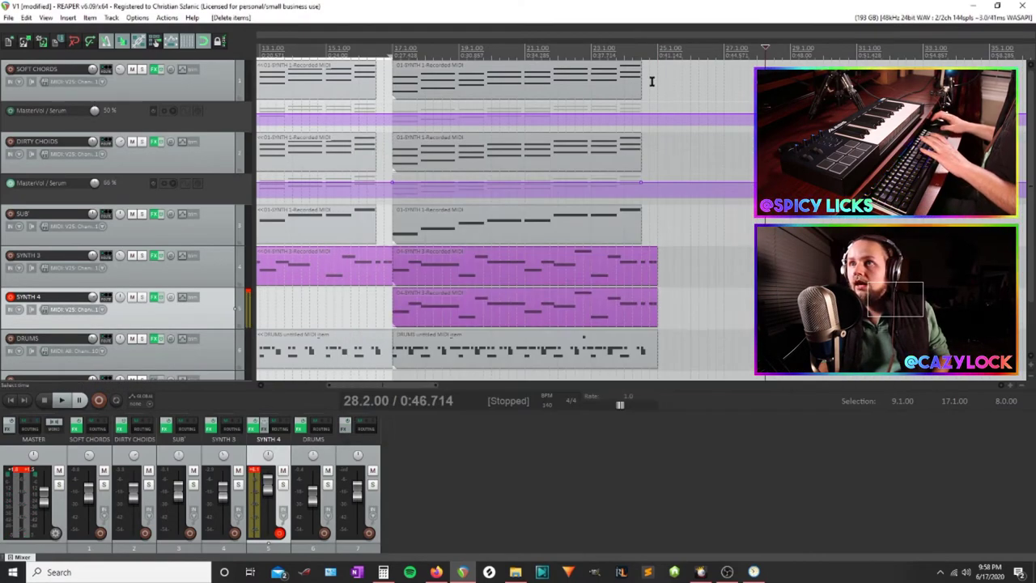
# Record a new chord take on SYNTH 4 from bar 25 and open it for editing
pyautogui.hotkey('ctrl', 'r')
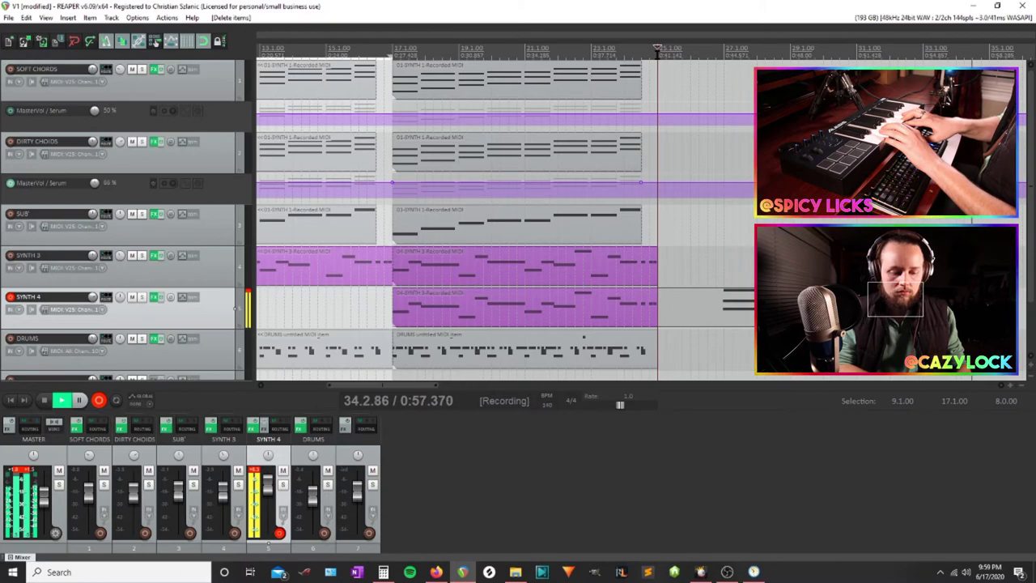
pyautogui.press('space')
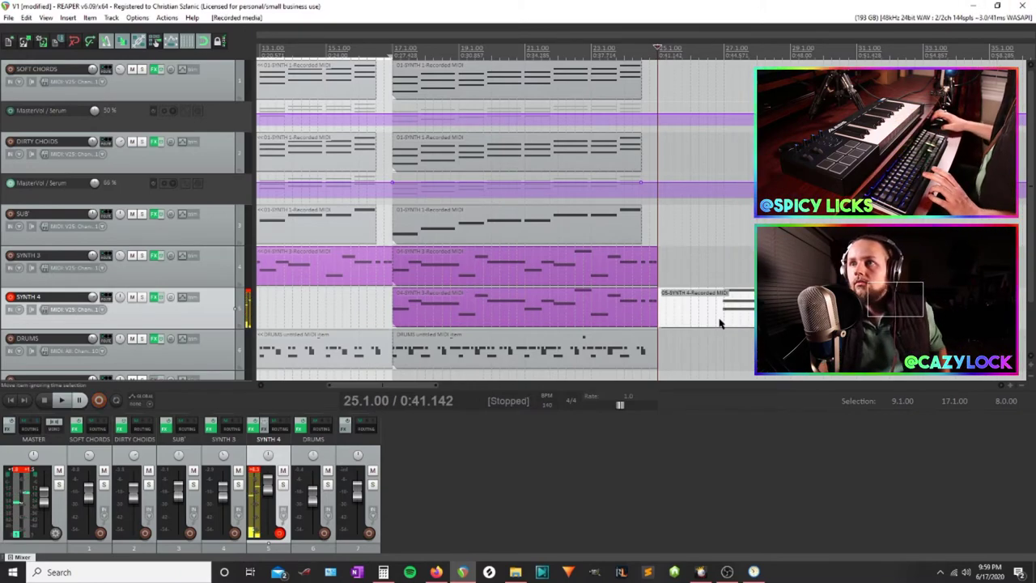
pyautogui.doubleClick(723, 314)
pyautogui.scroll(4, 440, 309)
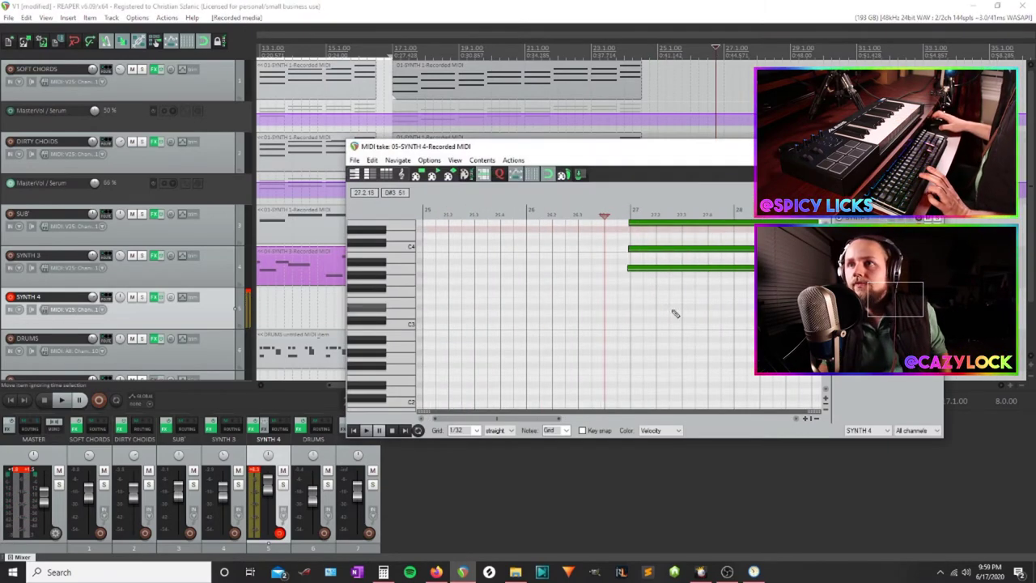
# Align the starts of all three notes of the first recorded chord to bar 27
pyautogui.moveTo(668, 306); pyautogui.dragTo(564, 334)
pyautogui.scroll(3, 563, 329)
pyautogui.moveTo(573, 288); pyautogui.dragTo(463, 290)
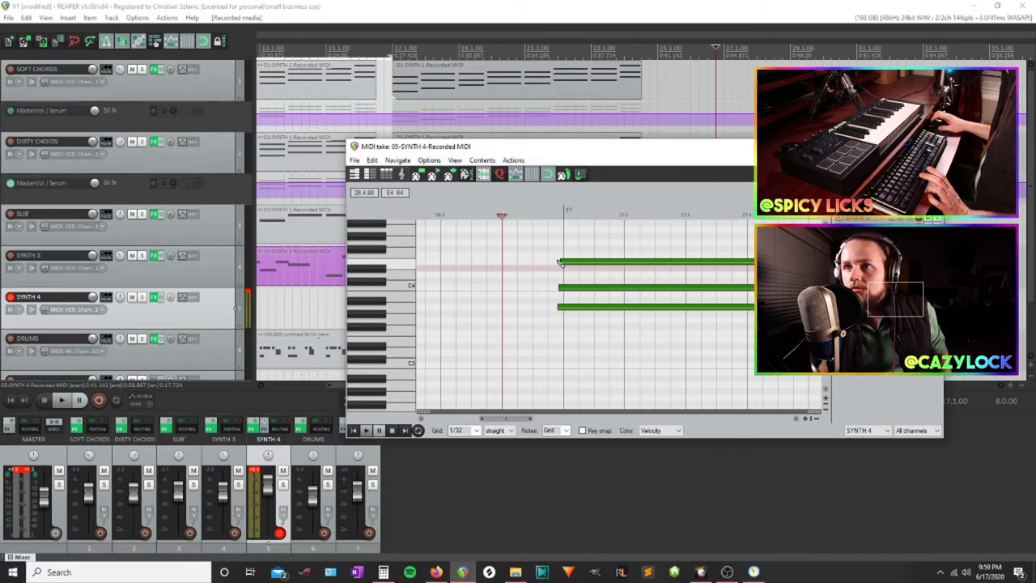
pyautogui.moveTo(562, 262); pyautogui.dragTo(564, 309)
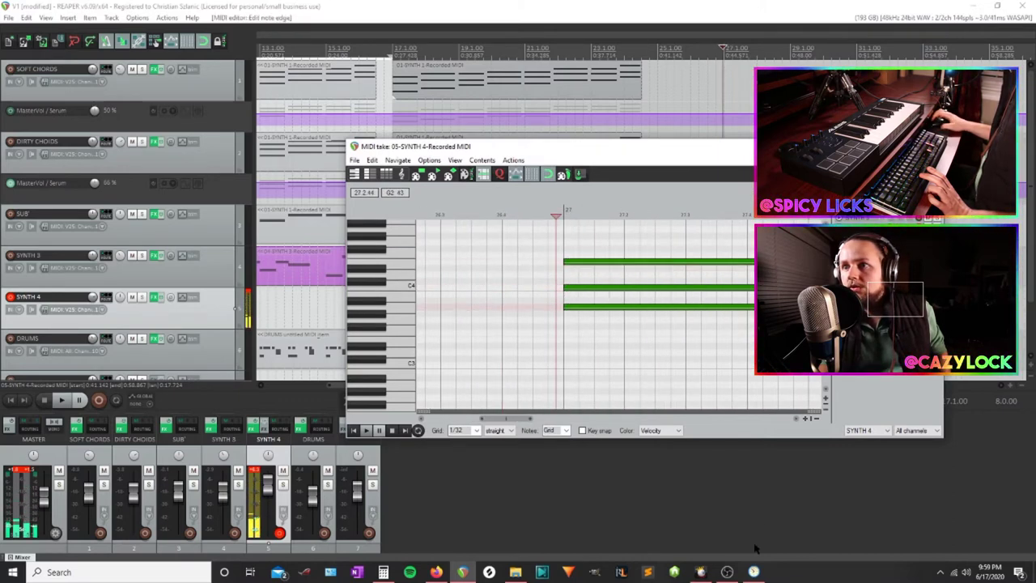
# Play the first chord and trim the ends of its three notes to beat 4 of bar 28
pyautogui.click(754, 572)
pyautogui.moveTo(669, 341); pyautogui.dragTo(511, 326)
pyautogui.scroll(-3, 534, 334)
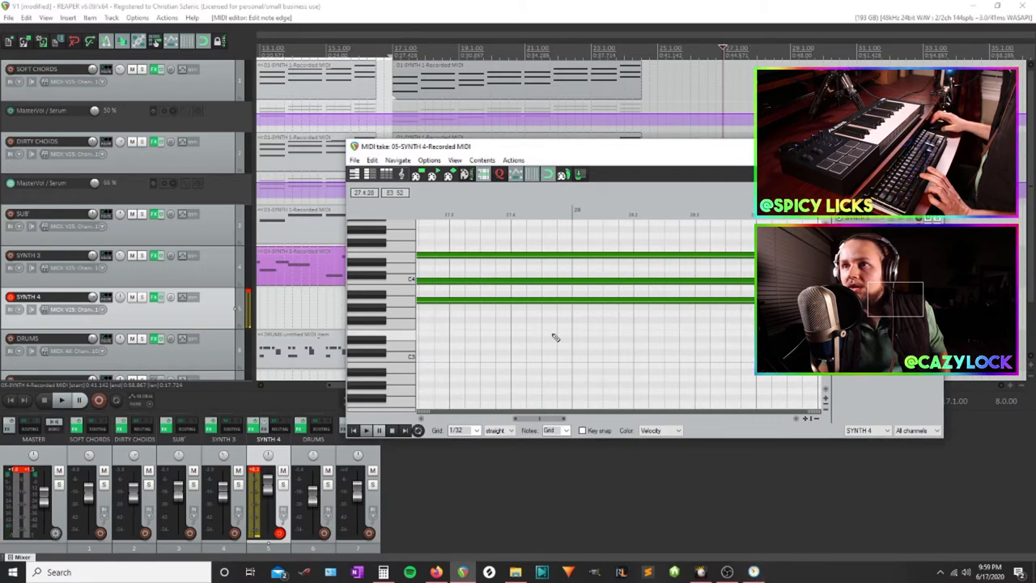
pyautogui.moveTo(604, 335); pyautogui.dragTo(666, 331)
pyautogui.press('space')
pyautogui.scroll(-2, 647, 342)
pyautogui.moveTo(733, 321); pyautogui.dragTo(604, 317)
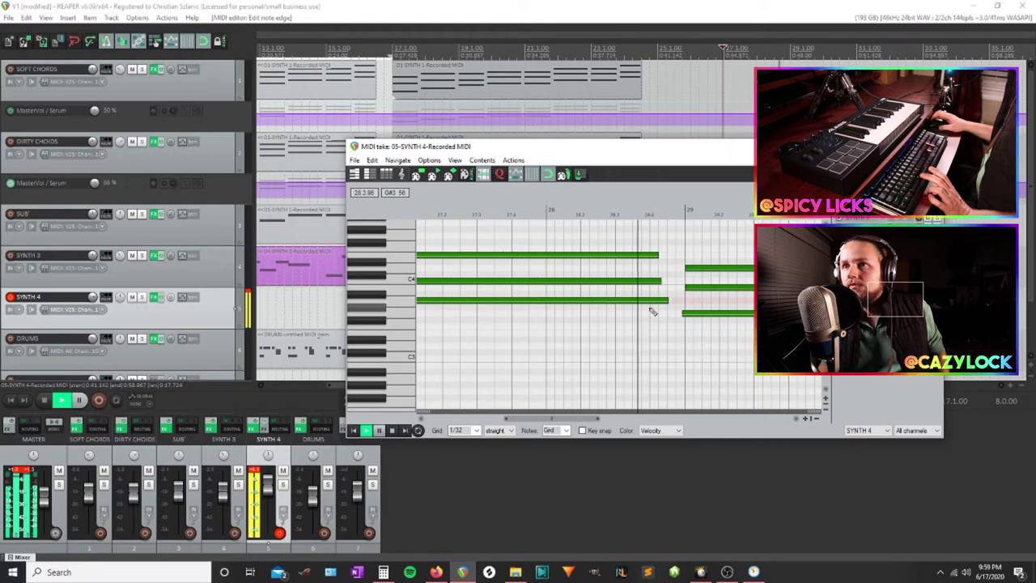
pyautogui.press('space')
pyautogui.moveTo(656, 256); pyautogui.dragTo(665, 301)
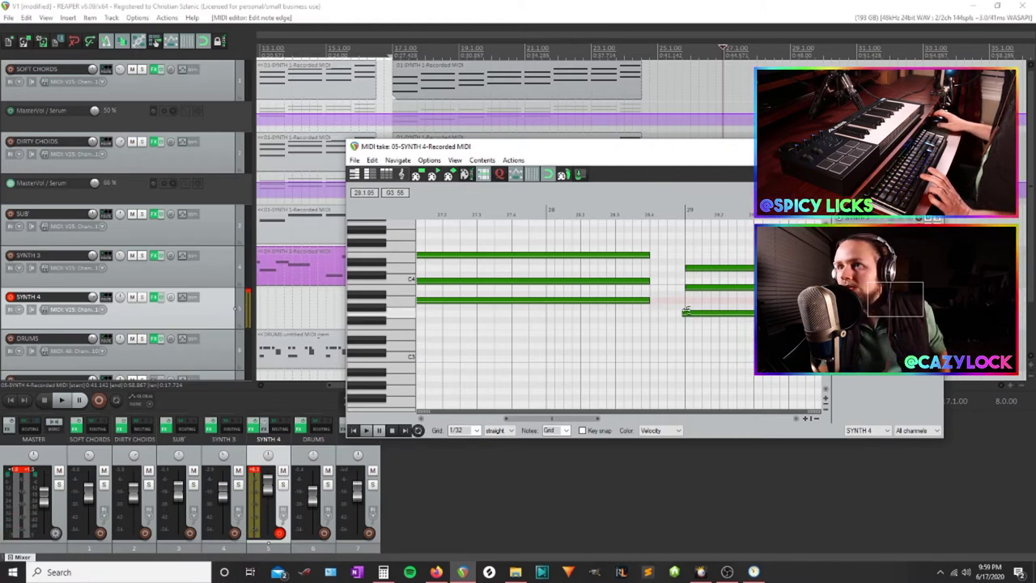
# Fit the second chord from bar 29 to beat 4 of bar 30 and align the third chord's start to bar 31
pyautogui.moveTo(684, 313); pyautogui.dragTo(543, 340)
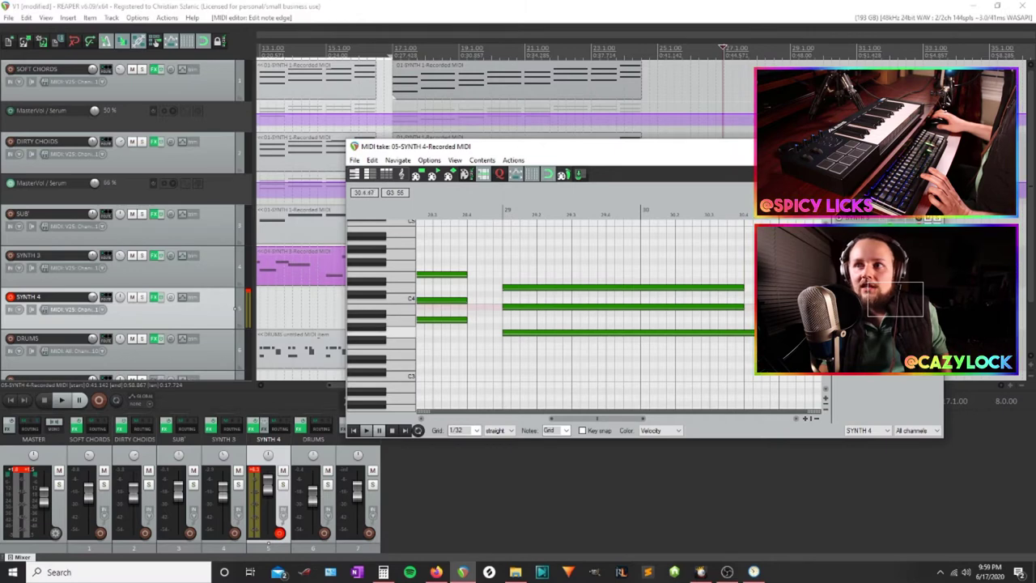
pyautogui.hscroll(3, 721, 328)
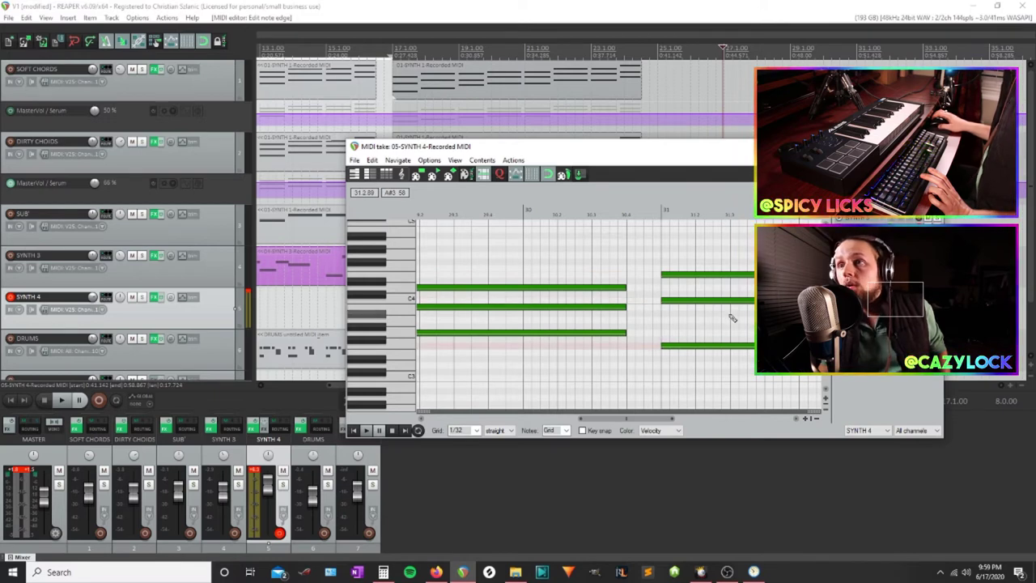
pyautogui.hscroll(4, 566, 316)
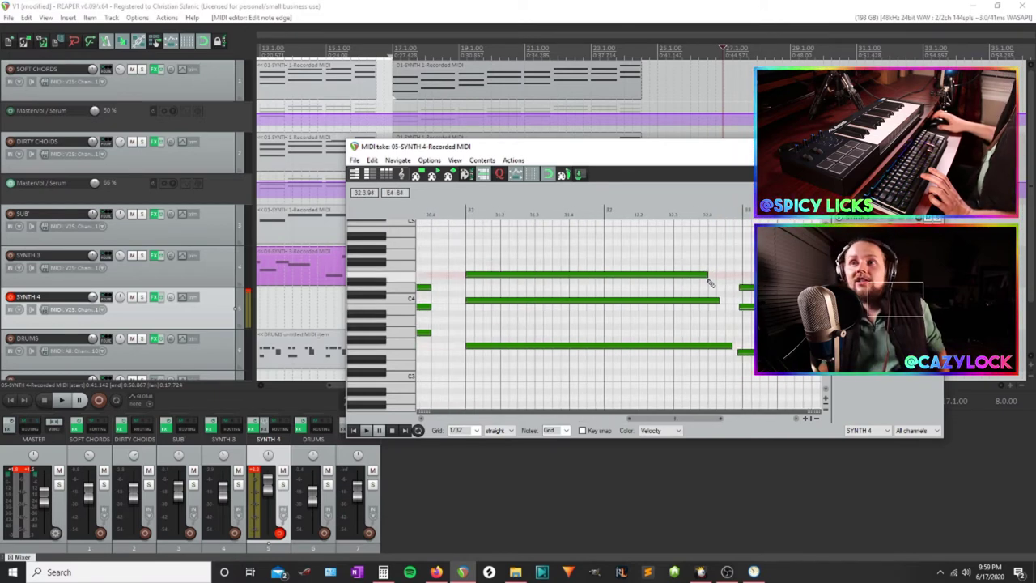
# End the third chord on beat 4 of bar 32, and fit the fourth from bar 33 to beat 4 of bar 34 with the take ending at bar 35
pyautogui.moveTo(732, 346); pyautogui.dragTo(571, 321)
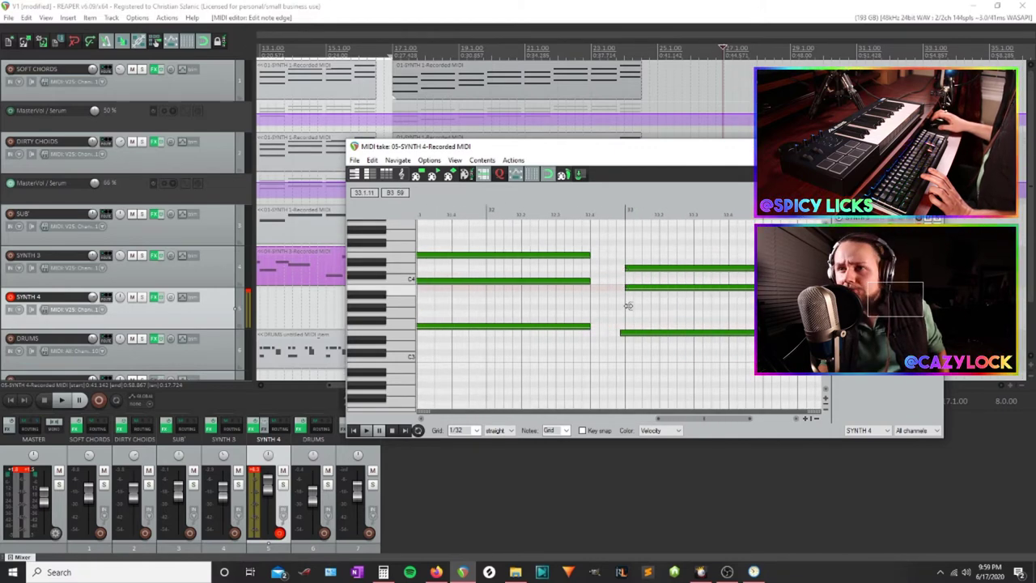
pyautogui.moveTo(691, 313); pyautogui.dragTo(472, 311)
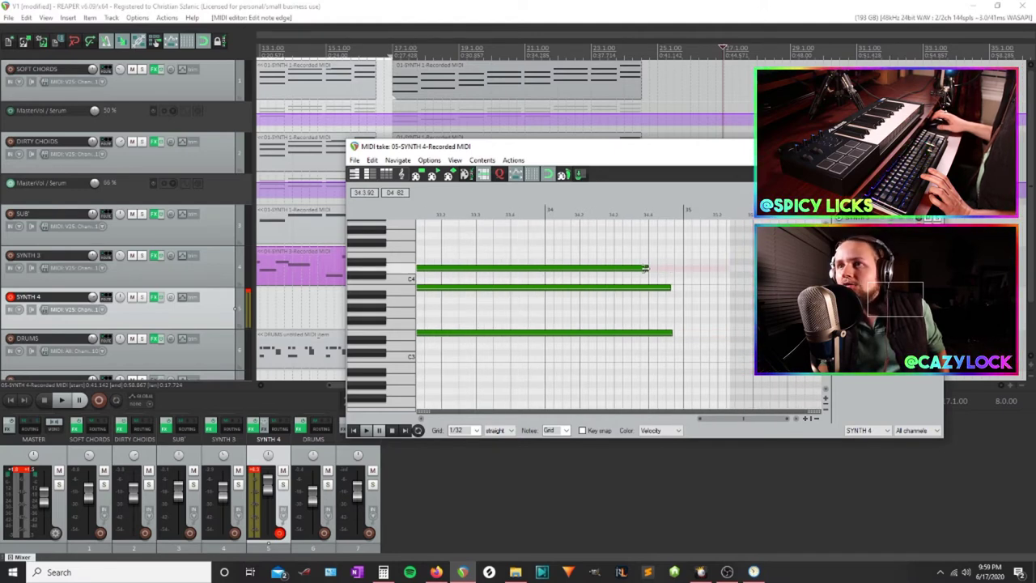
pyautogui.moveTo(671, 287); pyautogui.dragTo(648, 286)
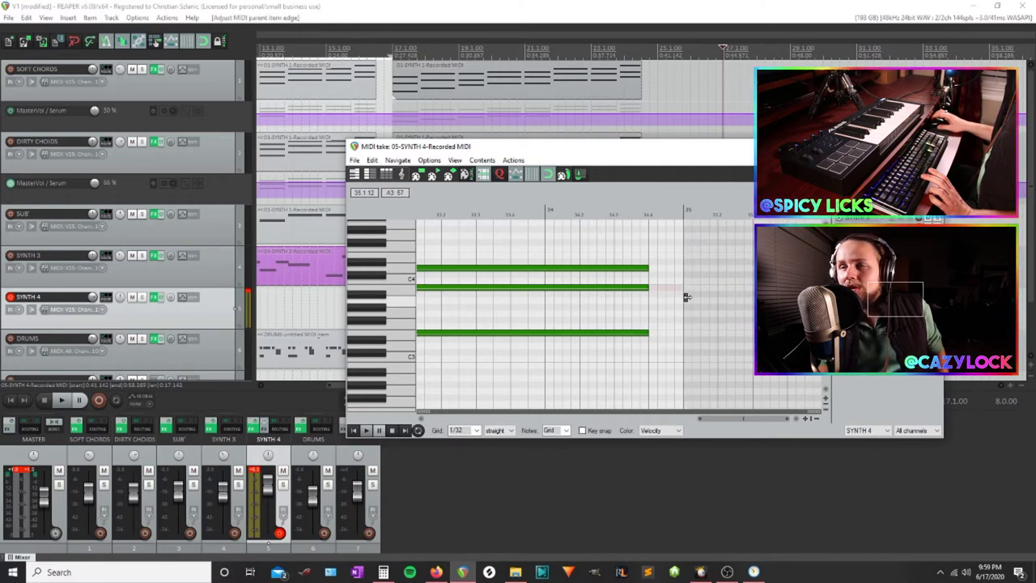
# Set the SYNTH 4 take's start edge to bar 27 and play its cleaned-up chords
pyautogui.scroll(-6, 687, 292)
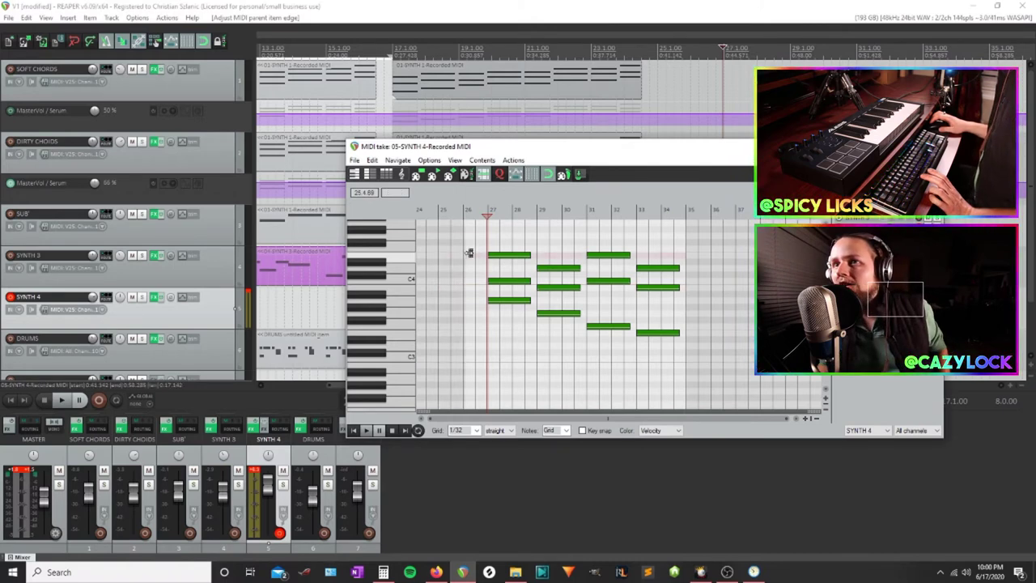
pyautogui.scroll(5, 494, 259)
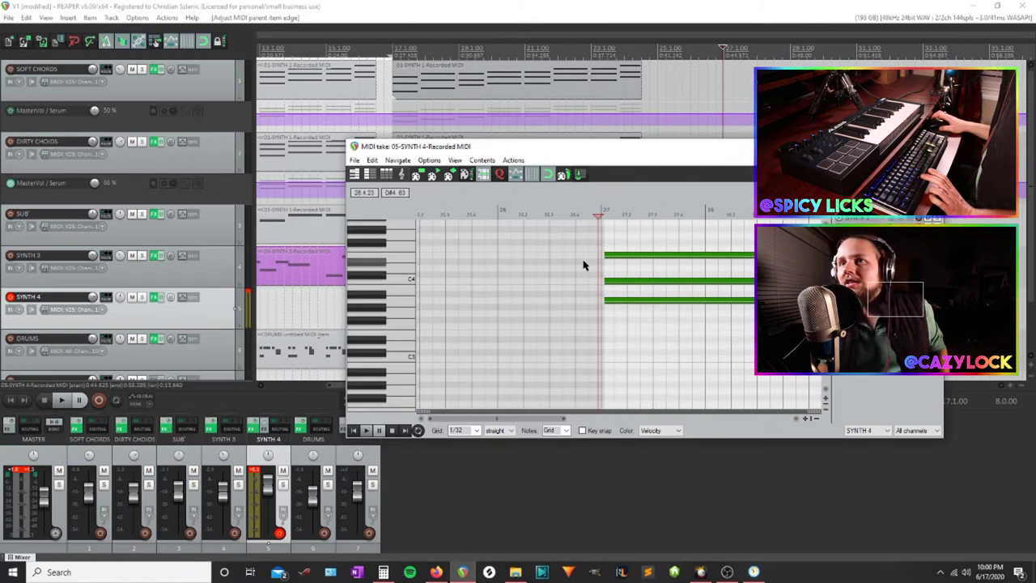
pyautogui.moveTo(654, 268); pyautogui.dragTo(645, 270)
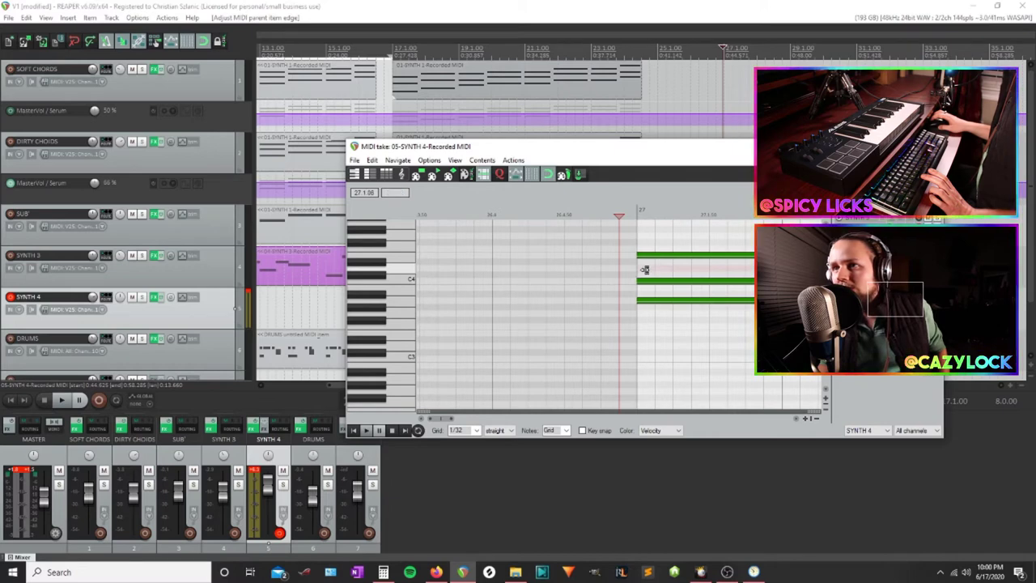
pyautogui.scroll(-2, 648, 273)
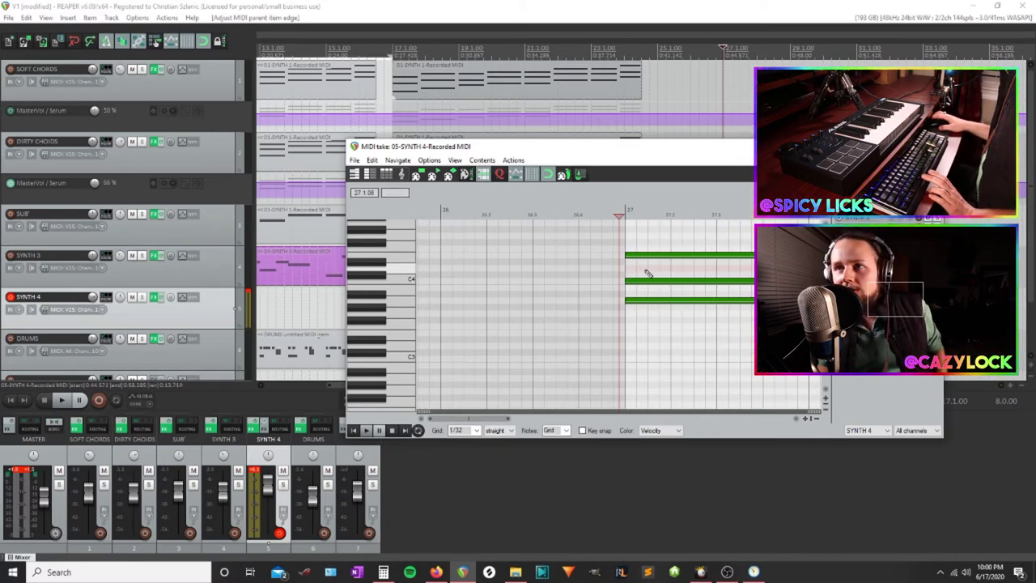
pyautogui.press('space')
pyautogui.scroll(-4, 648, 273)
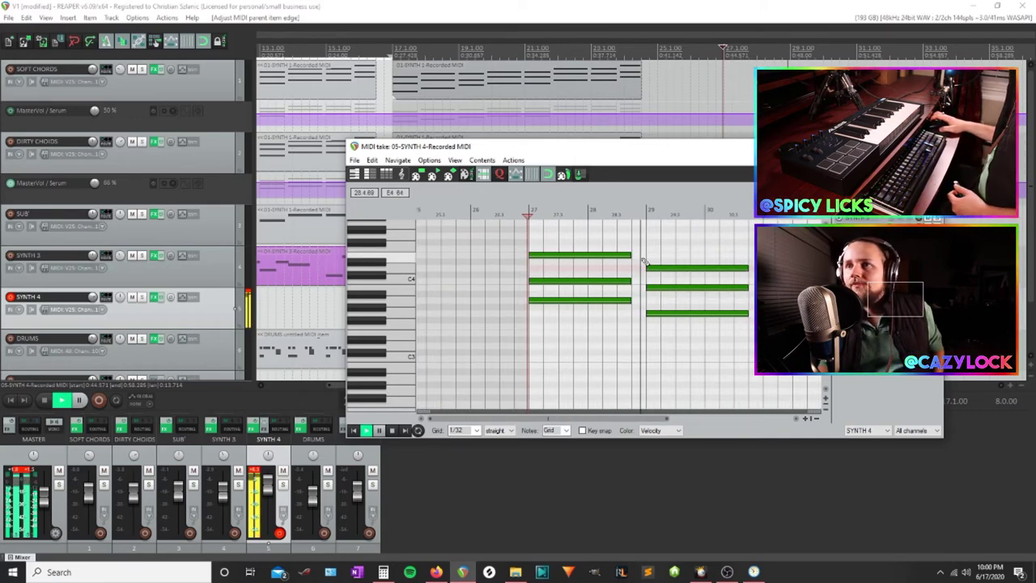
pyautogui.press('Escape')
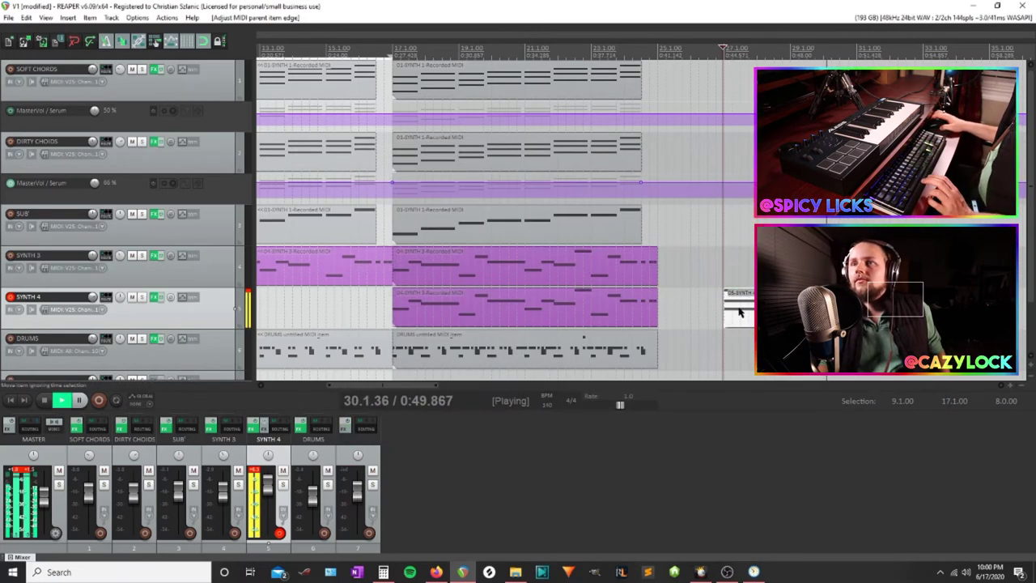
# Move the SYNTH 4 chord item to start at bar 25 and play the transition into it
pyautogui.scroll(-2, 741, 313)
pyautogui.press('space')
pyautogui.moveTo(719, 312); pyautogui.dragTo(672, 313)
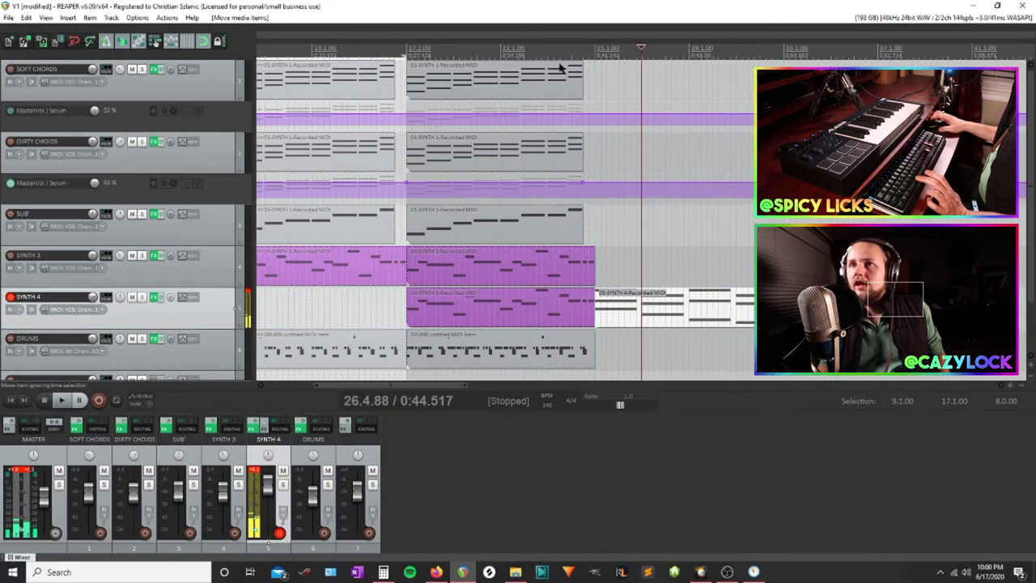
pyautogui.click(583, 53)
pyautogui.press('space')
pyautogui.scroll(4, 629, 213)
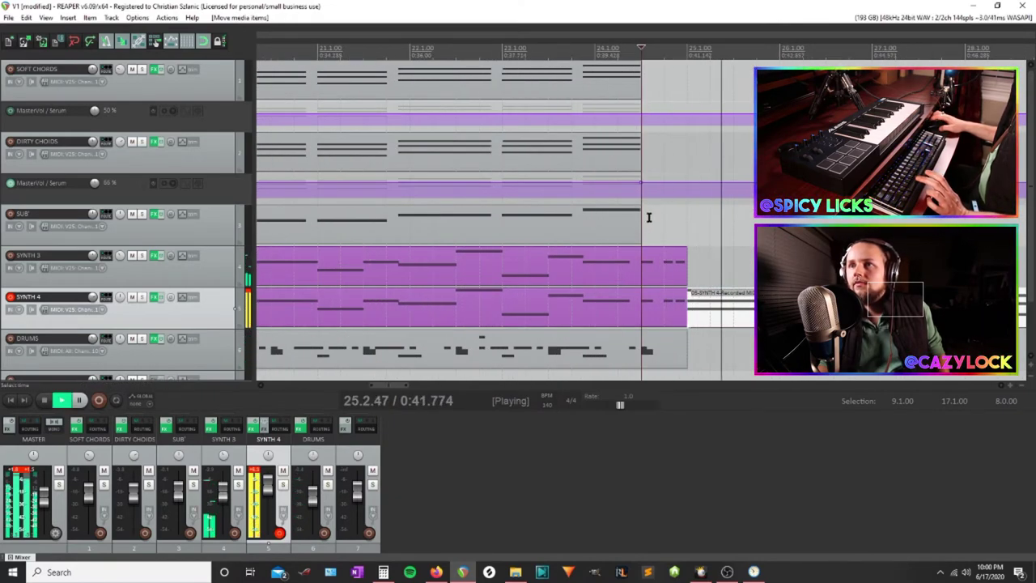
pyautogui.scroll(-4, 649, 217)
pyautogui.press('space')
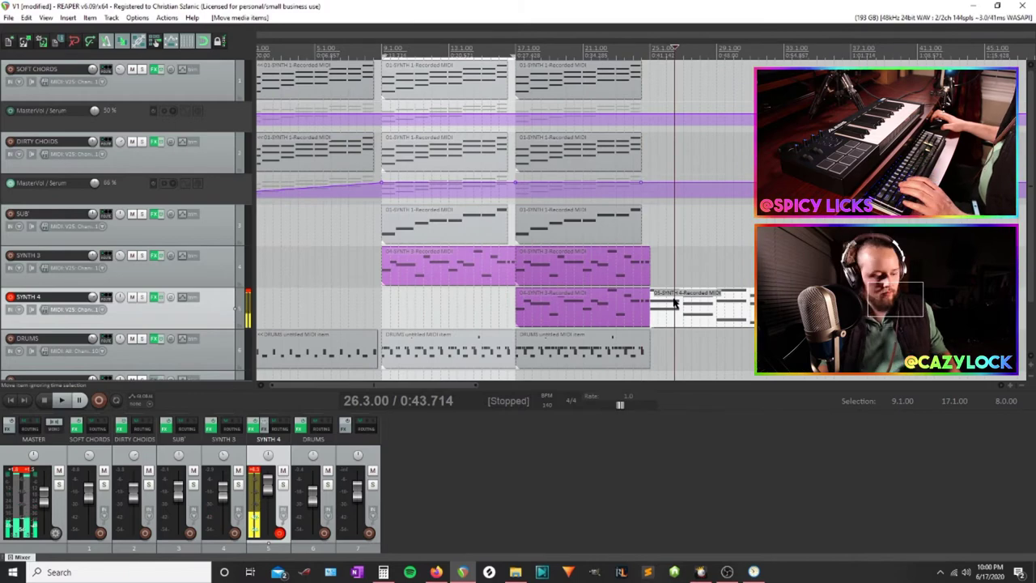
# Paste a copy of the SYNTH 4 chord item onto the SOFT CHORDS track at bar 25 and play from there
pyautogui.scroll(2, 674, 302)
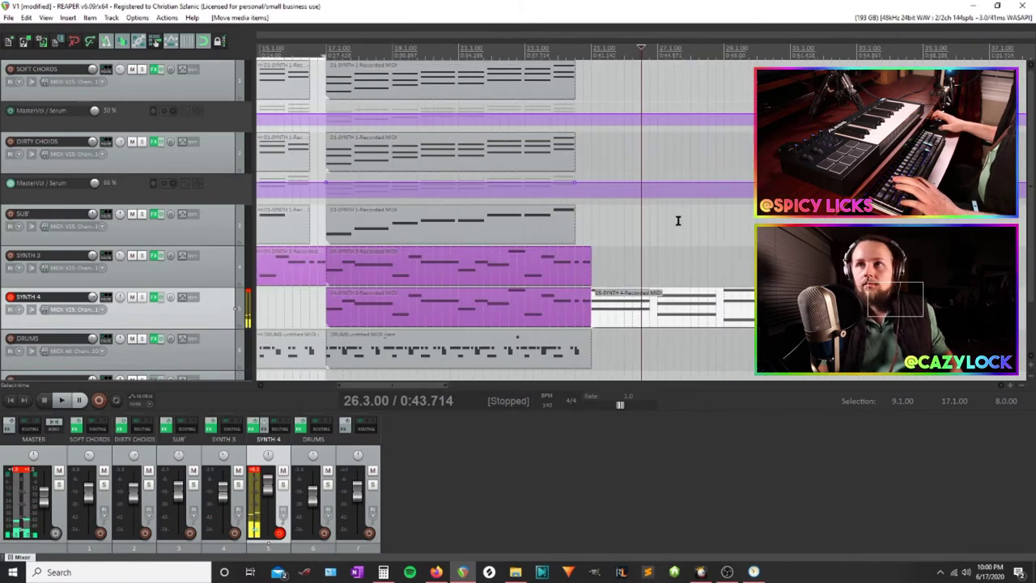
pyautogui.click(590, 73)
pyautogui.hotkey('ctrl', 'v')
pyautogui.click(591, 47)
pyautogui.press('space')
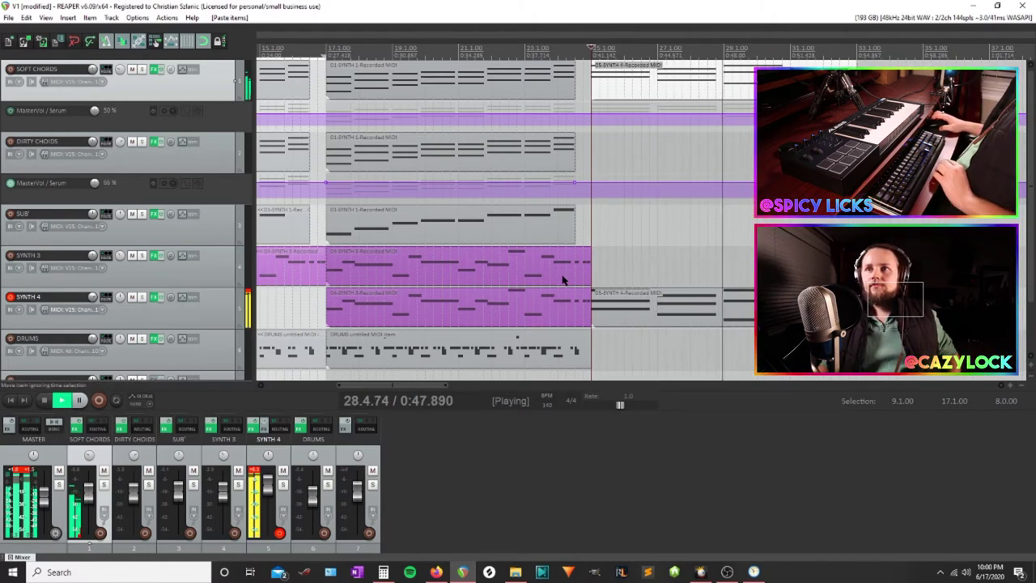
# Replay the lead-in to bar 25 and compare the new chords with SYNTH 4 muted and unmuted
pyautogui.scroll(-2, 564, 278)
pyautogui.scroll(-1, 564, 278)
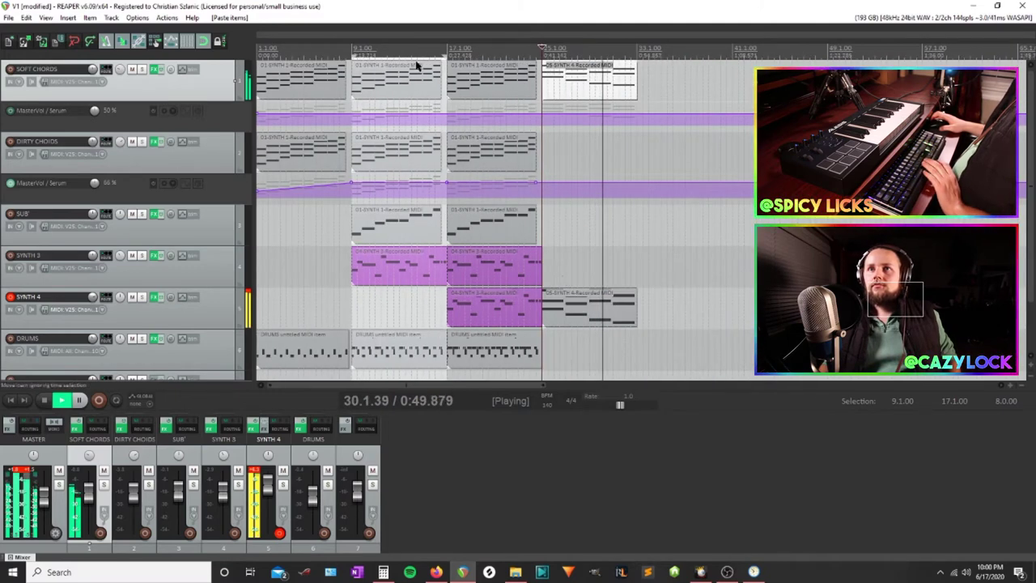
pyautogui.click(524, 50)
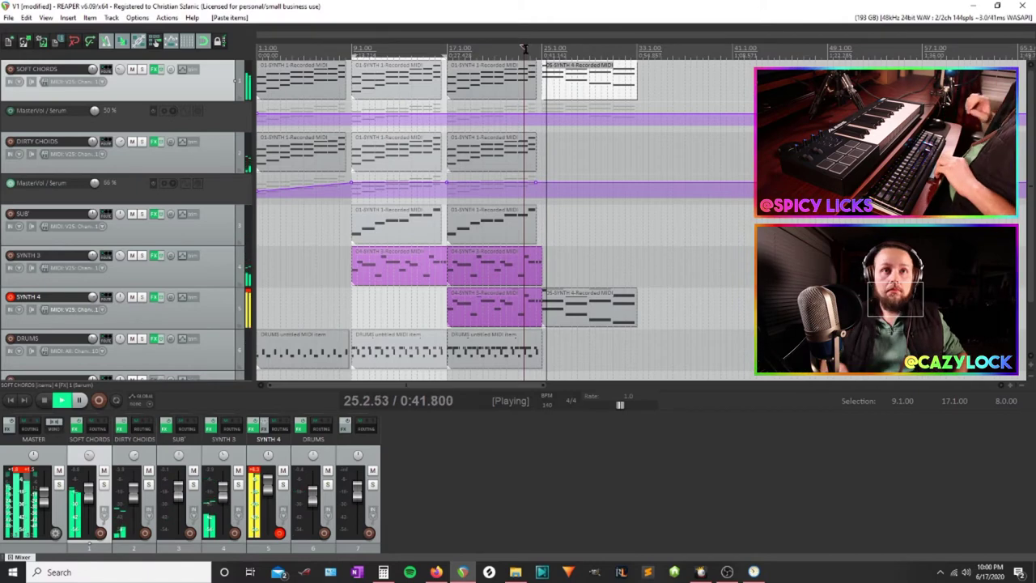
pyautogui.click(131, 298)
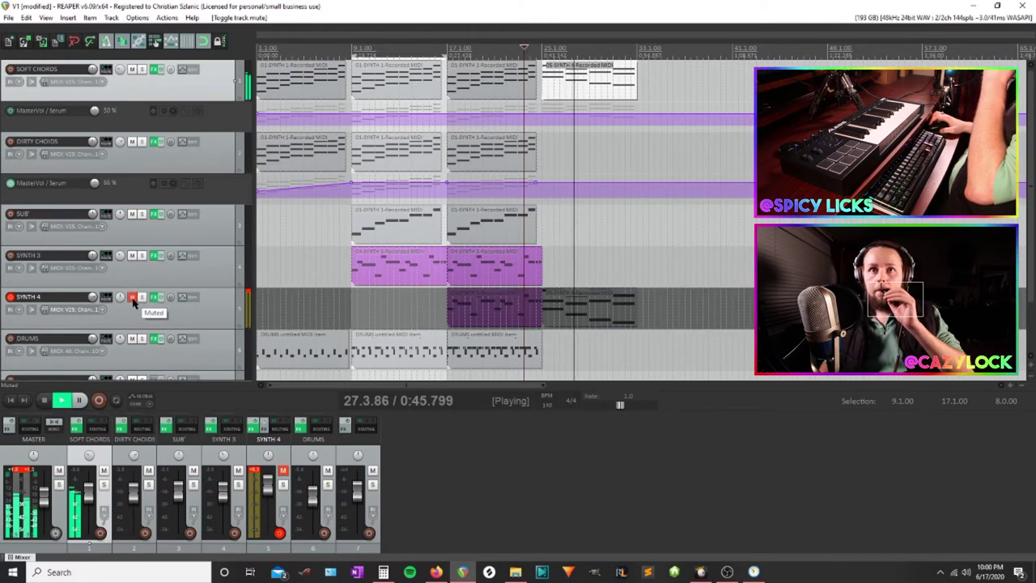
pyautogui.click(132, 297)
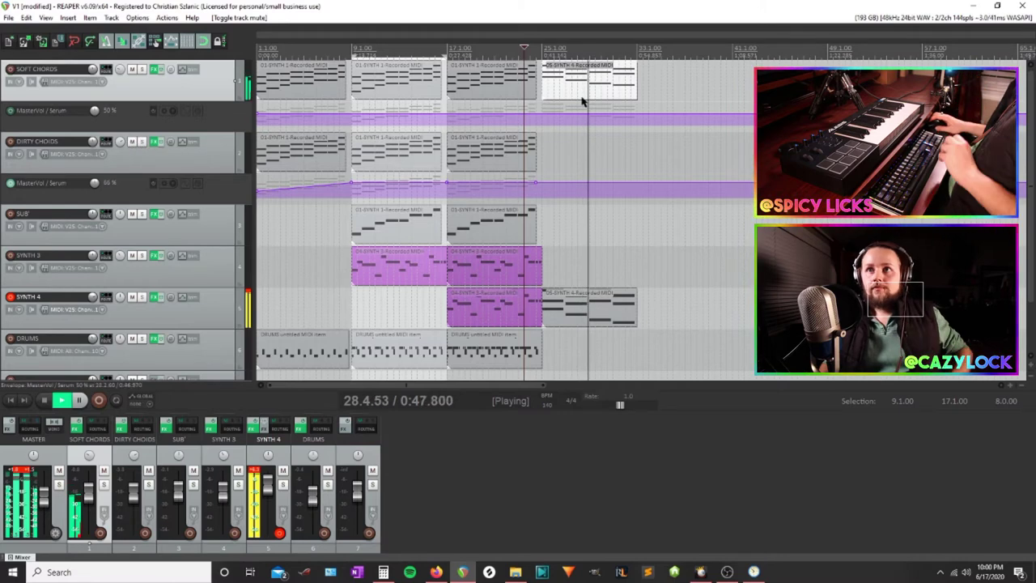
# Move the copied chord item to DIRTY CHORDS and, with that track soloed, delete the MasterVol envelope points from bar 24 to bar 33
pyautogui.moveTo(588, 85); pyautogui.dragTo(585, 147)
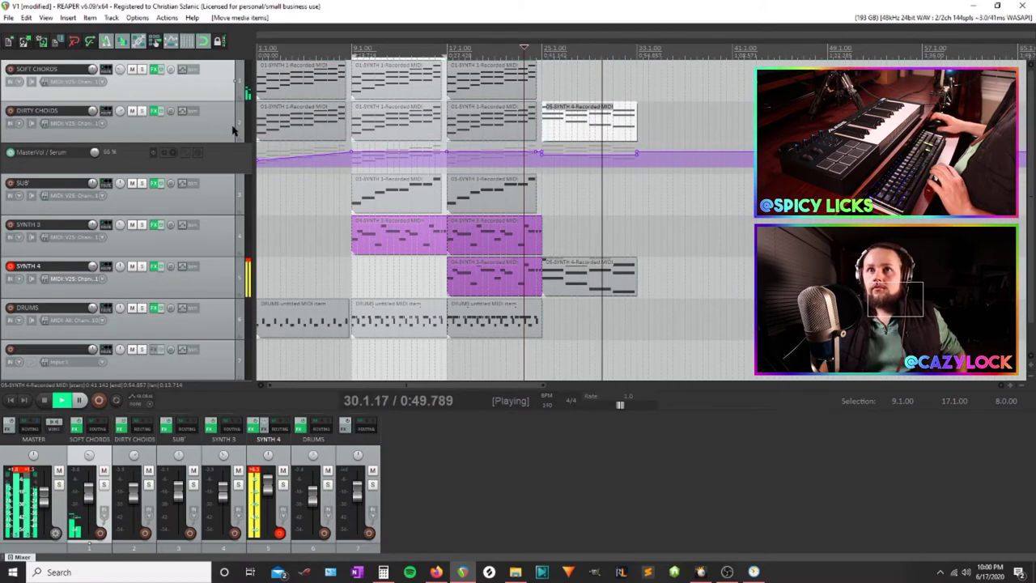
pyautogui.click(141, 111)
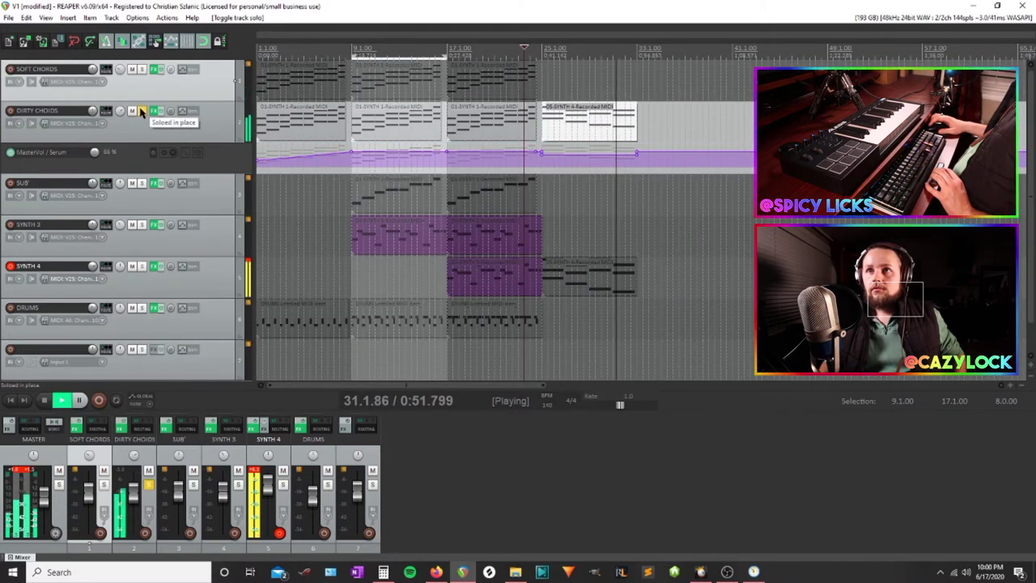
pyautogui.moveTo(664, 164); pyautogui.dragTo(529, 152)
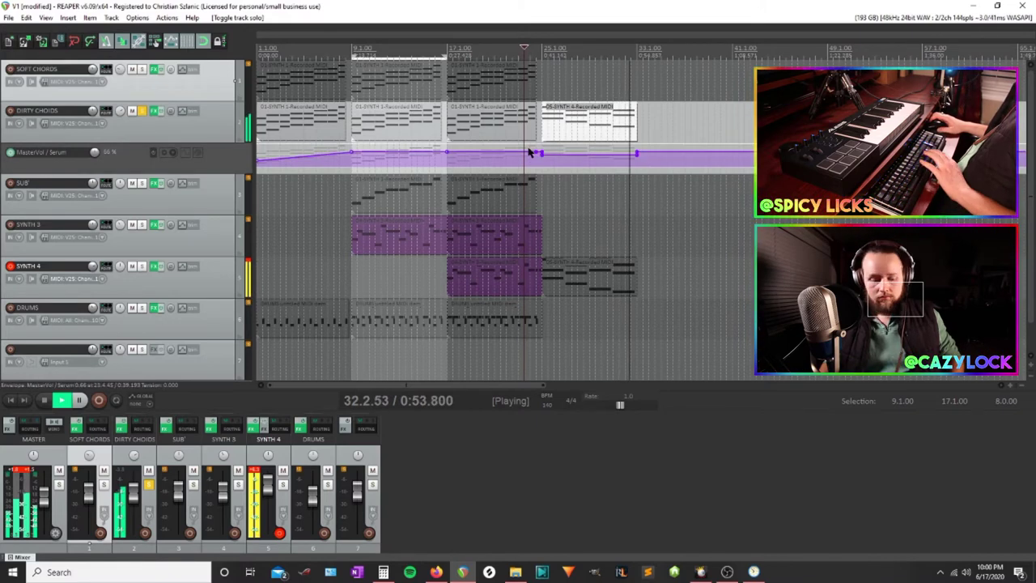
pyautogui.press('Delete')
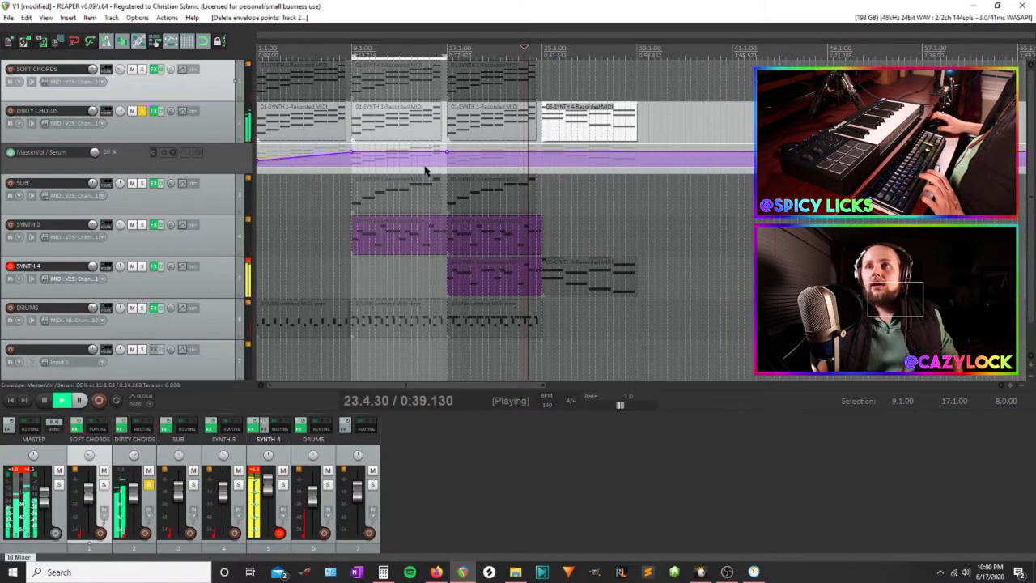
pyautogui.click(142, 110)
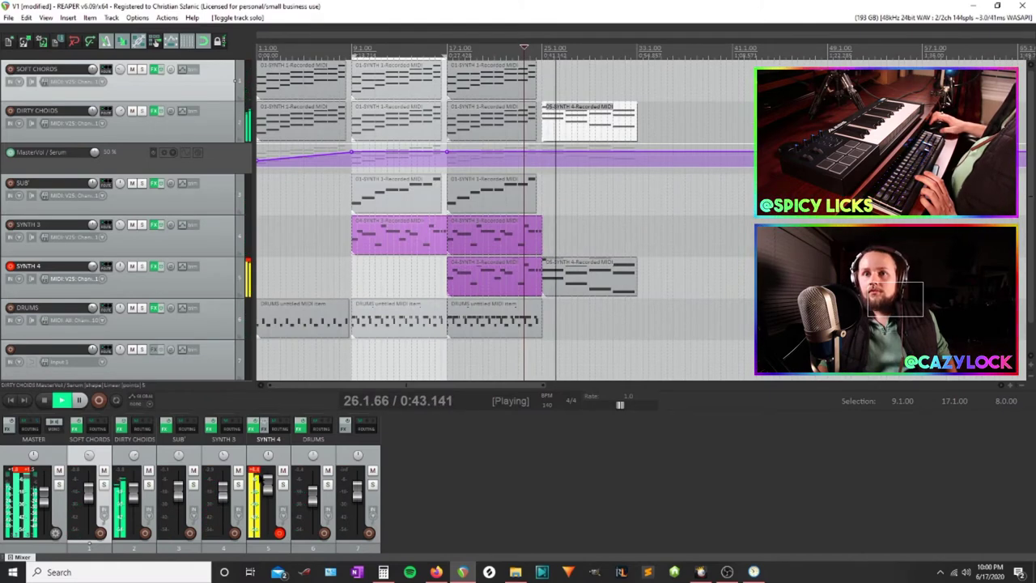
# Lower the SYNTH 4 track volume slightly and open its Serum synth during playback
pyautogui.moveTo(267, 479); pyautogui.dragTo(269, 492)
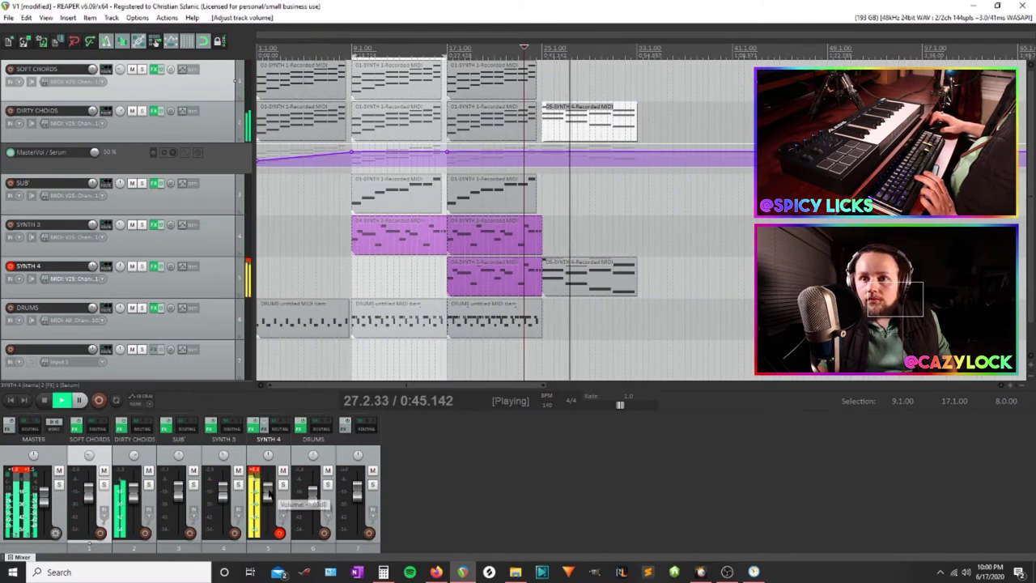
pyautogui.doubleClick(272, 495)
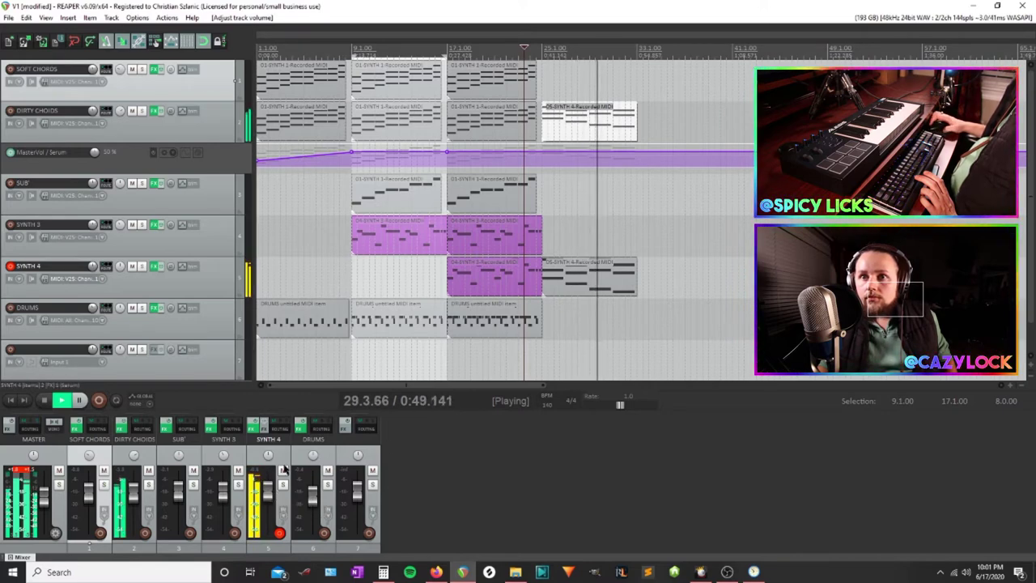
pyautogui.click(155, 268)
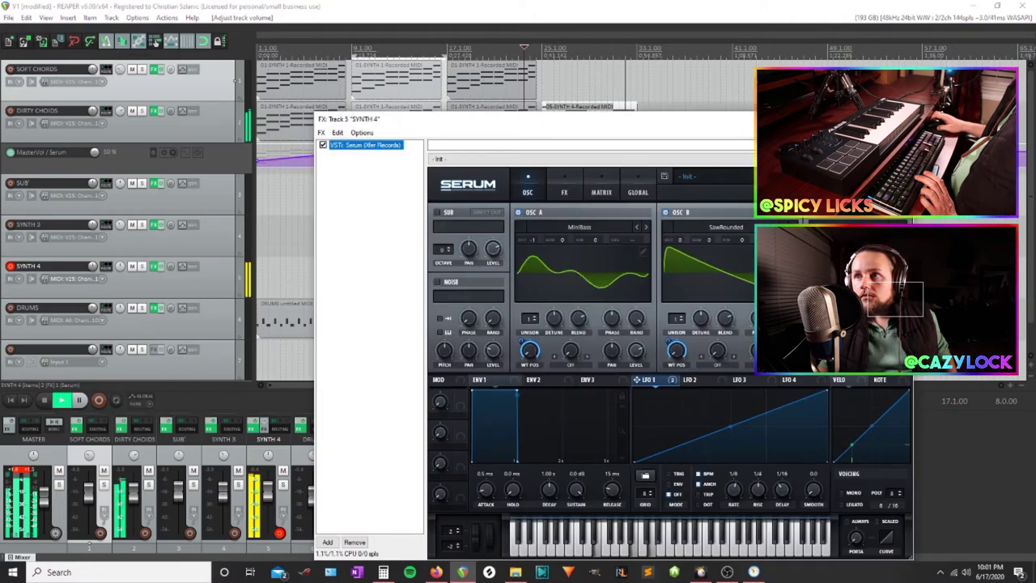
pyautogui.press('space')
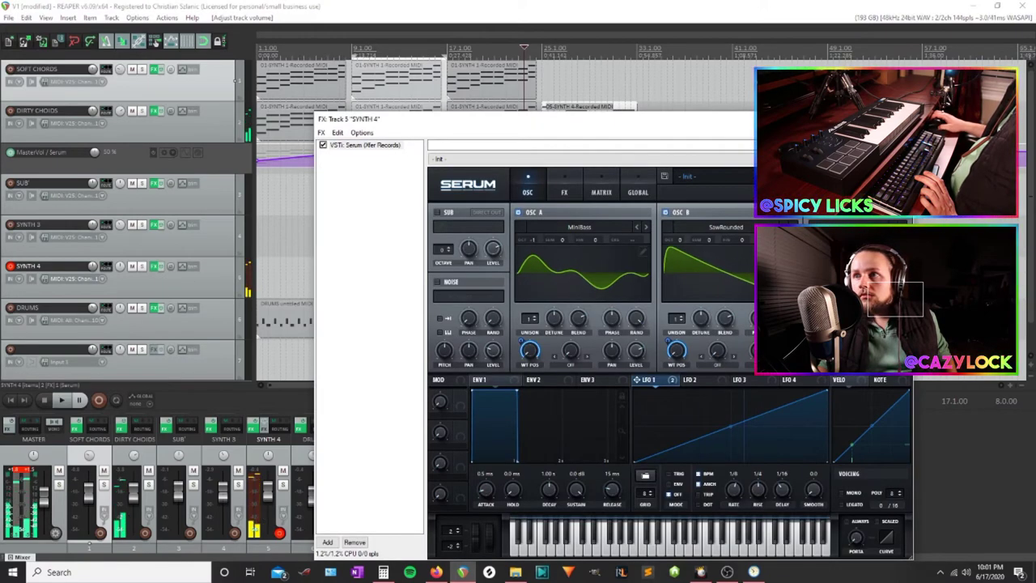
pyautogui.press('space')
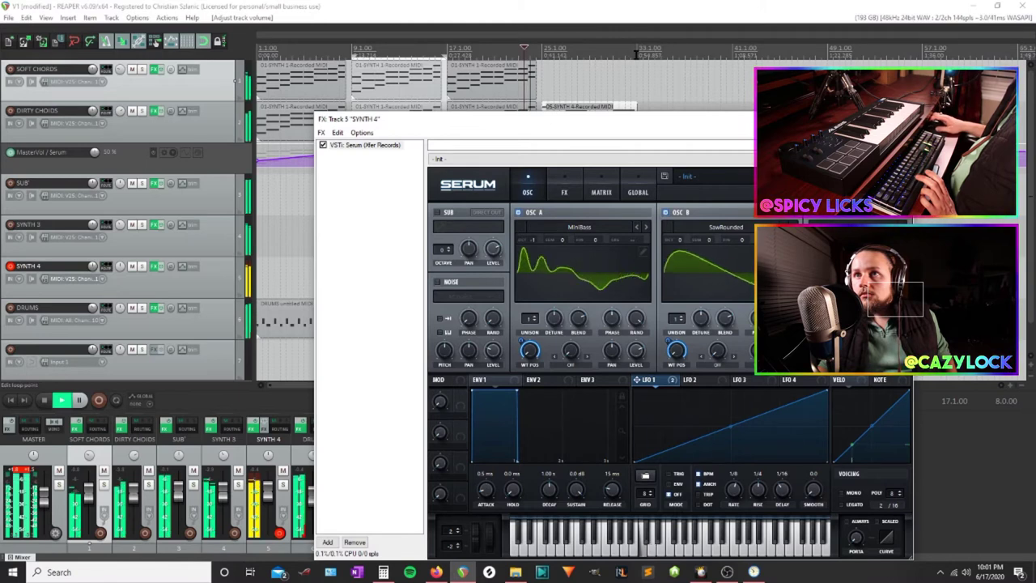
# Select the time range from 20.3 to 33.1, adjust a SYNTH 4 Serum parameter, and play from bar 25 with repeat enabled
pyautogui.moveTo(636, 56); pyautogui.dragTo(491, 62)
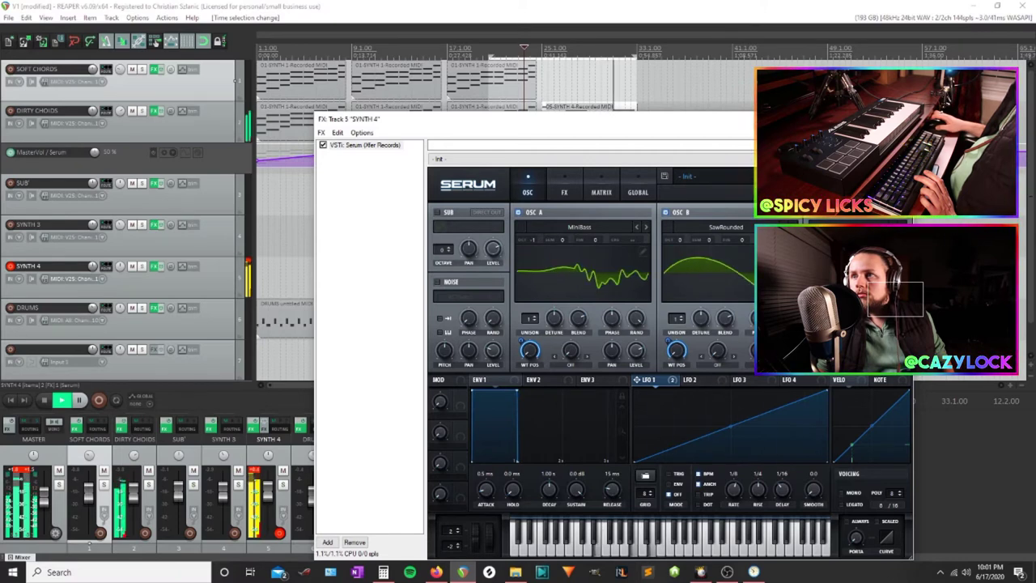
pyautogui.moveTo(826, 318); pyautogui.dragTo(826, 326)
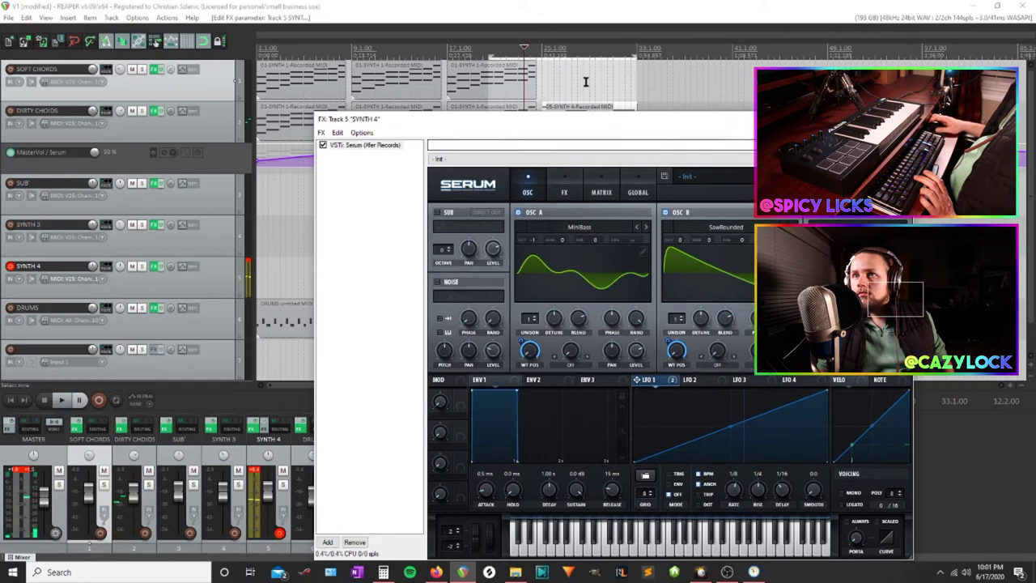
pyautogui.click(542, 50)
pyautogui.click(116, 400)
pyautogui.press('space')
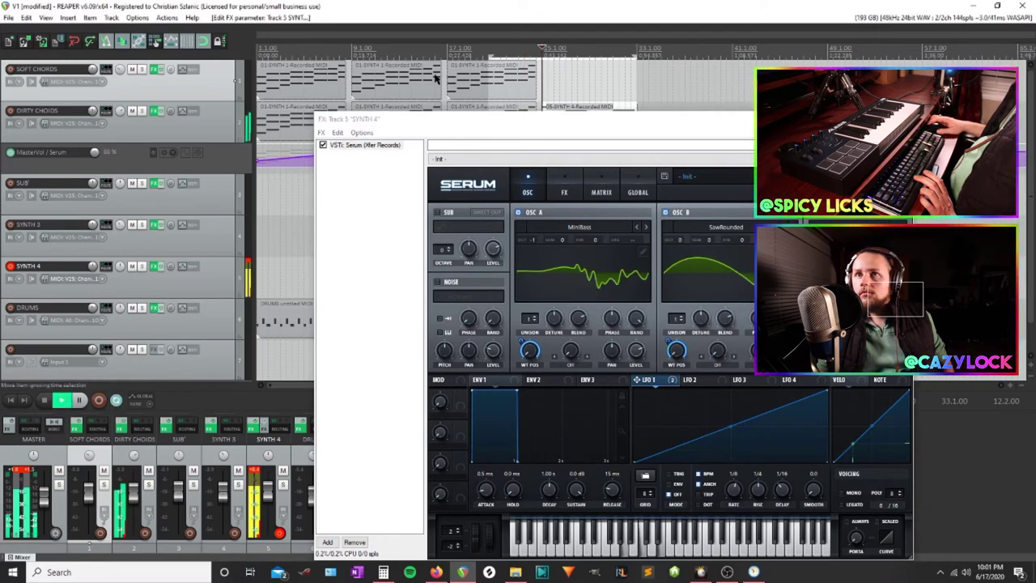
# Move the copied chord item from DIRTY CHORDS to SOFT CHORDS at bar 25 and check SYNTH 4's Serum during looped playback
pyautogui.click(902, 119)
pyautogui.moveTo(577, 125); pyautogui.dragTo(581, 101)
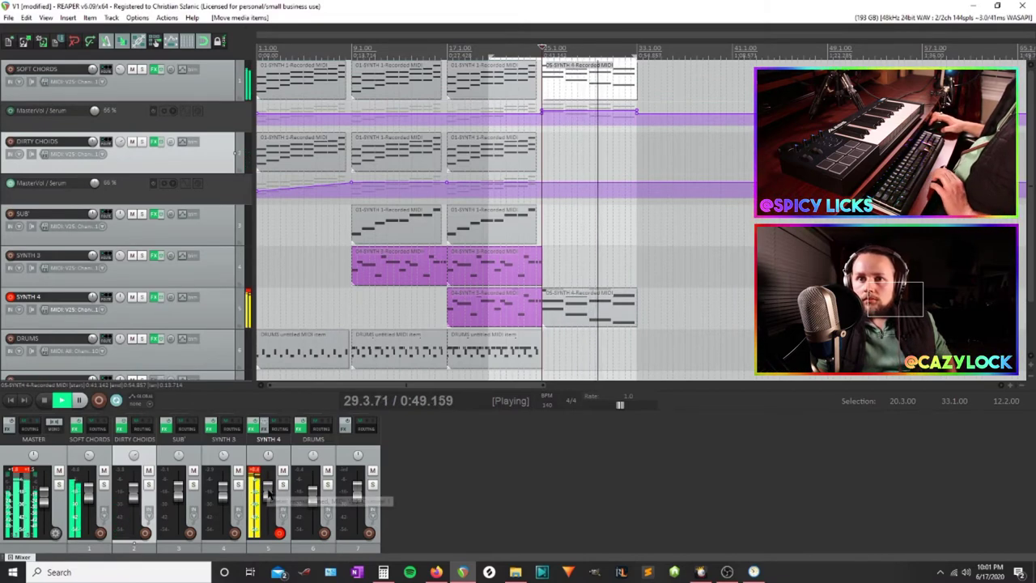
pyautogui.click(156, 297)
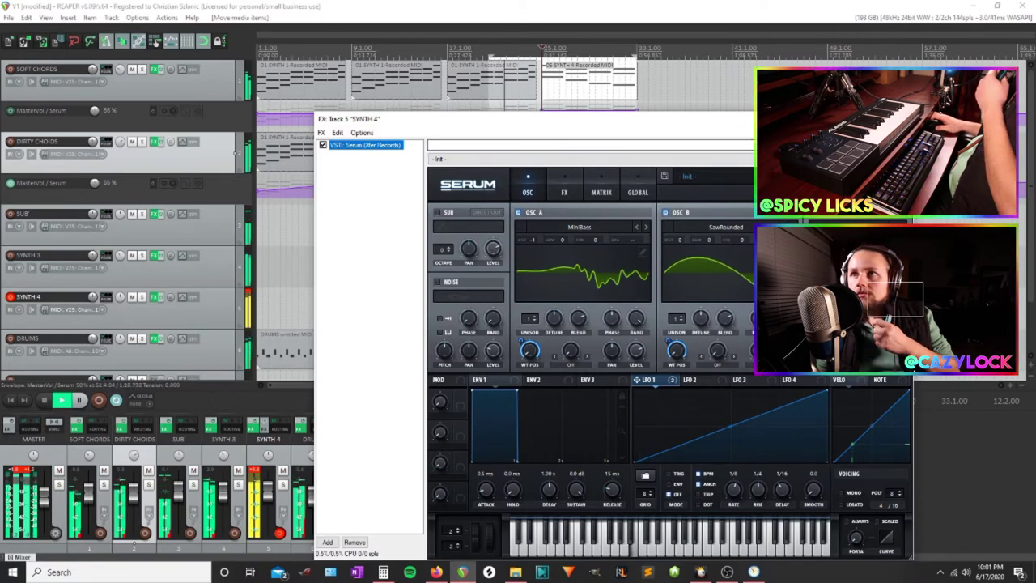
pyautogui.click(901, 119)
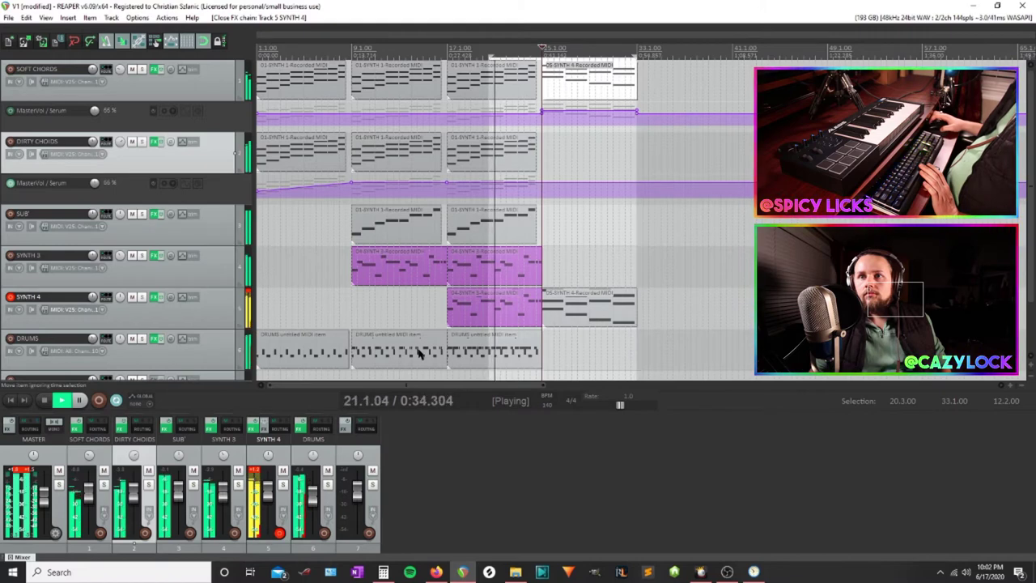
# Paste a copy of the first DRUMS item at bar 25 and play the transition into it
pyautogui.press('space')
pyautogui.click(331, 351)
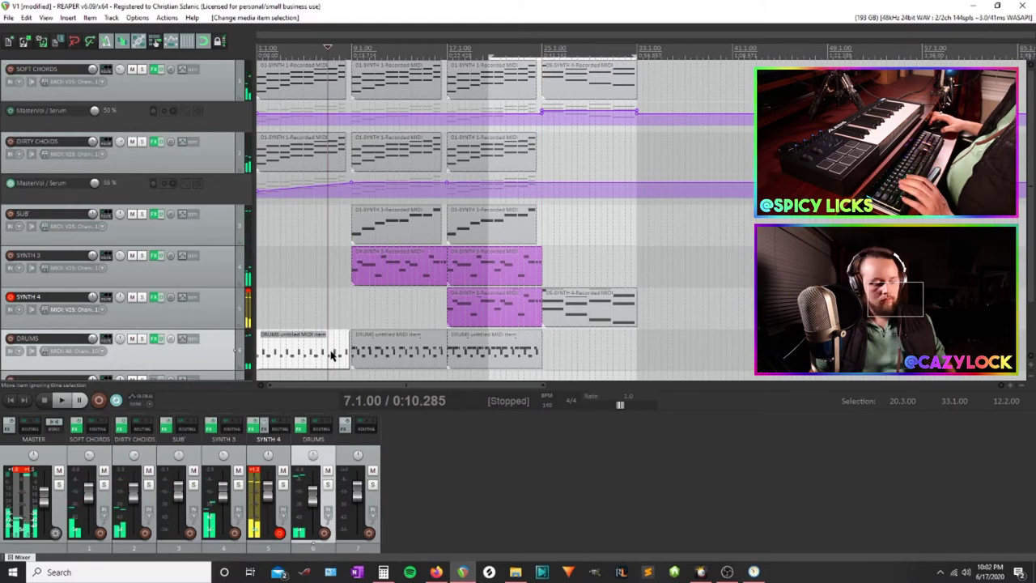
pyautogui.click(540, 344)
pyautogui.hotkey('ctrl', 'v')
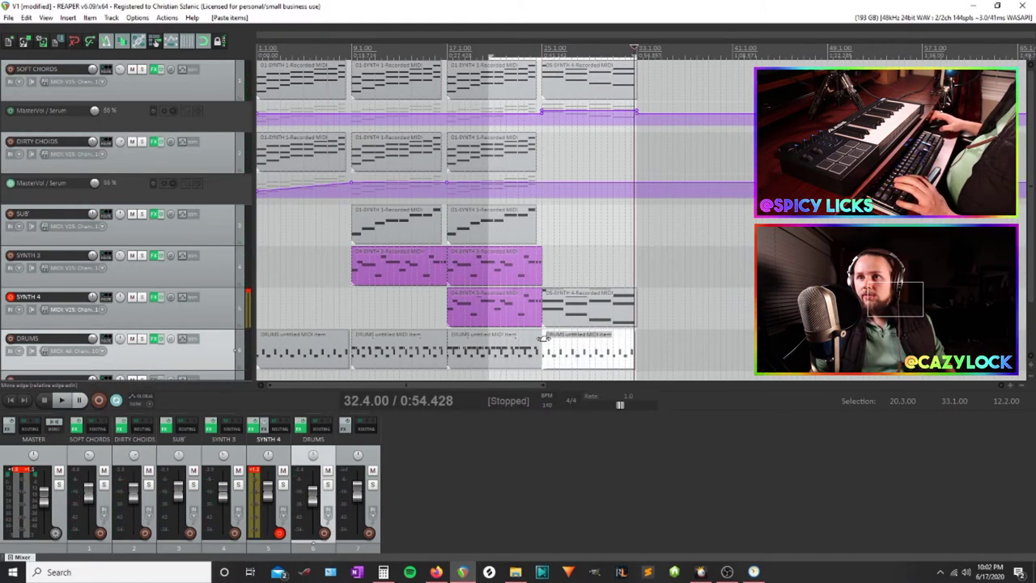
pyautogui.click(534, 47)
pyautogui.press('space')
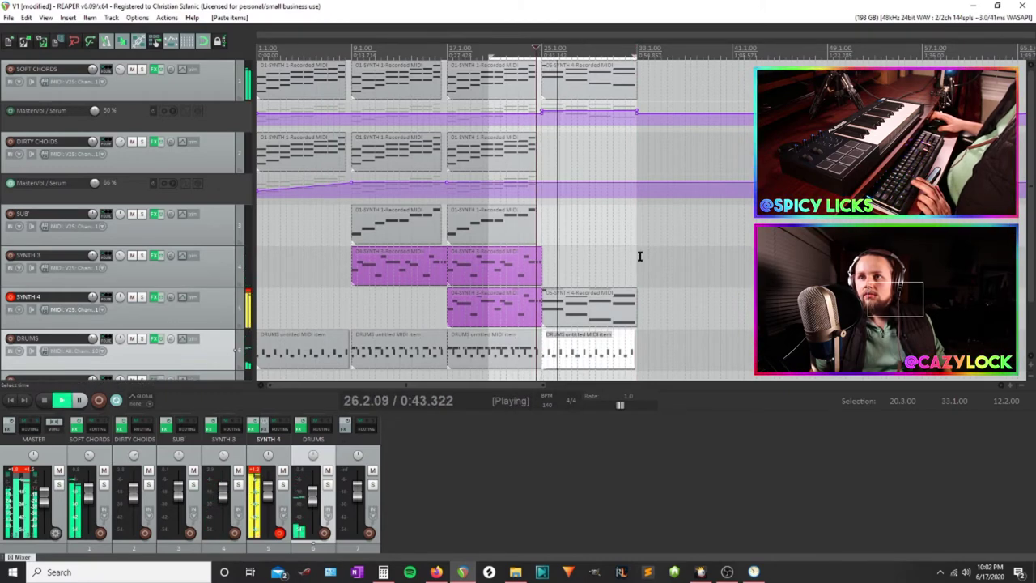
pyautogui.scroll(3, 622, 289)
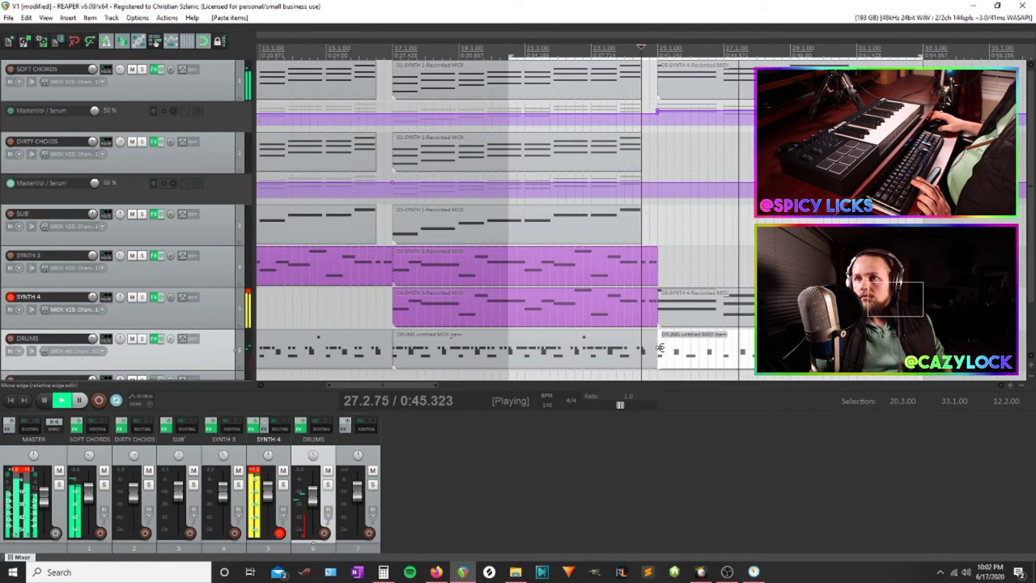
# Trim the copied DRUMS item to start at bar 29 and position the following DRUMS item at bar 33
pyautogui.moveTo(660, 347); pyautogui.dragTo(728, 353)
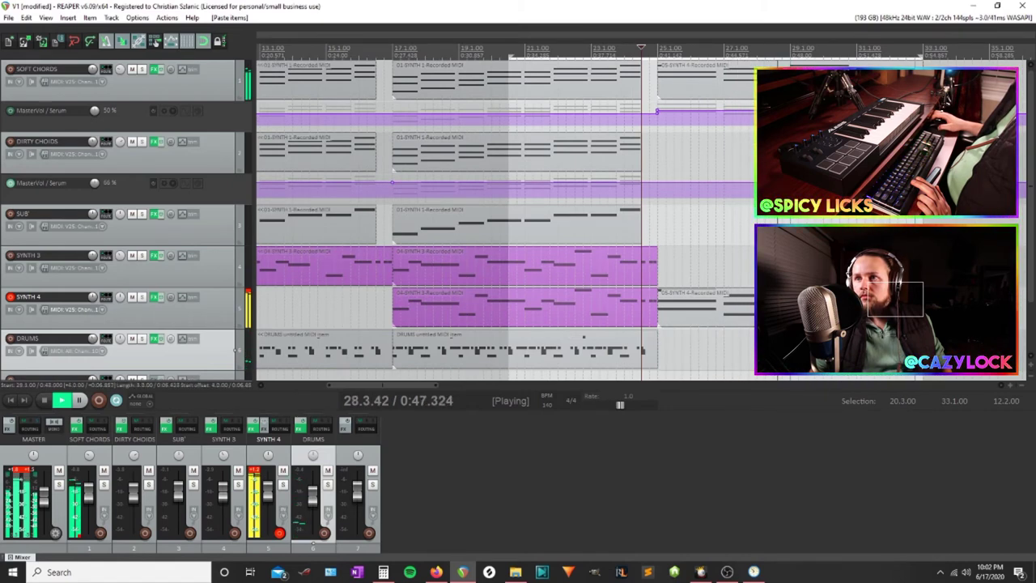
pyautogui.scroll(-3, 658, 243)
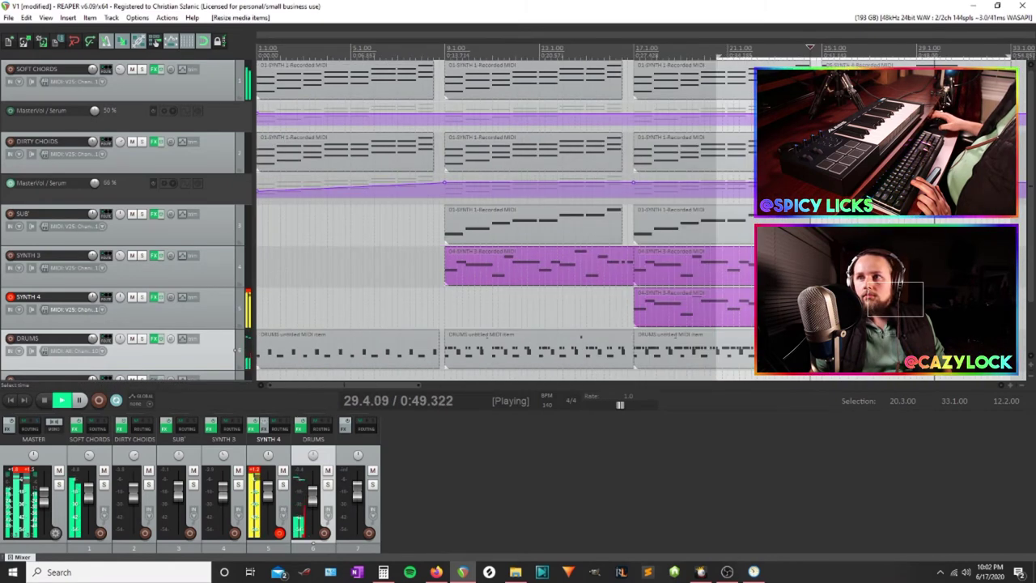
pyautogui.moveTo(762, 351); pyautogui.dragTo(812, 352)
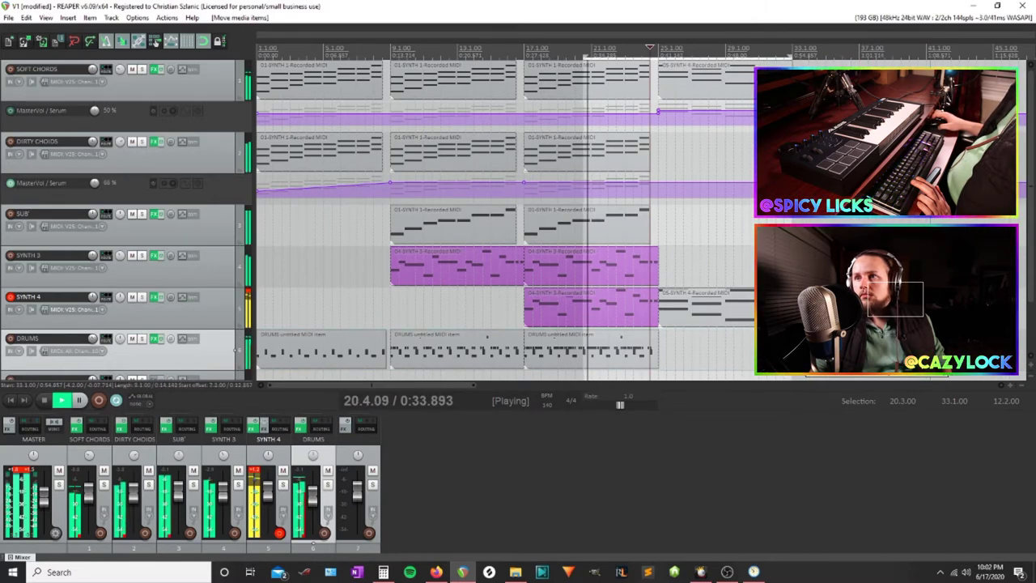
# Copy the bar 25 chord items on SYNTH 4 and SOFT CHORDS and paste them at bar 33
pyautogui.click(768, 310)
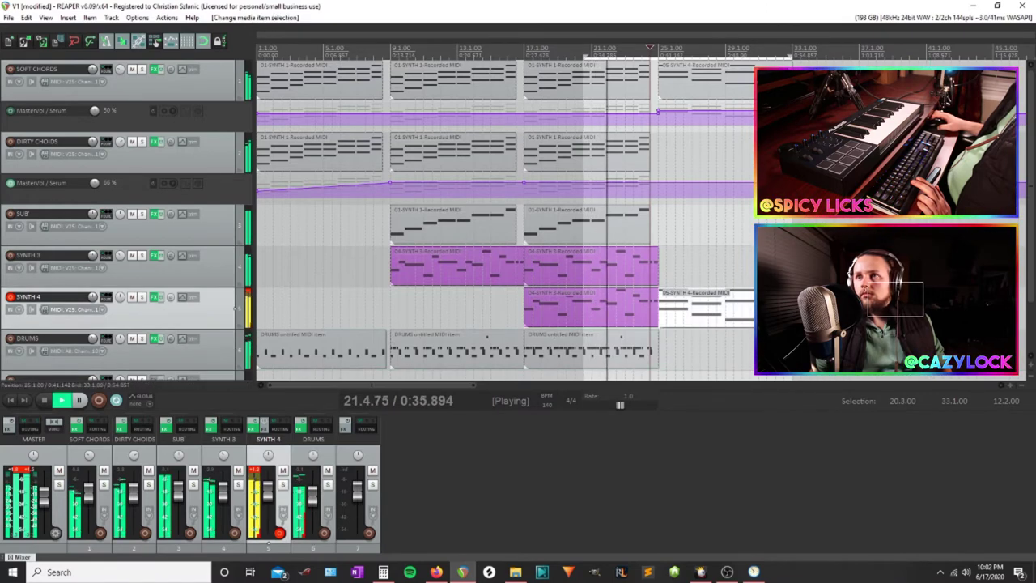
pyautogui.keyDown('ctrl'); pyautogui.click(748, 89); pyautogui.keyUp('ctrl')
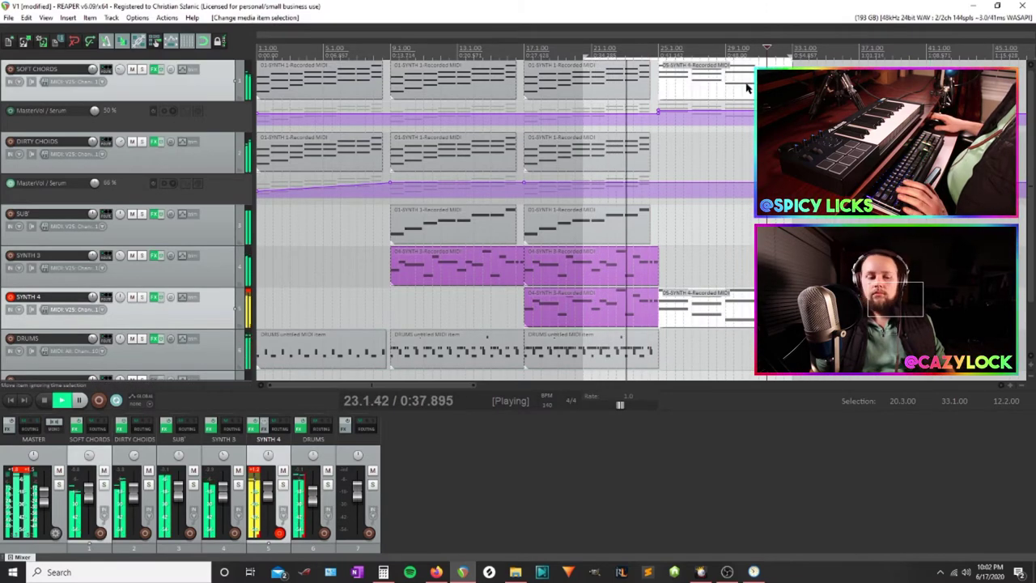
pyautogui.click(790, 85)
pyautogui.hotkey('ctrl', 'v')
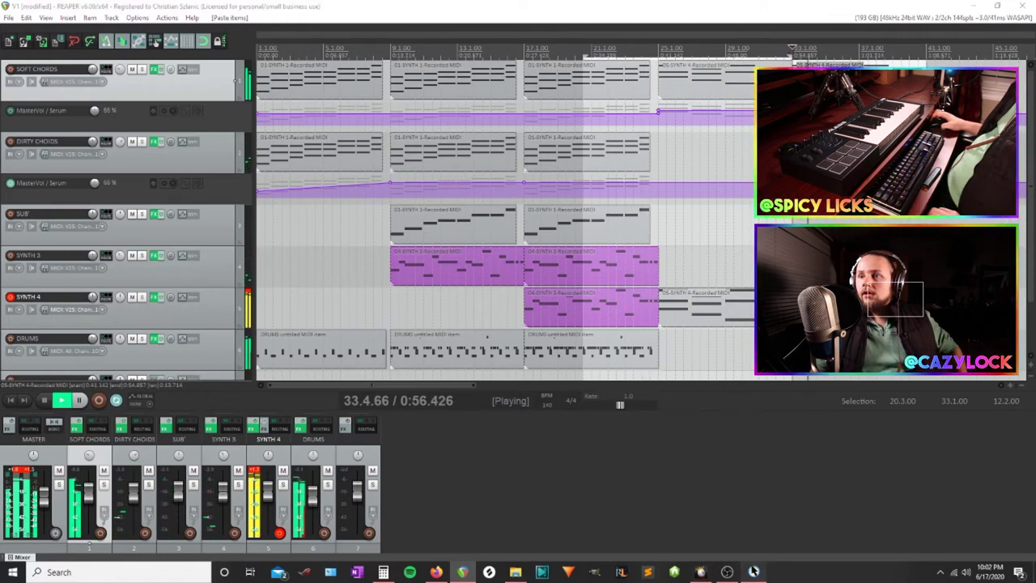
# Check the countdown timer, and extend the end of the time selection to bar 41 before stopping playback
pyautogui.click(753, 571)
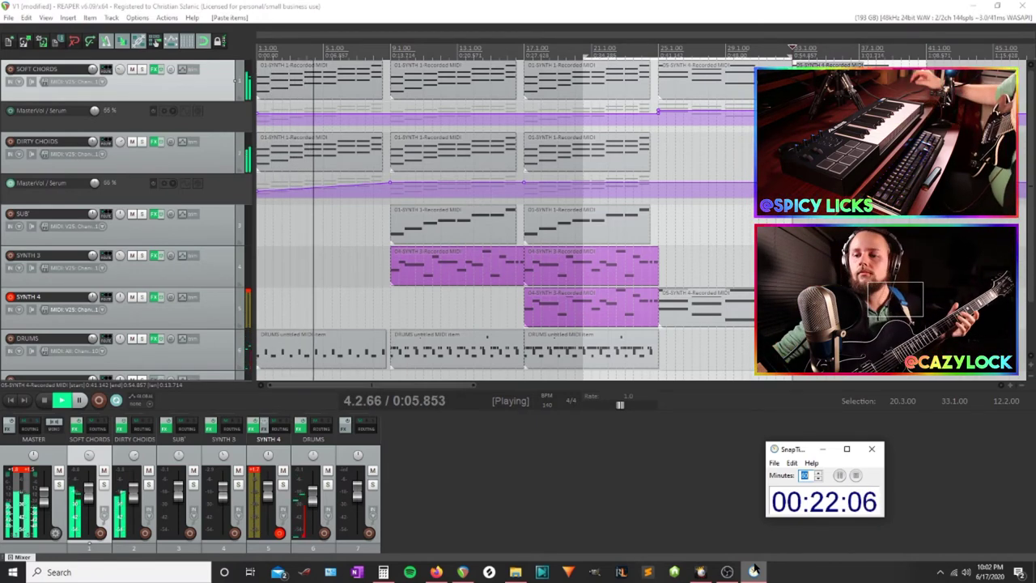
pyautogui.click(755, 571)
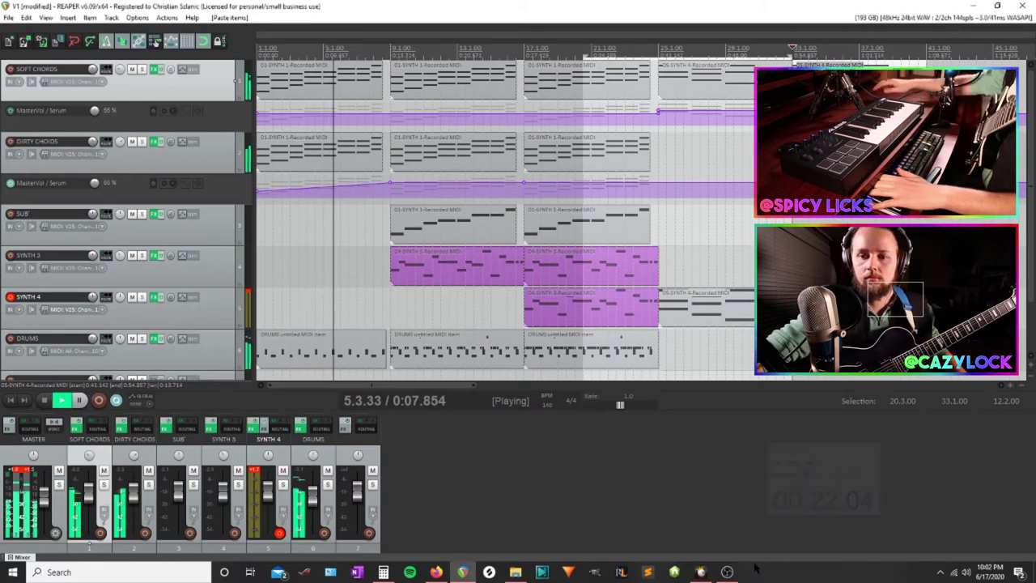
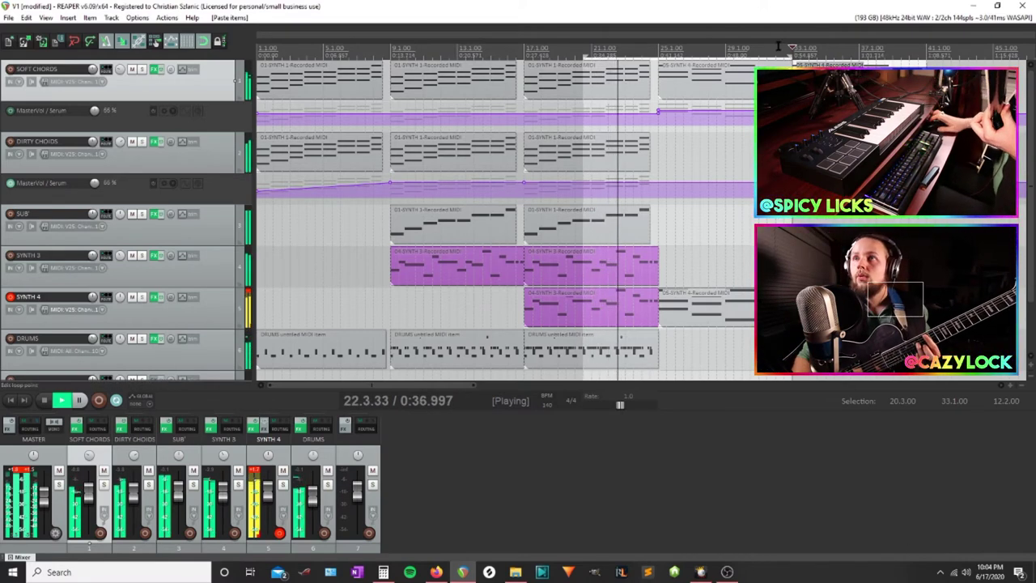
pyautogui.moveTo(793, 47); pyautogui.dragTo(926, 58)
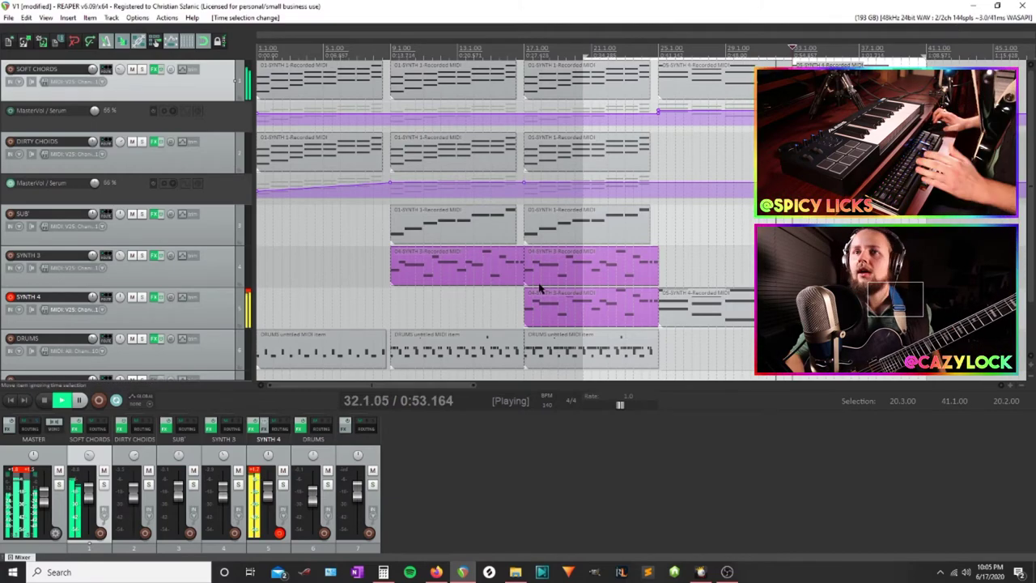
pyautogui.press('space')
# Insert a new track below SYNTH 4 and choose a mono audio input for it
pyautogui.rightClick(190, 339)
pyautogui.rightClick(170, 319)
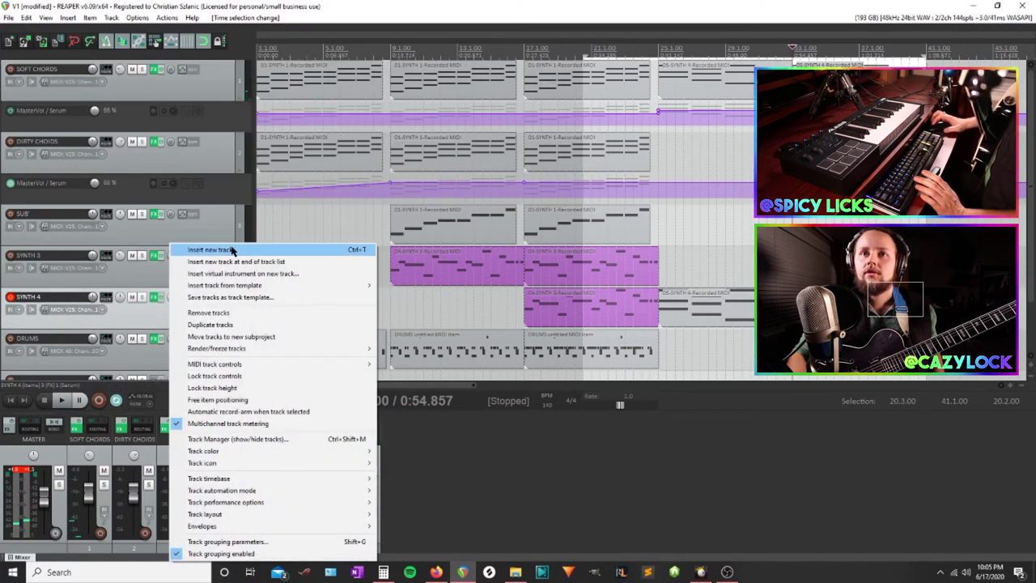
pyautogui.click(231, 250)
pyautogui.scroll(-1, 159, 325)
pyautogui.click(99, 271)
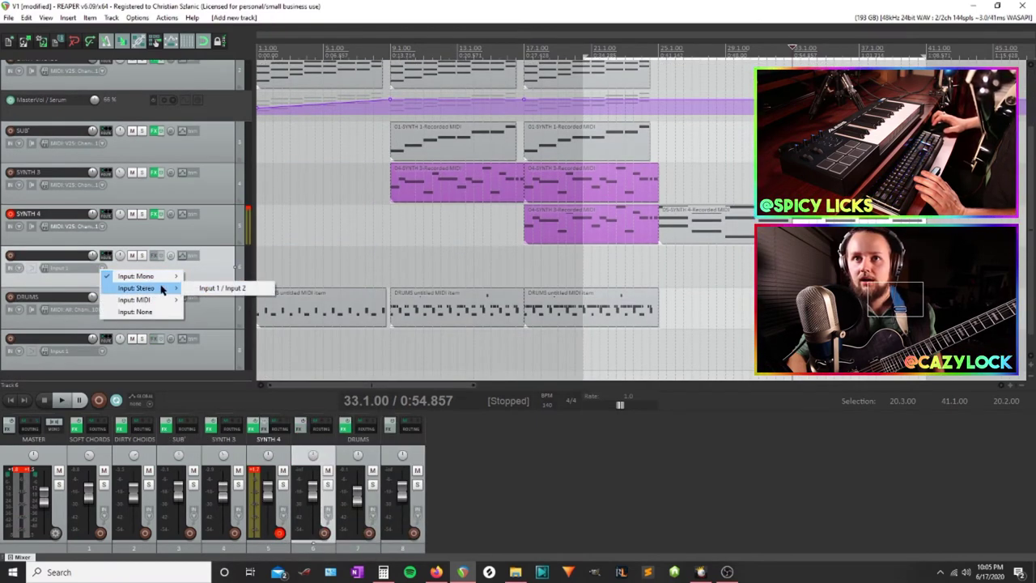
pyautogui.moveTo(161, 281)
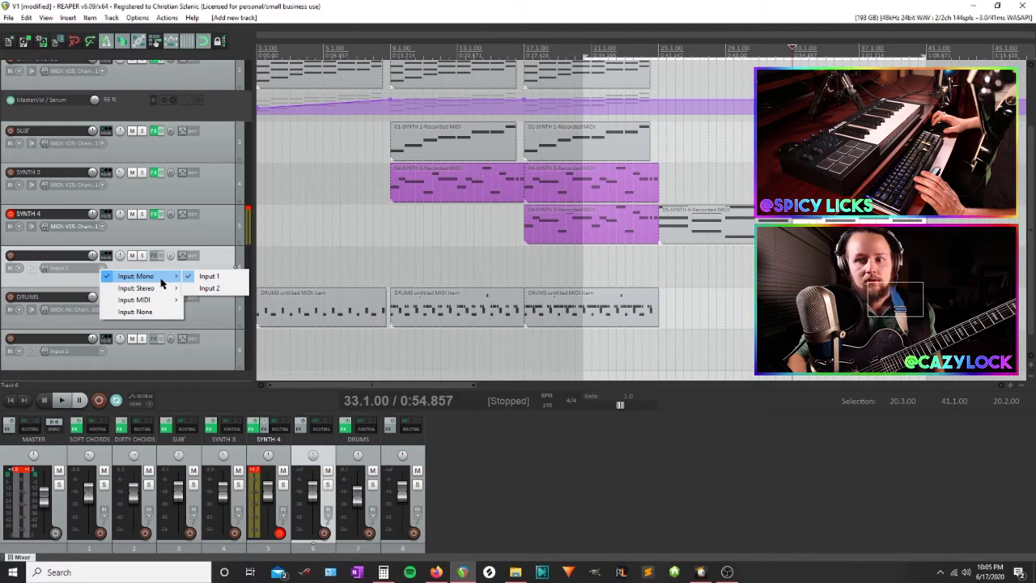
pyautogui.click(204, 277)
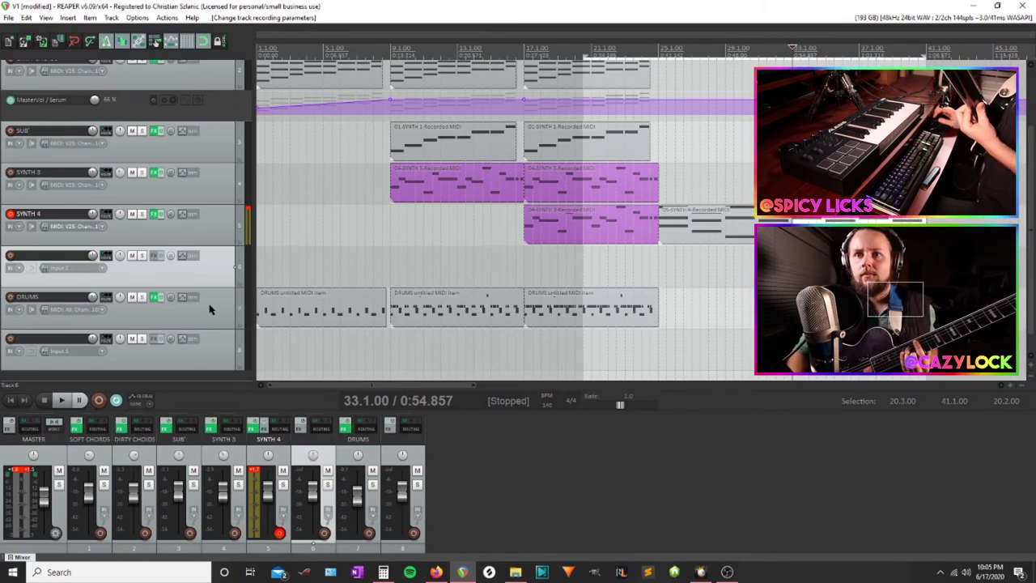
# Try recording on the new, armed track from bar 33, and remove that track
pyautogui.click(11, 257)
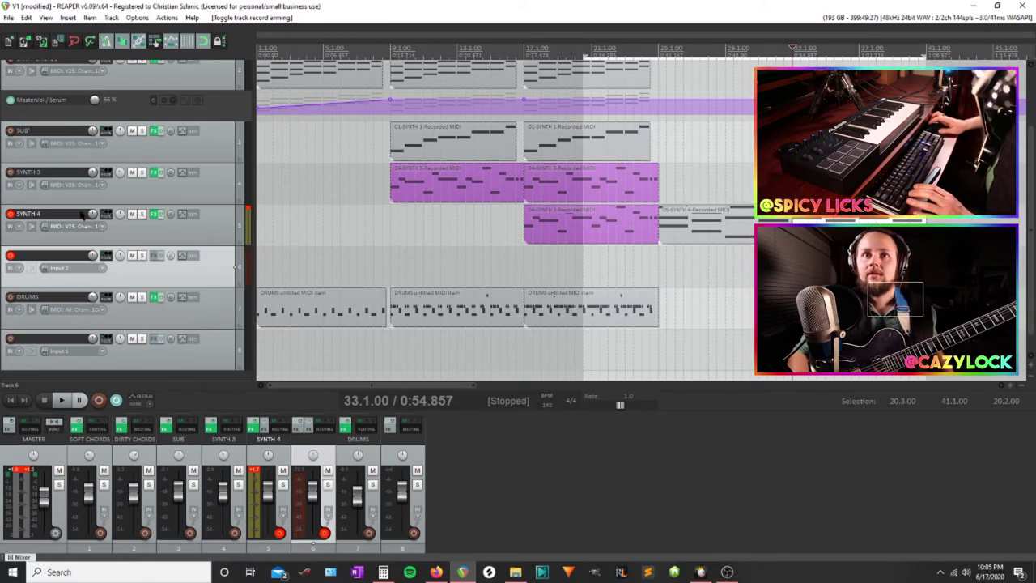
pyautogui.hotkey('ctrl', 'r')
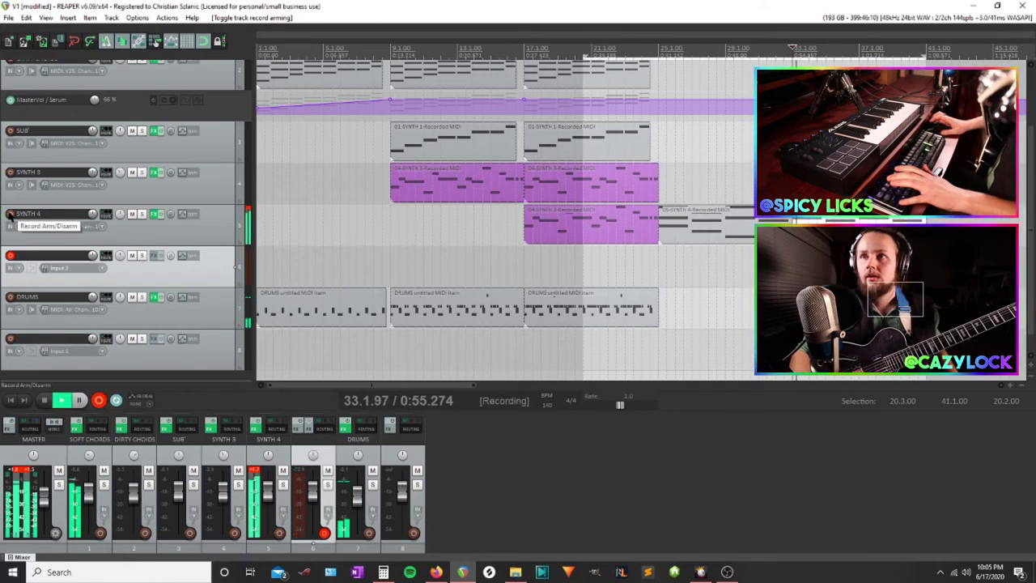
pyautogui.press('space')
pyautogui.press('Delete')
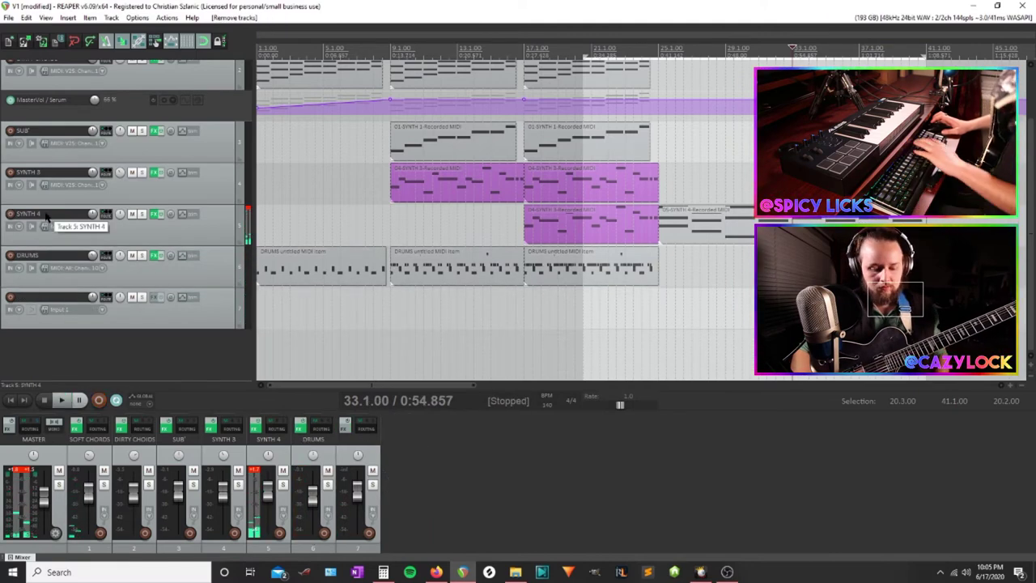
# Place the edit cursor at 20.3, the start of the time selection, and try to start recording
pyautogui.press('Home')
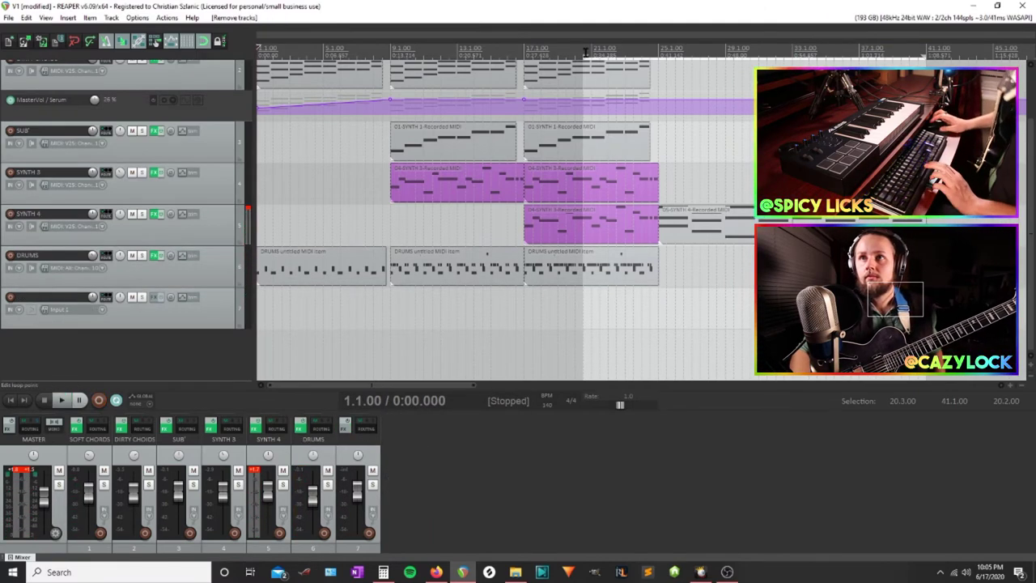
pyautogui.click(584, 50)
pyautogui.hotkey('ctrl', 'r')
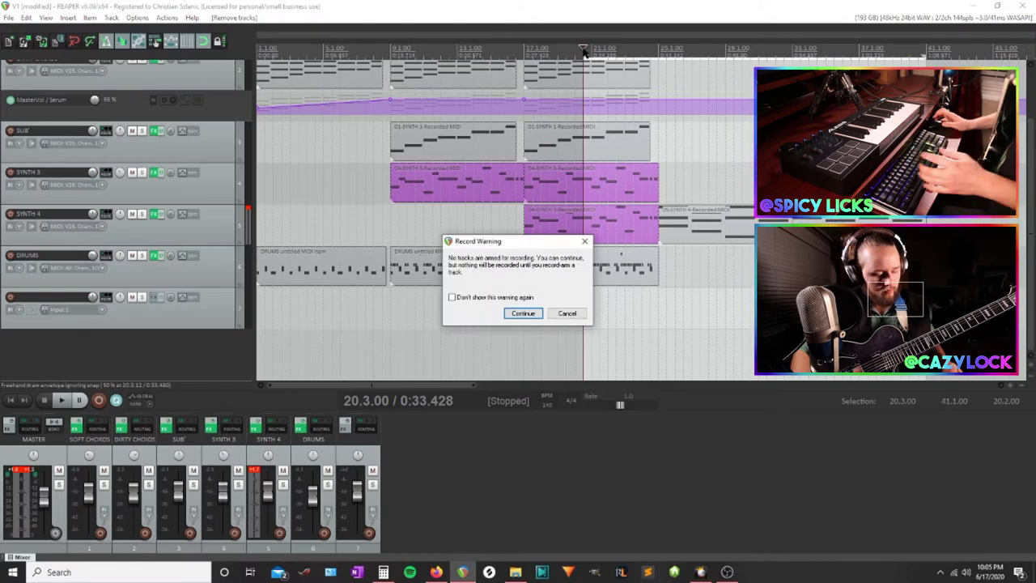
pyautogui.click(567, 313)
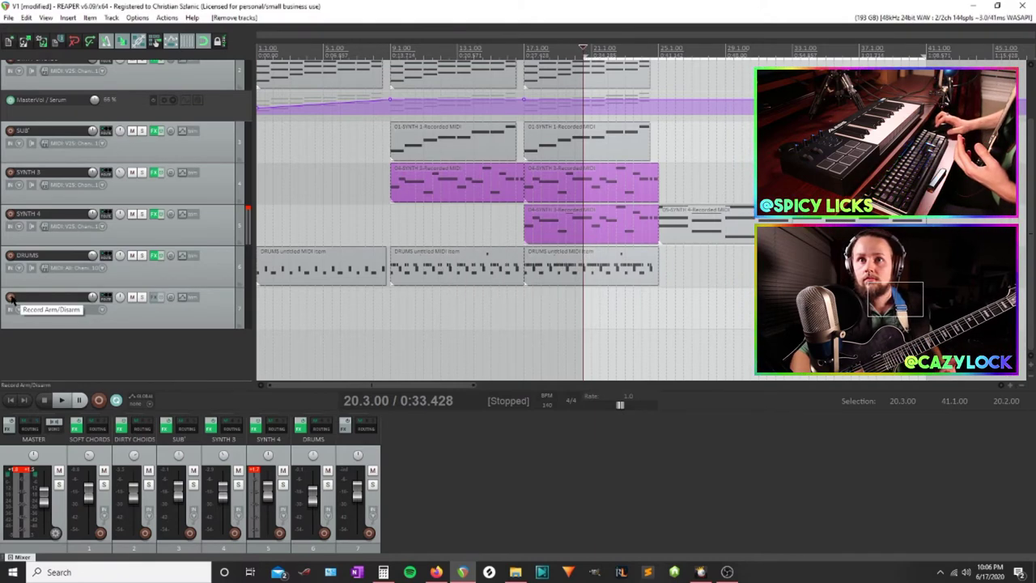
# Arm the unnamed track below DRUMS with mono Input 2 and record a guitar take from 20.3
pyautogui.scroll(2, 88, 279)
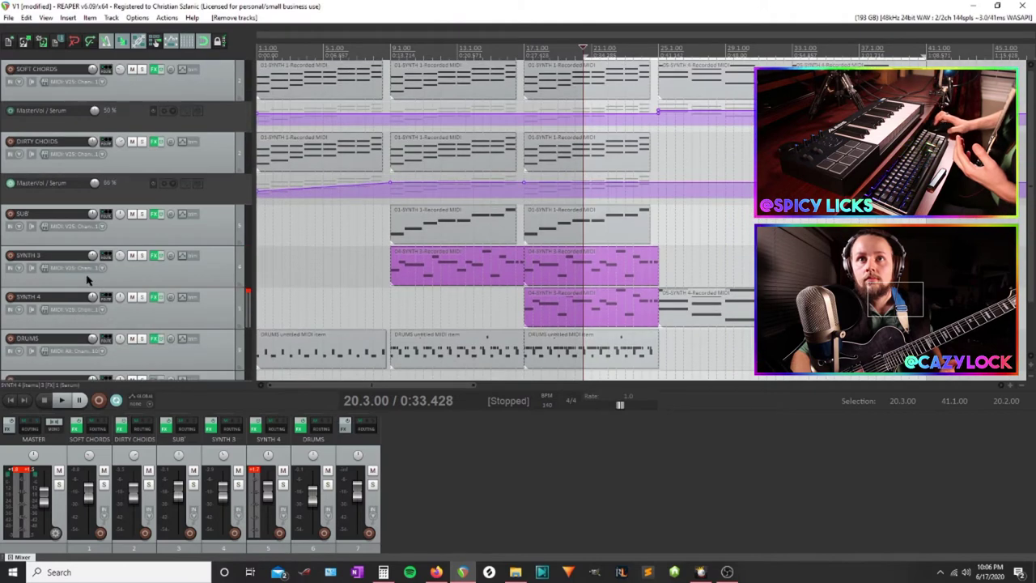
pyautogui.scroll(-2, 87, 279)
pyautogui.click(100, 332)
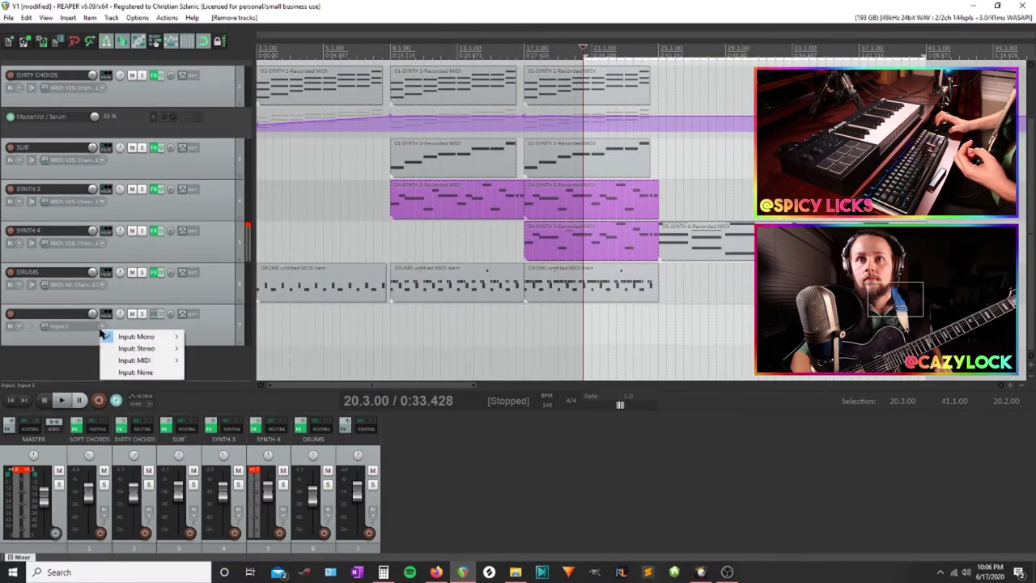
pyautogui.click(188, 346)
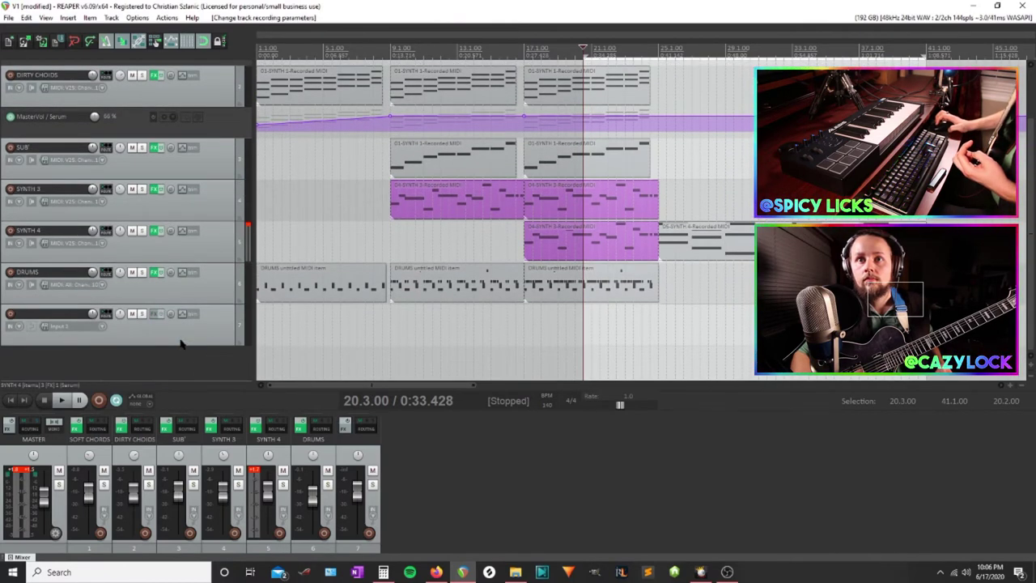
pyautogui.click(11, 314)
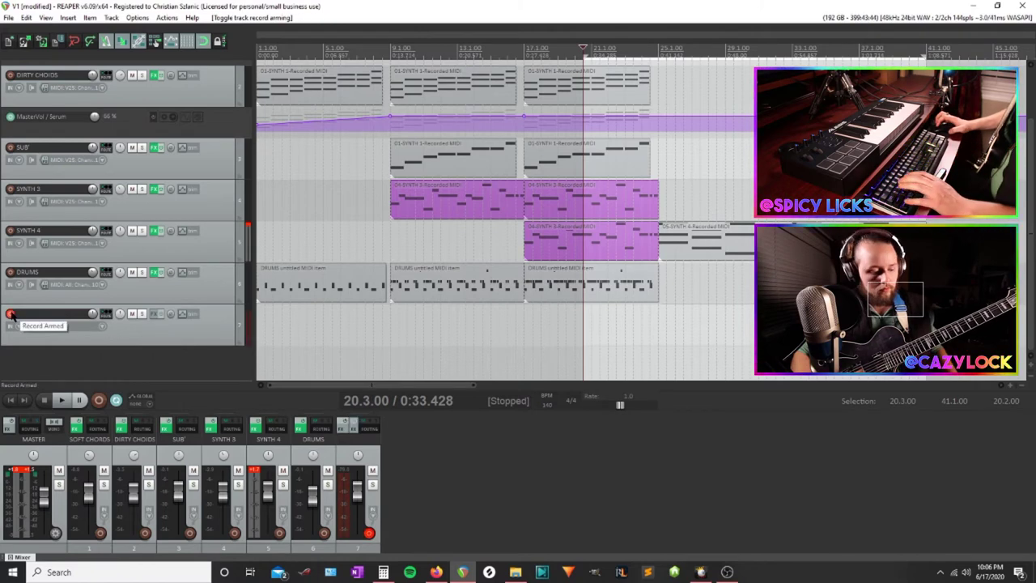
pyautogui.hotkey('ctrl', 'r')
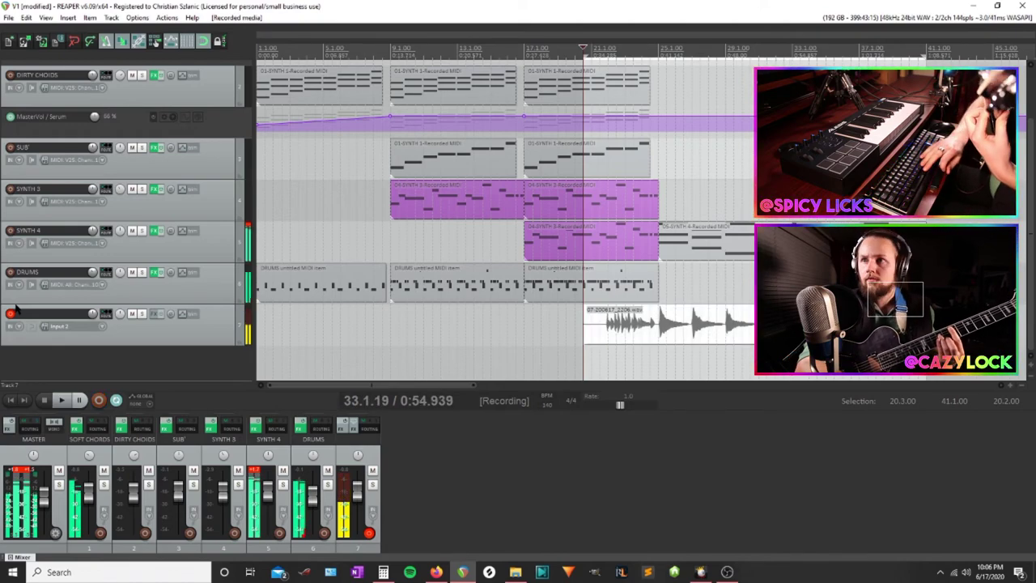
pyautogui.press('space')
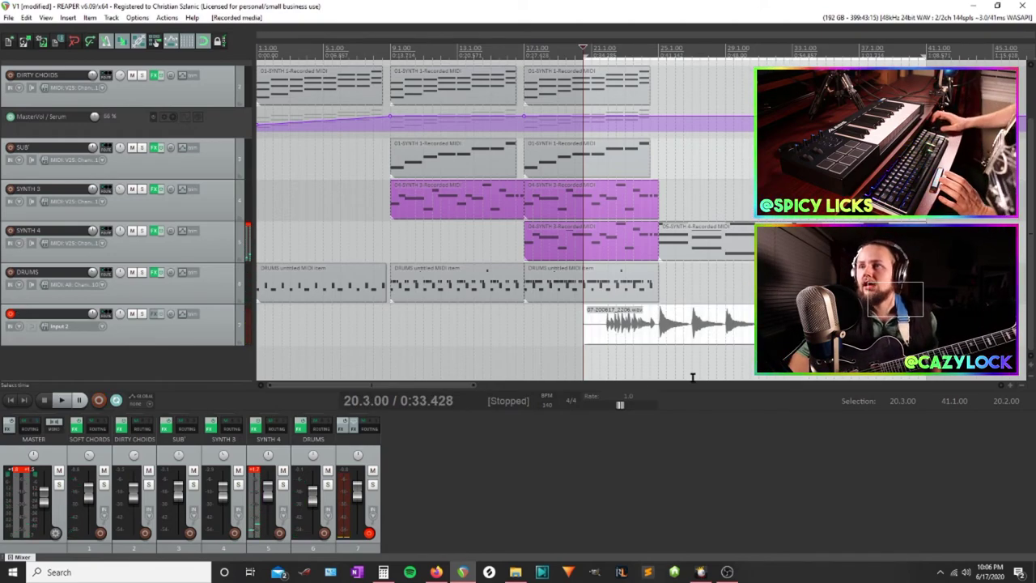
# Play back the recorded guitar take from just after its beginning
pyautogui.scroll(3, 658, 328)
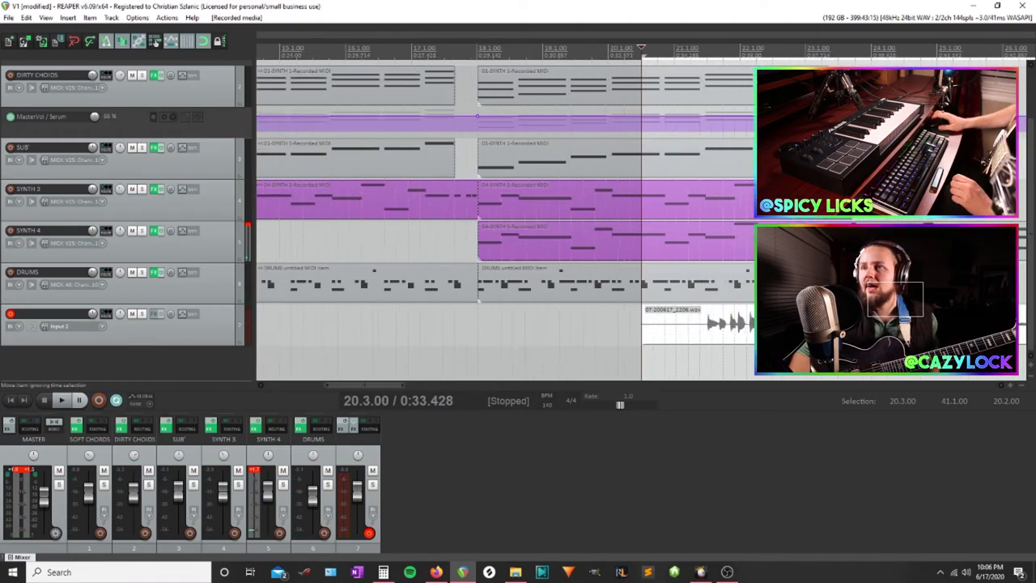
pyautogui.click(675, 49)
pyautogui.press('space')
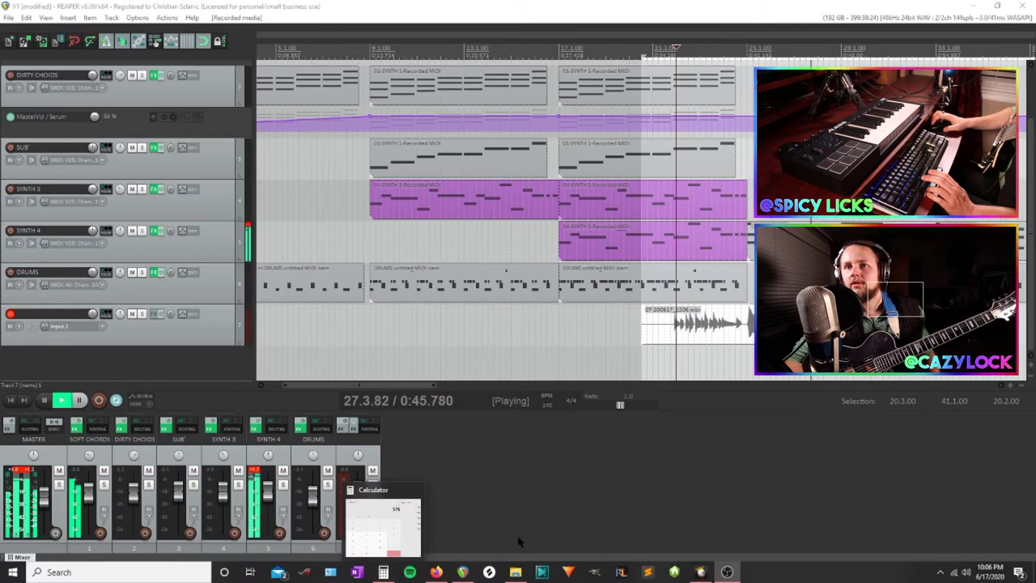
pyautogui.click(977, 6)
pyautogui.click(634, 64)
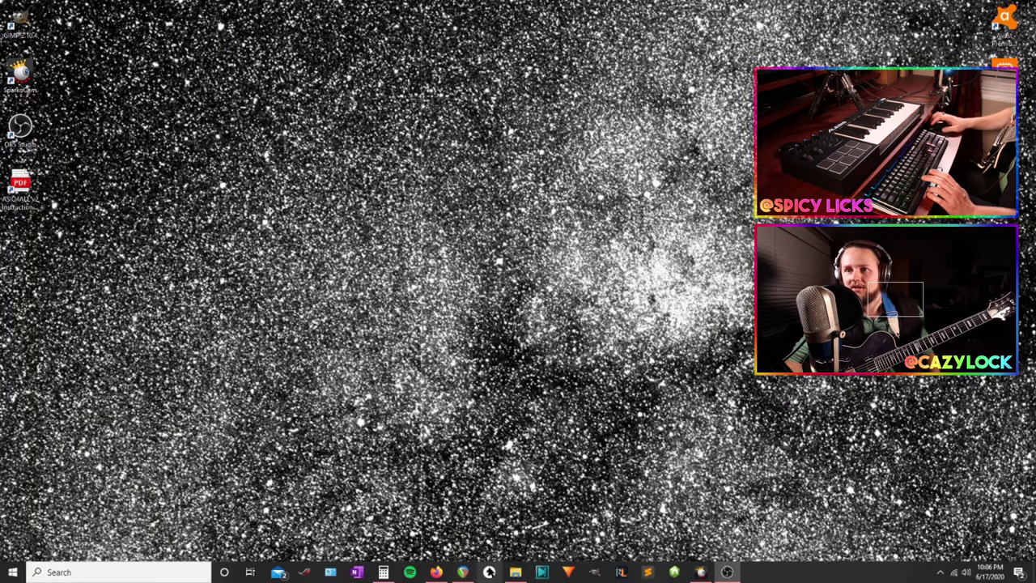
pyautogui.click(461, 573)
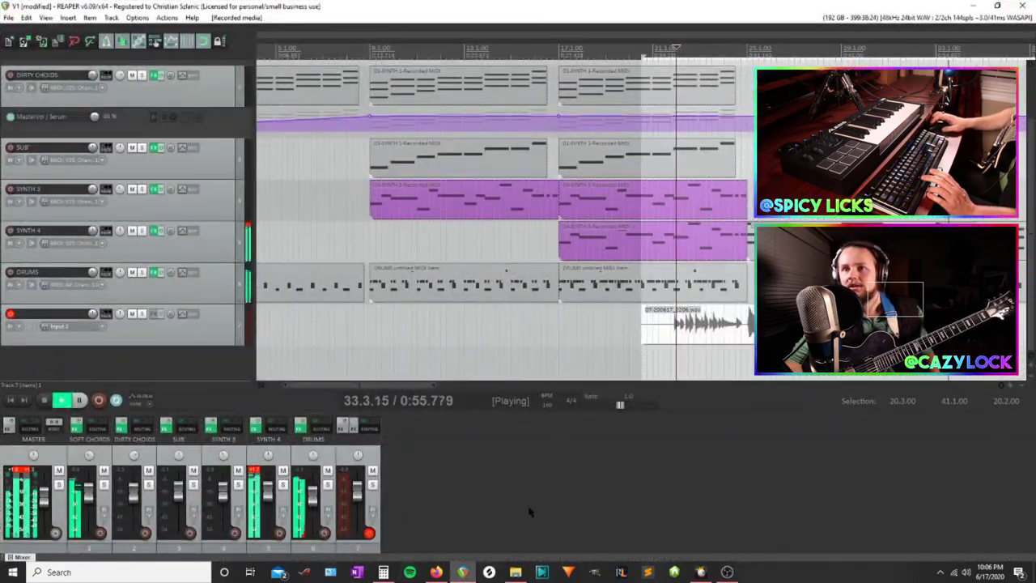
# Trim the start of the recorded guitar item to bar 25
pyautogui.scroll(-2, 729, 352)
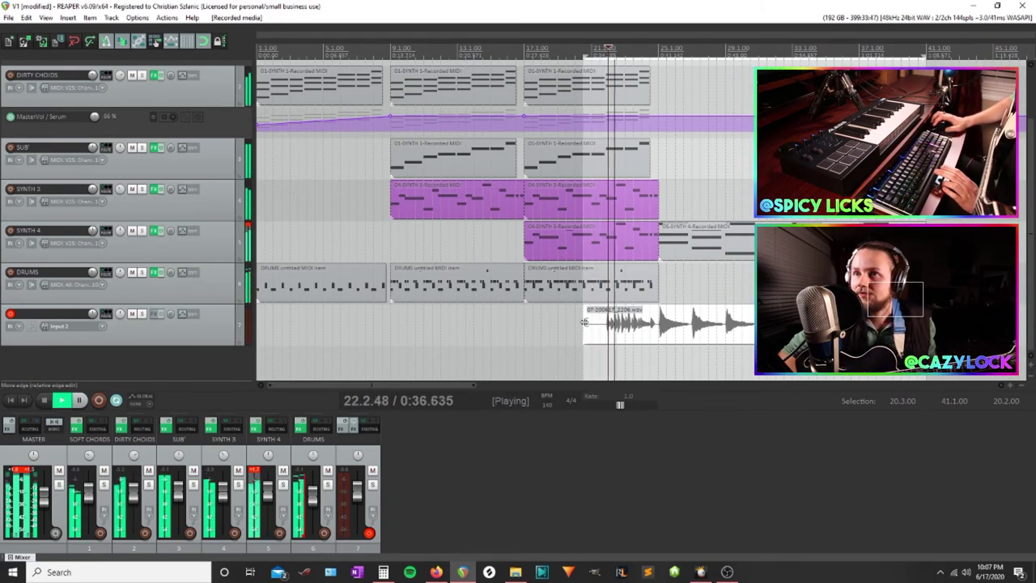
pyautogui.moveTo(584, 328); pyautogui.dragTo(659, 332)
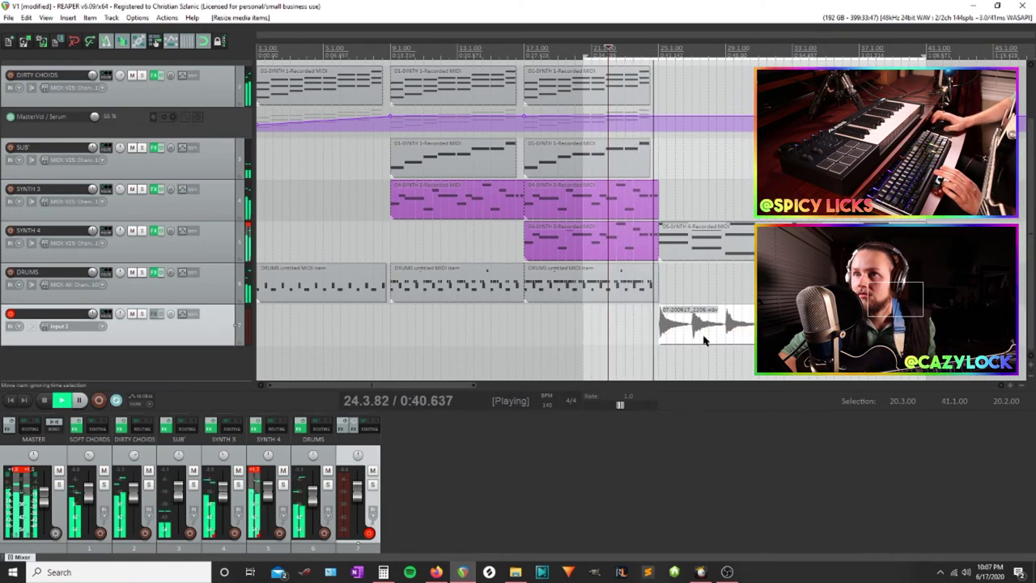
# Place the edit cursor at 25.1, where the trimmed guitar item starts, and stop playback
pyautogui.scroll(3, 703, 324)
pyautogui.scroll(2, 703, 320)
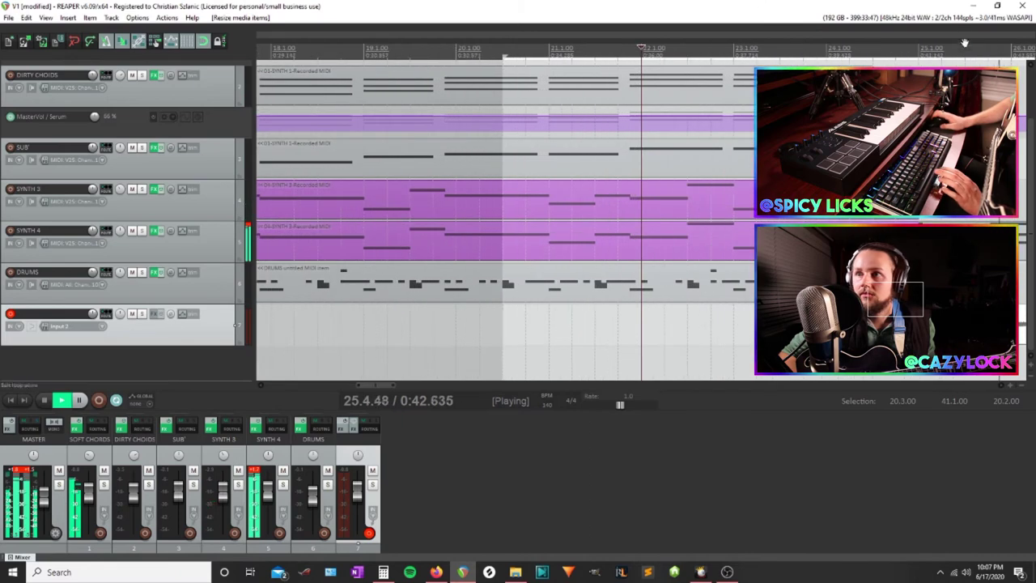
pyautogui.scroll(-2, 747, 320)
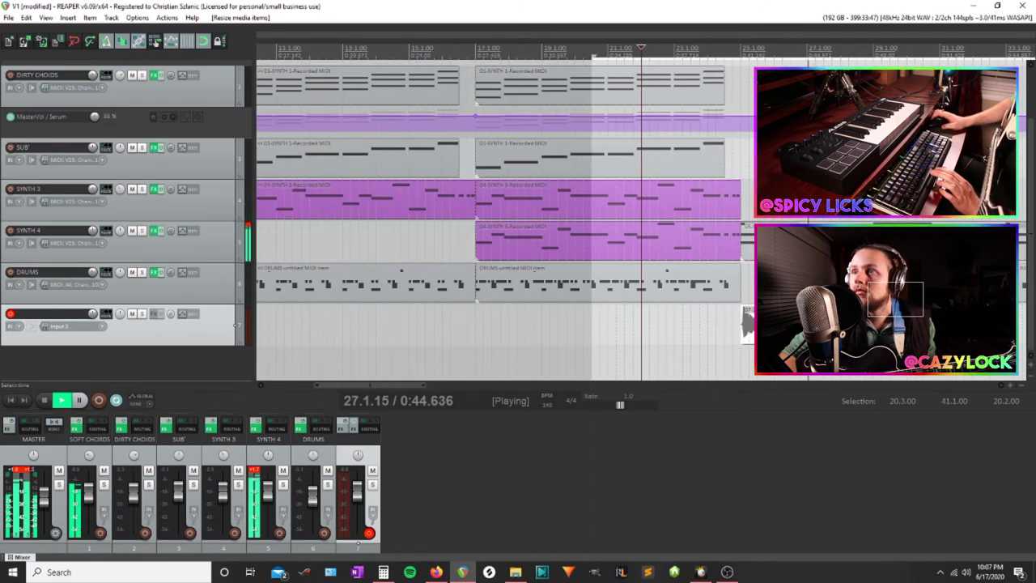
pyautogui.click(742, 56)
pyautogui.scroll(7, 745, 328)
pyautogui.press('space')
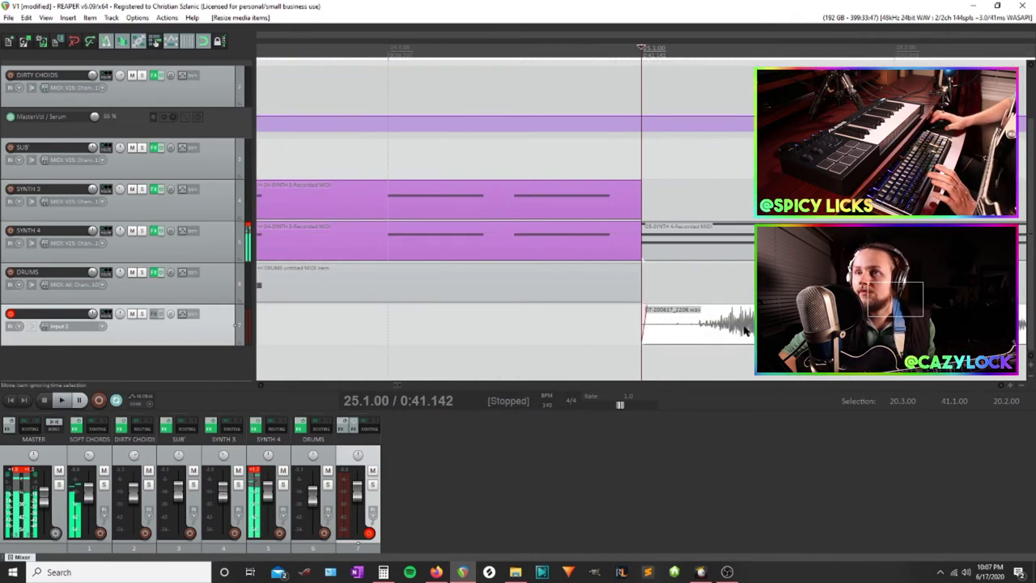
# Shift the trimmed guitar item slightly earlier so its first note lands on 25.1, and play it back
pyautogui.moveTo(743, 328); pyautogui.dragTo(657, 333)
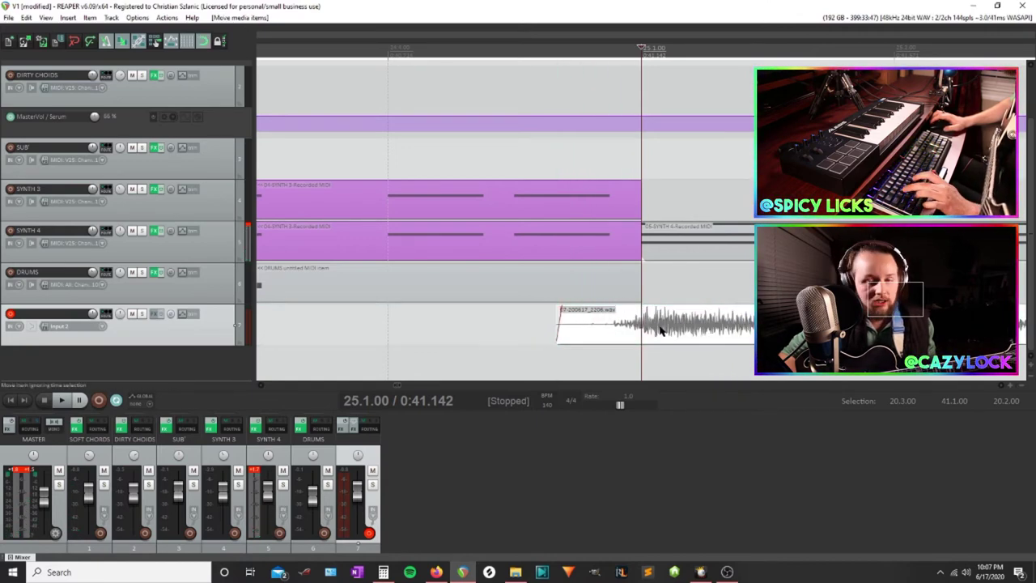
pyautogui.scroll(-4, 660, 332)
pyautogui.scroll(-3, 660, 332)
pyautogui.press('space')
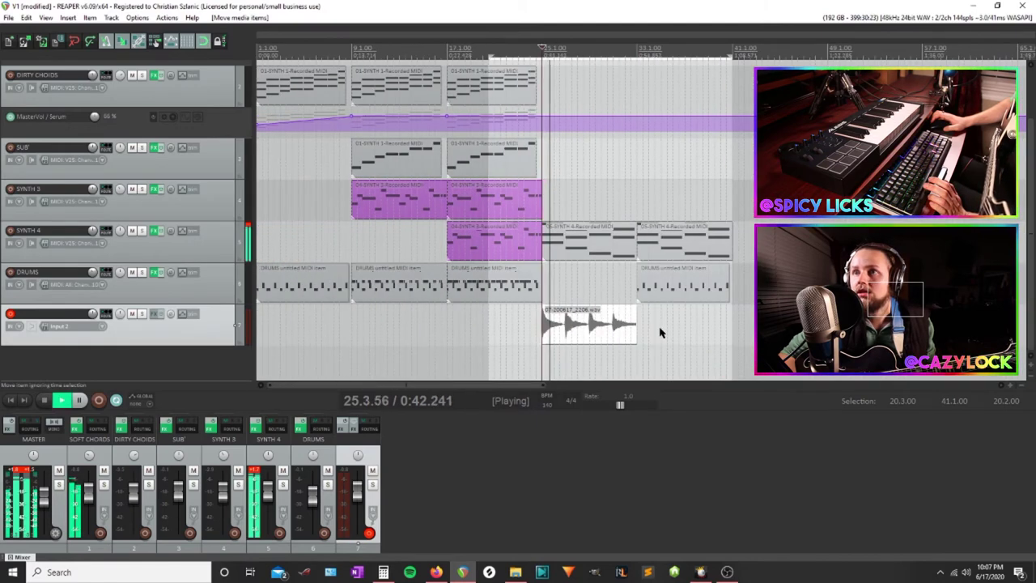
# Add Guitar Rig 5 to the guitar track's effects and load its 80s Solo preset
pyautogui.click(155, 313)
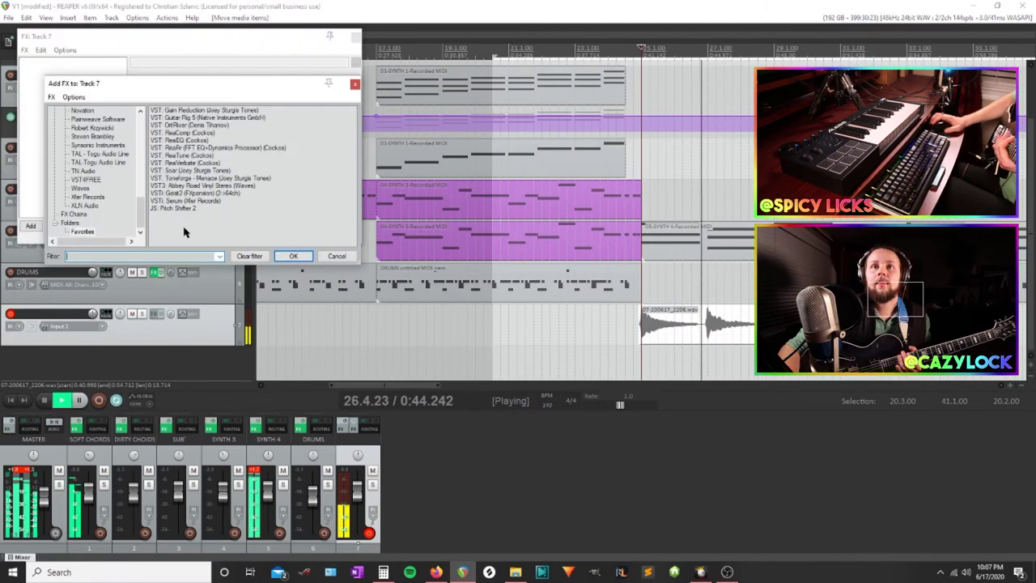
pyautogui.click(208, 120)
pyautogui.click(293, 256)
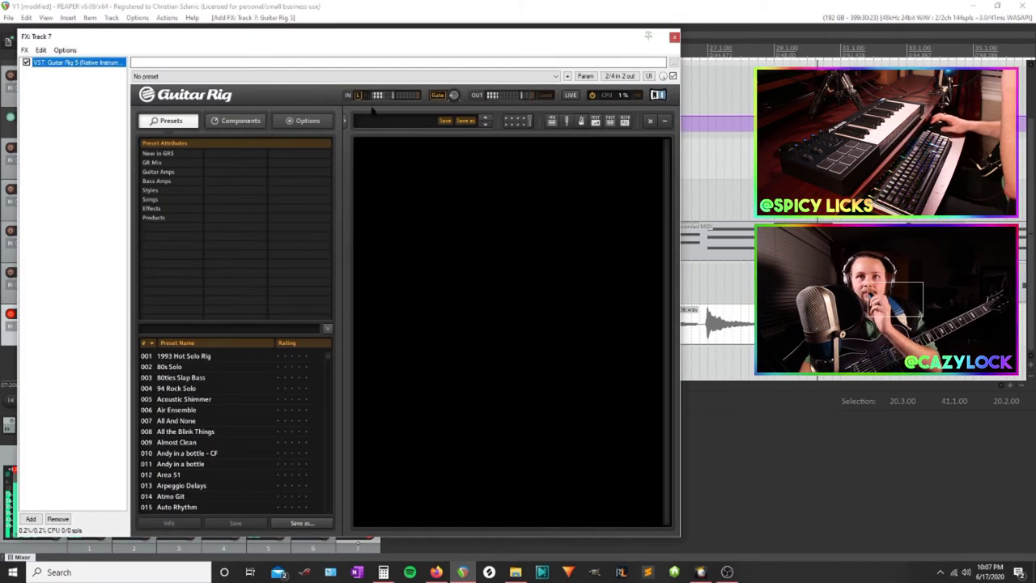
pyautogui.click(171, 367)
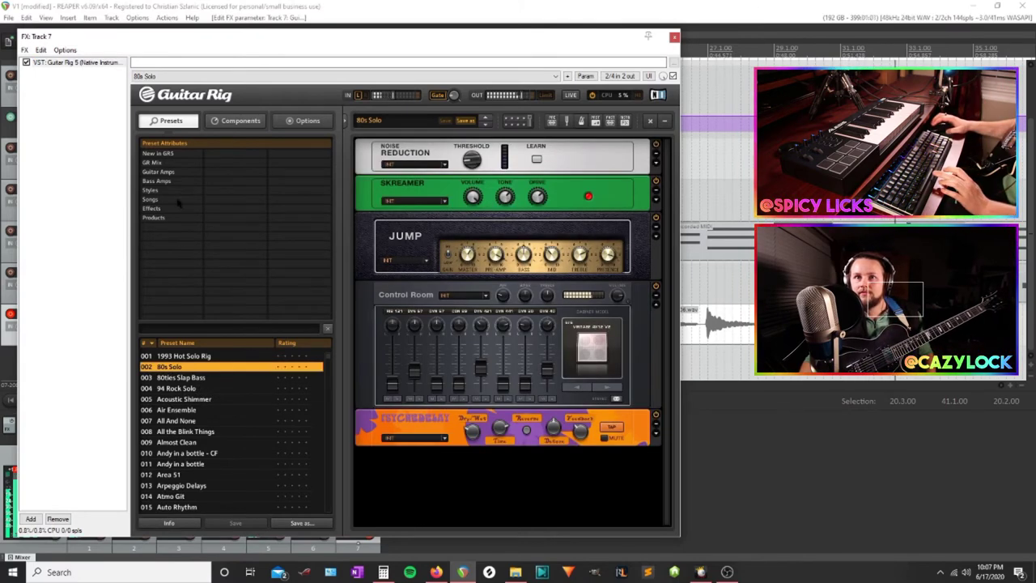
# Play the processed guitar from 25.1 in the mix, with the effects window moved clear of the arrangement and track controls
pyautogui.click(694, 57)
pyautogui.press('space')
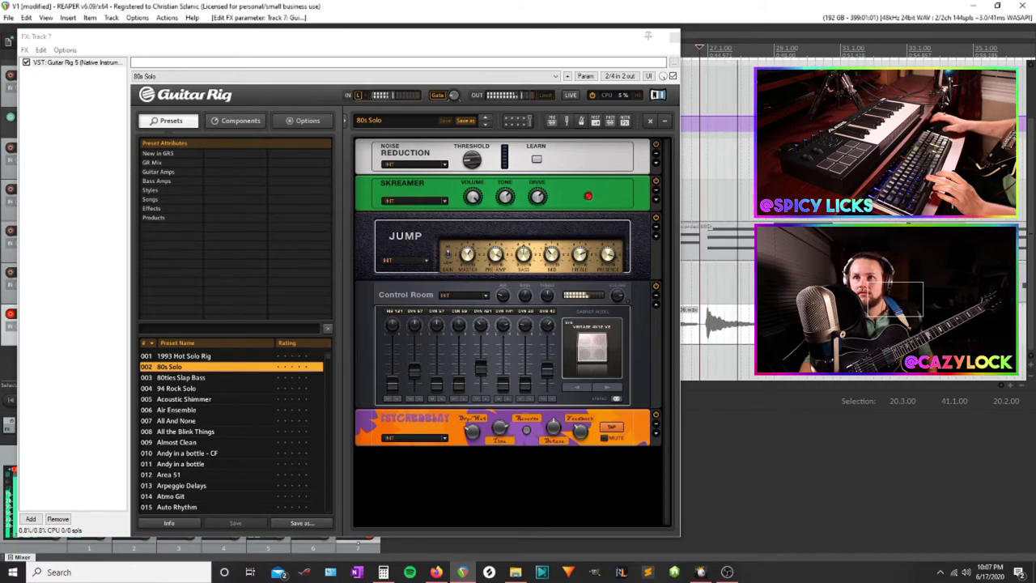
pyautogui.scroll(-3, 742, 173)
pyautogui.moveTo(557, 37); pyautogui.dragTo(429, 141)
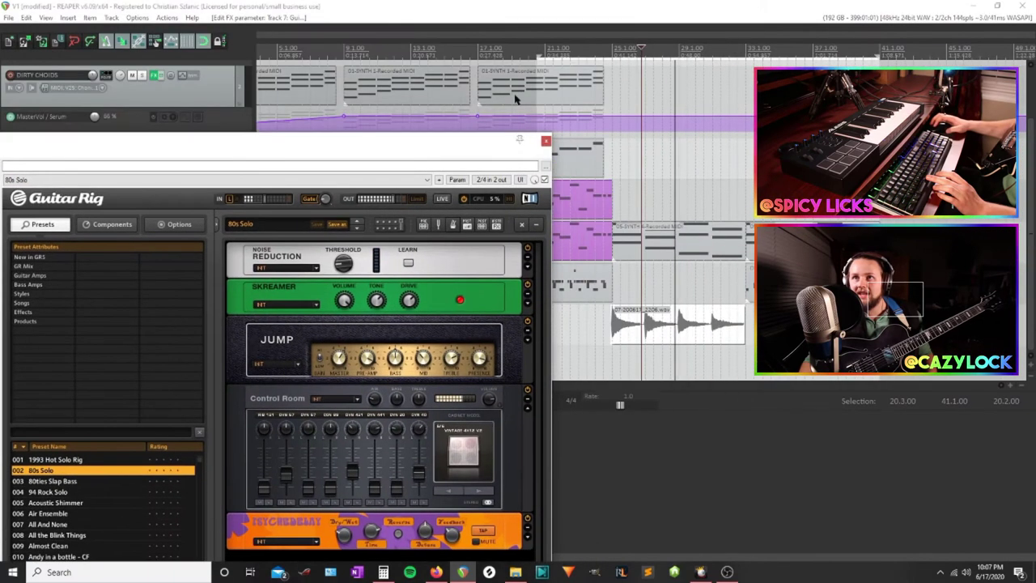
pyautogui.click(611, 44)
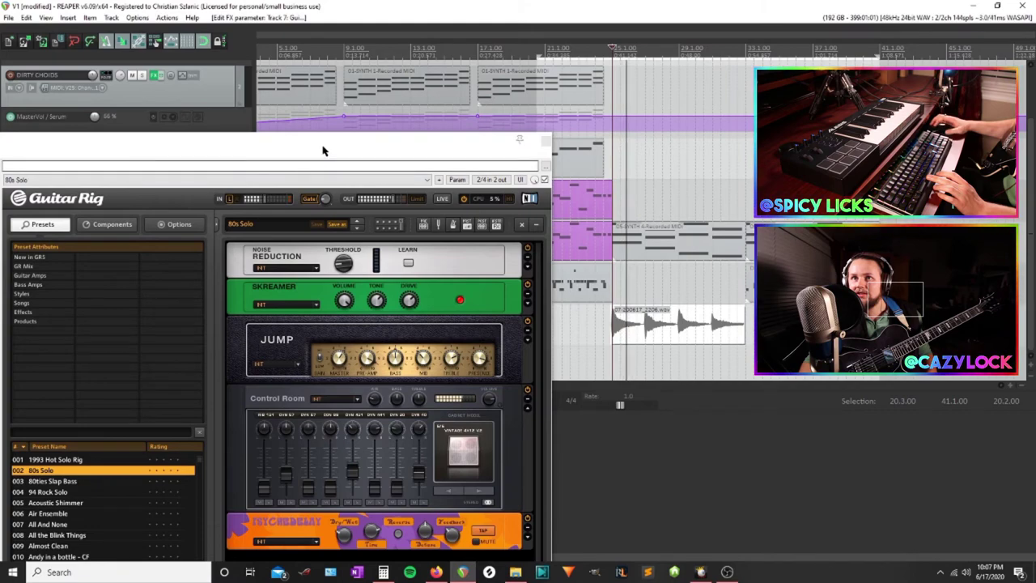
pyautogui.moveTo(265, 169); pyautogui.dragTo(565, 523)
# Audition the guitar track soloed from 25.1, close its effects window, and unsolo the track
pyautogui.click(142, 315)
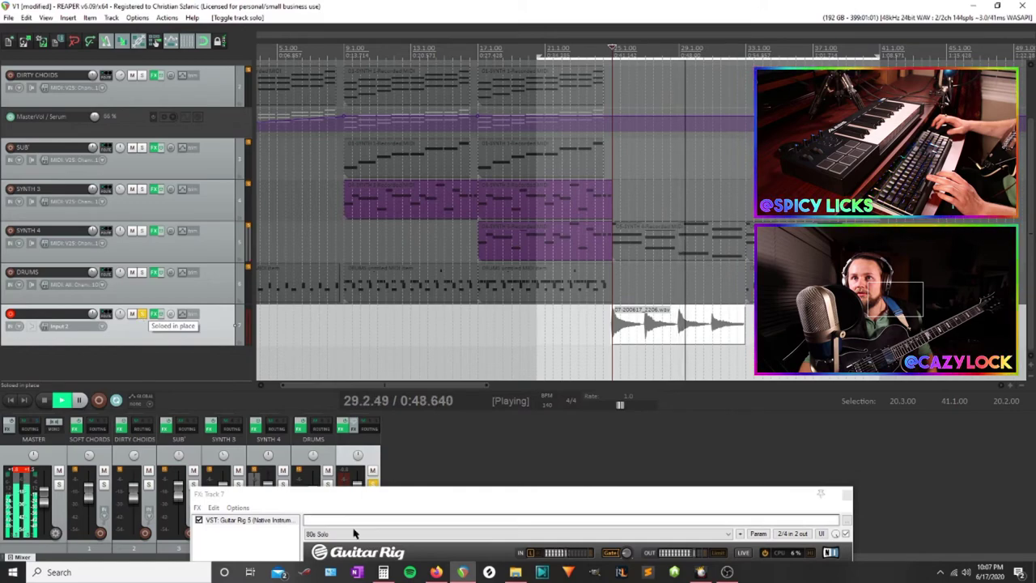
pyautogui.moveTo(341, 493); pyautogui.dragTo(378, 157)
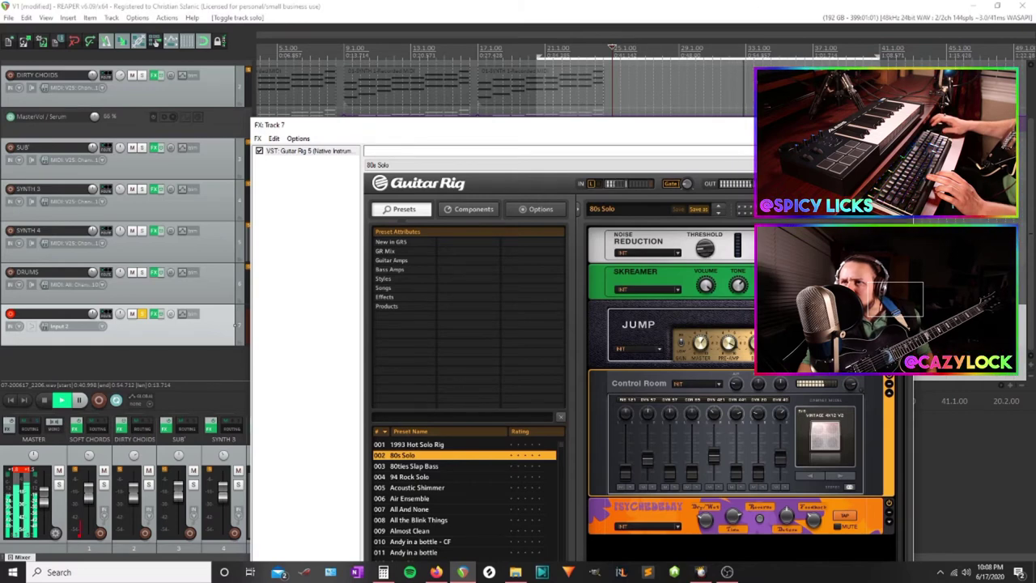
pyautogui.click(609, 49)
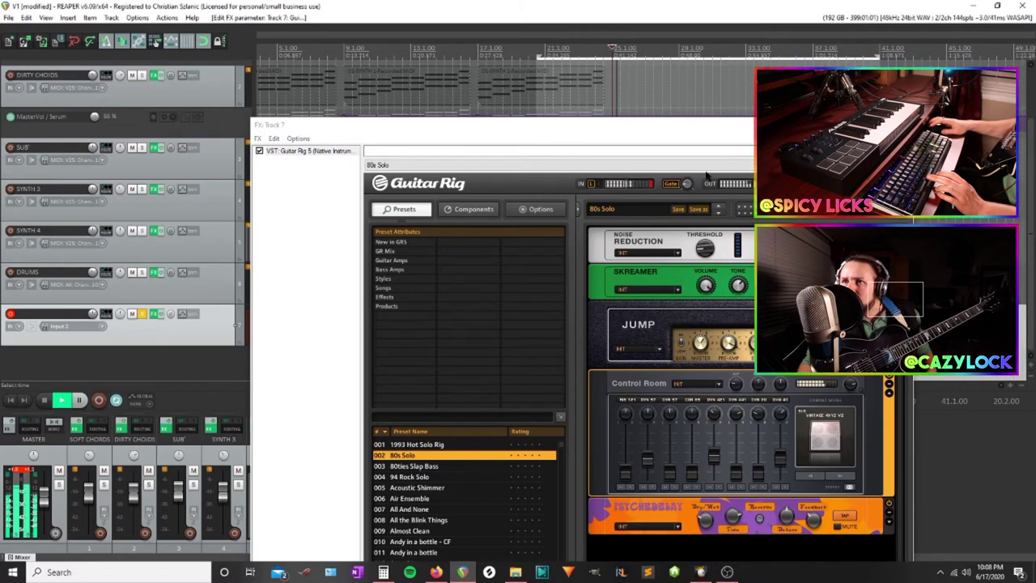
pyautogui.click(897, 126)
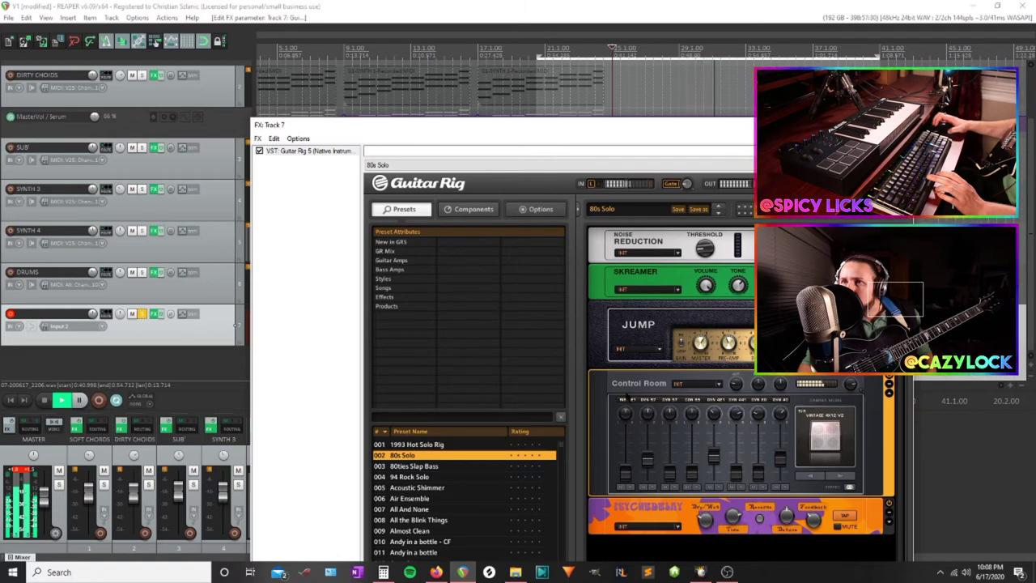
pyautogui.click(902, 125)
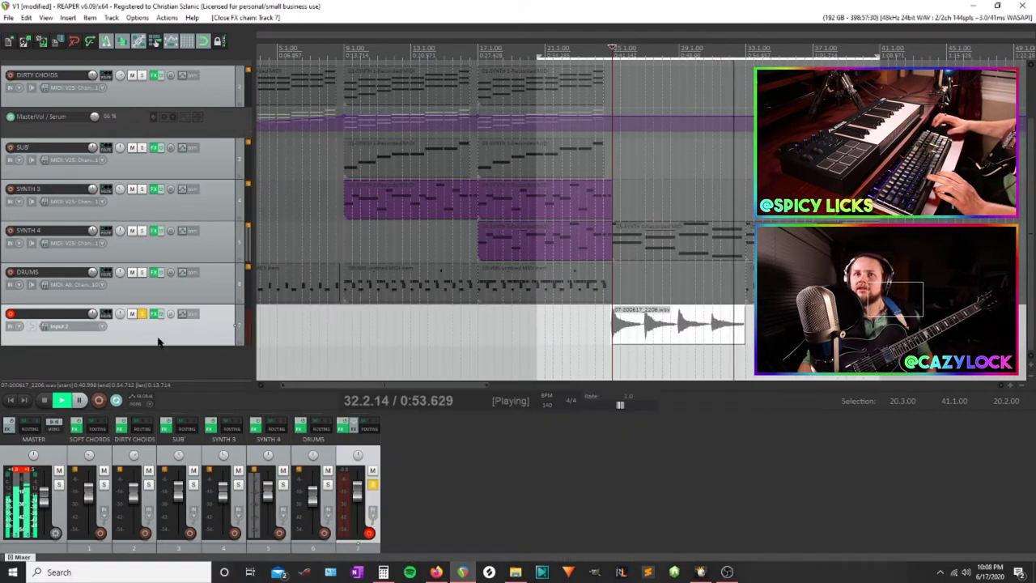
pyautogui.click(141, 315)
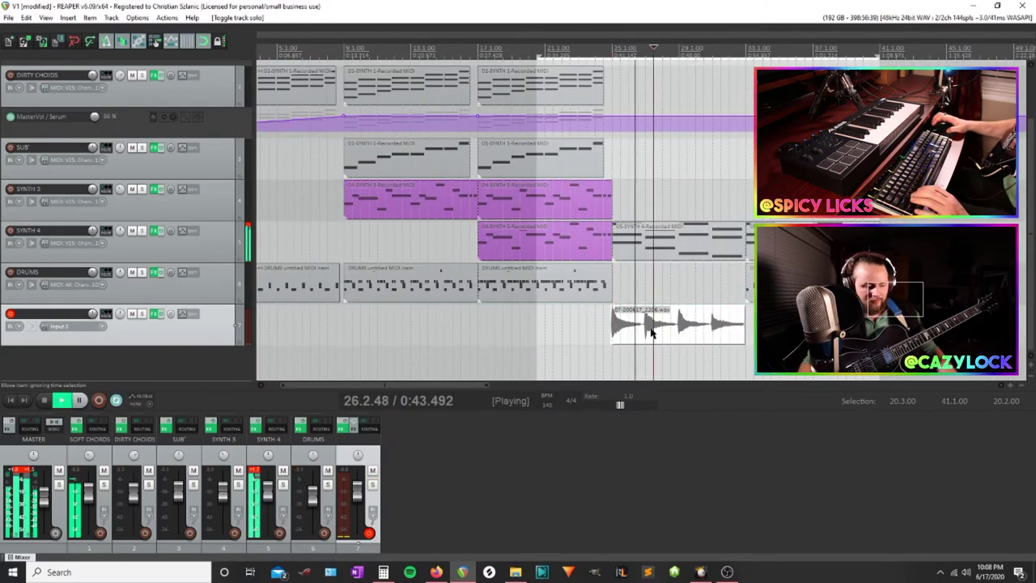
# Paste a copy of the guitar item at 33.1, directly after the original
pyautogui.scroll(5, 690, 332)
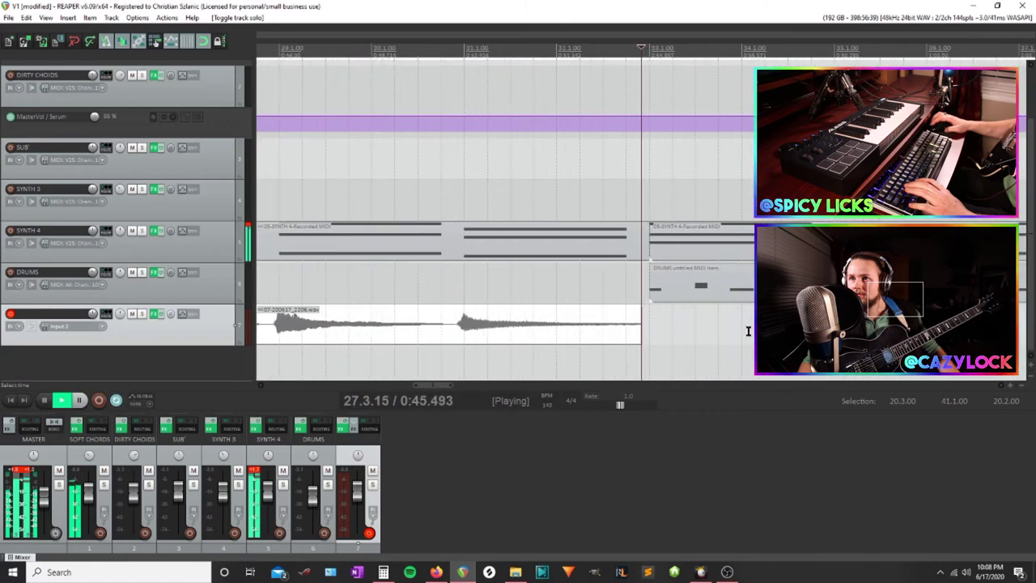
pyautogui.click(671, 324)
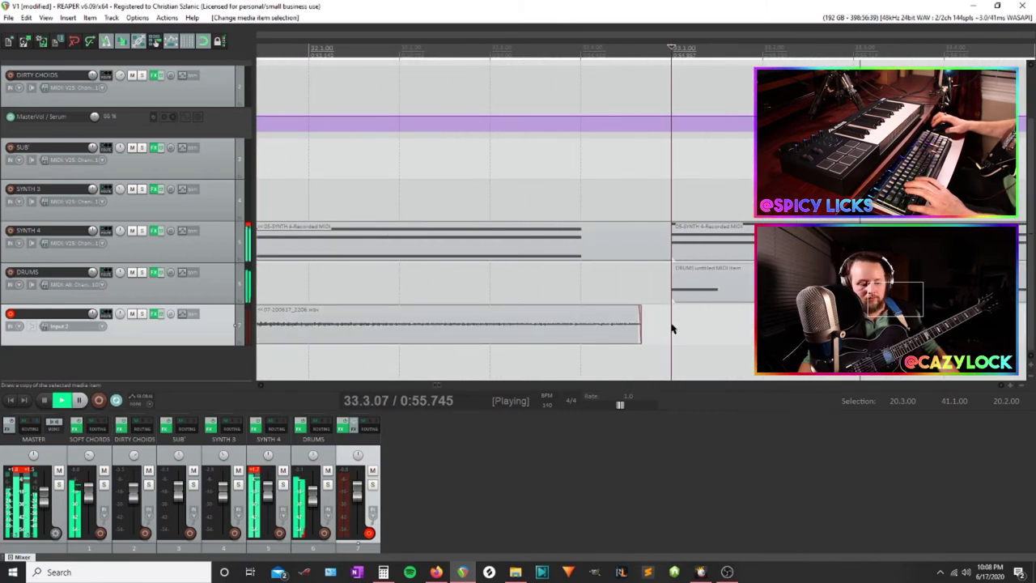
pyautogui.scroll(-6, 672, 328)
pyautogui.hotkey('ctrl', 'v')
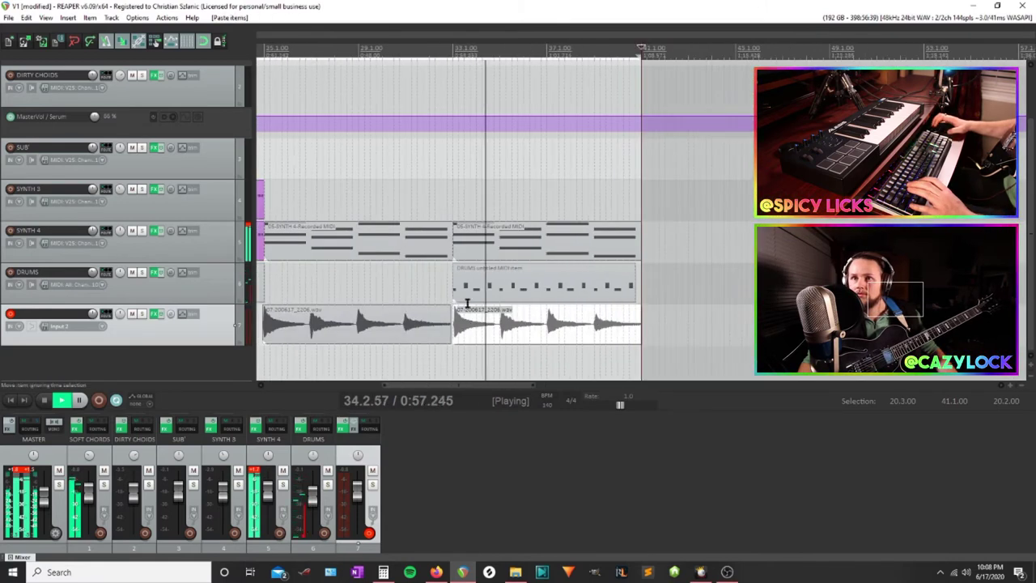
# Shift the copied guitar item slightly earlier so its first note lands on 33.1, and play it back
pyautogui.click(453, 58)
pyautogui.scroll(7, 648, 355)
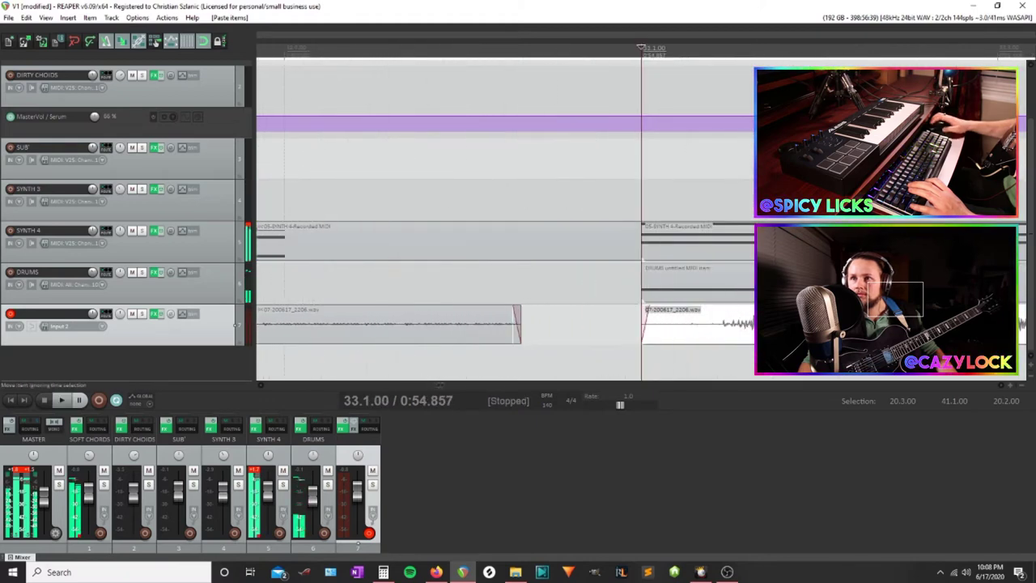
pyautogui.moveTo(814, 343); pyautogui.dragTo(694, 343)
pyautogui.press('space')
pyautogui.scroll(-6, 690, 334)
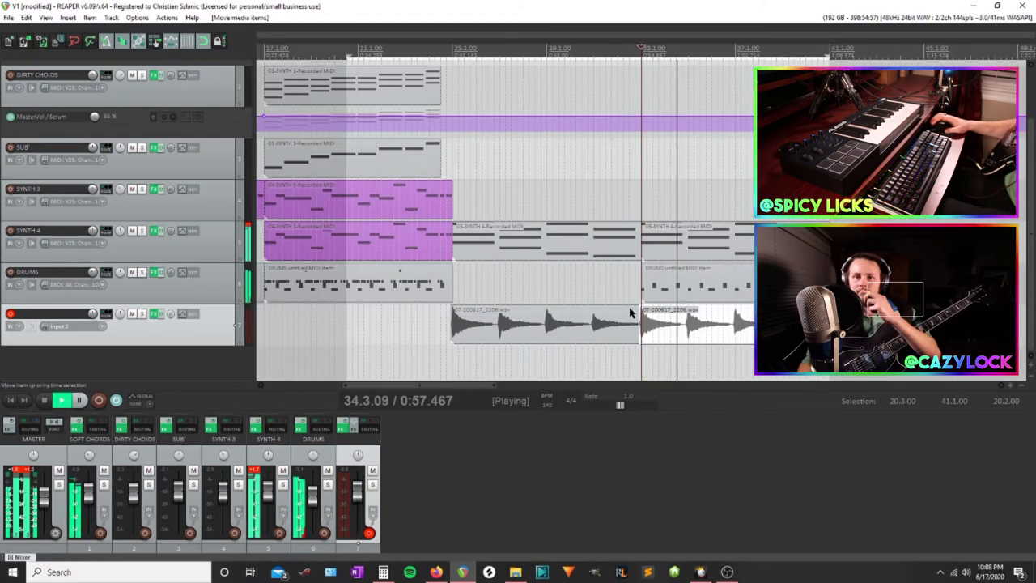
pyautogui.scroll(-3, 642, 312)
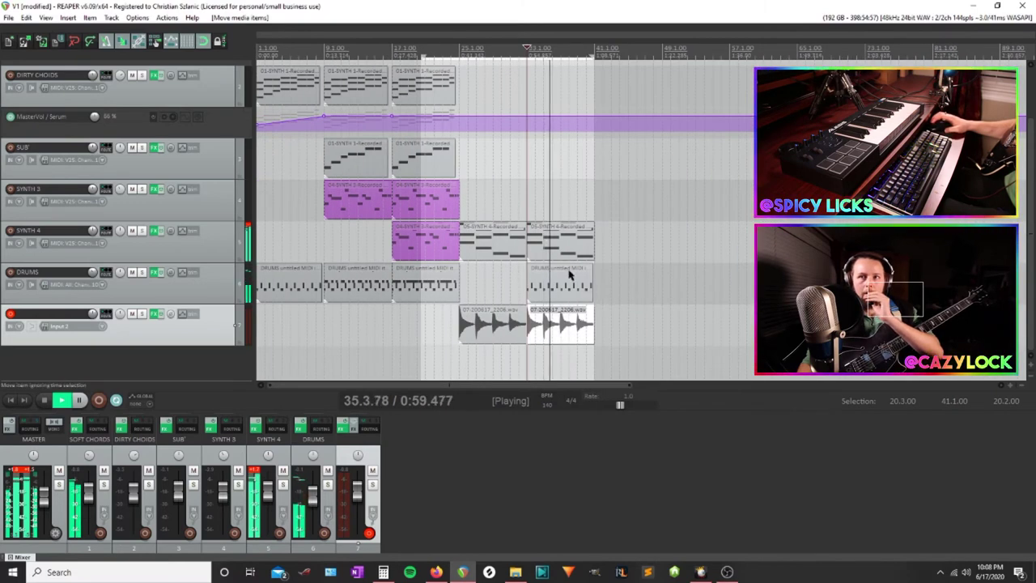
# Play the arrangement from 7.1 to rehearse guitar with record monitoring on, switching monitoring off before stopping
pyautogui.click(309, 49)
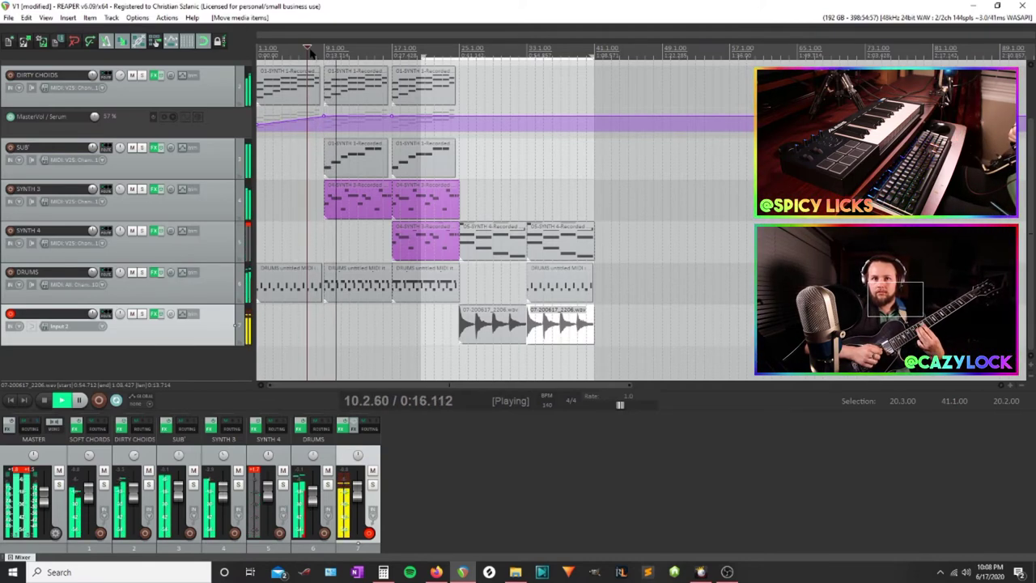
pyautogui.click(30, 327)
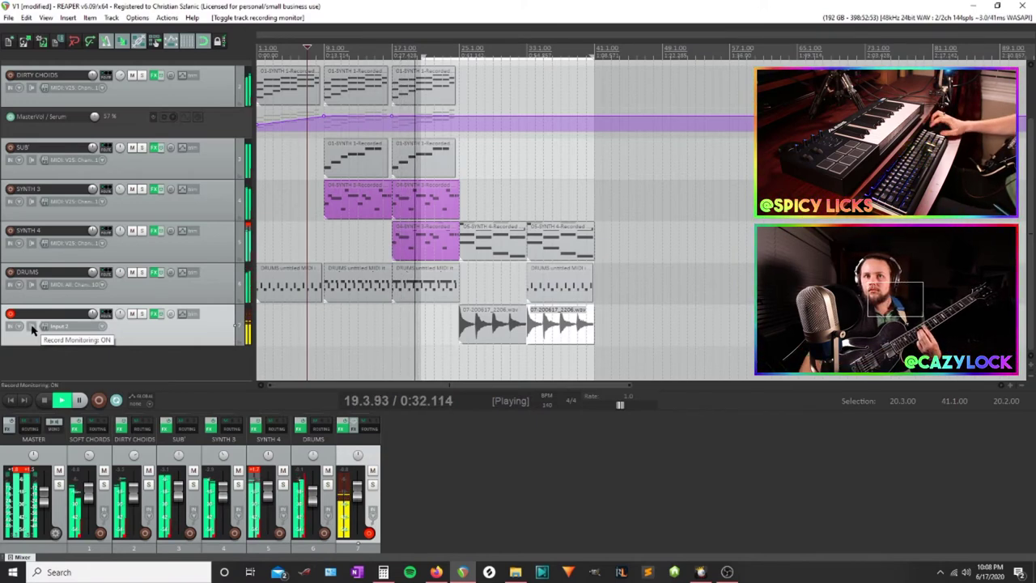
pyautogui.click(31, 327)
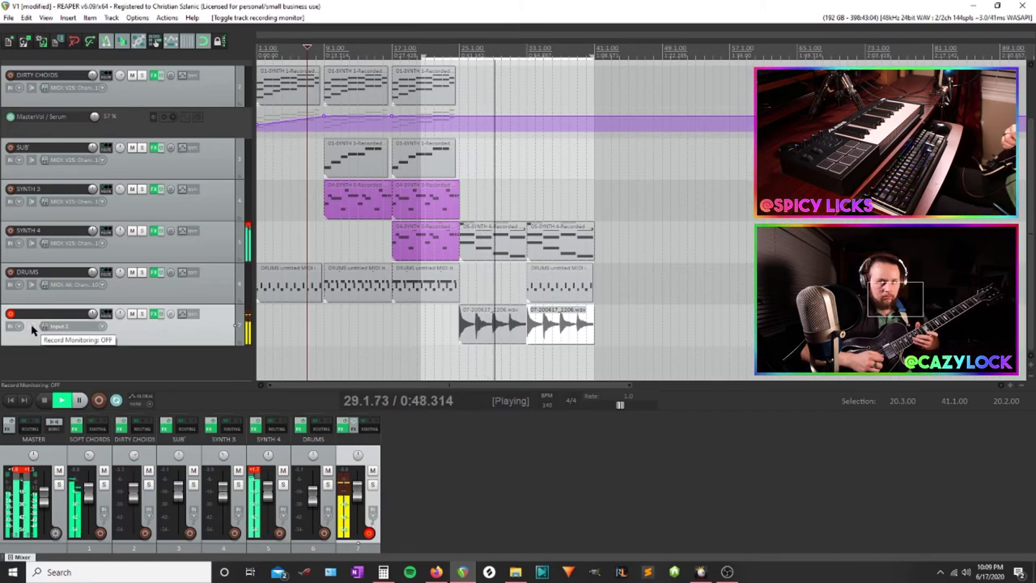
pyautogui.press('space')
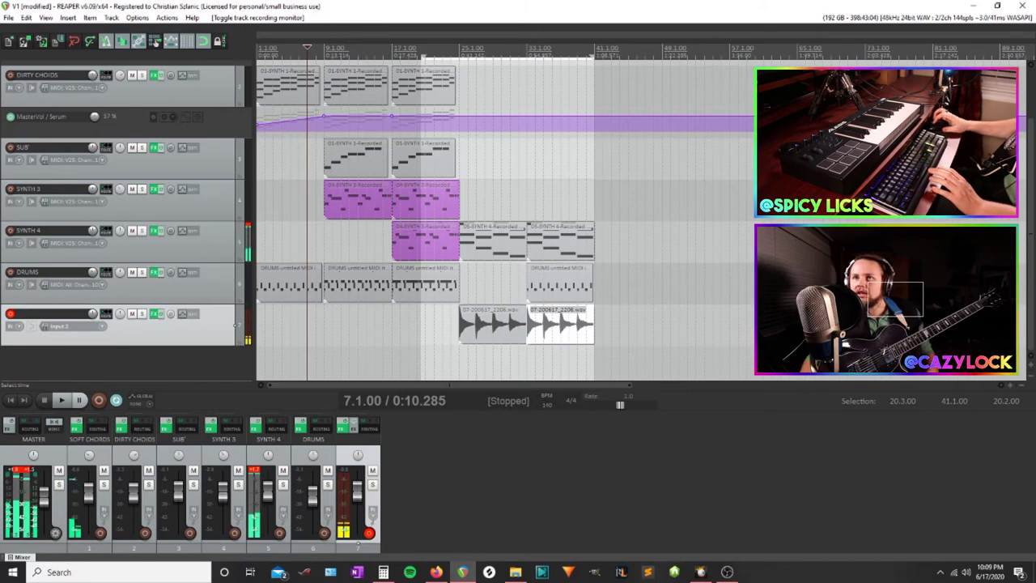
# Record a second guitar take on the armed guitar track starting at 41.1
pyautogui.click(595, 47)
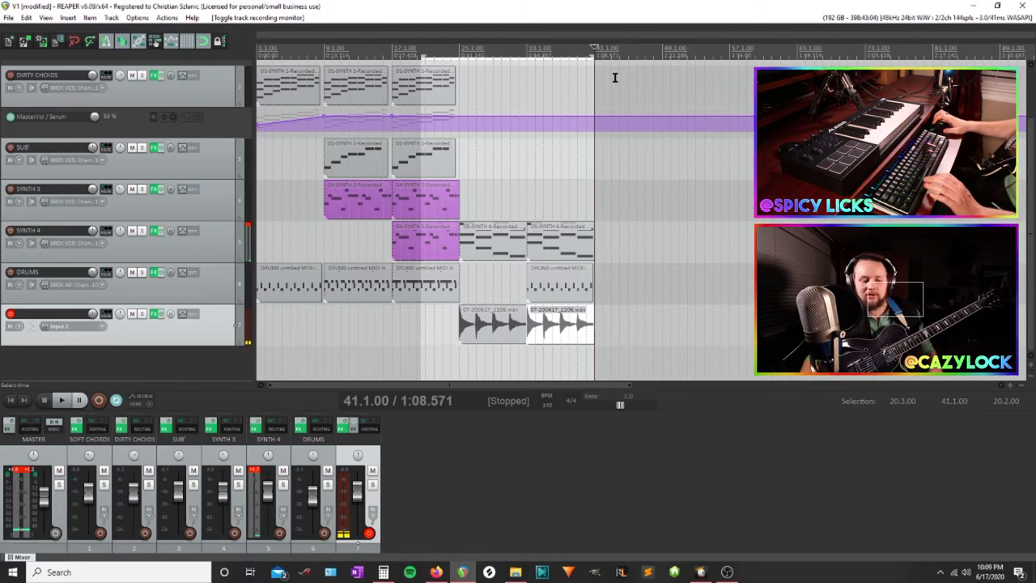
pyautogui.hotkey('ctrl', 'r')
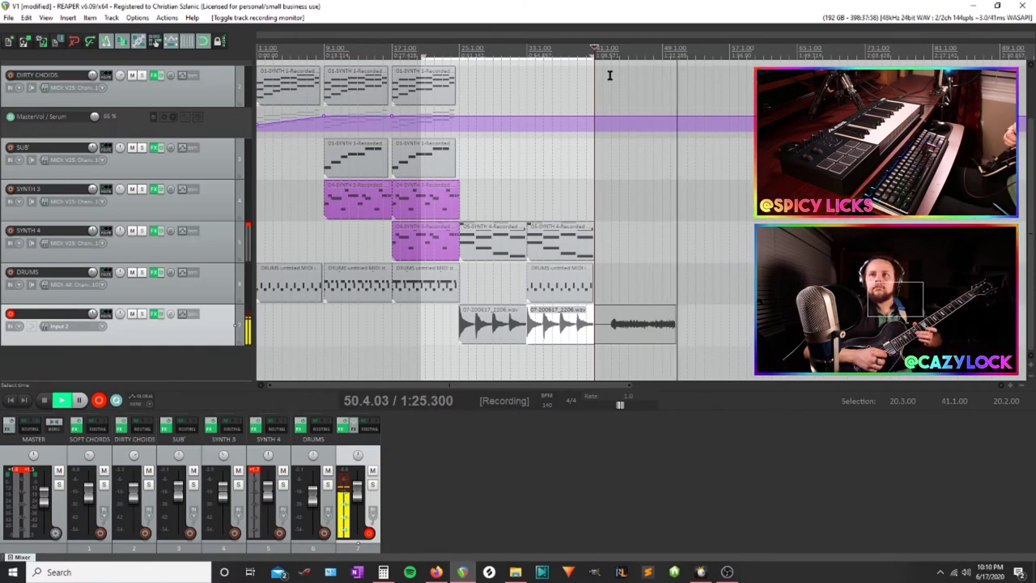
pyautogui.press('space')
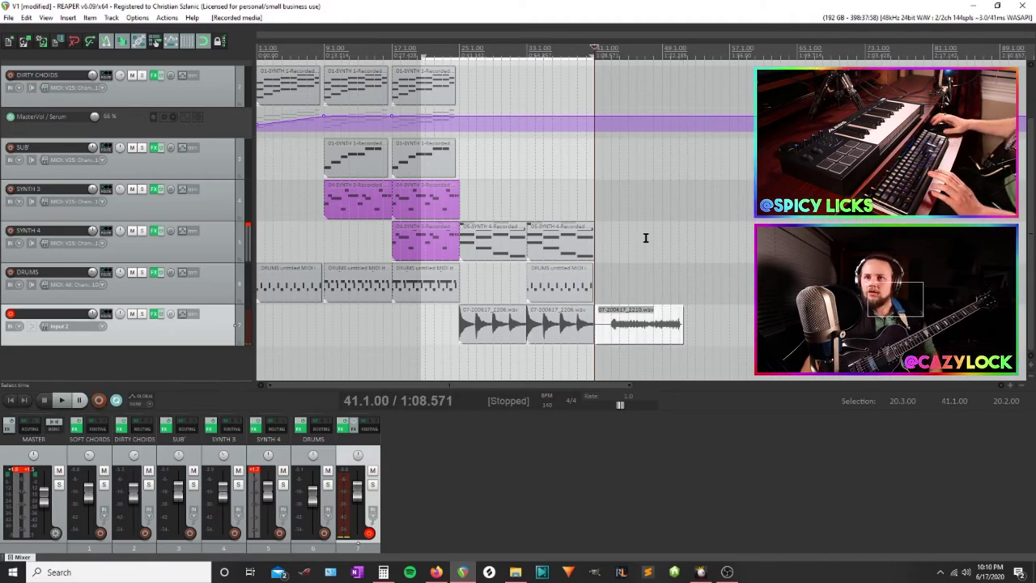
# Trim the silent start off the new guitar take and position its first note at 41.1
pyautogui.scroll(5, 607, 310)
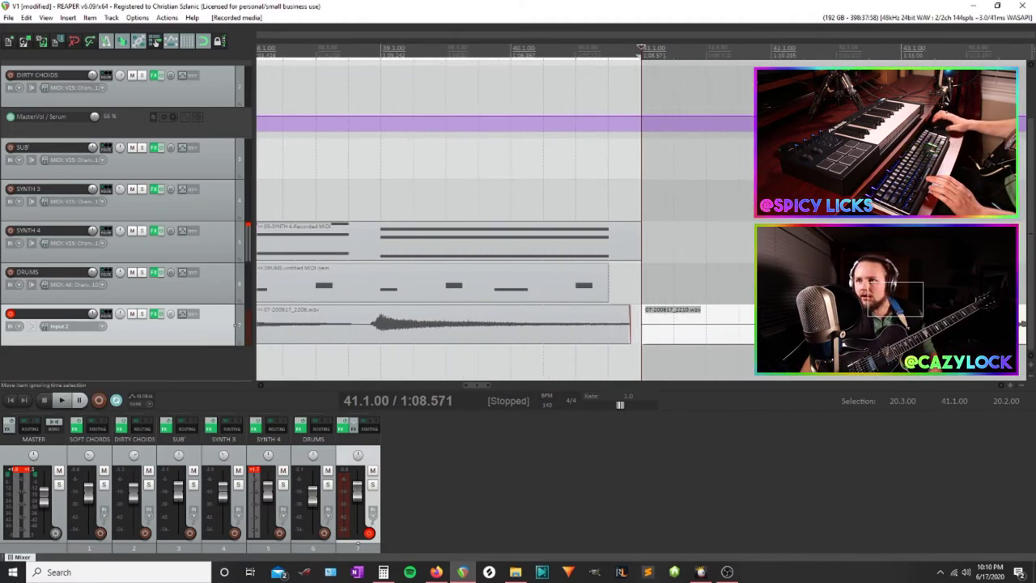
pyautogui.click(902, 285)
pyautogui.scroll(3, 902, 285)
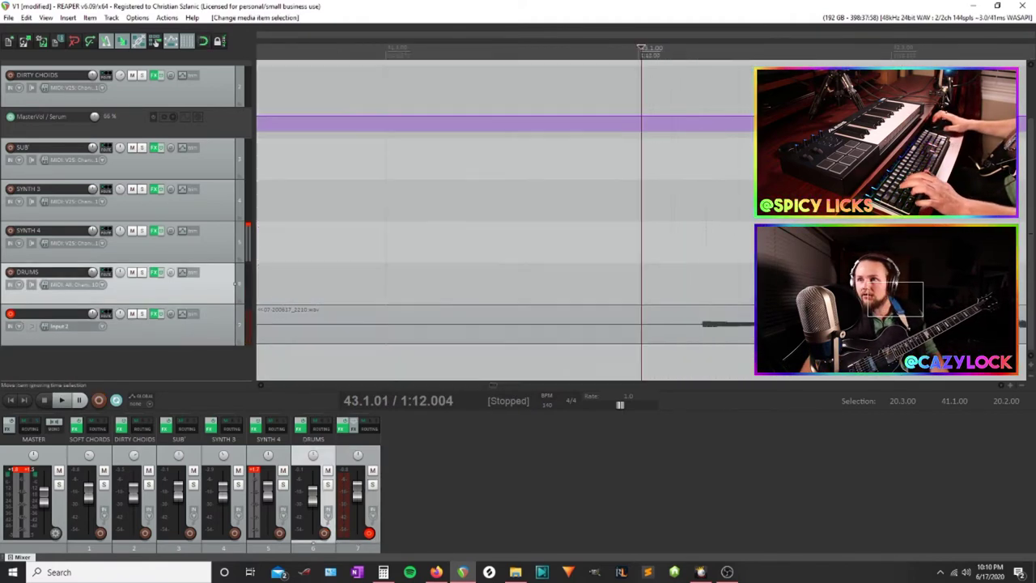
pyautogui.moveTo(723, 317); pyautogui.dragTo(720, 317)
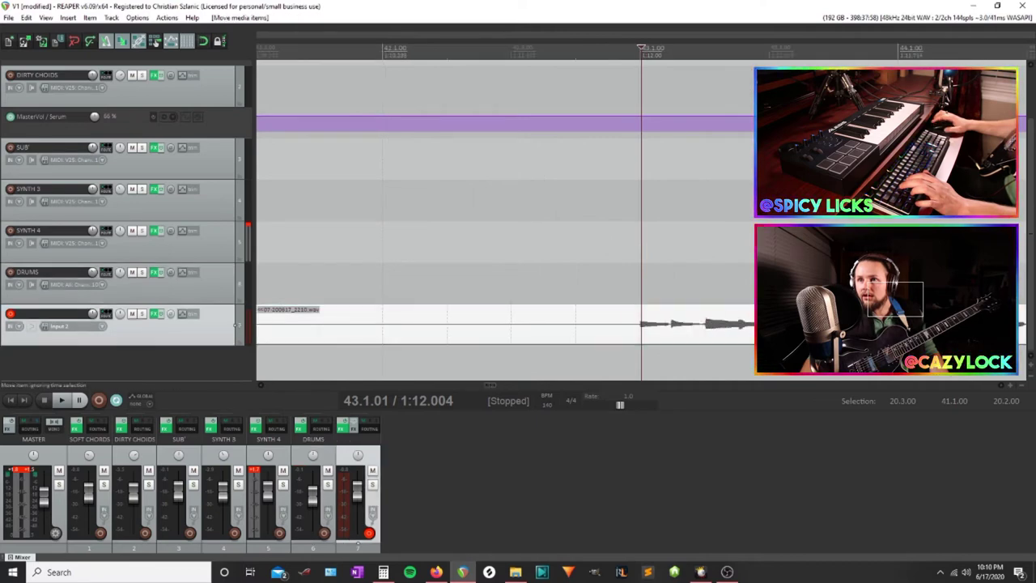
pyautogui.scroll(-3, 436, 346)
pyautogui.moveTo(376, 324)
pyautogui.mouseDown()
pyautogui.moveTo(644, 325)
pyautogui.moveTo(394, 326)
pyautogui.mouseUp()
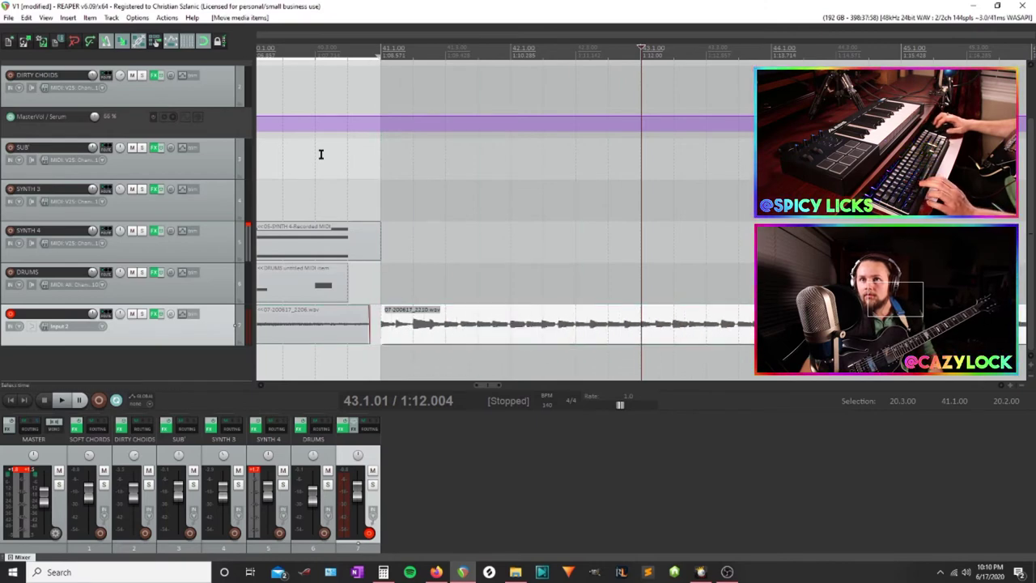
# Play back the repositioned second guitar take from 41.1
pyautogui.click(378, 45)
pyautogui.press('space')
pyautogui.scroll(-3, 424, 250)
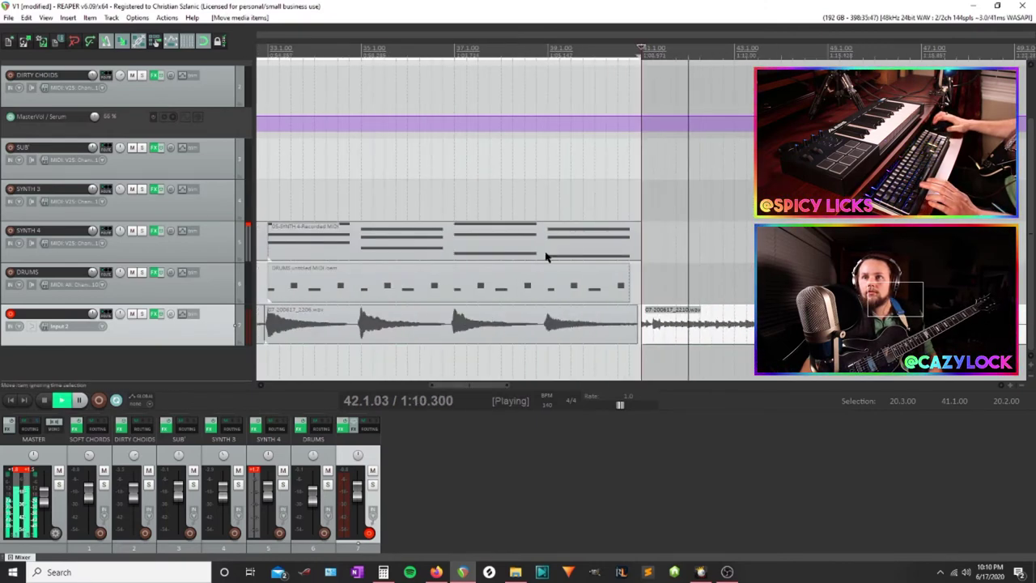
pyautogui.scroll(-5, 426, 247)
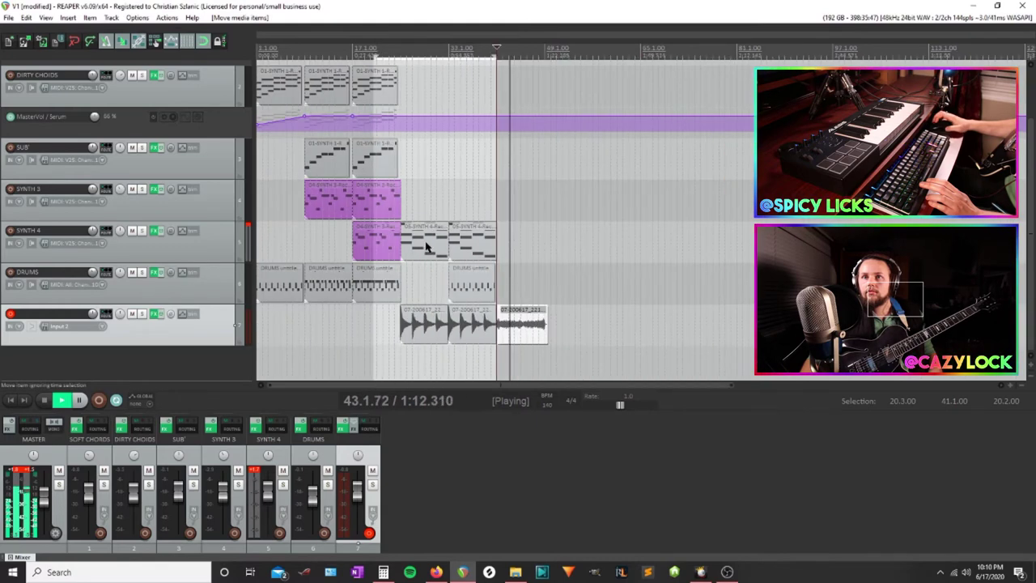
# Stop playback and copy the chord, sub, synth and drum items of bars 9 to 25 to 41.1
pyautogui.press('space')
pyautogui.moveTo(381, 315); pyautogui.dragTo(326, 82)
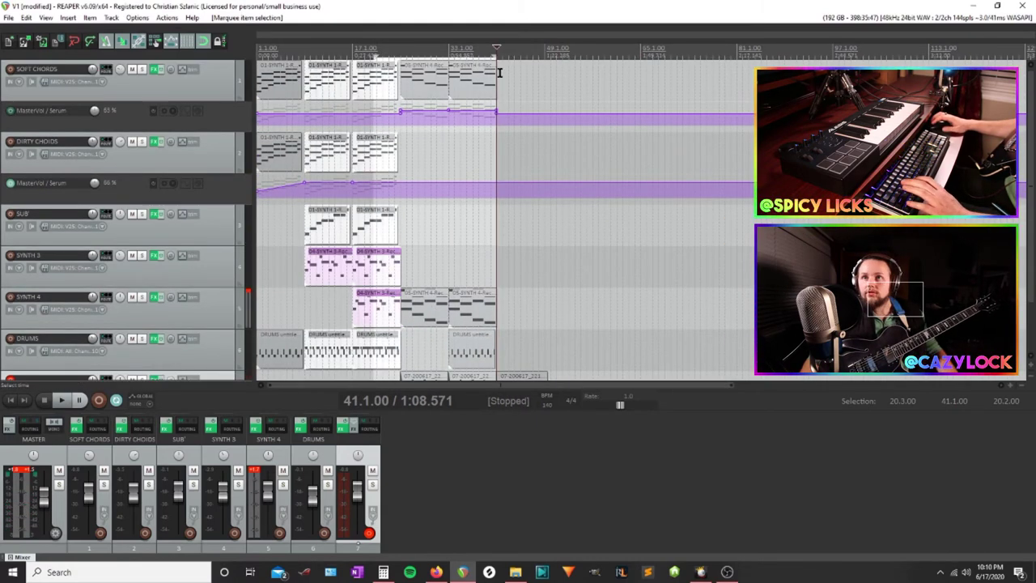
pyautogui.hotkey('ctrl', 'v')
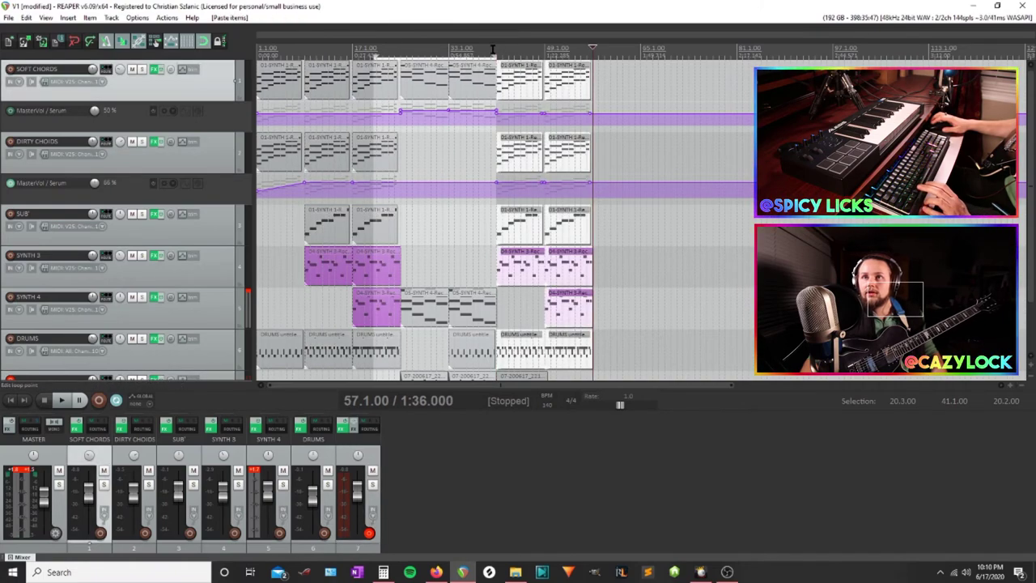
# Play the transition into the repeated section at bar 41 and clear the time selection
pyautogui.click(492, 50)
pyautogui.press('space')
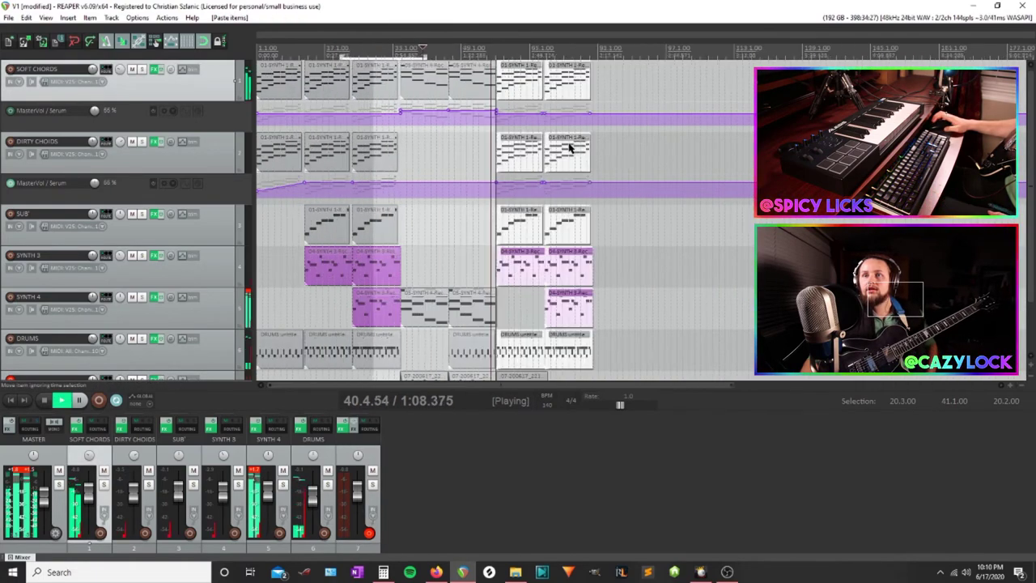
pyautogui.scroll(3, 570, 148)
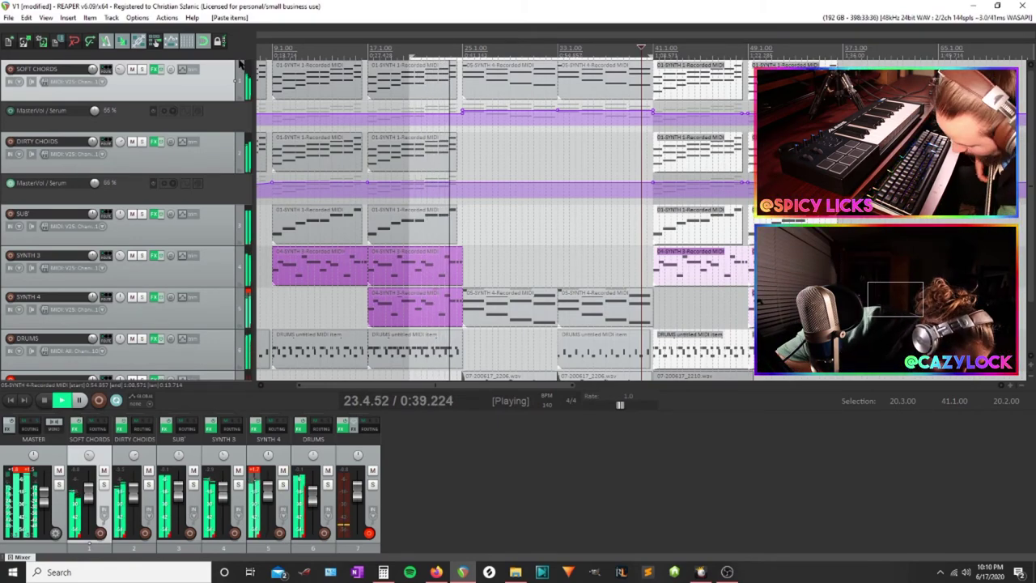
pyautogui.press('Escape')
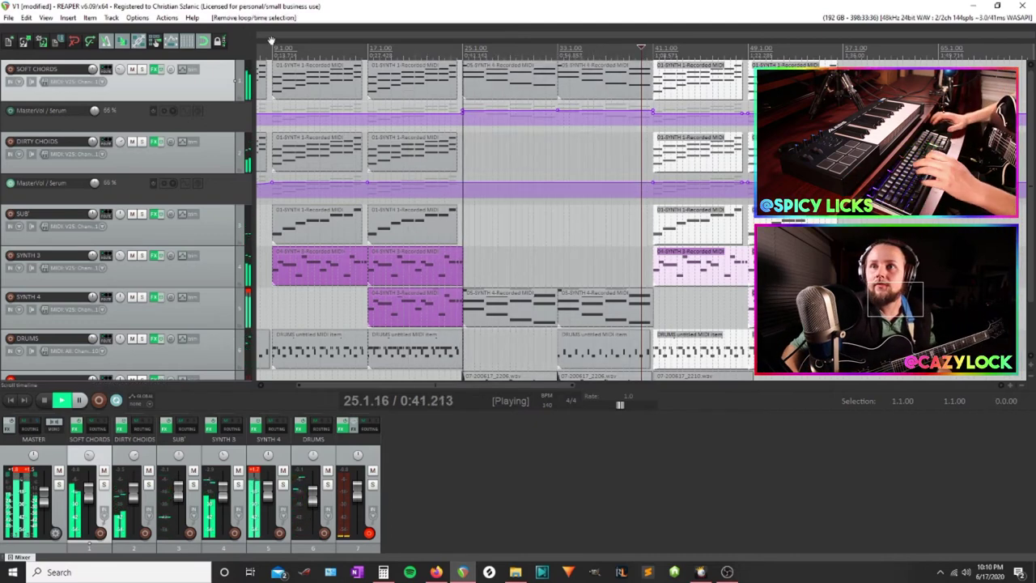
# Play back from 41.1 to check the second guitar take against the repeated synth and drum parts
pyautogui.click(652, 49)
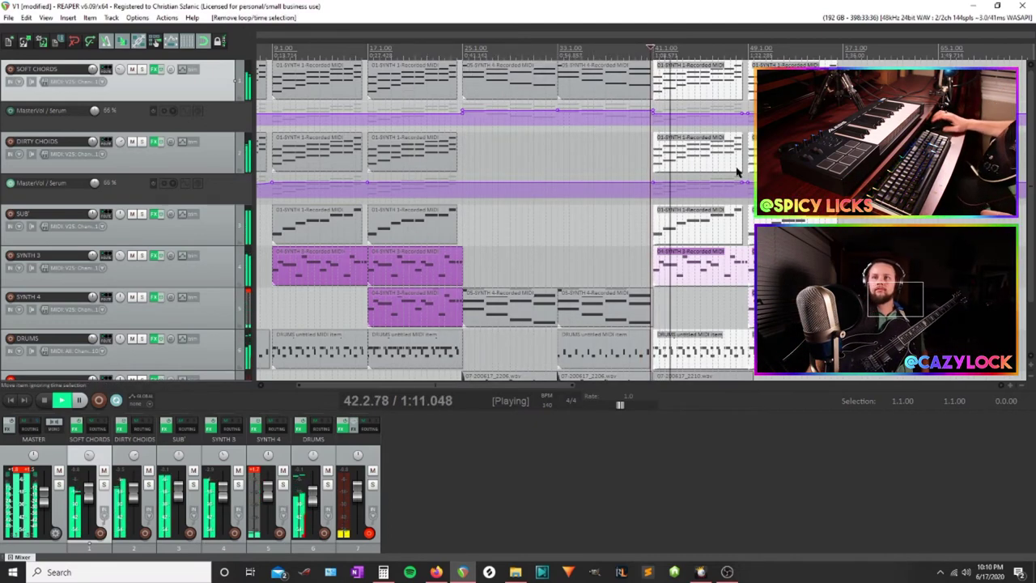
pyautogui.scroll(-2, 738, 176)
pyautogui.scroll(3, 627, 323)
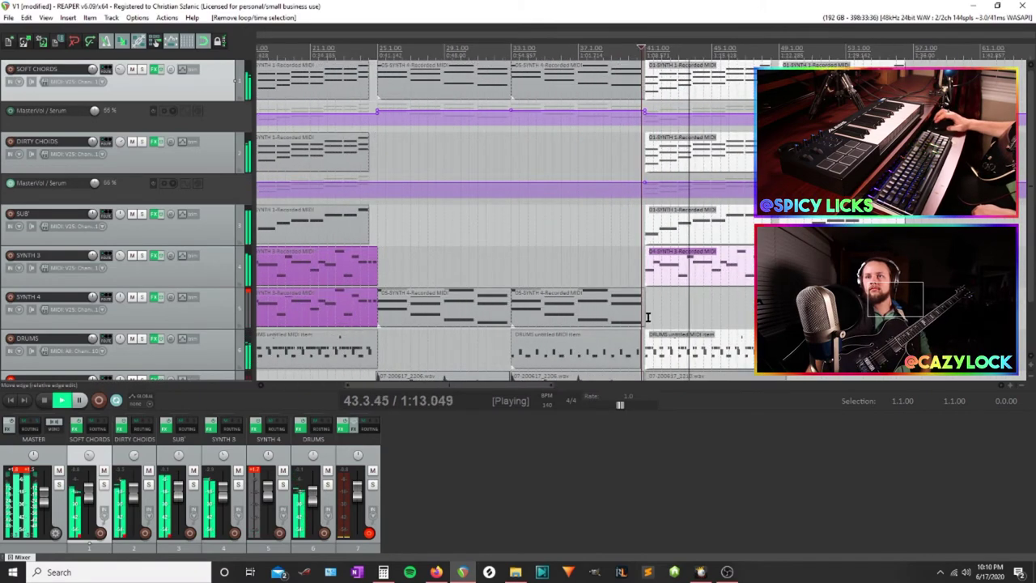
pyautogui.scroll(-2, 712, 324)
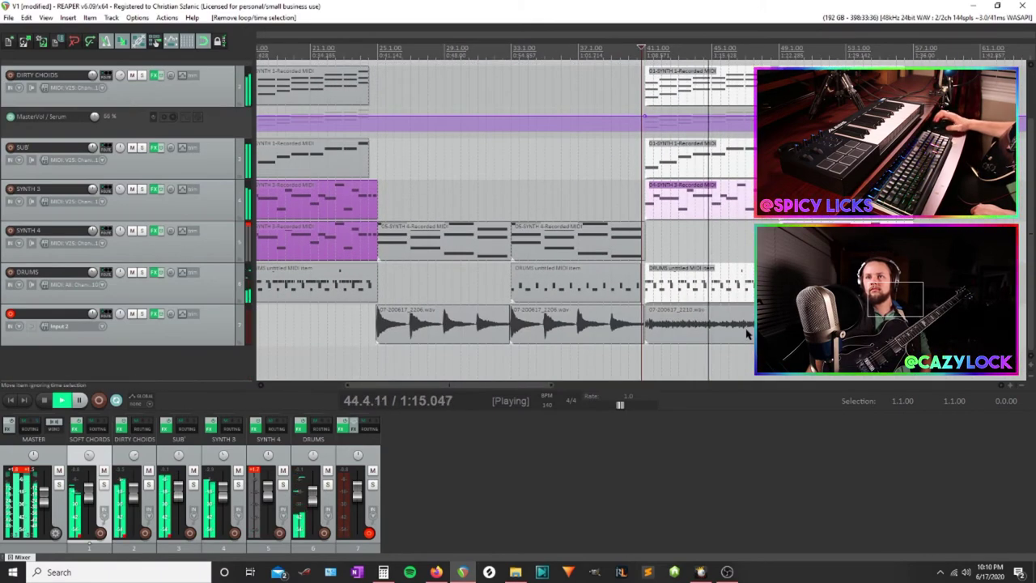
# Shift the second guitar take slightly later so its notes line up with the beat at 41.4
pyautogui.scroll(3, 746, 332)
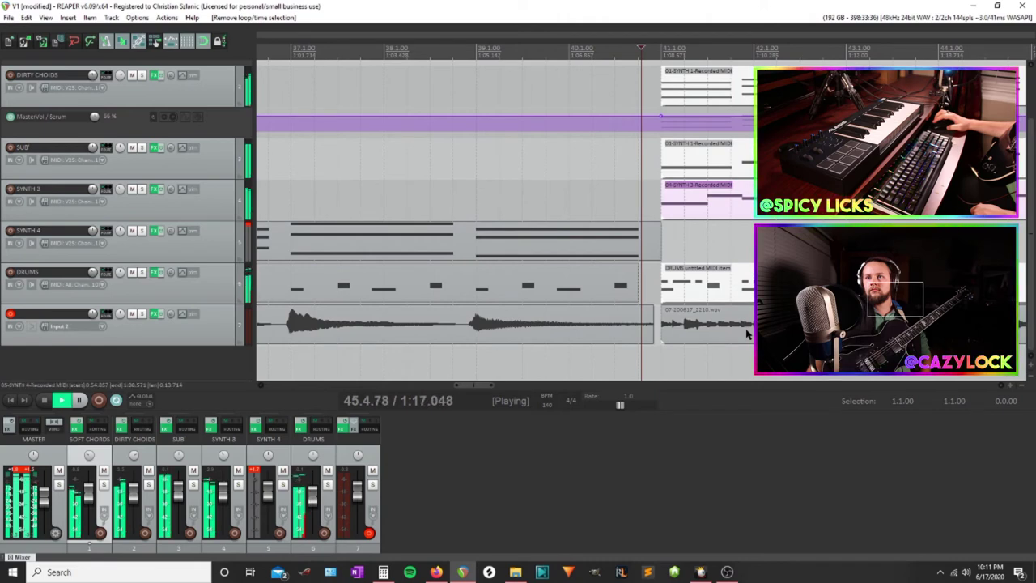
pyautogui.scroll(3, 746, 332)
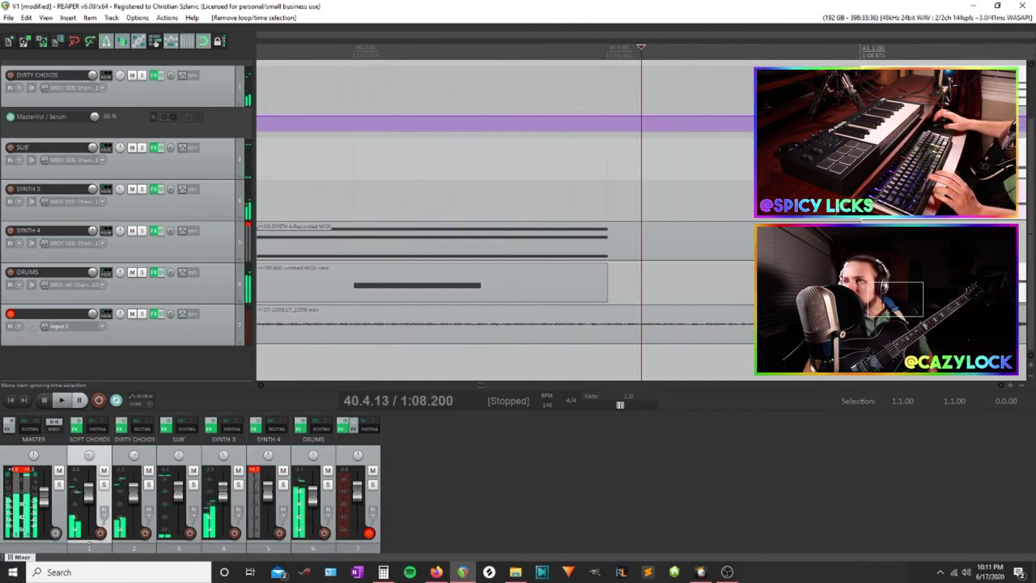
pyautogui.click(874, 324)
pyautogui.scroll(-2, 741, 322)
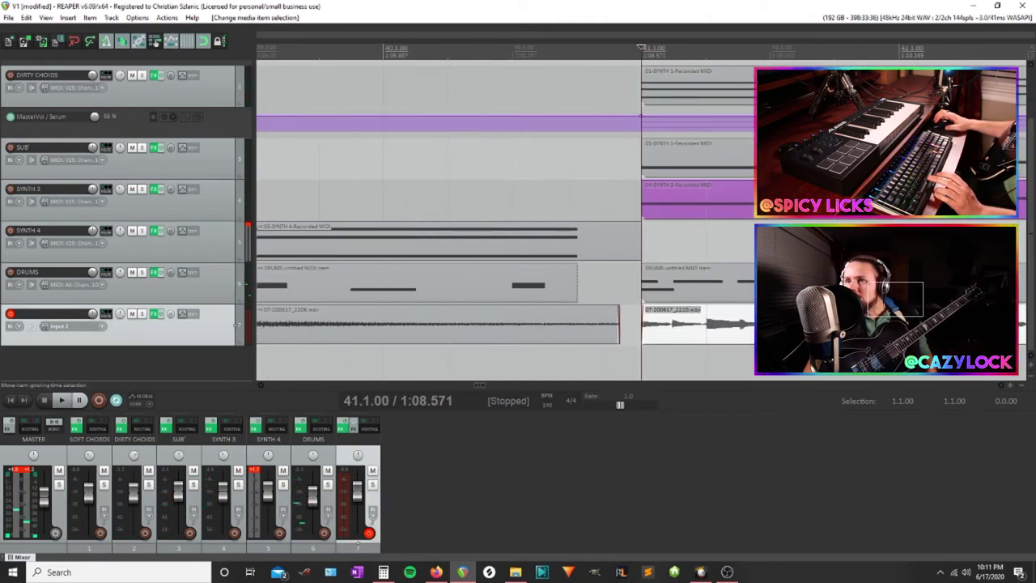
pyautogui.scroll(3, 729, 343)
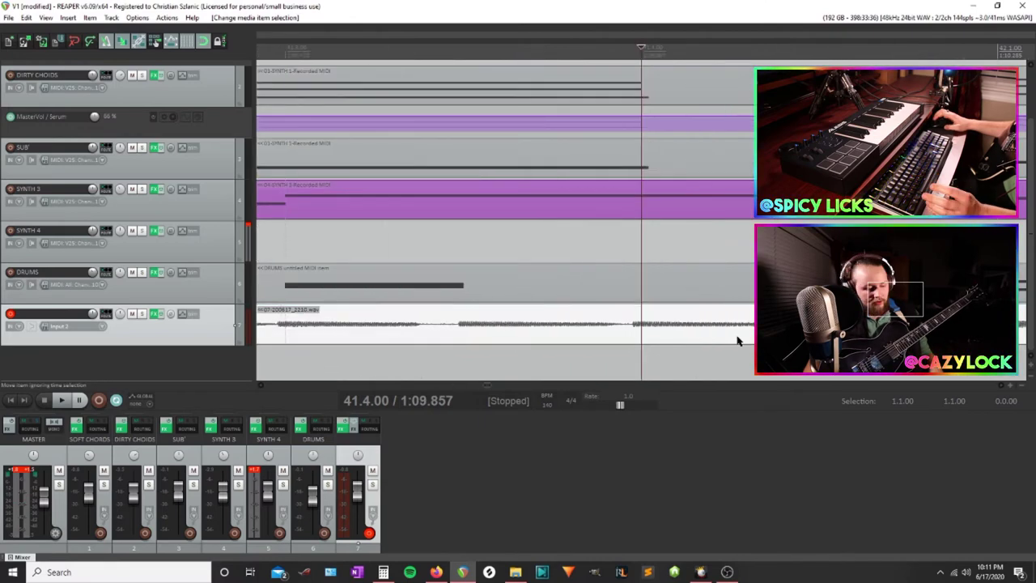
pyautogui.moveTo(648, 324); pyautogui.dragTo(668, 321)
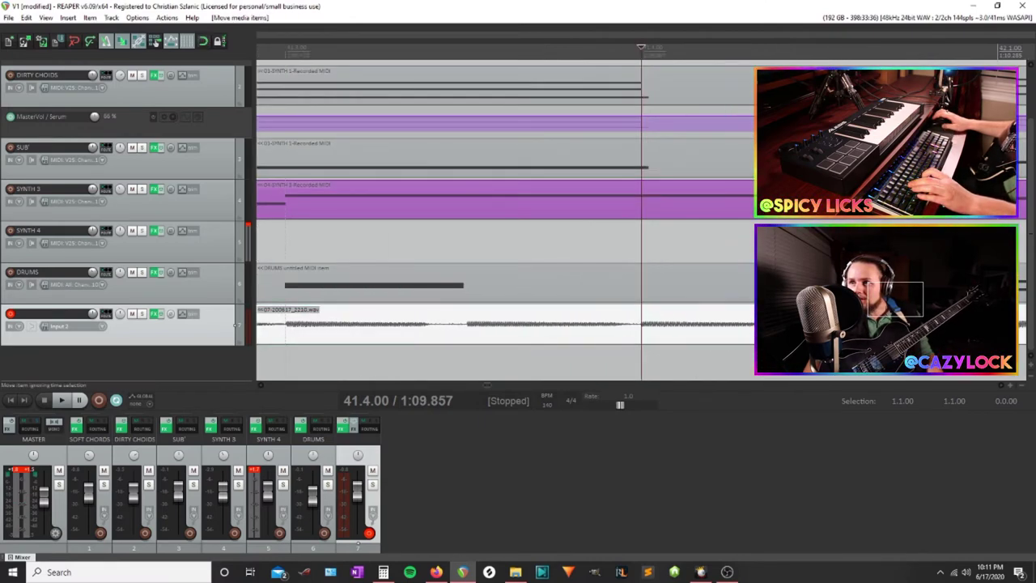
pyautogui.scroll(3, 502, 243)
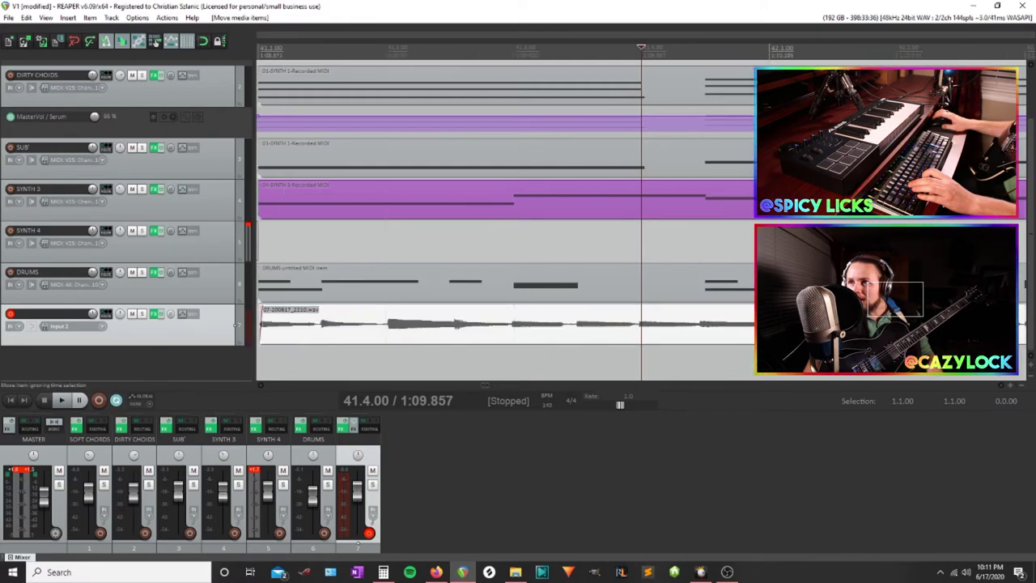
pyautogui.scroll(-2, 502, 243)
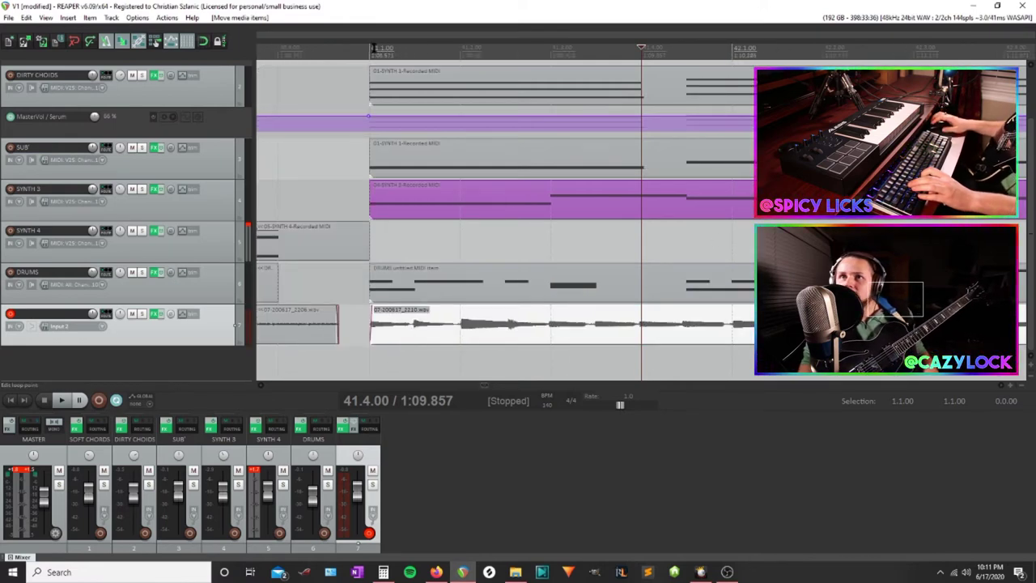
# Play back the shifted guitar take with the repeated parts from 41.1, select the SYNTH 4 track and restart playback
pyautogui.click(369, 47)
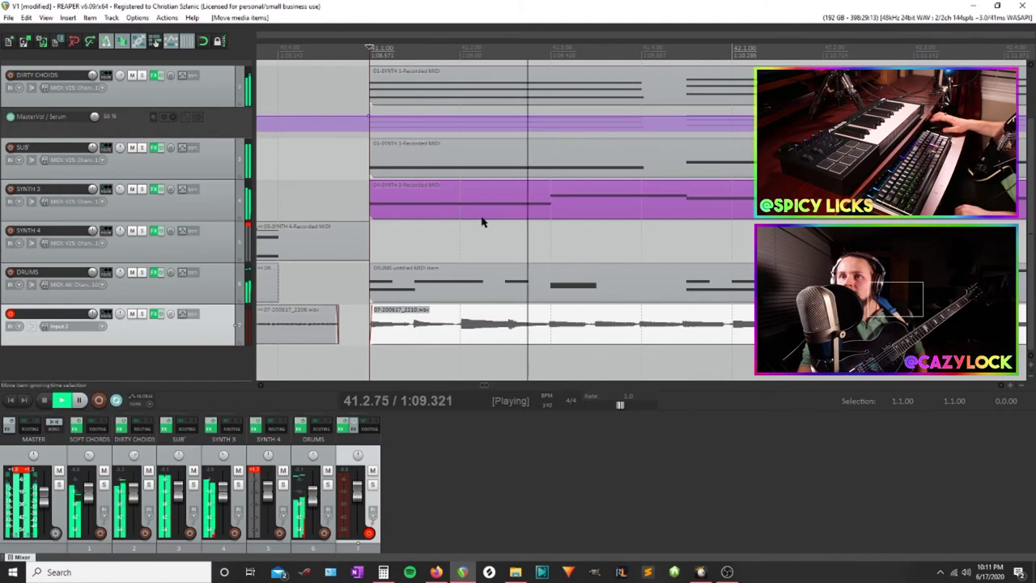
pyautogui.scroll(-5, 481, 222)
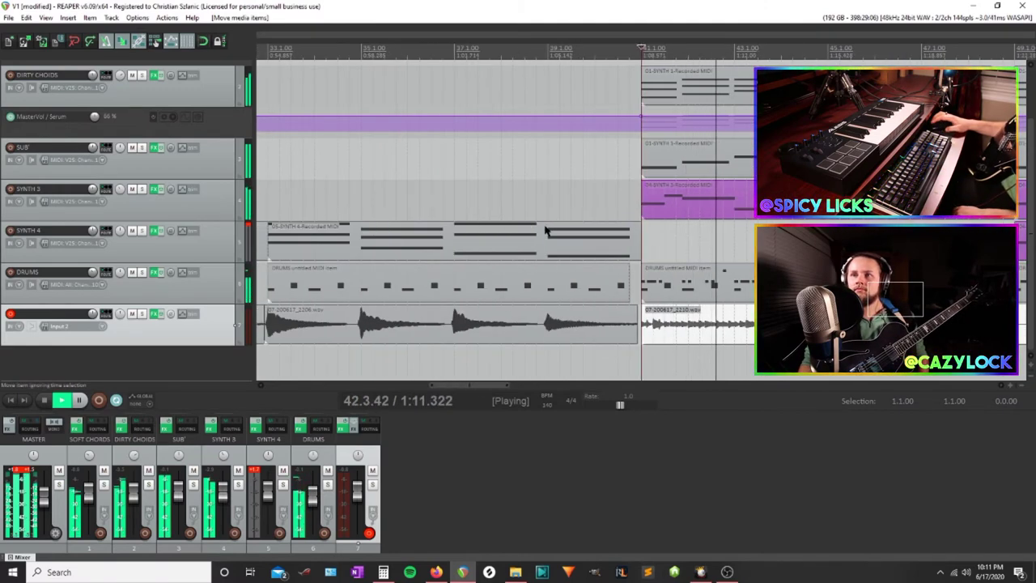
pyautogui.scroll(-3, 545, 230)
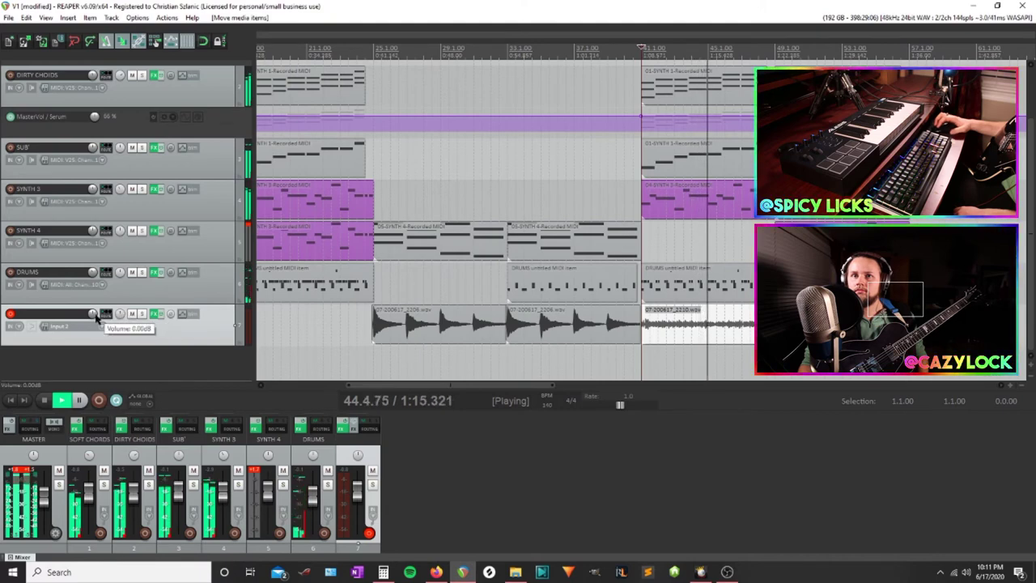
pyautogui.click(186, 246)
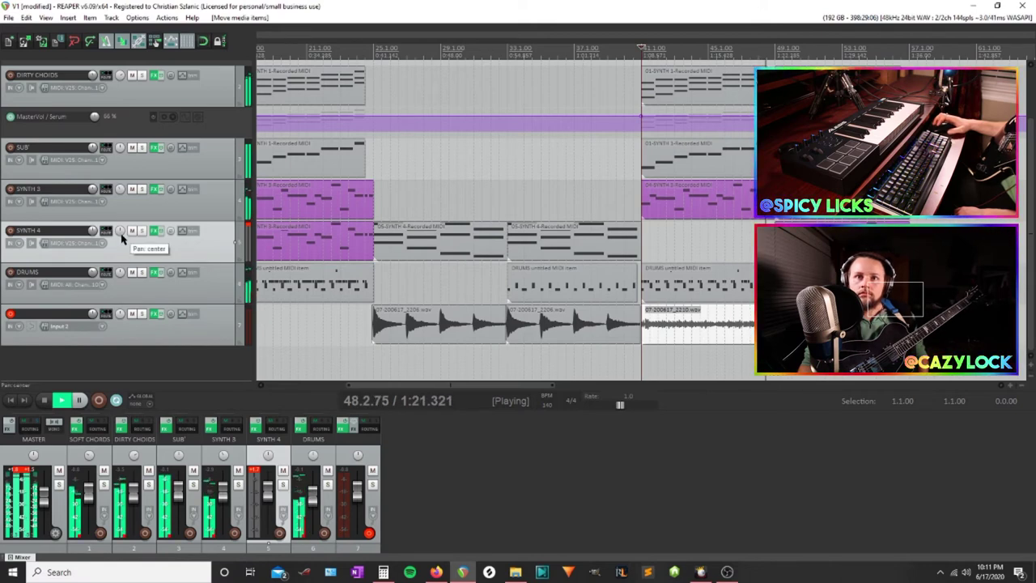
pyautogui.press('space')
pyautogui.press('space')
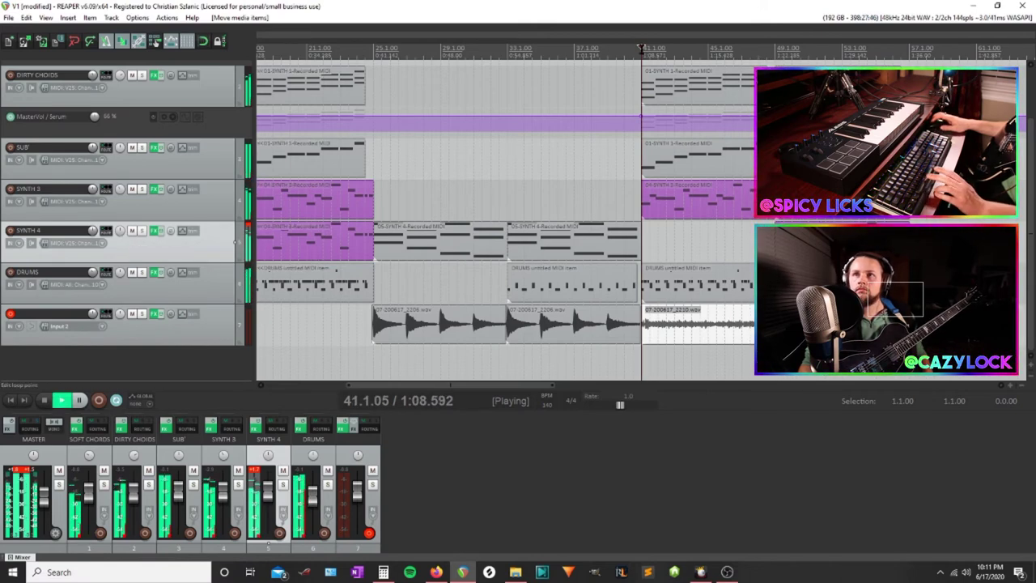
# Align the start of the latest guitar recording on track 7 with bar 41 and play it back
pyautogui.scroll(12, 740, 319)
pyautogui.press('space')
pyautogui.click(777, 324)
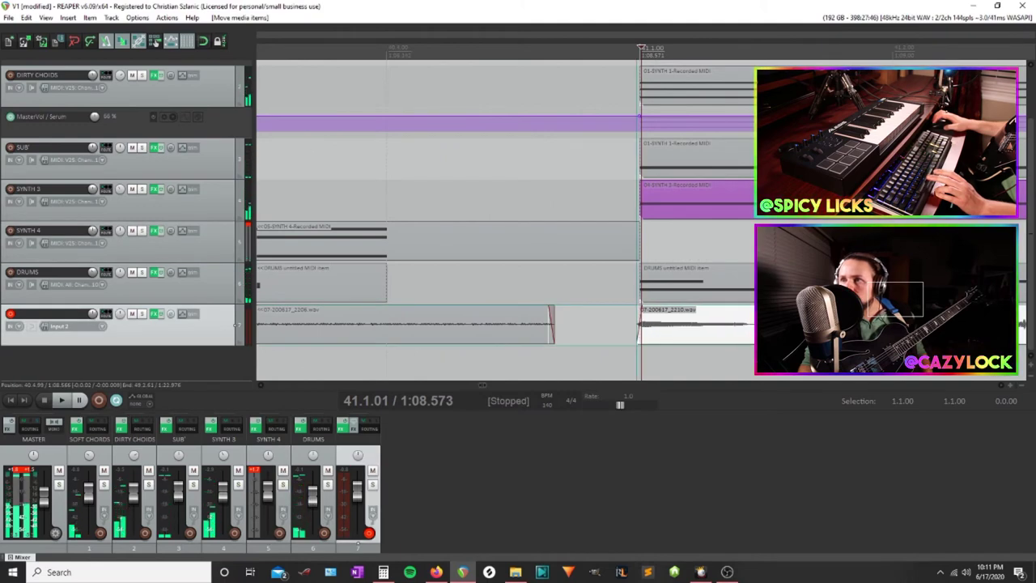
pyautogui.press('space')
pyautogui.scroll(-6, 777, 324)
pyautogui.scroll(-4, 778, 323)
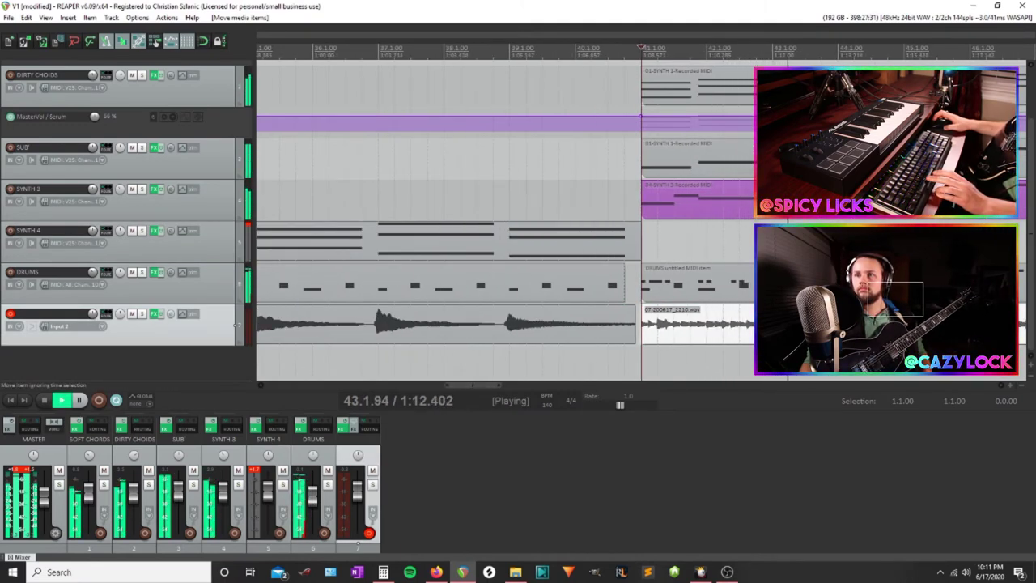
pyautogui.scroll(-3, 777, 324)
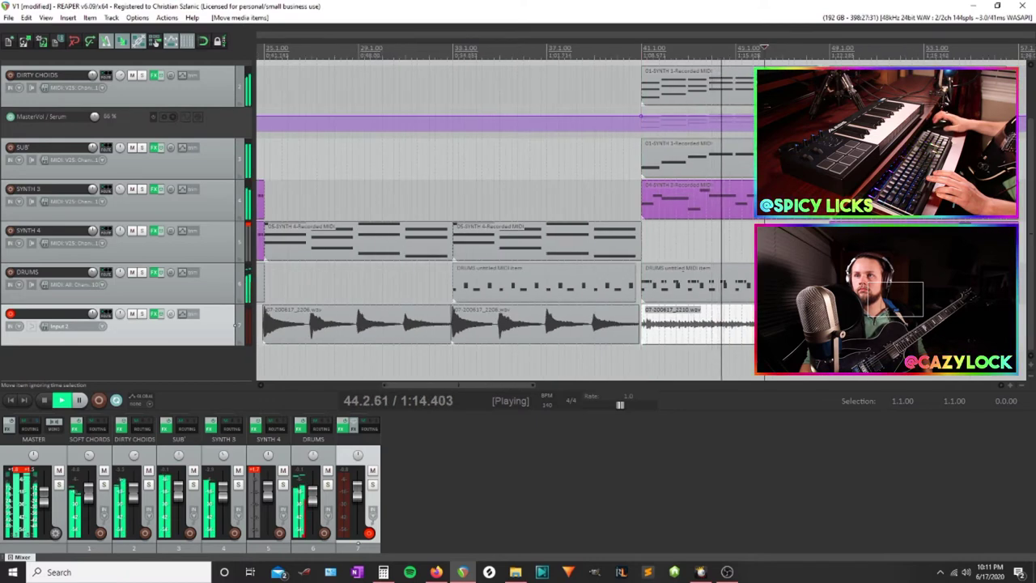
# Nudge the guitar recording slightly later to fit its attacks to the grid around bar 46, and play it
pyautogui.scroll(8, 777, 324)
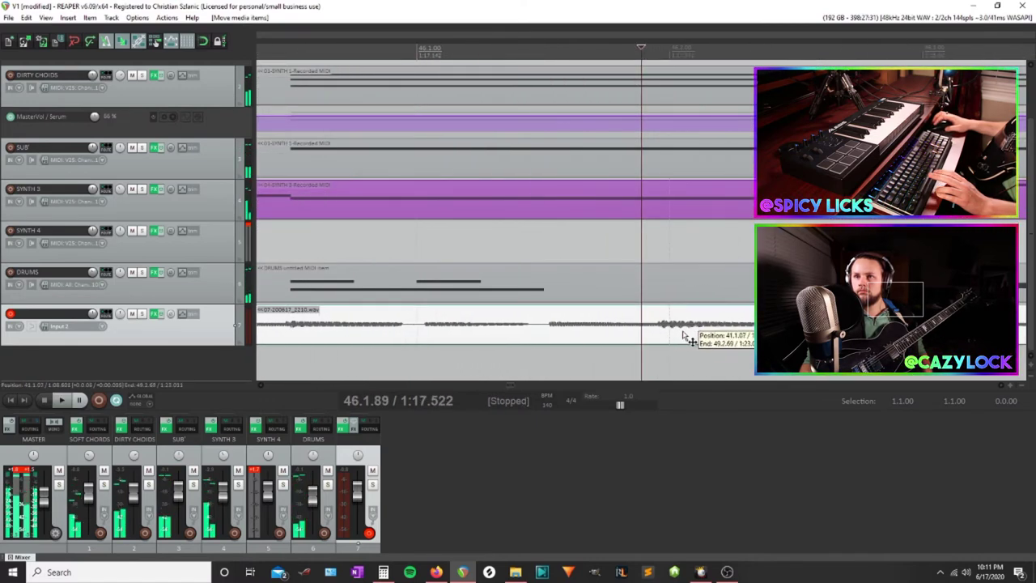
pyautogui.scroll(3, 692, 335)
pyautogui.scroll(-4, 693, 335)
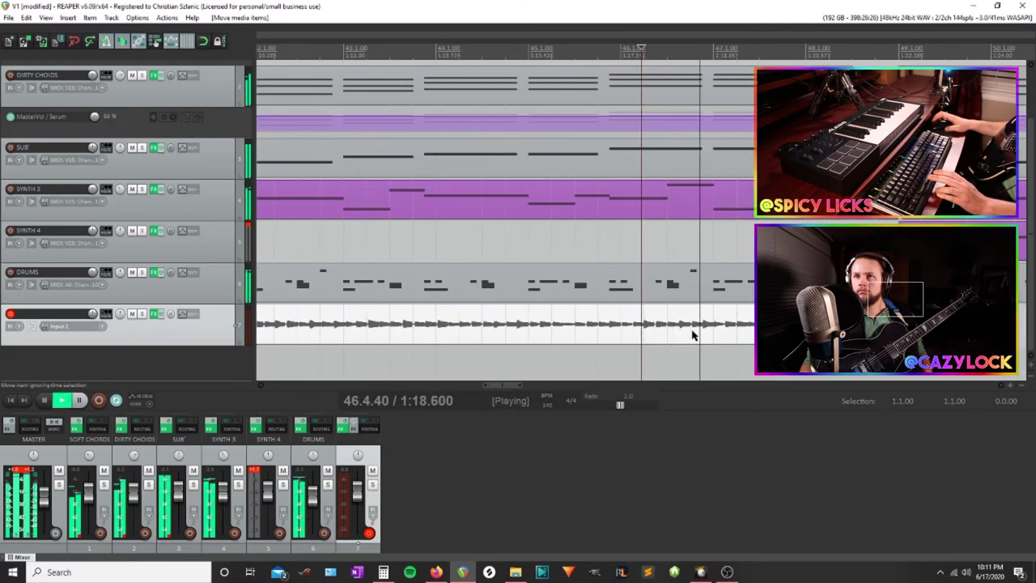
# Check track 7's effects chain, and trim the end of the guitar recording to bar 49
pyautogui.click(156, 313)
pyautogui.click(901, 124)
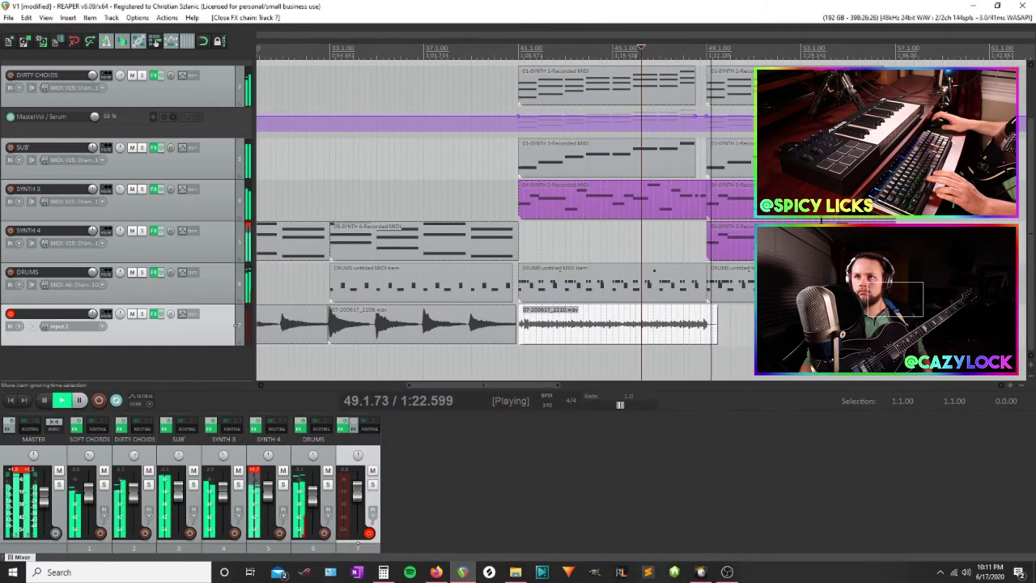
pyautogui.moveTo(719, 322); pyautogui.dragTo(704, 323)
pyautogui.click(515, 47)
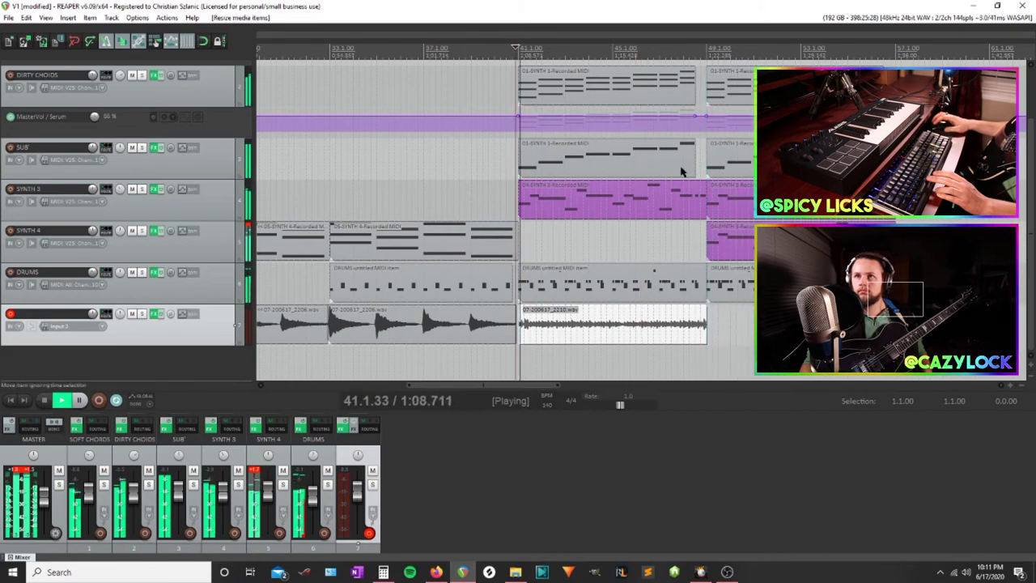
# Move the Synth 4 item from bar 49 to bar 41, and replace the drums item at bar 41 with the one from bar 49
pyautogui.moveTo(747, 242); pyautogui.dragTo(561, 249)
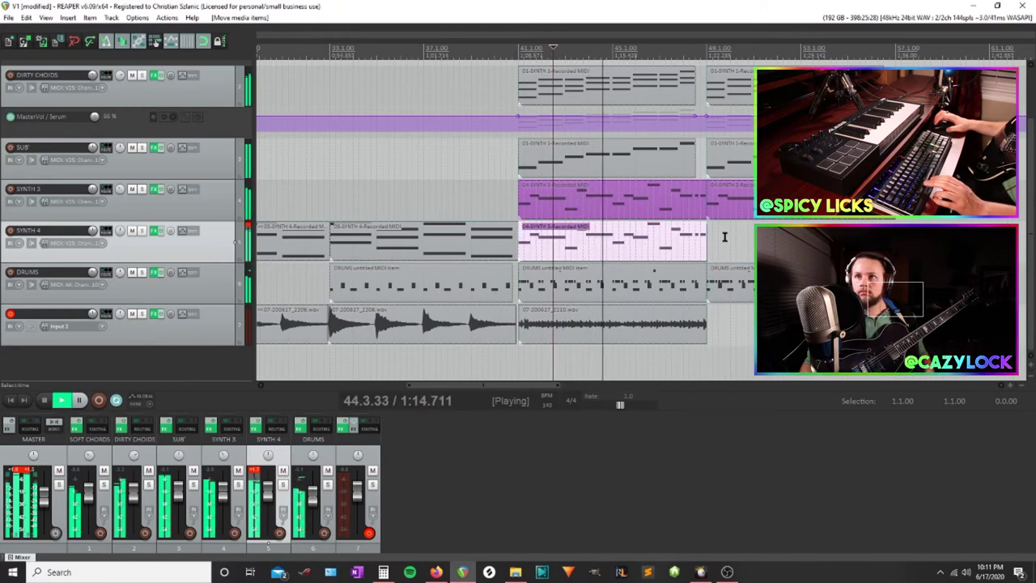
pyautogui.click(689, 293)
pyautogui.press('Delete')
pyautogui.moveTo(770, 285); pyautogui.dragTo(583, 285)
pyautogui.scroll(-3, 735, 258)
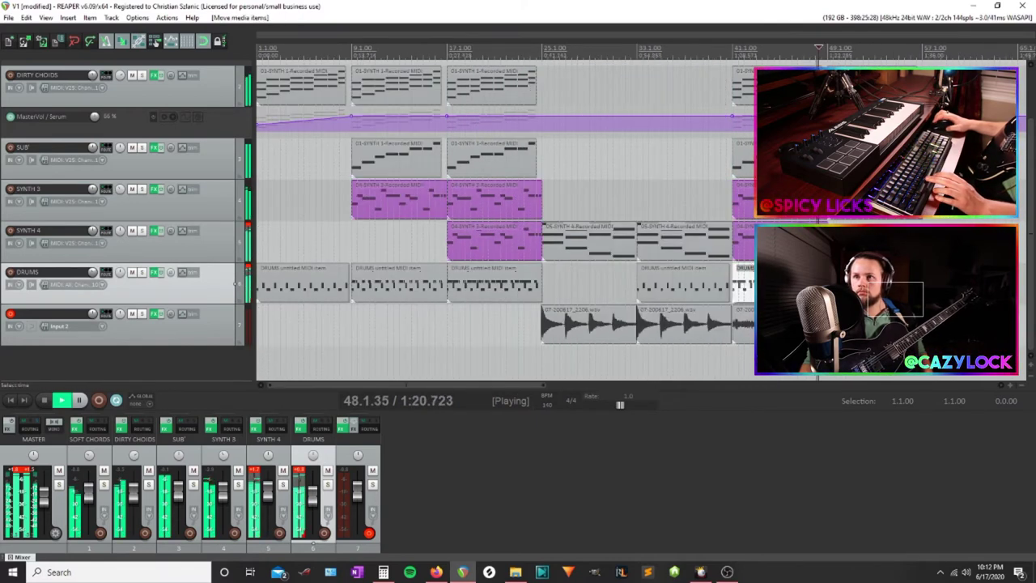
# Delete the leftover Dirty Chords, Sub and Synth 3 items starting at bar 49, and play the end of the section
pyautogui.press('space')
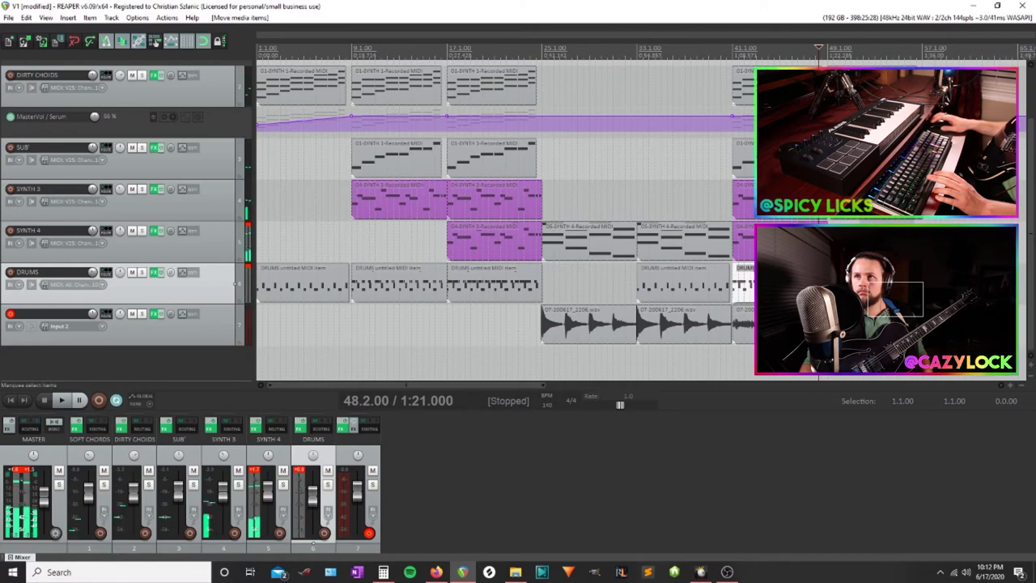
pyautogui.press('Delete')
pyautogui.press('space')
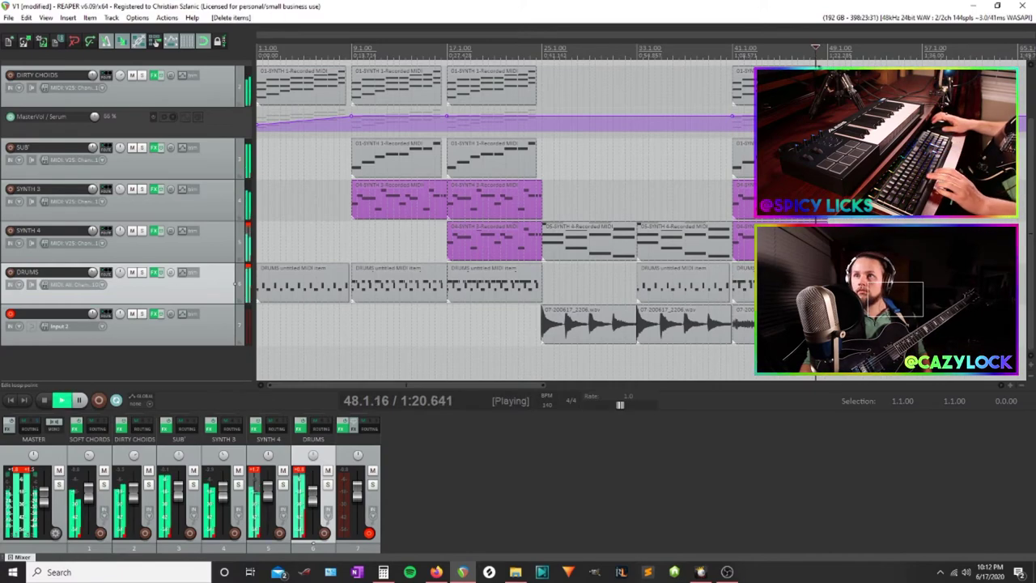
pyautogui.scroll(5, 502, 218)
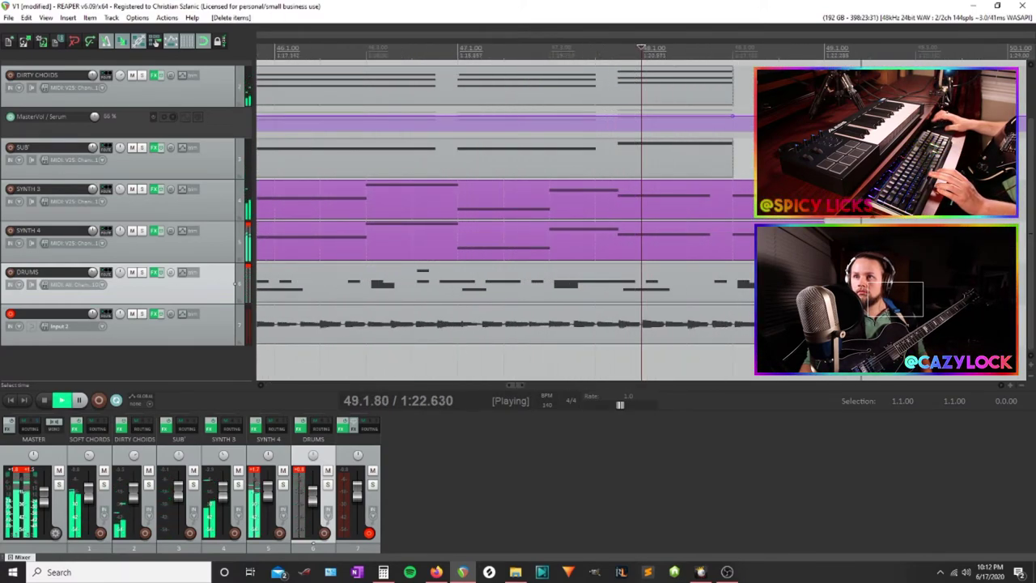
pyautogui.scroll(-5, 715, 224)
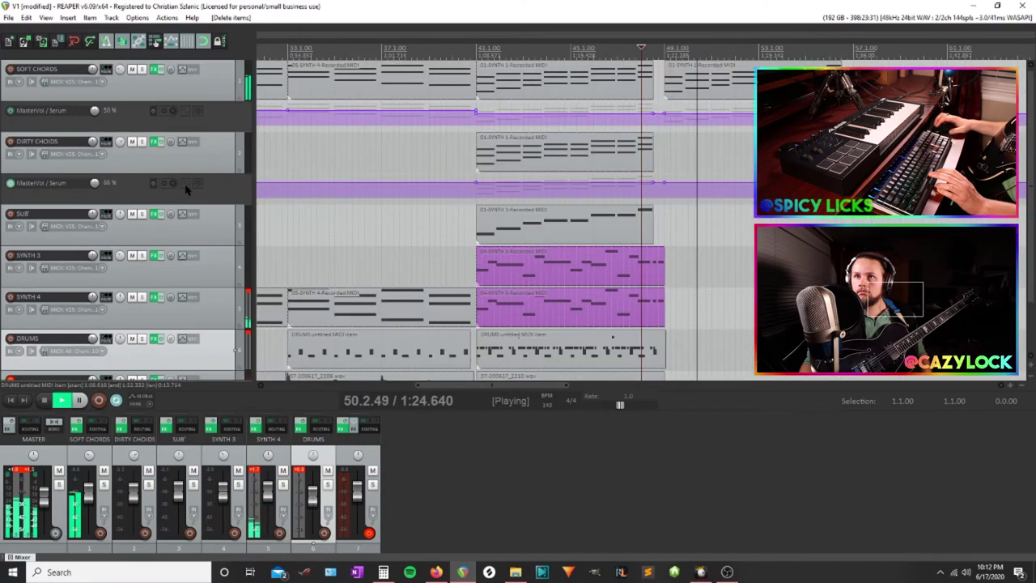
pyautogui.scroll(2, 662, 198)
pyautogui.scroll(-4, 664, 197)
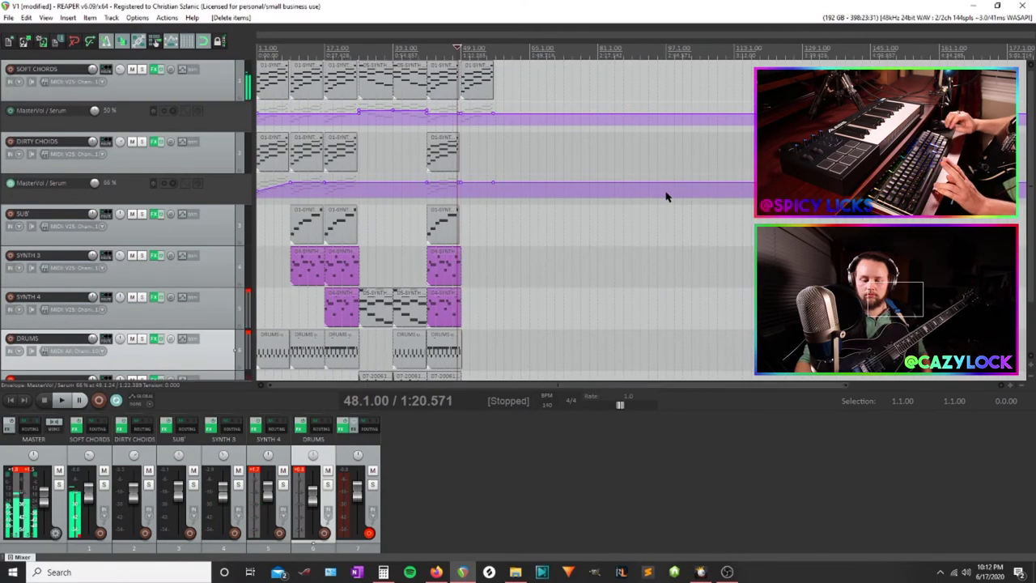
# Play the arrangement from the beginning and replay the transition into bar 41
pyautogui.press('Home')
pyautogui.press('space')
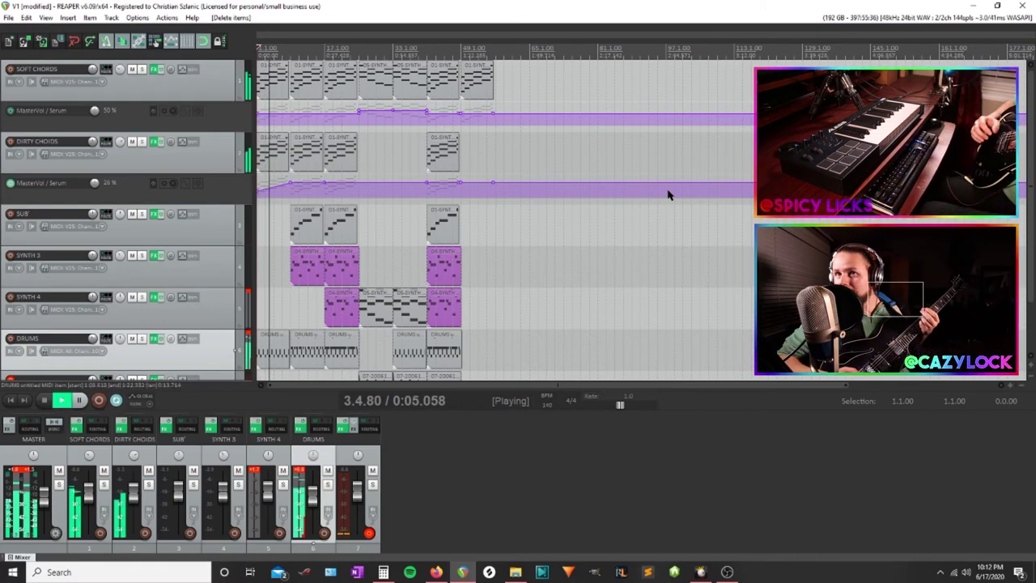
pyautogui.scroll(-3, 185, 224)
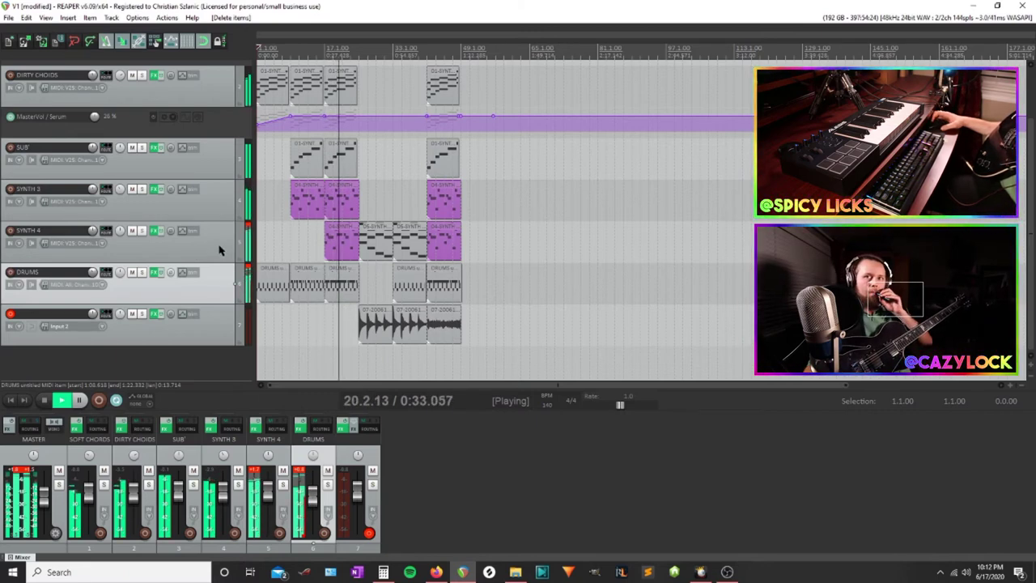
pyautogui.scroll(1, 219, 249)
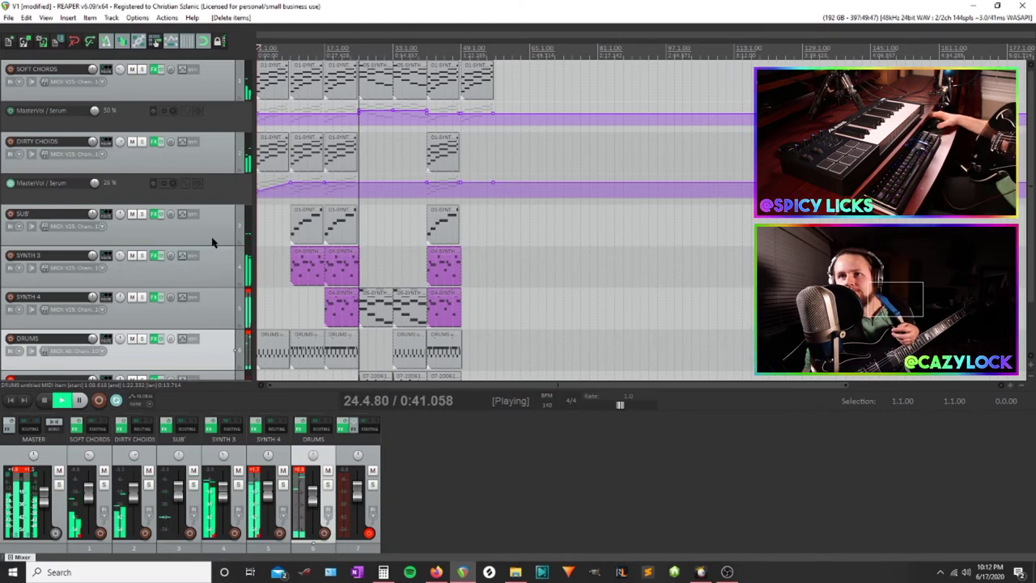
pyautogui.scroll(-2, 195, 294)
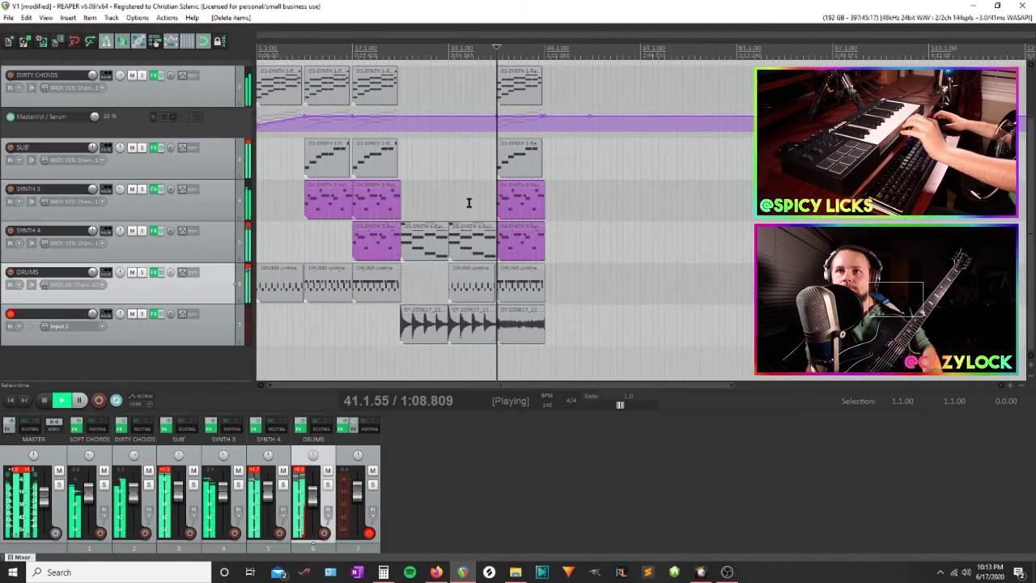
pyautogui.scroll(6, 483, 215)
pyautogui.click(543, 51)
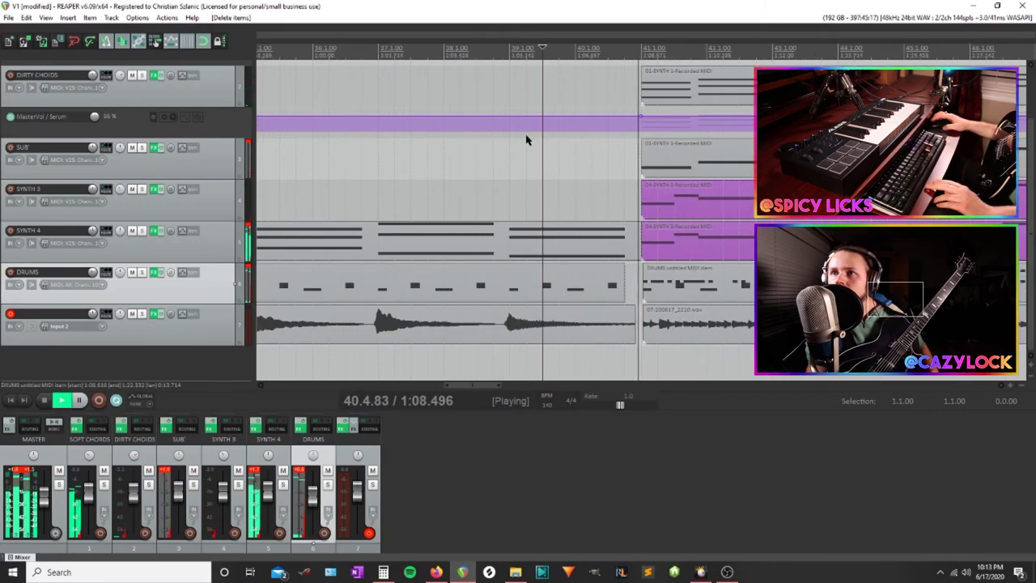
pyautogui.scroll(-6, 578, 132)
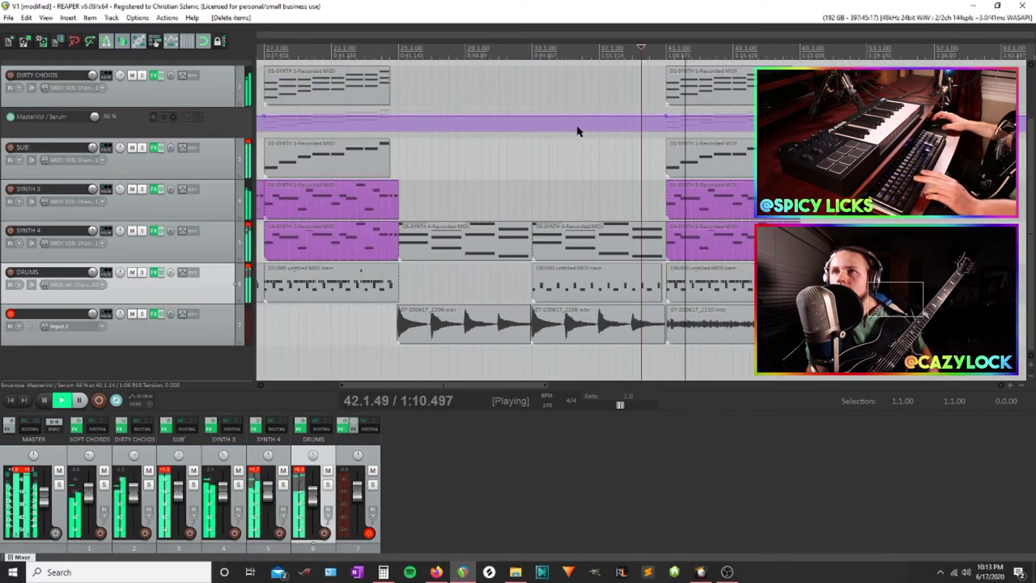
# Realign the Synth 4 and drums items with the start of bar 41, replaying the transition to check
pyautogui.press('space')
pyautogui.scroll(6, 685, 70)
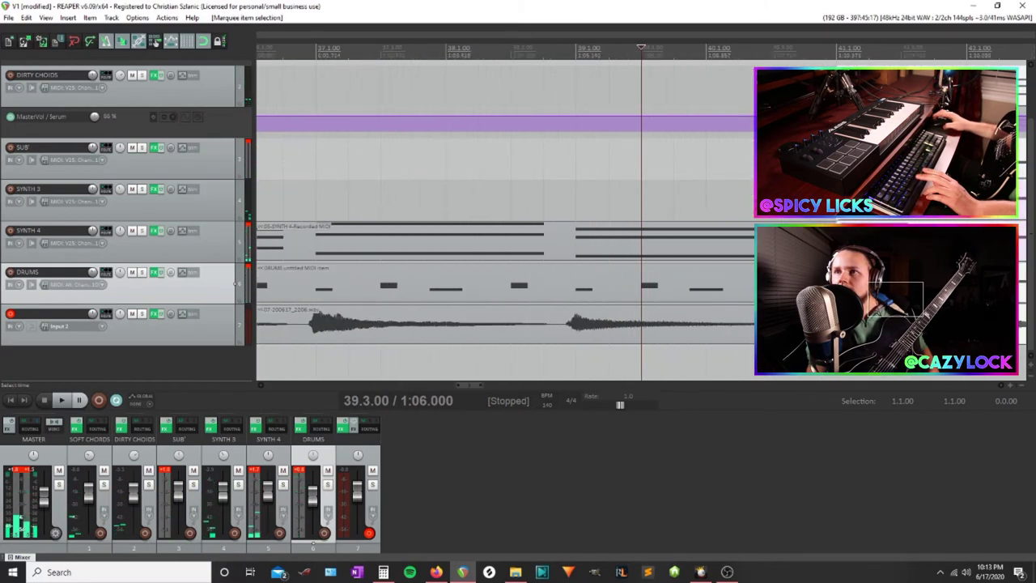
pyautogui.click(235, 242)
pyautogui.press('space')
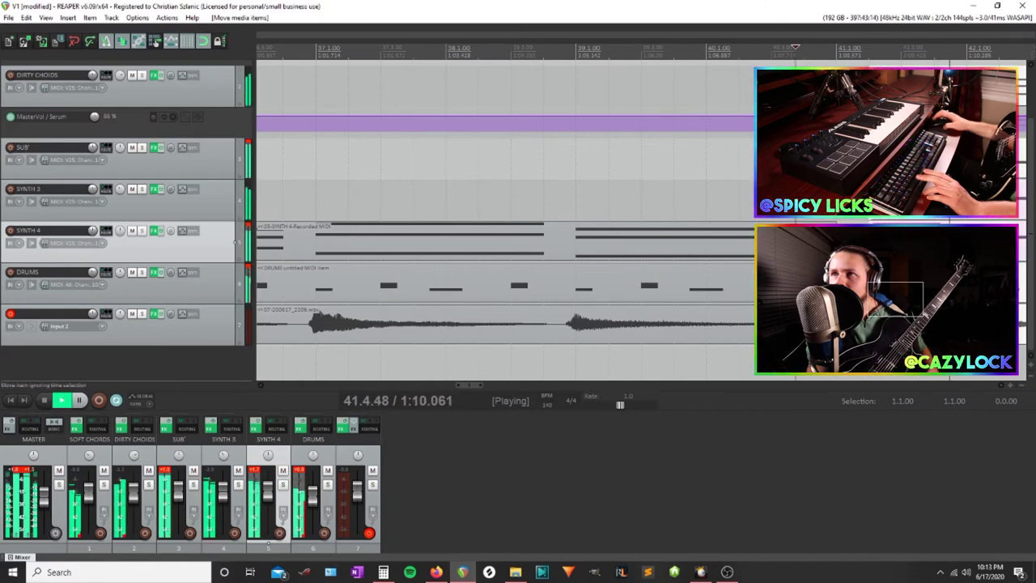
pyautogui.press('space')
pyautogui.click(235, 284)
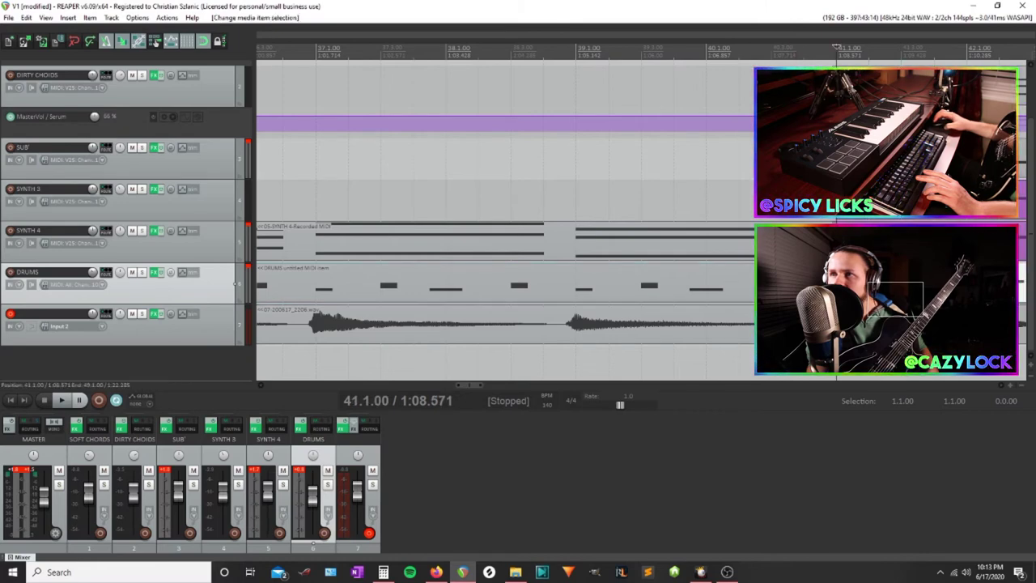
pyautogui.moveTo(931, 284); pyautogui.dragTo(907, 284)
# Nudge the guitar recording at bar 41 about 0.05 seconds earlier and replay from bar 40
pyautogui.click(234, 324)
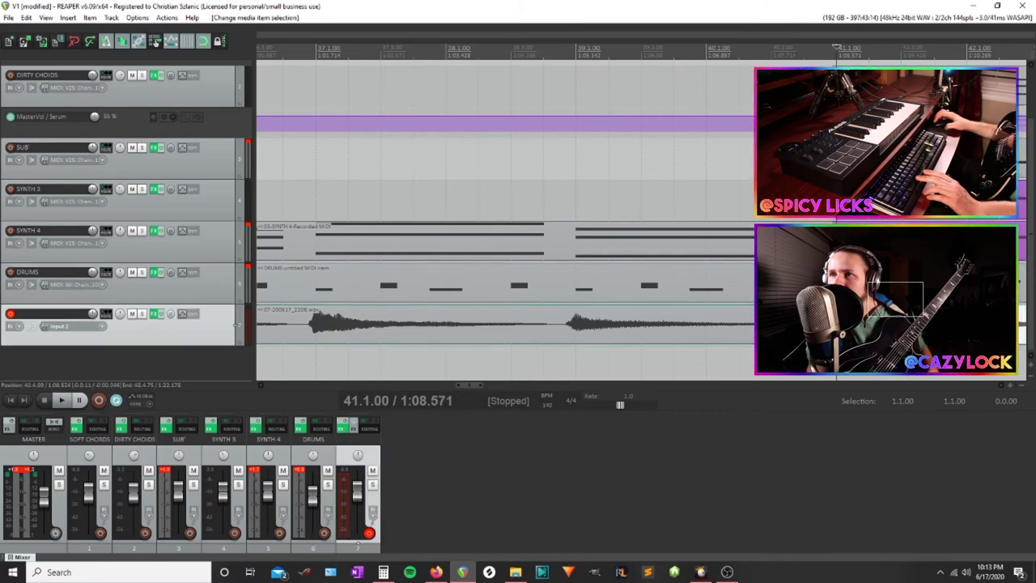
pyautogui.moveTo(903, 324); pyautogui.dragTo(891, 324)
pyautogui.press('space')
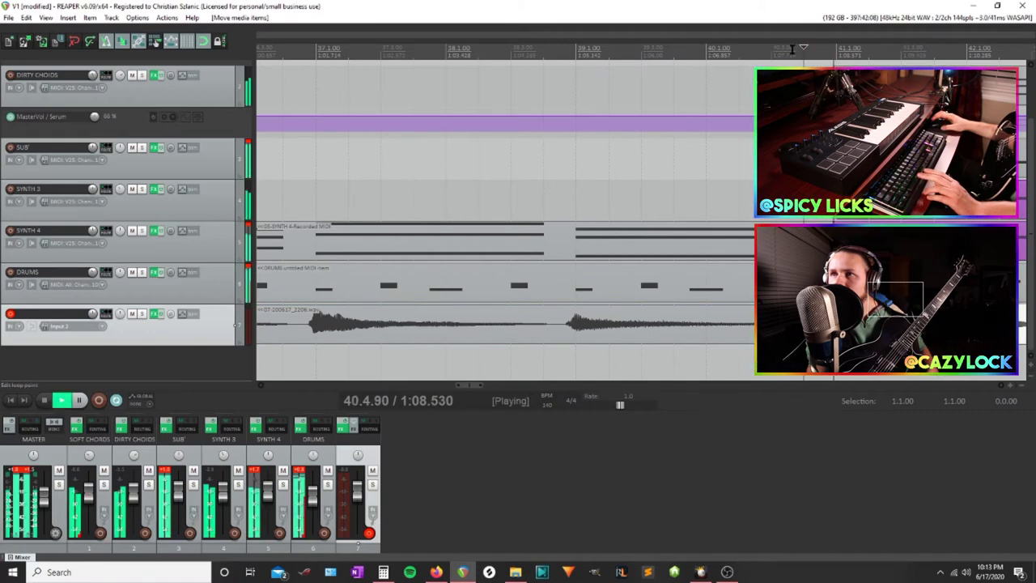
pyautogui.click(711, 45)
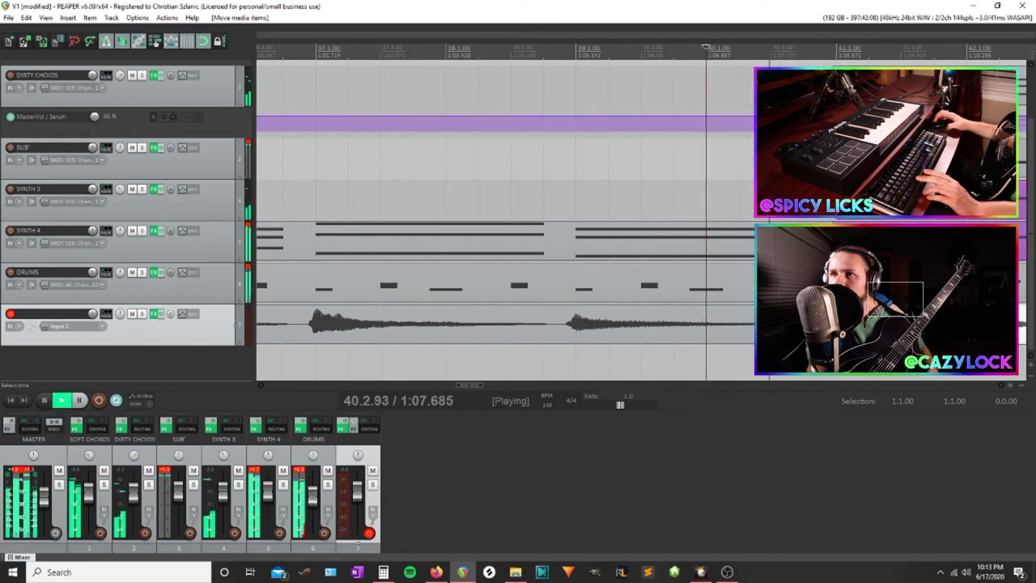
# Resize the start of the second guitar recording to bar 41 and replay the transition
pyautogui.moveTo(891, 326); pyautogui.dragTo(880, 326)
pyautogui.press('space')
pyautogui.press('space')
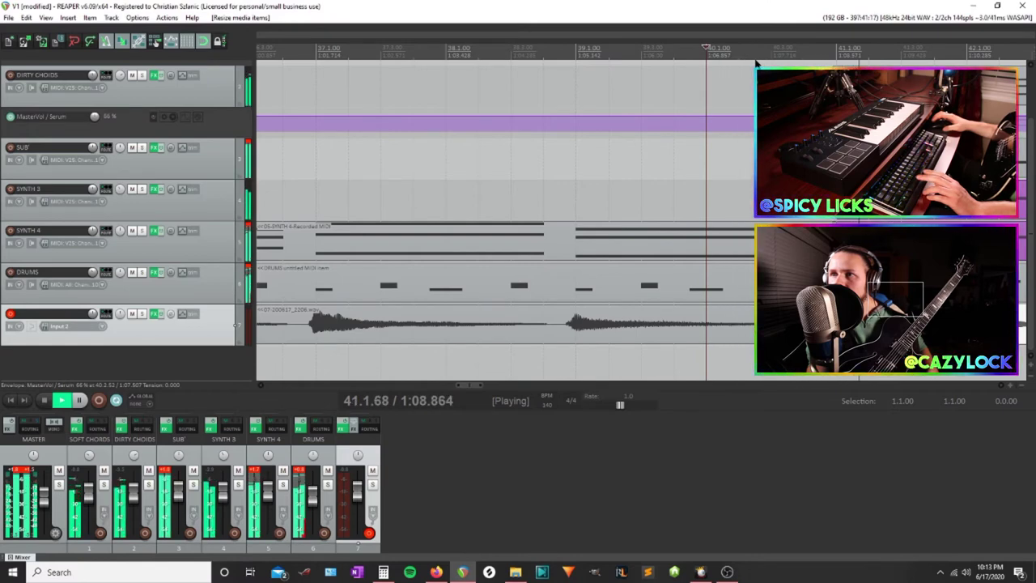
pyautogui.scroll(-5, 632, 48)
pyautogui.click(632, 48)
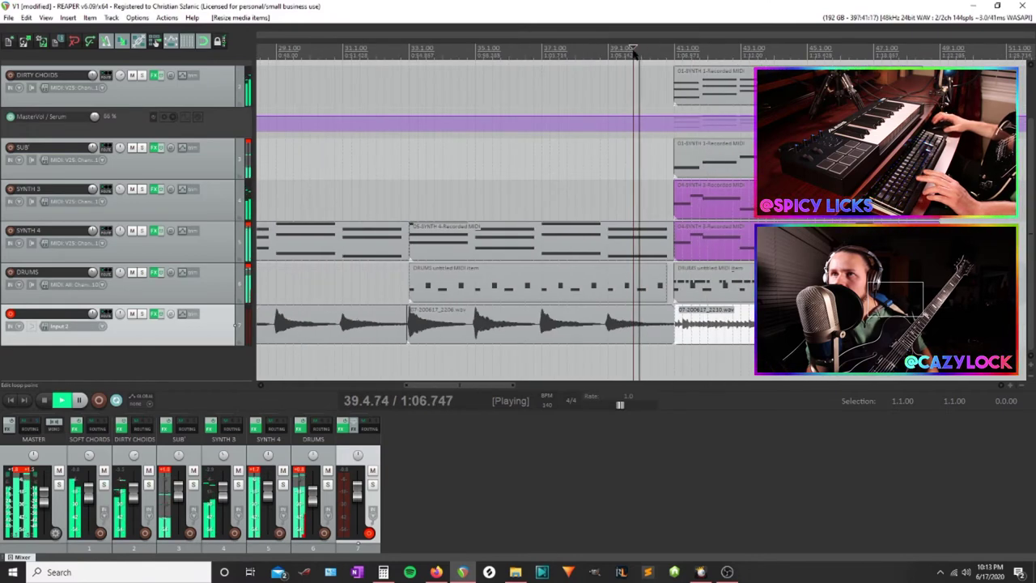
pyautogui.press('space')
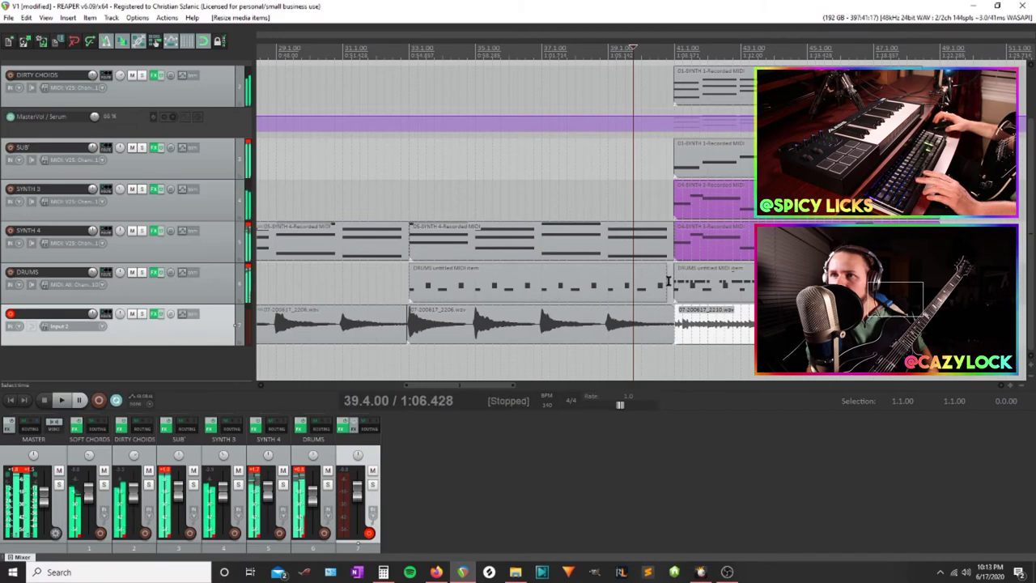
# Extend the drums item that starts at bar 33 to reach bar 41, and open its notes for editing at bar 40
pyautogui.moveTo(667, 279); pyautogui.dragTo(672, 279)
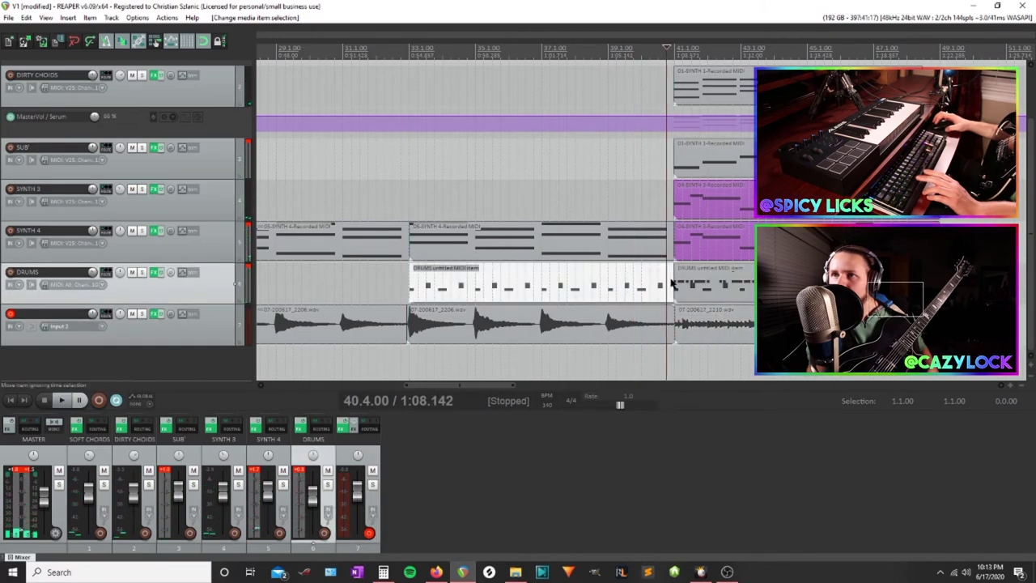
pyautogui.doubleClick(667, 283)
pyautogui.scroll(8, 693, 314)
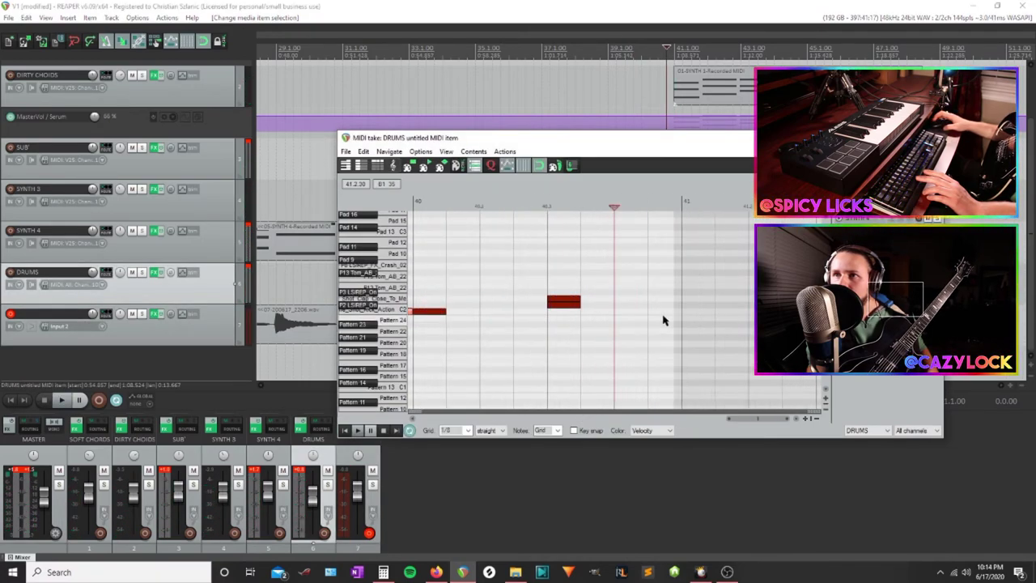
# Audition the tom and neighbouring drum sounds for a fill at the end of bar 40
pyautogui.click(386, 280)
pyautogui.click(384, 292)
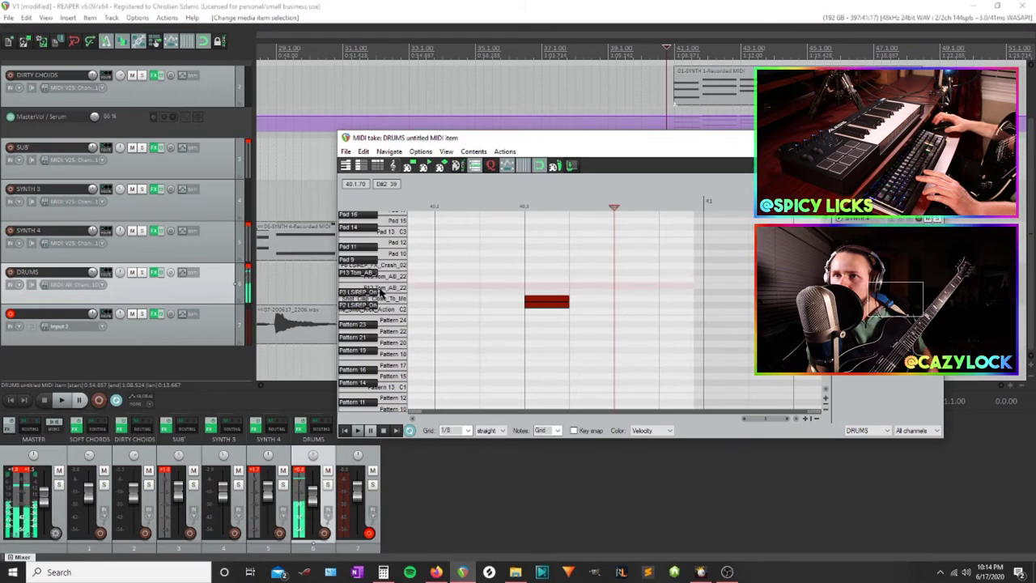
pyautogui.click(383, 280)
pyautogui.click(373, 274)
pyautogui.scroll(3, 574, 294)
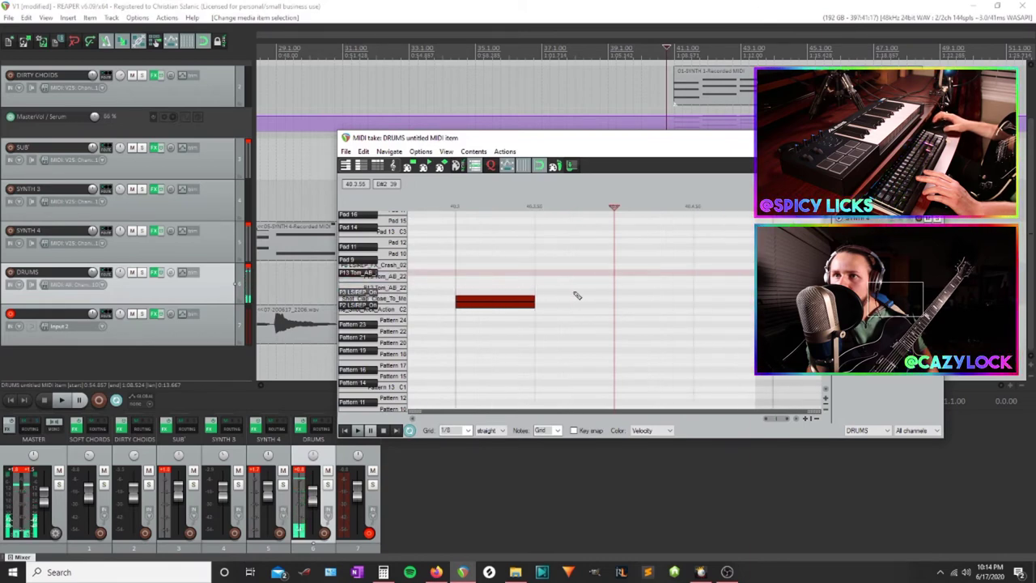
# Try a fill of three rising eighth-note tom hits after the drum hit at 40.3, and play it from 40.3
pyautogui.moveTo(571, 275)
pyautogui.mouseDown()
pyautogui.moveTo(587, 287)
pyautogui.moveTo(570, 273)
pyautogui.moveTo(567, 287)
pyautogui.mouseUp()
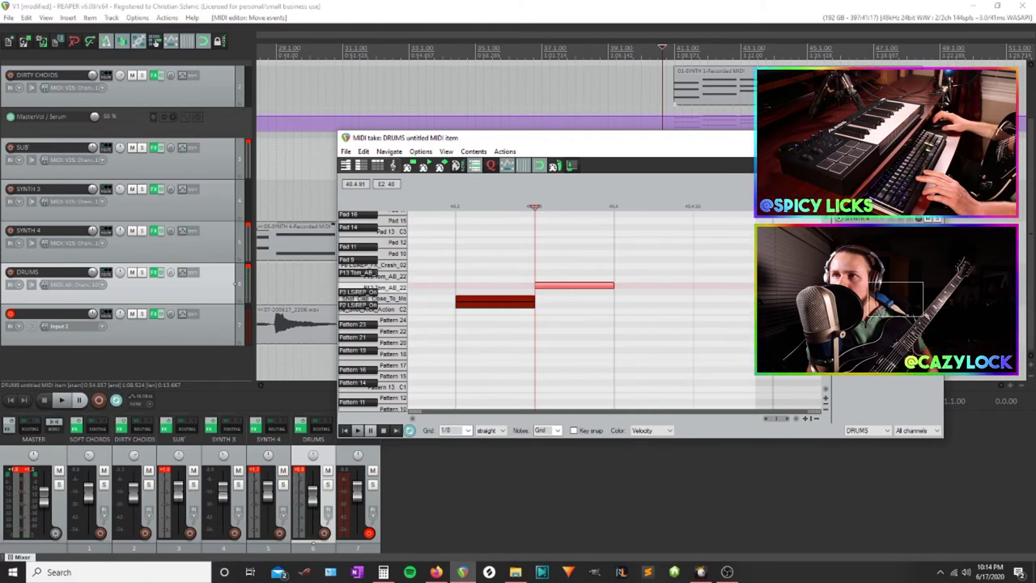
pyautogui.moveTo(759, 286)
pyautogui.mouseDown()
pyautogui.moveTo(720, 288)
pyautogui.moveTo(773, 287)
pyautogui.mouseUp()
pyautogui.click(648, 280)
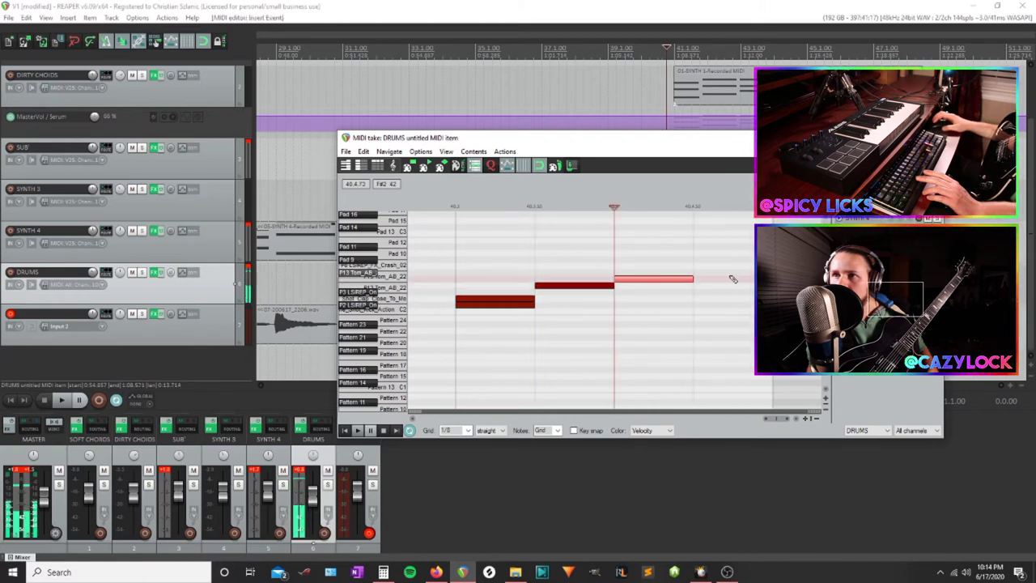
pyautogui.click(729, 273)
pyautogui.click(456, 203)
pyautogui.press('space')
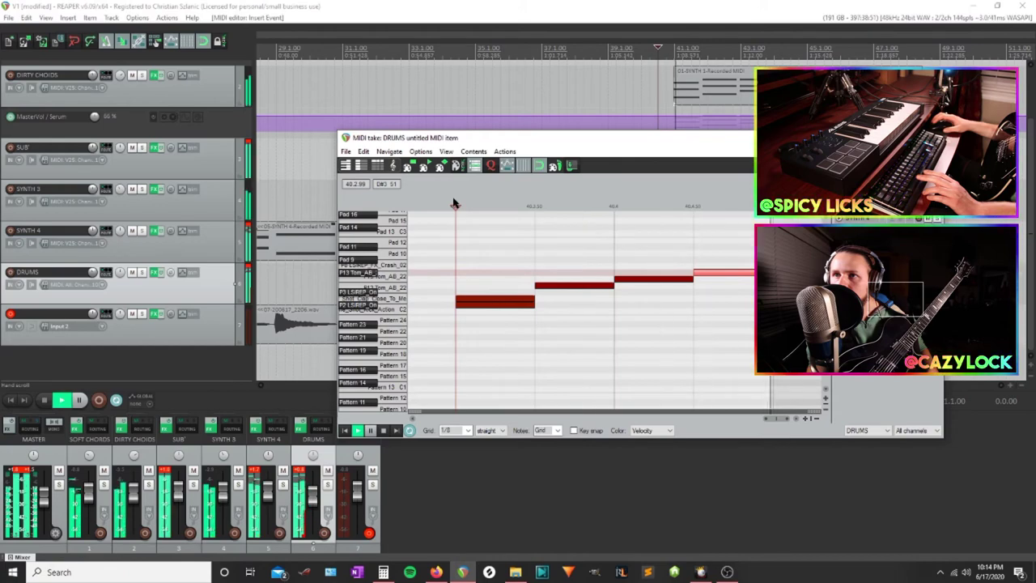
pyautogui.scroll(-3, 519, 255)
pyautogui.press('space')
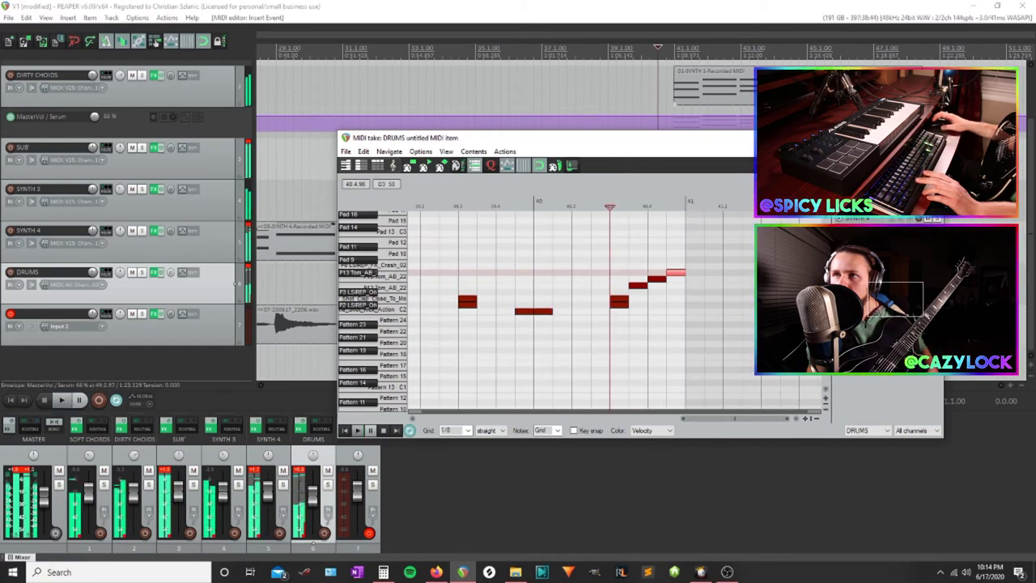
# Close the drum notes and trim the ends of the guitar recording and the Synth 4 item back to 40.3
pyautogui.press('Escape')
pyautogui.scroll(6, 749, 338)
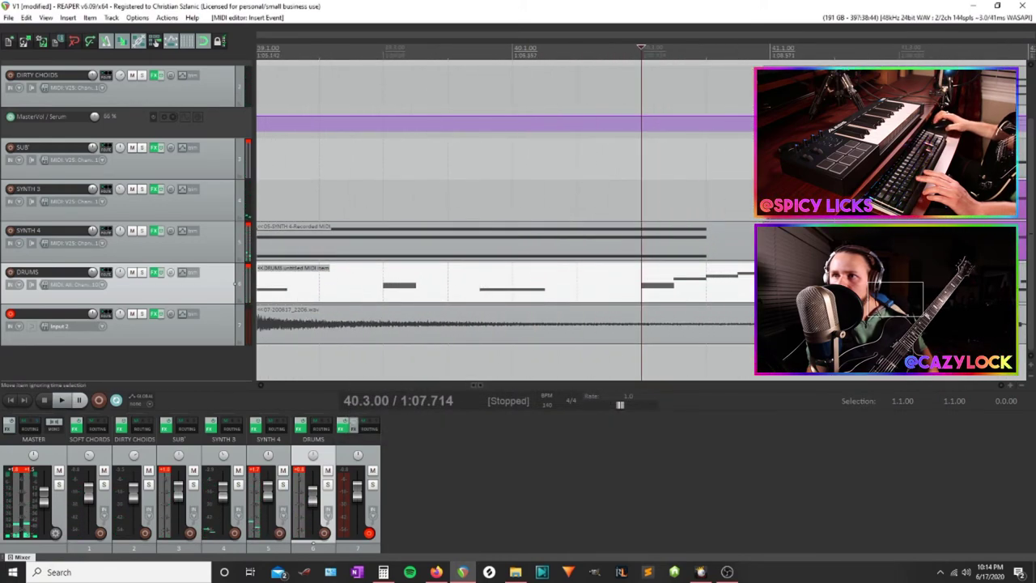
pyautogui.moveTo(769, 325); pyautogui.dragTo(640, 325)
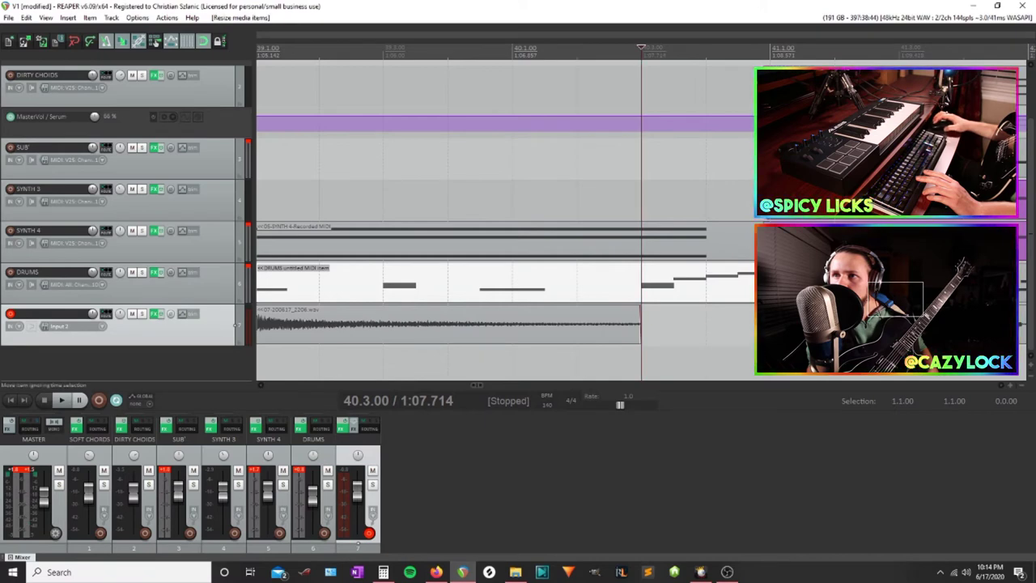
pyautogui.moveTo(767, 242); pyautogui.dragTo(646, 244)
pyautogui.scroll(-3, 723, 241)
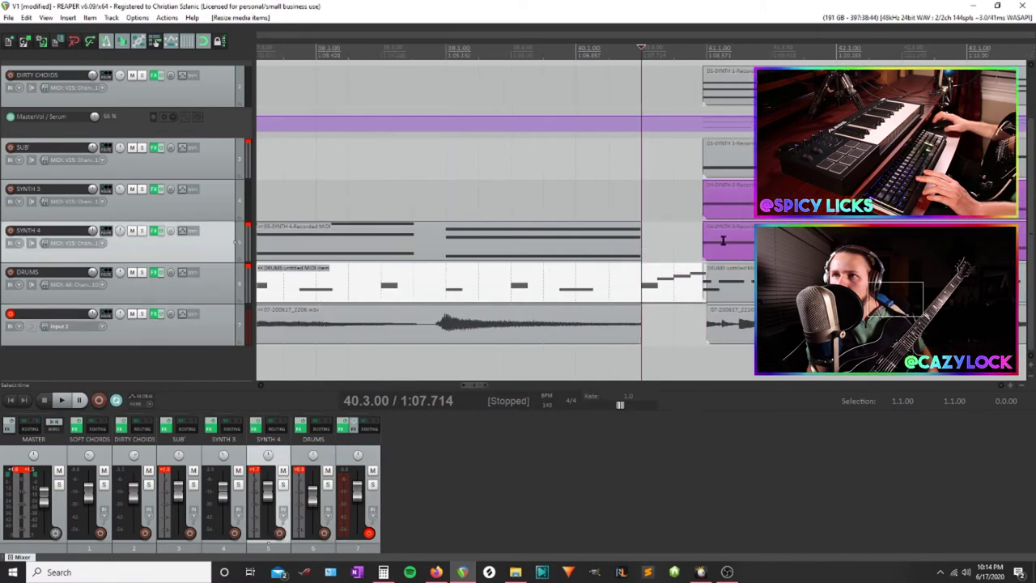
# Snap the Synth 3, Synth 4, Sub, Dirty Chords and Drums items exactly to the start of bar 41, replaying from 40.3
pyautogui.moveTo(731, 210); pyautogui.dragTo(744, 232)
pyautogui.moveTo(723, 158); pyautogui.dragTo(731, 155)
pyautogui.moveTo(738, 91); pyautogui.dragTo(744, 89)
pyautogui.scroll(4, 630, 180)
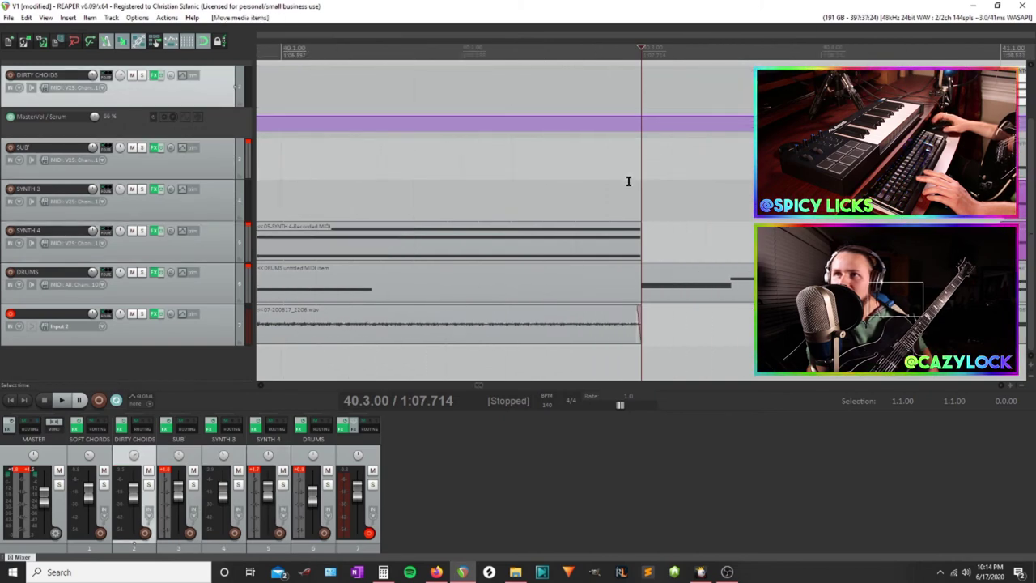
pyautogui.scroll(-4, 583, 183)
pyautogui.press('space')
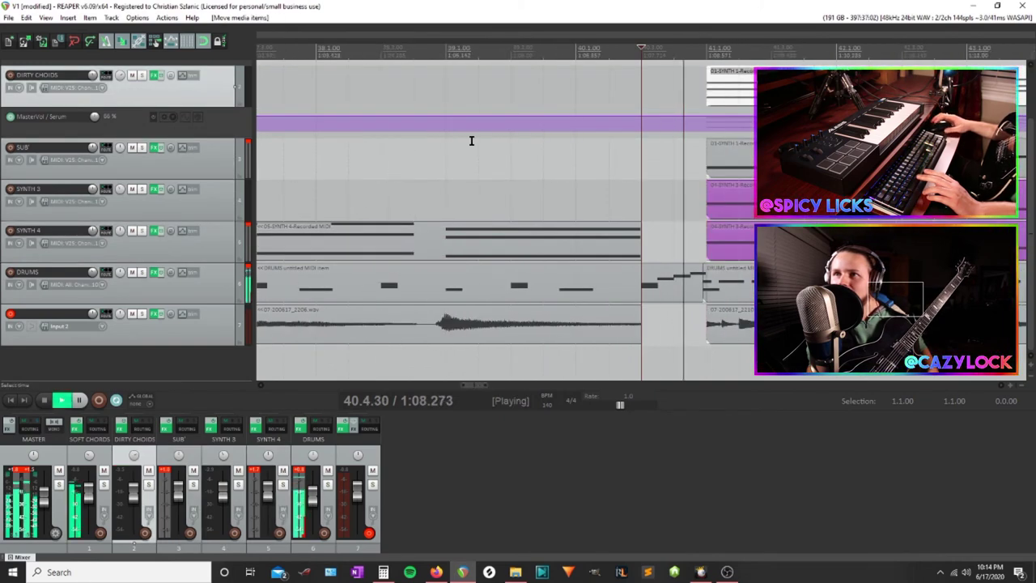
pyautogui.press('space')
pyautogui.click(724, 280)
pyautogui.press('space')
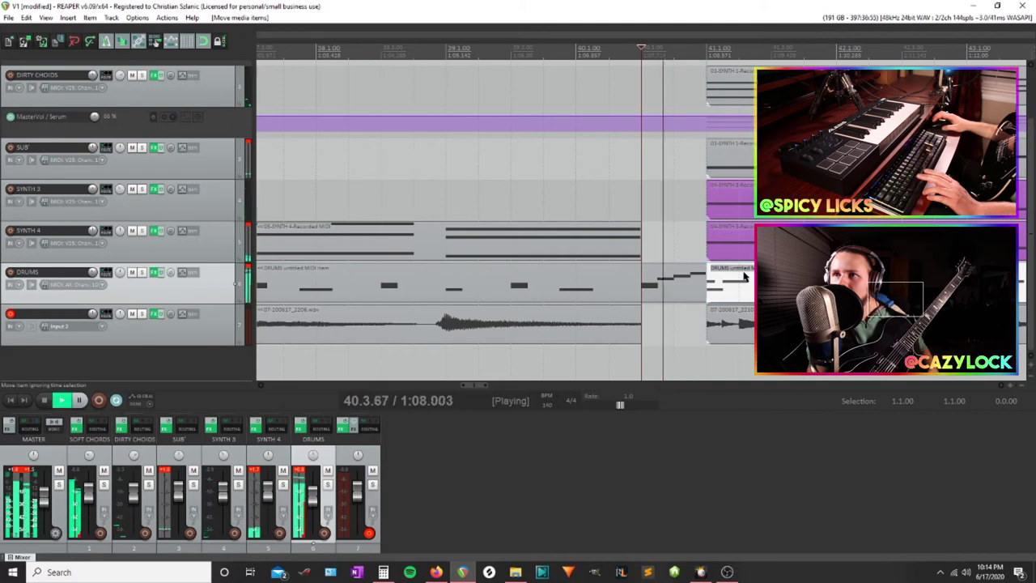
# Trim the end of the Soft Chords item before bar 41 back to 40.3 while playing the lead-in from bar 36
pyautogui.scroll(-4, 567, 340)
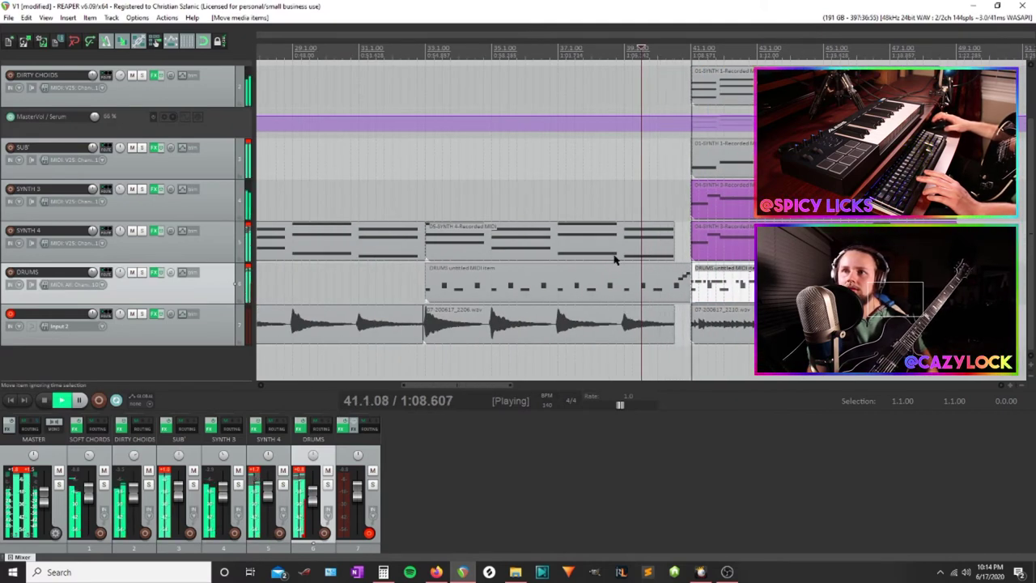
pyautogui.click(540, 97)
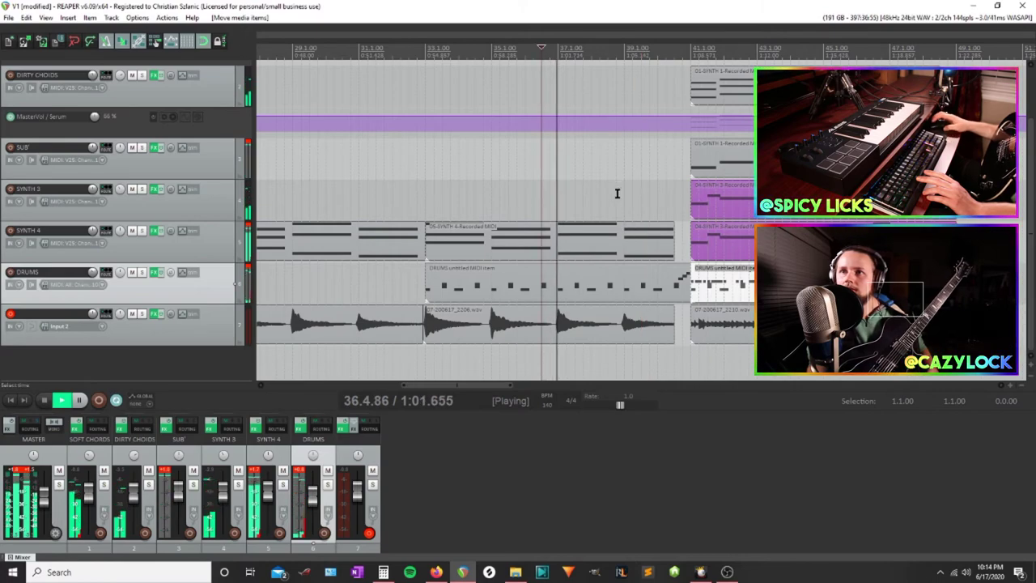
pyautogui.scroll(-3, 618, 194)
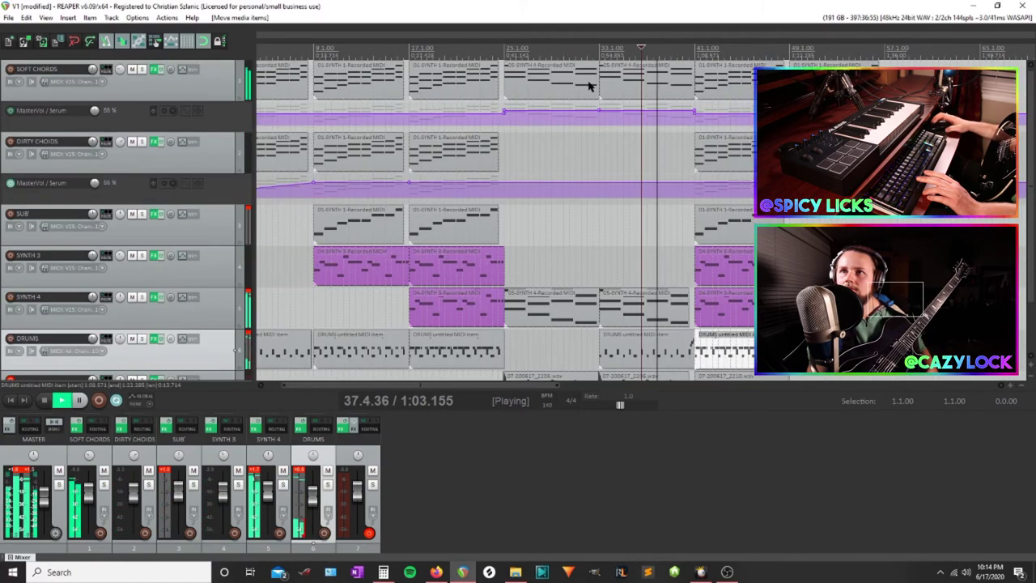
pyautogui.click(686, 91)
pyautogui.moveTo(685, 93); pyautogui.dragTo(685, 93)
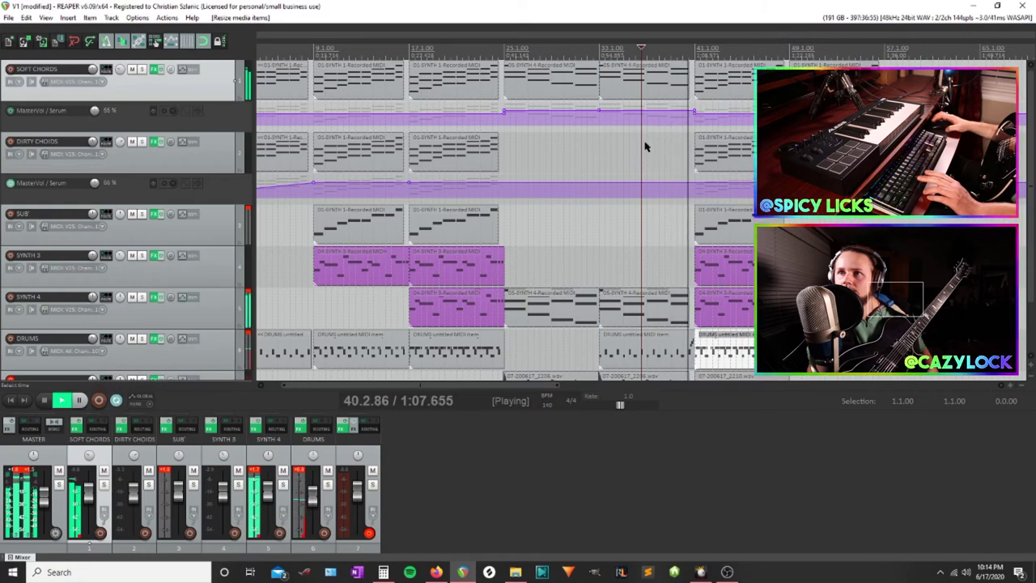
# Inspect the drum fill's notes before bar 41 and replay the transition from 40.3
pyautogui.doubleClick(686, 346)
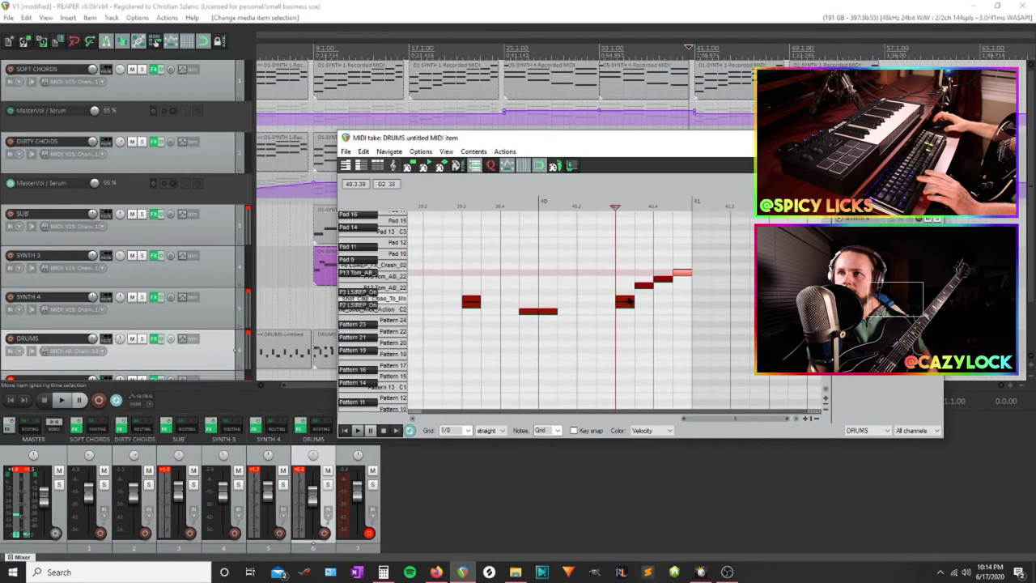
pyautogui.click(930, 137)
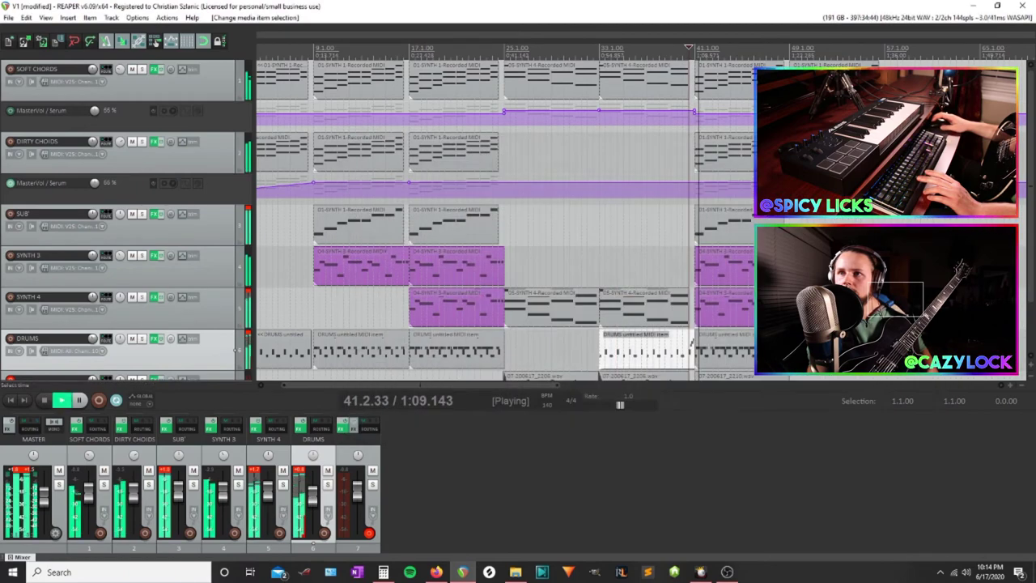
pyautogui.press('space')
# Move the last Soft Chords item to about bar 60 and shift all items starting at bar 41 one beat later, to 41.2
pyautogui.scroll(-3, 641, 218)
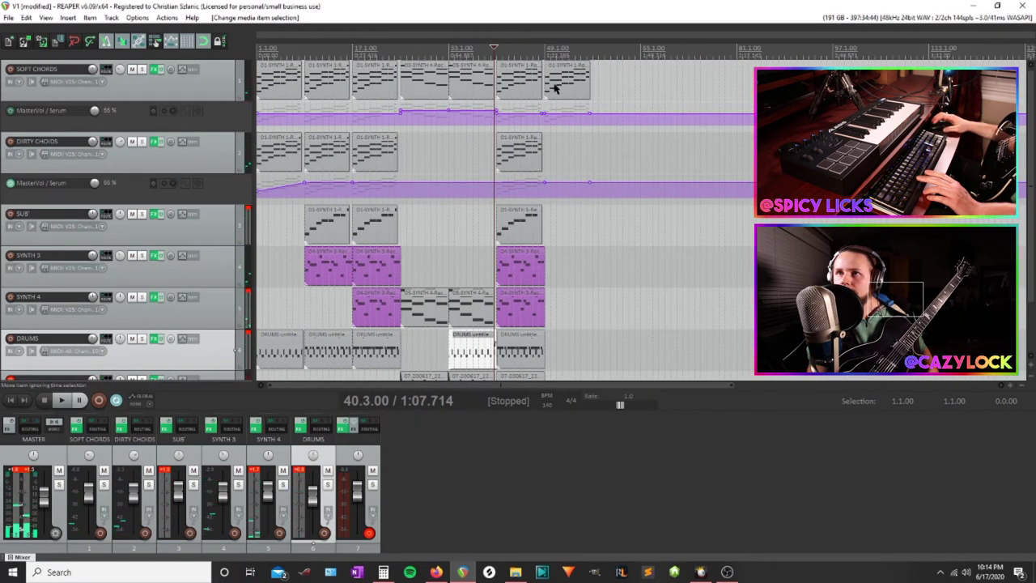
pyautogui.moveTo(555, 88); pyautogui.dragTo(620, 86)
pyautogui.scroll(-2, 413, 273)
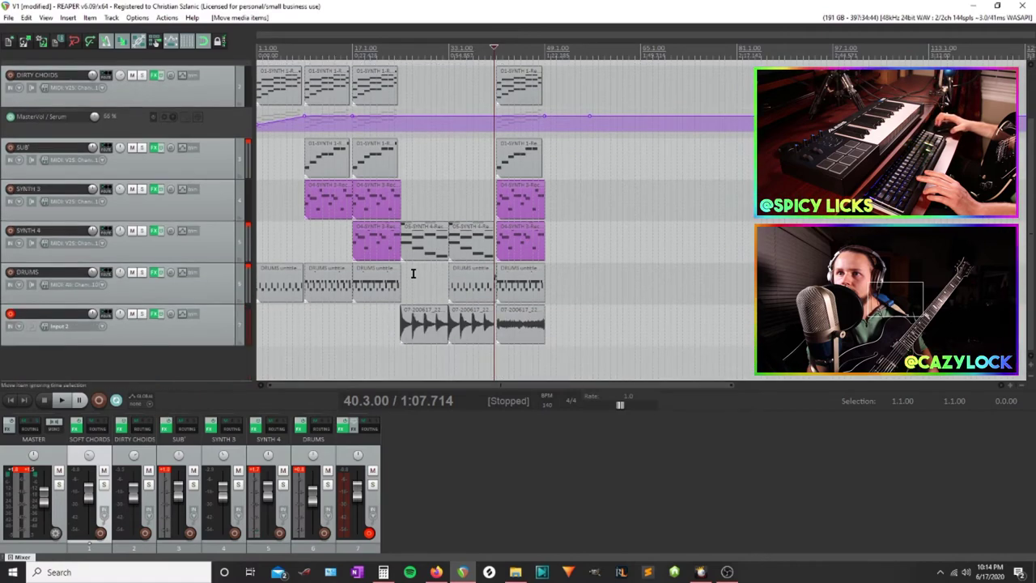
pyautogui.moveTo(528, 273); pyautogui.dragTo(511, 41)
pyautogui.scroll(9, 514, 103)
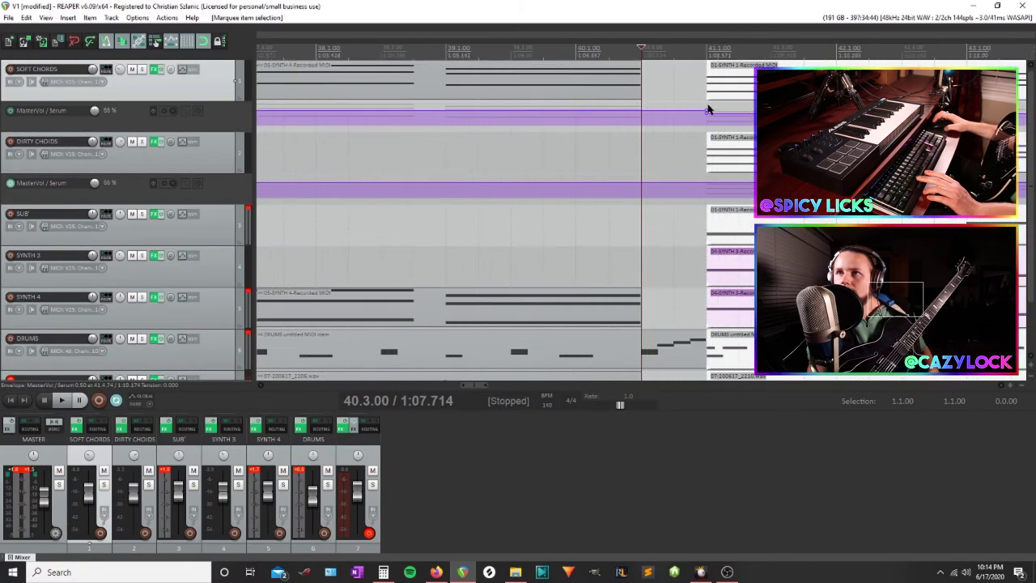
pyautogui.moveTo(749, 89); pyautogui.dragTo(781, 90)
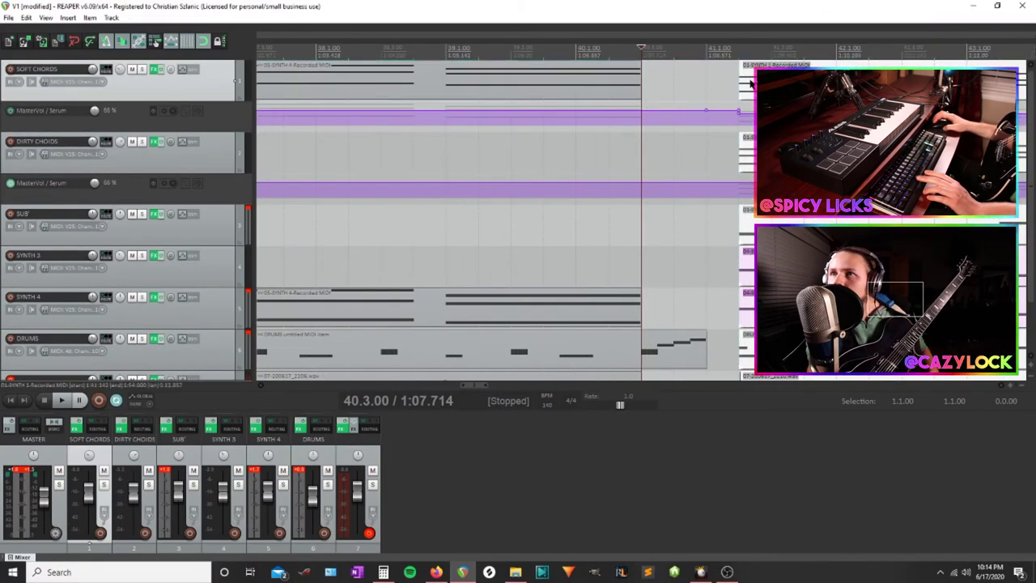
# Shorten the drums item that starts at bar 33 to end just after the 40.3 hit, cutting off the tom fill
pyautogui.click(669, 336)
pyautogui.click(646, 344)
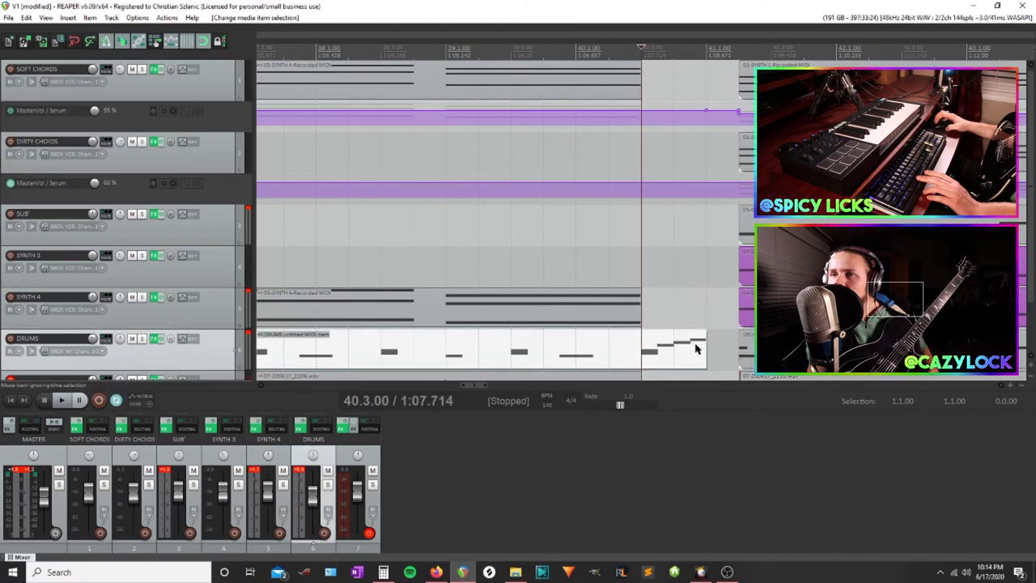
pyautogui.moveTo(698, 347); pyautogui.dragTo(666, 347)
pyautogui.doubleClick(666, 348)
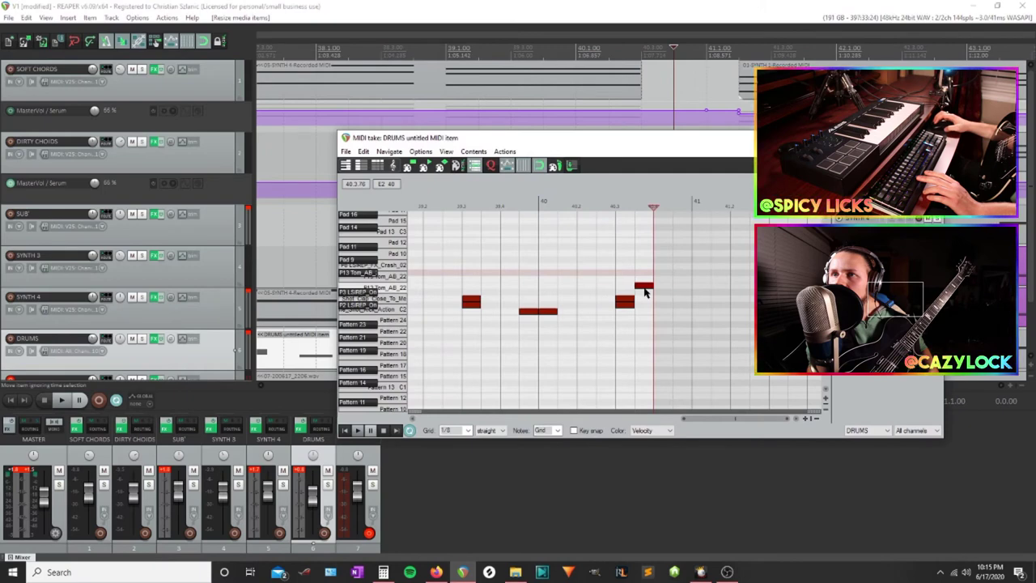
pyautogui.moveTo(655, 295); pyautogui.dragTo(741, 300)
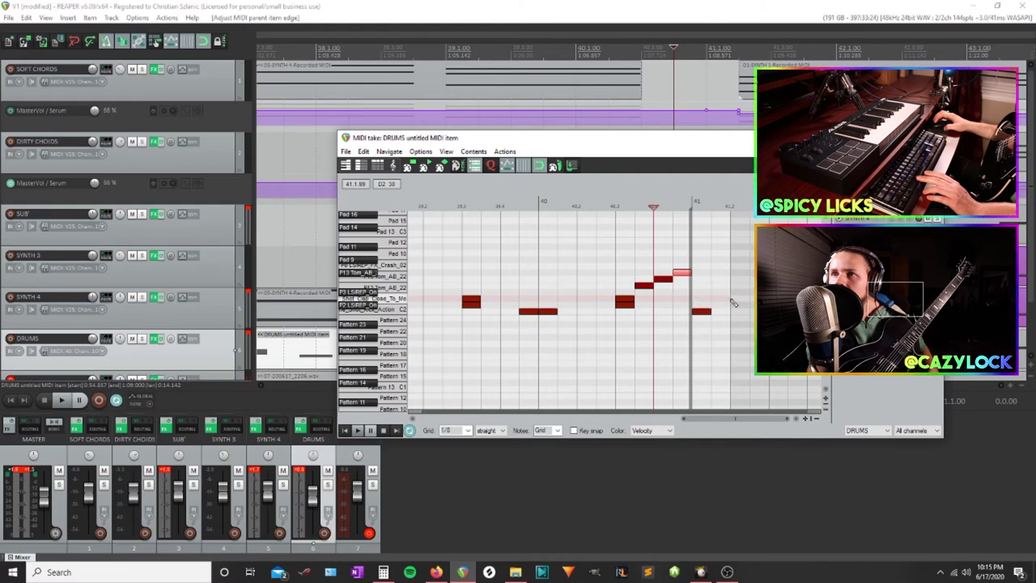
pyautogui.moveTo(730, 298); pyautogui.dragTo(635, 298)
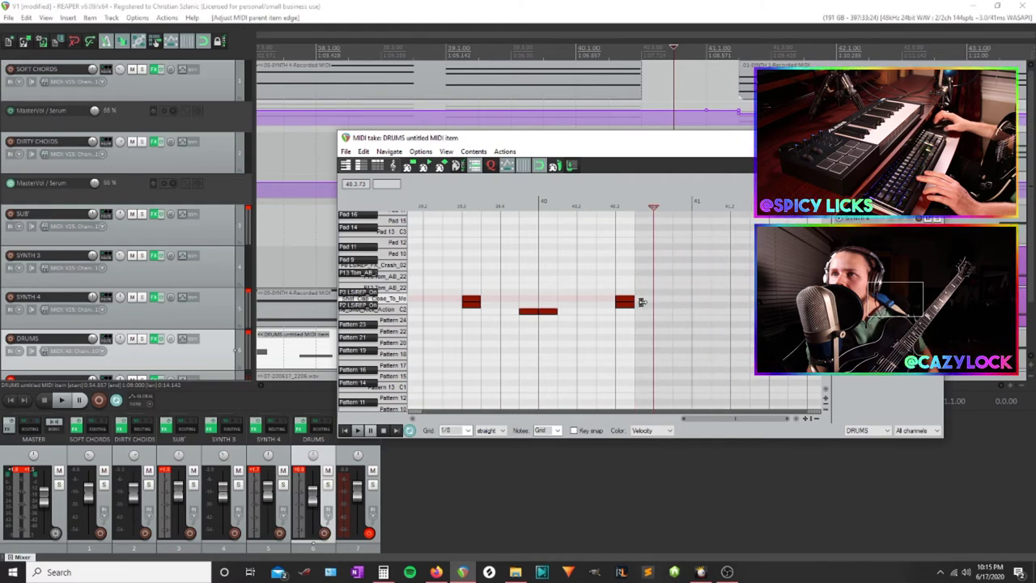
pyautogui.click(931, 138)
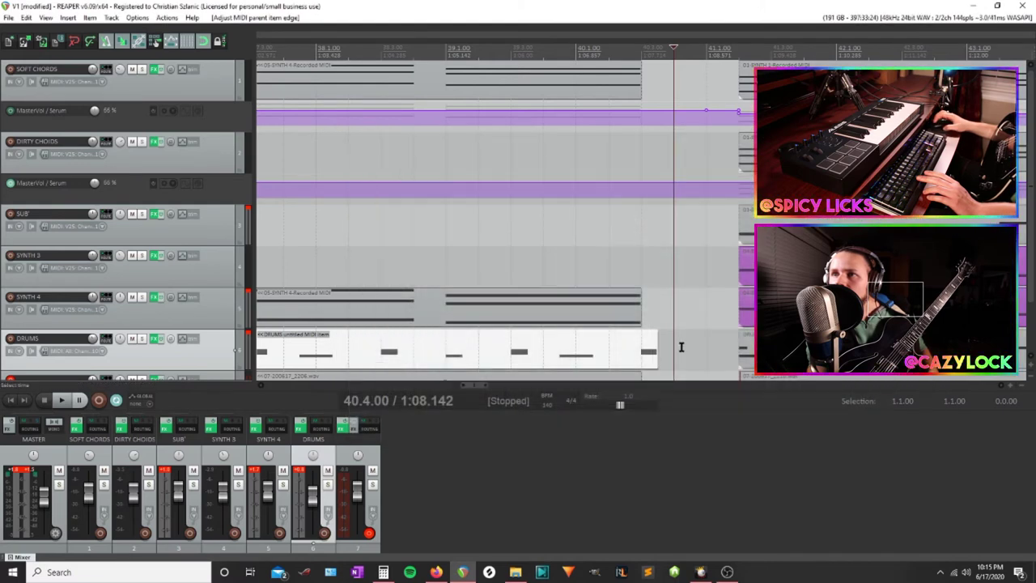
# Set a time selection from 40.4 to 41.1, turn off repeat and replay the transition from 40.2
pyautogui.moveTo(705, 346); pyautogui.dragTo(677, 349)
pyautogui.click(610, 48)
pyautogui.press('space')
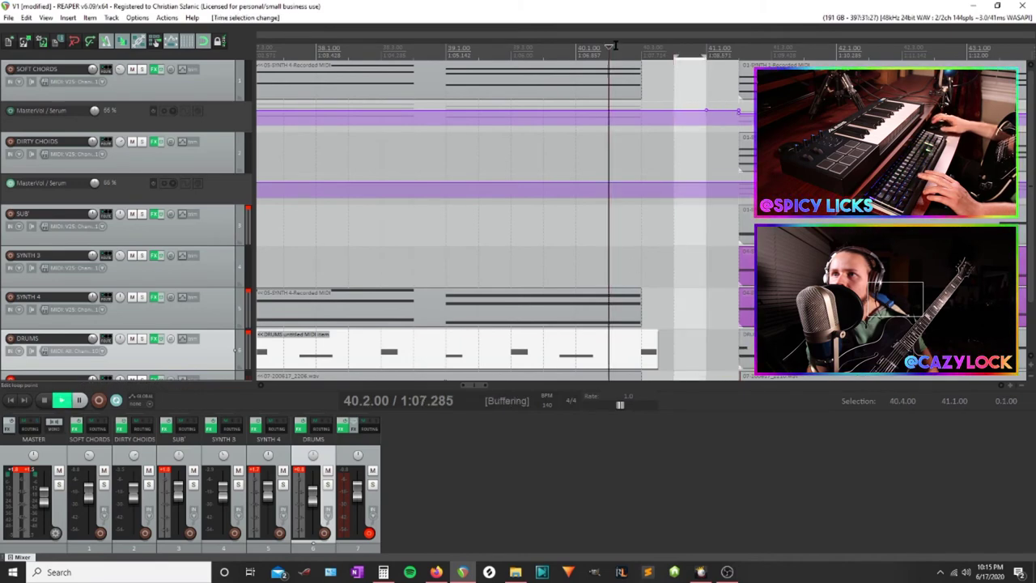
pyautogui.press('space')
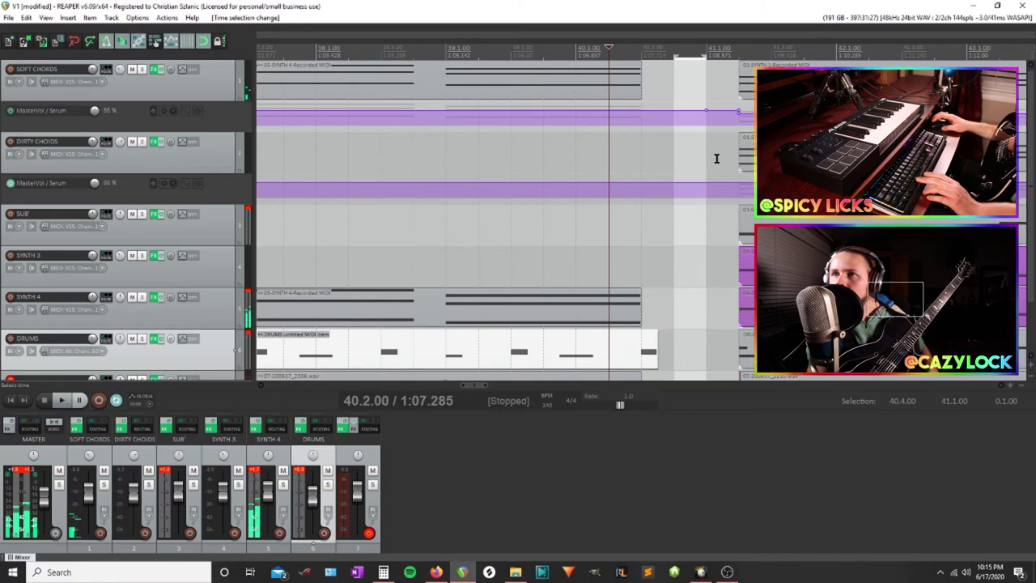
pyautogui.press('space')
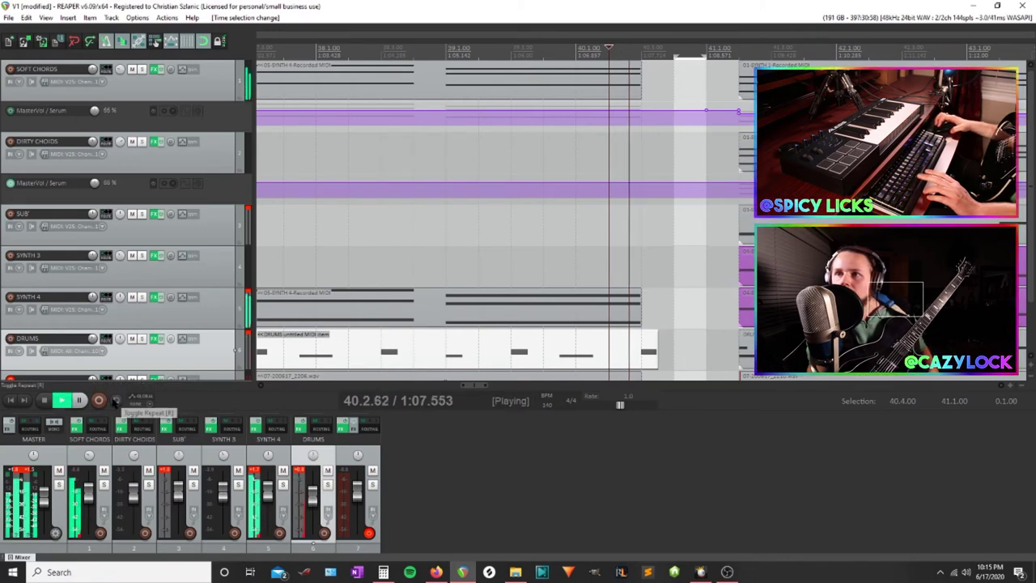
pyautogui.scroll(-4, 493, 274)
pyautogui.press('space')
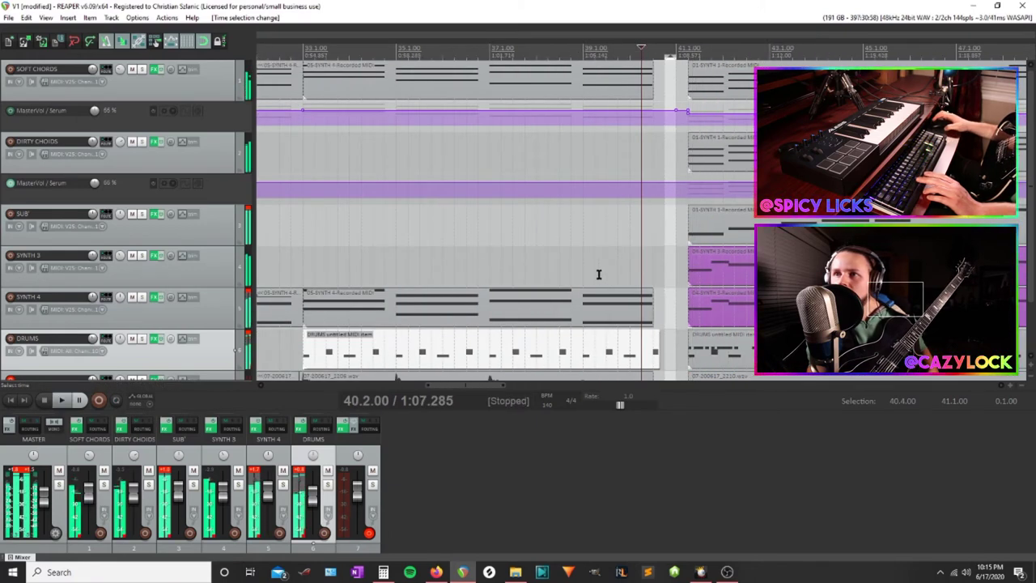
# Shift all items of the section starting at 41.2 one more beat later, to 41.3, and replay from 40.2
pyautogui.scroll(-5, 597, 273)
pyautogui.scroll(-2, 212, 293)
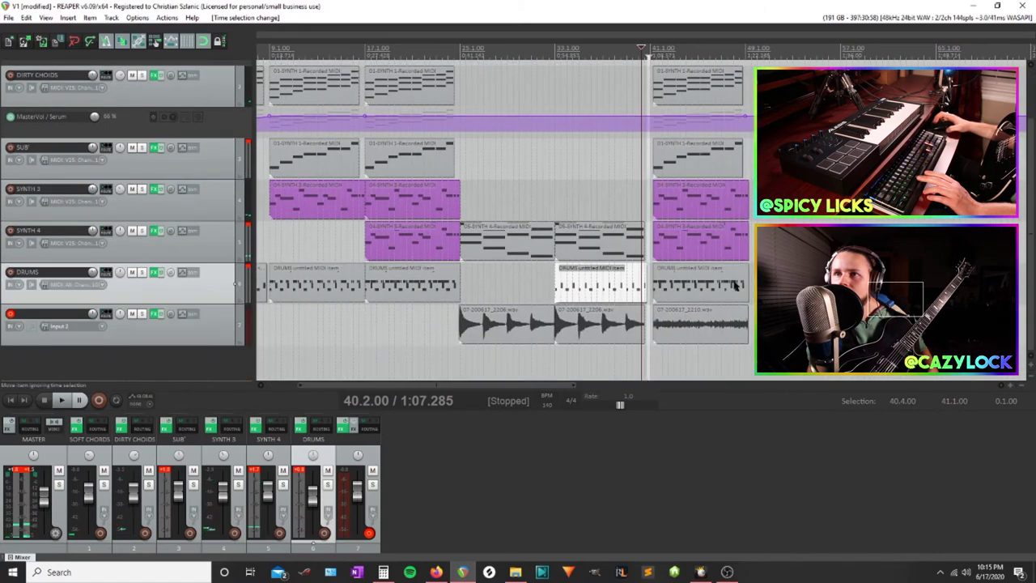
pyautogui.moveTo(712, 284); pyautogui.dragTo(694, 33)
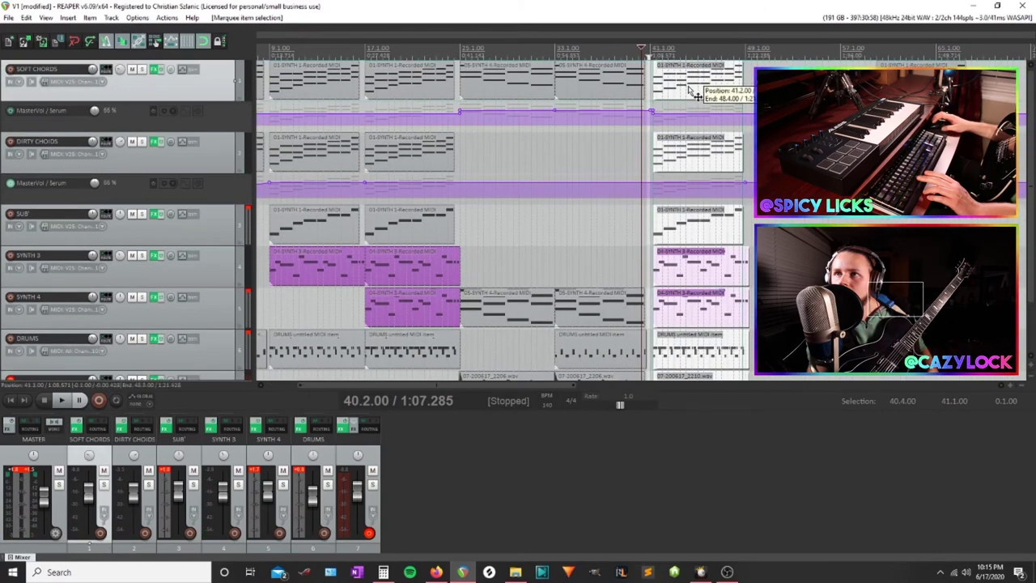
pyautogui.moveTo(696, 95); pyautogui.dragTo(688, 104)
pyautogui.scroll(8, 673, 176)
pyautogui.press('space')
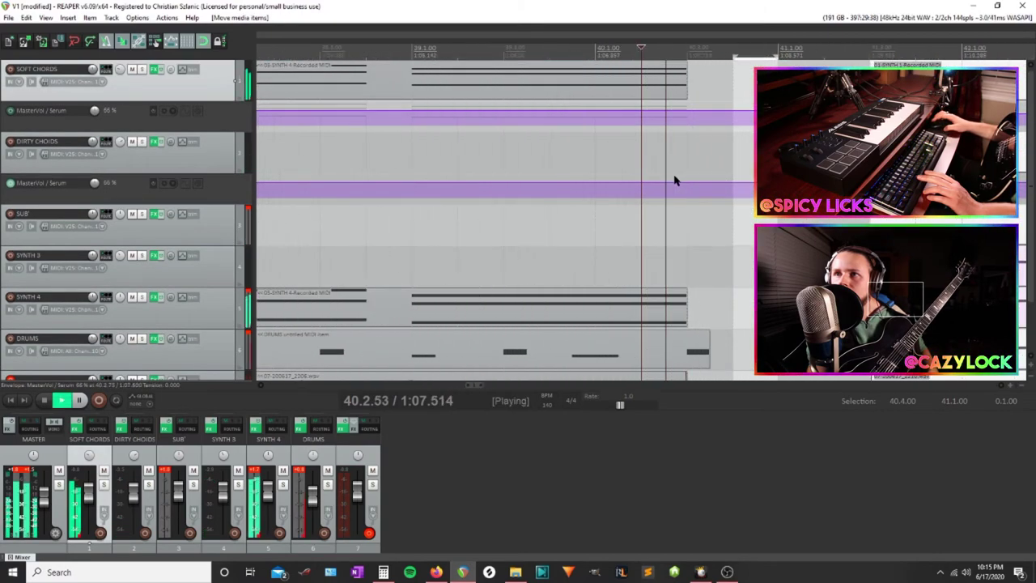
pyautogui.press('space')
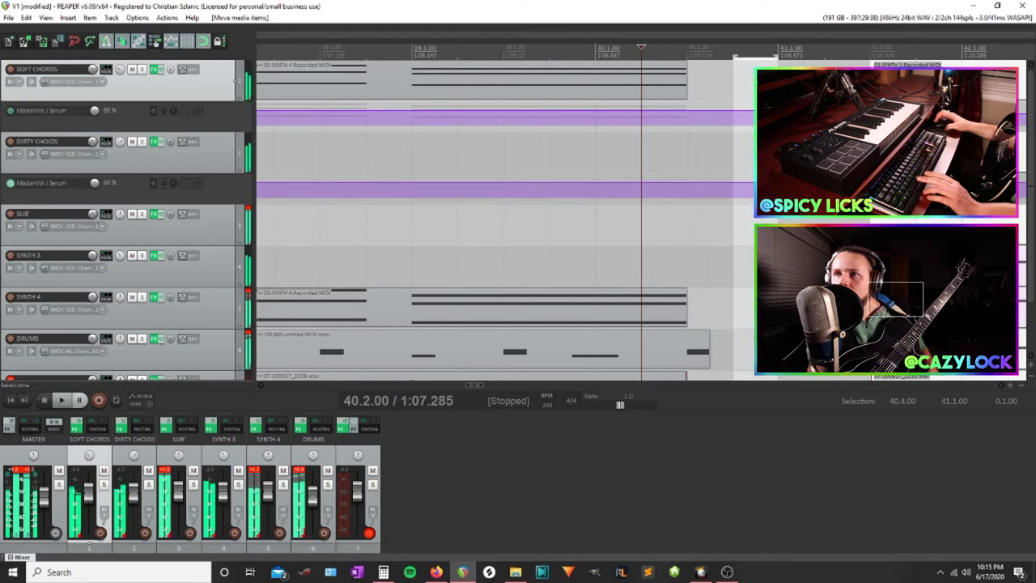
# Insert an empty MIDI item on the DRUMS track spanning the two beats from 41.1 to 41.3
pyautogui.click(779, 350)
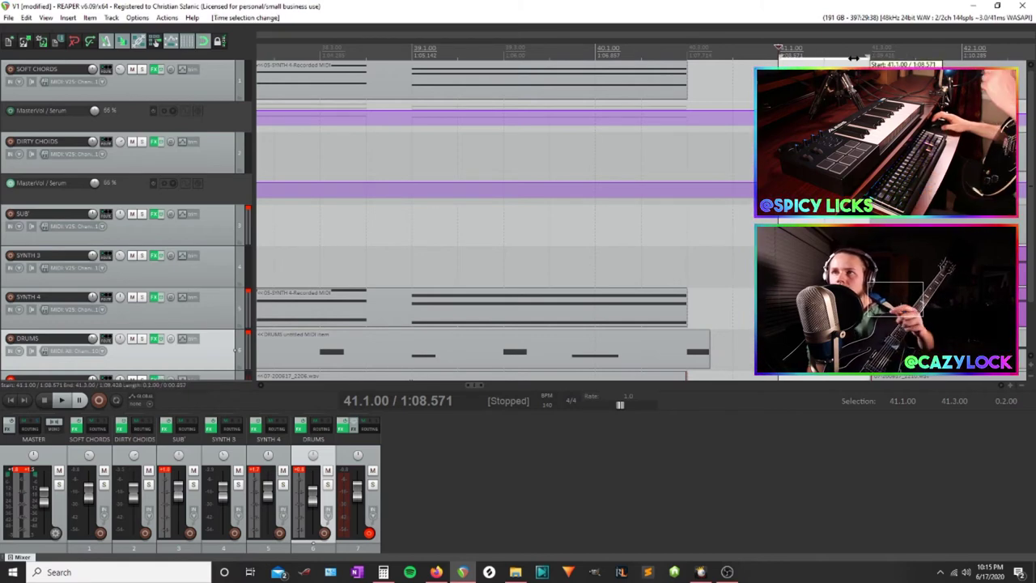
pyautogui.click(68, 17)
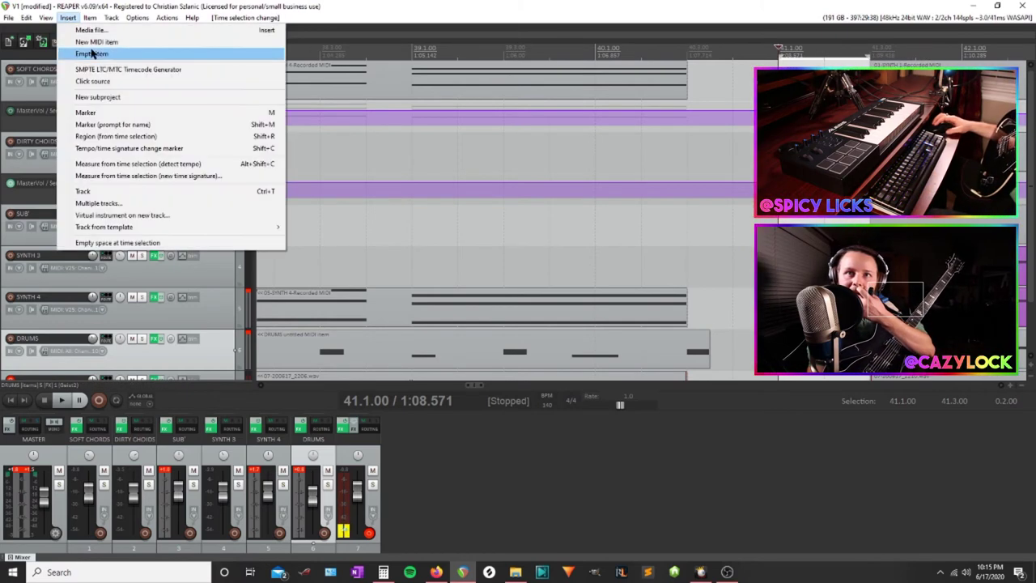
pyautogui.click(70, 39)
# Add three rising eighth-note tom hits, E2, F2 and F#2, to the new drums item, starting at 41.1
pyautogui.doubleClick(825, 350)
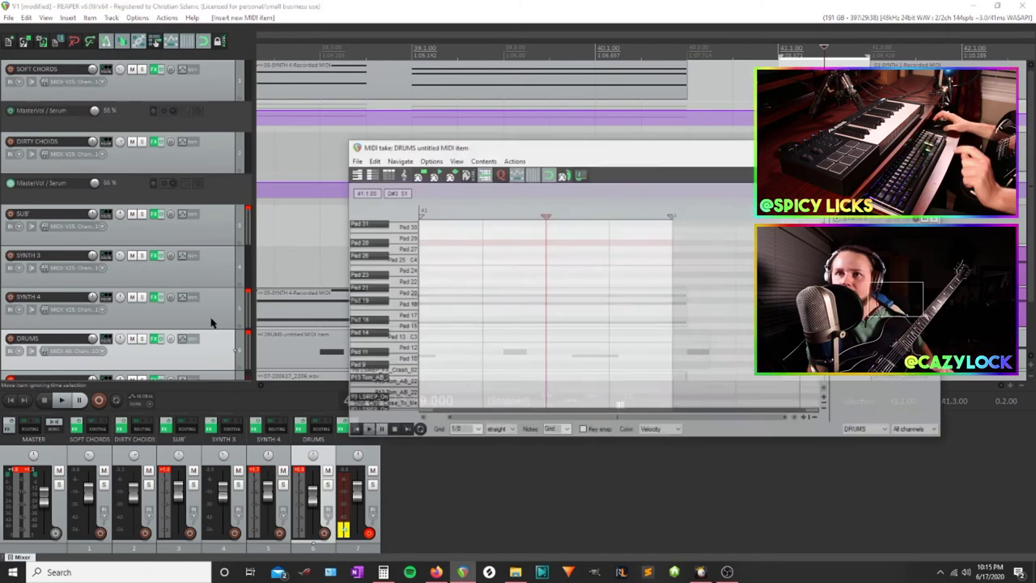
pyautogui.scroll(-2, 379, 323)
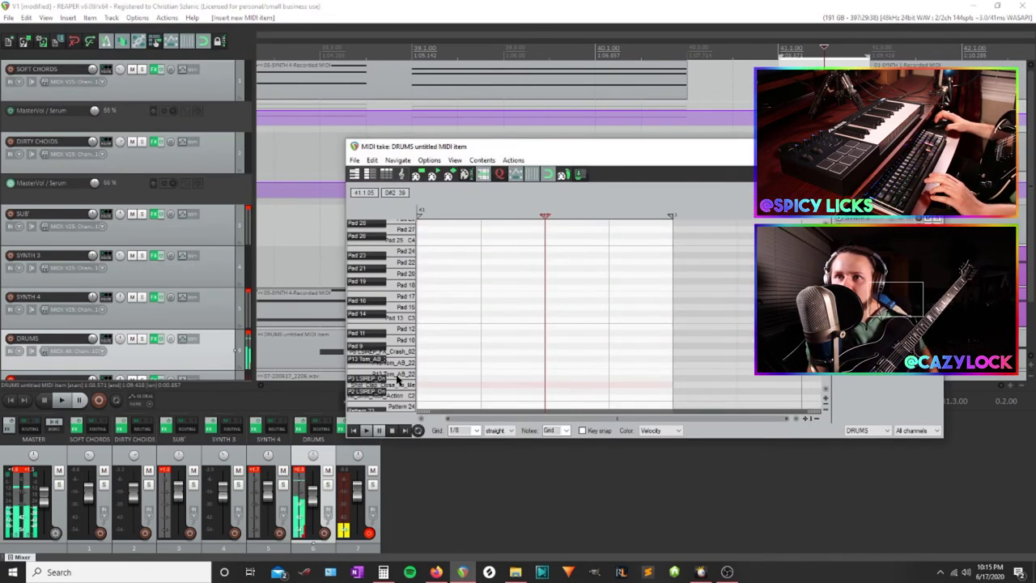
pyautogui.scroll(1, 467, 378)
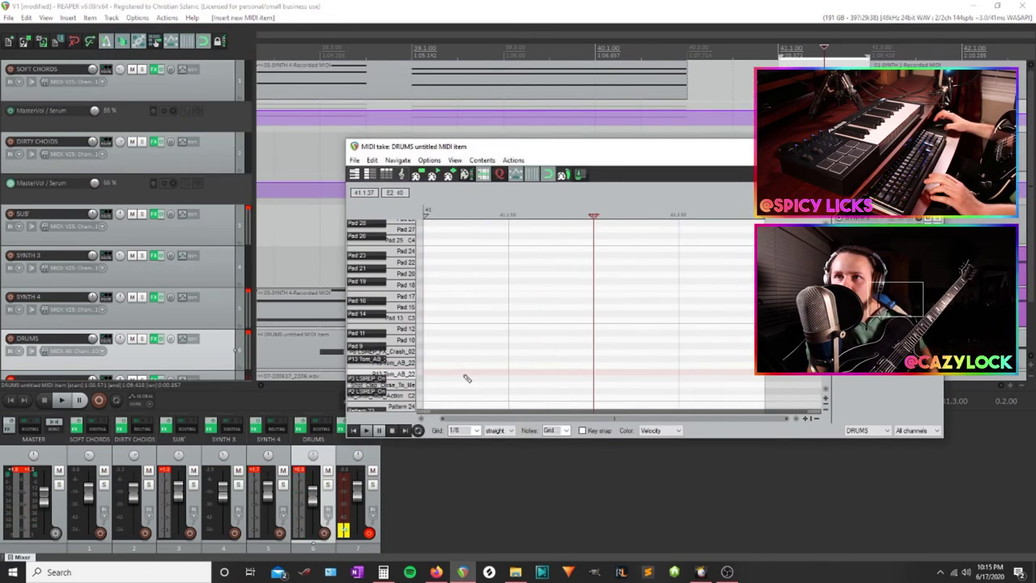
pyautogui.click(466, 372)
pyautogui.click(557, 371)
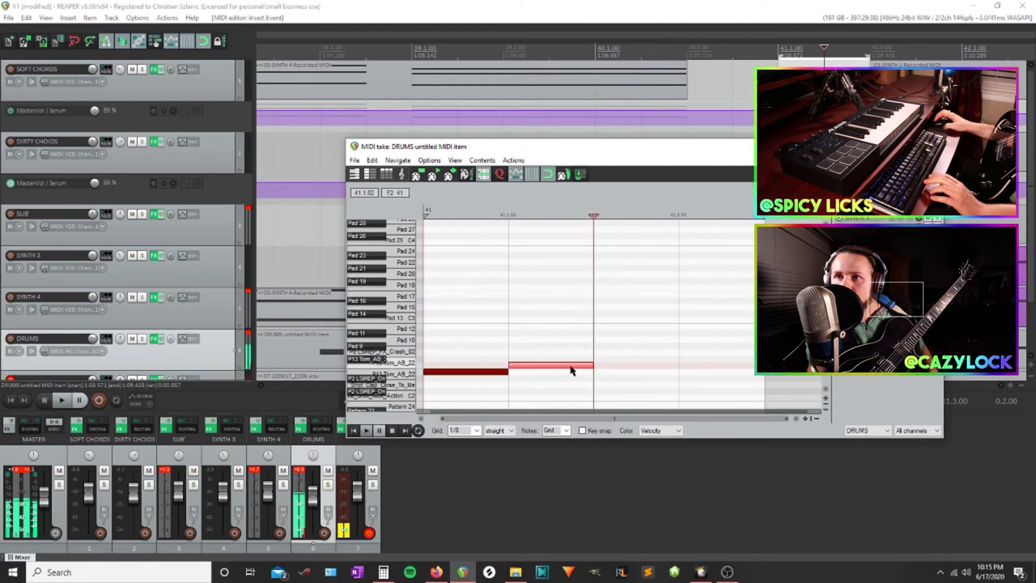
pyautogui.click(611, 360)
pyautogui.click(930, 147)
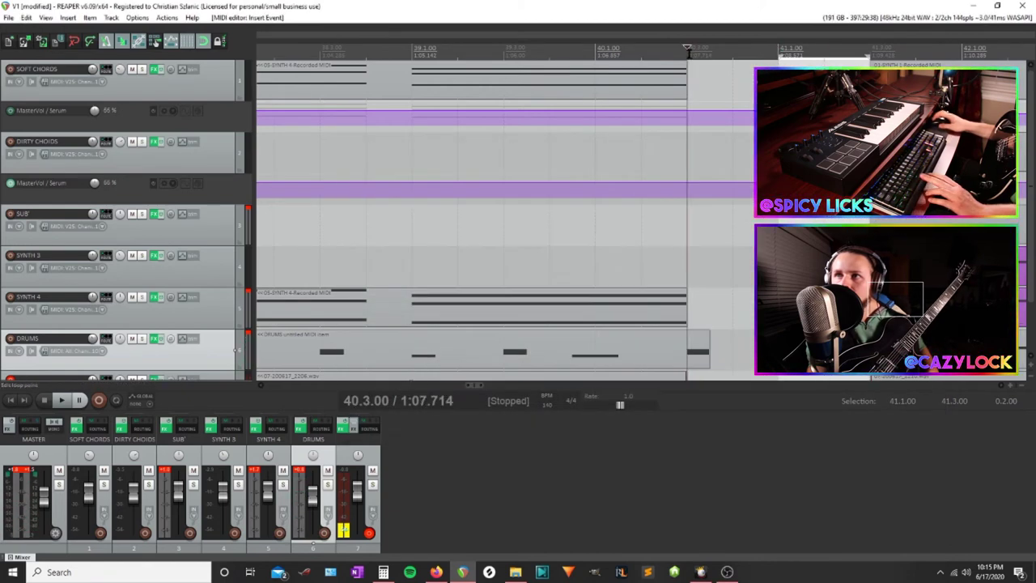
# Replay the transition with the tom fill, starting from 40.3 and again from late in bar 38
pyautogui.press('space')
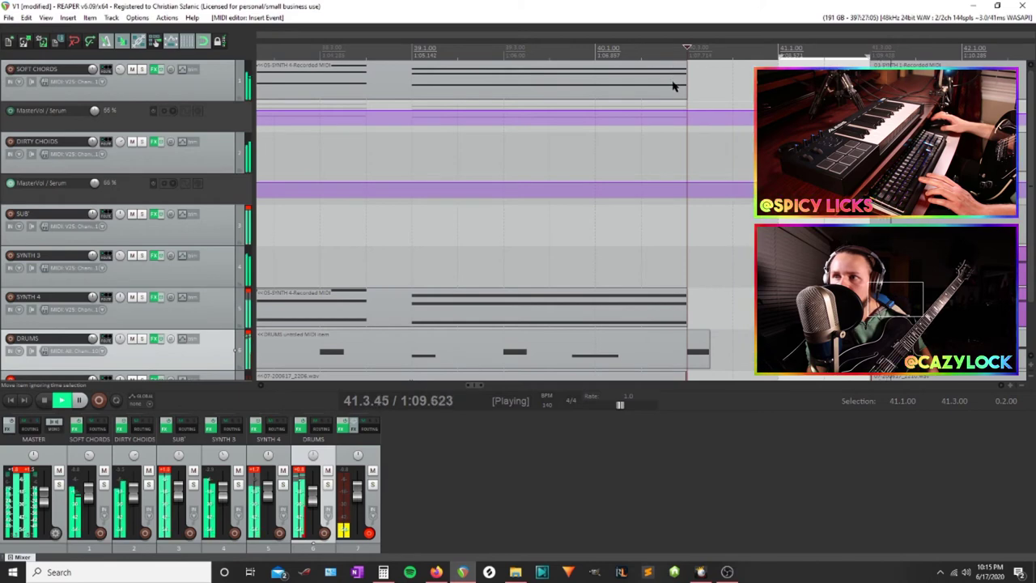
pyautogui.scroll(-2, 674, 86)
pyautogui.press('space')
pyautogui.press('space')
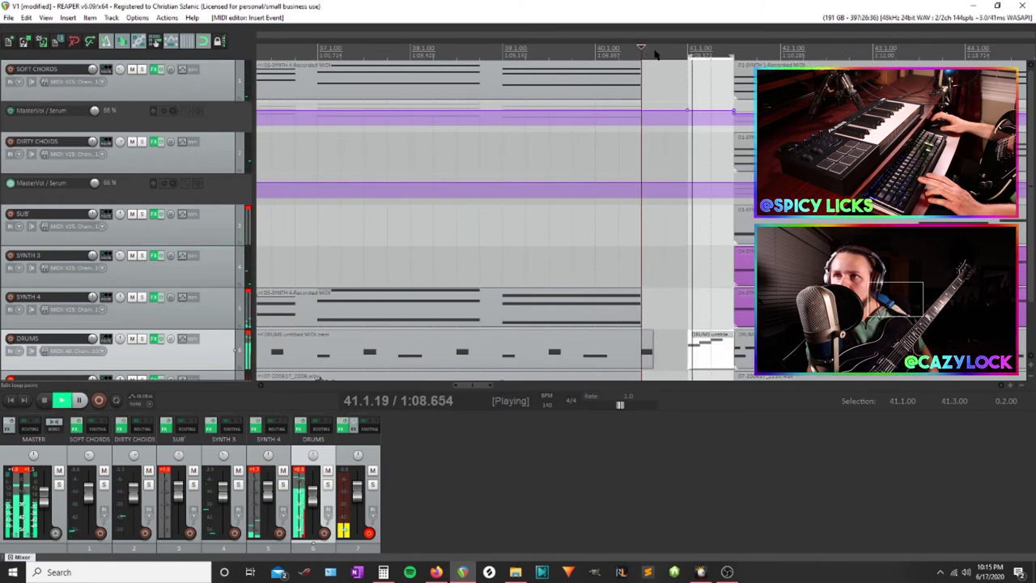
pyautogui.scroll(-2, 652, 53)
pyautogui.click(557, 50)
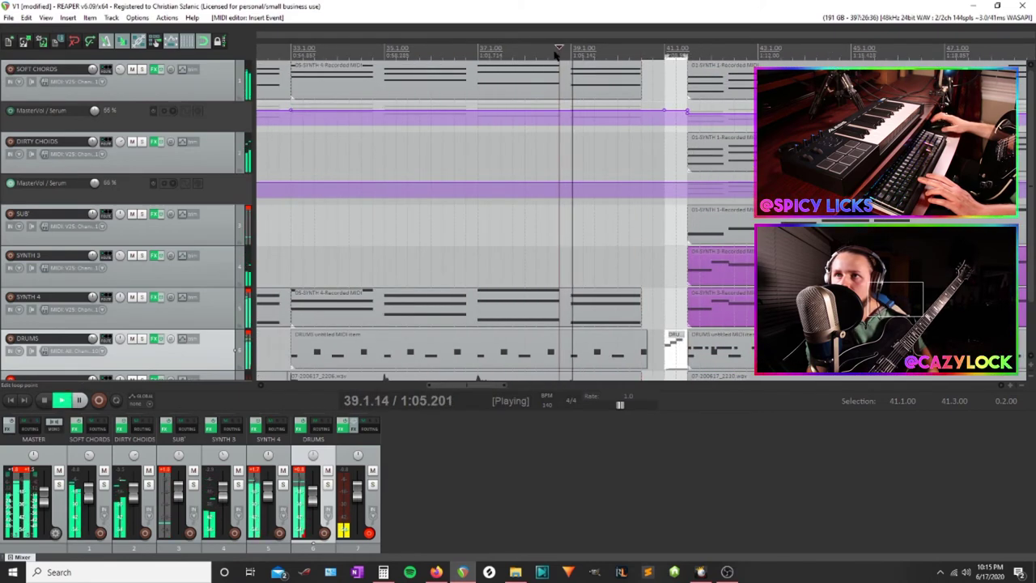
pyautogui.scroll(-1, 557, 57)
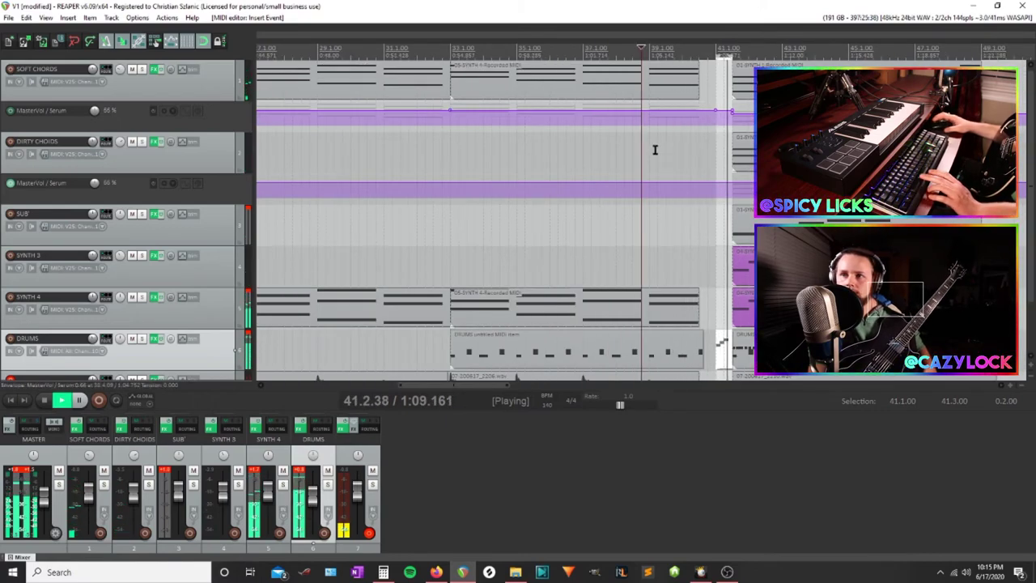
pyautogui.press('space')
# Add a fourth eighth-note tom hit on F2 at the end of the drum fill, after the F#2 hit
pyautogui.click(723, 346)
pyautogui.doubleClick(724, 346)
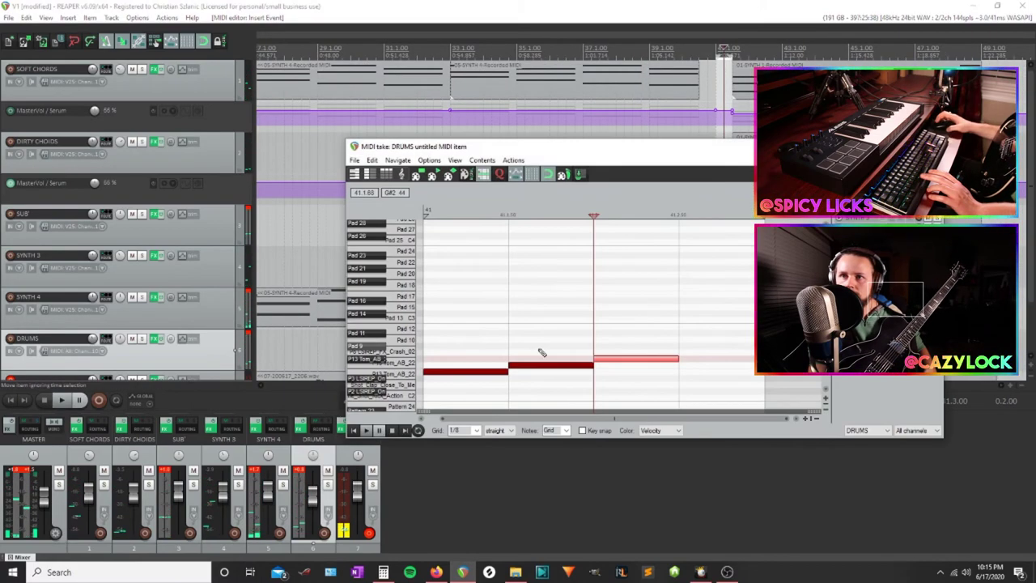
pyautogui.click(702, 367)
pyautogui.click(929, 146)
# Listen to the four-hit fill and replay the transition from bars 40, 31 and 38
pyautogui.press('space')
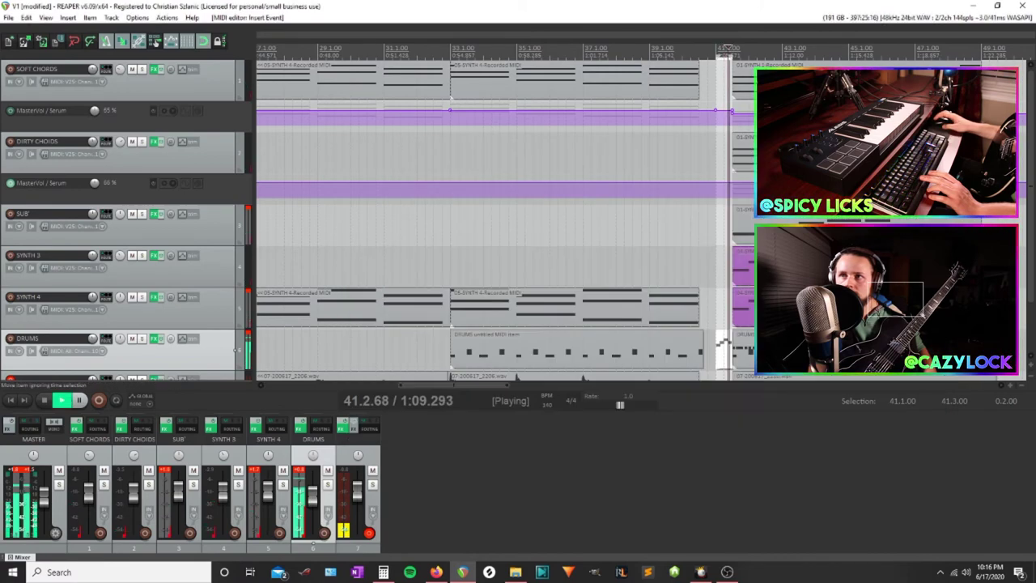
pyautogui.click(691, 53)
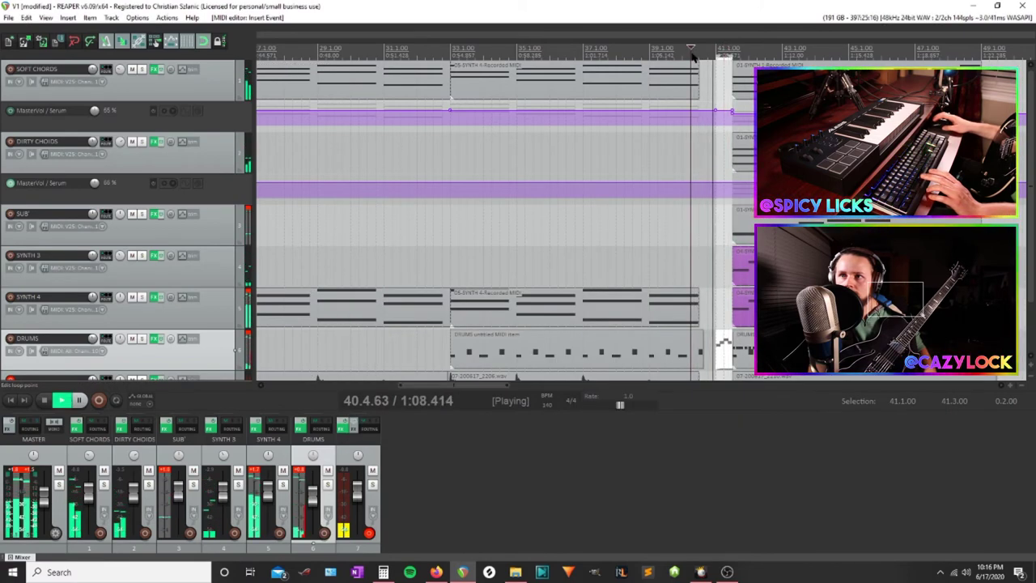
pyautogui.scroll(-5, 563, 184)
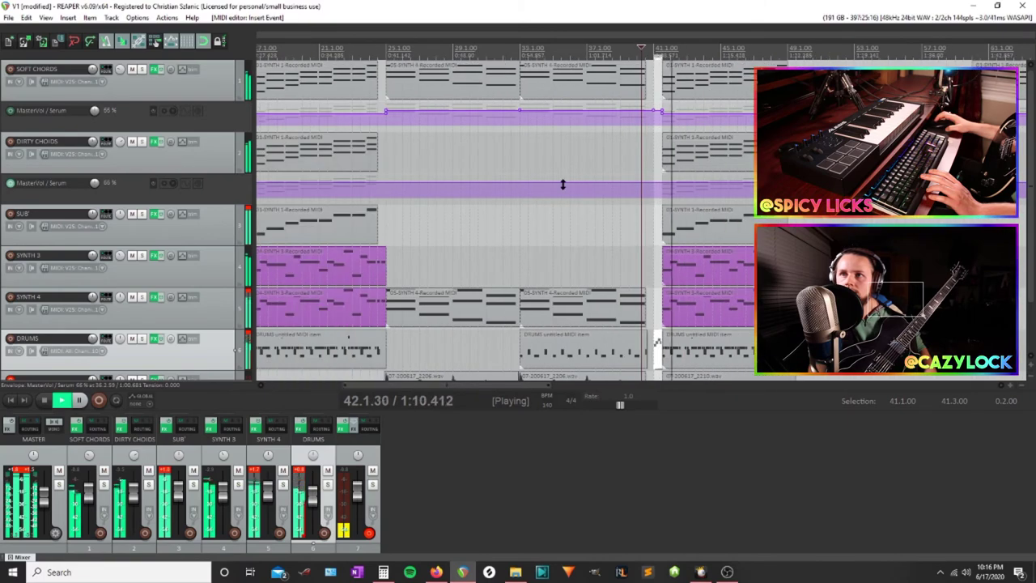
pyautogui.click(537, 52)
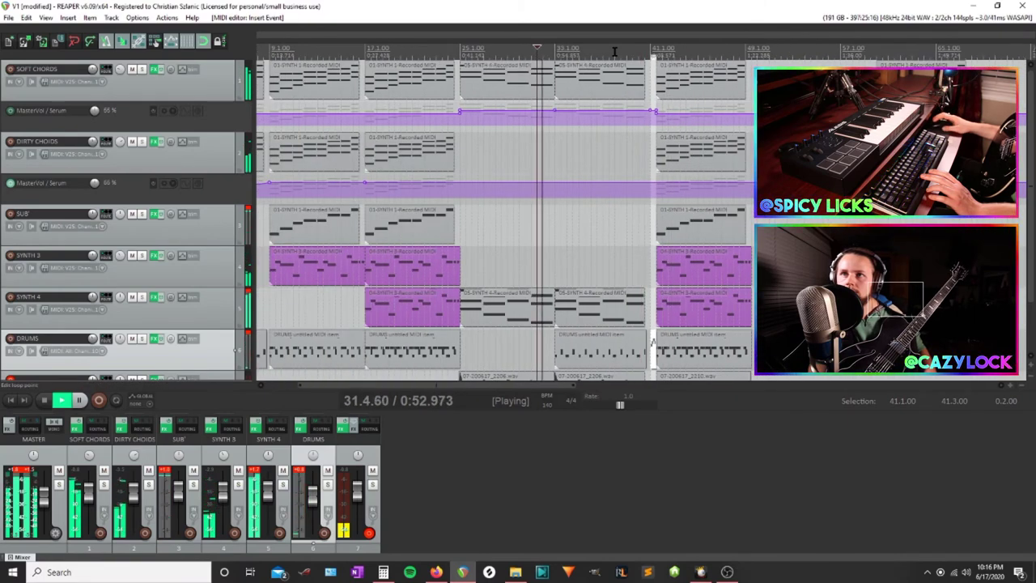
pyautogui.click(614, 52)
pyautogui.scroll(-1, 203, 217)
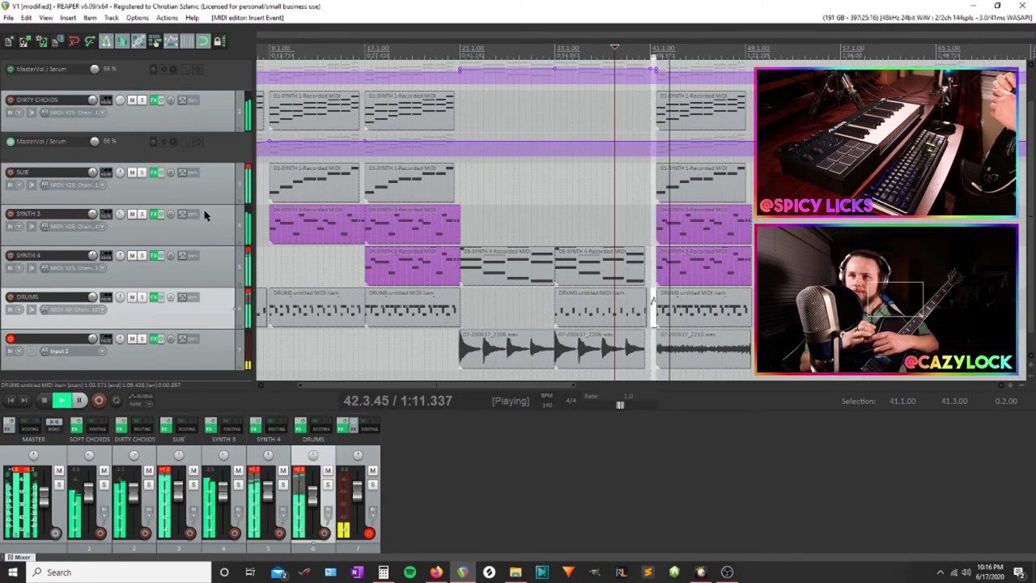
pyautogui.press('space')
# Move the tom fill item on the DRUMS track one beat earlier, to start at 40.4
pyautogui.click(655, 48)
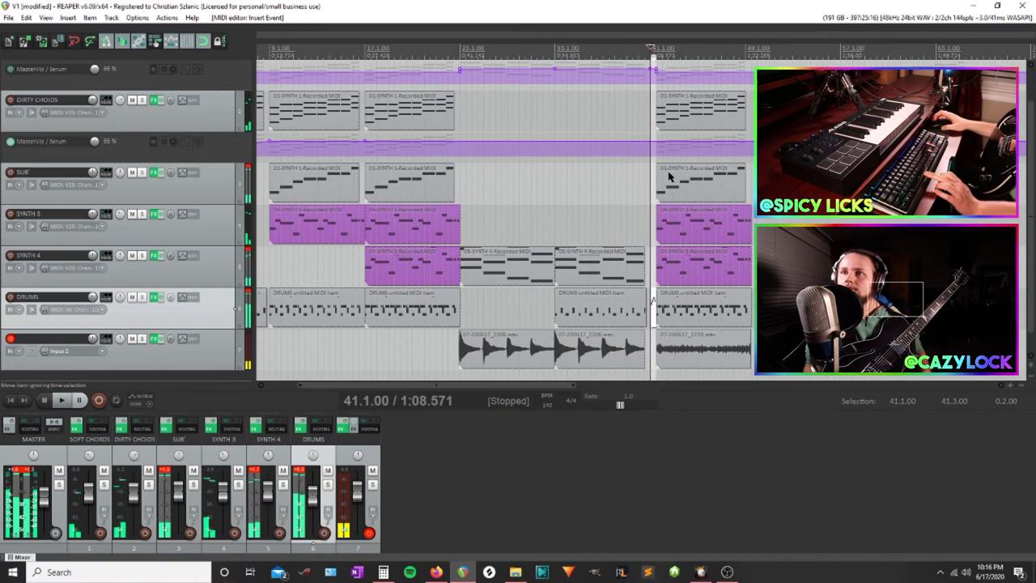
pyautogui.scroll(5, 678, 165)
pyautogui.scroll(2, 678, 165)
pyautogui.moveTo(683, 319); pyautogui.dragTo(646, 318)
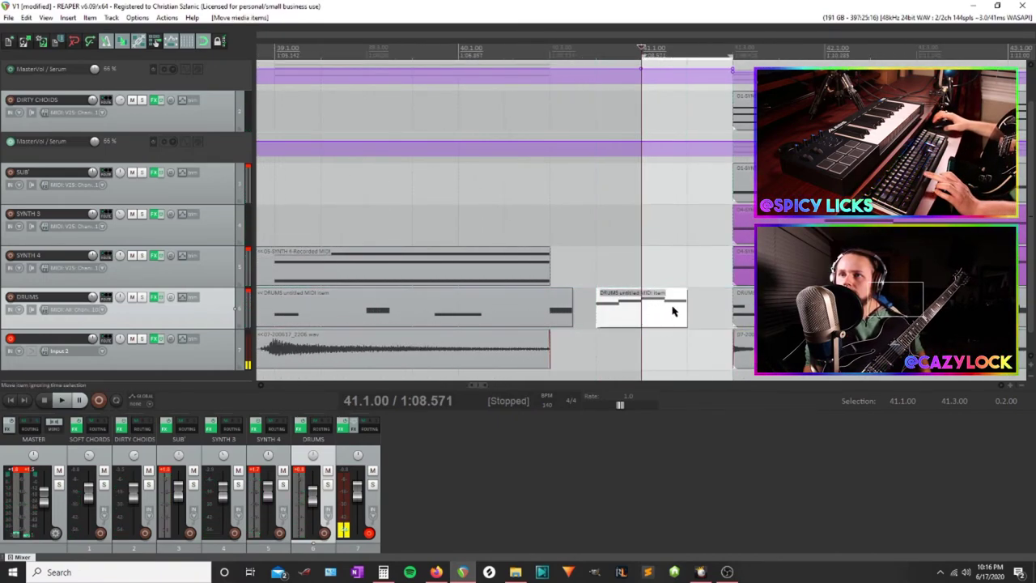
# Select the items of the section starting at 41.3 and replay the transition from 40.3 and from bar 38
pyautogui.scroll(-7, 675, 311)
pyautogui.moveTo(733, 370); pyautogui.dragTo(660, 87)
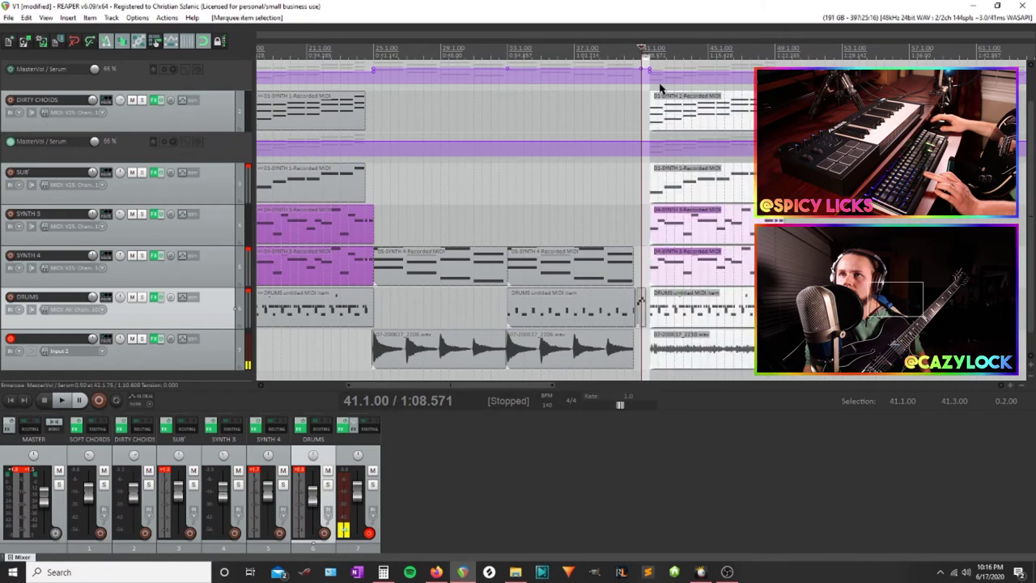
pyautogui.click(628, 51)
pyautogui.press('space')
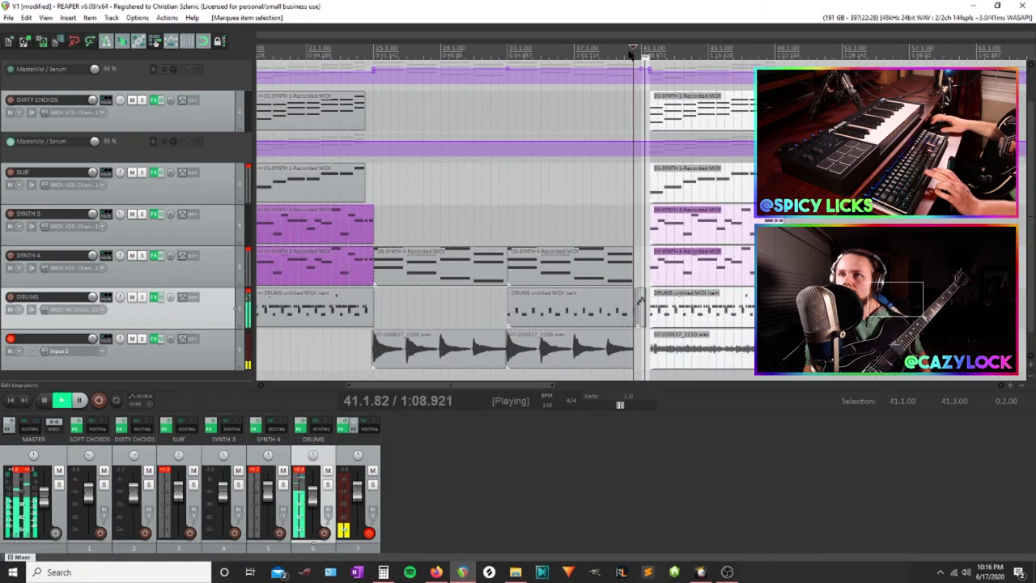
pyautogui.click(592, 51)
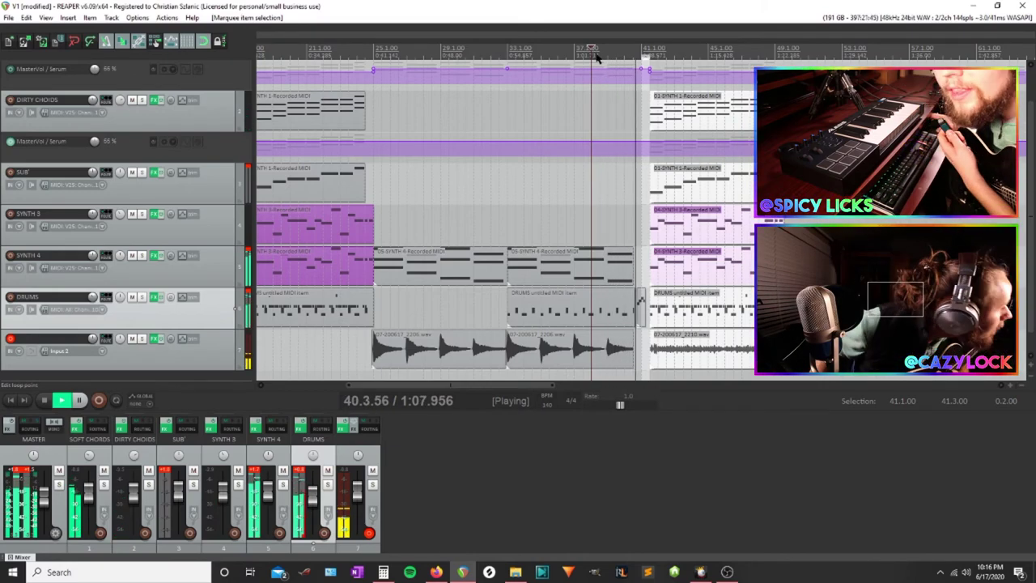
pyautogui.scroll(5, 624, 306)
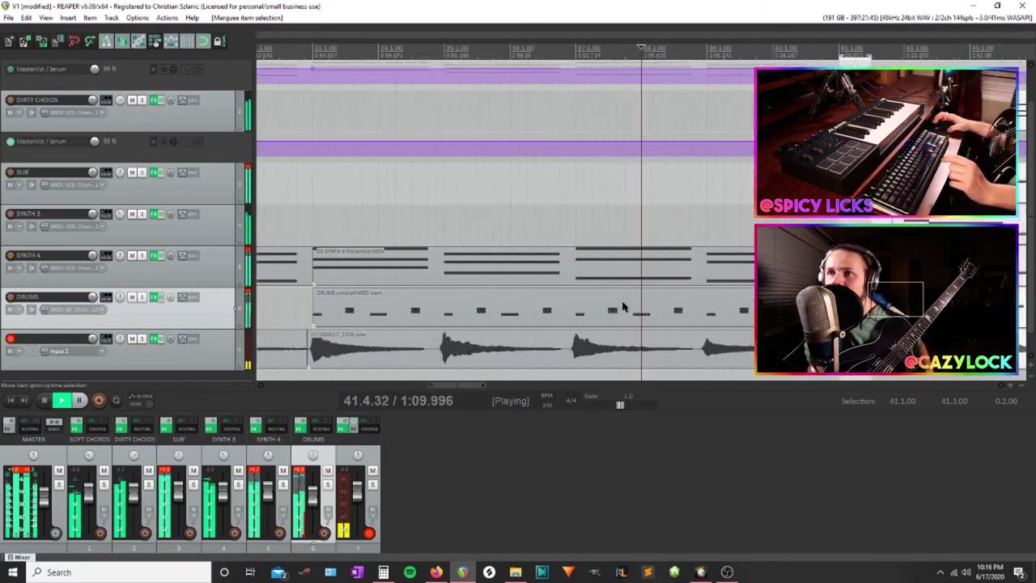
pyautogui.scroll(1, 624, 306)
pyautogui.press('space')
pyautogui.click(920, 308)
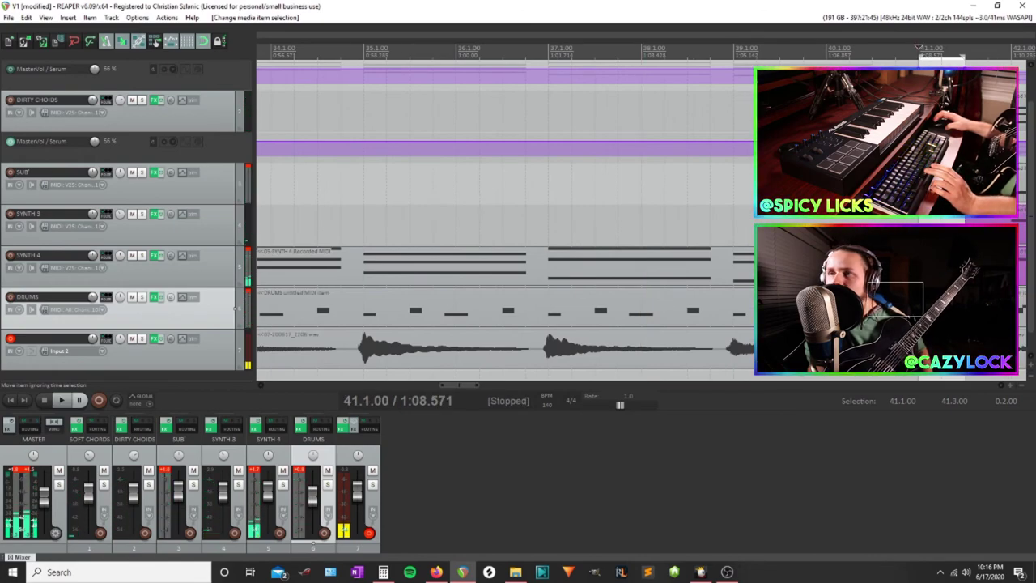
pyautogui.doubleClick(920, 308)
pyautogui.press('Escape')
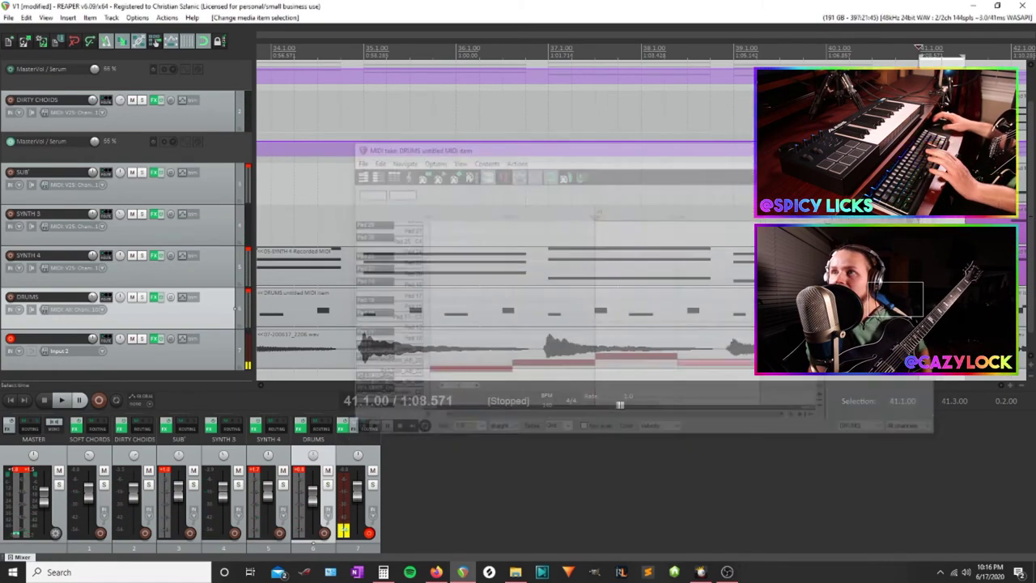
# In the drums item starting at bar 33, add an E2 tom hit at 33.2 and an F2 tom hit at 33.4
pyautogui.scroll(-5, 507, 305)
pyautogui.doubleClick(472, 306)
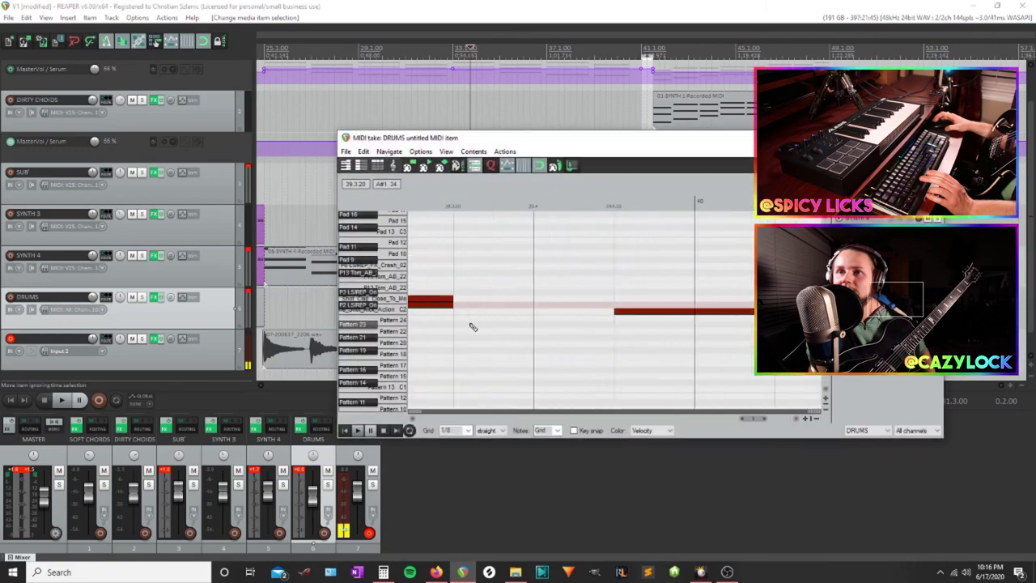
pyautogui.press('Home')
pyautogui.scroll(3, 473, 327)
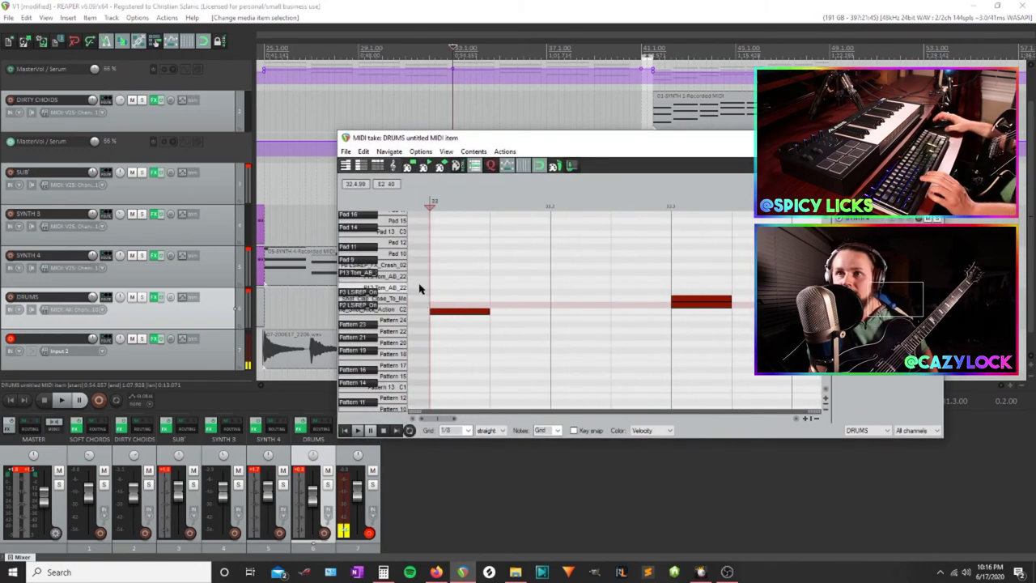
pyautogui.click(564, 292)
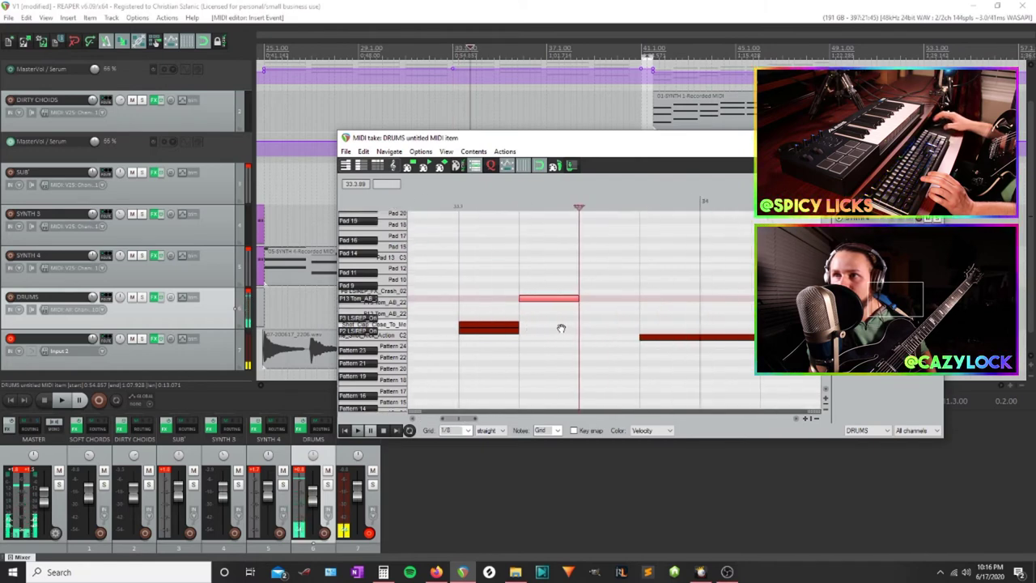
pyautogui.moveTo(543, 298); pyautogui.dragTo(596, 311)
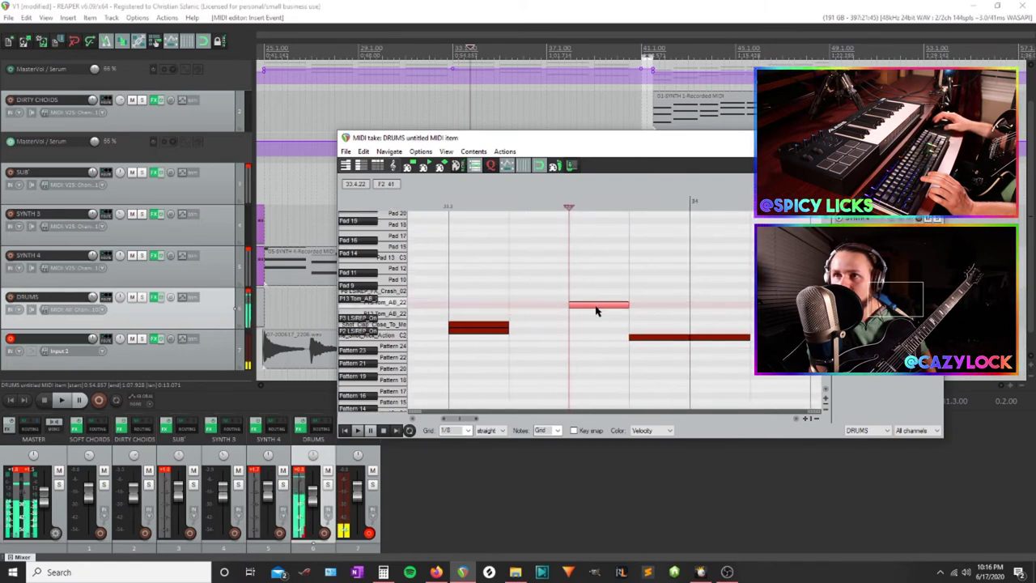
# Add an F#2 tom hit at 34.2 and an F2 tom hit at 34.4 in the same drums item
pyautogui.moveTo(678, 312); pyautogui.dragTo(498, 312)
pyautogui.click(647, 309)
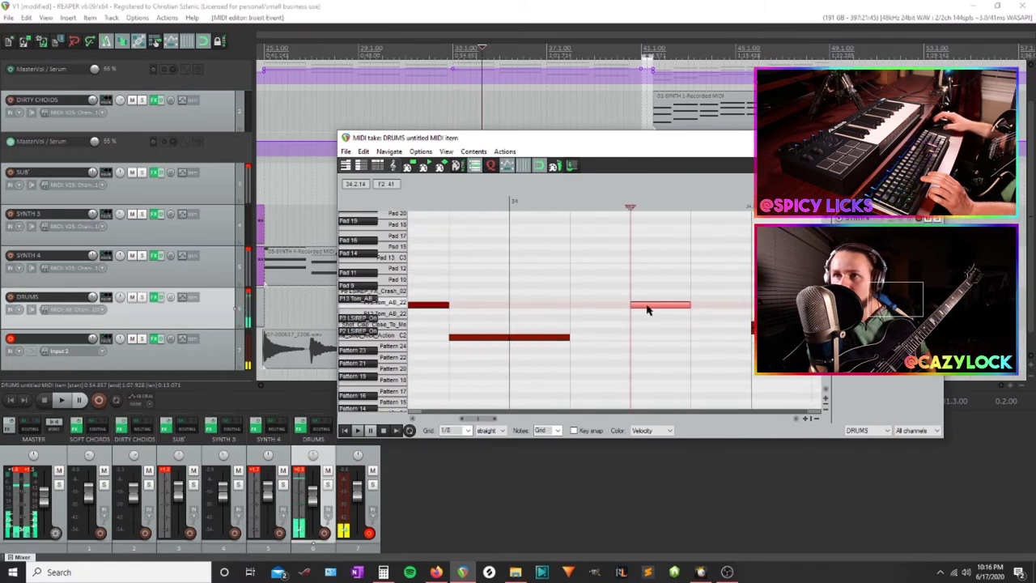
pyautogui.moveTo(647, 309); pyautogui.dragTo(650, 301)
pyautogui.scroll(-3, 658, 305)
pyautogui.click(731, 307)
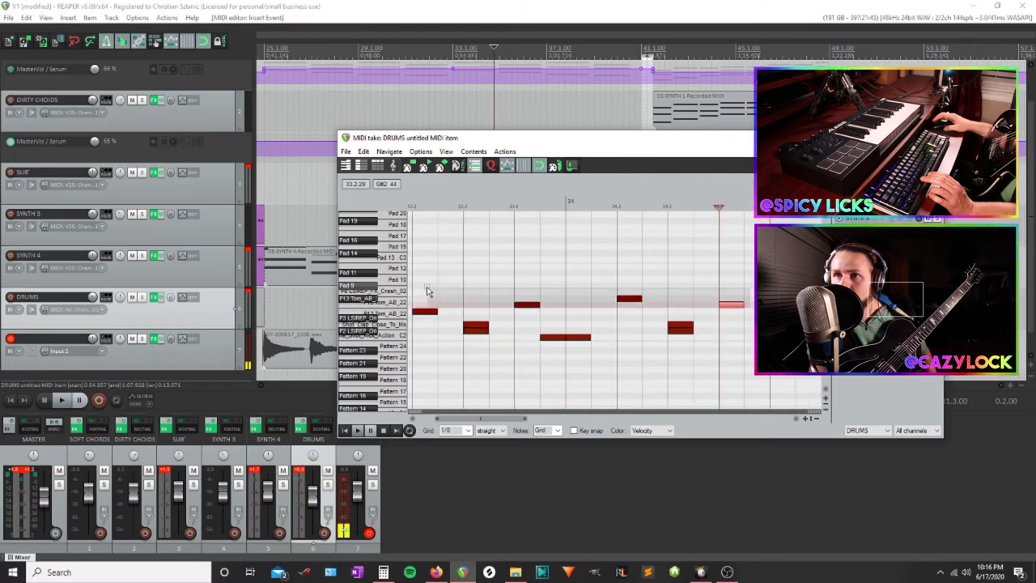
# Copy the four tom hits of bars 33 and 34 through the rest of the drums item and play it from bar 33
pyautogui.moveTo(414, 289); pyautogui.dragTo(746, 315)
pyautogui.hotkey('ctrl', 'v')
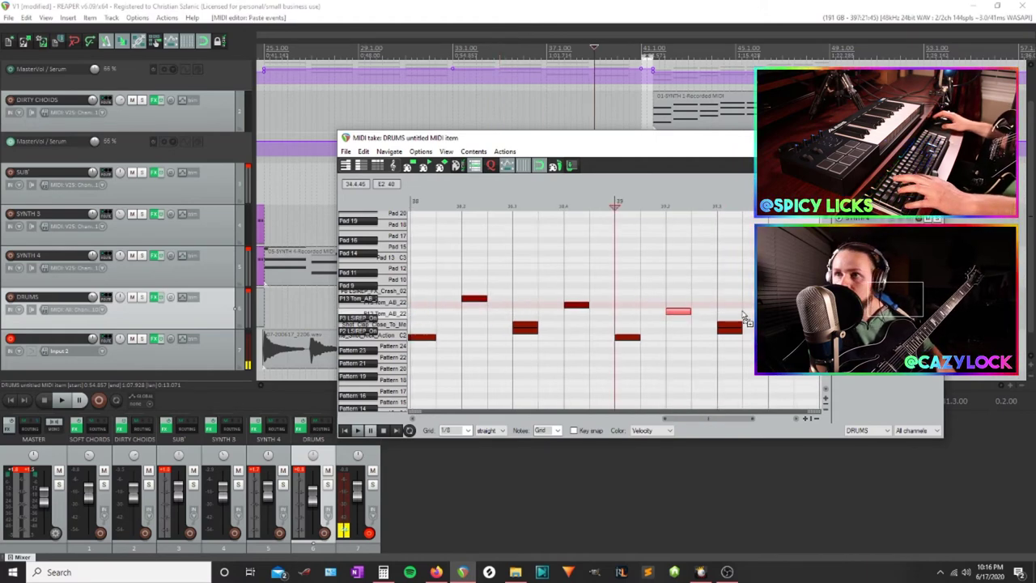
pyautogui.press('space')
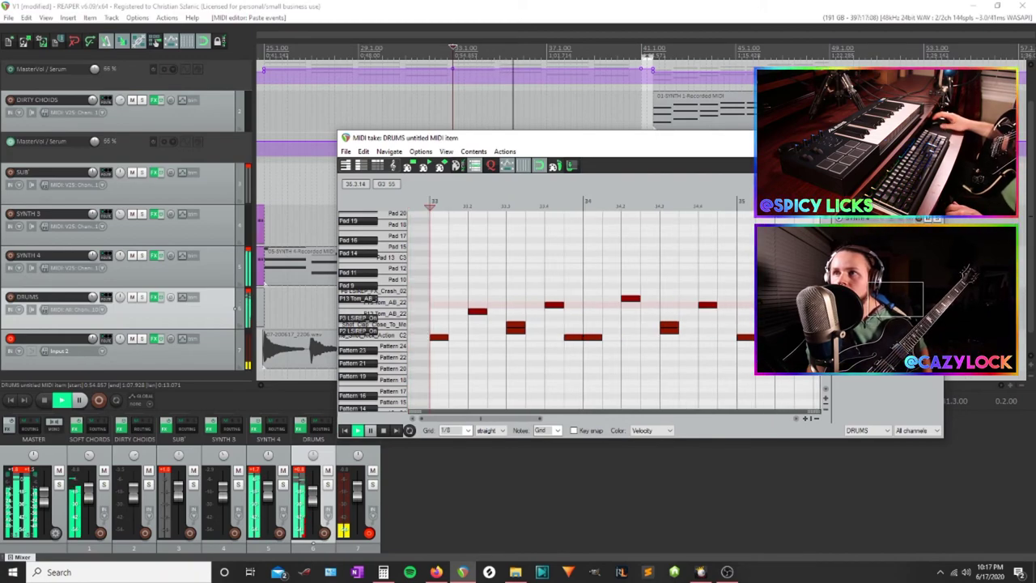
pyautogui.click(930, 138)
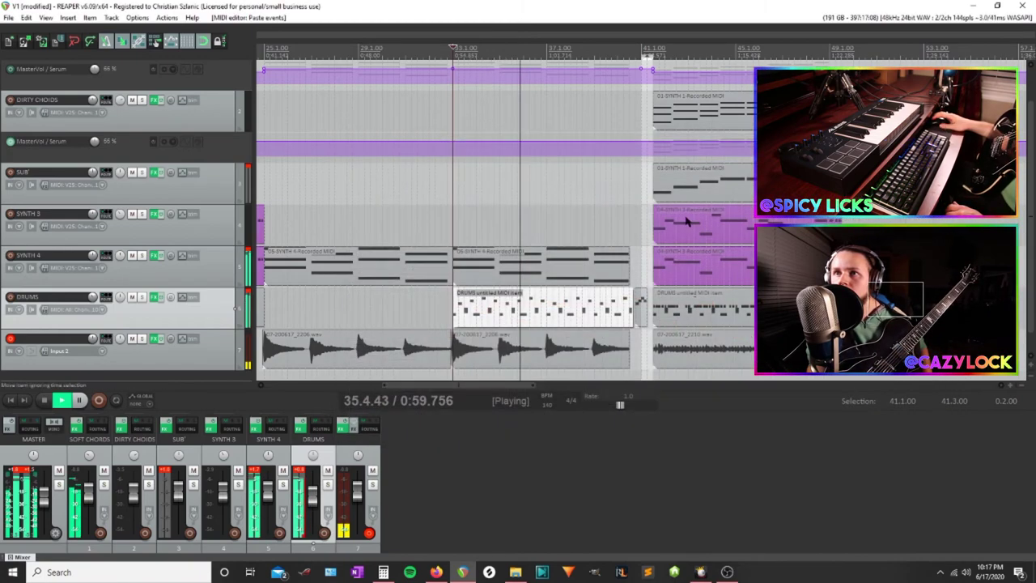
# Copy the drums item starting at bar 33 and paste it at bar 25 on the DRUMS track
pyautogui.doubleClick(484, 315)
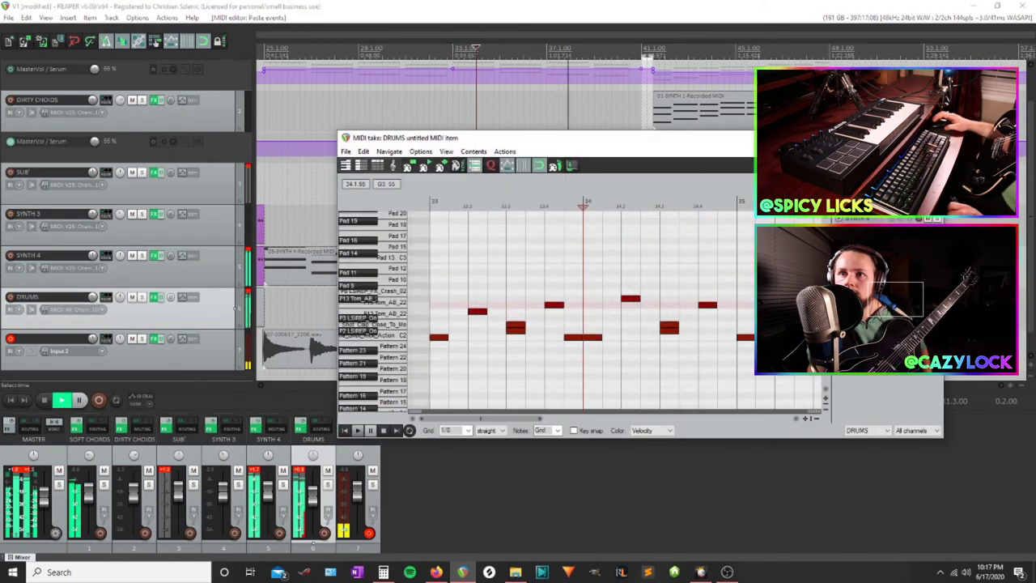
pyautogui.click(930, 138)
pyautogui.click(489, 305)
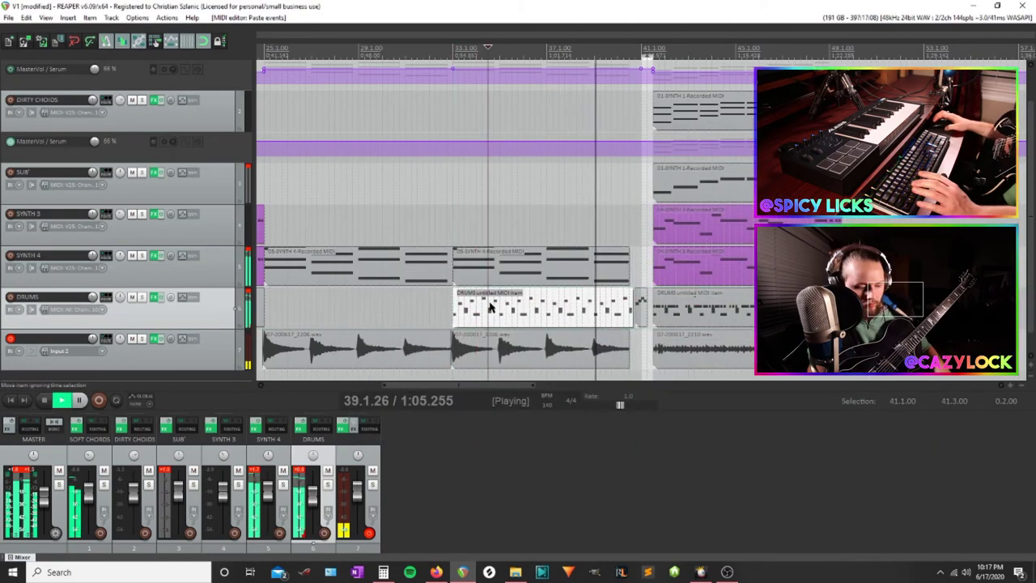
pyautogui.scroll(-2, 490, 311)
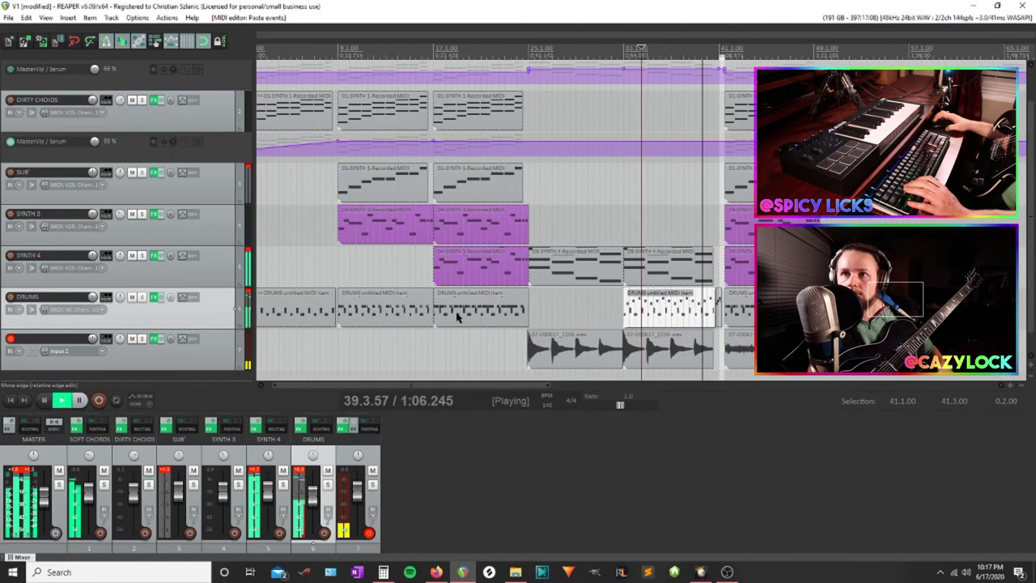
pyautogui.click(533, 306)
pyautogui.scroll(5, 535, 307)
pyautogui.press('space')
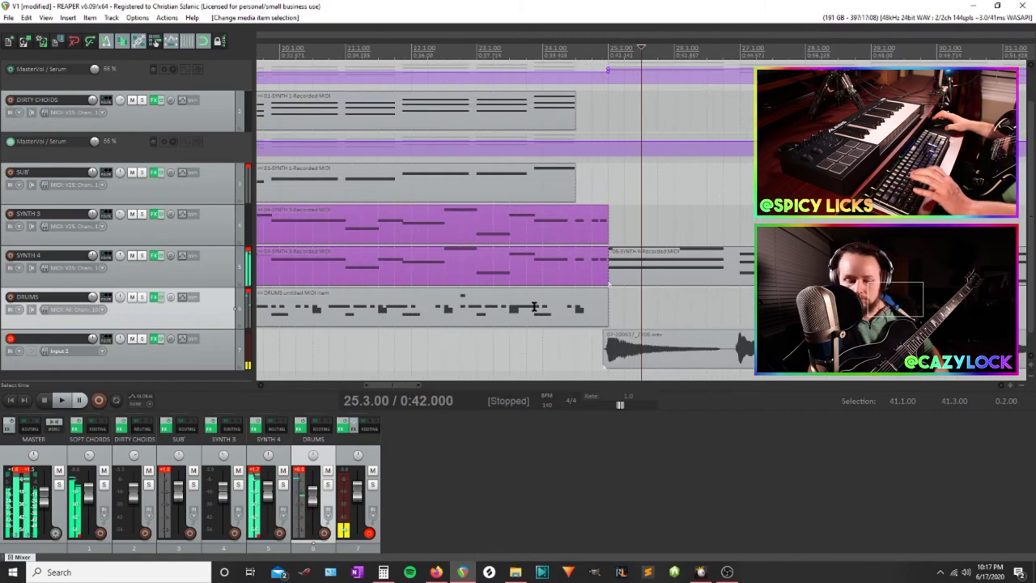
pyautogui.click(606, 300)
pyautogui.hotkey('ctrl', 'v')
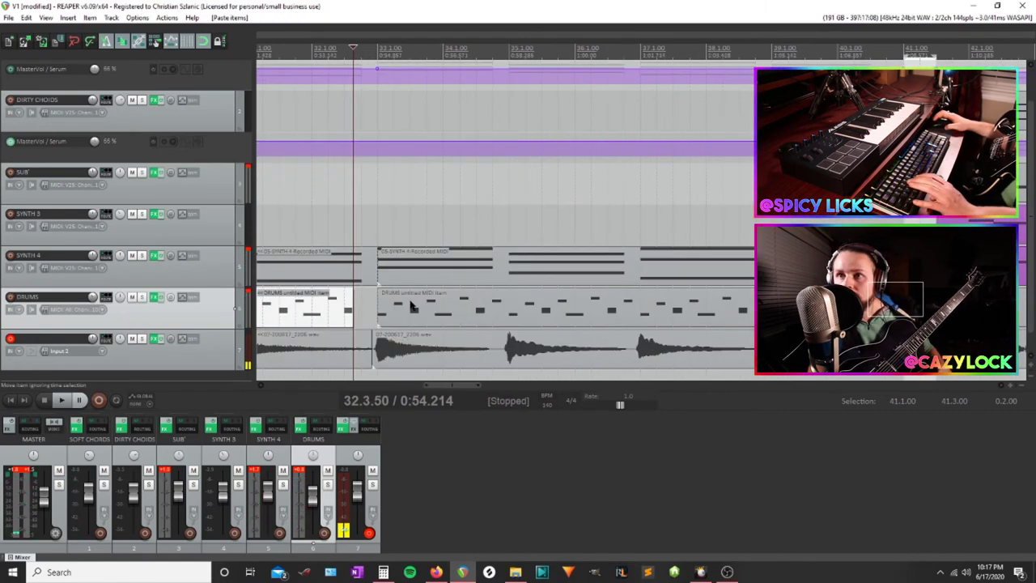
# Play the section from bar 25 and delete the guitar recording that starts there
pyautogui.scroll(-3, 500, 318)
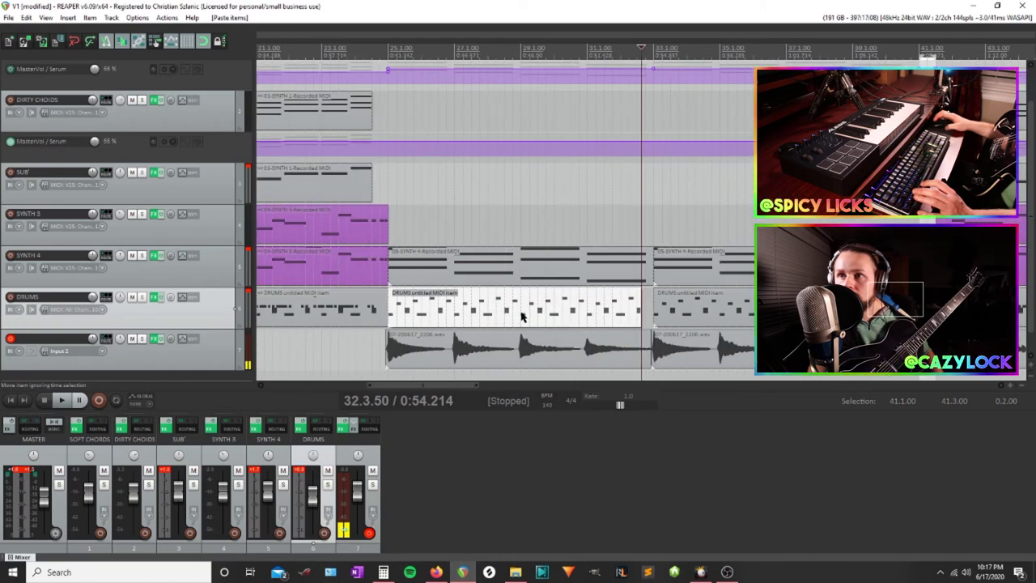
pyautogui.click(388, 49)
pyautogui.press('space')
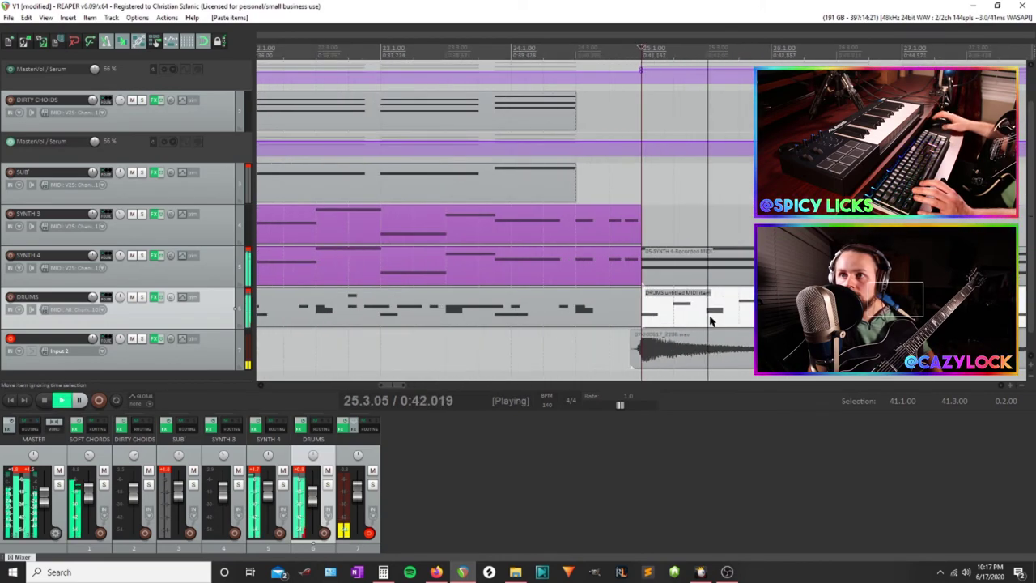
pyautogui.click(694, 354)
pyautogui.press('Delete')
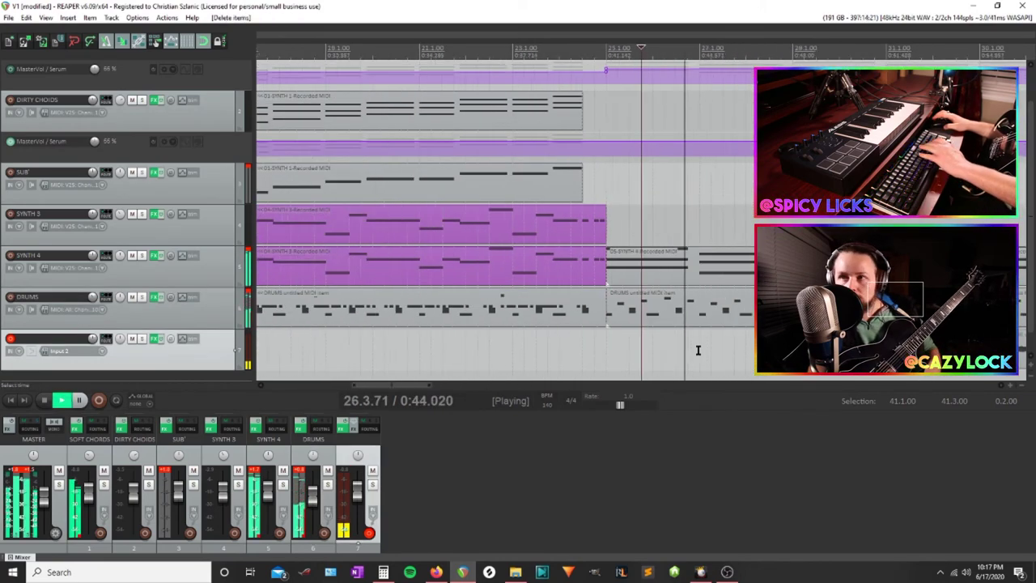
pyautogui.press('space')
# Mute all notes except the tom hits in the drums item starting at bar 25, and play it from bar 25
pyautogui.doubleClick(661, 316)
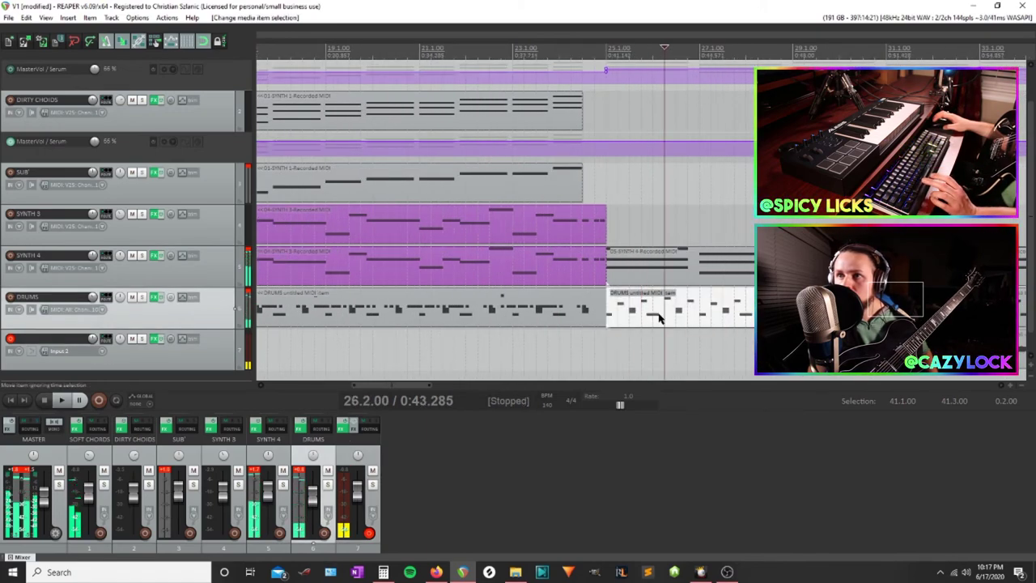
pyautogui.scroll(-5, 479, 354)
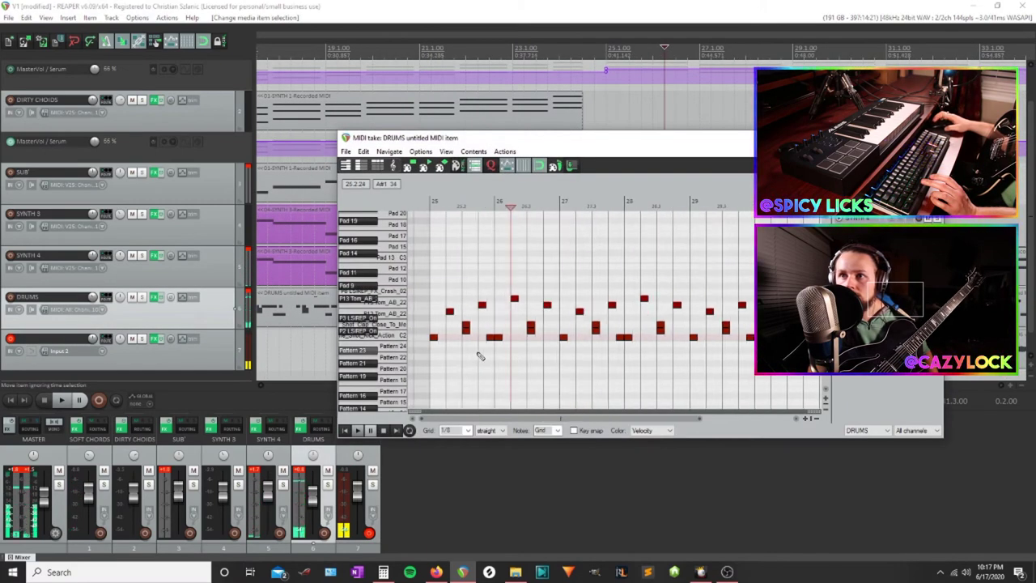
pyautogui.moveTo(725, 362); pyautogui.dragTo(413, 326)
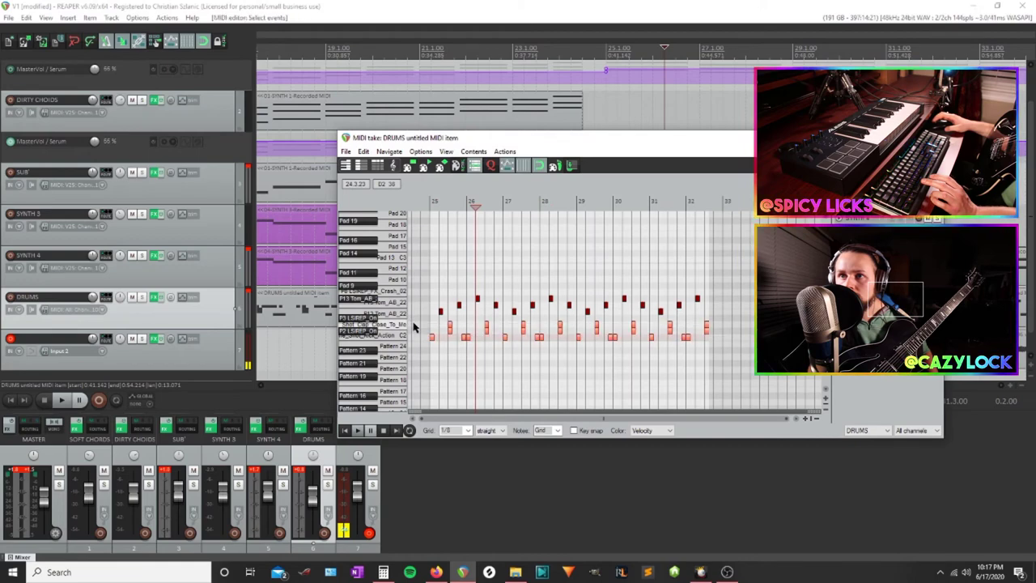
pyautogui.hotkey('alt', 'm')
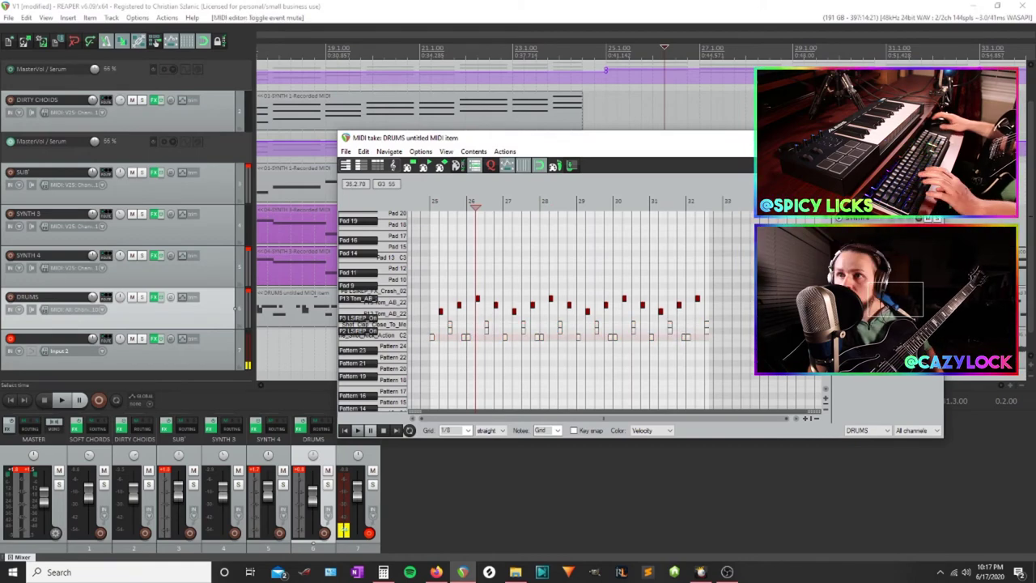
pyautogui.click(931, 138)
pyautogui.click(605, 48)
pyautogui.press('space')
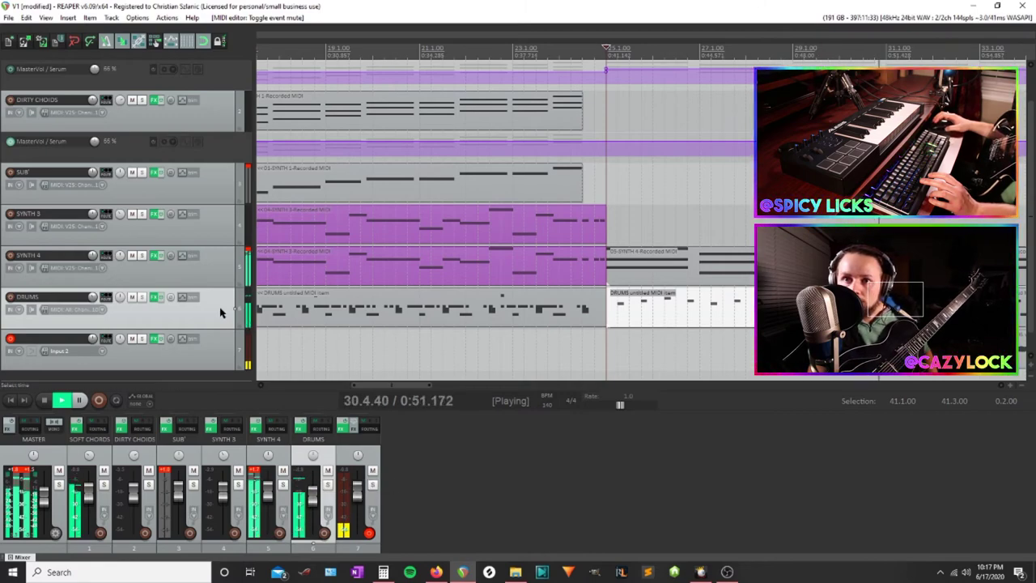
pyautogui.press('space')
# Set the voice gain of the DRUMS track's Tom_AB_22 pads in Geist2: 2.80 dB for pads 9 and 10, 1.90 dB for pad 11
pyautogui.click(153, 297)
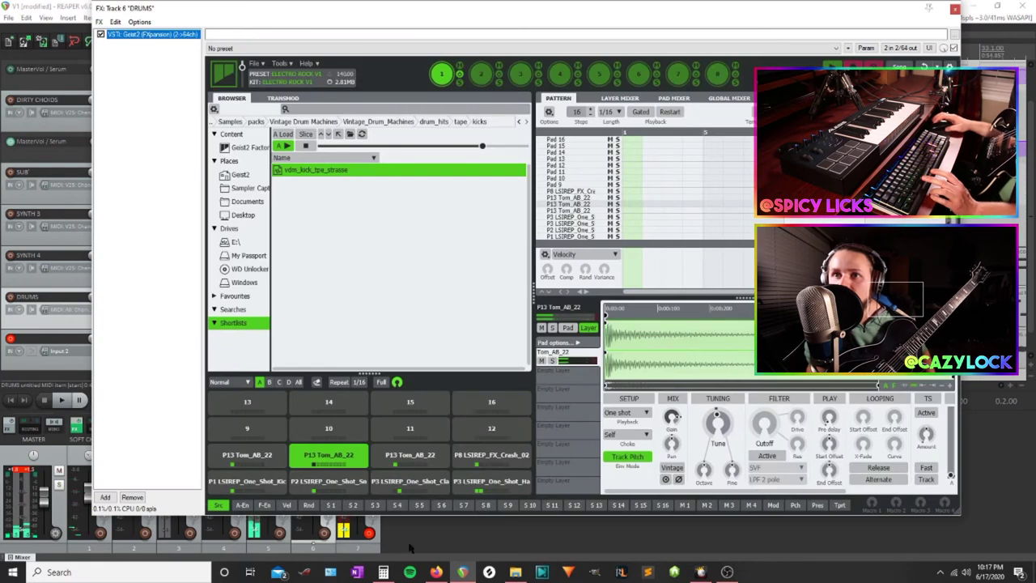
pyautogui.click(324, 454)
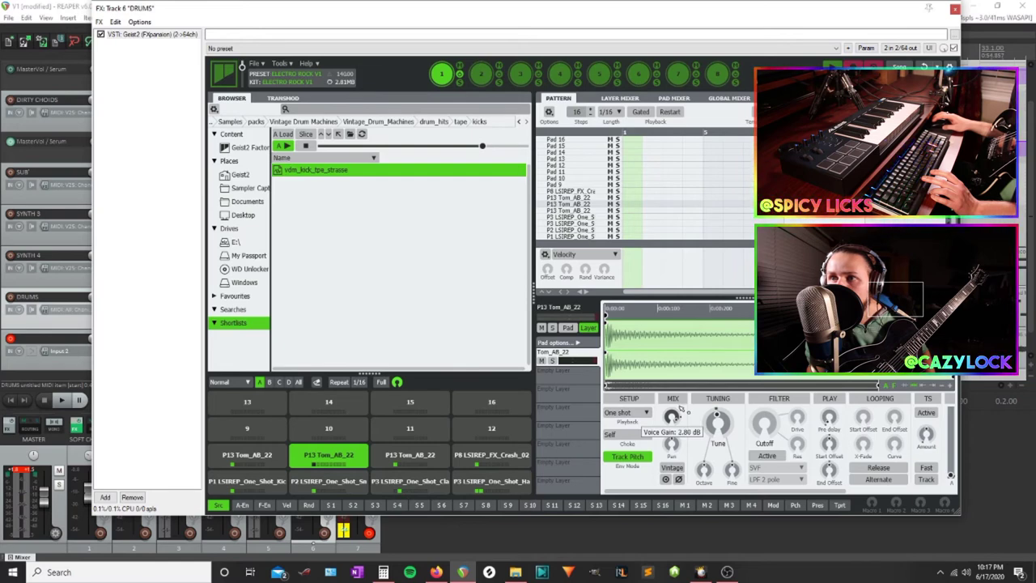
pyautogui.click(392, 455)
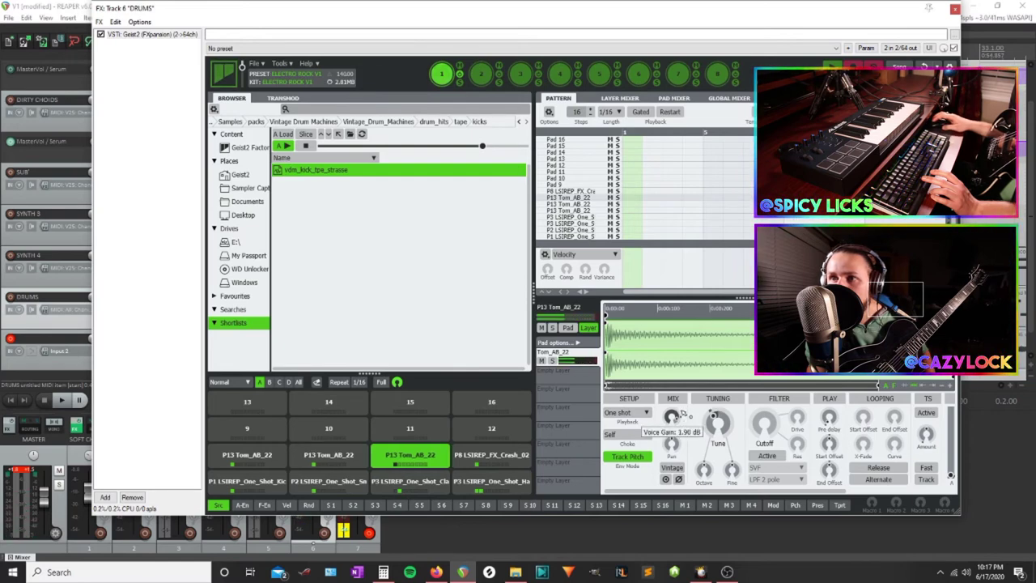
pyautogui.click(496, 458)
pyautogui.click(272, 454)
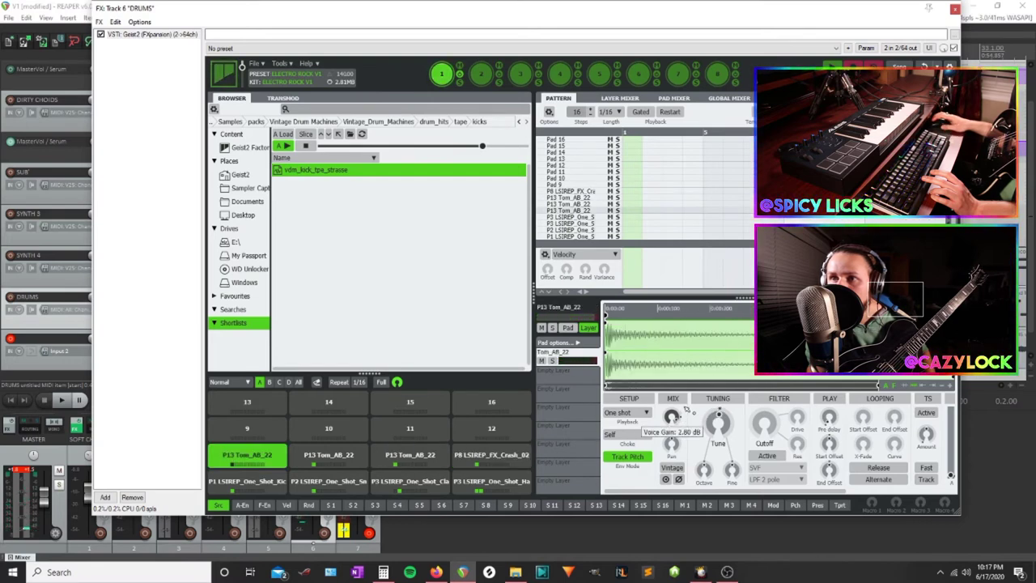
pyautogui.press('space')
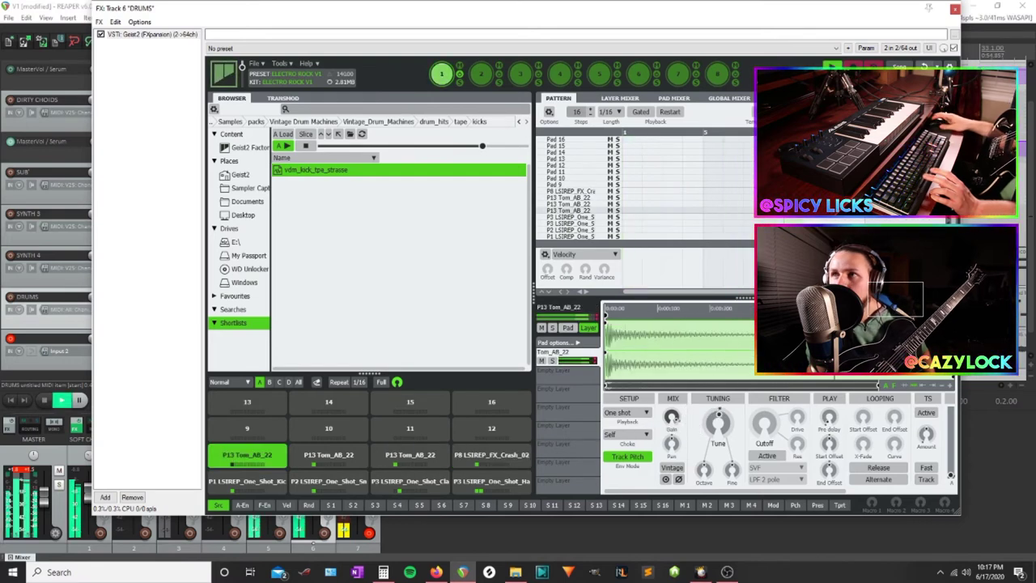
pyautogui.click(955, 8)
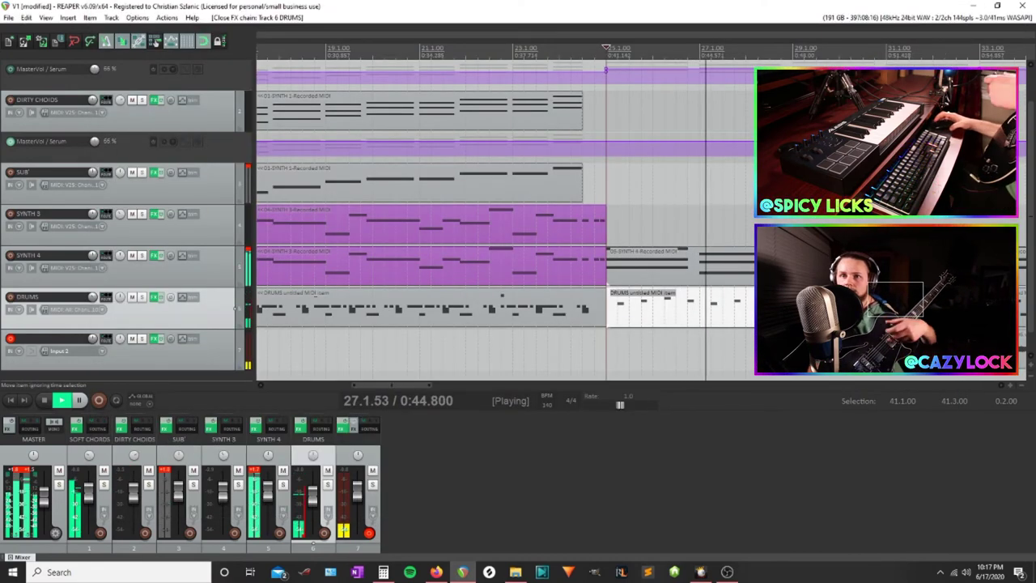
# Extend the end of the tom-only drums item starting at bar 25 to bar 33 during playback
pyautogui.scroll(-2, 809, 300)
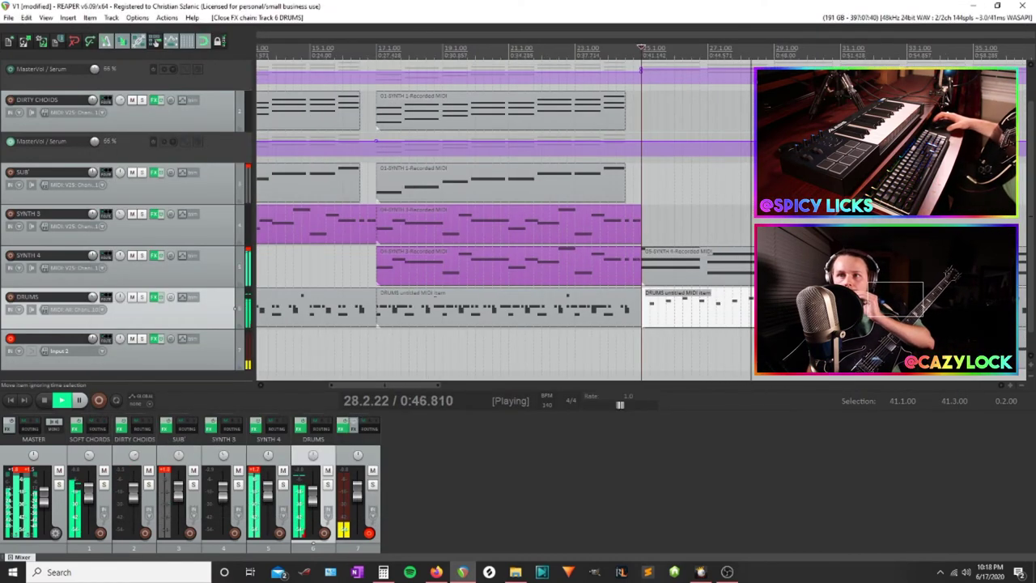
pyautogui.scroll(-2, 639, 211)
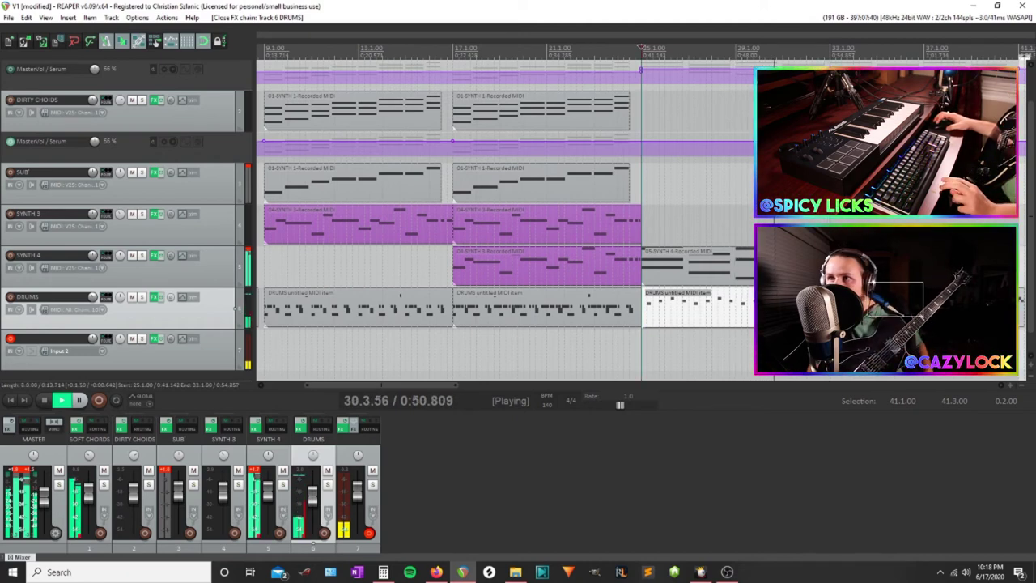
pyautogui.scroll(2, 639, 210)
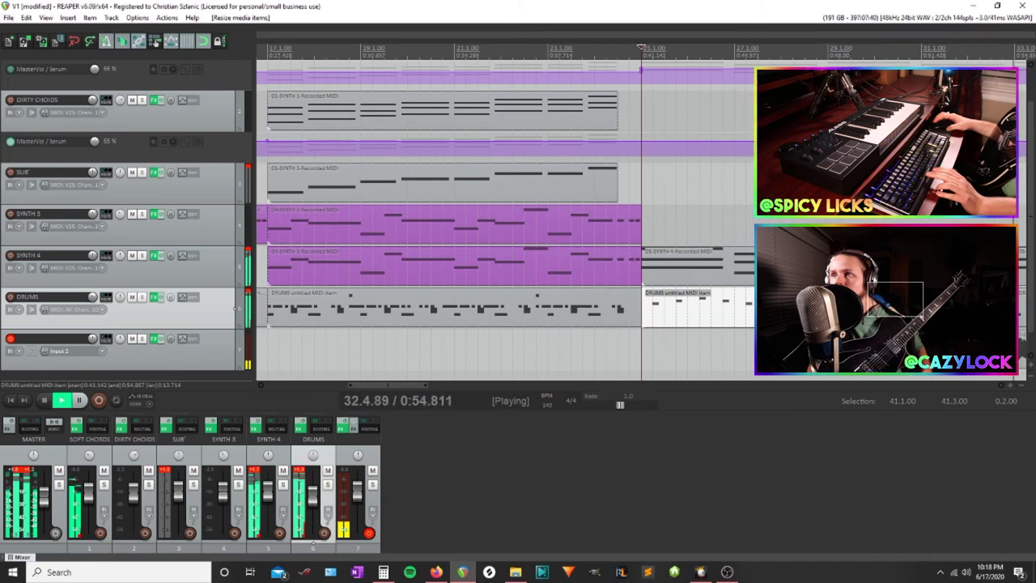
pyautogui.scroll(-2, 640, 211)
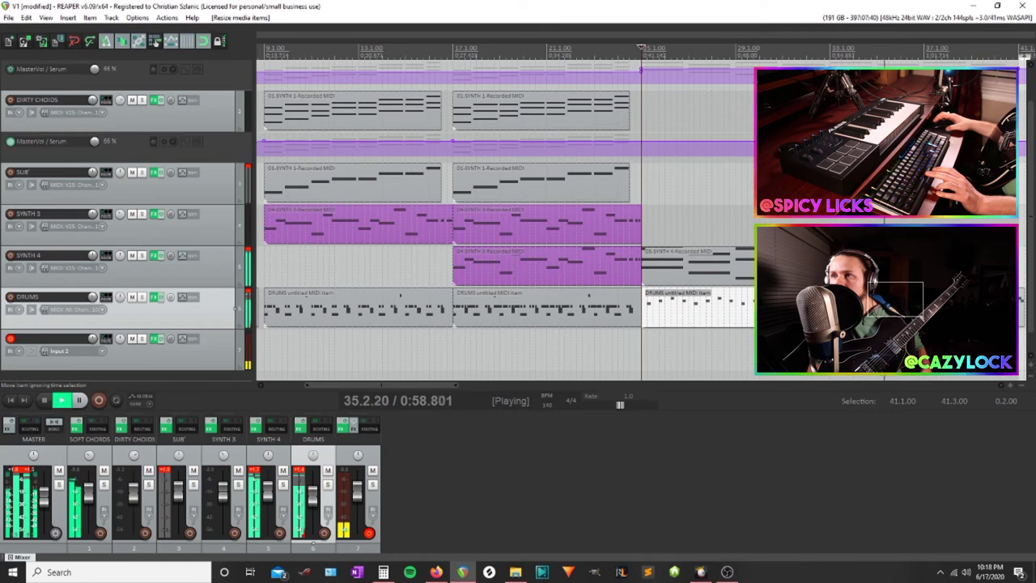
pyautogui.scroll(-1, 640, 210)
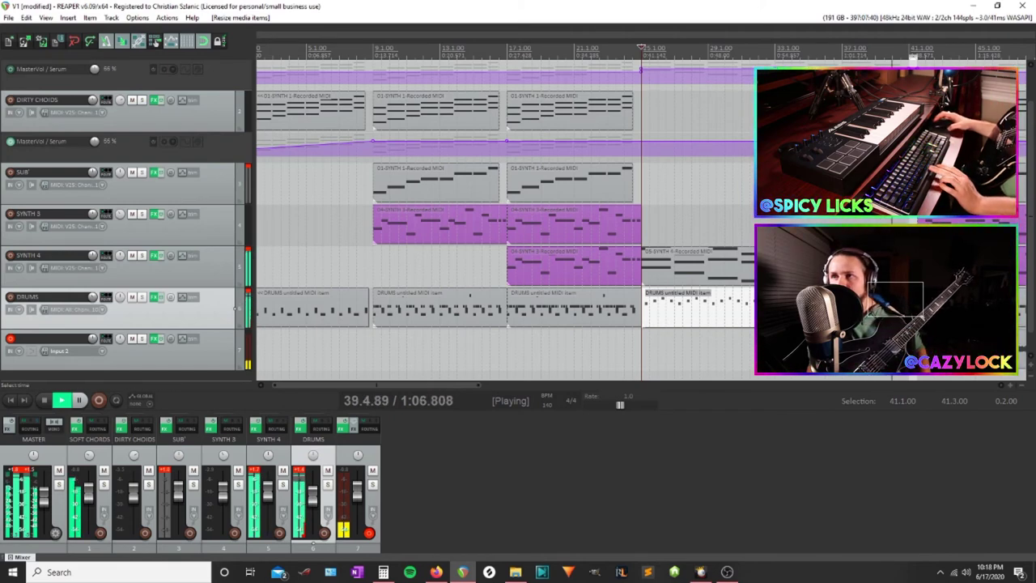
# Listen to the transition into the section at 41.3, replaying it from 39.3
pyautogui.scroll(1, 1021, 298)
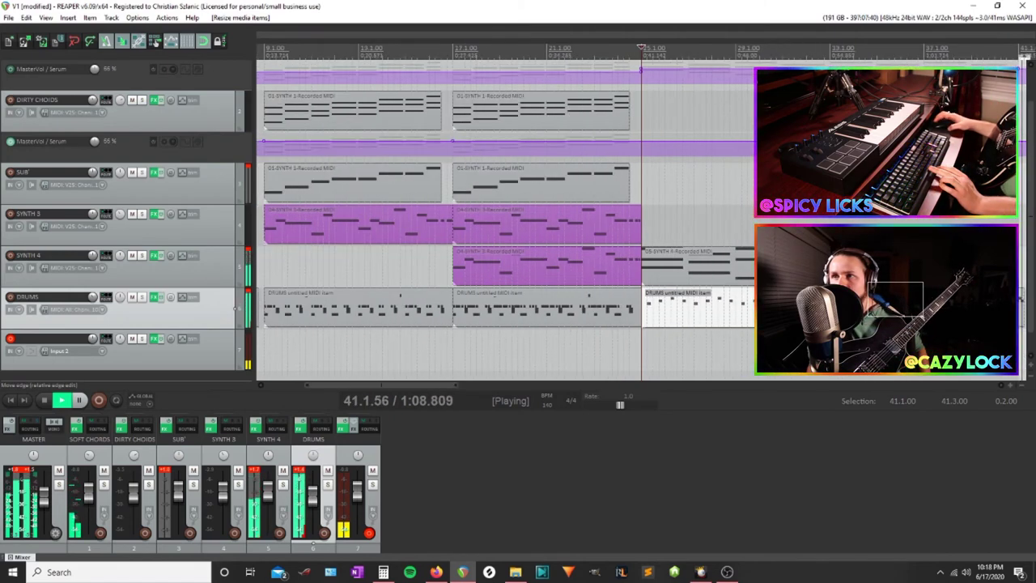
pyautogui.scroll(-3, 1021, 299)
pyautogui.scroll(3, 732, 37)
pyautogui.scroll(-2, 732, 37)
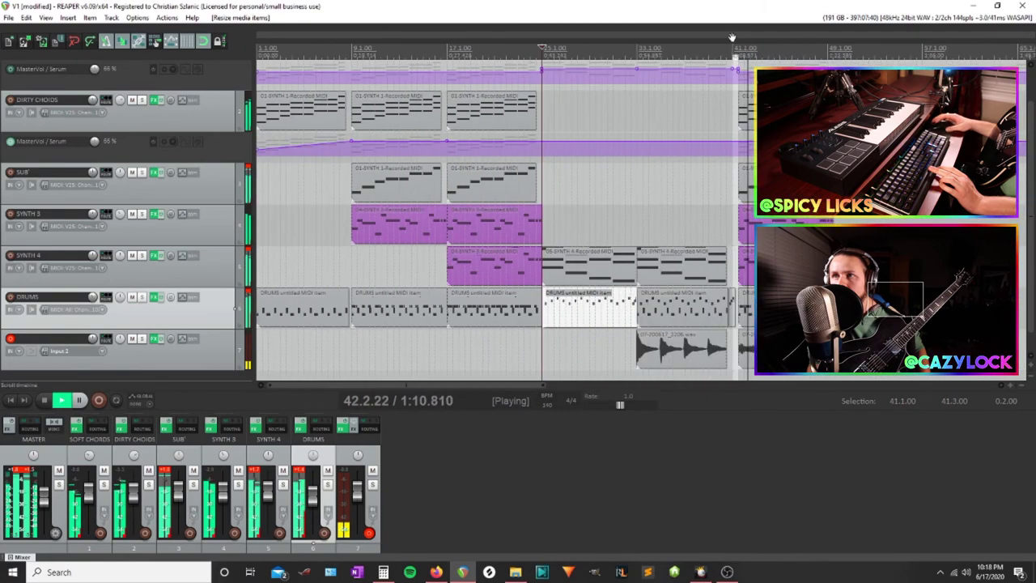
pyautogui.scroll(4, 734, 51)
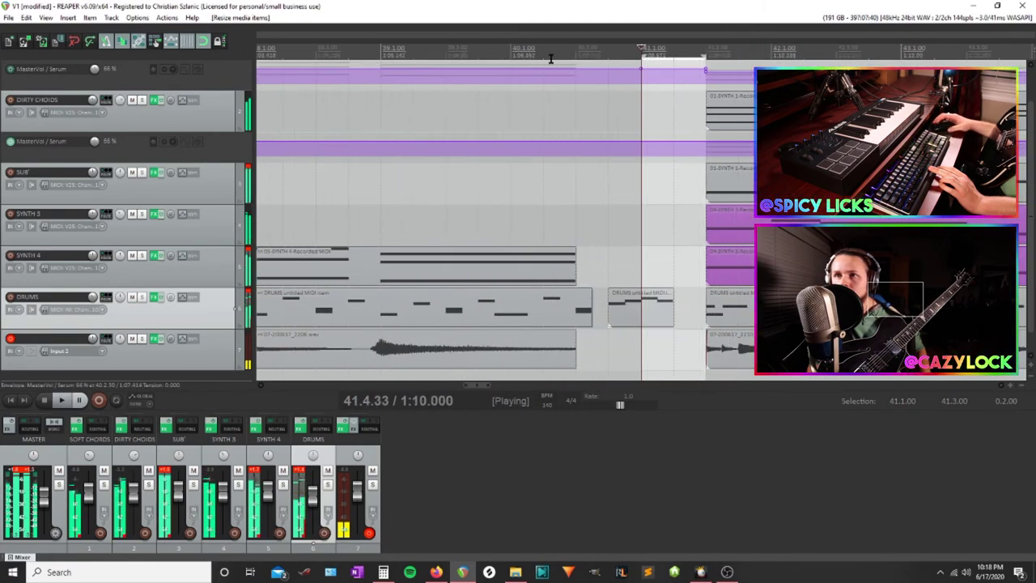
pyautogui.click(446, 49)
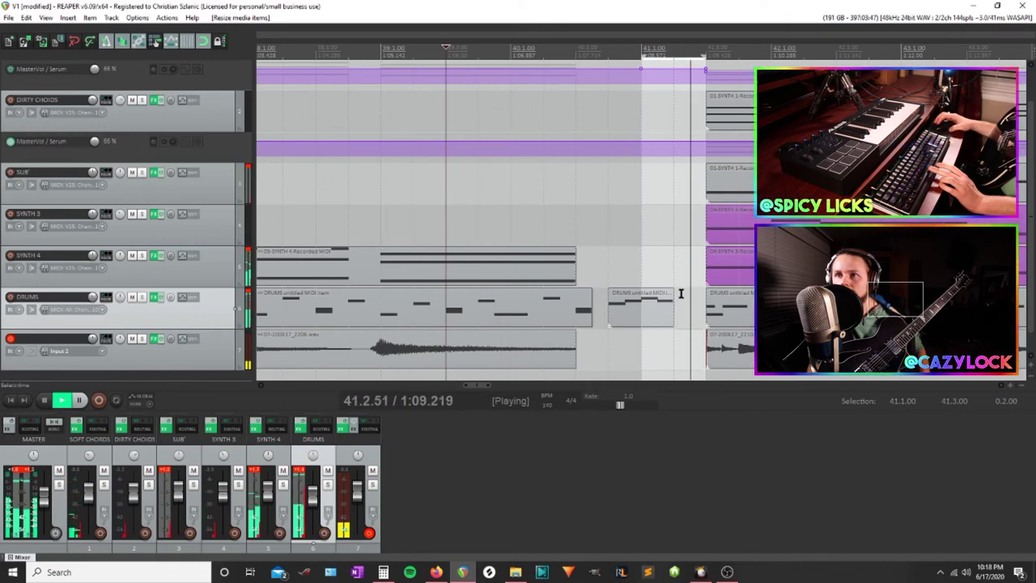
pyautogui.press('space')
# Delete the separate tom fill item around bar 41 and extend the preceding drums item to end at bar 41
pyautogui.doubleClick(647, 316)
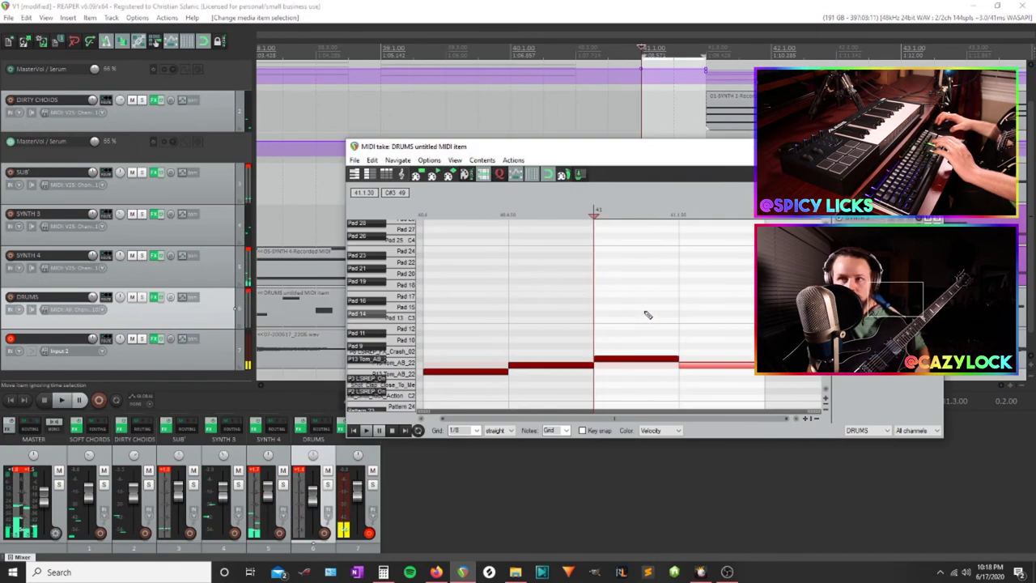
pyautogui.press('Escape')
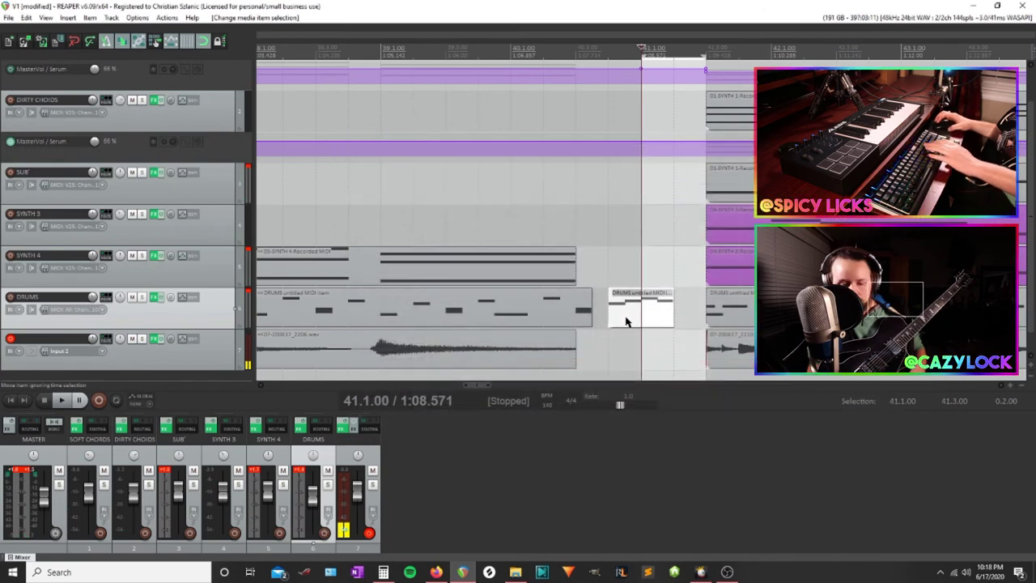
pyautogui.press('Delete')
pyautogui.moveTo(592, 317); pyautogui.dragTo(649, 323)
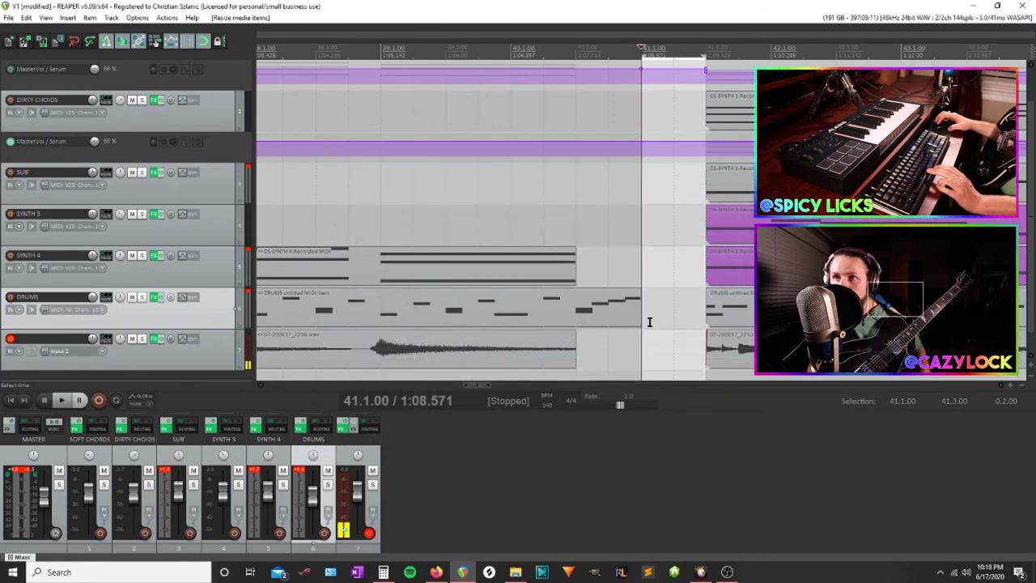
# Play the changed transition from bar 40 into the section starting at 41.3
pyautogui.scroll(-3, 649, 322)
pyautogui.click(574, 47)
pyautogui.press('space')
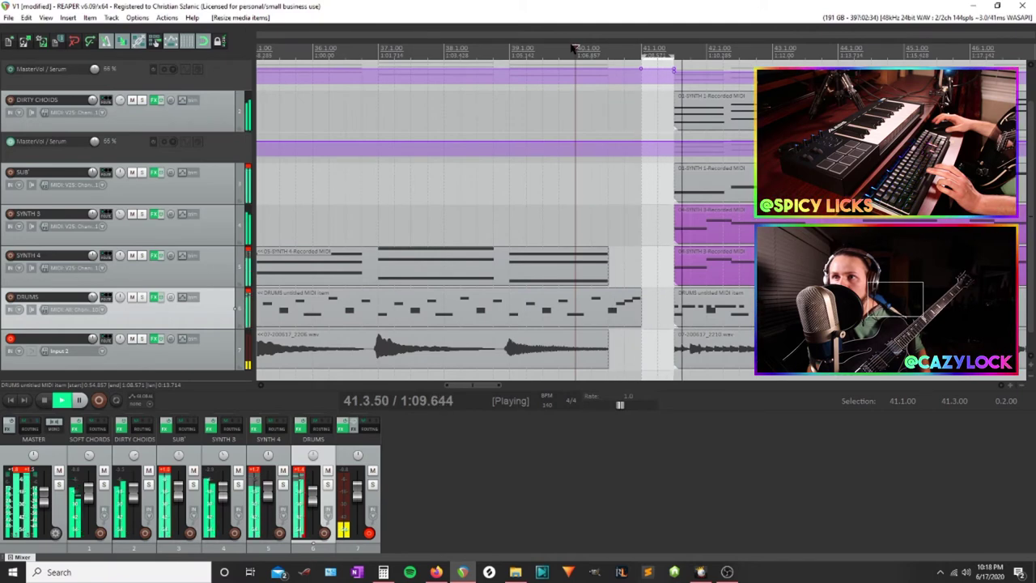
pyautogui.press('space')
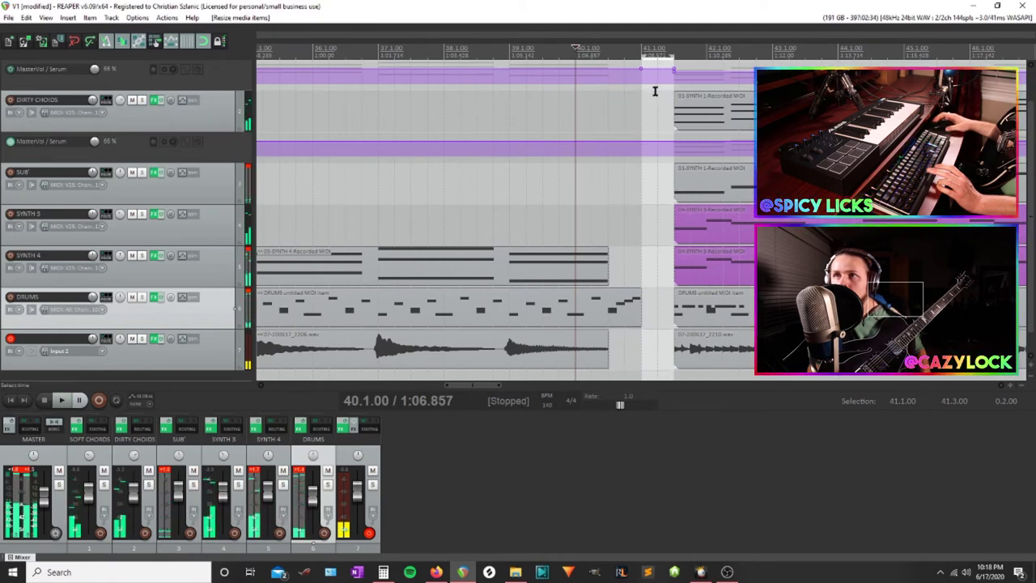
# Delete the SOFT CHORDS MasterVol envelope points at 41.1 and 41.3 and play from bar 40
pyautogui.hscroll(-1, 652, 93)
pyautogui.scroll(1, 220, 165)
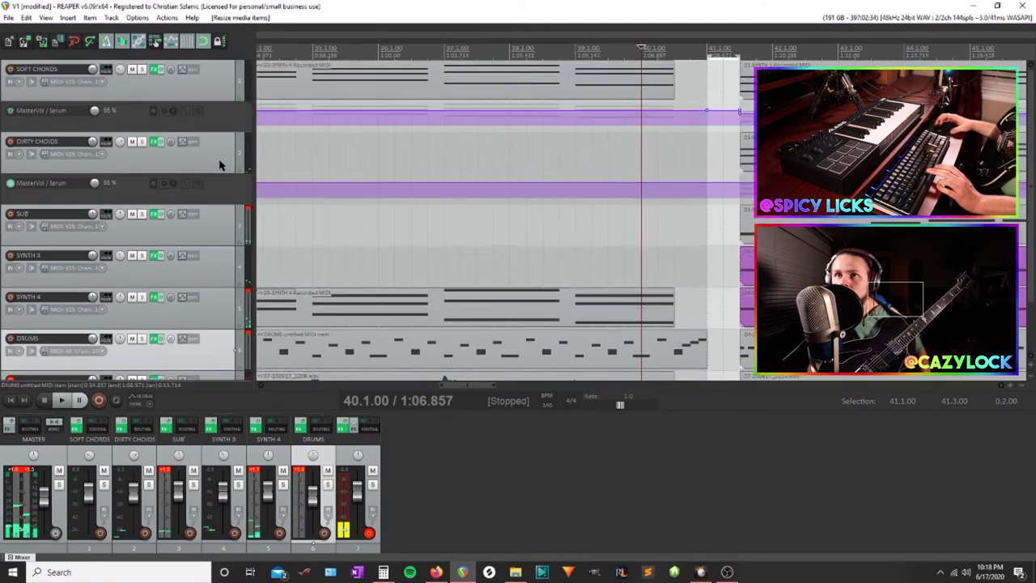
pyautogui.click(693, 106)
pyautogui.press('space')
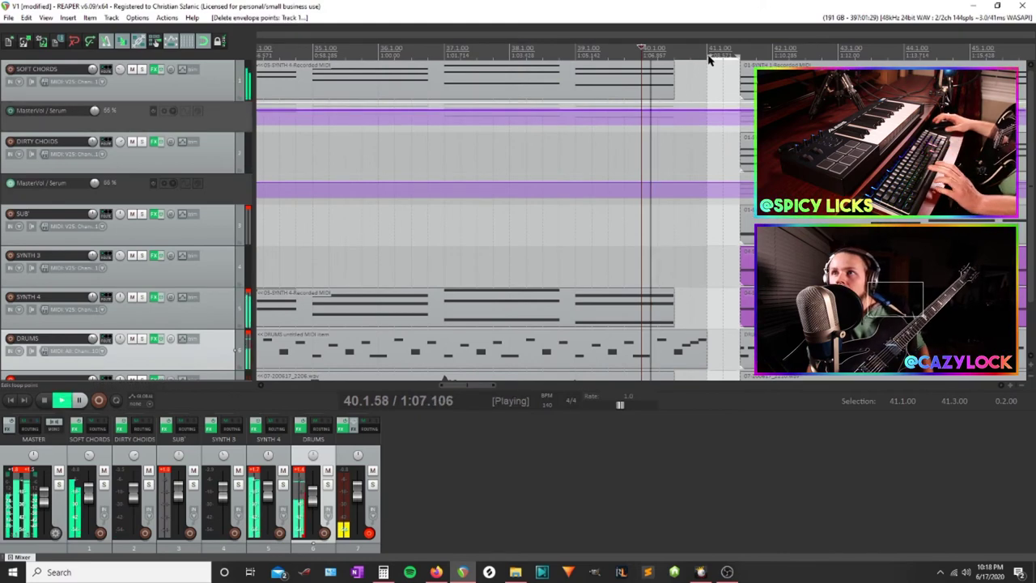
# Play the drum transition into the section at 41.3 from 38.3, replaying it from 40.4
pyautogui.scroll(-2, 697, 142)
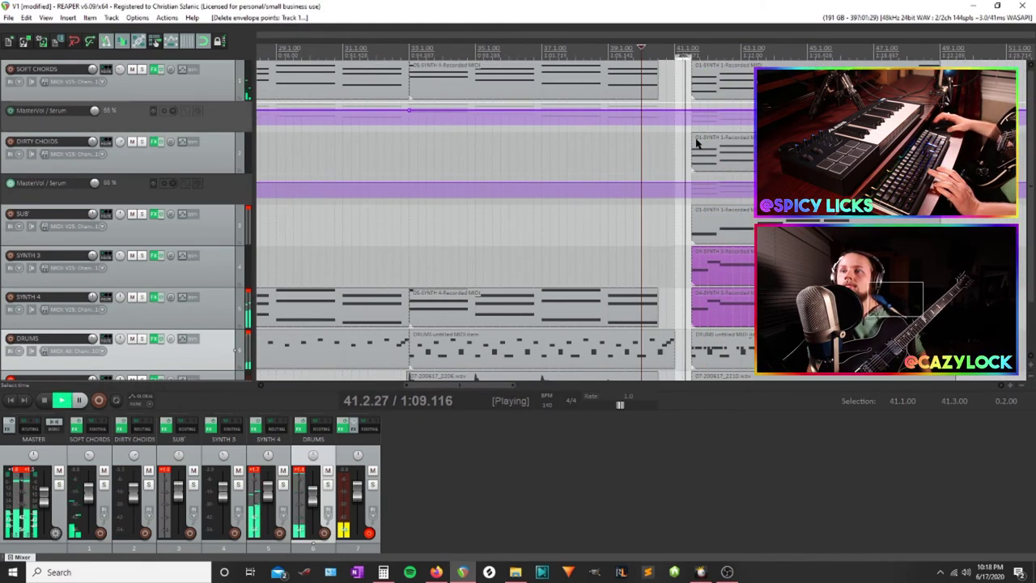
pyautogui.scroll(-2, 202, 192)
pyautogui.scroll(2, 203, 193)
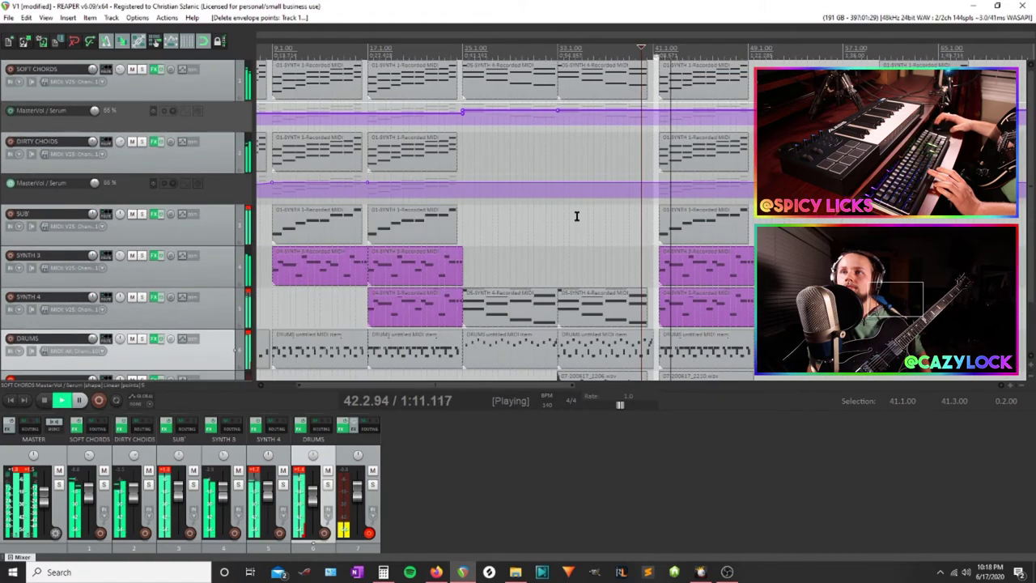
pyautogui.click(623, 50)
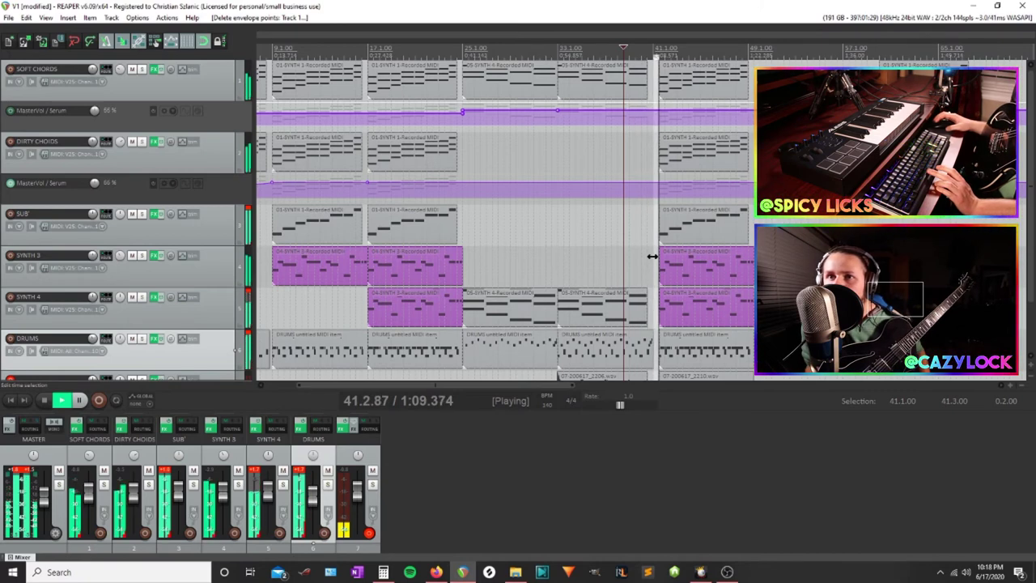
pyautogui.press('space')
pyautogui.scroll(4, 612, 328)
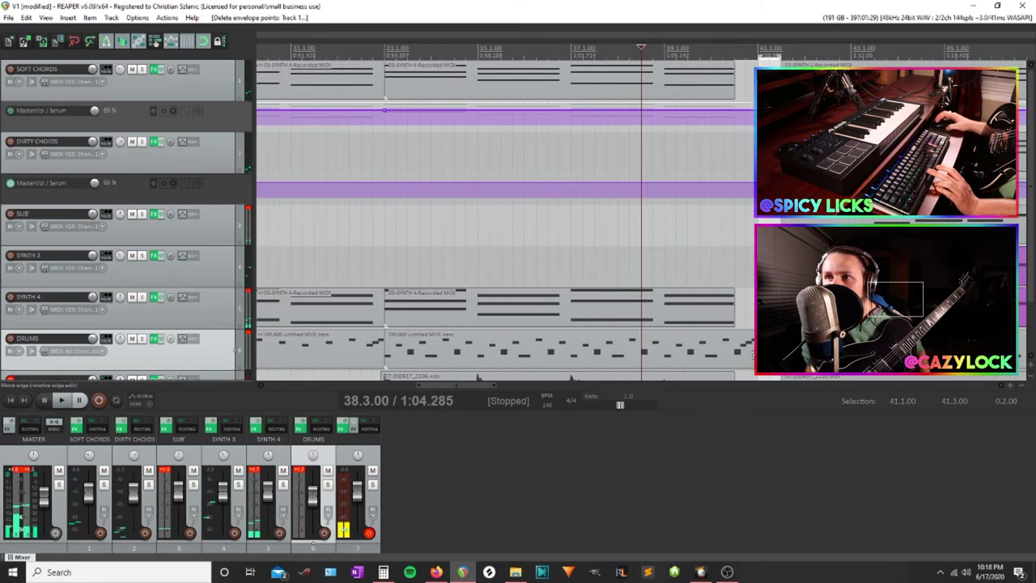
pyautogui.press('space')
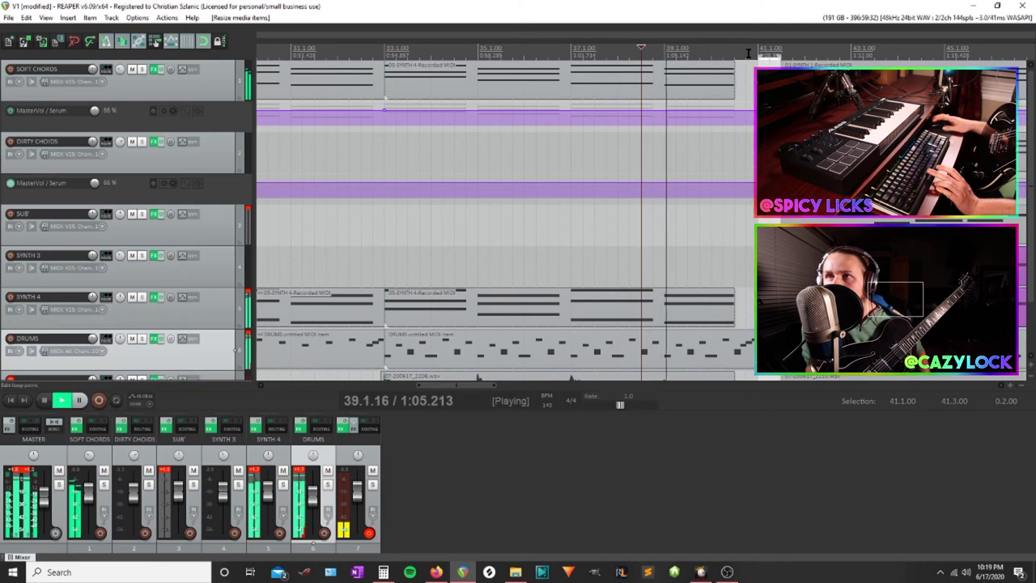
pyautogui.click(749, 54)
pyautogui.press('space')
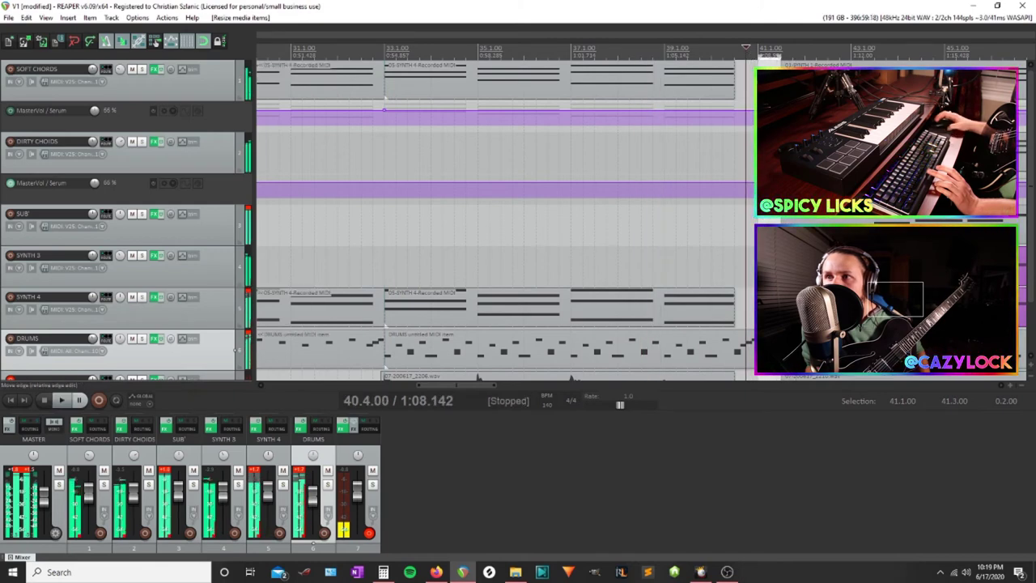
# Adjust the drums item edge near bar 41 and insert a new MIDI item on the DRUMS track from 41.1 to 41.3
pyautogui.click(758, 351)
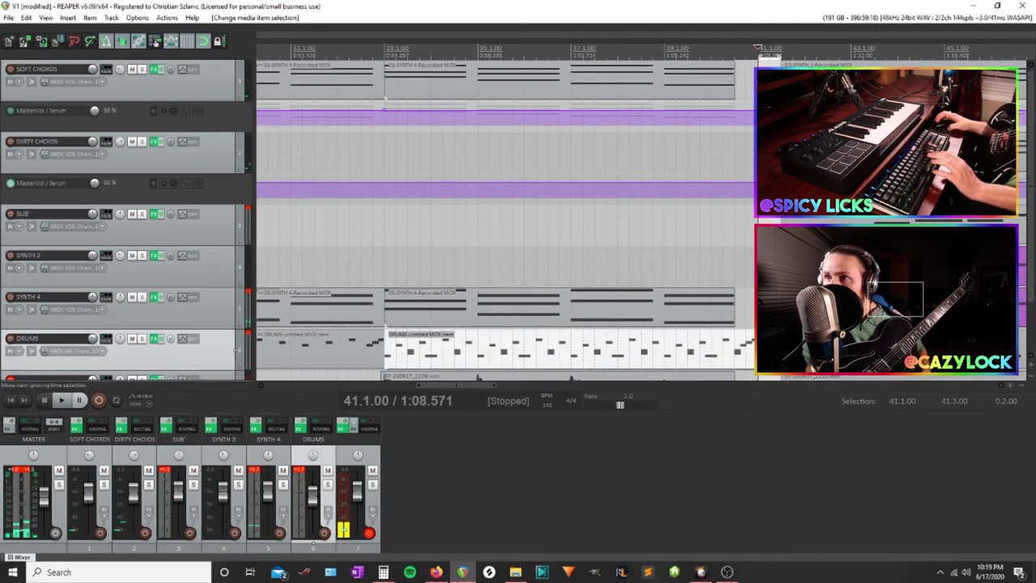
pyautogui.moveTo(777, 351); pyautogui.dragTo(781, 351)
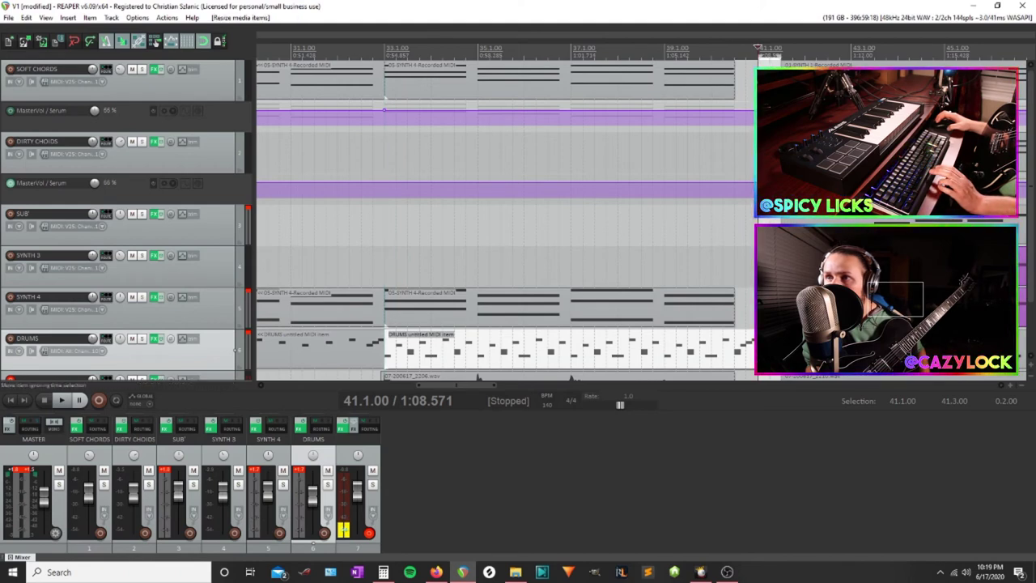
pyautogui.click(71, 19)
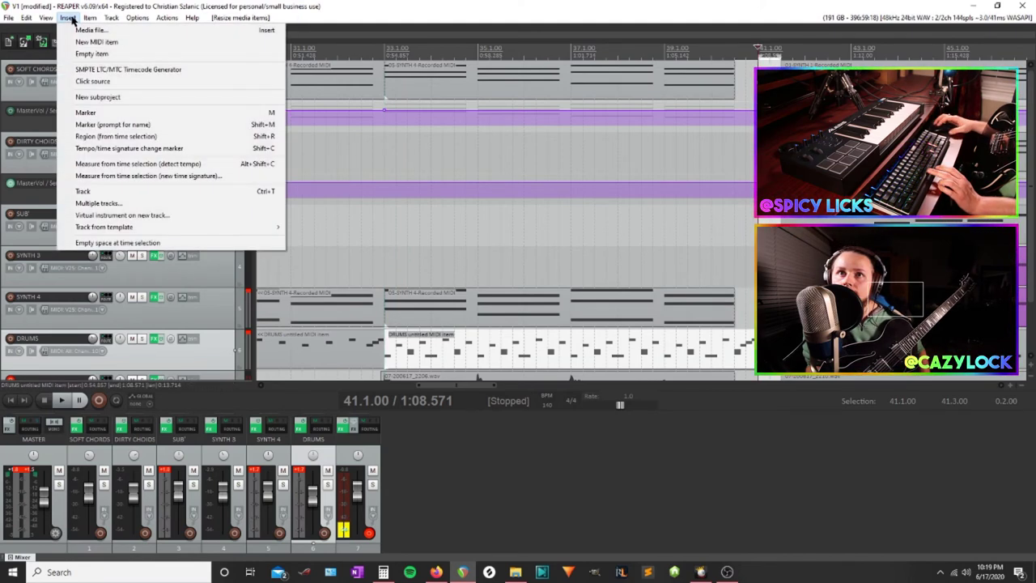
pyautogui.click(85, 39)
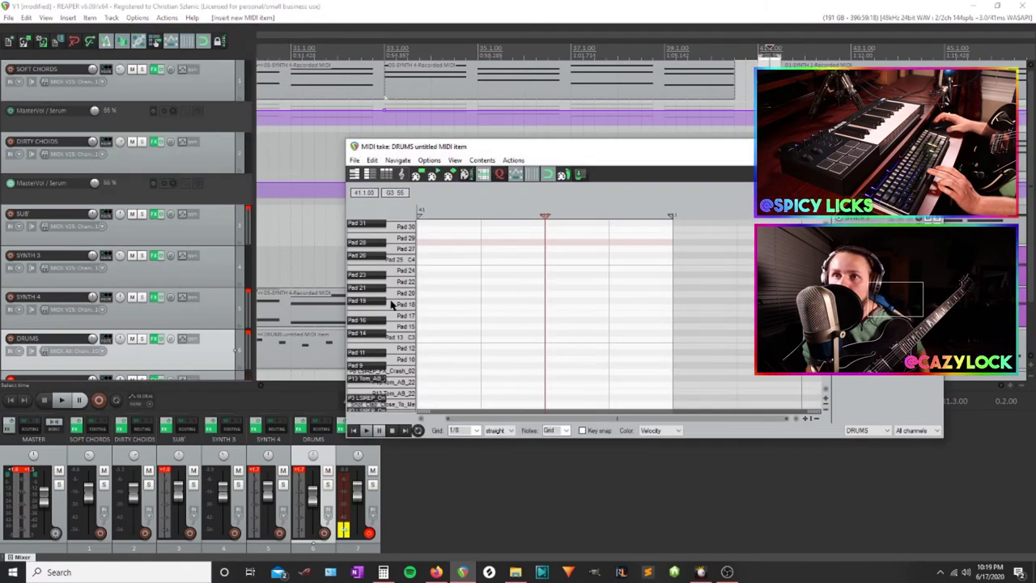
# Draw four consecutive eighth-note tom hits across the new drums item on F2, E2, F2 and F#2
pyautogui.scroll(-1, 387, 333)
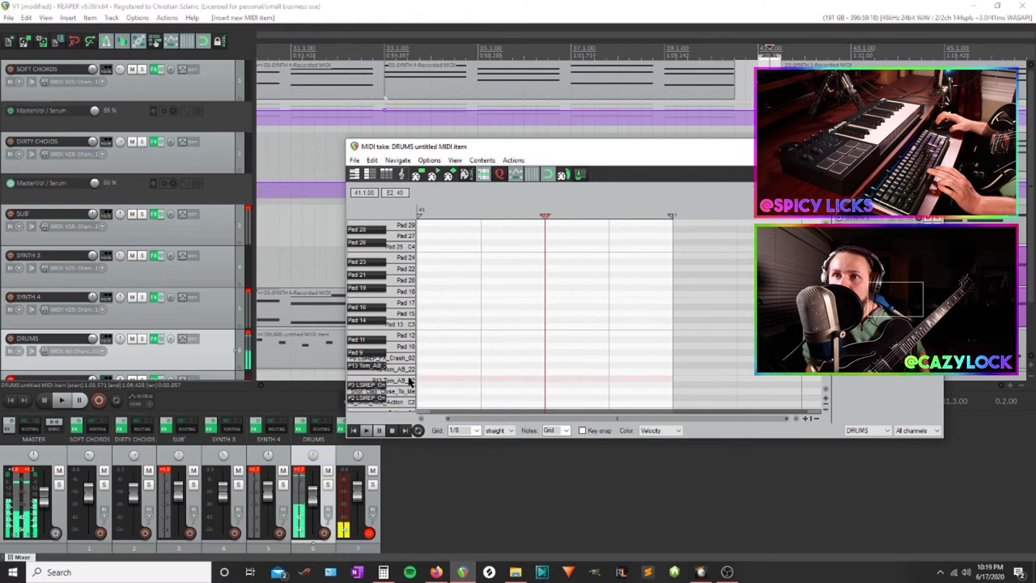
pyautogui.scroll(-1, 410, 376)
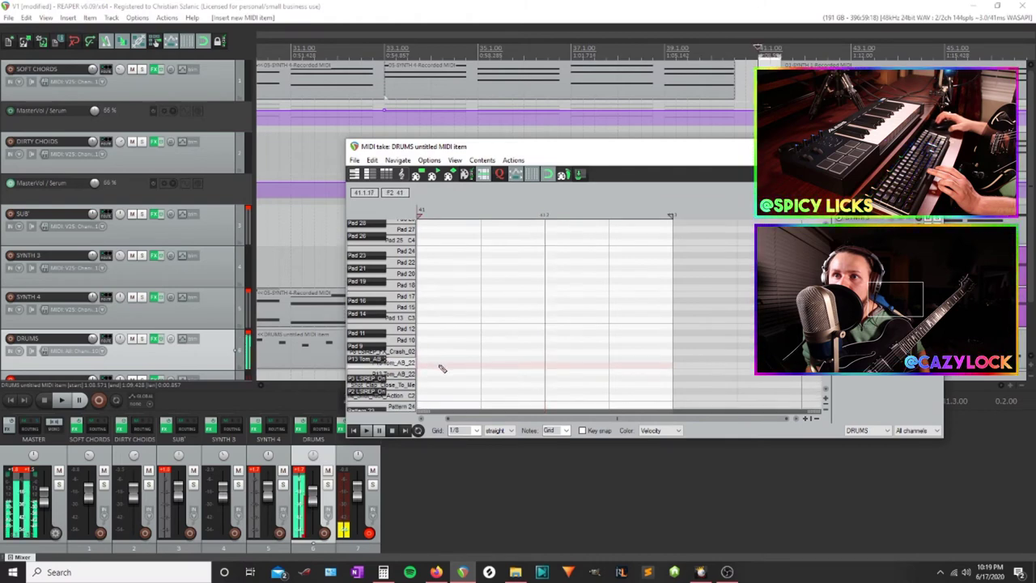
pyautogui.moveTo(442, 365); pyautogui.dragTo(546, 372)
pyautogui.click(621, 365)
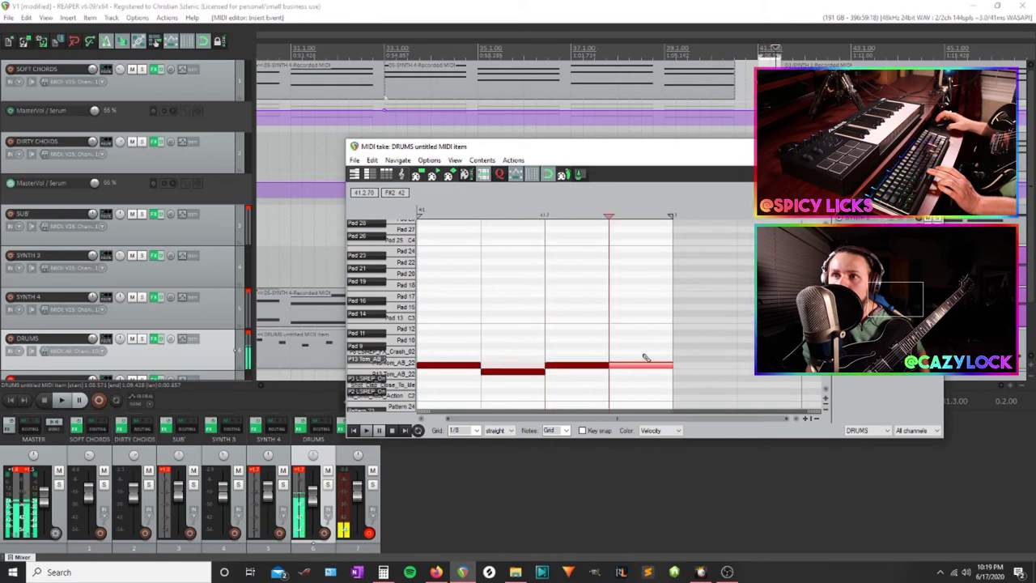
pyautogui.moveTo(628, 367); pyautogui.dragTo(630, 359)
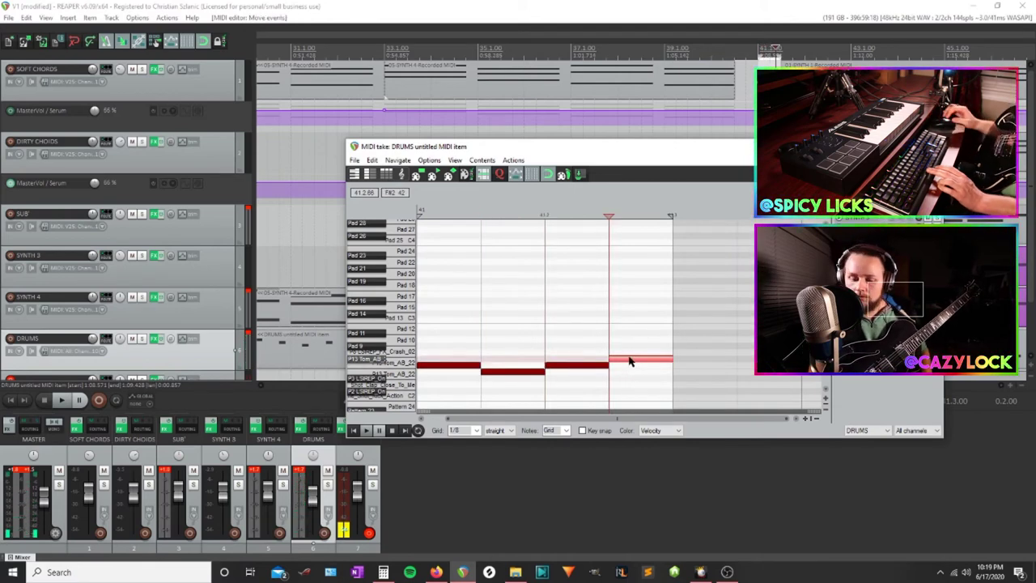
# Close the MIDI editor and play the new tom fill into the section at 41.3, starting from bar 40 and from 38.3
pyautogui.press('space')
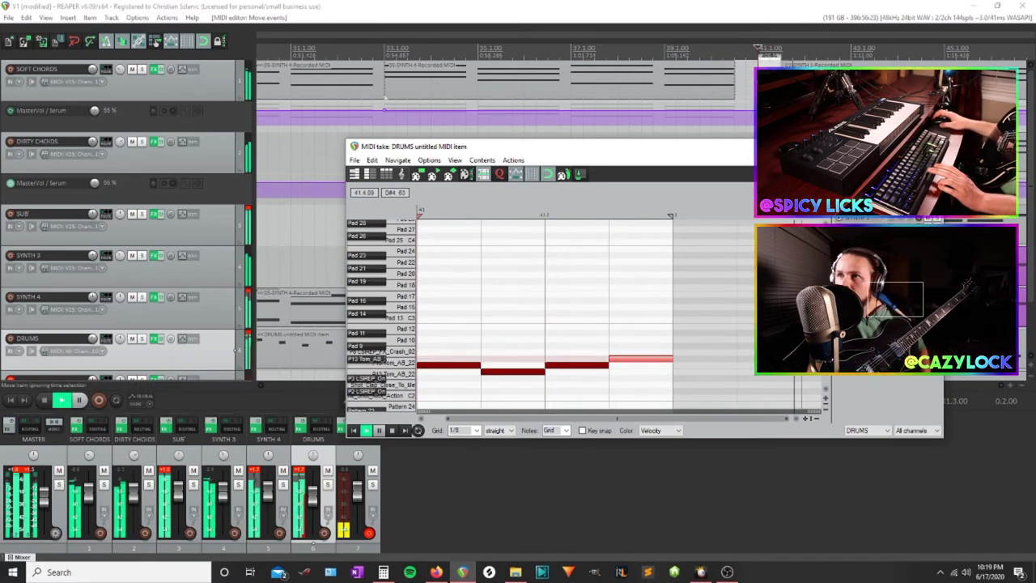
pyautogui.click(930, 147)
pyautogui.press('space')
pyautogui.click(737, 52)
pyautogui.press('space')
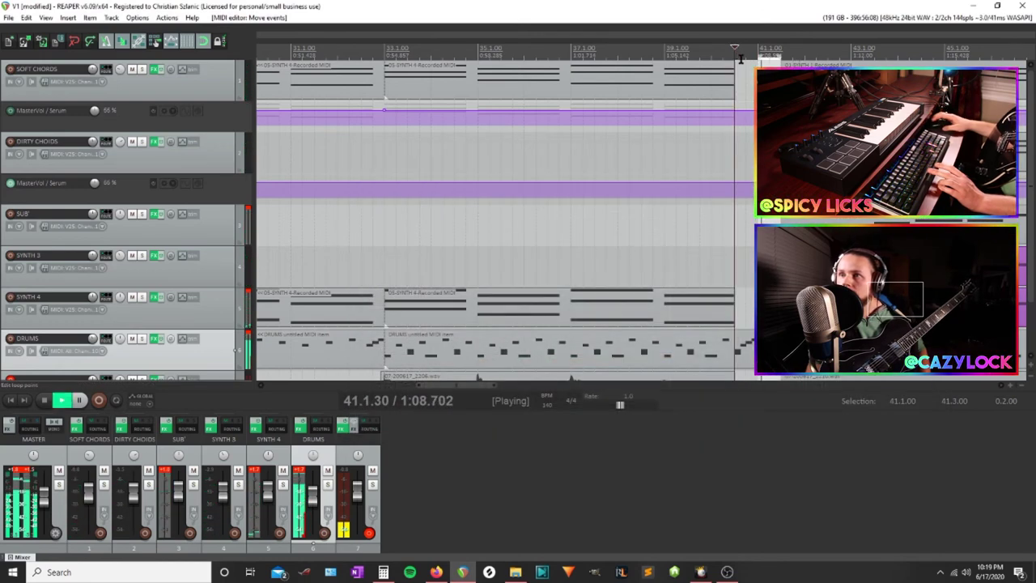
pyautogui.click(643, 50)
pyautogui.press('space')
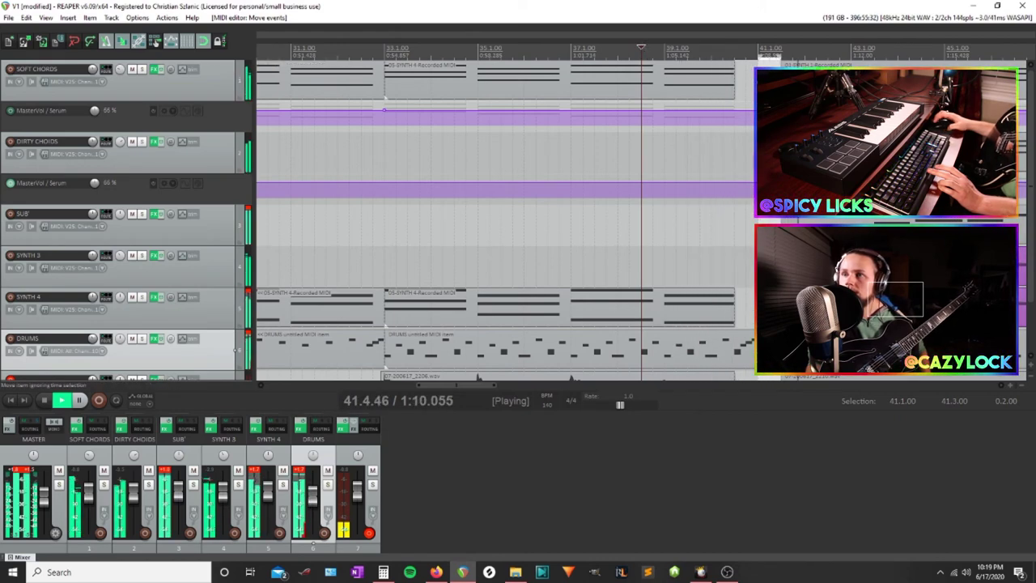
# Copy all the tom notes from the DRUMS item spanning bars 33 to 41 and close its MIDI editor
pyautogui.scroll(-3, 505, 220)
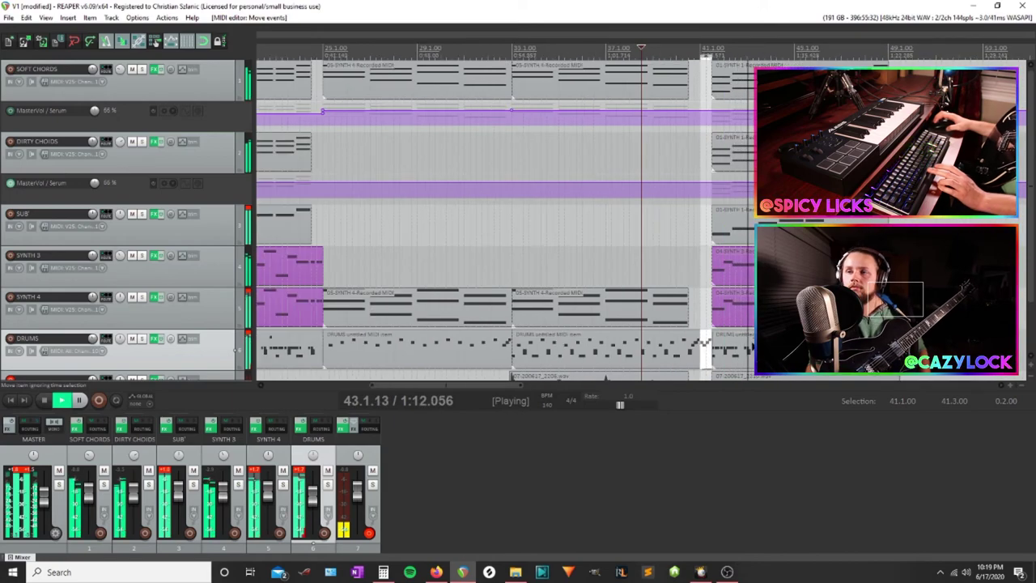
pyautogui.scroll(3, 689, 327)
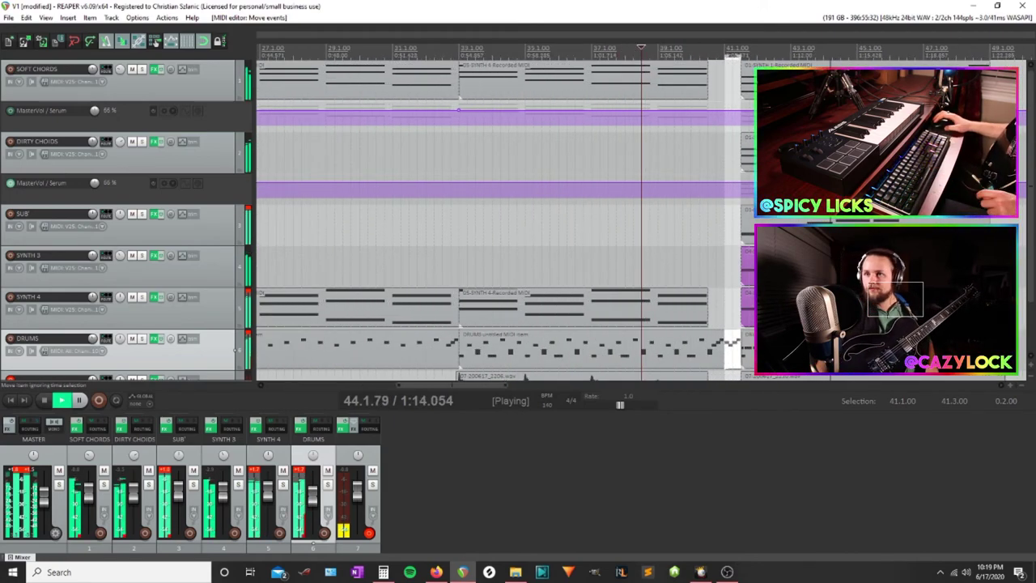
pyautogui.doubleClick(644, 348)
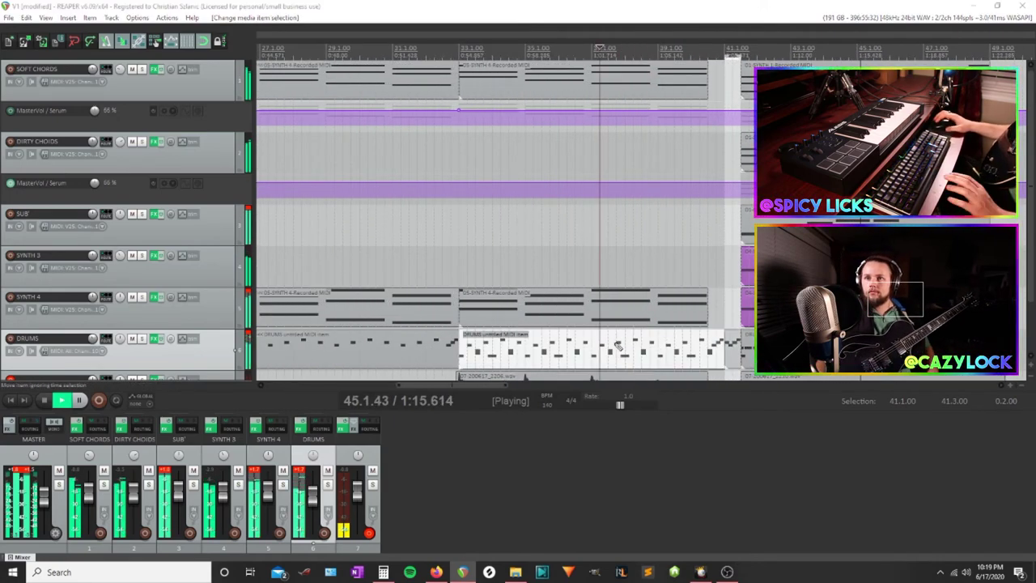
pyautogui.scroll(-2, 579, 328)
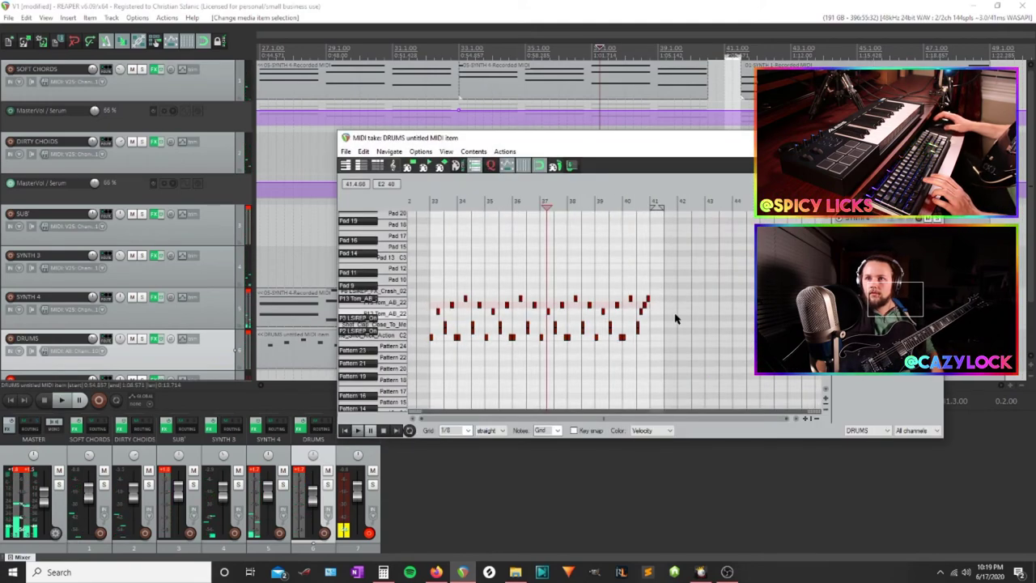
pyautogui.moveTo(478, 314); pyautogui.dragTo(419, 292)
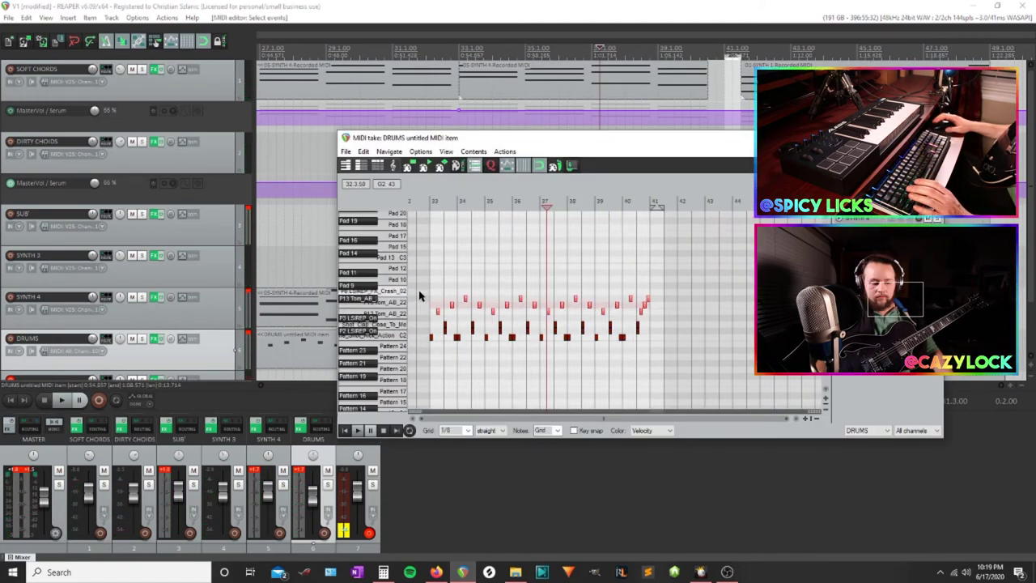
pyautogui.click(931, 138)
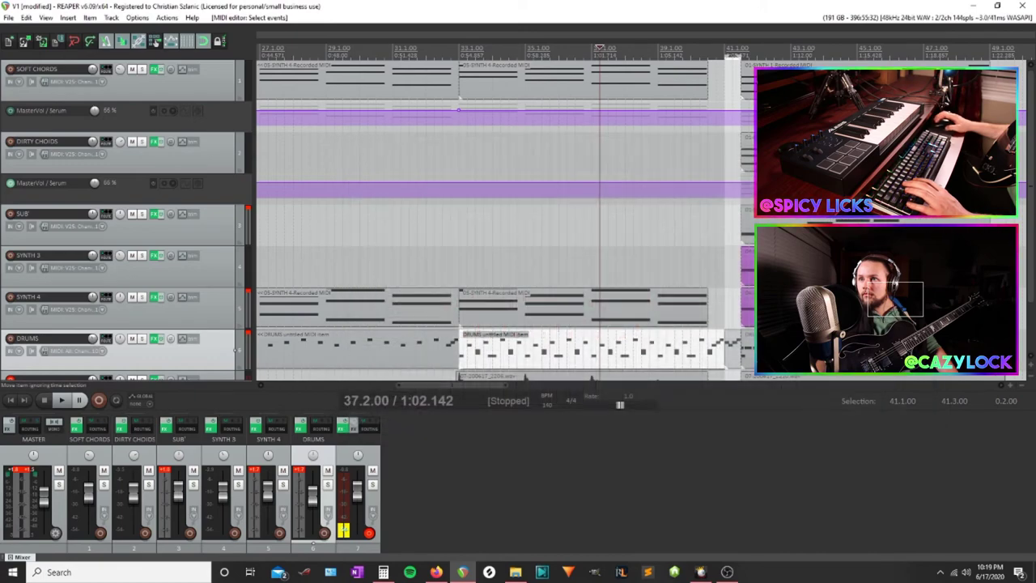
# Paste the copied tom notes into the DRUMS item starting at 41.3 and play the section with the added toms
pyautogui.doubleClick(527, 350)
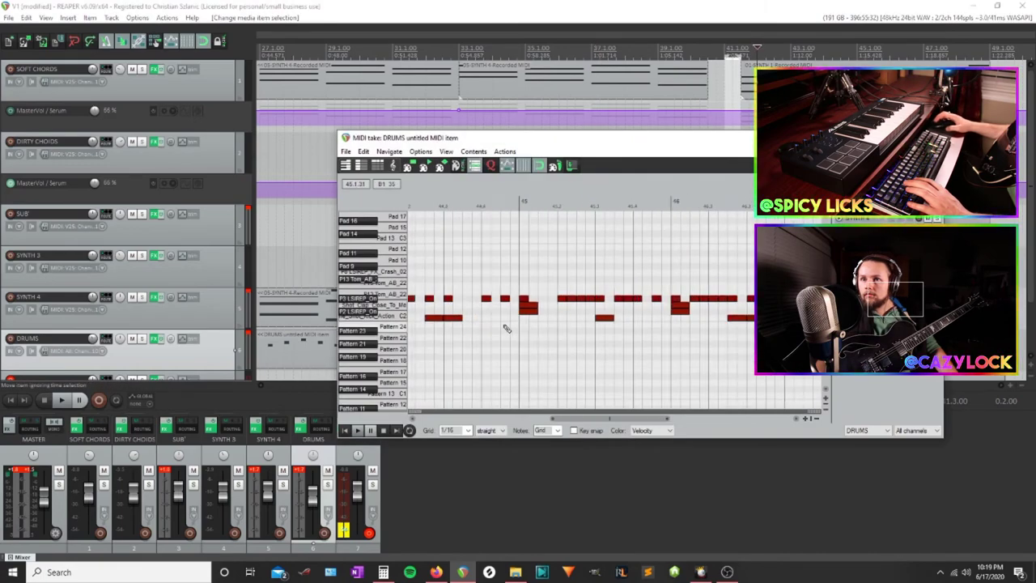
pyautogui.hotkey('ctrl', 'v')
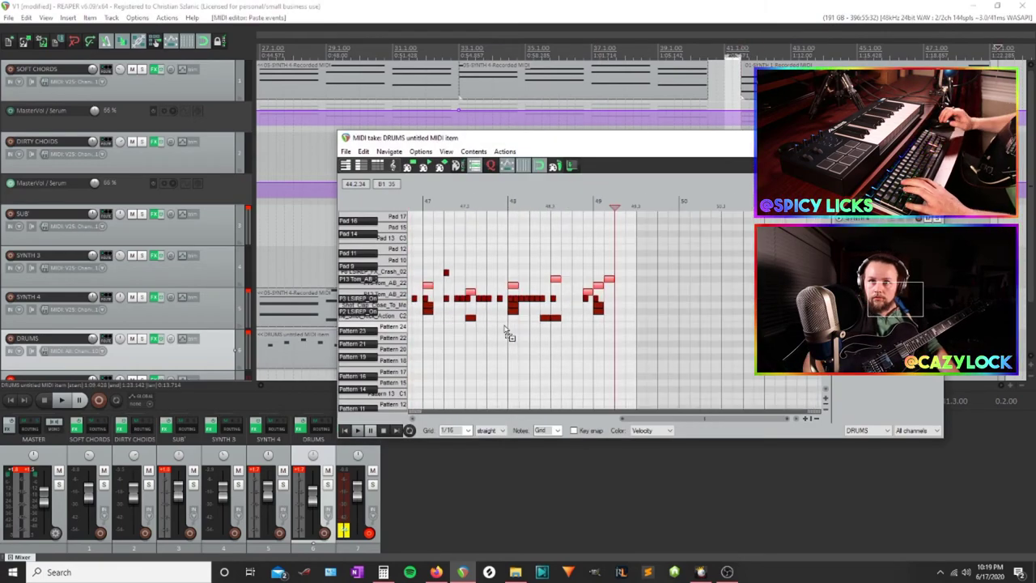
pyautogui.press('space')
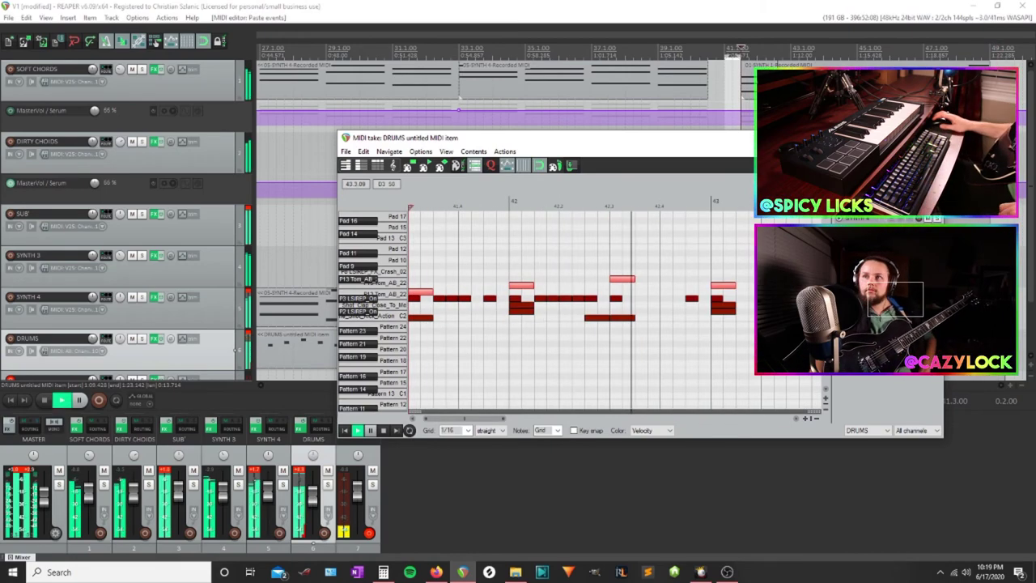
pyautogui.click(931, 138)
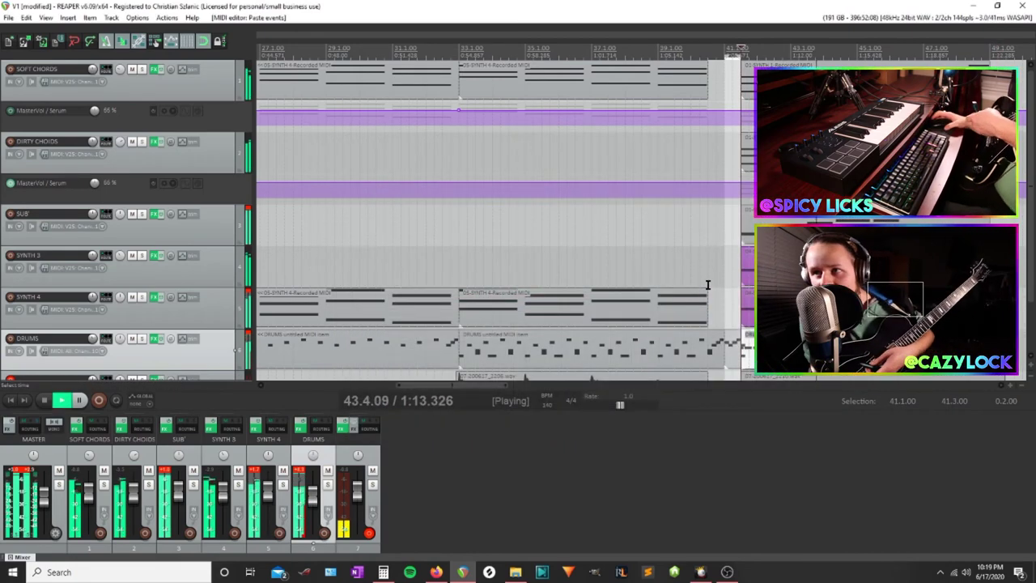
pyautogui.scroll(-2, 591, 270)
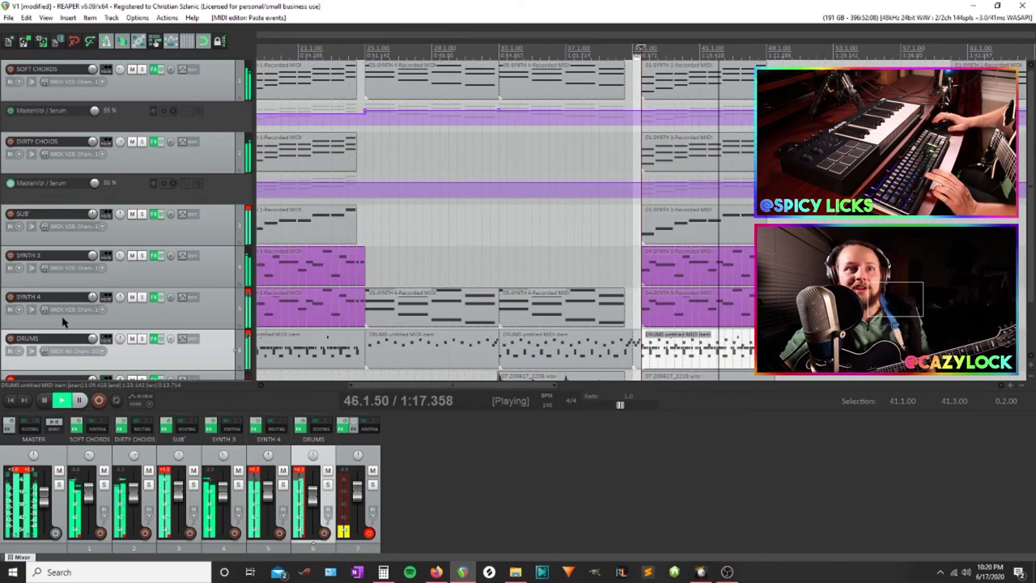
pyautogui.scroll(-2, 647, 306)
pyautogui.scroll(-2, 583, 305)
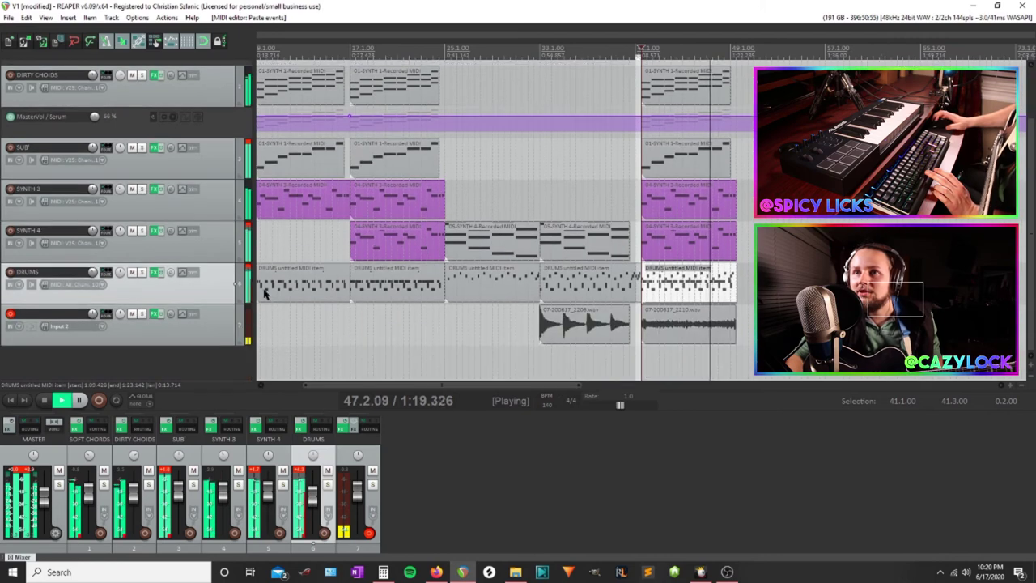
pyautogui.press('space')
# Play the recorded guitar item from 33.1 and examine how its chord onsets line up with bars 33 and 37
pyautogui.click(550, 305)
pyautogui.scroll(5, 594, 359)
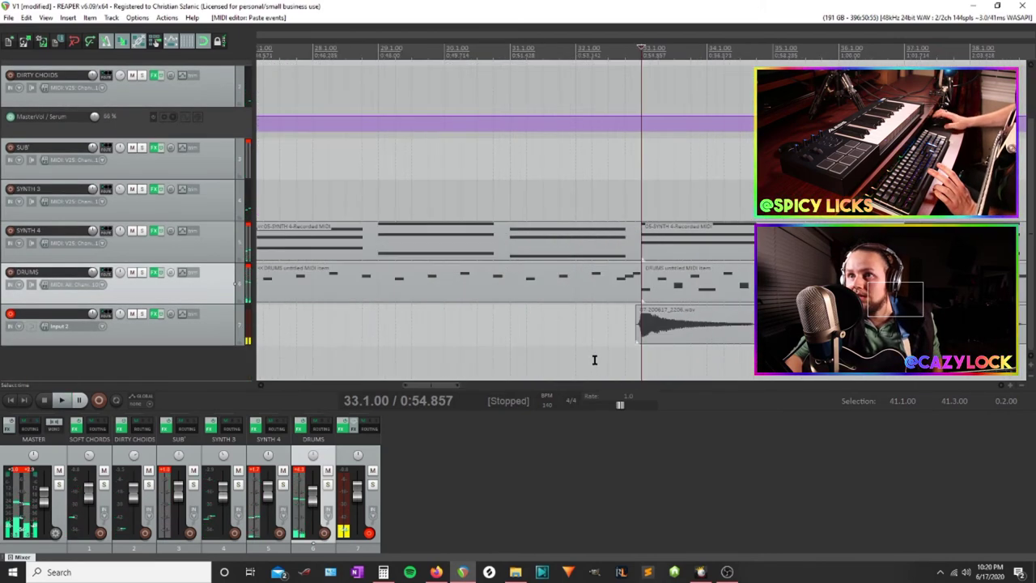
pyautogui.scroll(4, 623, 362)
pyautogui.scroll(-3, 641, 354)
pyautogui.press('space')
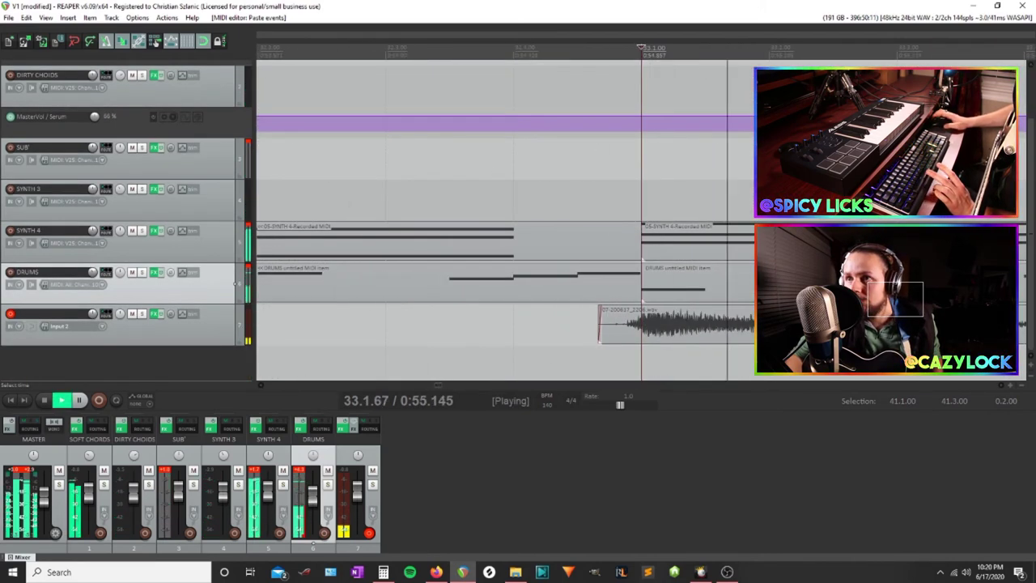
pyautogui.scroll(-3, 698, 333)
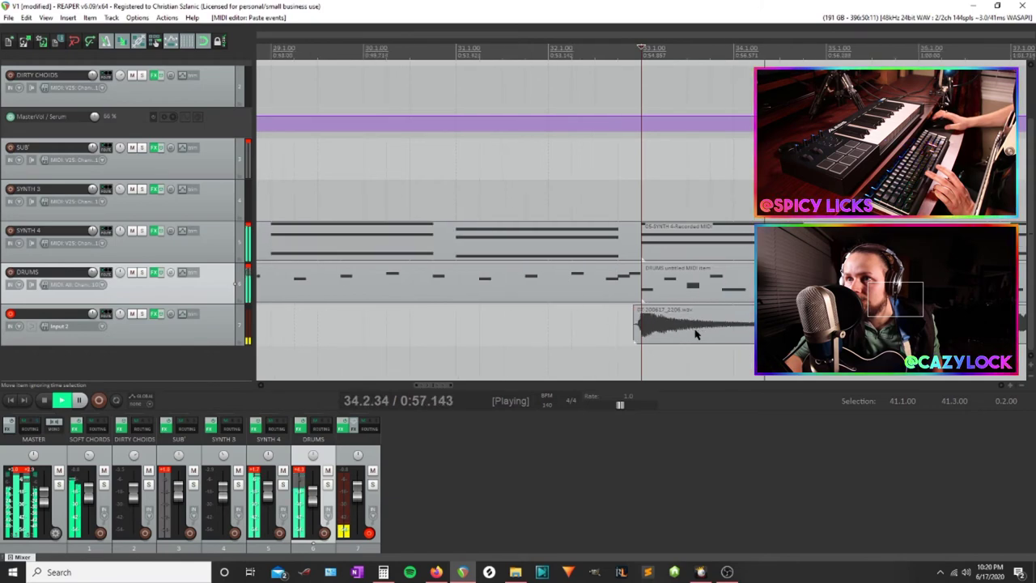
pyautogui.scroll(-3, 698, 334)
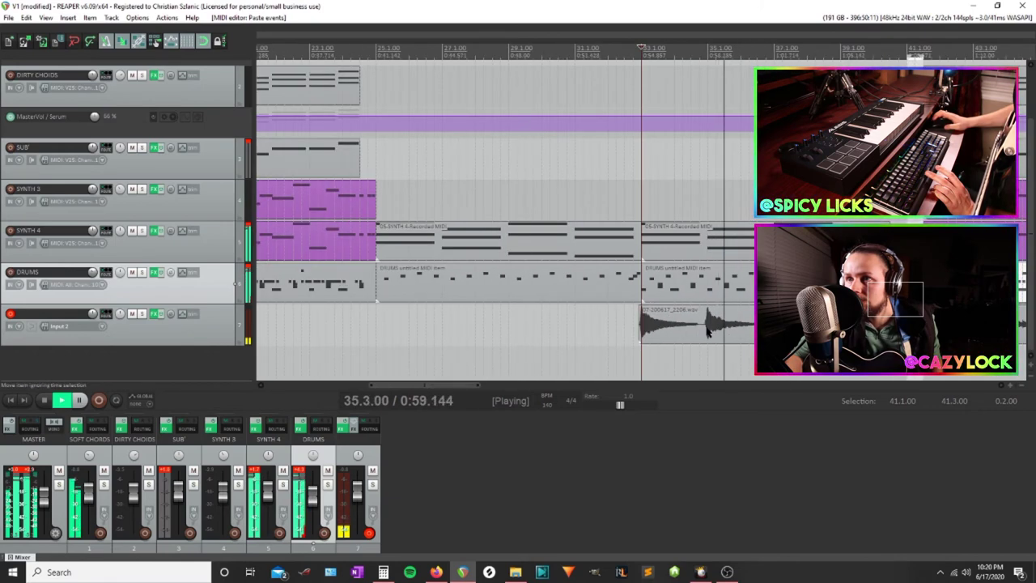
pyautogui.scroll(2, 704, 332)
pyautogui.press('space')
pyautogui.scroll(-2, 707, 332)
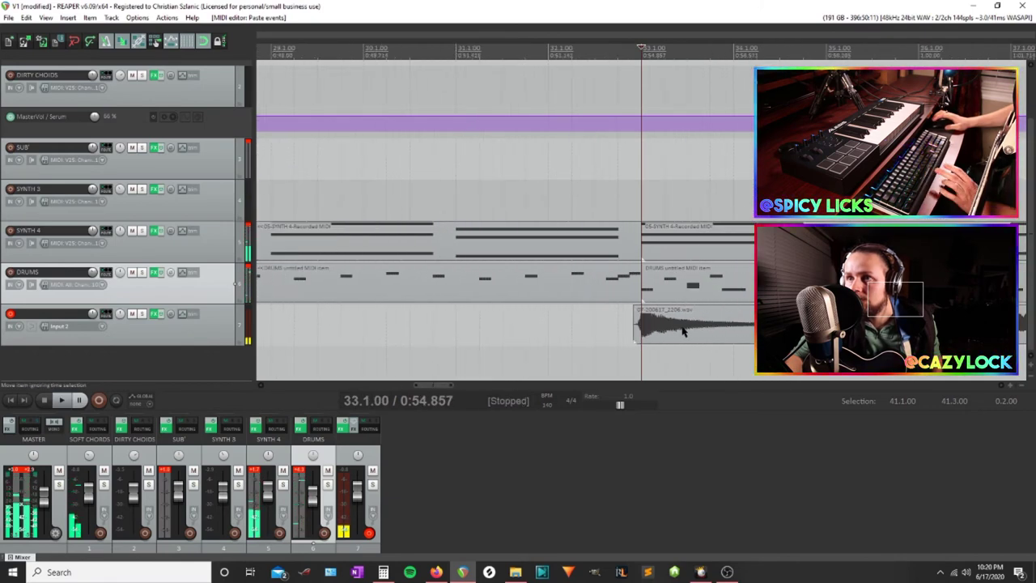
pyautogui.click(823, 49)
pyautogui.scroll(5, 813, 300)
pyautogui.scroll(-5, 814, 299)
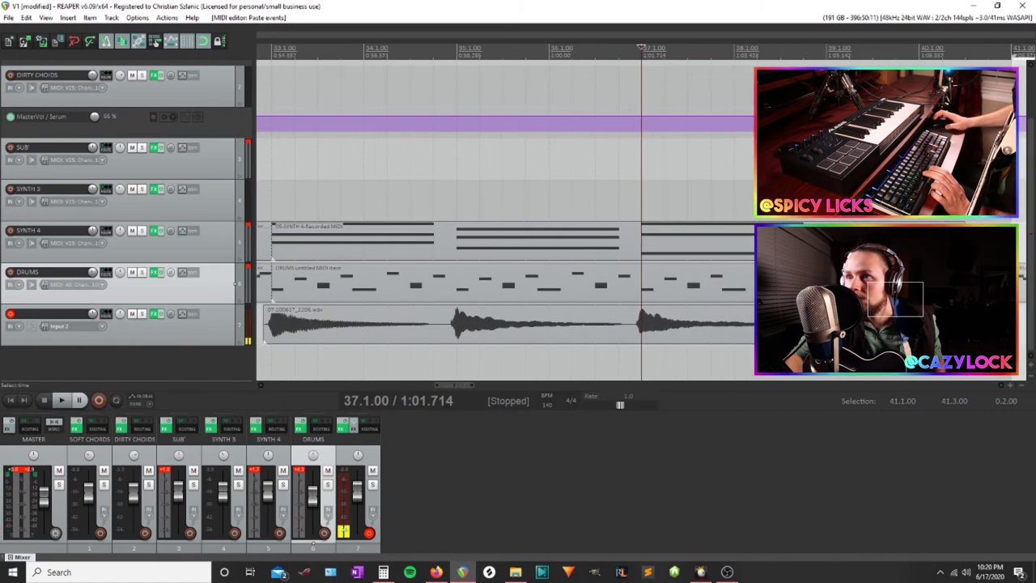
# Show the guitar track's volume envelope and close its envelope list
pyautogui.scroll(5, 814, 324)
pyautogui.scroll(-7, 613, 351)
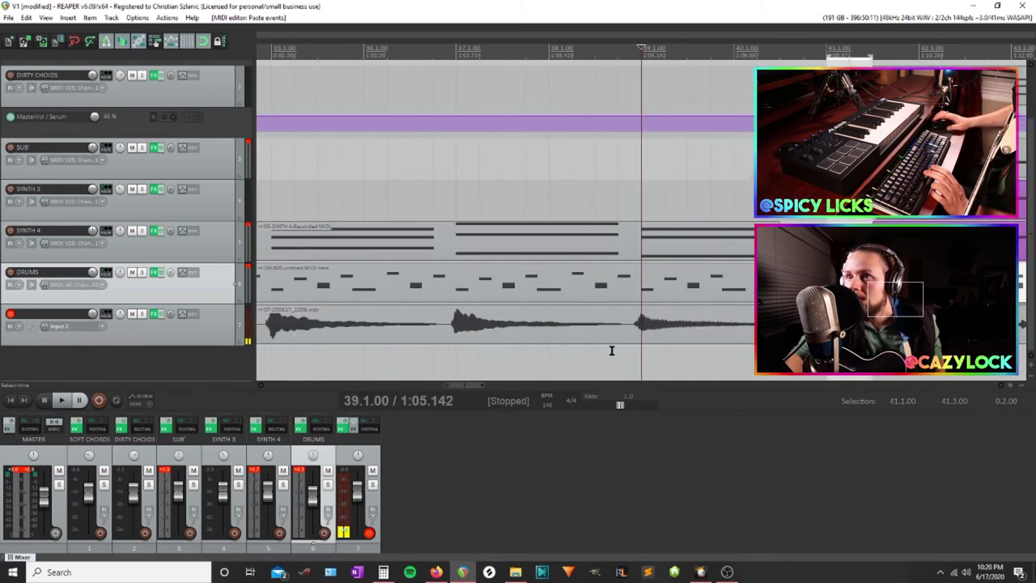
pyautogui.click(183, 313)
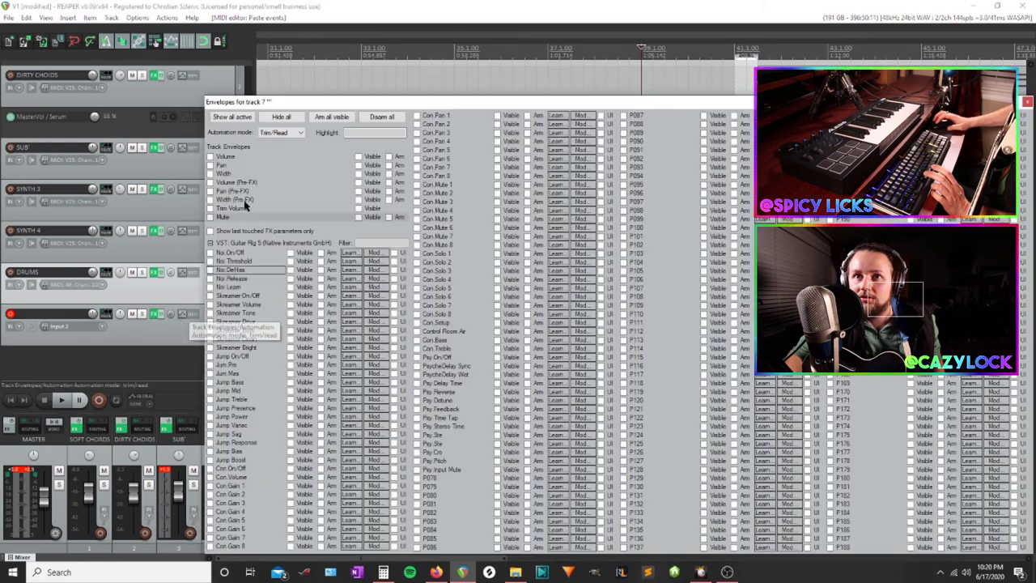
pyautogui.click(212, 156)
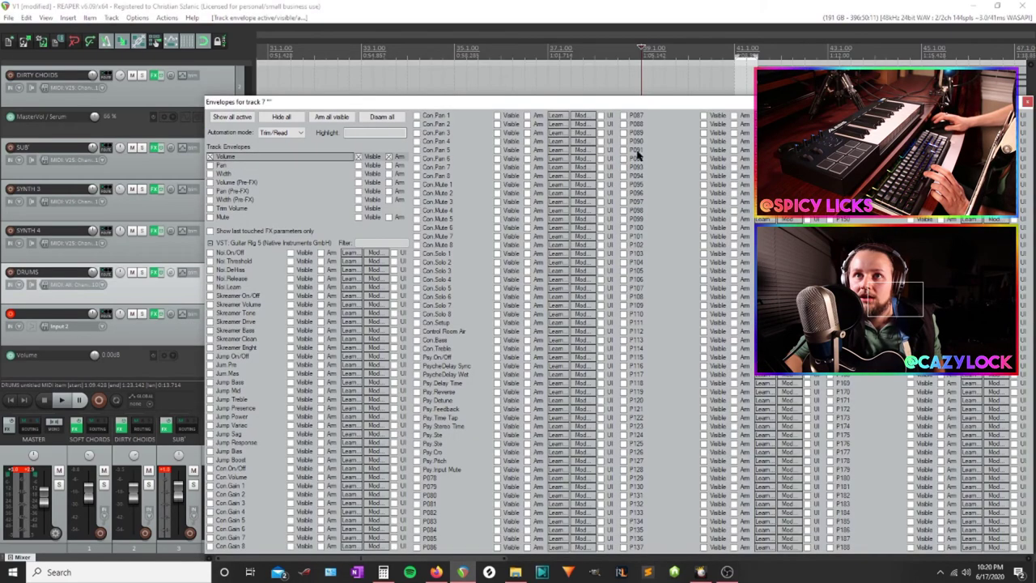
pyautogui.click(1026, 103)
# Add volume envelope points at each guitar chord onset at bars 33, 35, 37 and 39, and shortly after each onset
pyautogui.scroll(3, 377, 356)
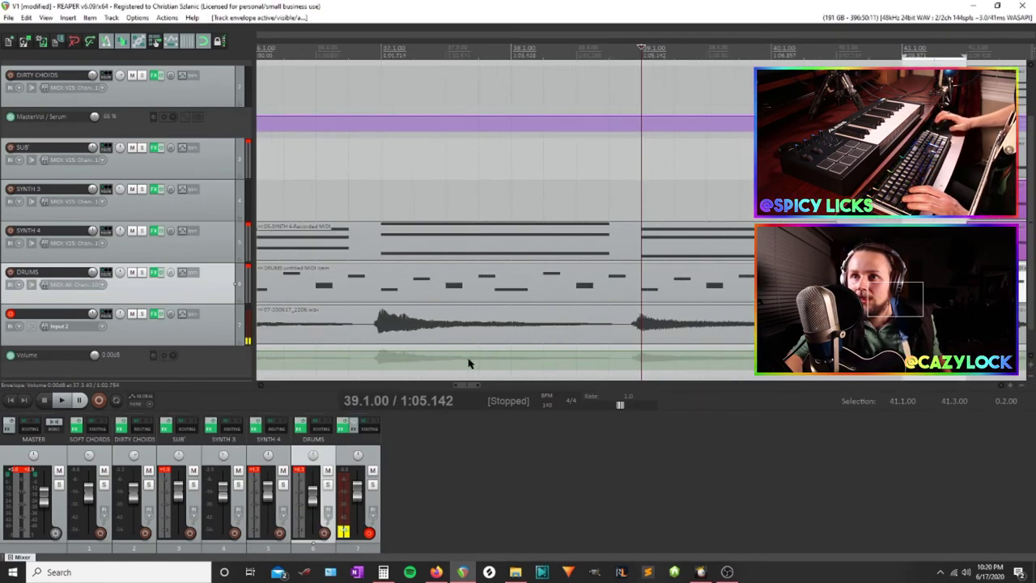
pyautogui.scroll(-1, 359, 354)
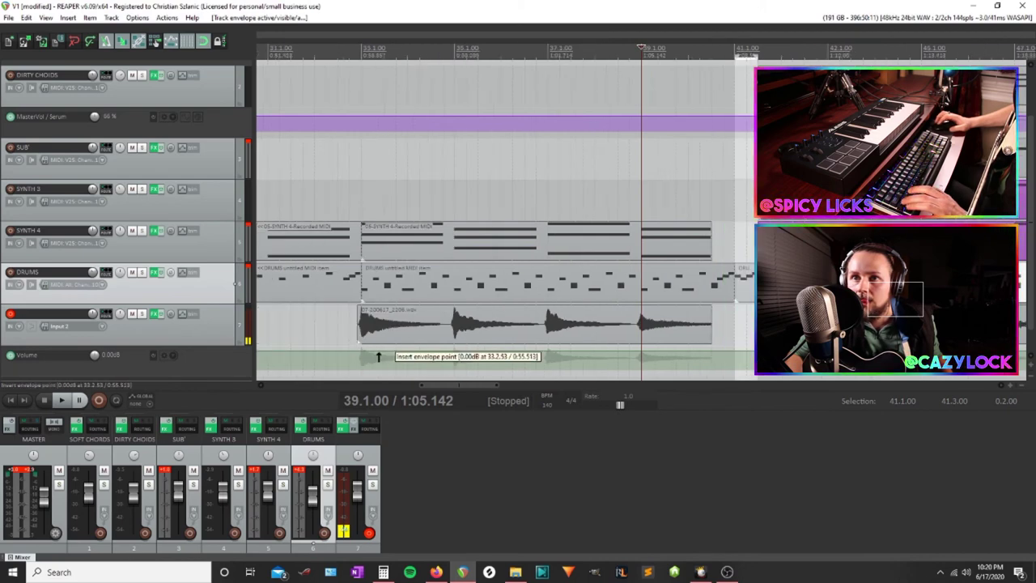
pyautogui.keyDown('shift'); pyautogui.click(384, 355); pyautogui.keyUp('shift')
pyautogui.keyDown('shift'); pyautogui.click(477, 353); pyautogui.keyUp('shift')
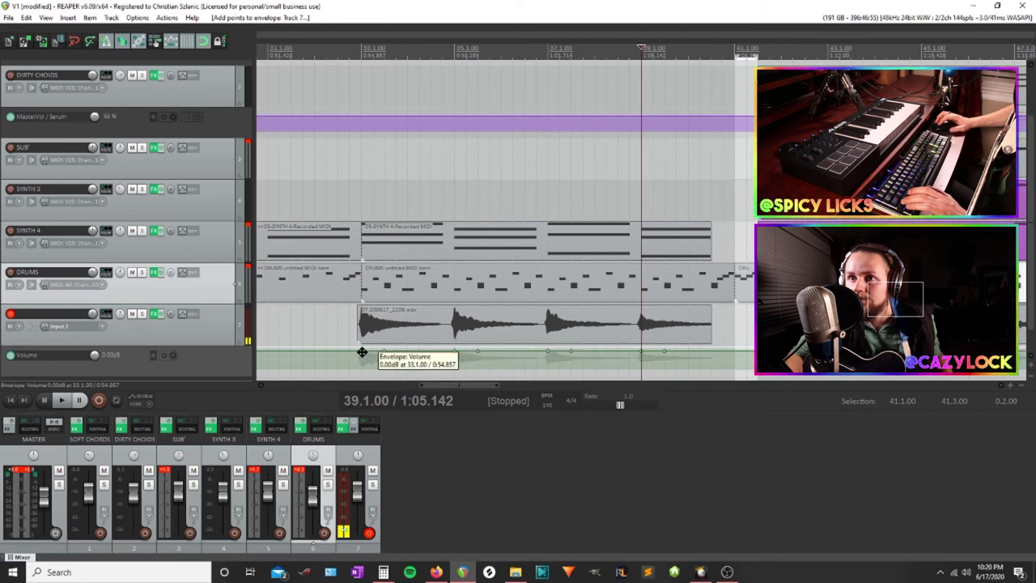
# Lower the guitar volume envelope at the chord onsets, with 33.1 at about -5.2 dB and 35.1 at about -13.4 dB
pyautogui.moveTo(361, 353); pyautogui.dragTo(360, 366)
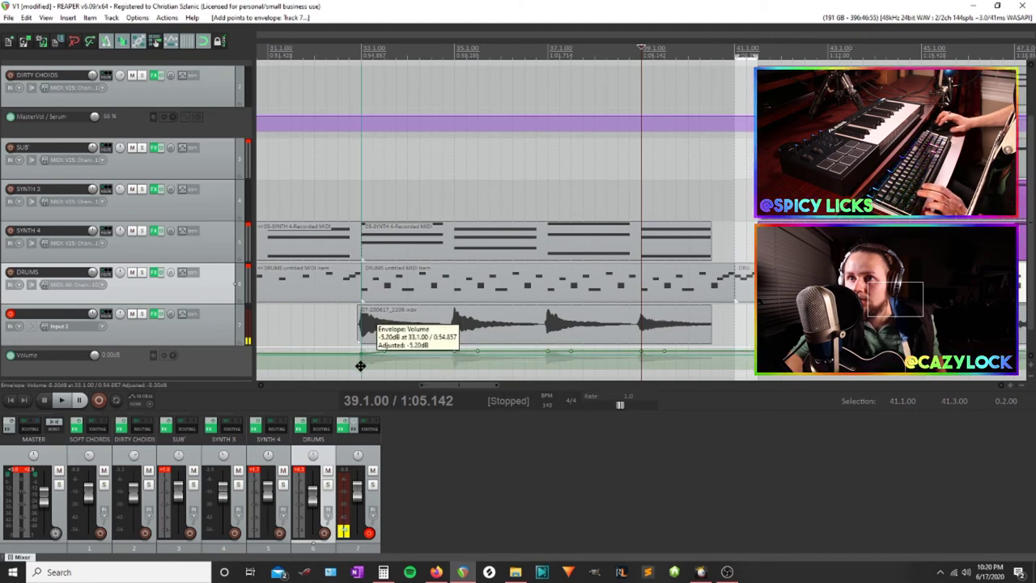
pyautogui.moveTo(454, 351); pyautogui.dragTo(456, 366)
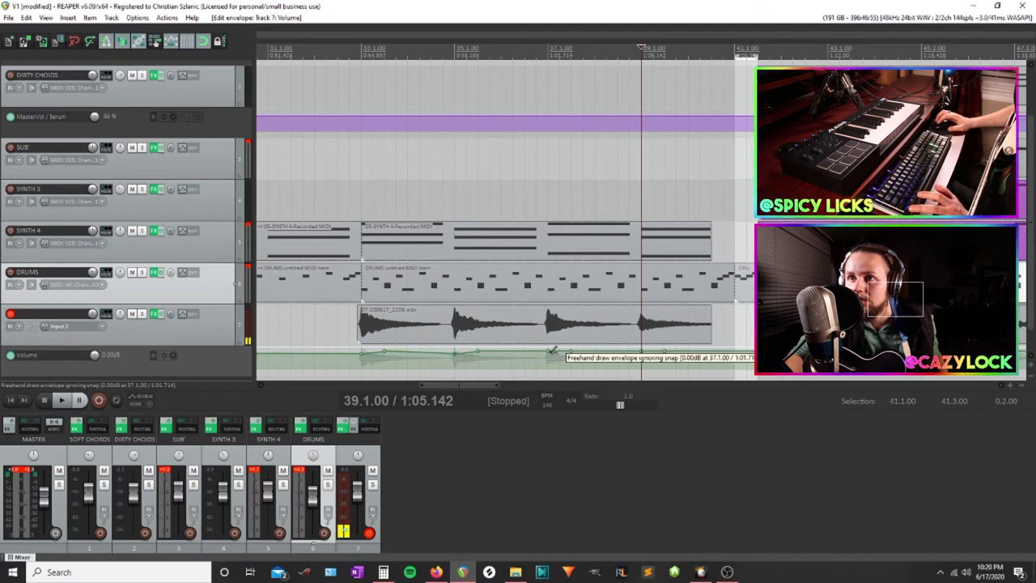
pyautogui.click(551, 349)
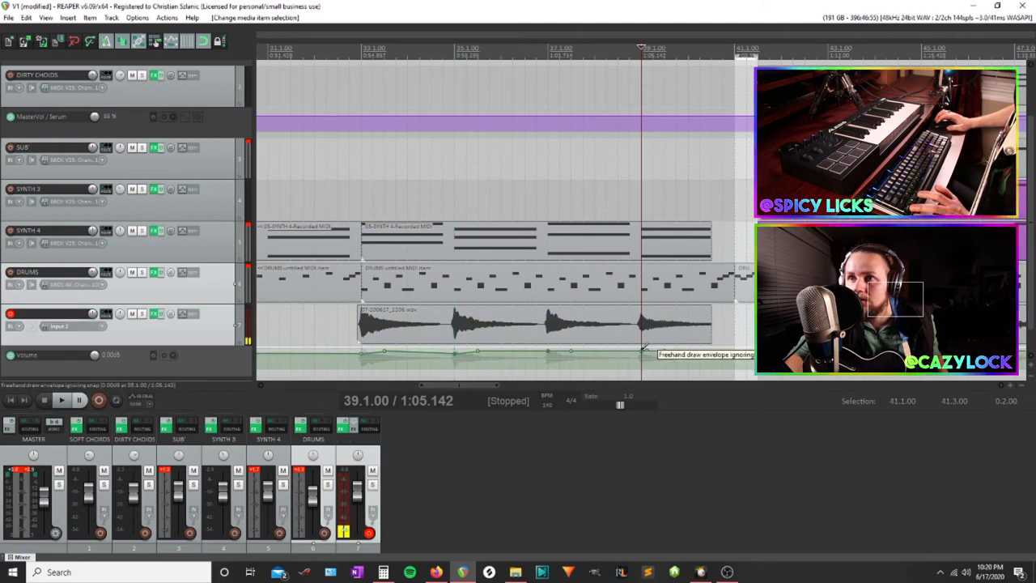
pyautogui.moveTo(642, 352); pyautogui.dragTo(641, 375)
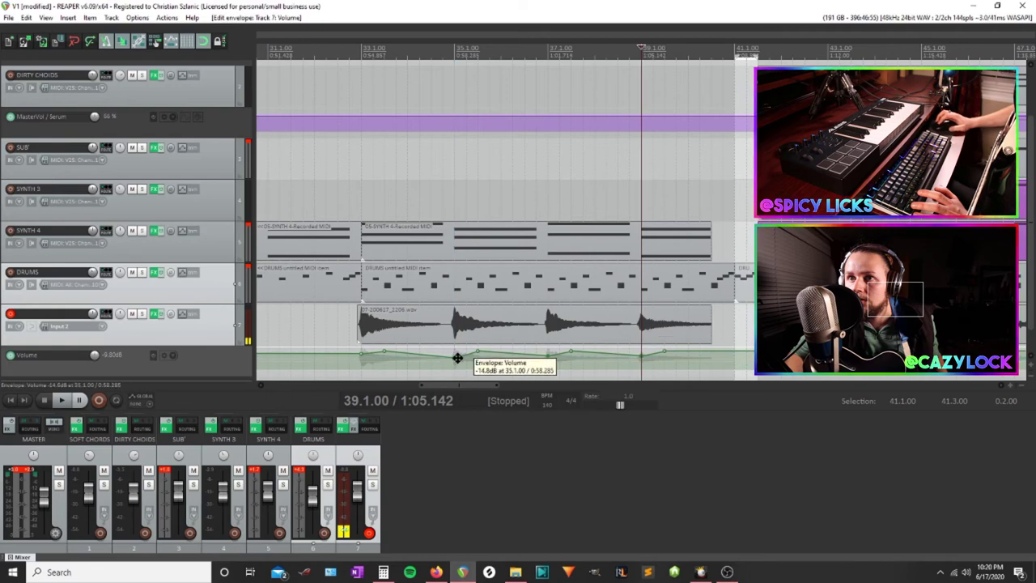
pyautogui.click(455, 357)
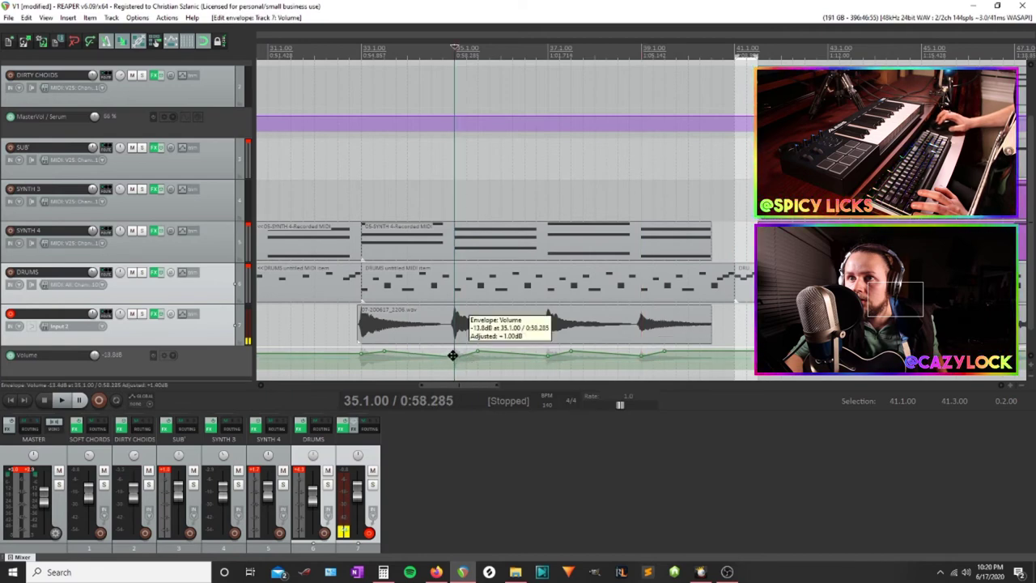
# Play from 33.1 and from around bar 32 through the section at 41.3 to check the guitar's volume dips
pyautogui.click(360, 51)
pyautogui.press('space')
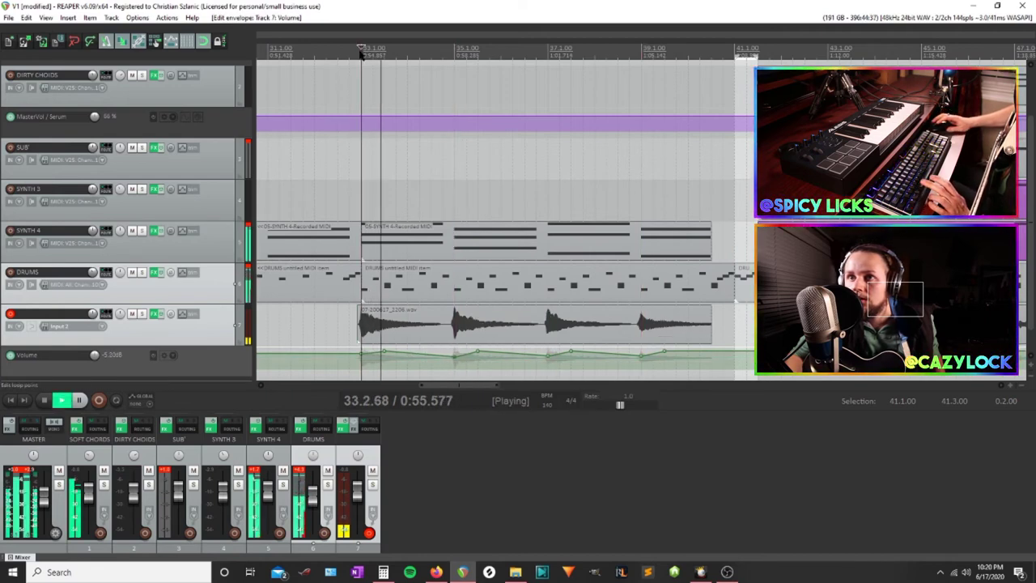
pyautogui.click(327, 50)
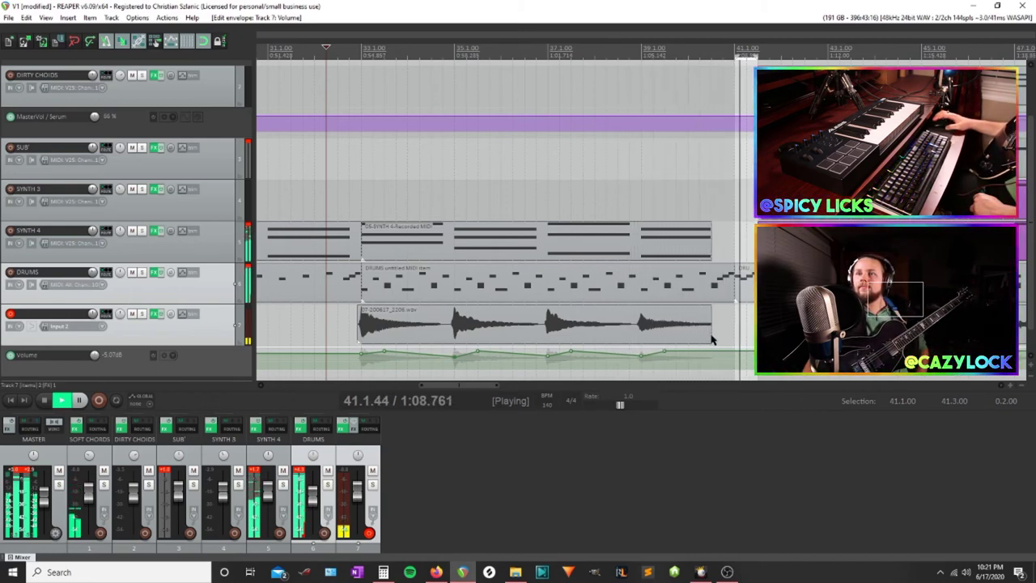
pyautogui.scroll(-3, 720, 298)
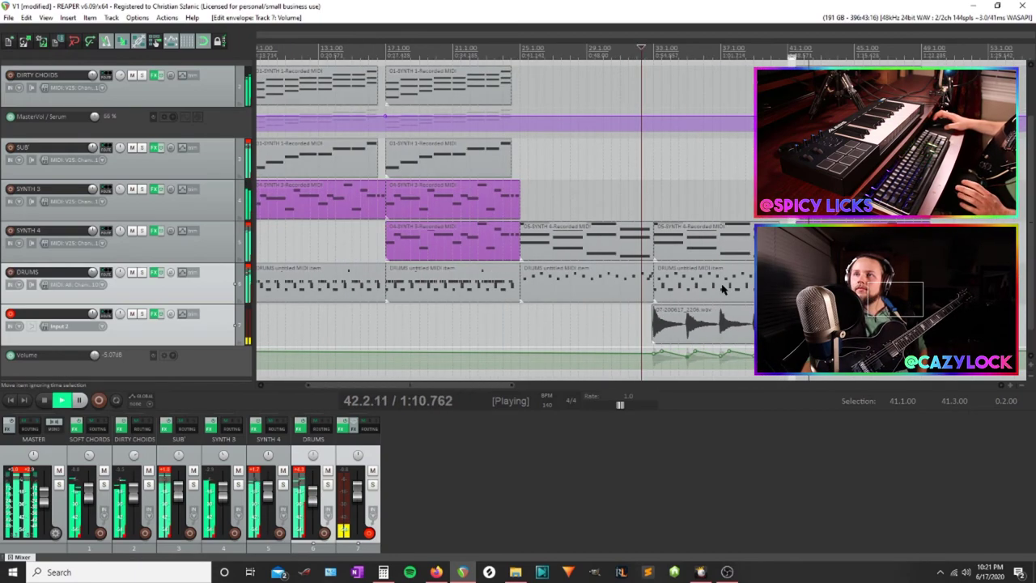
pyautogui.scroll(1, 723, 289)
pyautogui.scroll(-3, 751, 292)
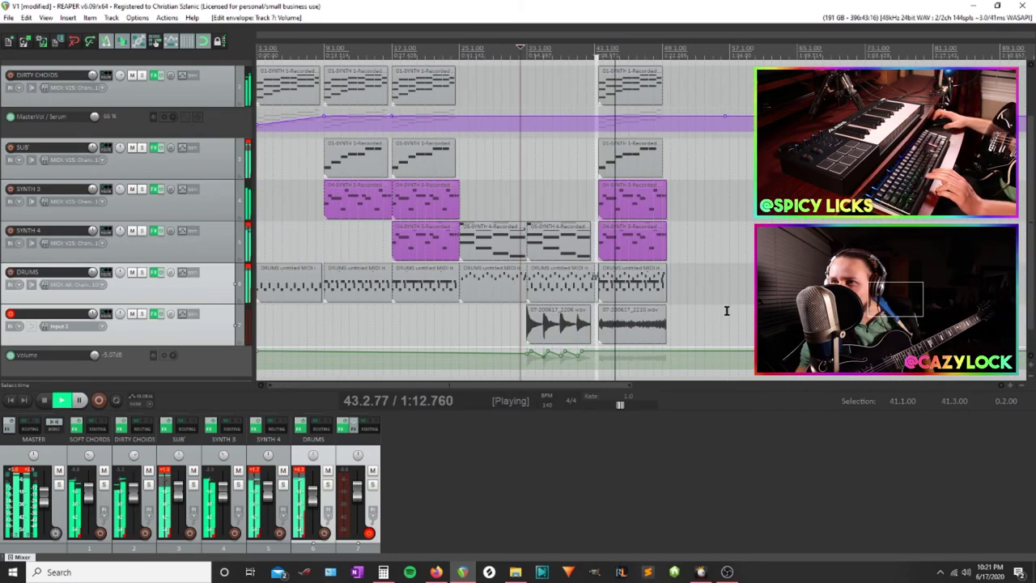
pyautogui.press('space')
# Clear the time selection and record a new guitar take from 40.3 to about bar 49
pyautogui.click(600, 48)
pyautogui.scroll(5, 643, 220)
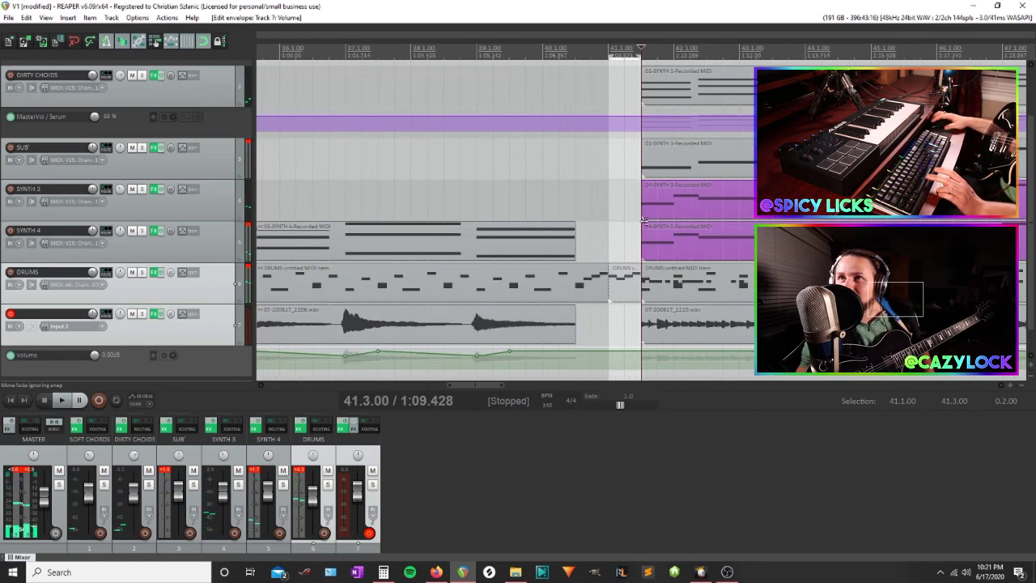
pyautogui.click(608, 49)
pyautogui.click(576, 48)
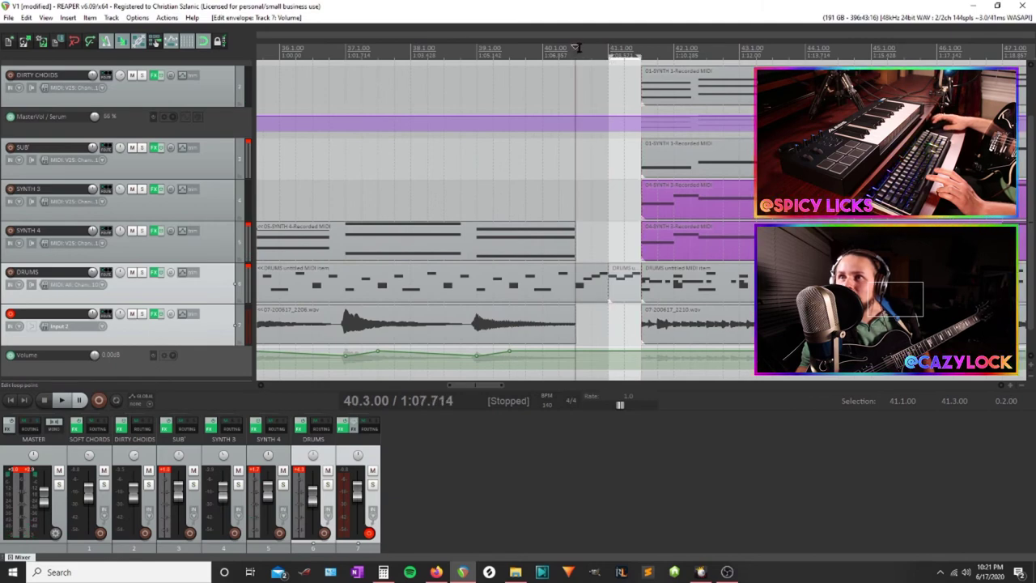
pyautogui.press('Escape')
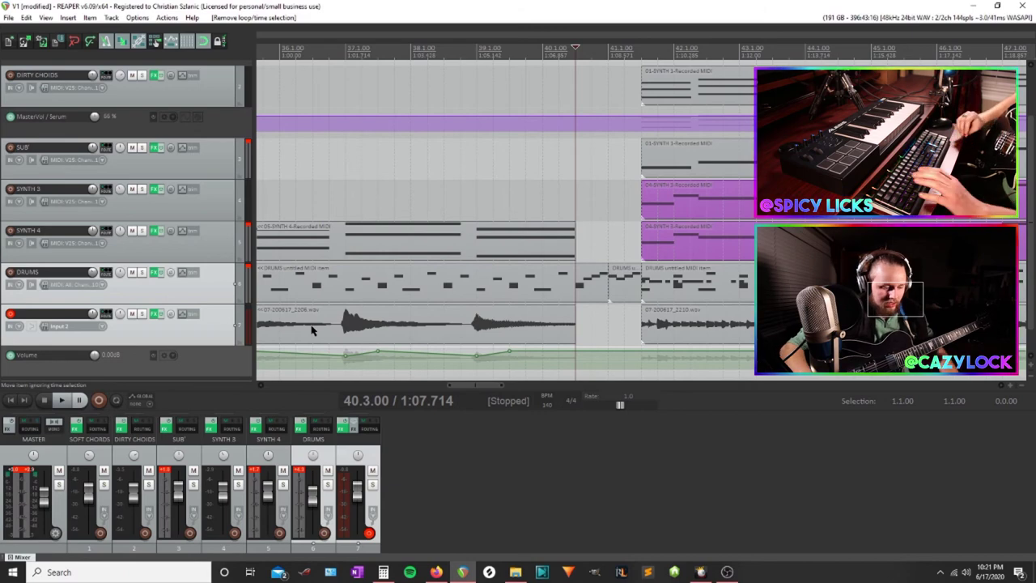
pyautogui.hotkey('ctrl', 'r')
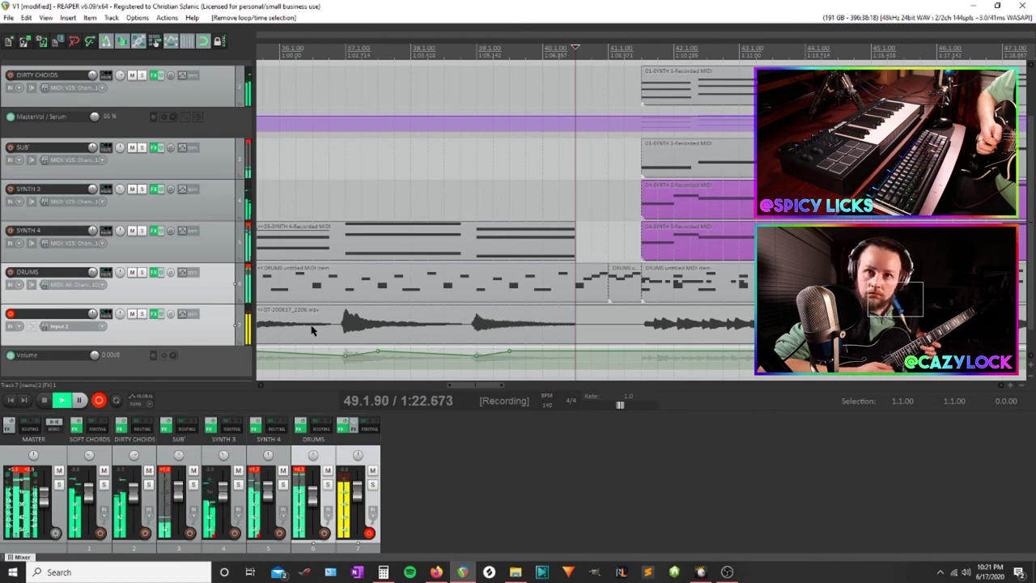
pyautogui.press('space')
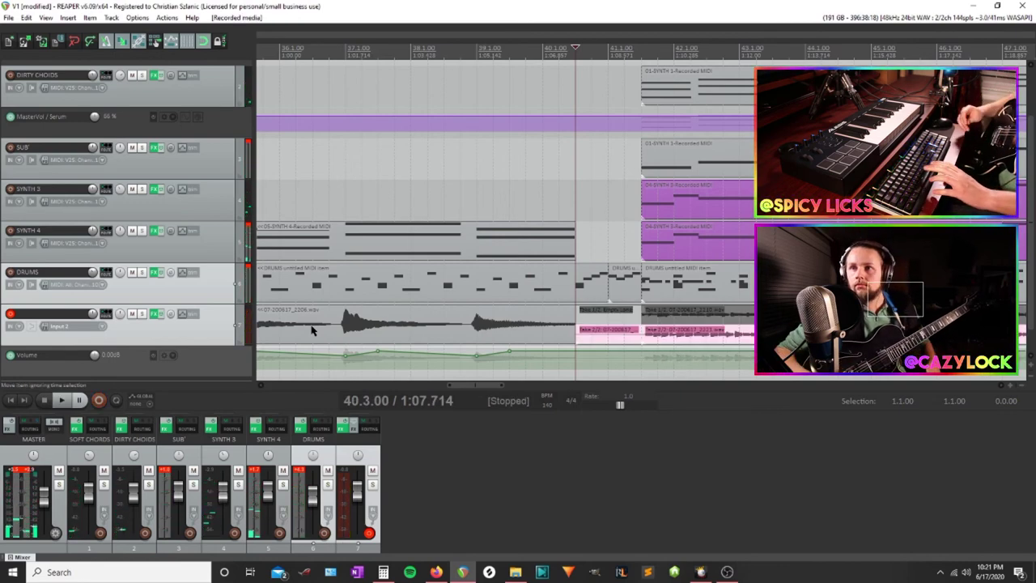
# Play the new guitar take, shift its items slightly earlier than 41.3 with snapping off, and replay from 41.3
pyautogui.press('space')
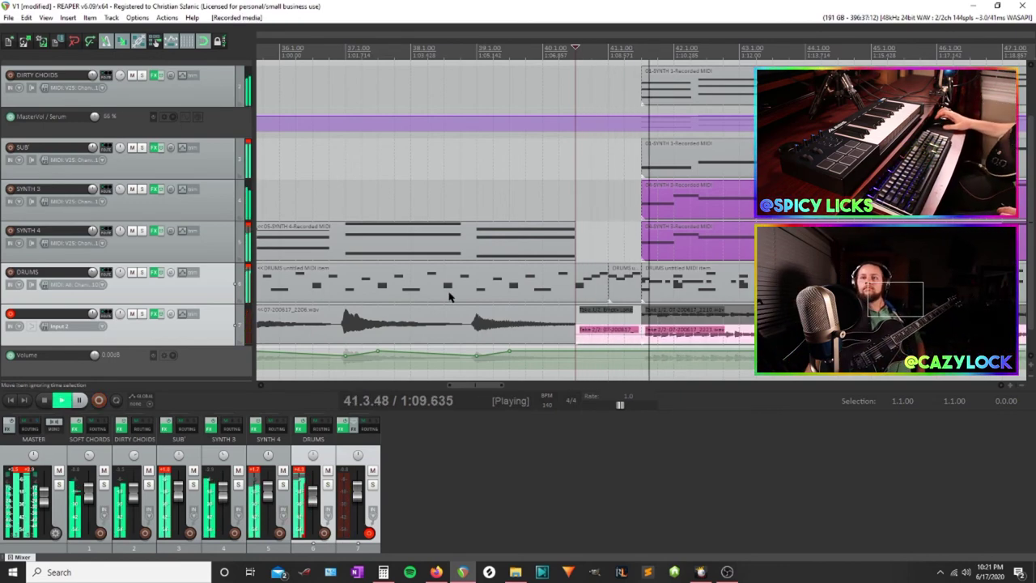
pyautogui.scroll(2, 687, 342)
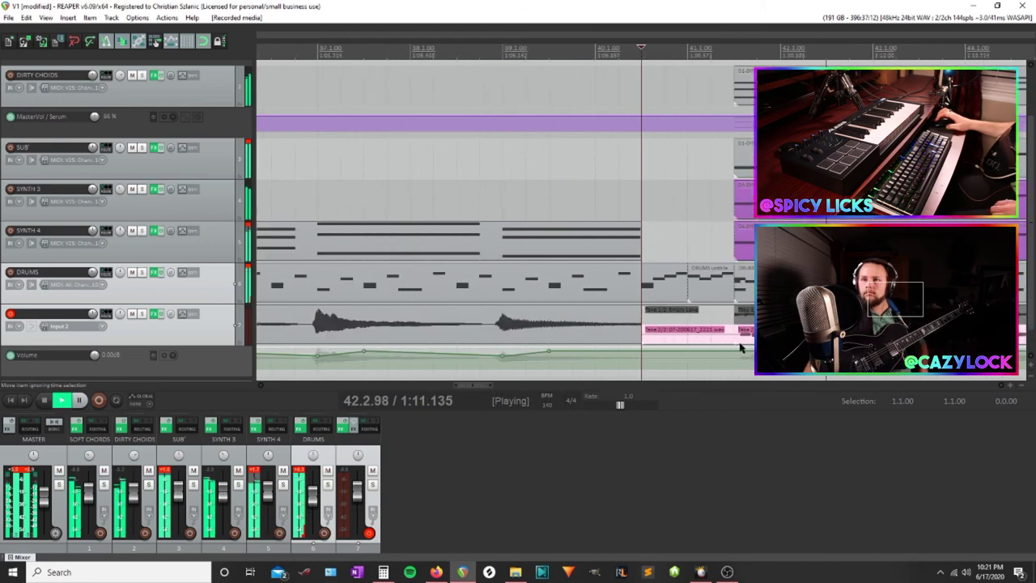
pyautogui.click(731, 55)
pyautogui.scroll(12, 732, 56)
pyautogui.press('space')
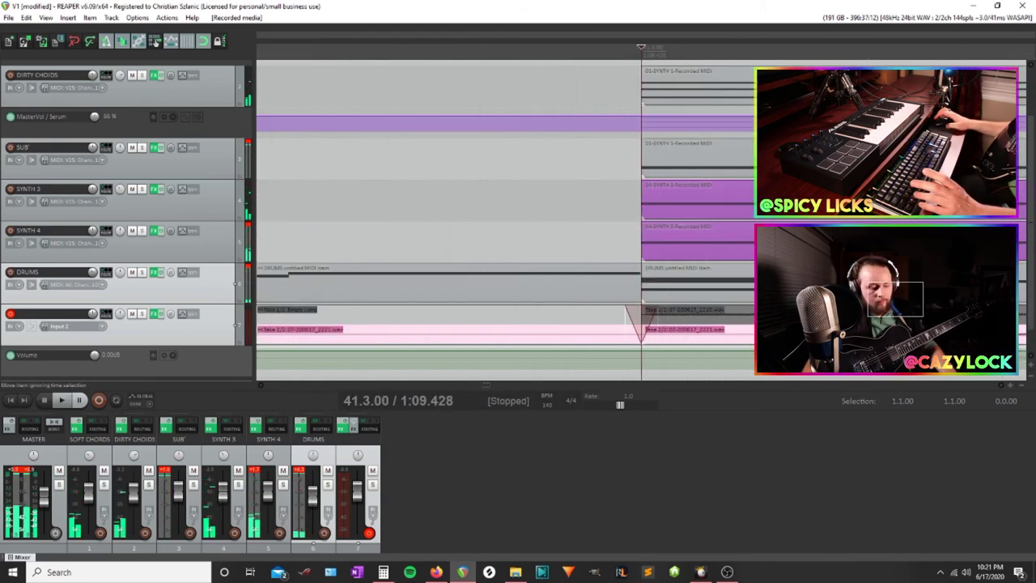
pyautogui.moveTo(802, 344); pyautogui.dragTo(586, 343)
pyautogui.press('space')
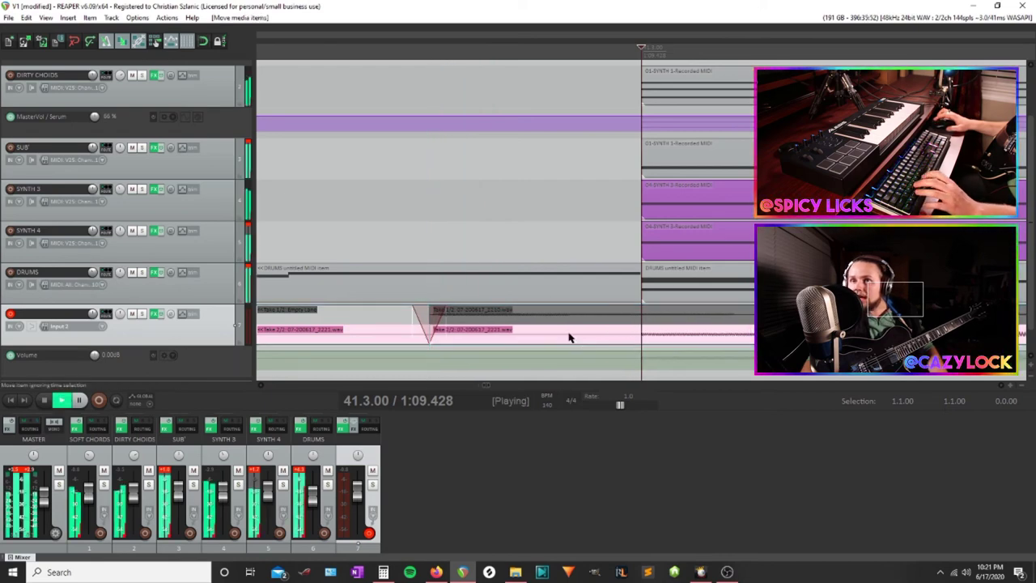
pyautogui.scroll(-4, 570, 336)
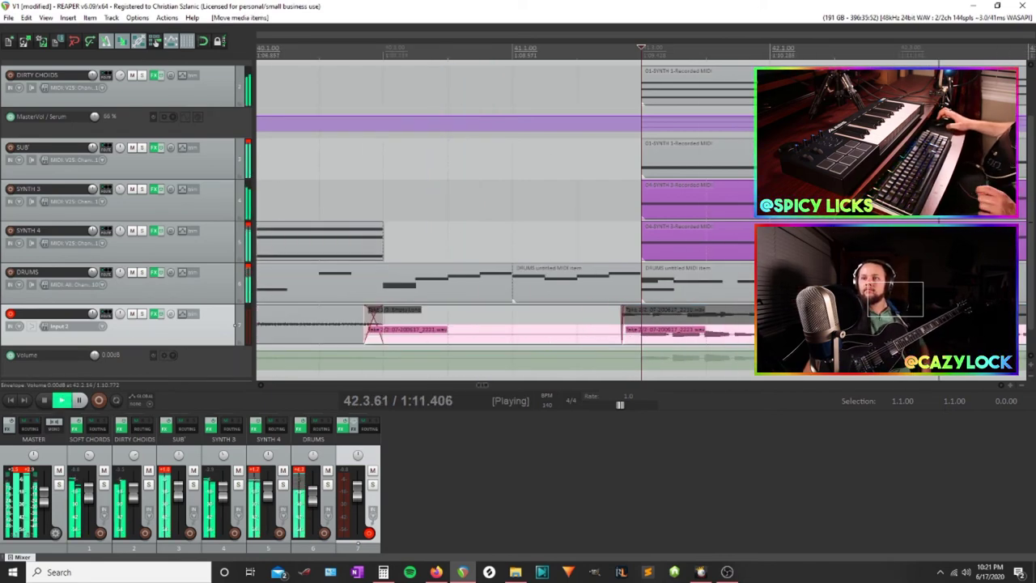
pyautogui.scroll(-3, 570, 337)
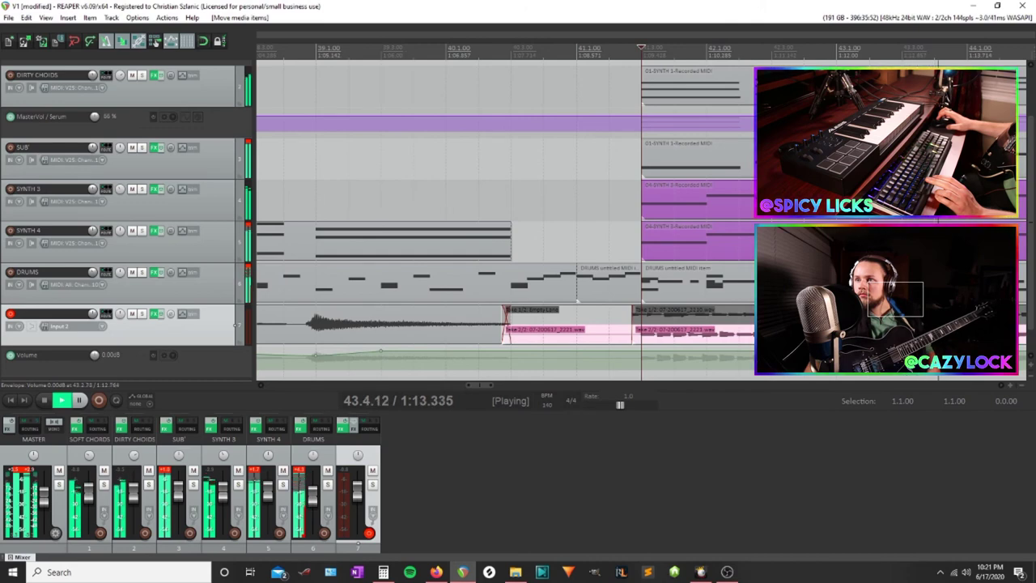
# Nudge the new guitar items slightly later in small moves, playing from 41.3 to check the timing
pyautogui.press('space')
pyautogui.scroll(9, 690, 340)
pyautogui.moveTo(689, 341); pyautogui.dragTo(703, 339)
pyautogui.press('space')
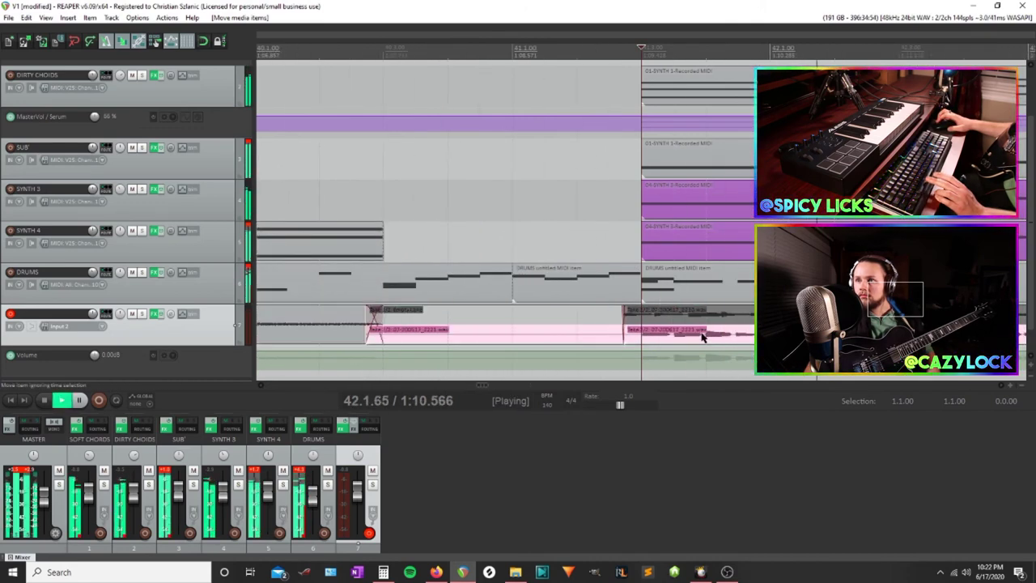
pyautogui.press('space')
pyautogui.moveTo(697, 340); pyautogui.dragTo(702, 341)
pyautogui.press('space')
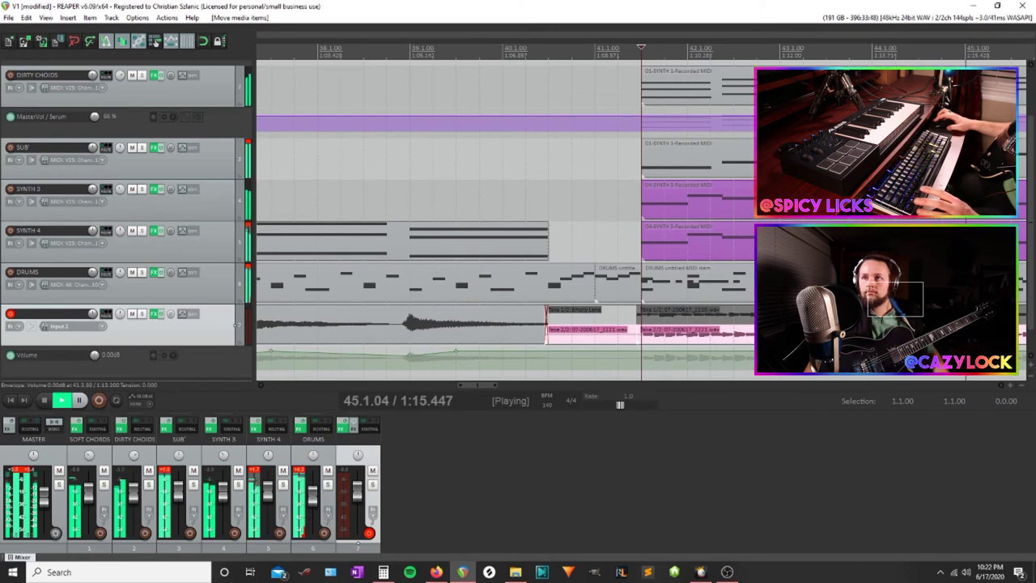
pyautogui.scroll(-1, 750, 344)
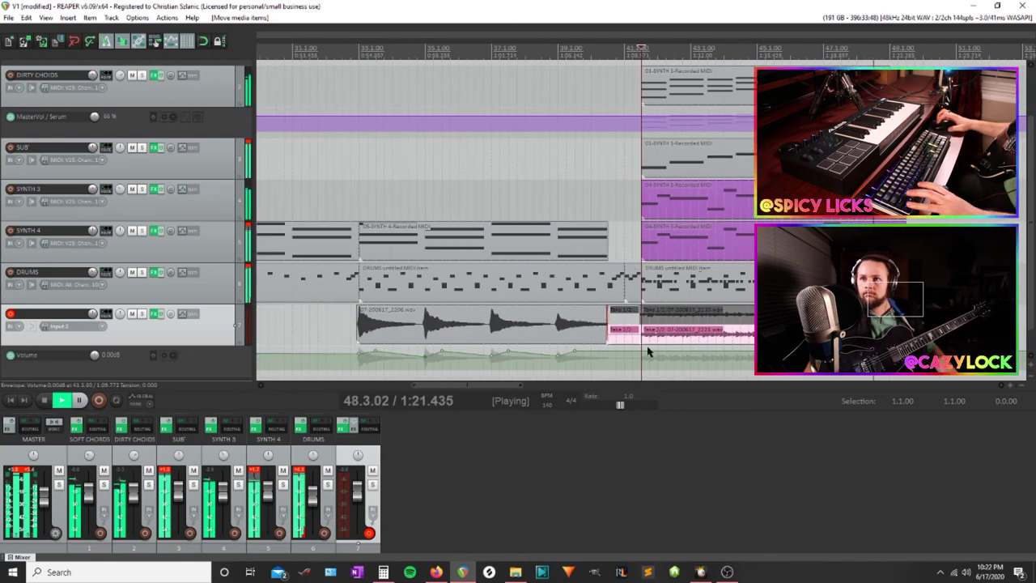
pyautogui.press('space')
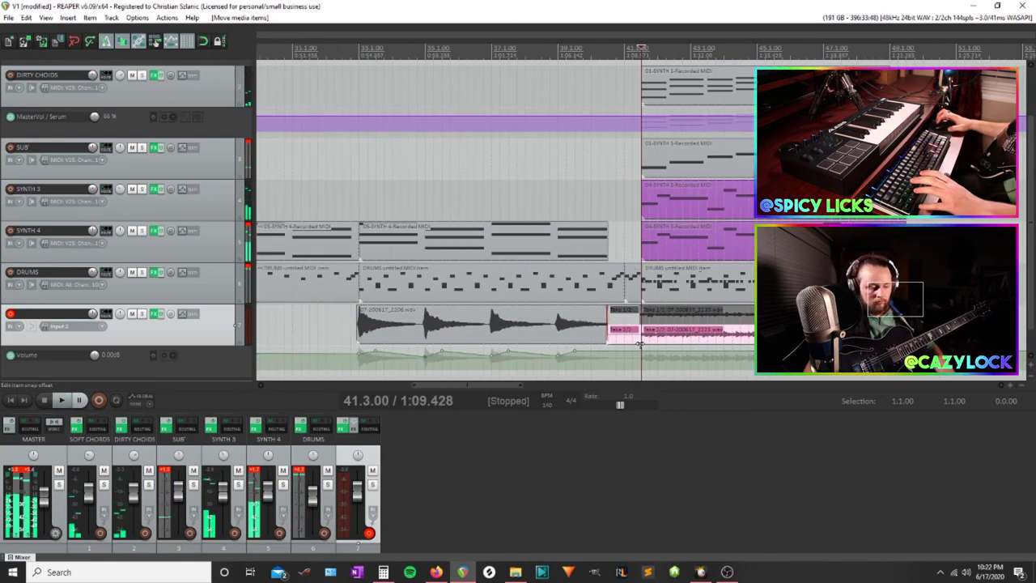
# Crop the selected guitar items from 40.3 onward to their active take
pyautogui.hotkey('ctrl', 'alt', 't')
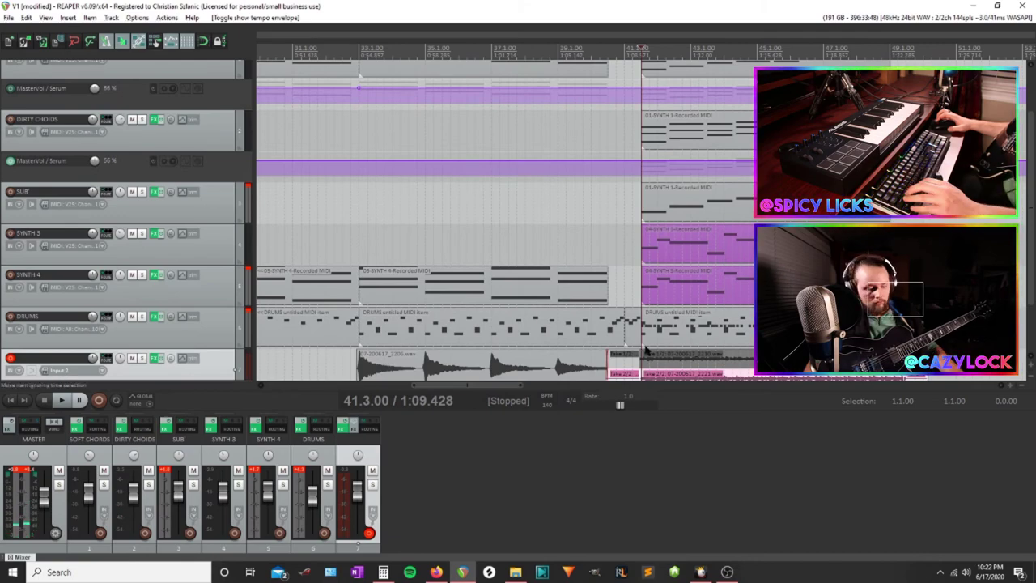
pyautogui.hotkey('alt', 'shift', 't')
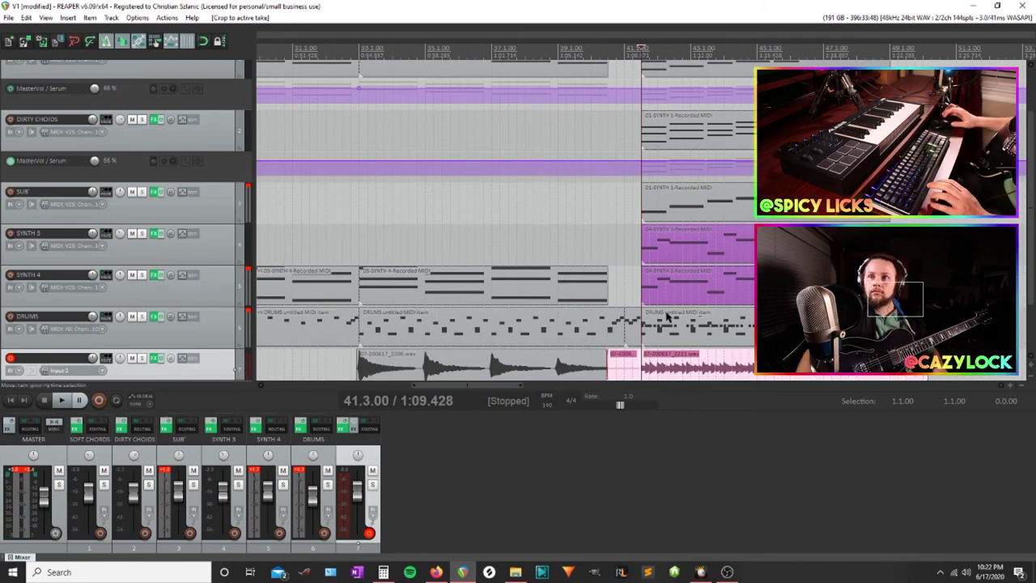
pyautogui.scroll(-1, 675, 337)
pyautogui.scroll(3, 660, 354)
pyautogui.scroll(-3, 183, 346)
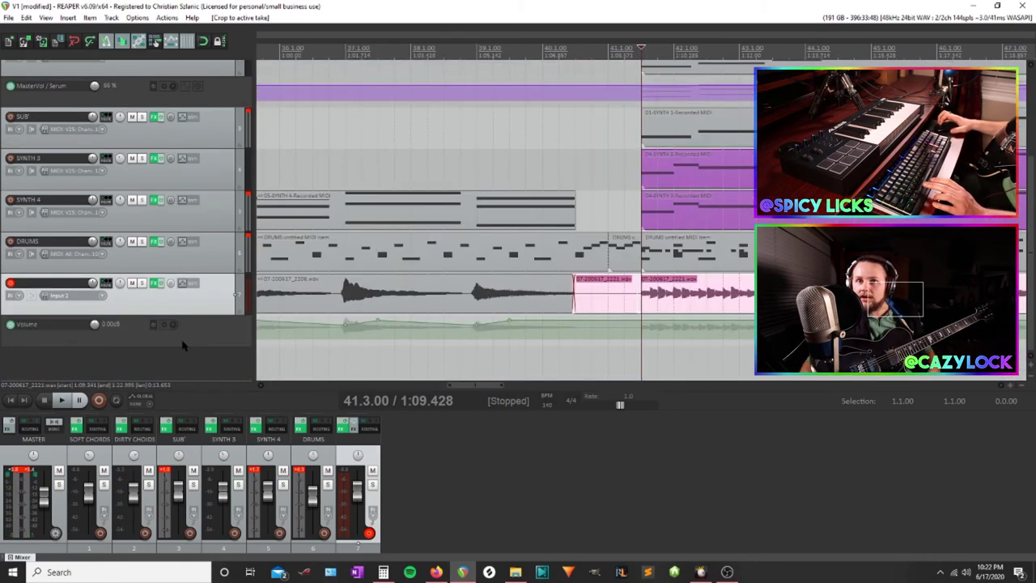
# Adjust the guitar track's pan slightly, then add a point at 41.1.24 on its volume envelope and lower it
pyautogui.moveTo(120, 284); pyautogui.dragTo(120, 279)
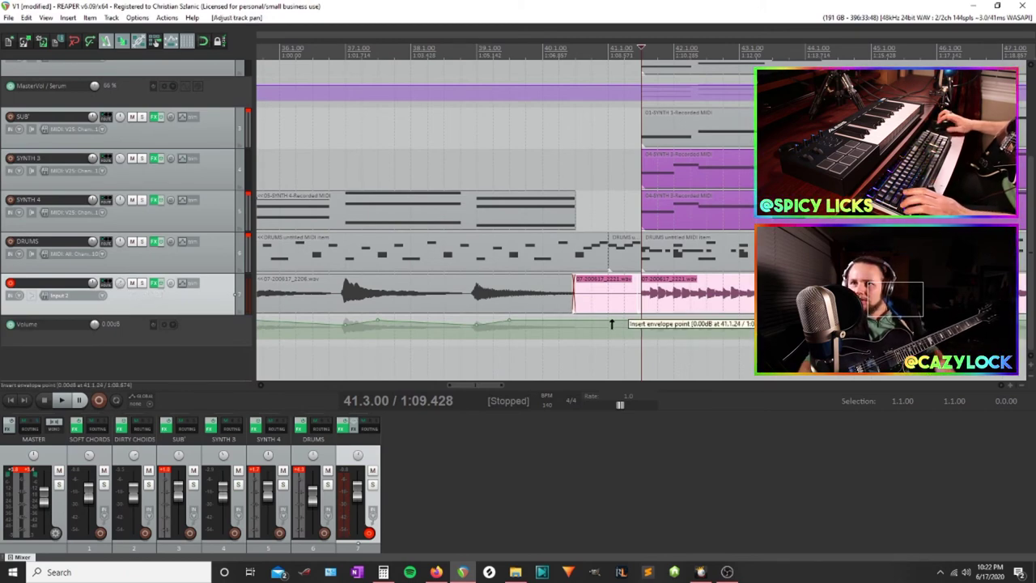
pyautogui.click(611, 324)
pyautogui.scroll(-3, 644, 356)
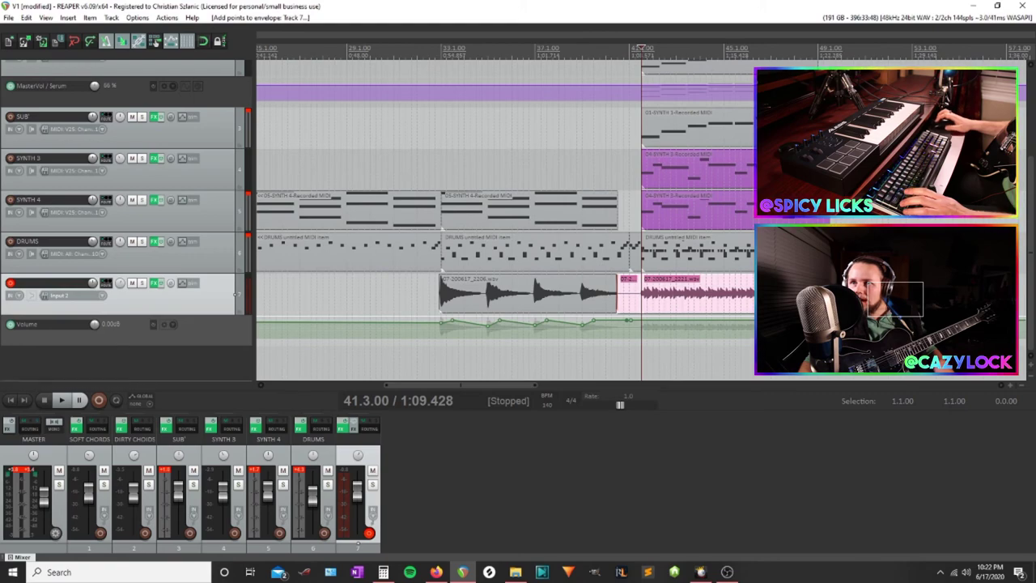
pyautogui.moveTo(631, 320); pyautogui.dragTo(631, 323)
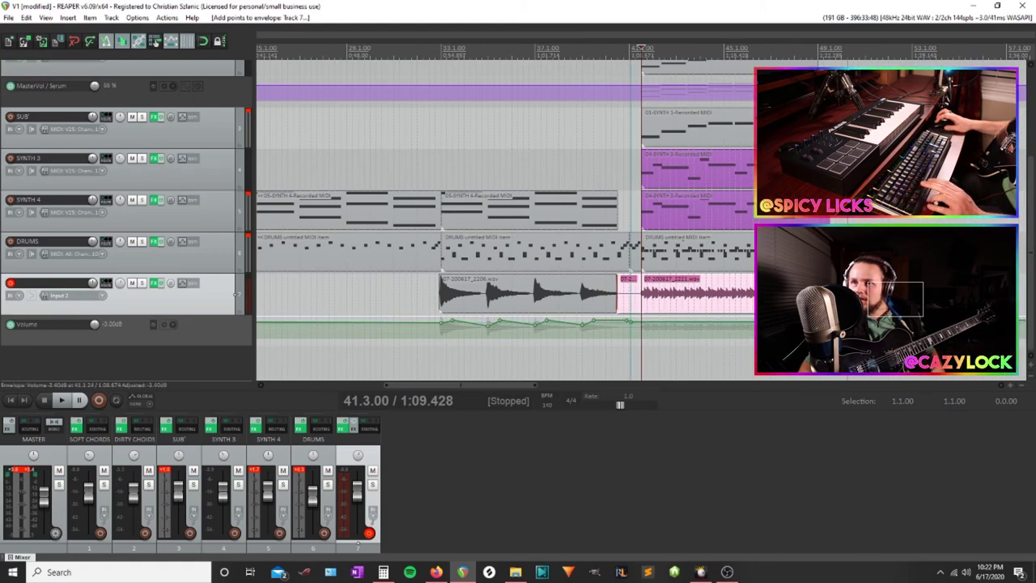
# Play from 41.3, lower the DRUMS track's volume to about -7.5 dB, and replay the song from the start
pyautogui.press('space')
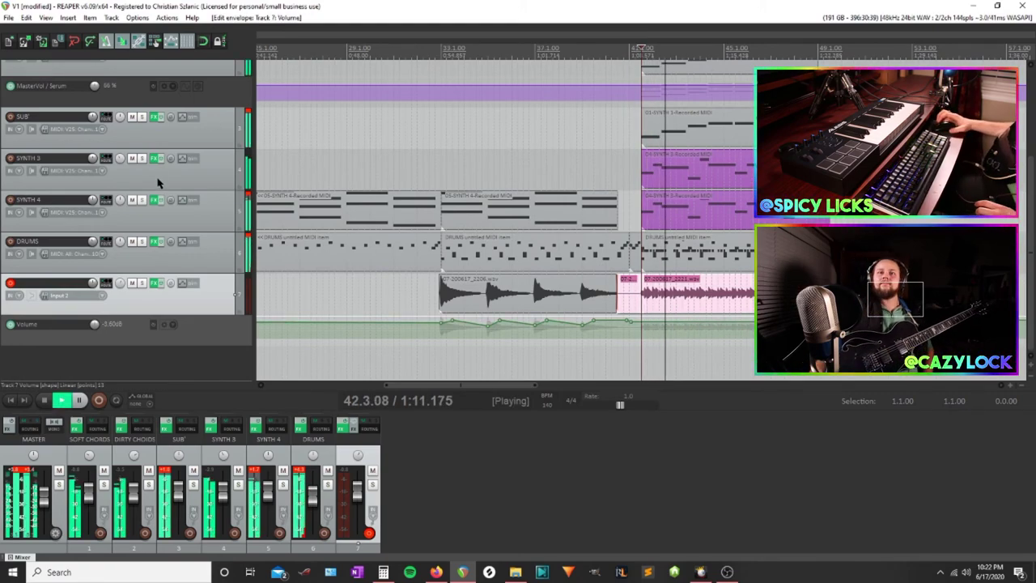
pyautogui.scroll(5, 159, 183)
pyautogui.scroll(-3, 460, 243)
pyautogui.scroll(-3, 507, 242)
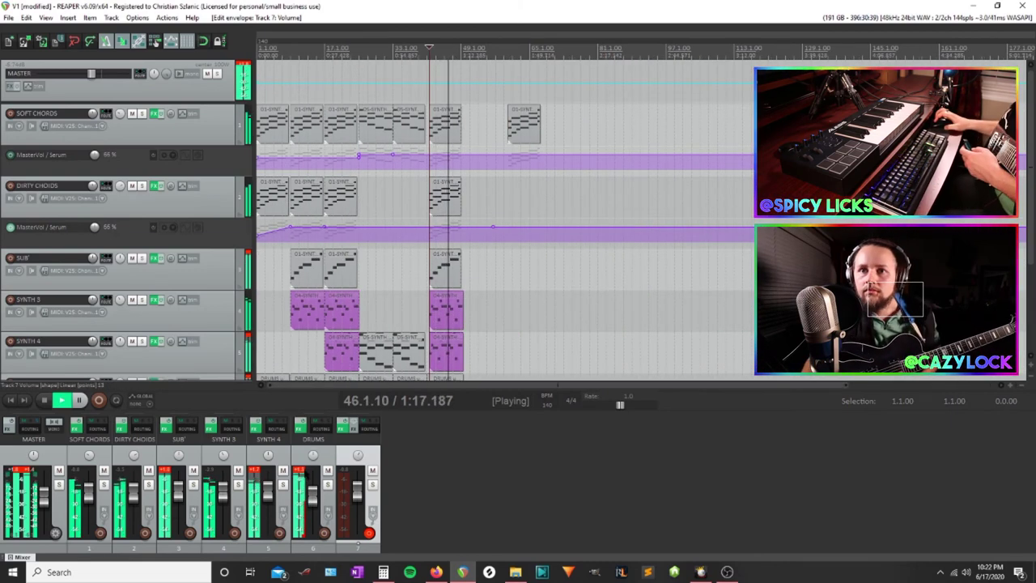
pyautogui.moveTo(313, 493); pyautogui.dragTo(314, 497)
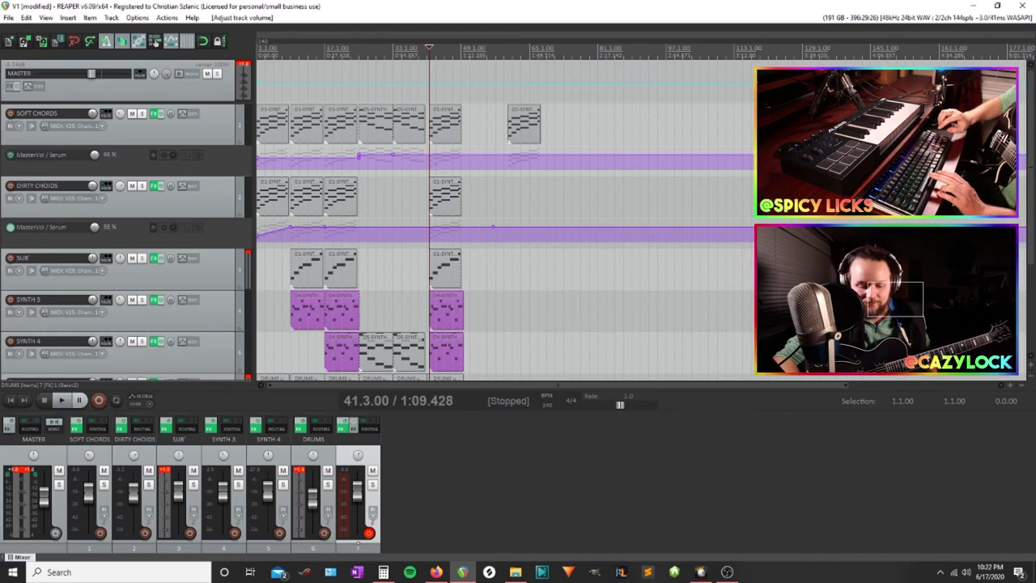
pyautogui.press('Home')
pyautogui.press('space')
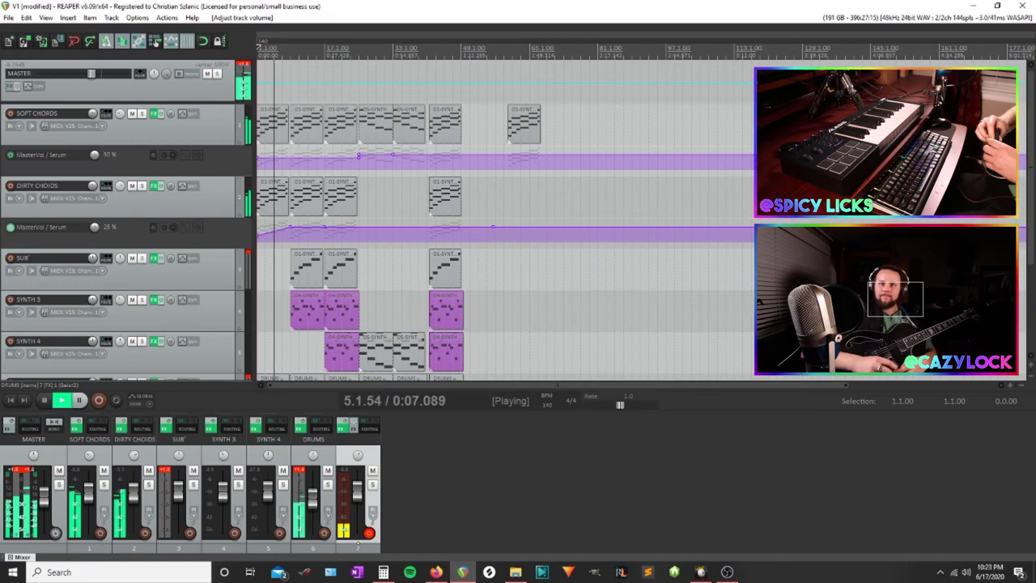
# Enable the DRUMS track's volume envelope and shape it to rise from bar 1 to just before bar 9
pyautogui.scroll(-3, 277, 281)
pyautogui.scroll(4, 277, 281)
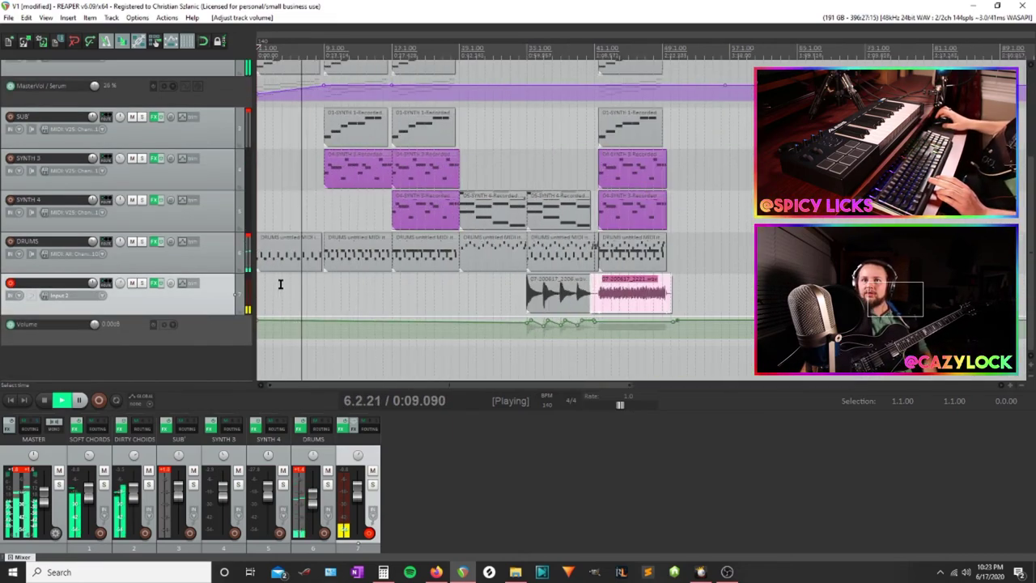
pyautogui.click(184, 241)
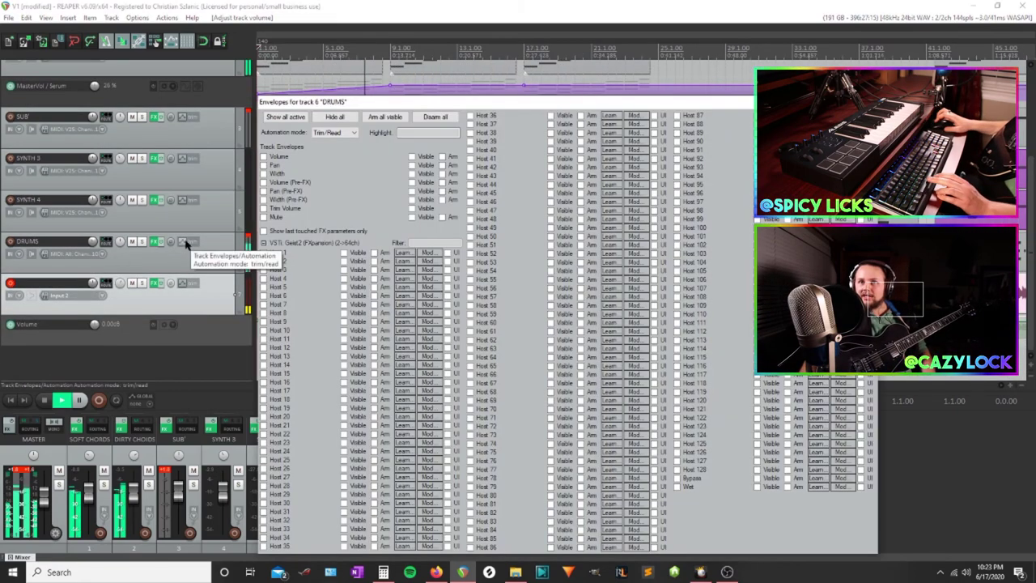
pyautogui.click(274, 155)
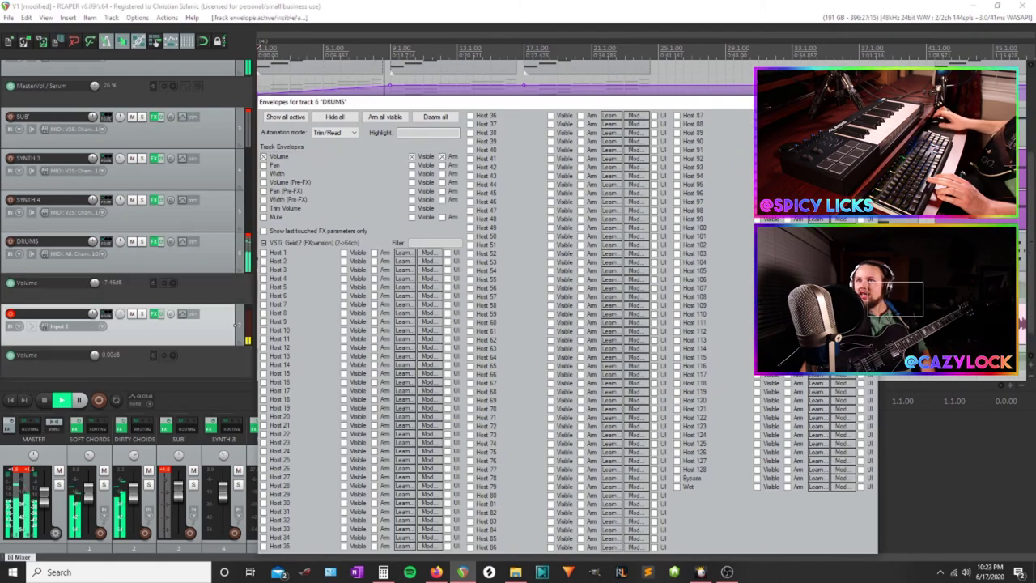
pyautogui.click(869, 102)
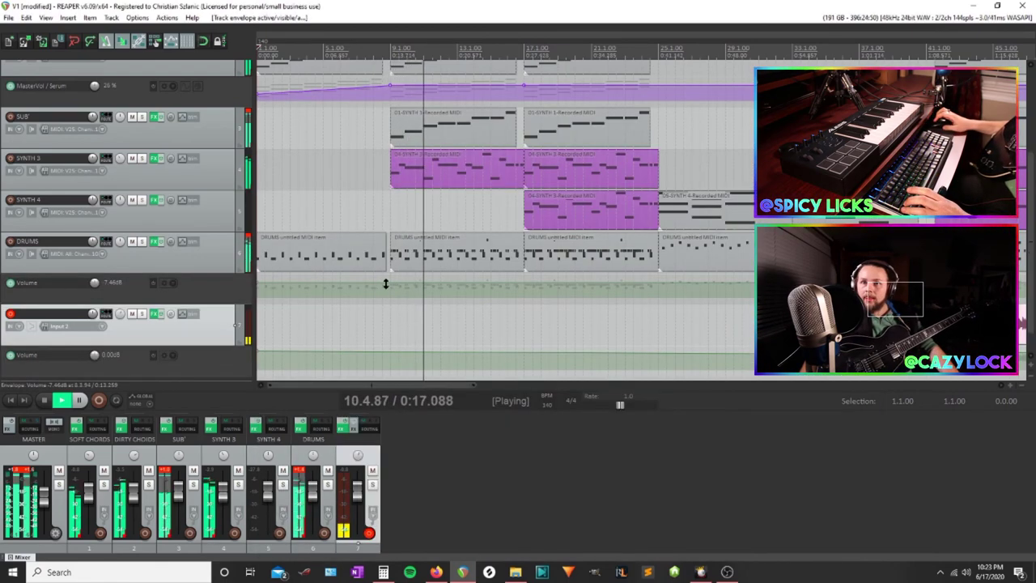
pyautogui.click(386, 282)
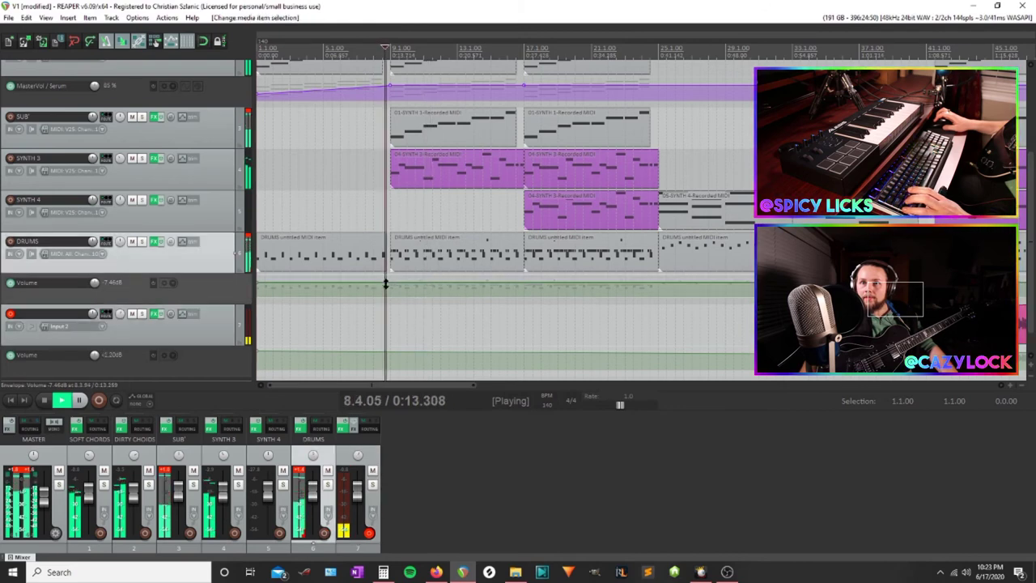
pyautogui.click(288, 287)
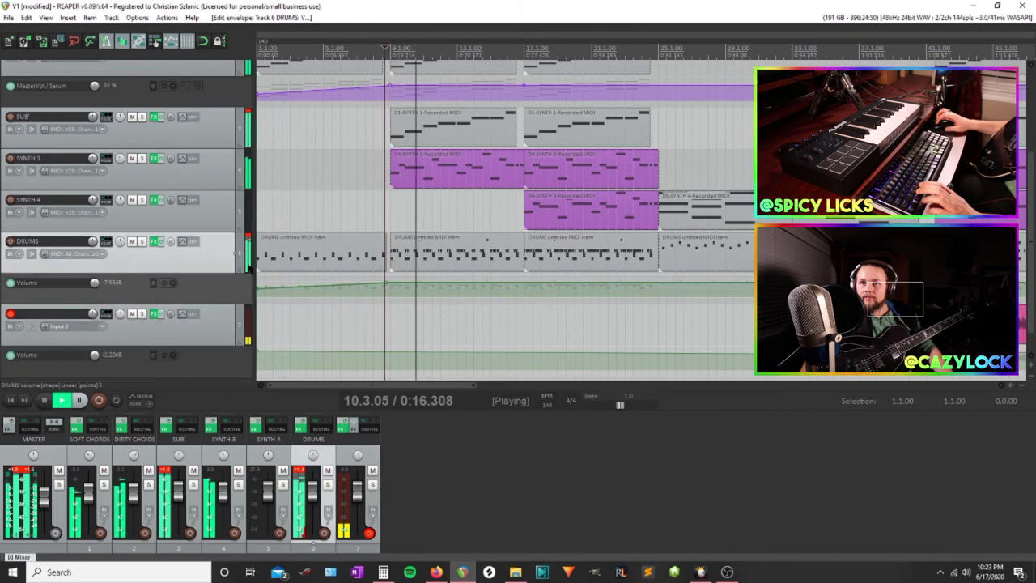
# Play the arrangement from the start to about bar 45 to check the mix, then briefly from bar 9
pyautogui.press('Home')
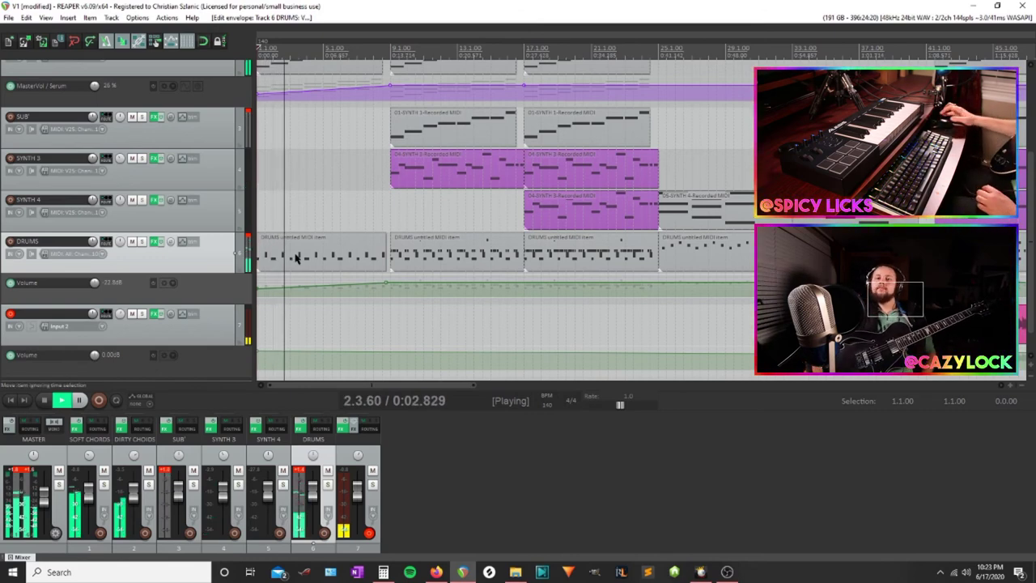
pyautogui.scroll(-2, 316, 264)
pyautogui.scroll(-1, 349, 301)
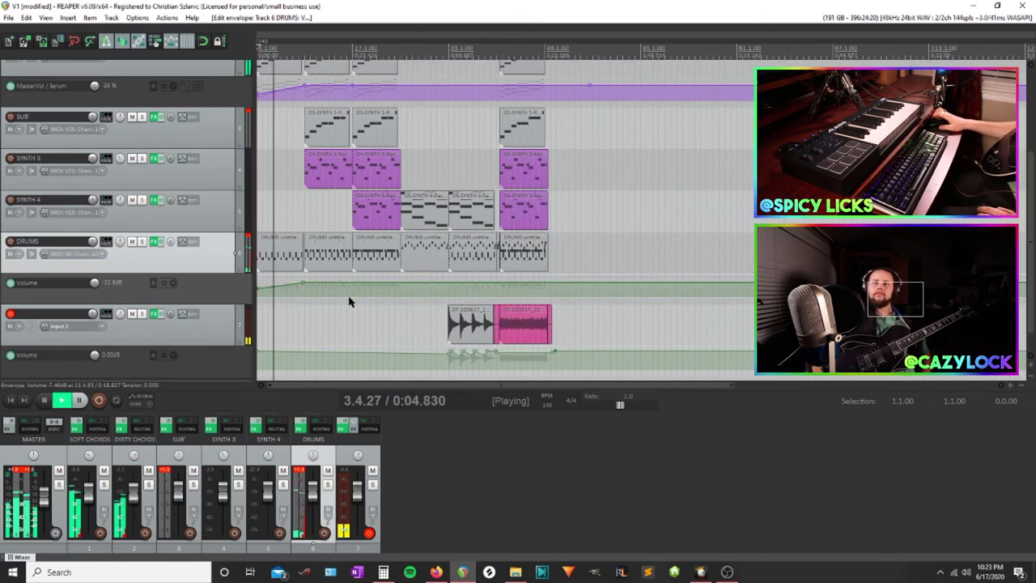
pyautogui.scroll(1, 353, 304)
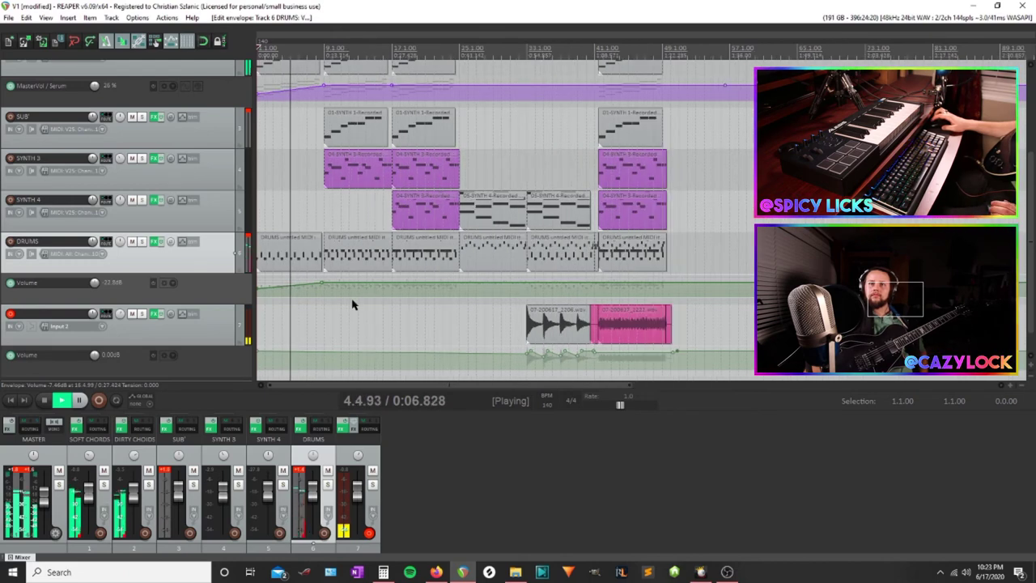
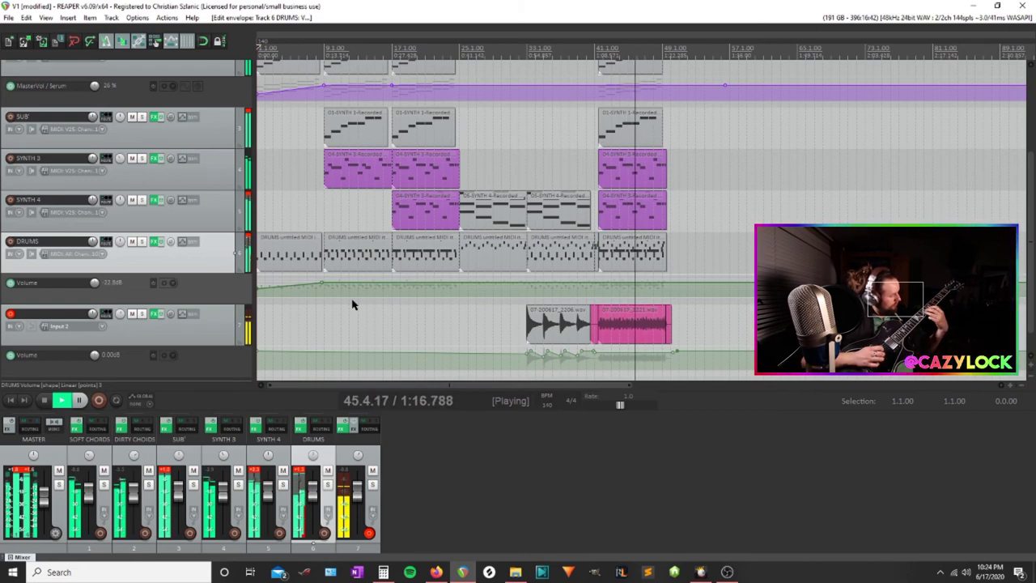
pyautogui.press('space')
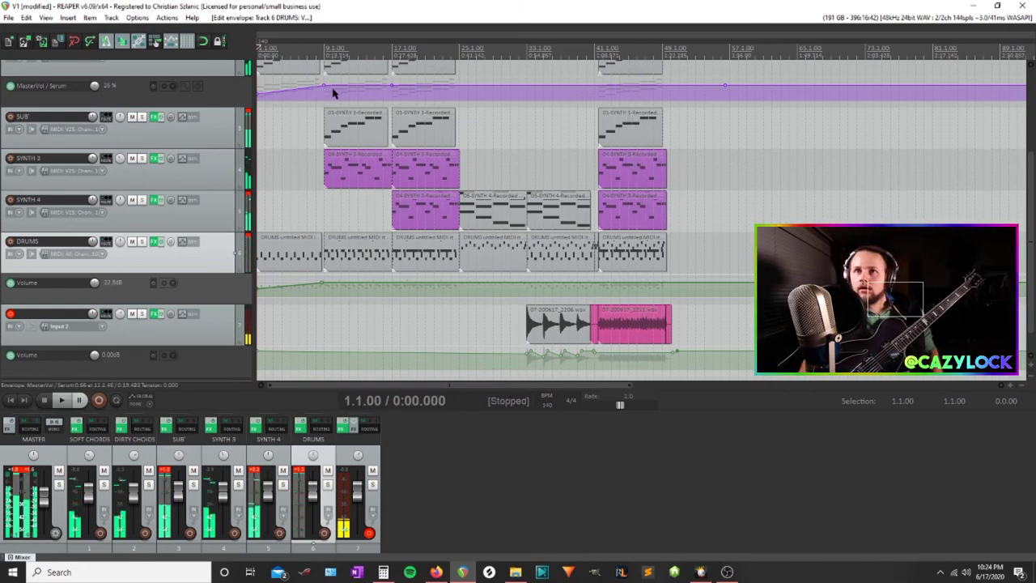
pyautogui.click(324, 51)
pyautogui.press('space')
pyautogui.press('space')
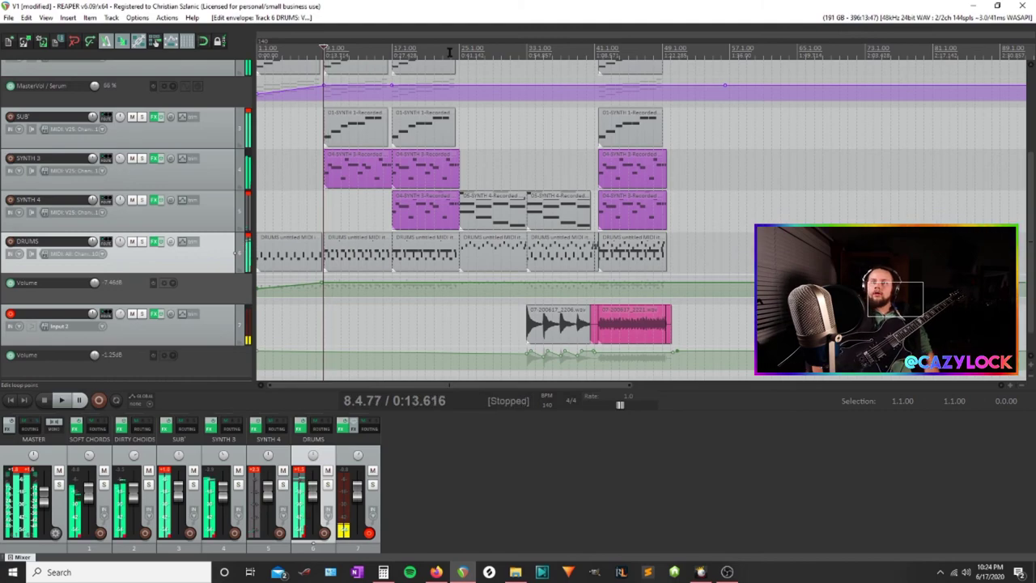
# Duplicate the guitar track and delete all the audio items on the copy
pyautogui.click(454, 53)
pyautogui.scroll(-3, 277, 199)
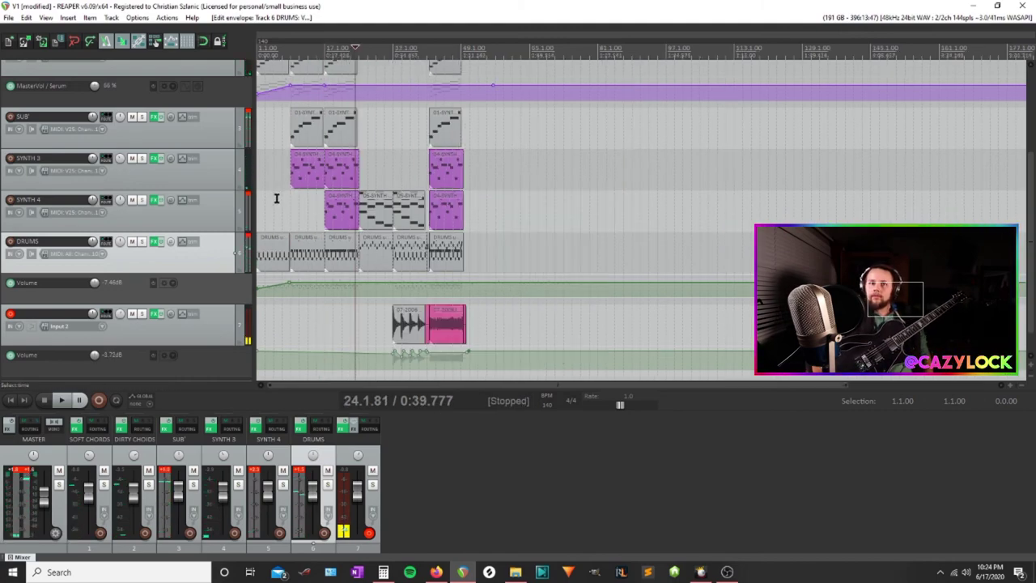
pyautogui.rightClick(187, 334)
pyautogui.click(215, 96)
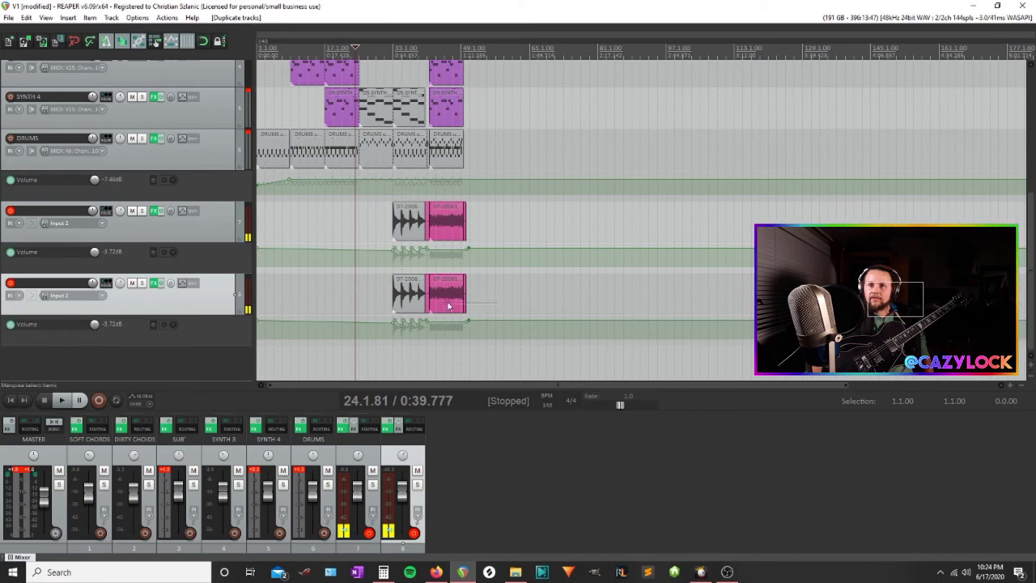
pyautogui.moveTo(449, 305); pyautogui.dragTo(373, 296)
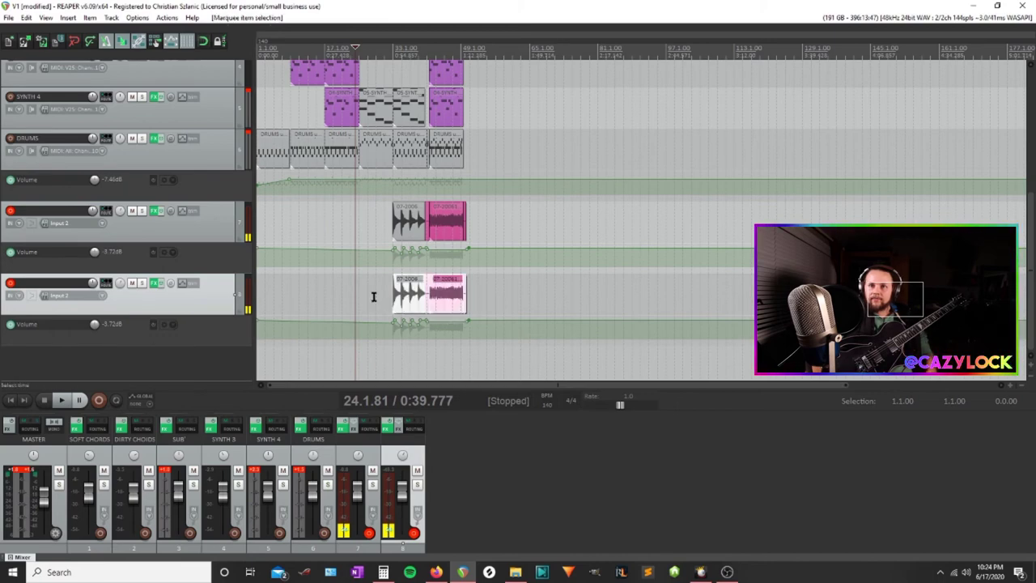
pyautogui.press('Delete')
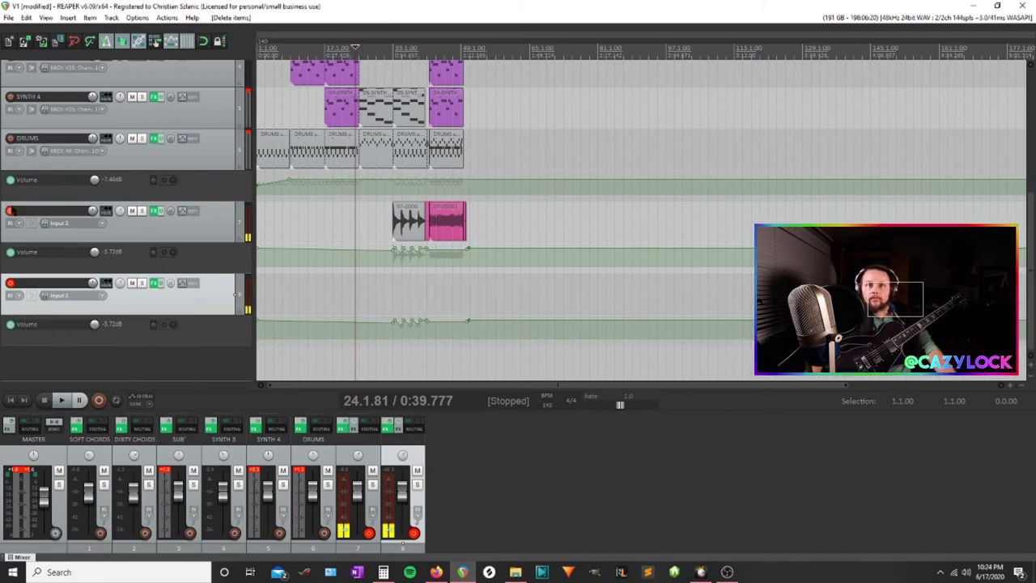
# Disarm the original guitar track and record a new take on the duplicate from 24.1.81 to about bar 49
pyautogui.click(11, 211)
pyautogui.hotkey('ctrl', 'r')
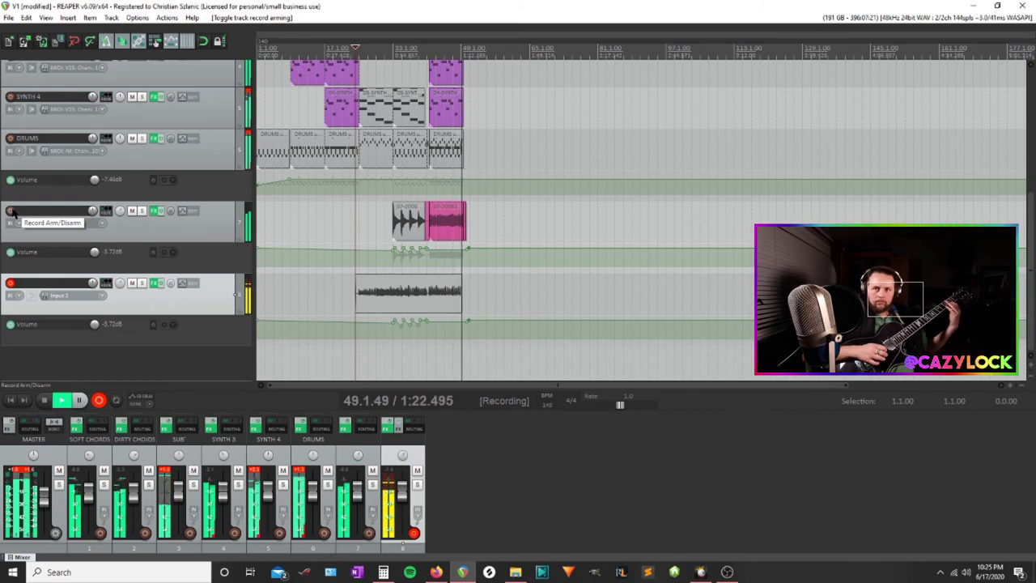
pyautogui.press('space')
# Play back the new guitar take with a marker added near 24.1, and shift the take slightly earlier
pyautogui.press('space')
pyautogui.press('m')
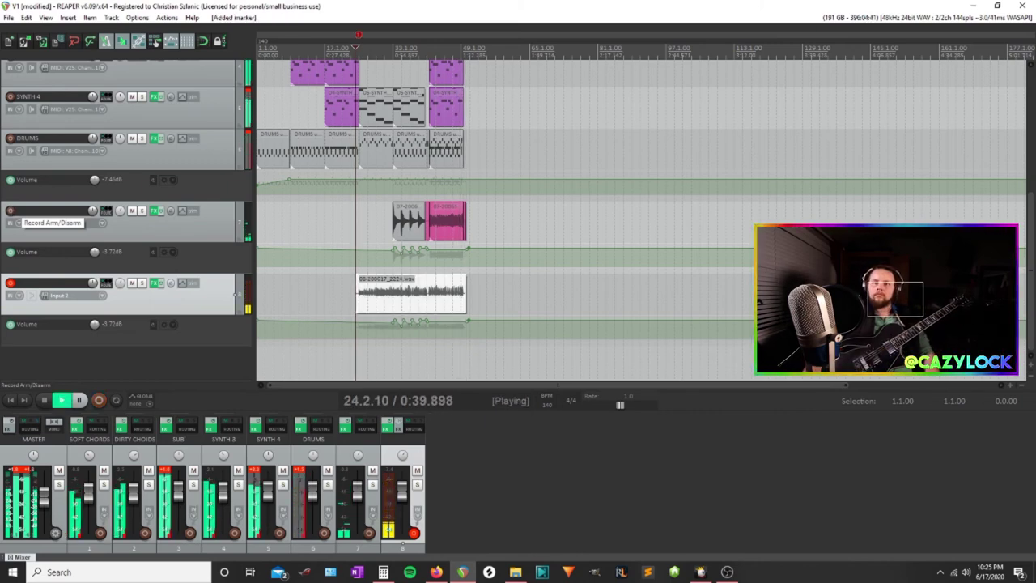
pyautogui.scroll(3, 456, 319)
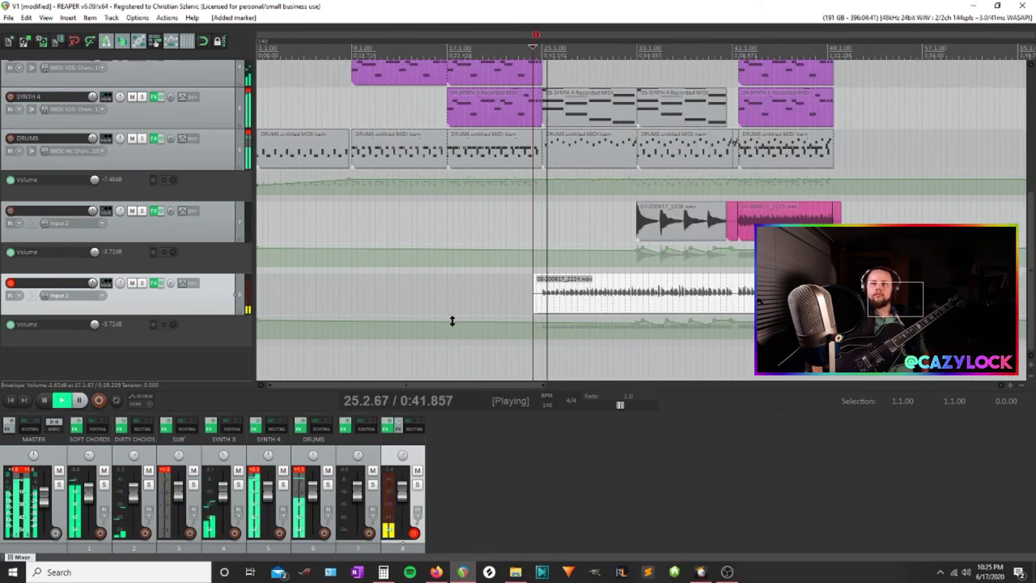
pyautogui.scroll(8, 452, 321)
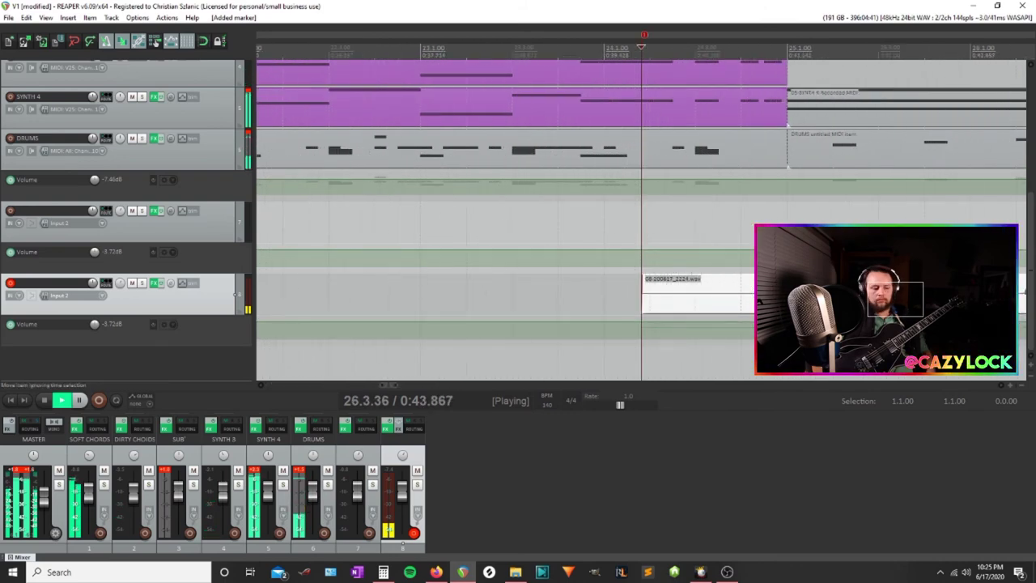
pyautogui.moveTo(778, 295); pyautogui.dragTo(763, 294)
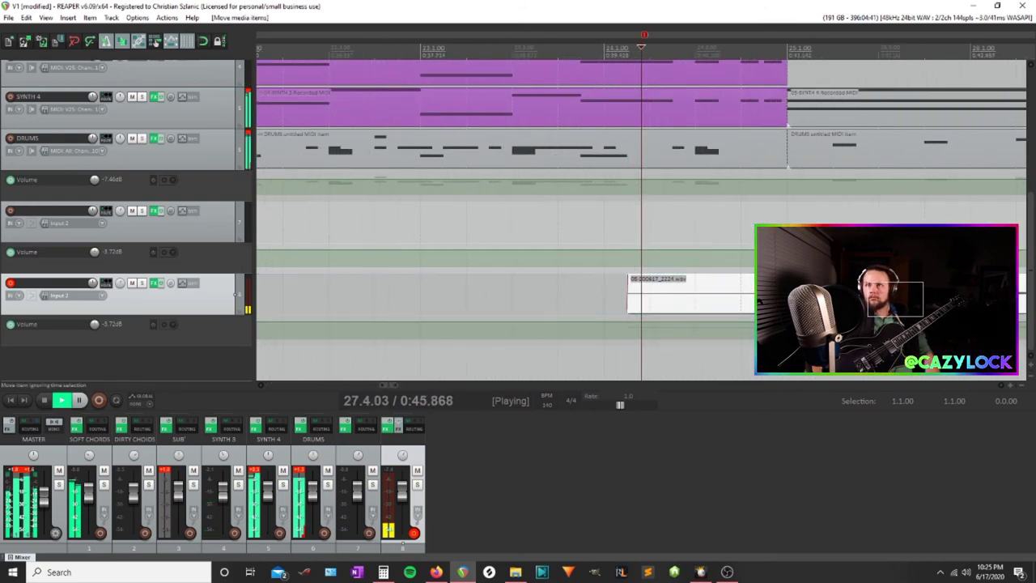
# Trim the start of the new guitar take so it begins at about bar 41
pyautogui.scroll(-3, 659, 139)
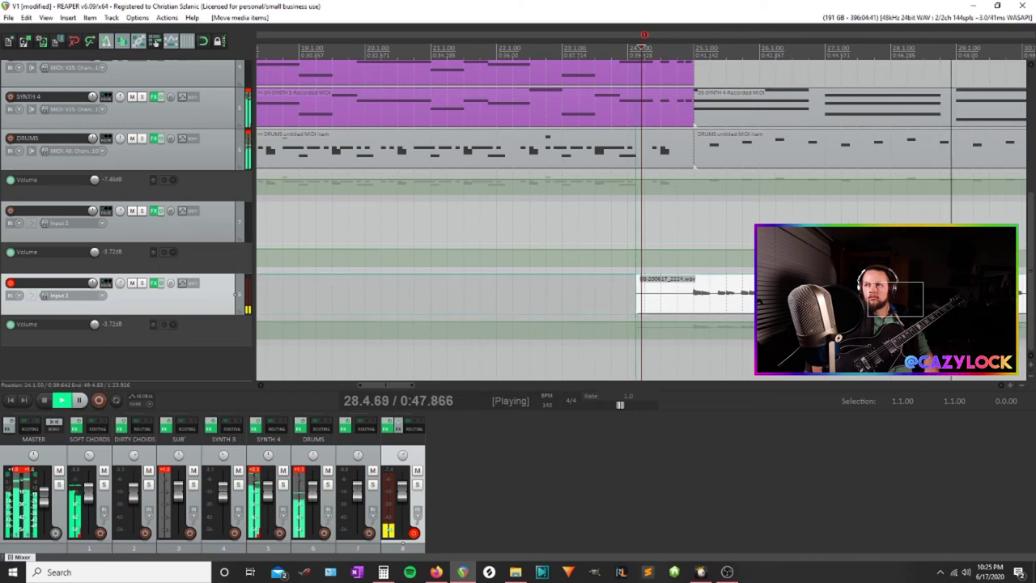
pyautogui.scroll(-3, 659, 139)
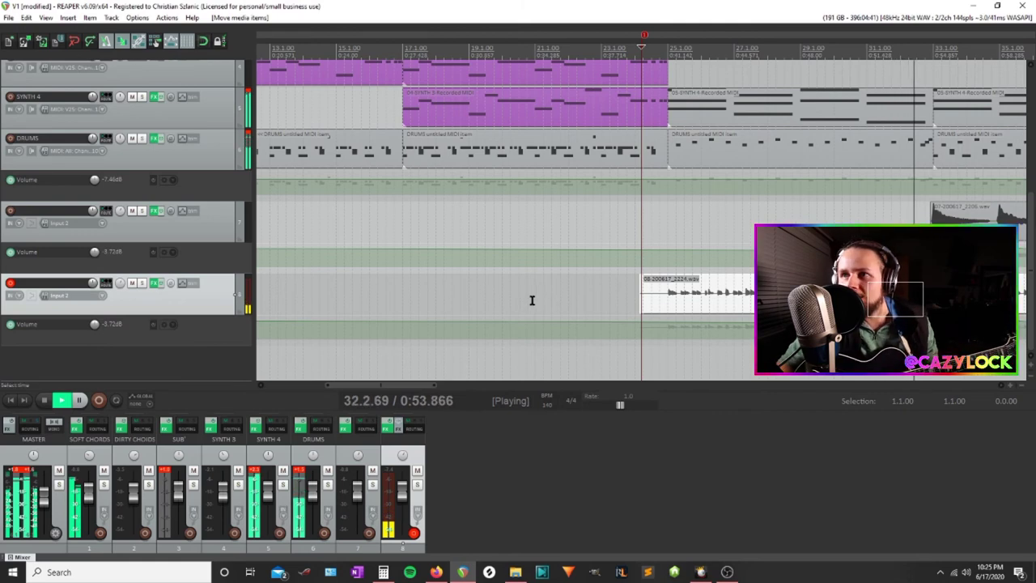
pyautogui.scroll(-3, 605, 288)
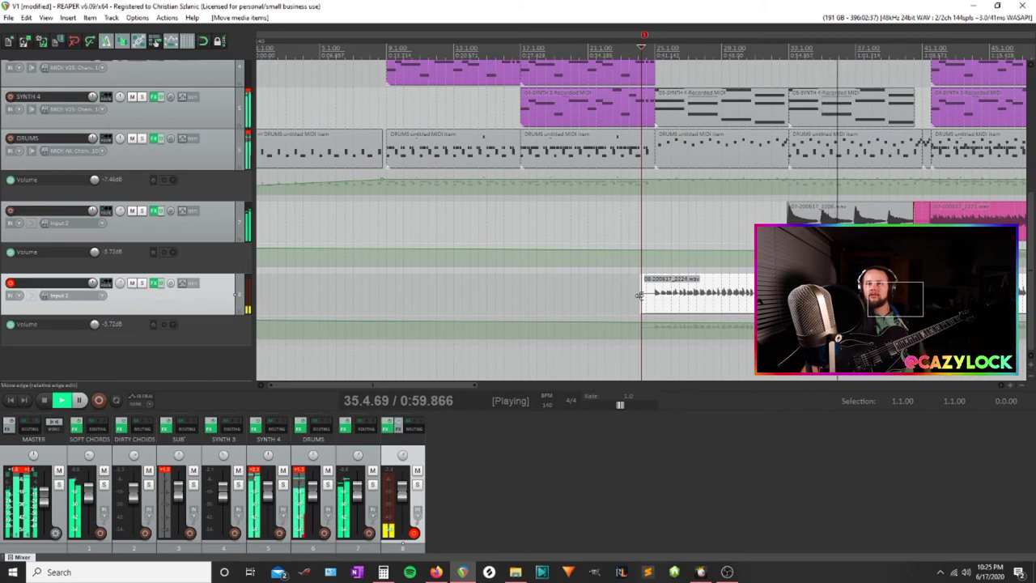
pyautogui.moveTo(642, 297); pyautogui.dragTo(751, 297)
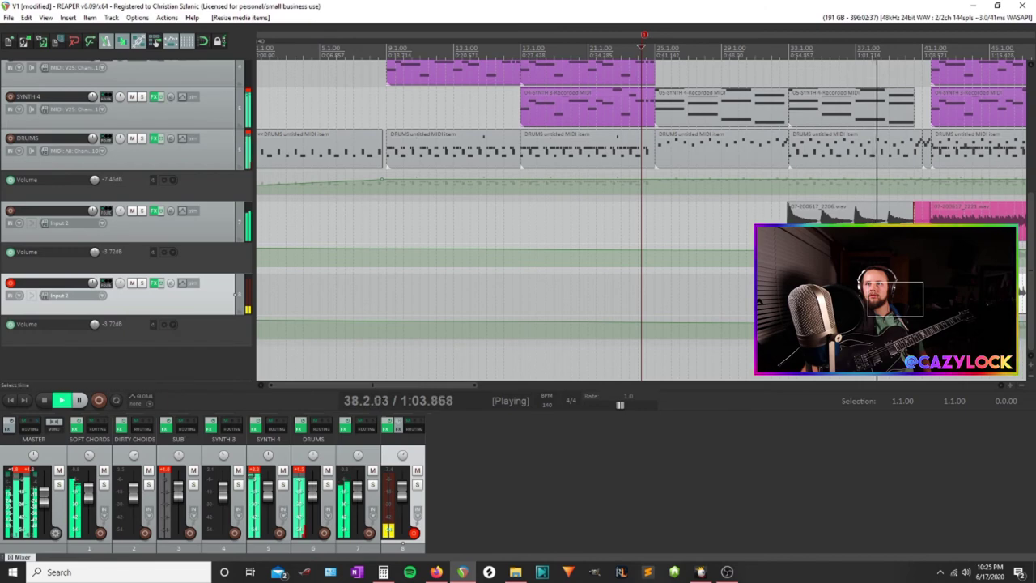
# Delete the copied volume envelope points around bar 41 on the duplicate guitar track
pyautogui.keyDown('alt'); pyautogui.click(915, 323); pyautogui.keyUp('alt')
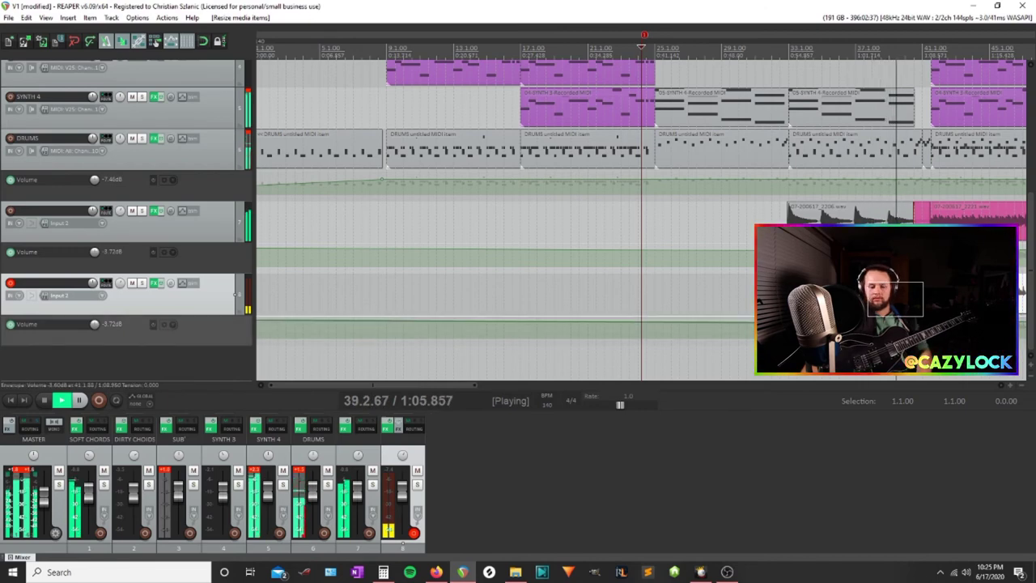
pyautogui.keyDown('alt'); pyautogui.click(923, 322); pyautogui.keyUp('alt')
pyautogui.scroll(-1, 931, 322)
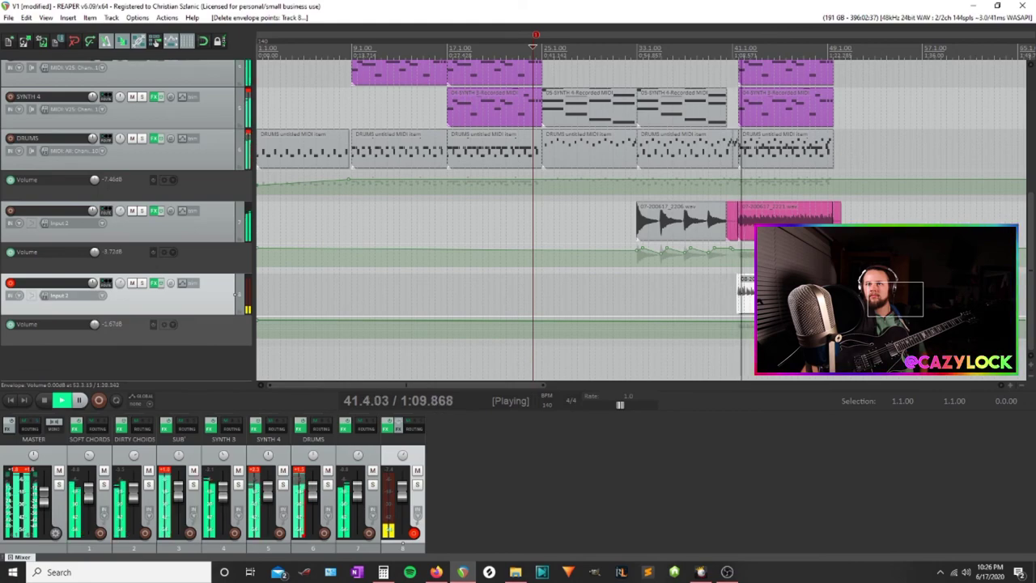
pyautogui.scroll(3, 659, 140)
pyautogui.scroll(-2, 659, 140)
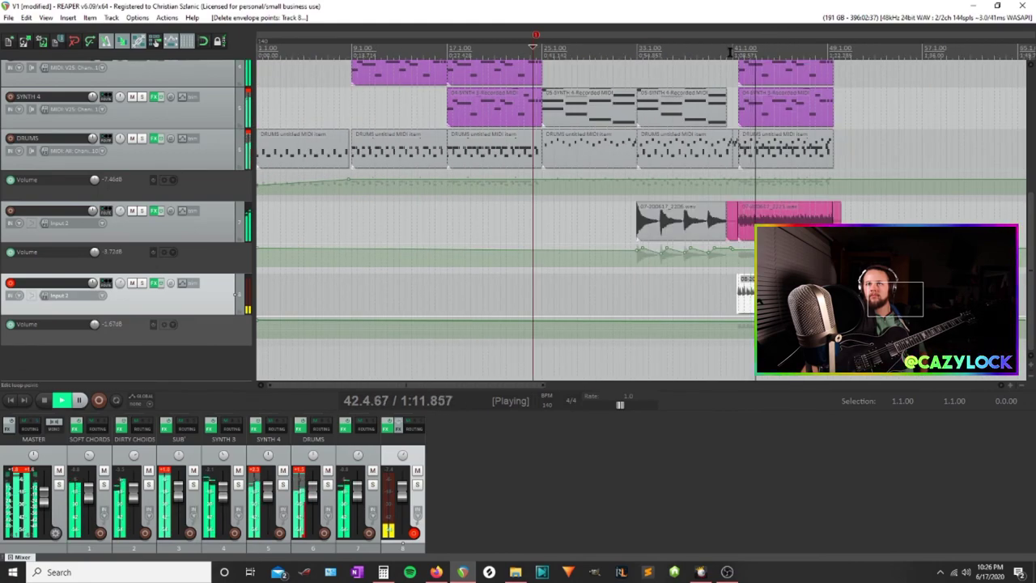
# Delete the duplicate guitar track with its new take and save the project
pyautogui.click(132, 283)
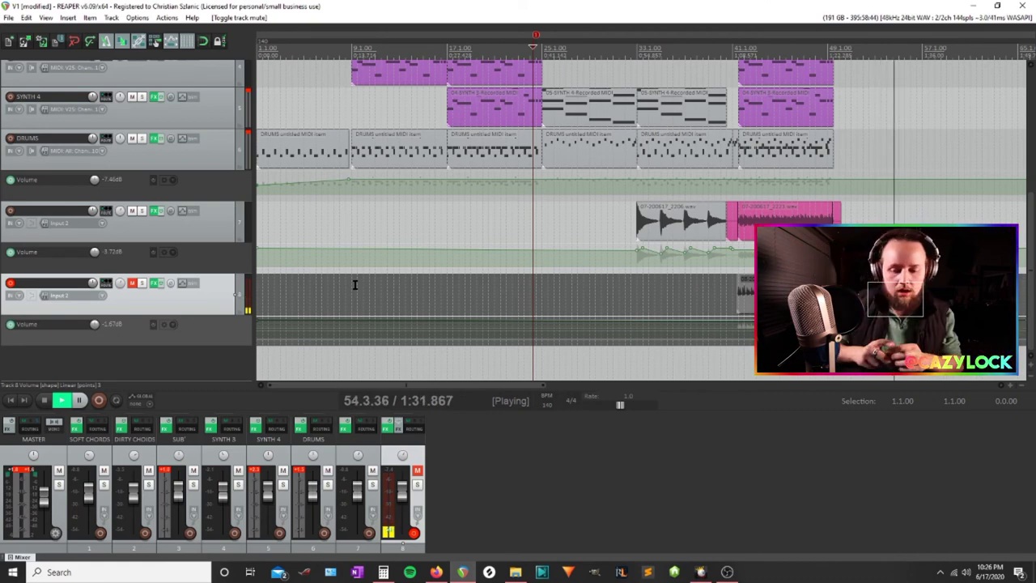
pyautogui.press('space')
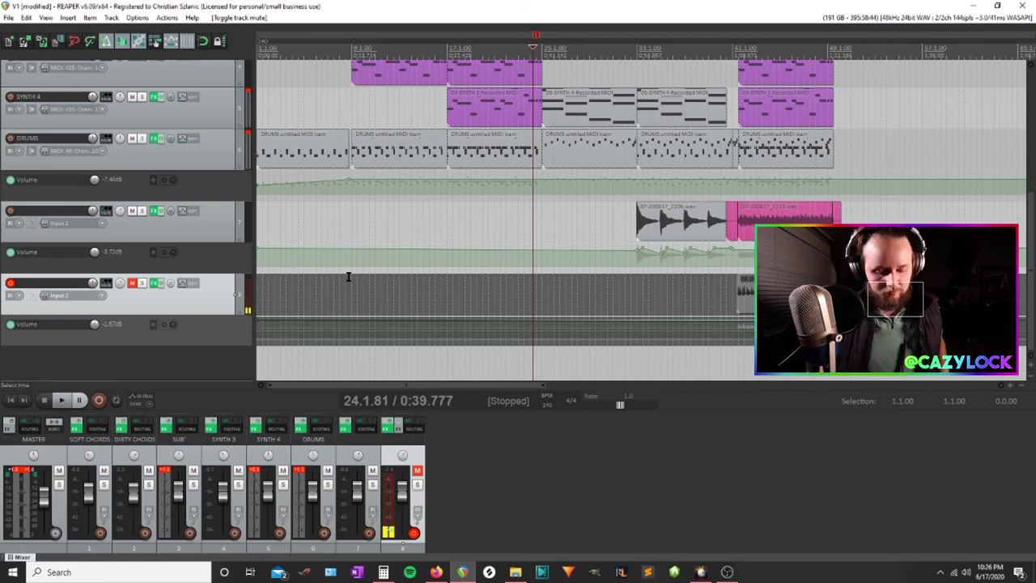
pyautogui.press('Home')
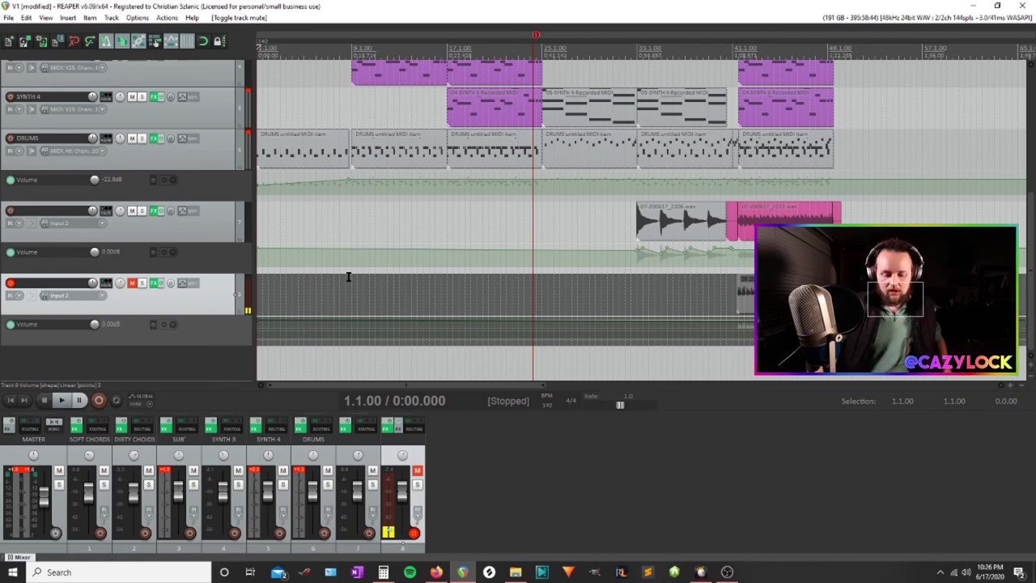
pyautogui.scroll(-4, 303, 201)
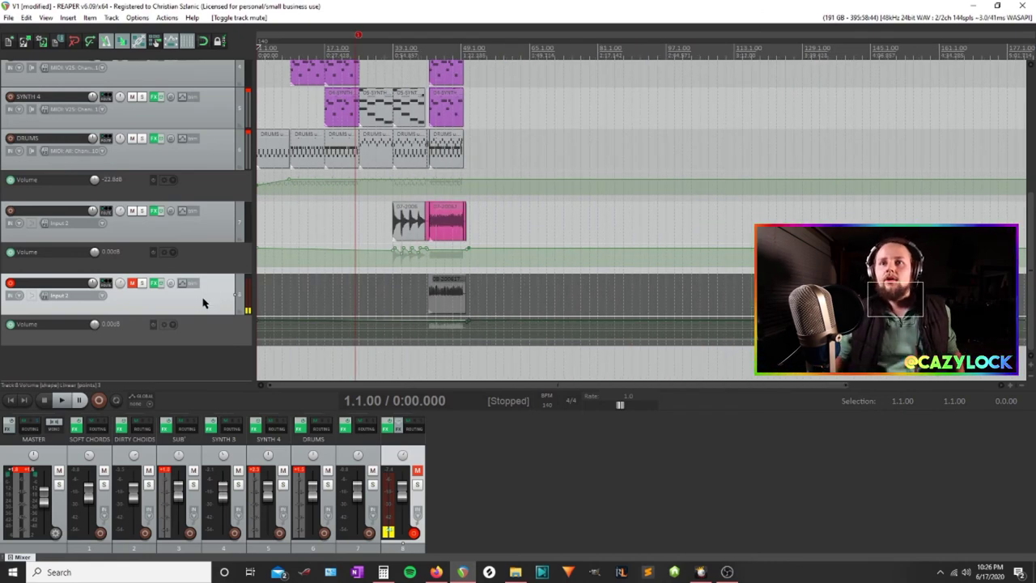
pyautogui.press('Delete')
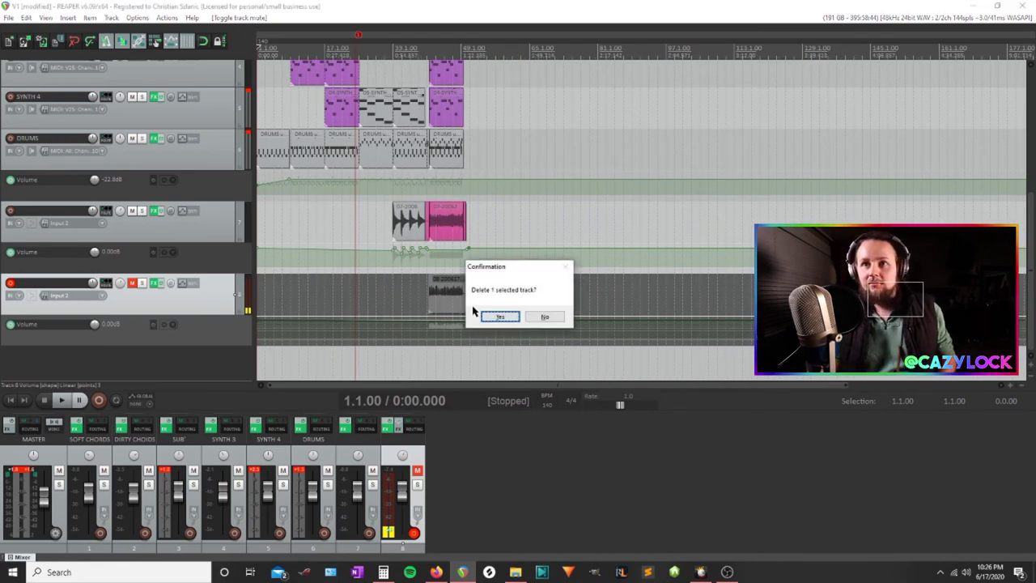
pyautogui.click(500, 316)
pyautogui.click(8, 17)
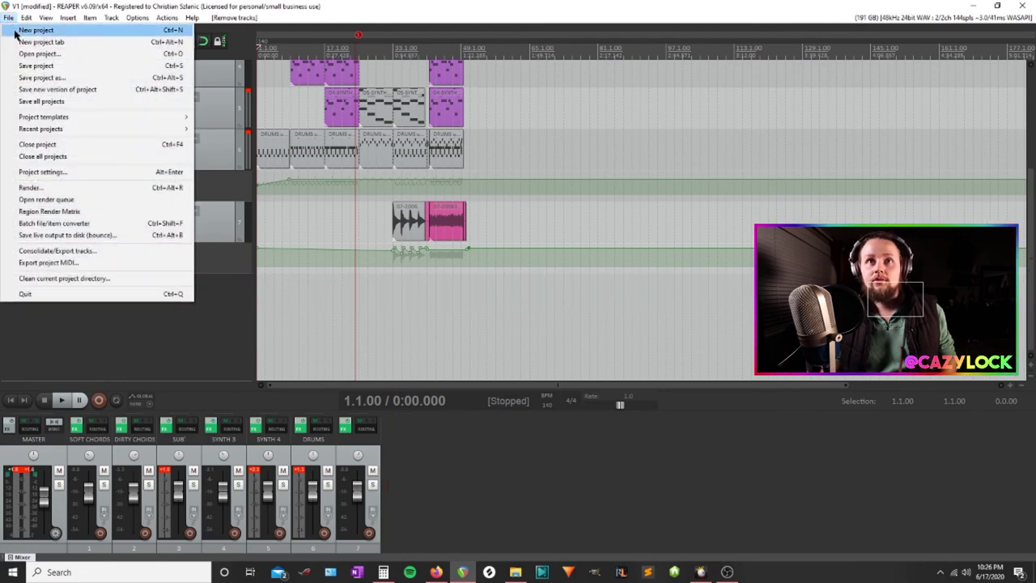
pyautogui.click(29, 65)
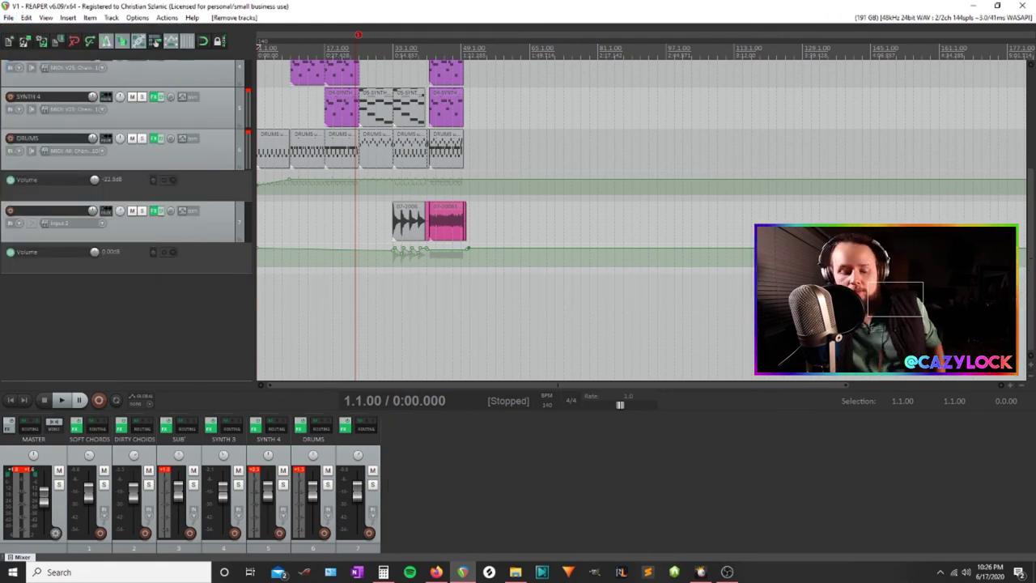
# Hide all track envelopes on the DIRTY CHOIDS and SOFT CHORDS tracks
pyautogui.click(270, 53)
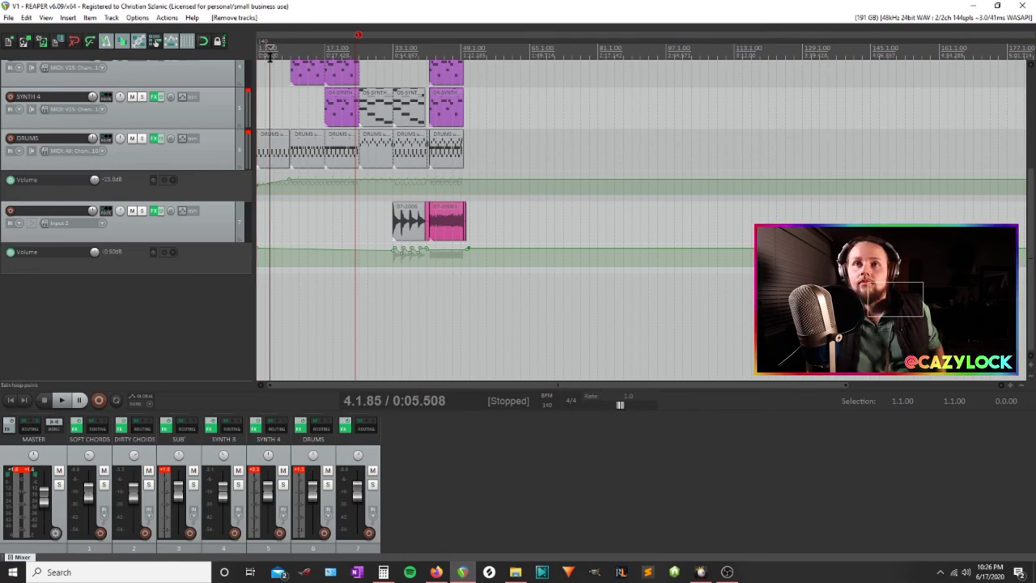
pyautogui.press('w')
pyautogui.scroll(5, 330, 162)
pyautogui.scroll(-2, 330, 162)
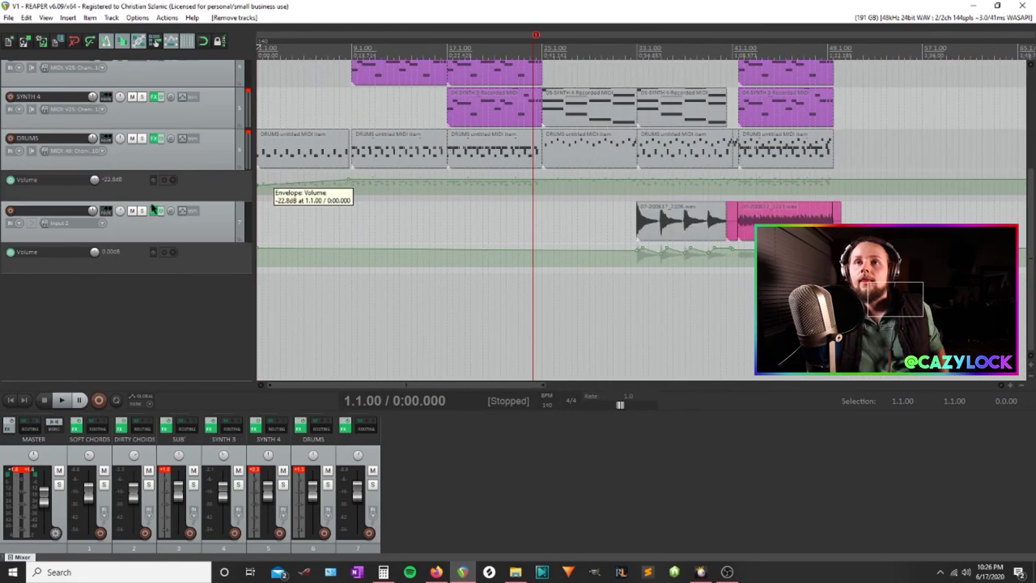
pyautogui.scroll(4, 148, 212)
pyautogui.click(162, 193)
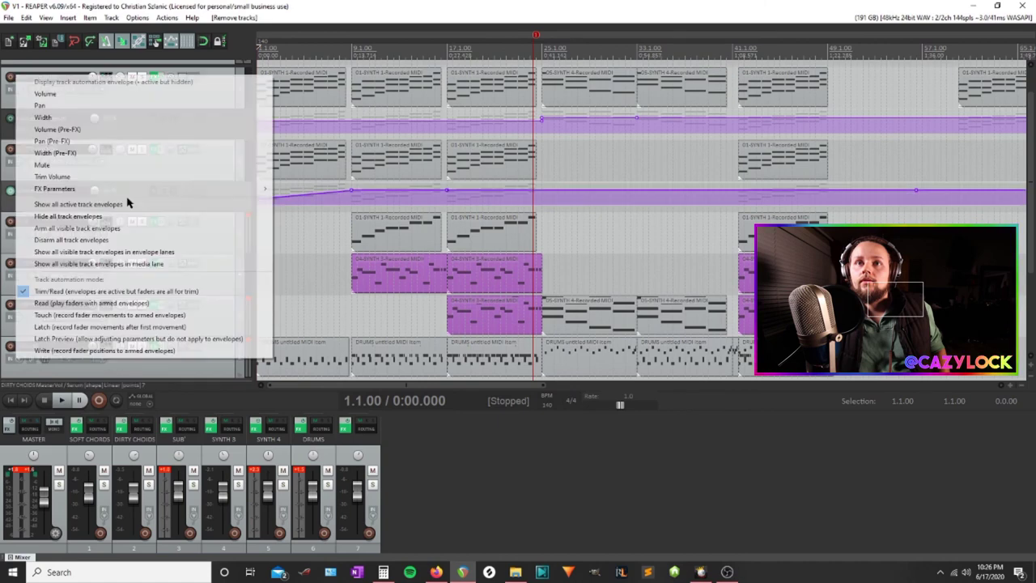
pyautogui.click(69, 217)
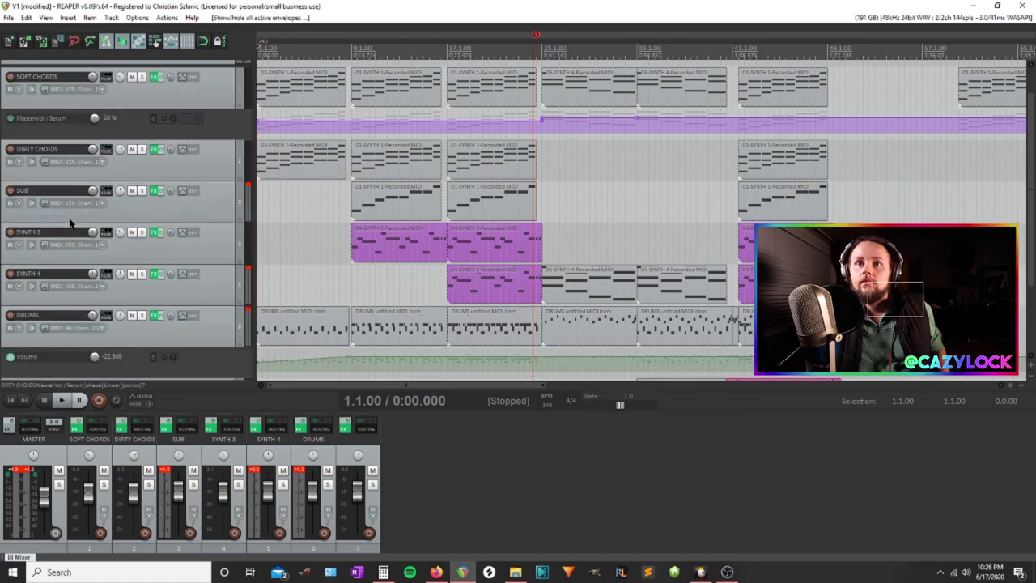
pyautogui.click(171, 124)
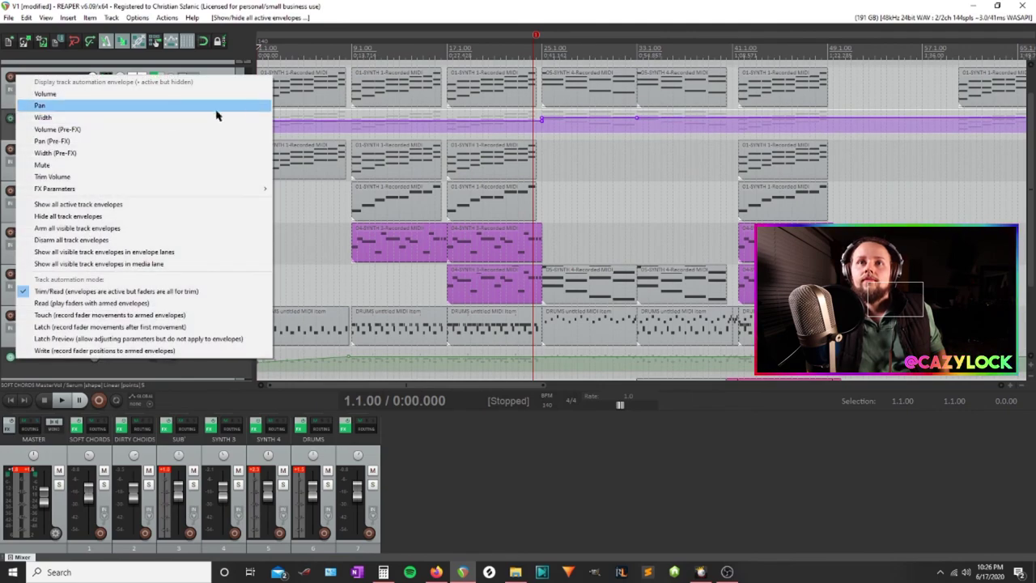
pyautogui.click(225, 55)
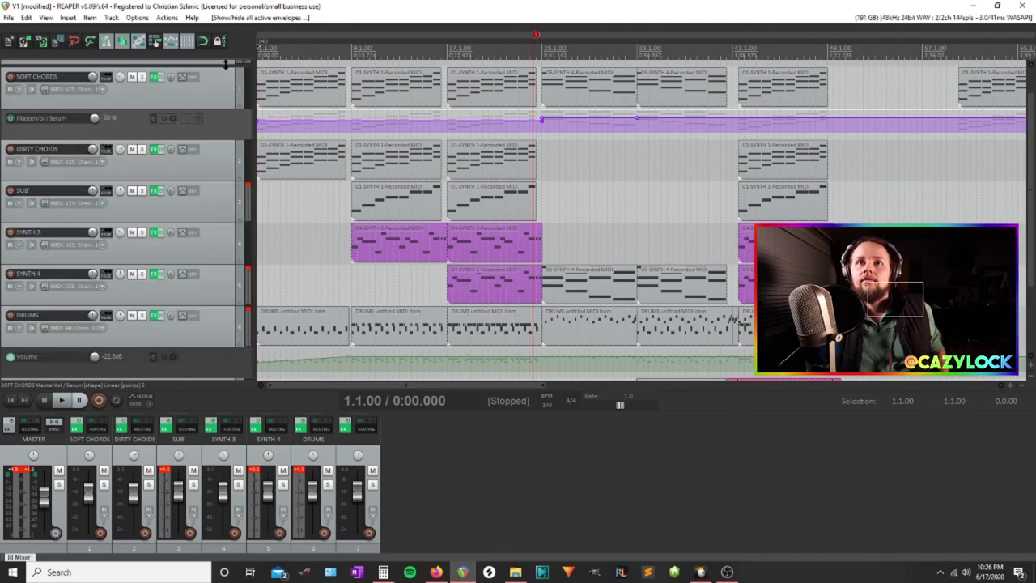
pyautogui.click(177, 120)
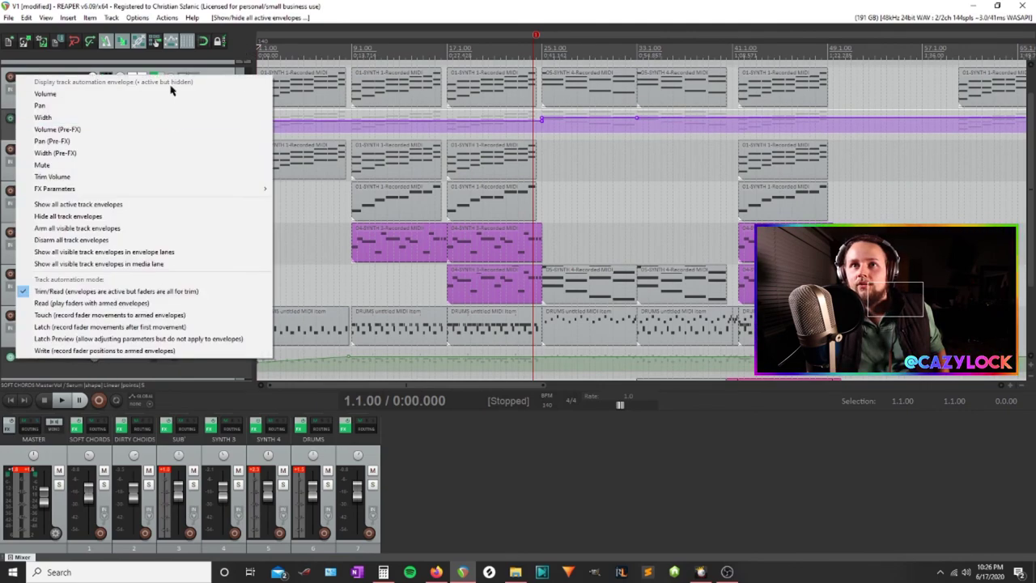
pyautogui.click(70, 216)
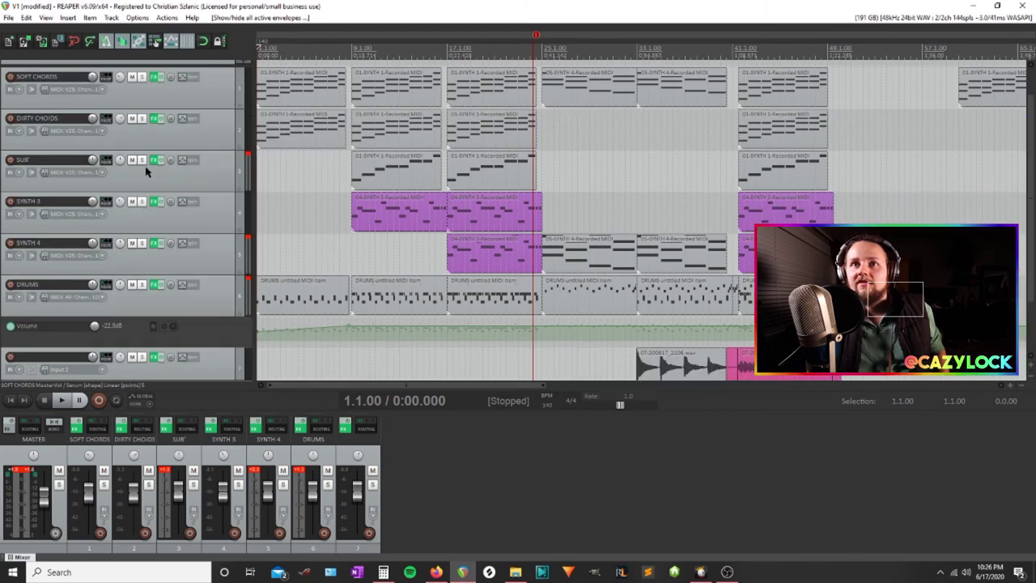
# Hide the volume envelopes of the DRUMS track and the guitar track
pyautogui.scroll(-2, 150, 194)
pyautogui.click(172, 255)
pyautogui.click(183, 267)
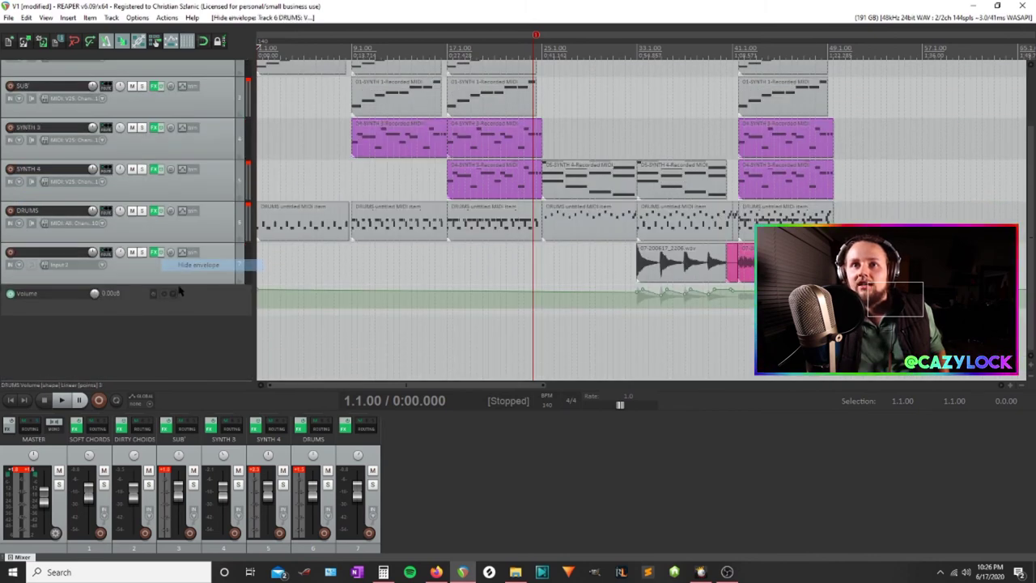
pyautogui.click(165, 295)
pyautogui.click(181, 306)
pyautogui.scroll(3, 181, 303)
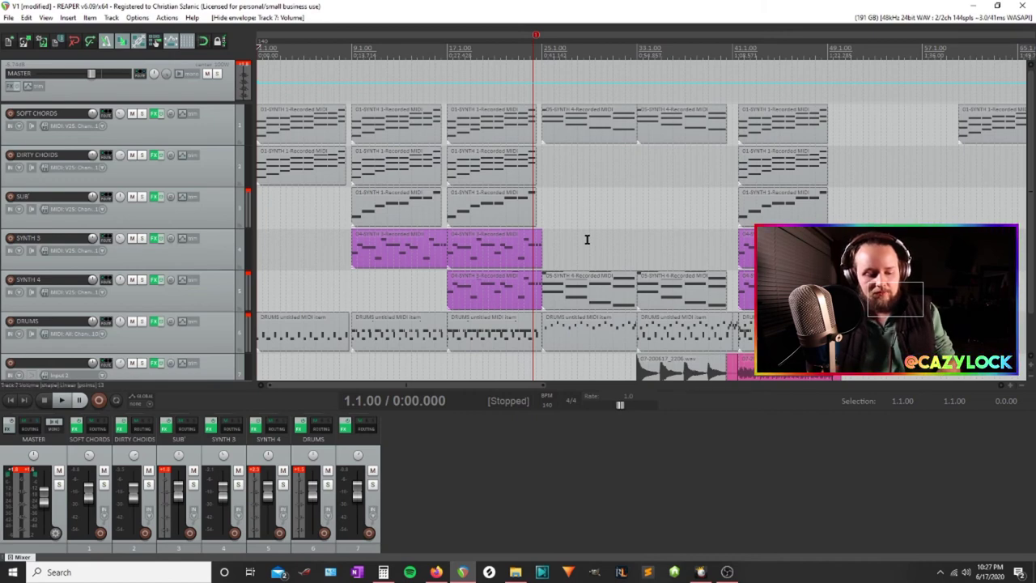
# Record-arm the SUB track and then the DIRTY CHOIDS track to audition their sounds live
pyautogui.click(11, 198)
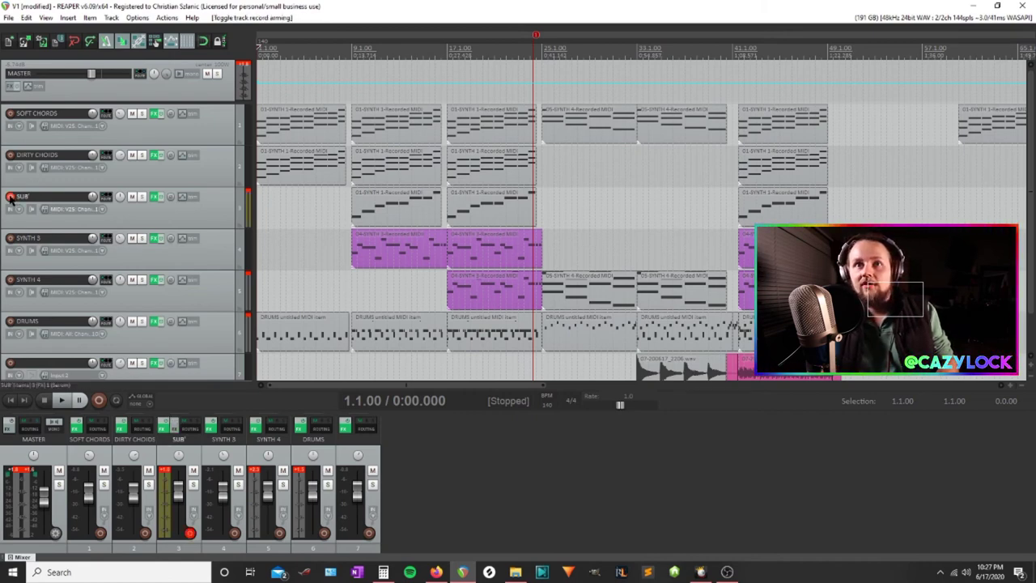
pyautogui.click(10, 156)
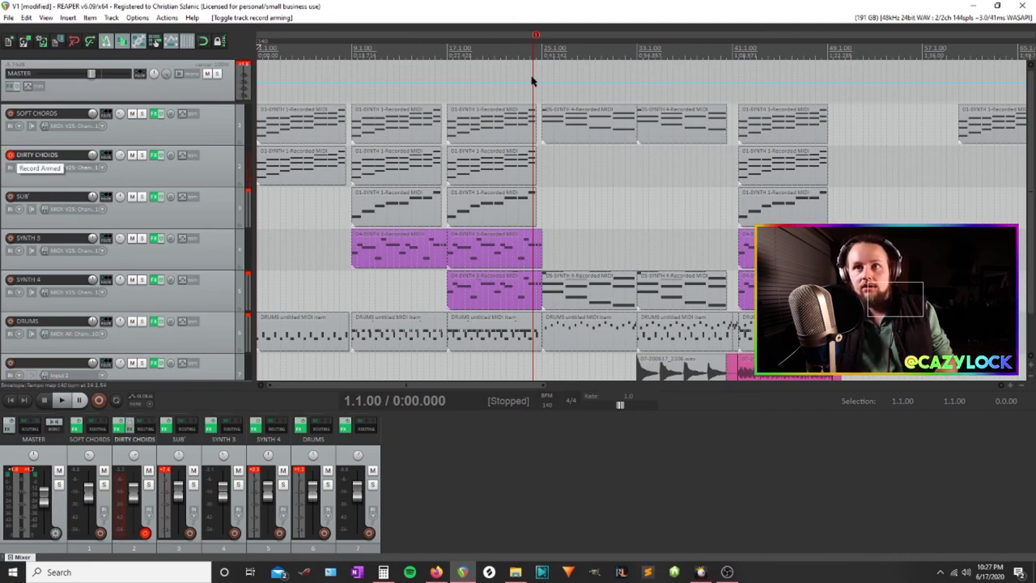
pyautogui.click(550, 47)
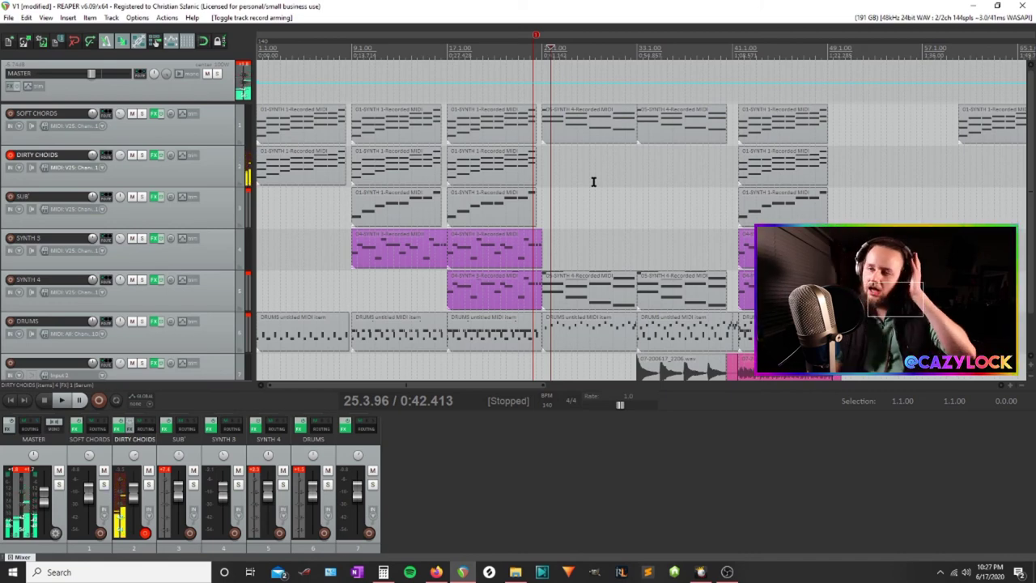
# Play the arrangement from about bar 9 and listen to SYNTH 3 soloed, then release its solo
pyautogui.click(352, 51)
pyautogui.click(136, 233)
pyautogui.press('space')
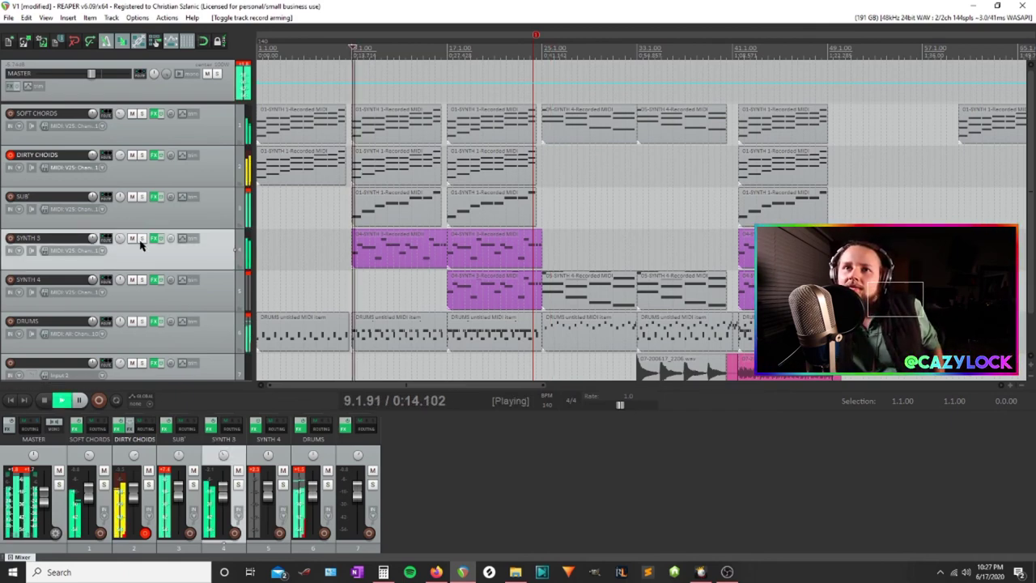
pyautogui.click(141, 240)
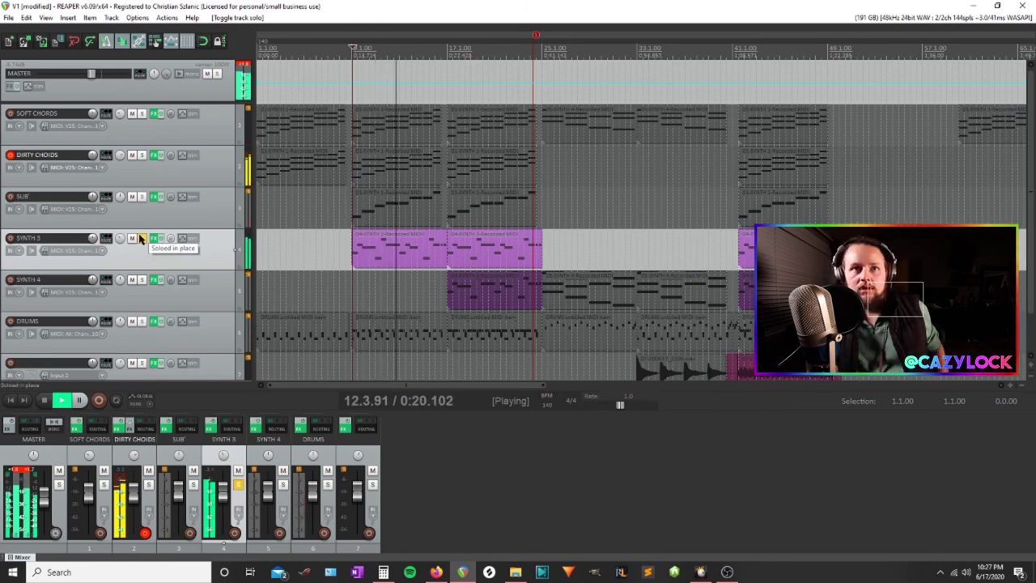
pyautogui.press('space')
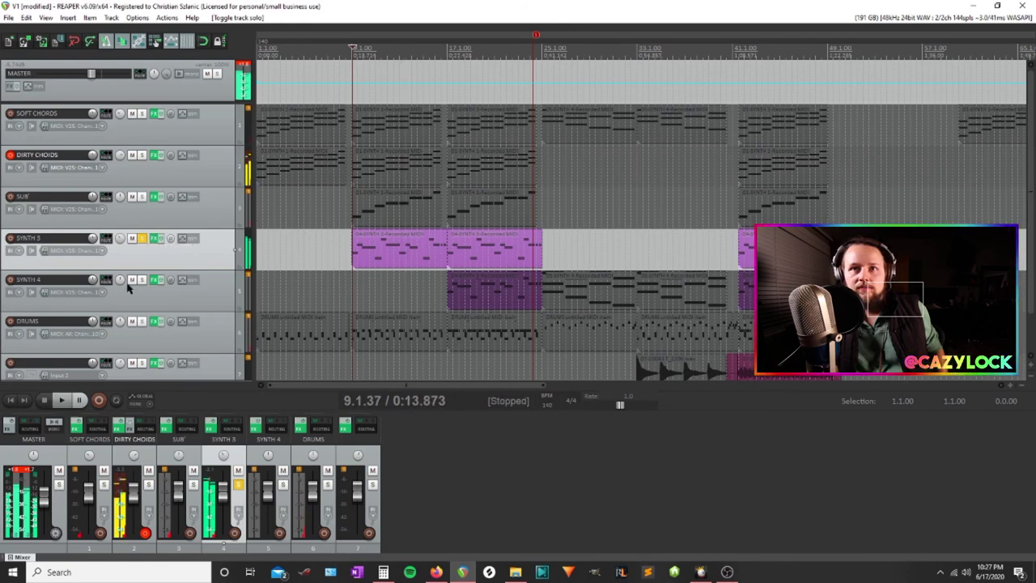
pyautogui.click(143, 239)
# Play from about bar 33 with SYNTH 4, DRUMS and guitar soloed in turn, ending on the guitar alone
pyautogui.click(541, 45)
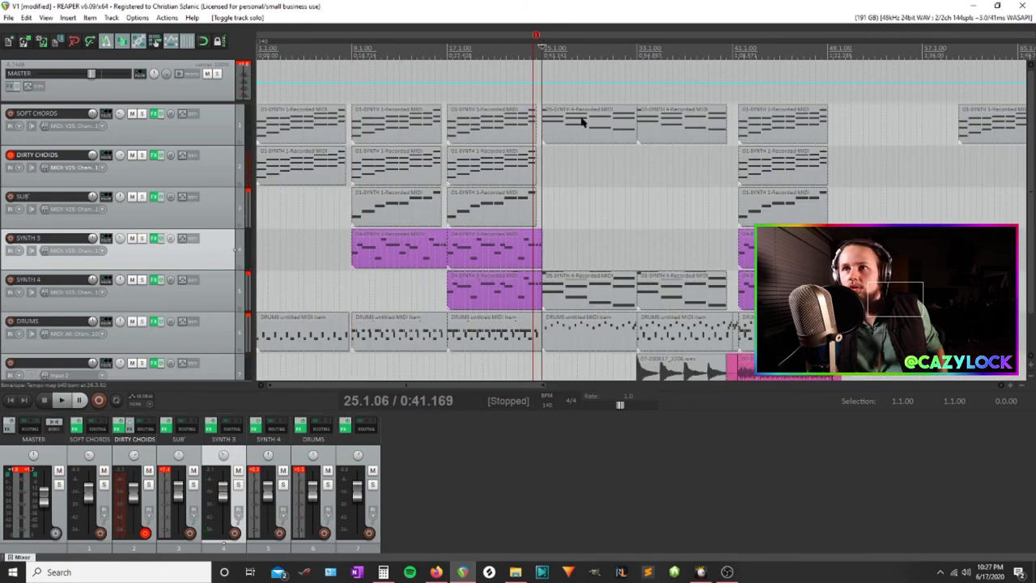
pyautogui.click(636, 53)
pyautogui.scroll(-1, 146, 325)
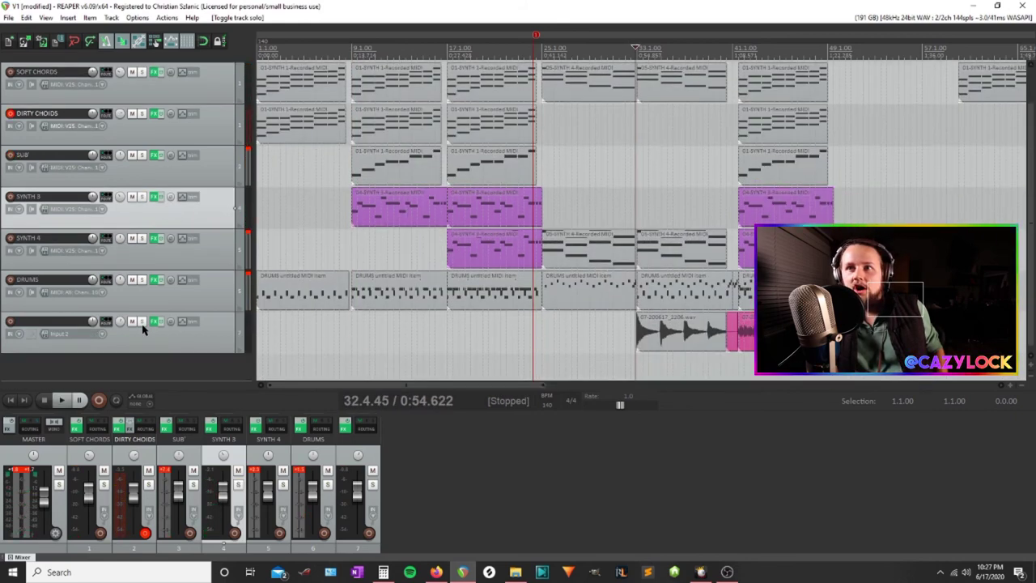
pyautogui.click(142, 231)
pyautogui.press('space')
pyautogui.click(142, 273)
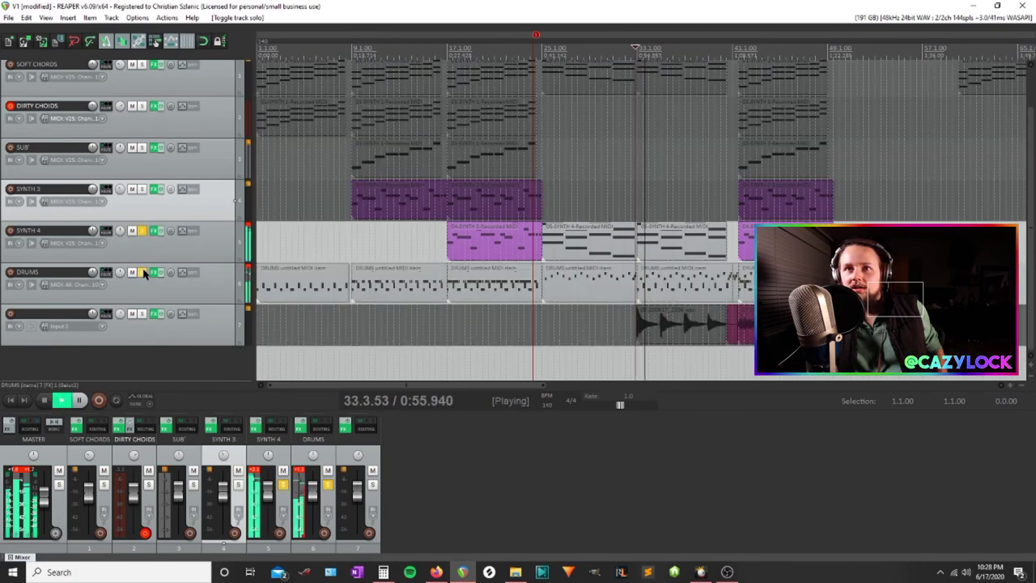
pyautogui.click(143, 314)
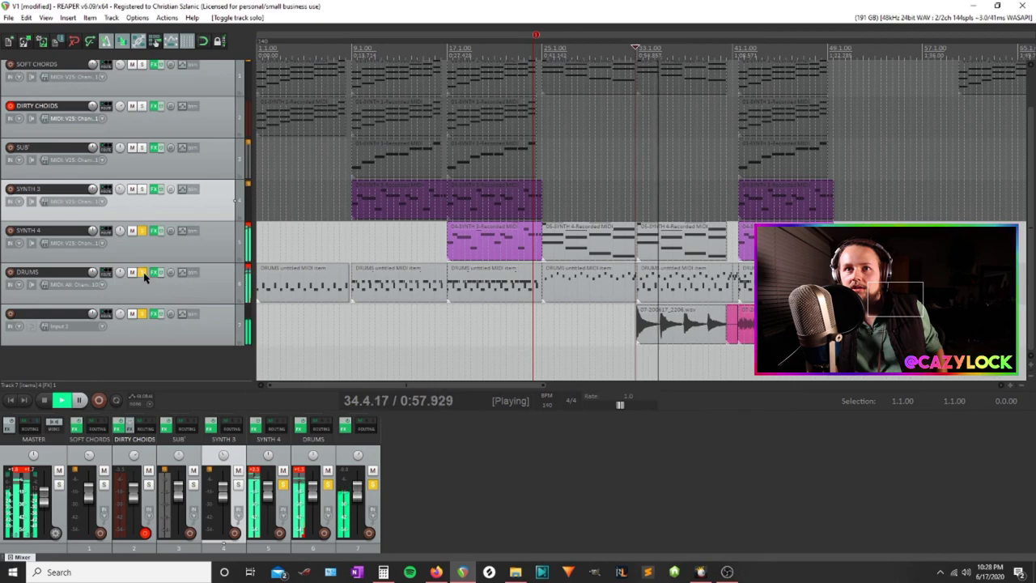
pyautogui.click(143, 272)
pyautogui.click(142, 231)
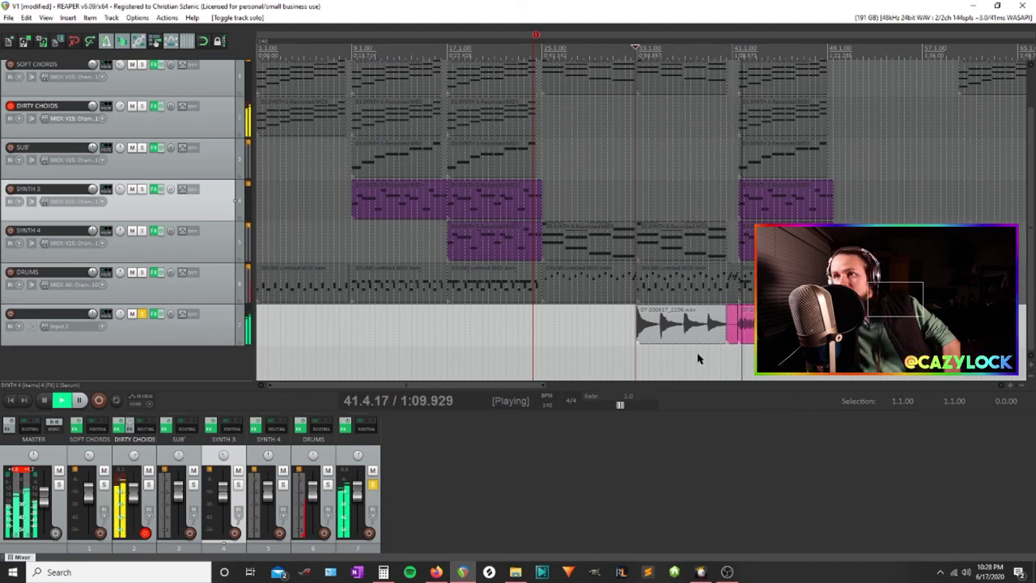
# Delete the short guitar fragment just before bar 41 and audition the transition, releasing the guitar solo
pyautogui.click(732, 324)
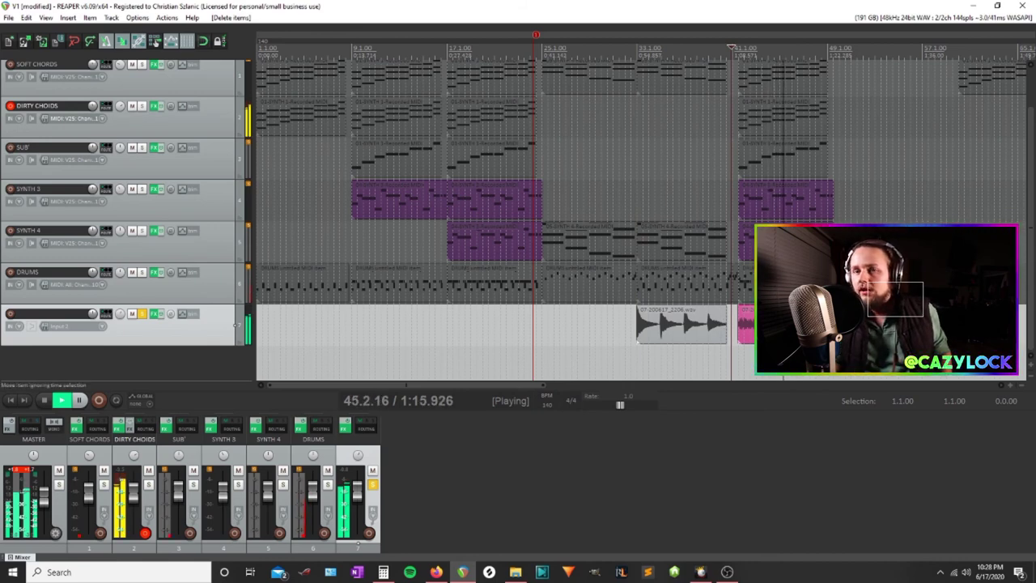
pyautogui.click(140, 317)
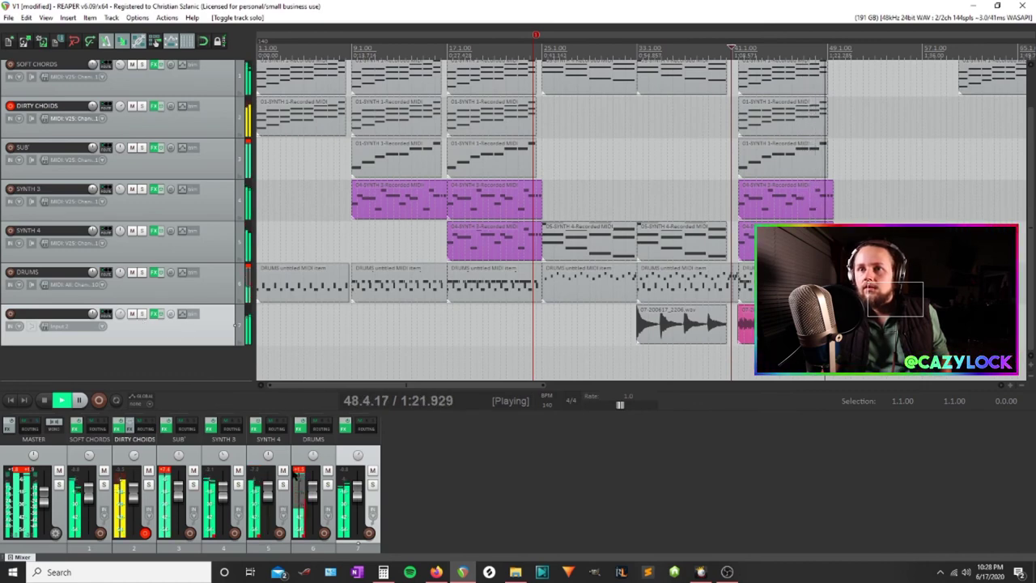
pyautogui.press('space')
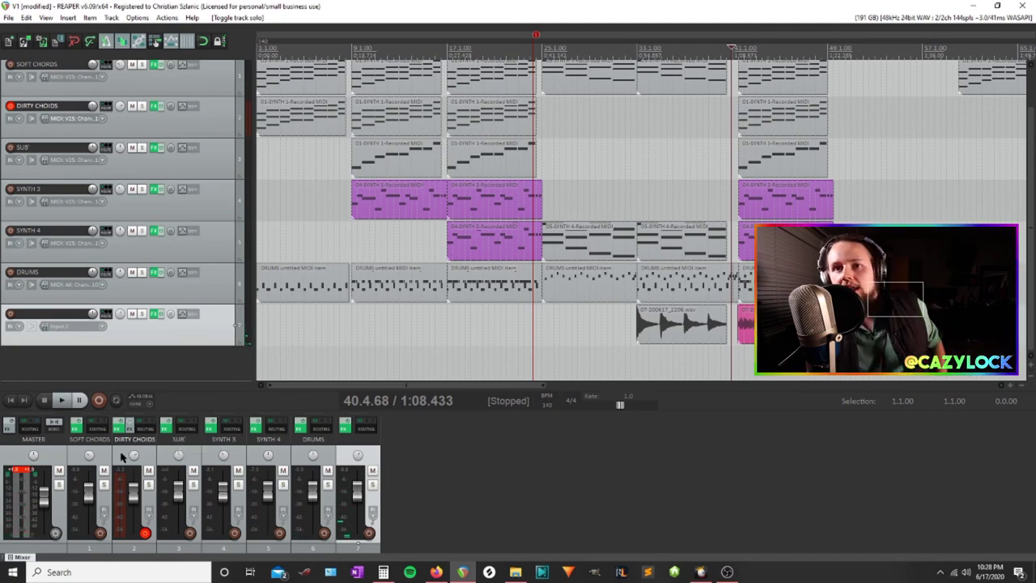
# Play the whole arrangement from the start and disarm the DIRTY CHOIDS track
pyautogui.scroll(-4, 687, 278)
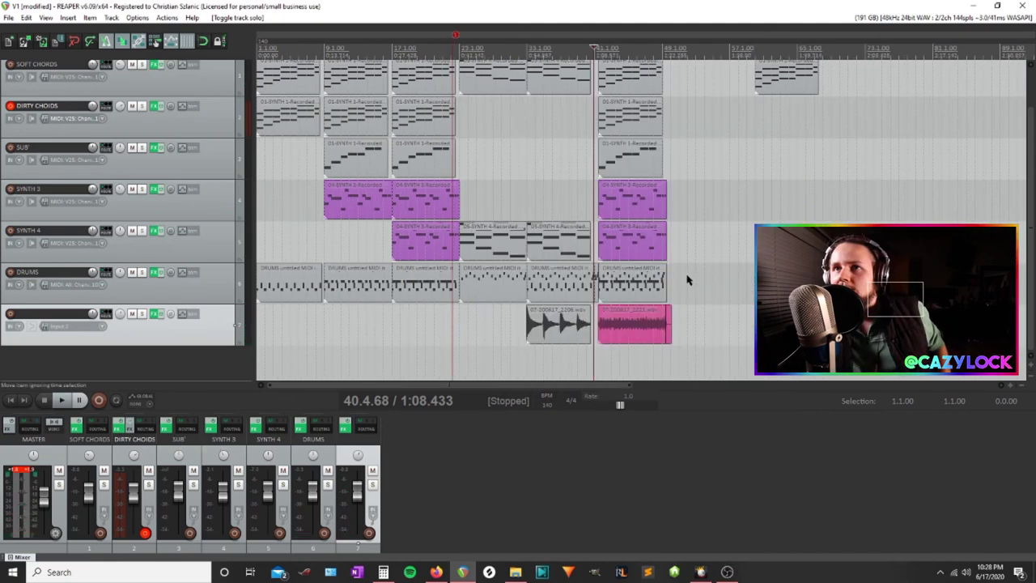
pyautogui.scroll(1, 192, 155)
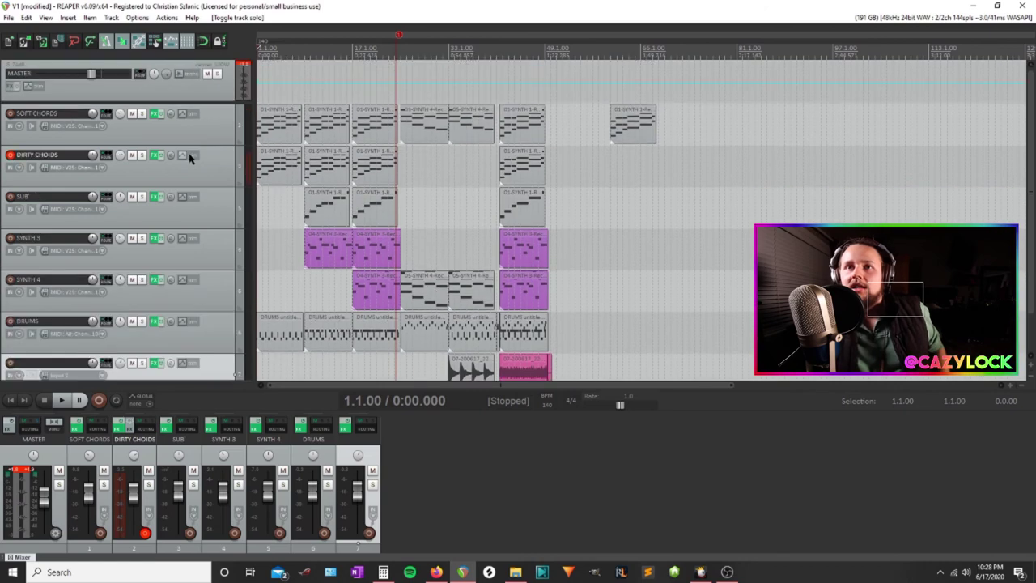
pyautogui.scroll(-1, 192, 154)
pyautogui.scroll(1, 192, 154)
pyautogui.press('space')
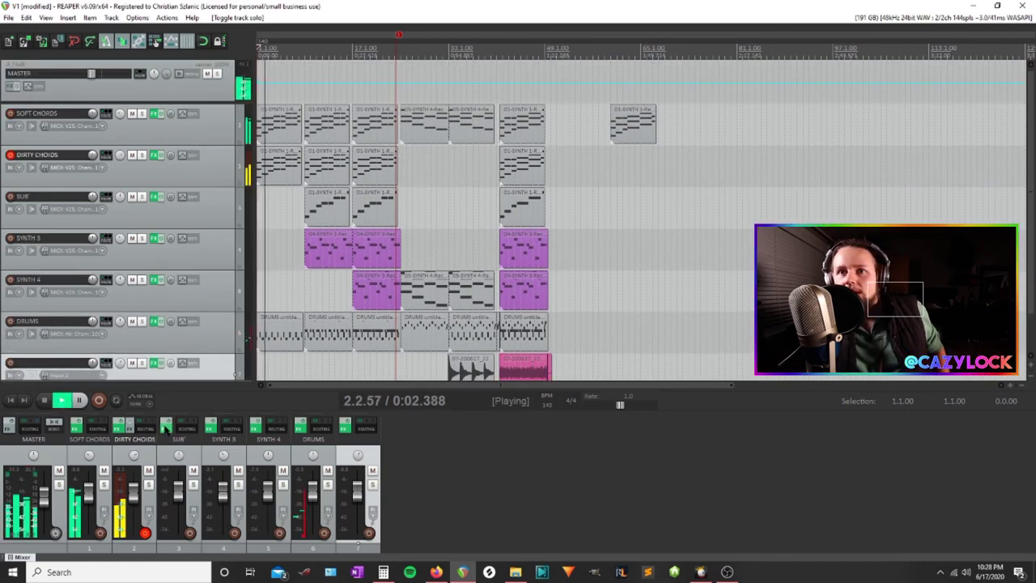
pyautogui.click(145, 533)
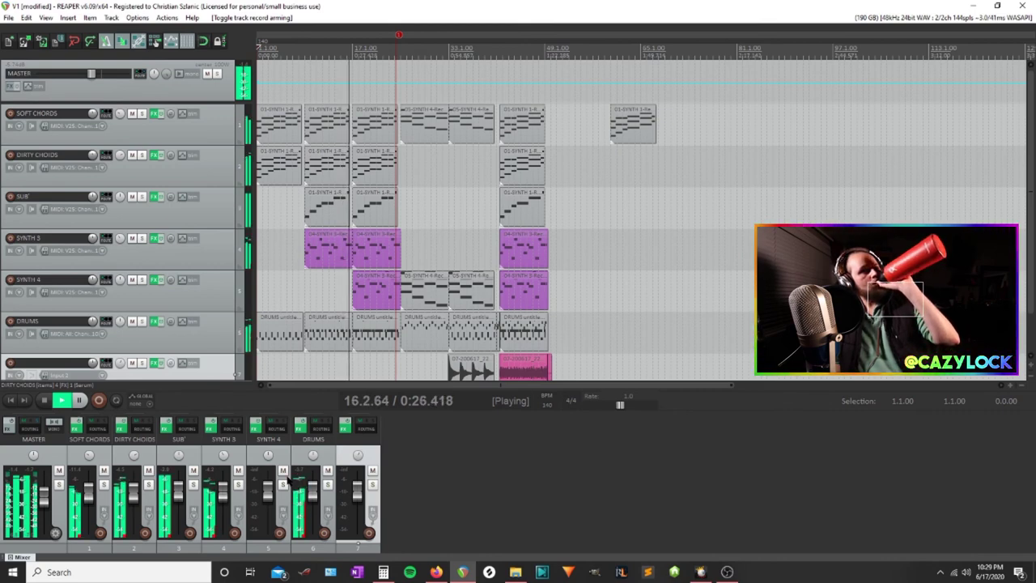
# Name the unnamed audio track below DRUMS "guitar" while the arrangement plays
pyautogui.scroll(2, 583, 232)
pyautogui.scroll(2, 583, 233)
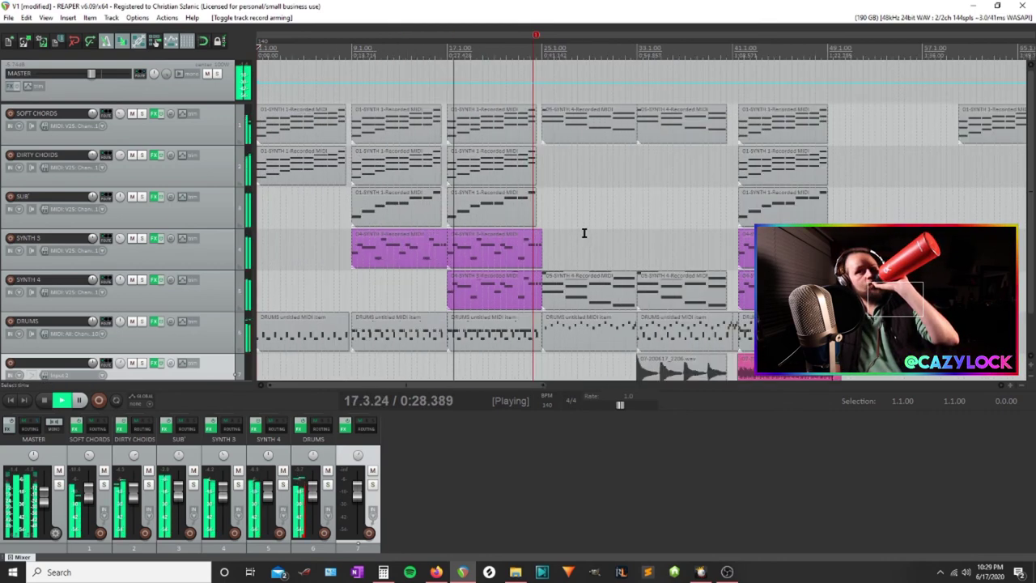
pyautogui.doubleClick(70, 362)
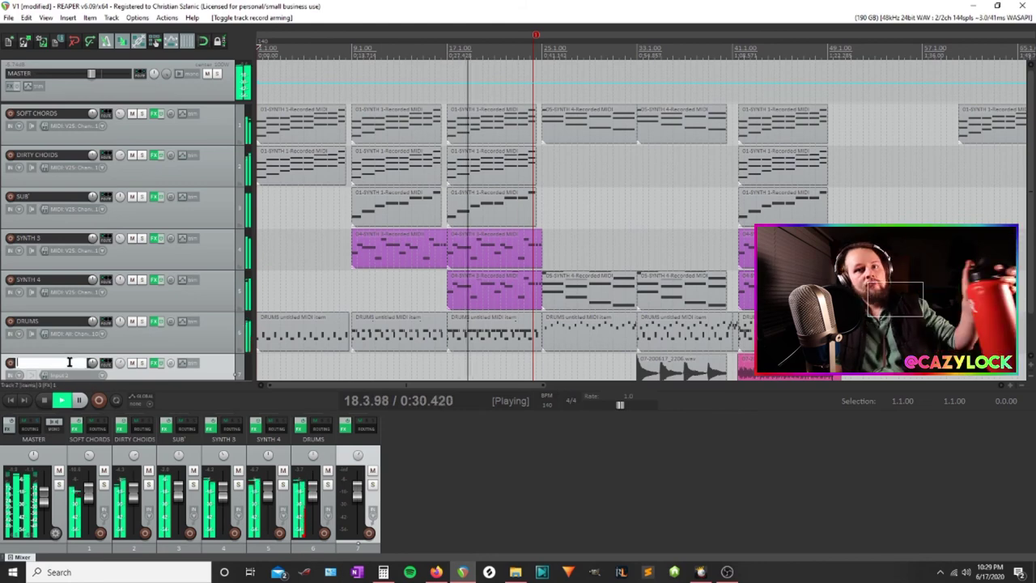
pyautogui.write('guitar')
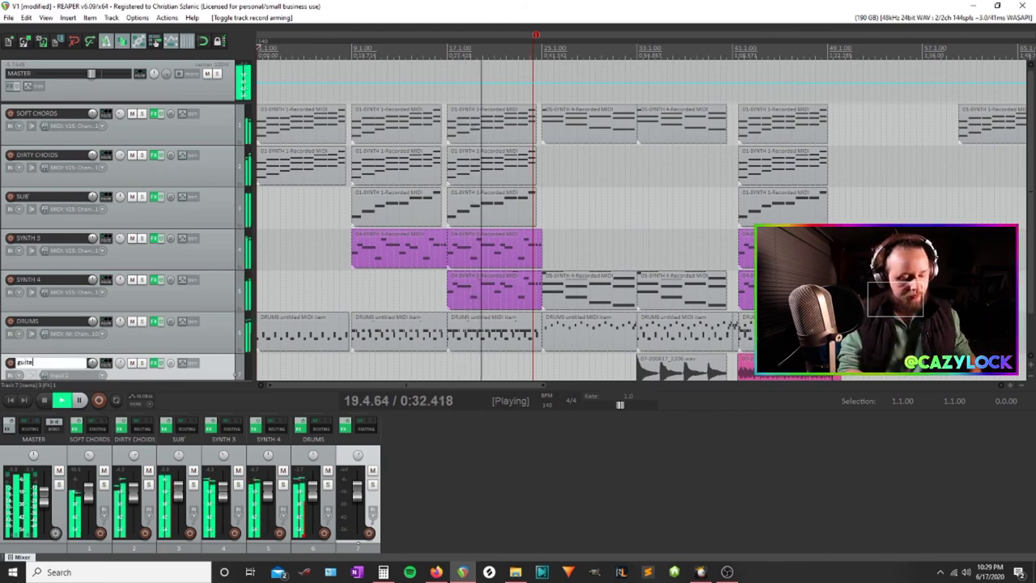
pyautogui.press('Return')
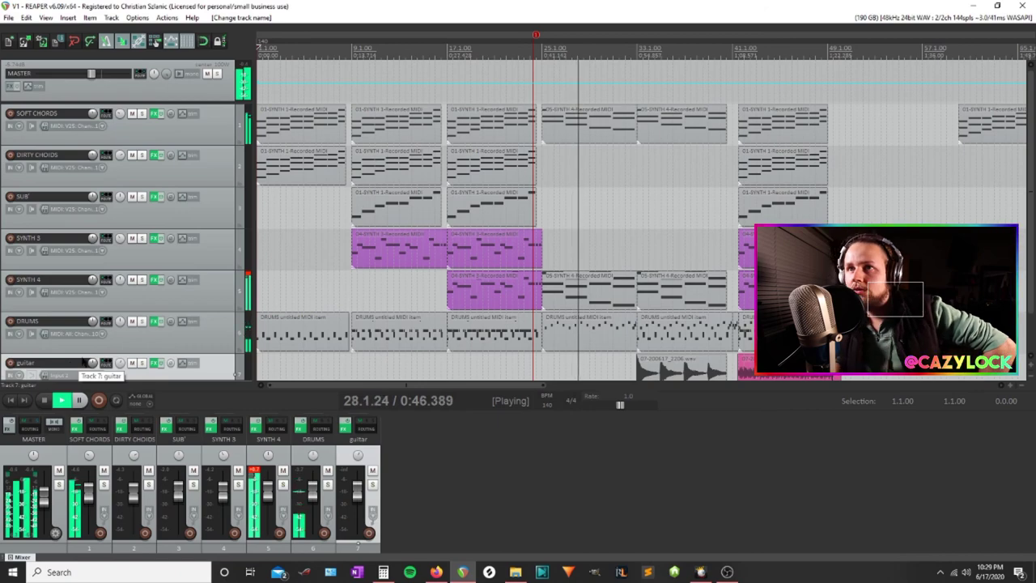
# Lower the SYNTH 4 track's volume slightly and reset its clip indicator
pyautogui.click(181, 280)
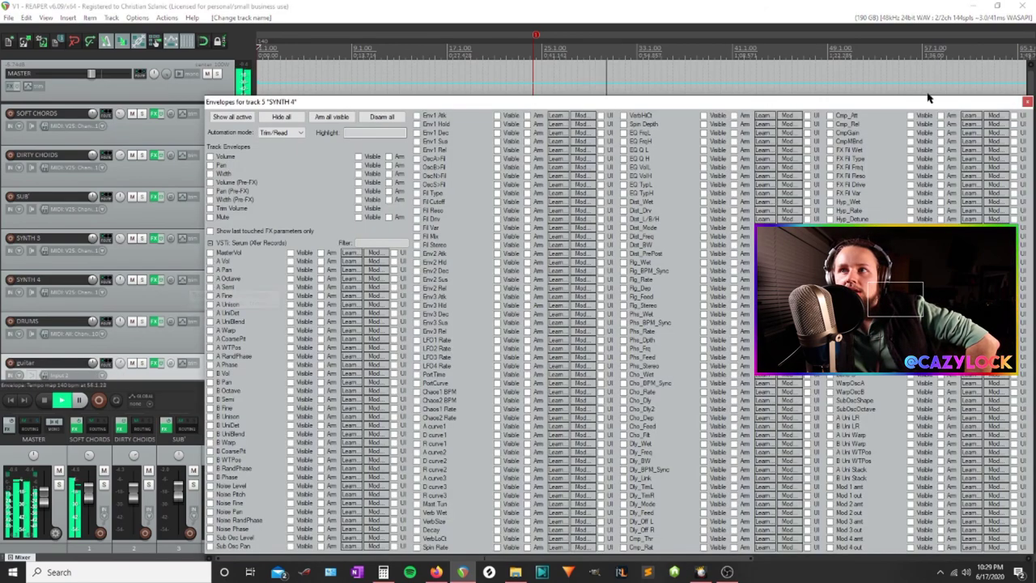
pyautogui.click(1028, 102)
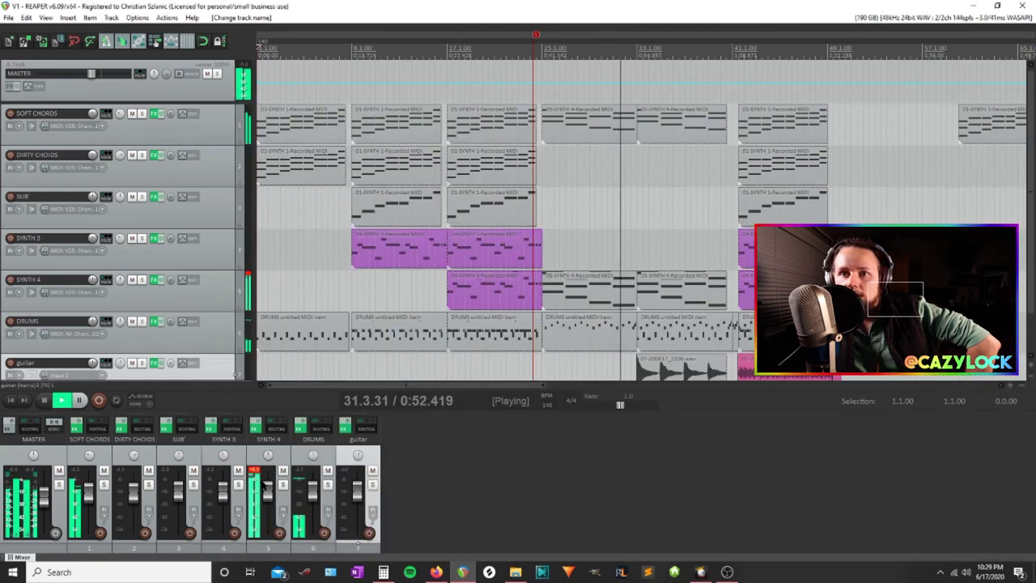
pyautogui.moveTo(268, 490); pyautogui.dragTo(268, 493)
pyautogui.click(257, 470)
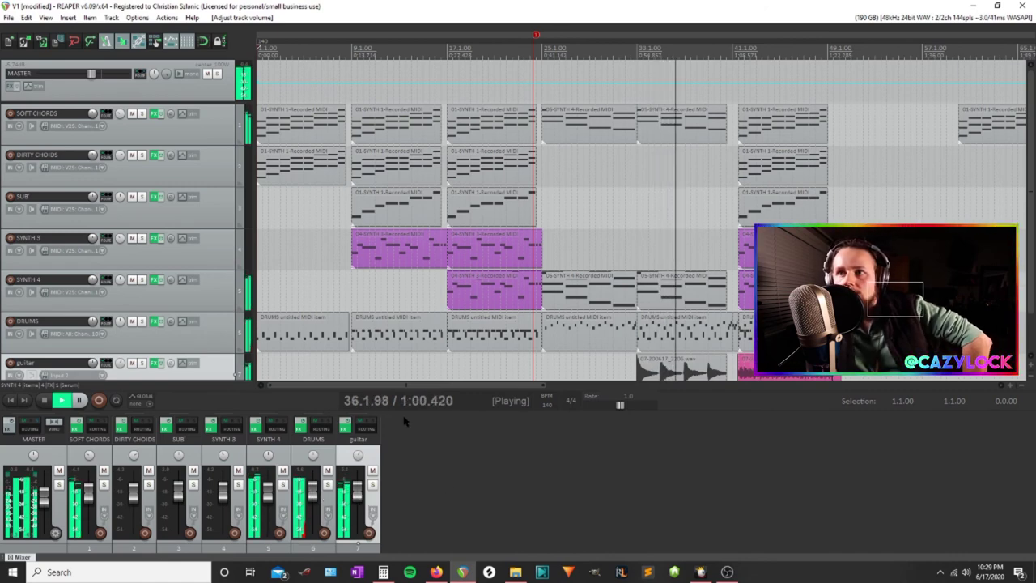
# Show the DRUMS track's volume envelope in the arrangement
pyautogui.scroll(-1, 186, 318)
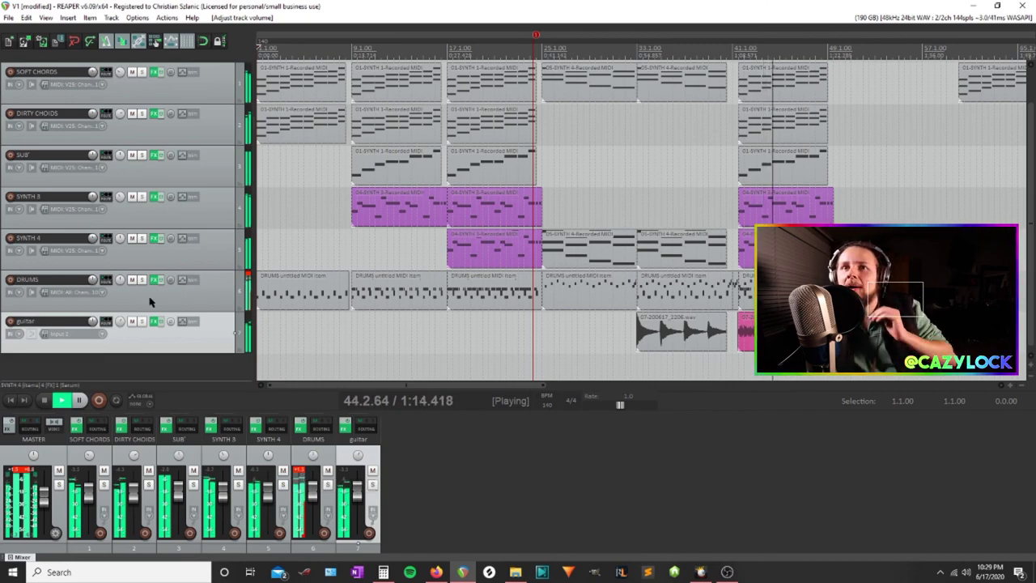
pyautogui.click(184, 280)
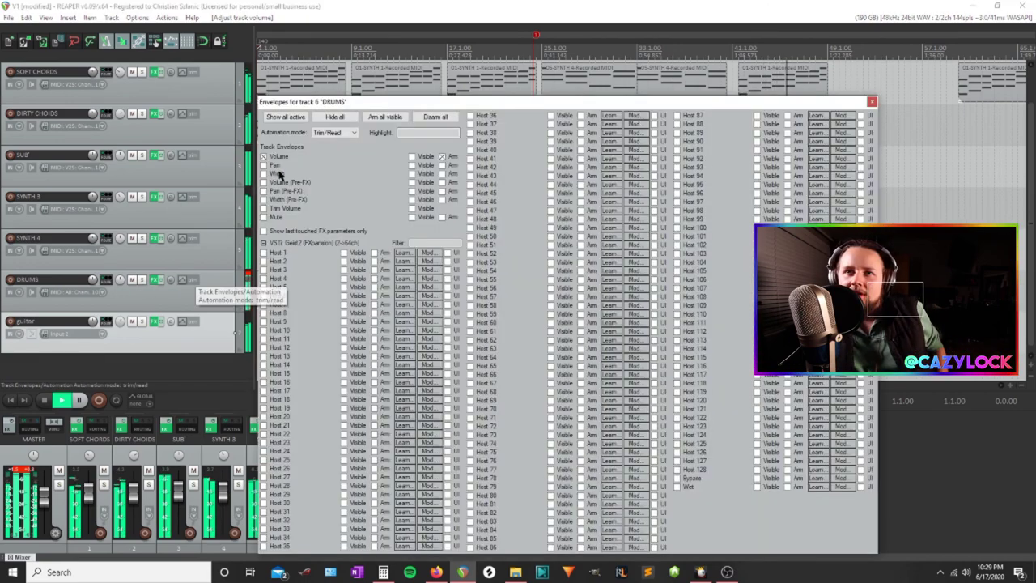
pyautogui.click(299, 160)
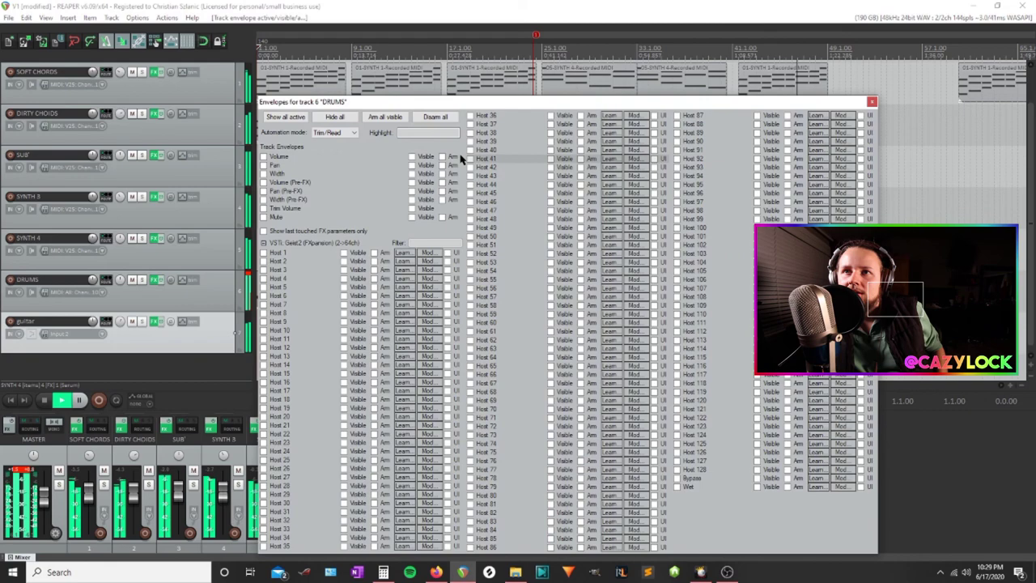
pyautogui.click(274, 157)
pyautogui.click(872, 101)
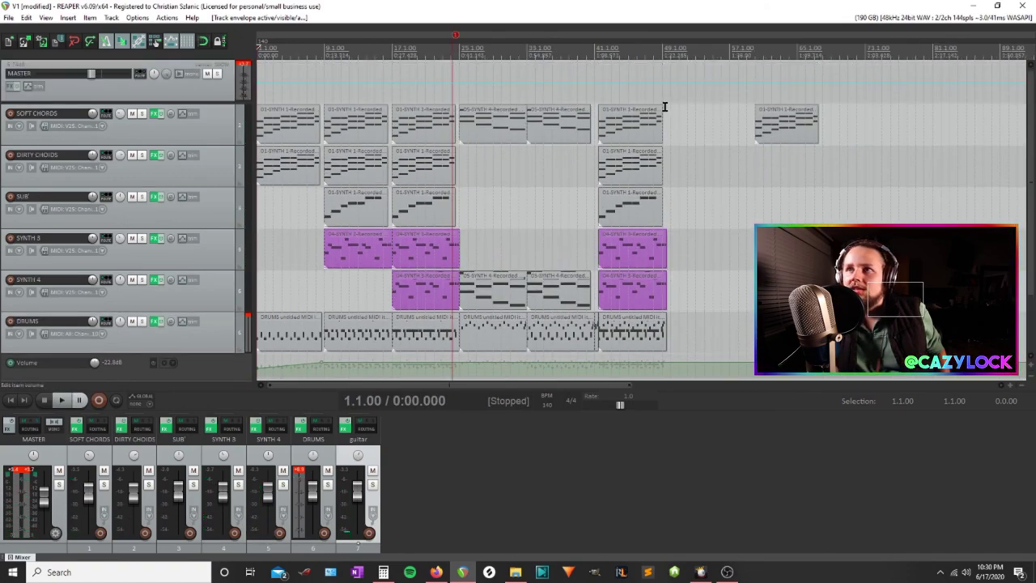
# Move the detached last SOFT CHORDS item to start at bar 49 and audition the transition from bar 48
pyautogui.moveTo(793, 137); pyautogui.dragTo(694, 140)
pyautogui.scroll(2, 679, 169)
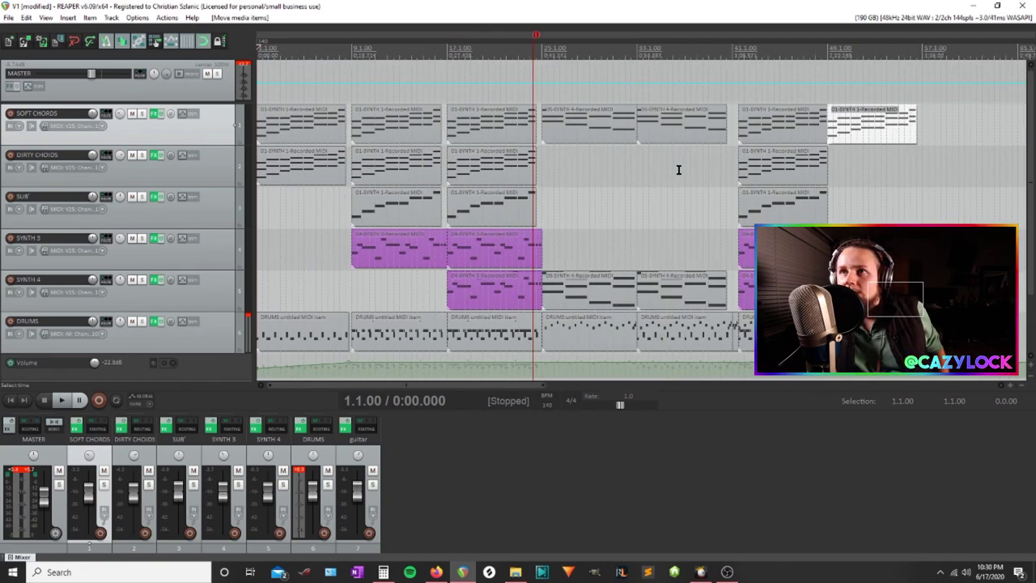
pyautogui.click(816, 49)
pyautogui.scroll(4, 816, 49)
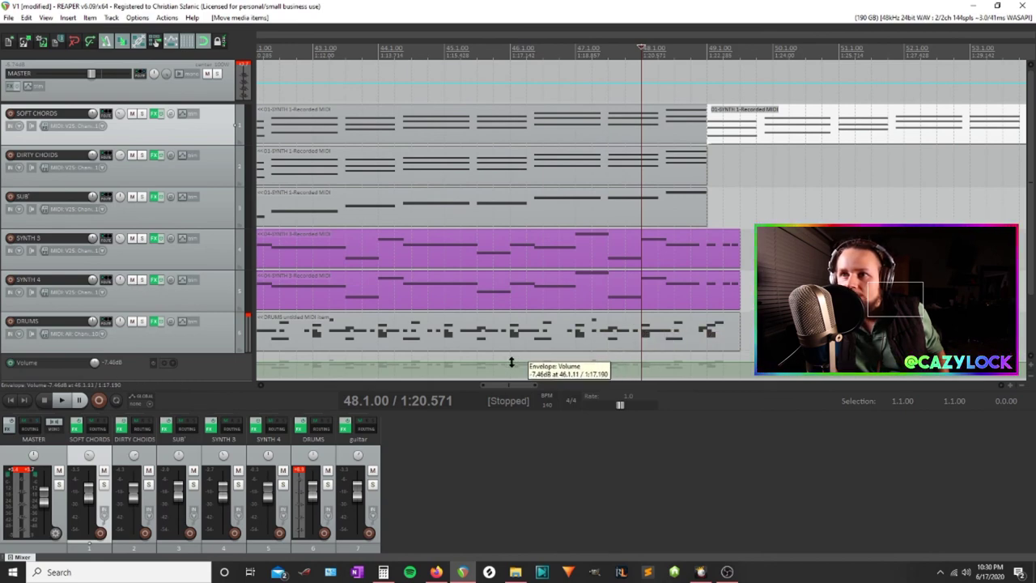
pyautogui.press('space')
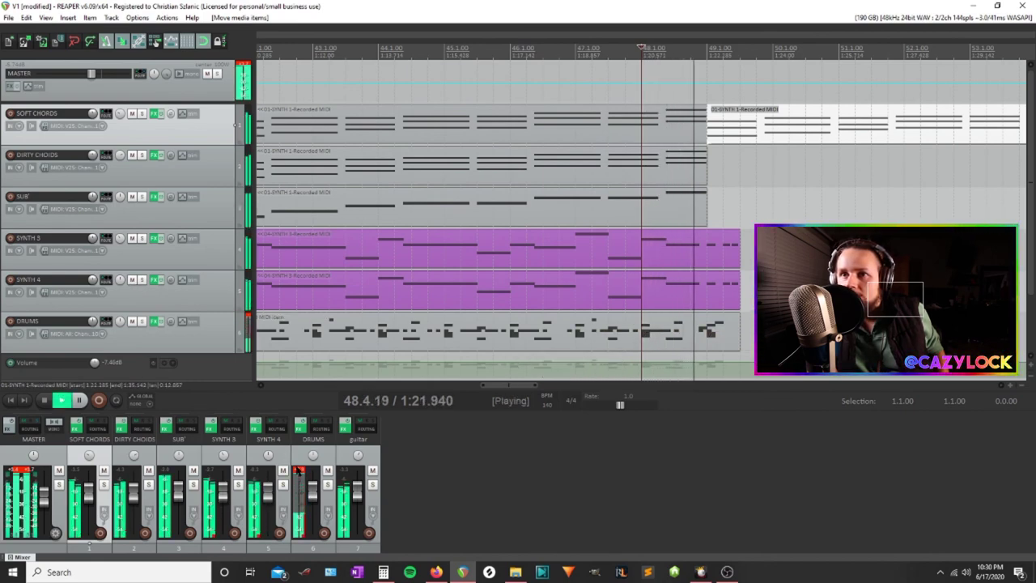
pyautogui.scroll(-3, 446, 348)
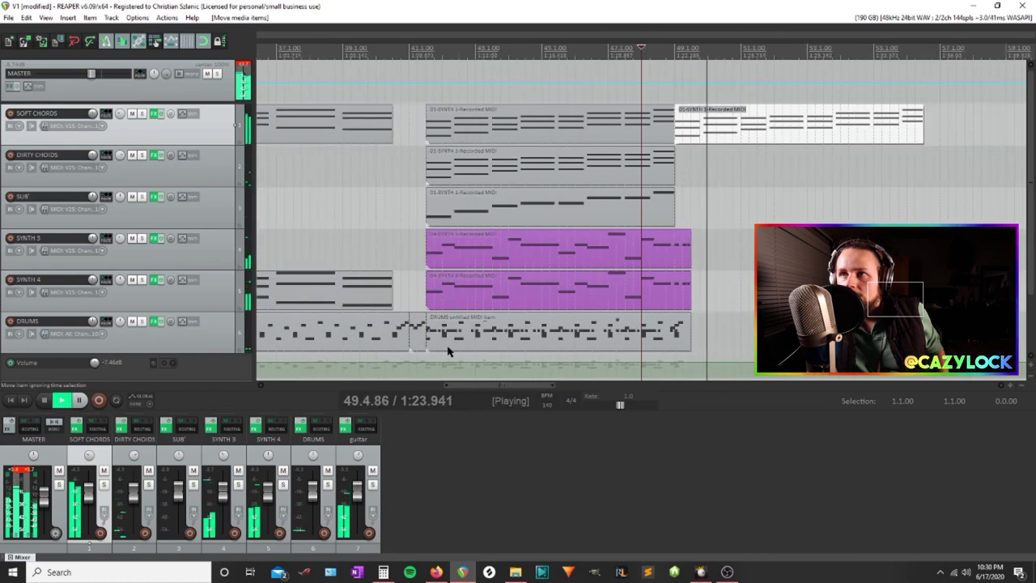
# Shift the last SOFT CHORDS item half a bar later to 49.3 and audition it from 48.4
pyautogui.moveTo(710, 126); pyautogui.dragTo(723, 128)
pyautogui.click(665, 49)
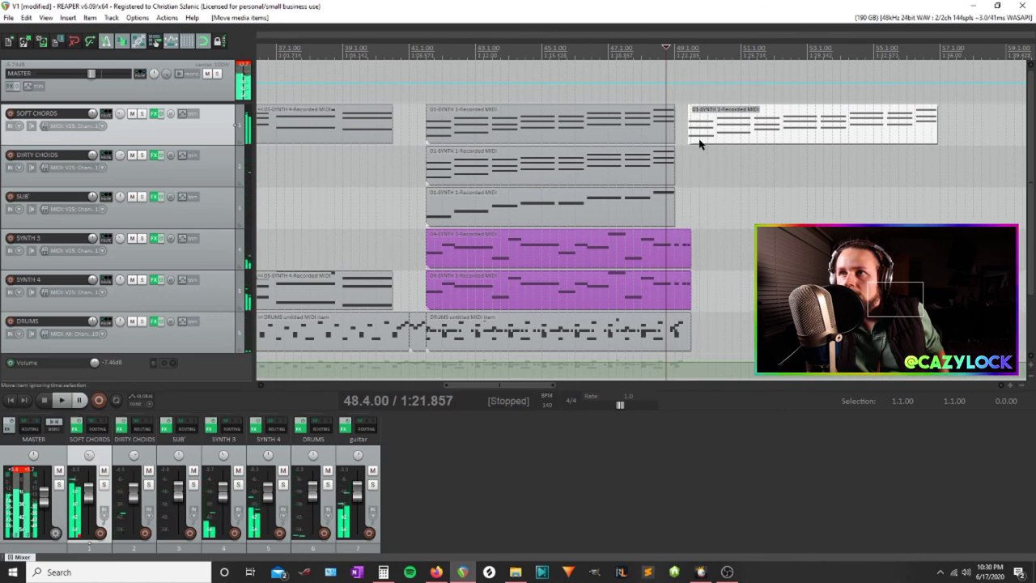
pyautogui.scroll(3, 705, 162)
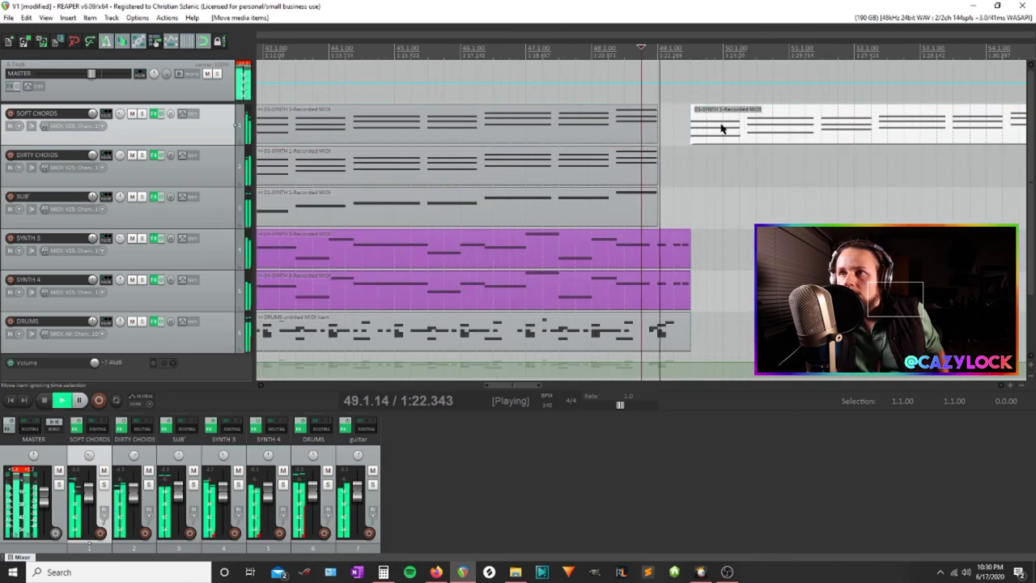
pyautogui.scroll(-2, 704, 185)
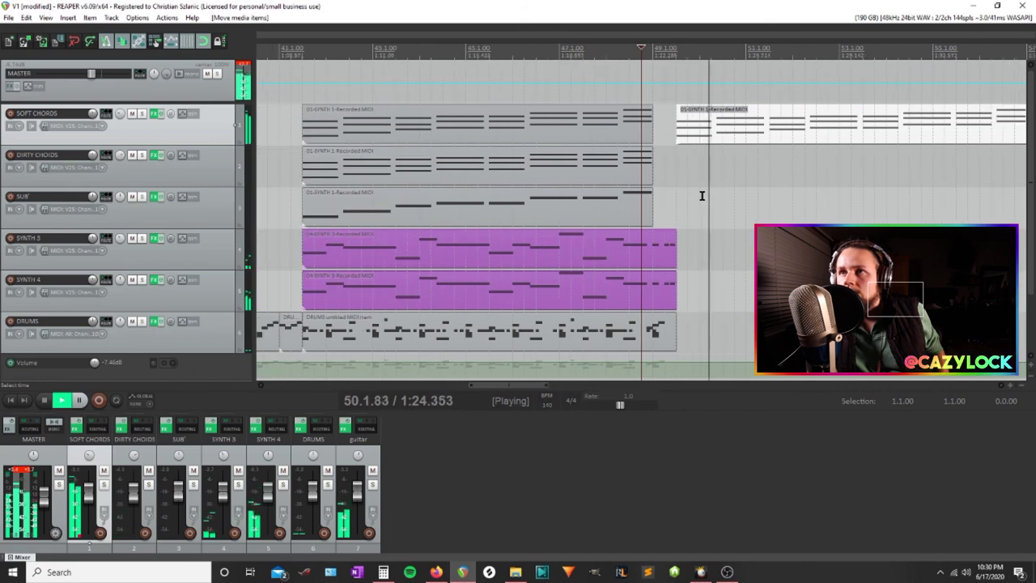
# Try starting the last SOFT CHORDS item one beat earlier, audition it, and trim its start back to 49.3
pyautogui.moveTo(668, 143); pyautogui.dragTo(671, 122)
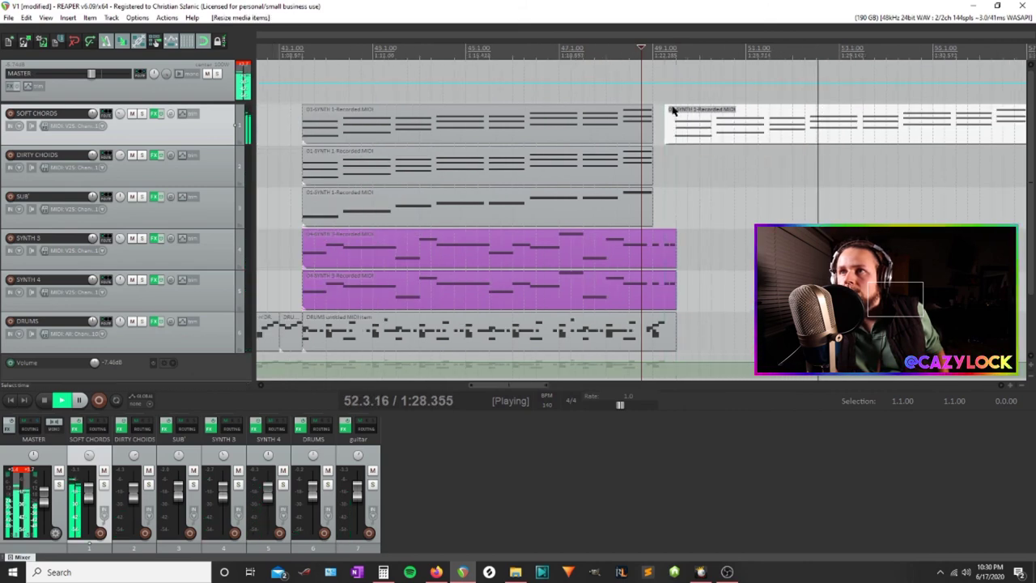
pyautogui.scroll(2, 672, 188)
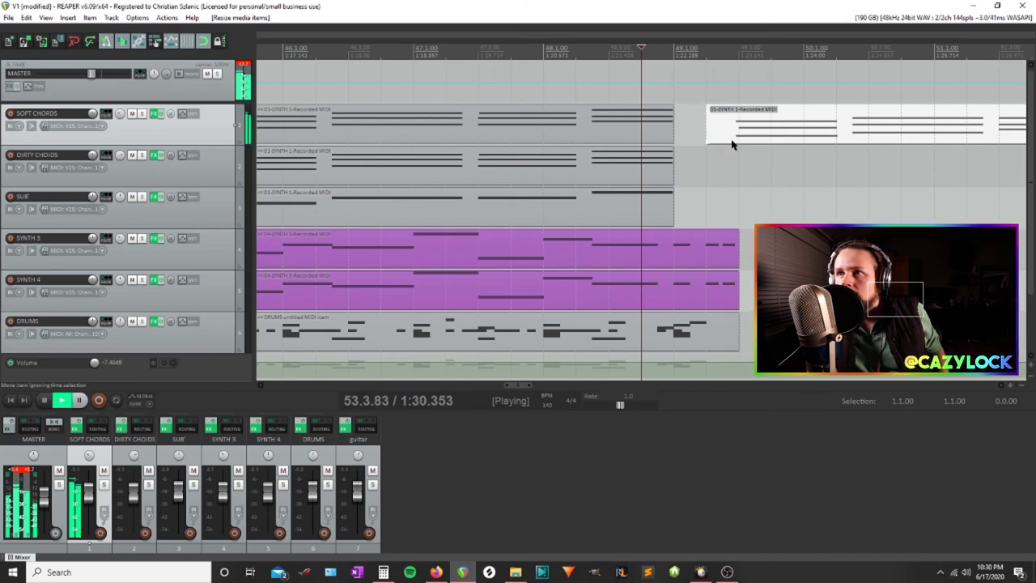
pyautogui.press('space')
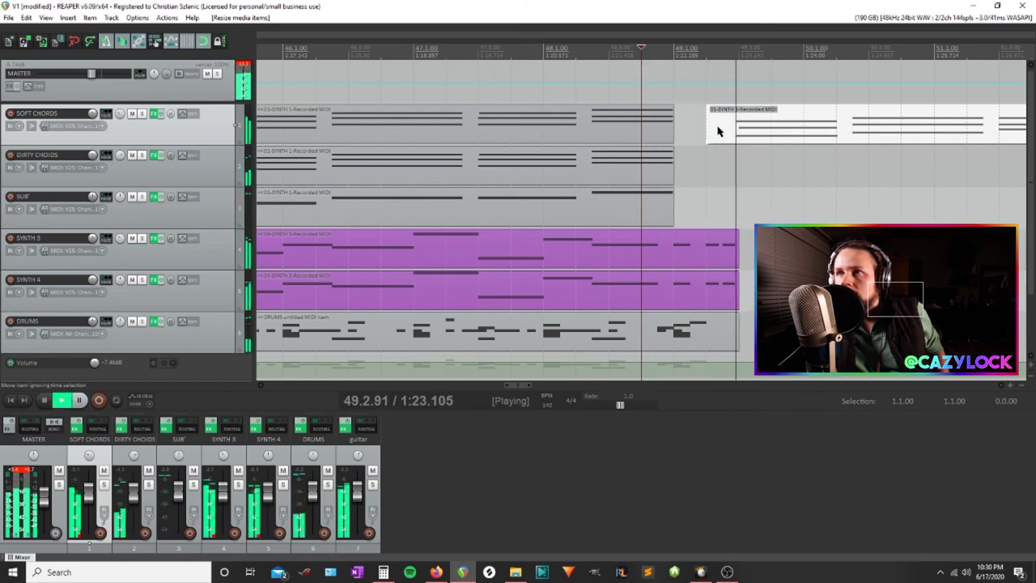
pyautogui.moveTo(710, 132); pyautogui.dragTo(738, 132)
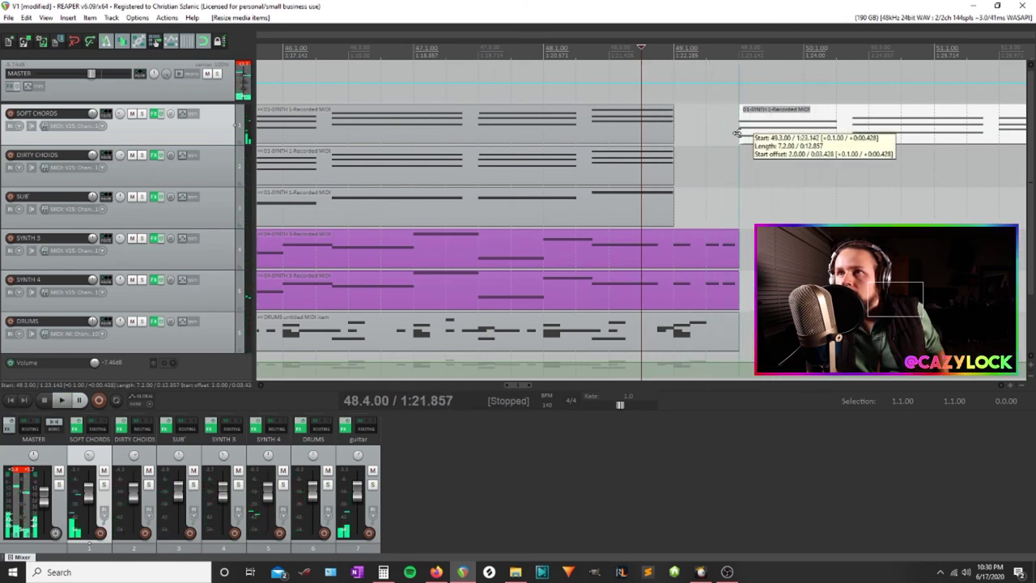
# Extend the end of the bar 41 SOFT CHORDS item to 49.3 to meet the last item, and play the transition
pyautogui.moveTo(674, 132); pyautogui.dragTo(730, 138)
pyautogui.press('space')
pyautogui.scroll(-3, 736, 146)
pyautogui.scroll(-2, 736, 146)
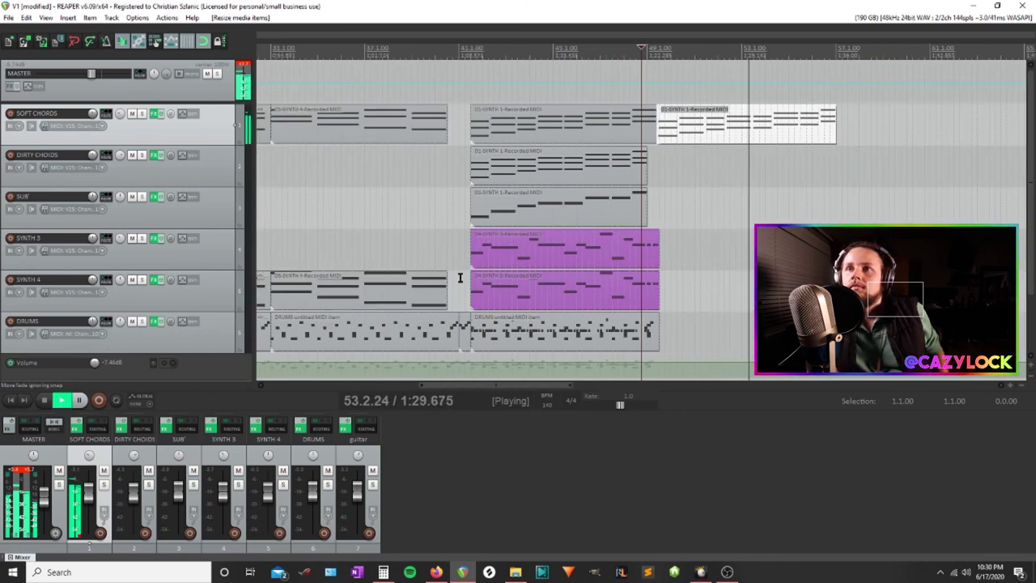
pyautogui.scroll(-2, 556, 296)
pyautogui.scroll(-2, 556, 297)
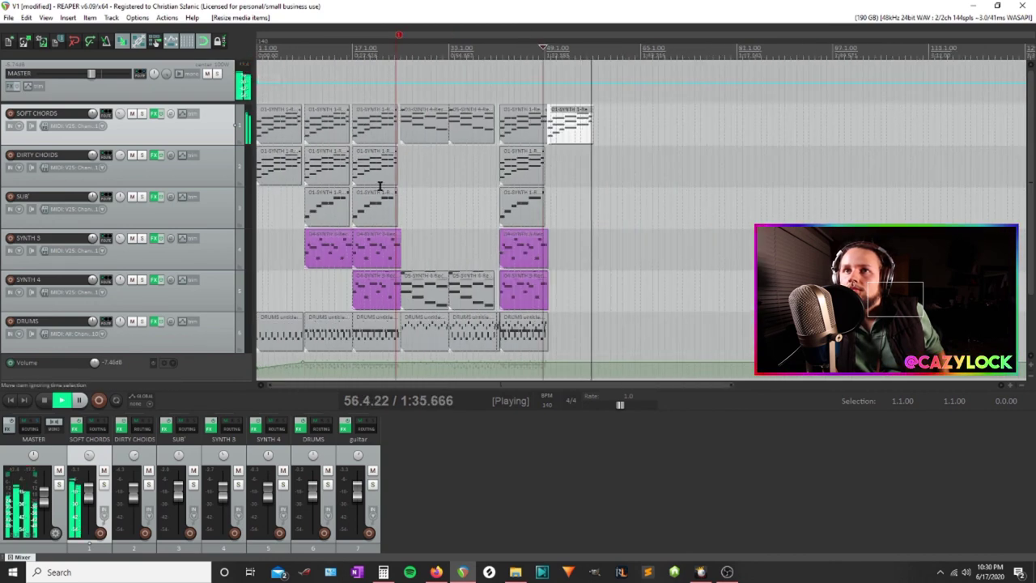
pyautogui.press('space')
pyautogui.scroll(3, 625, 150)
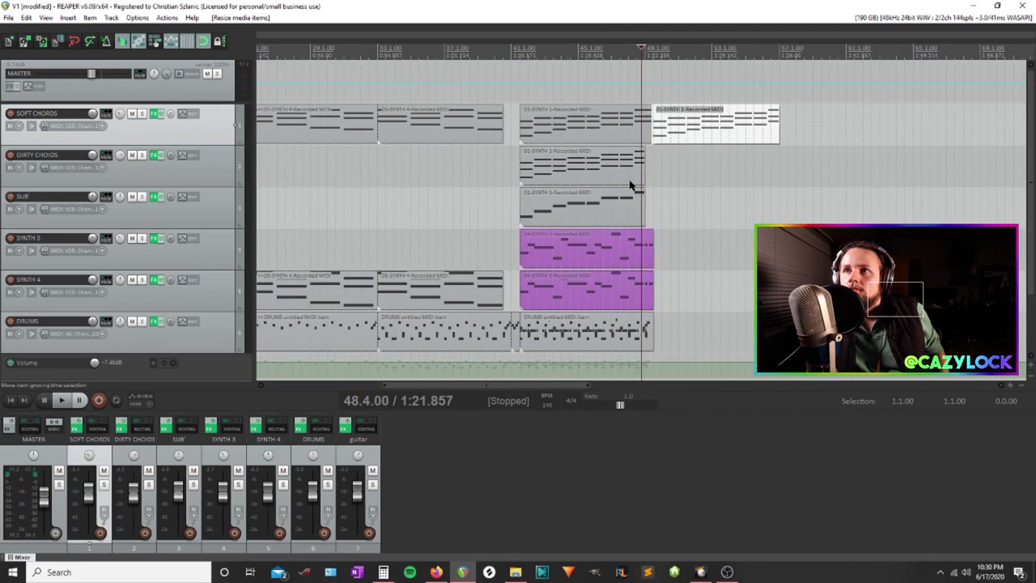
pyautogui.press('space')
pyautogui.press('space')
# Extend the end of the last SOFT CHORDS item to bar 59 so its final chord rings out, auditioning from bar 56
pyautogui.click(780, 54)
pyautogui.scroll(3, 784, 183)
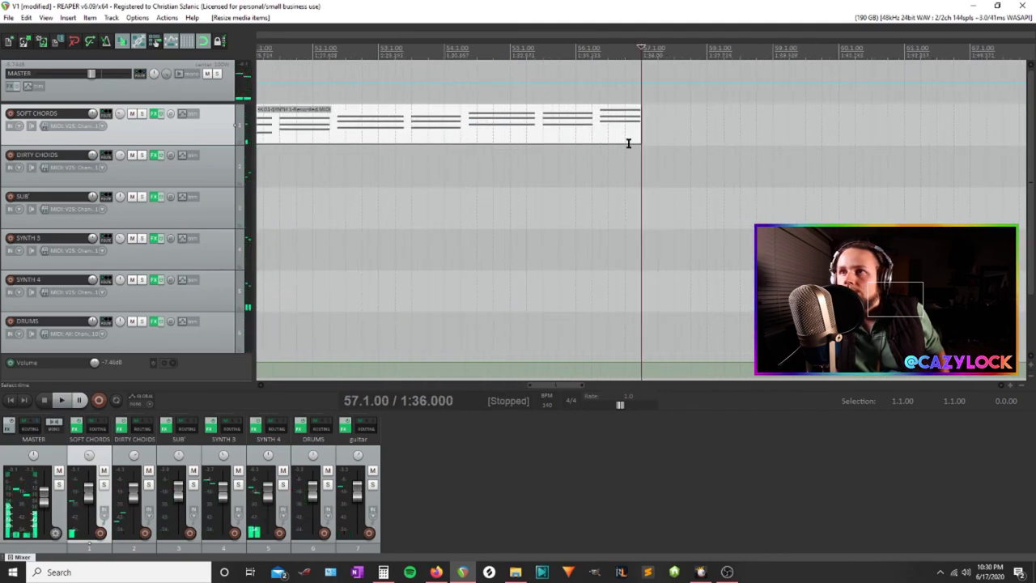
pyautogui.moveTo(640, 139); pyautogui.dragTo(822, 146)
pyautogui.click(574, 49)
pyautogui.press('space')
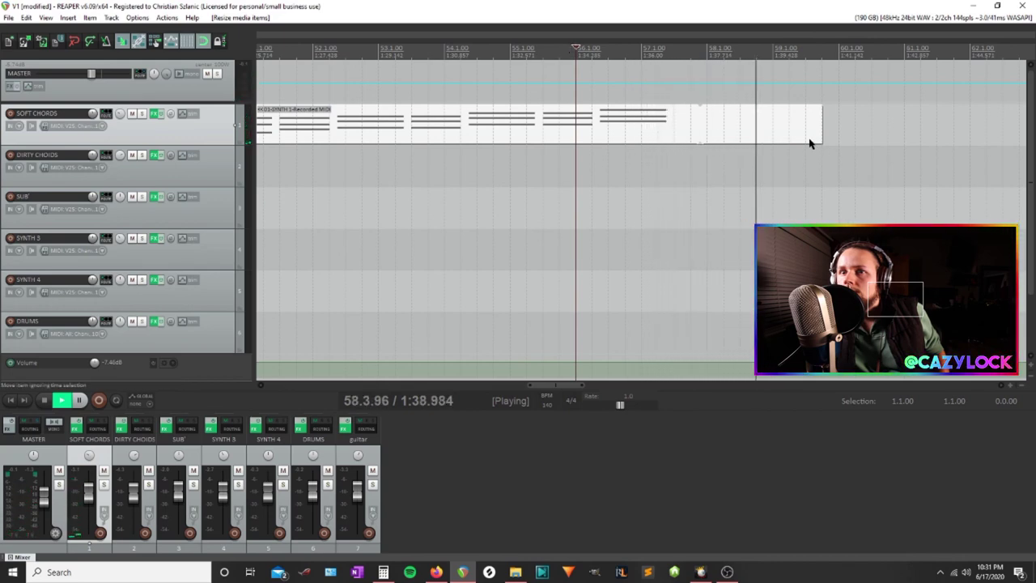
pyautogui.moveTo(818, 139); pyautogui.dragTo(774, 139)
pyautogui.press('space')
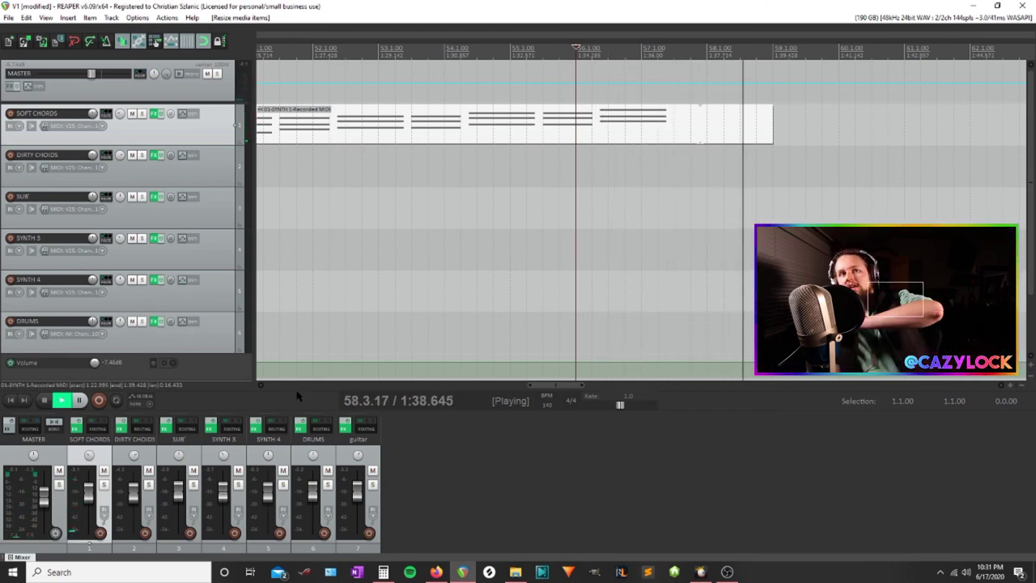
pyautogui.scroll(-5, 472, 150)
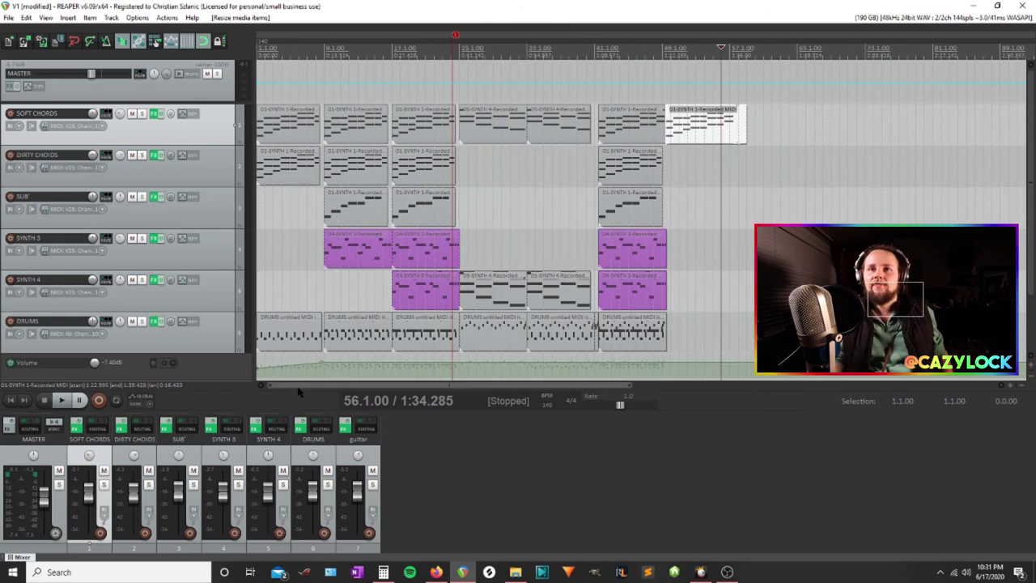
# Play the whole arrangement from the start and listen through to the section after bar 41
pyautogui.press('Home')
pyautogui.press('space')
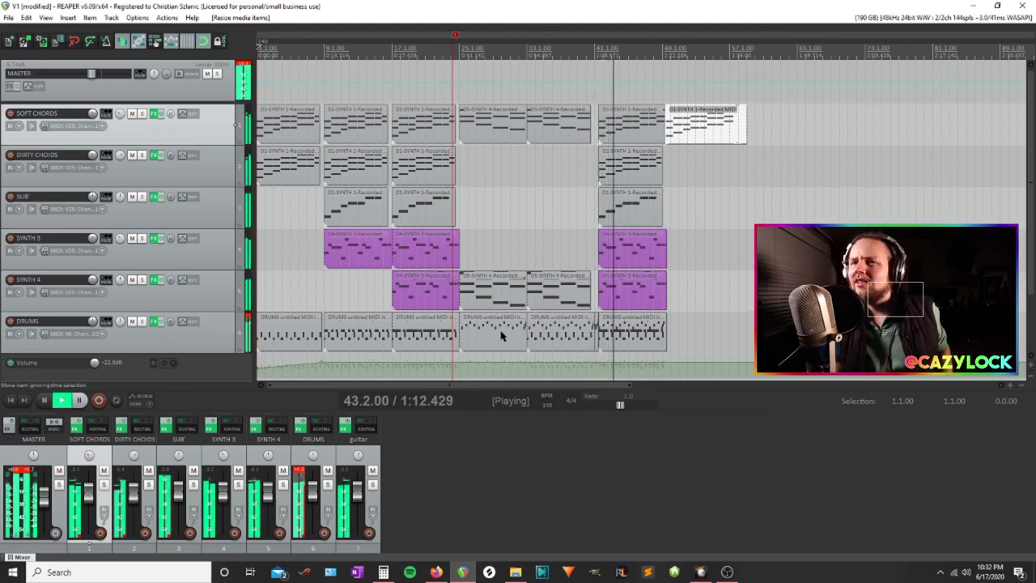
pyautogui.scroll(3, 643, 284)
pyautogui.scroll(-4, 643, 365)
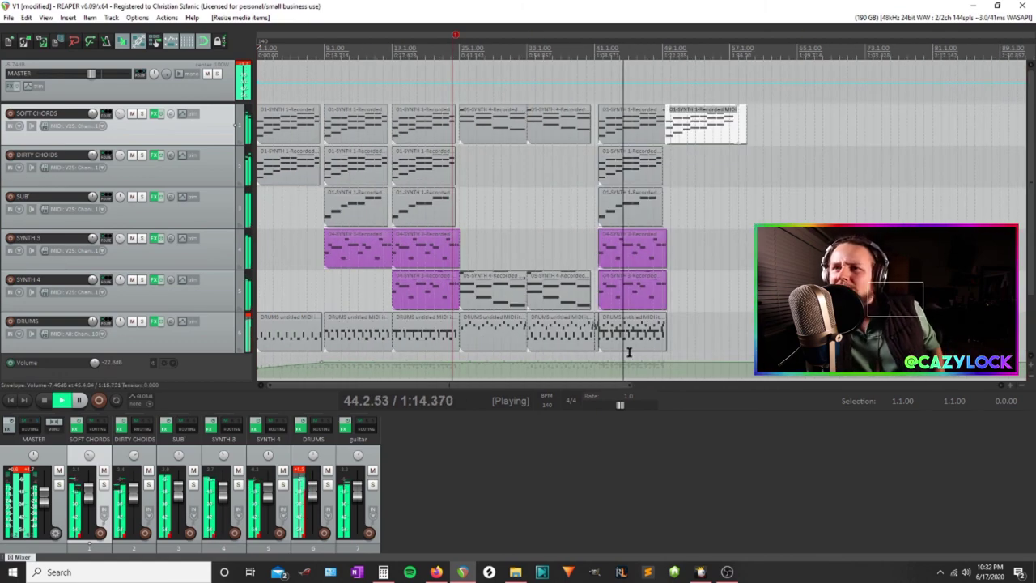
# Add two volume envelope points on the DRUMS track around 41.3, where the last drum item begins
pyautogui.scroll(-2, 340, 277)
pyautogui.scroll(4, 736, 282)
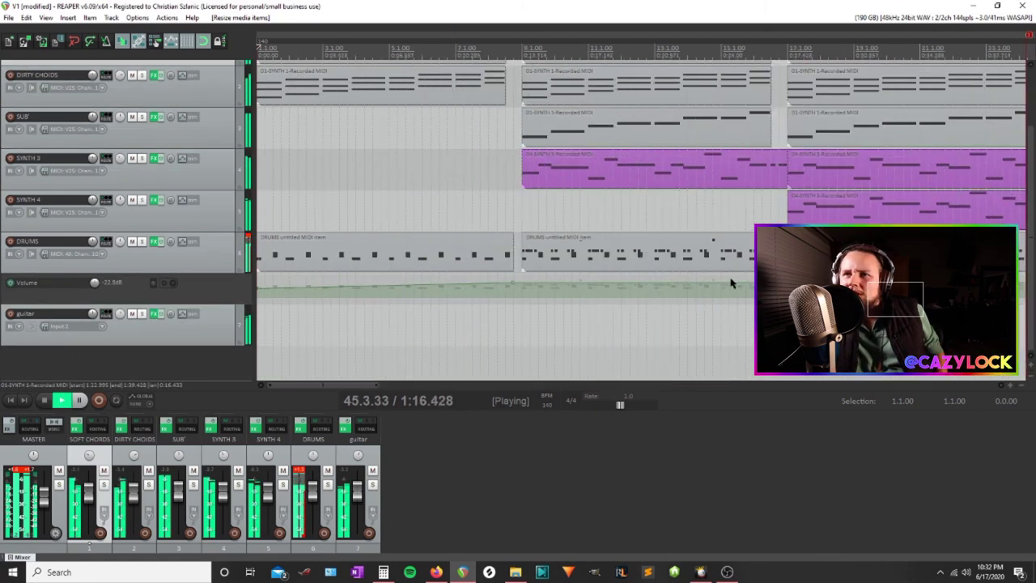
pyautogui.scroll(-3, 735, 278)
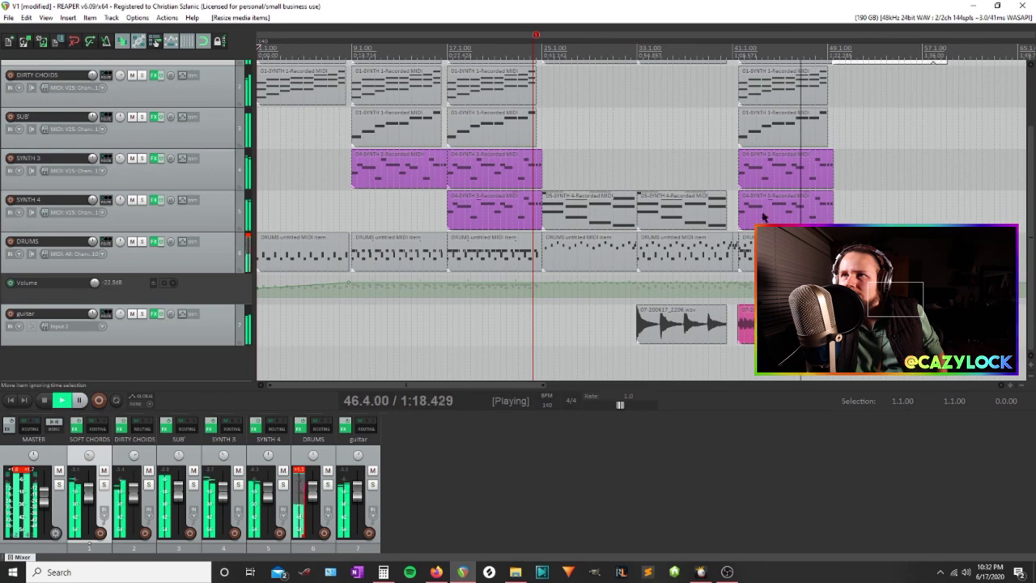
pyautogui.click(763, 253)
pyautogui.scroll(4, 787, 271)
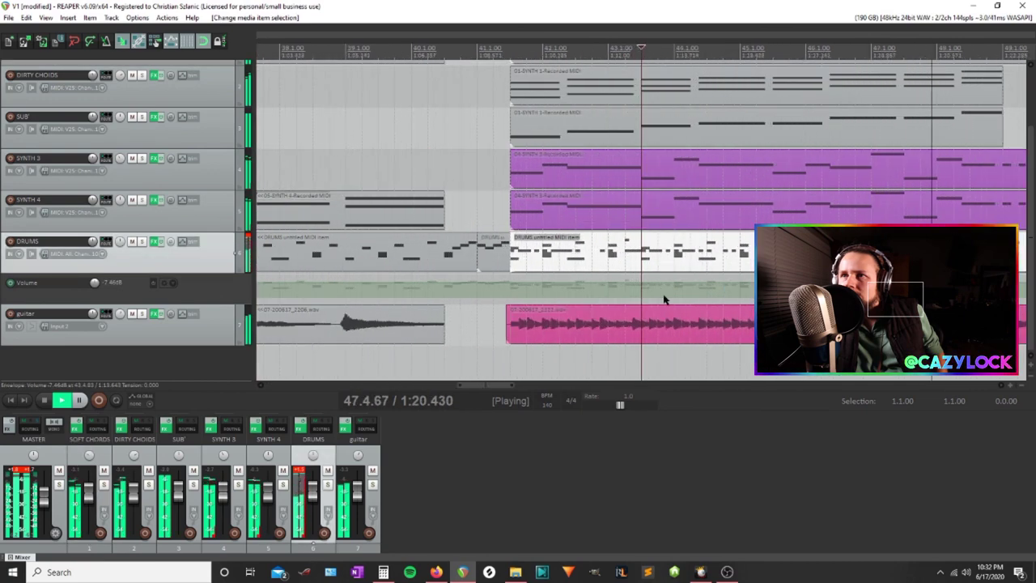
pyautogui.click(502, 285)
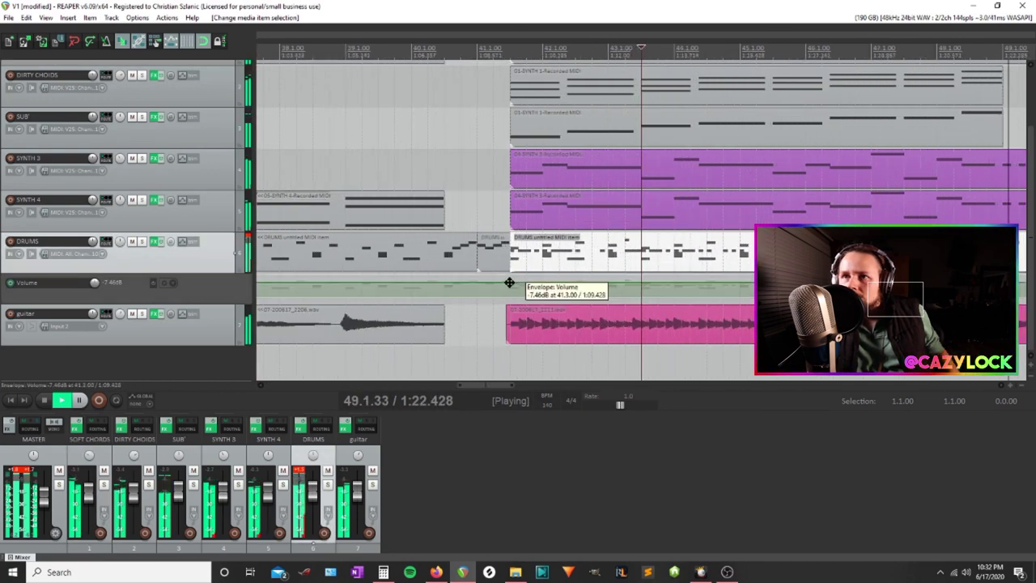
pyautogui.click(524, 284)
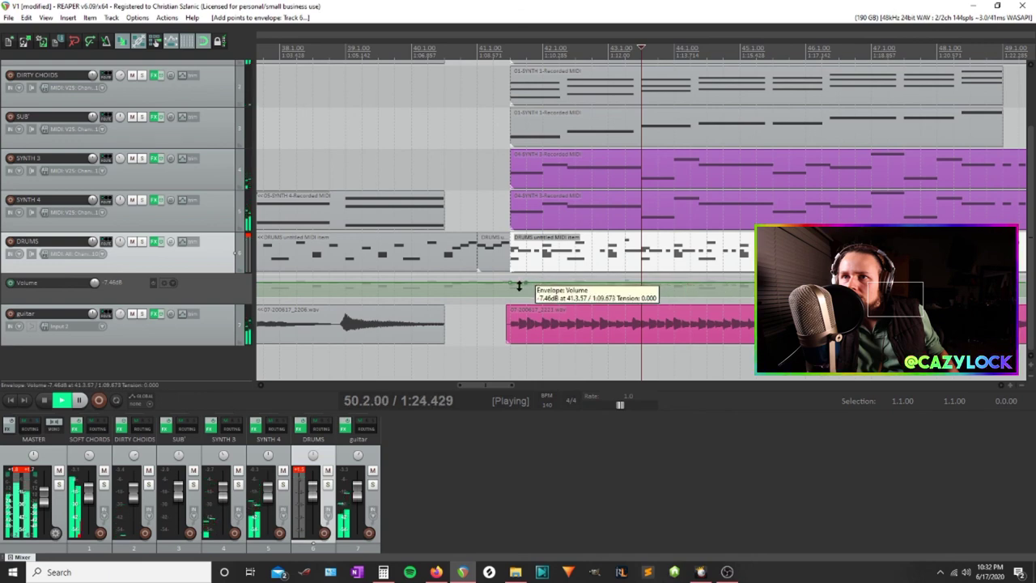
# Lower the DRUMS volume envelope between 41.3 and 49.3 to about -8.9 dB, with a steep drop at 41.3
pyautogui.scroll(-2, 606, 291)
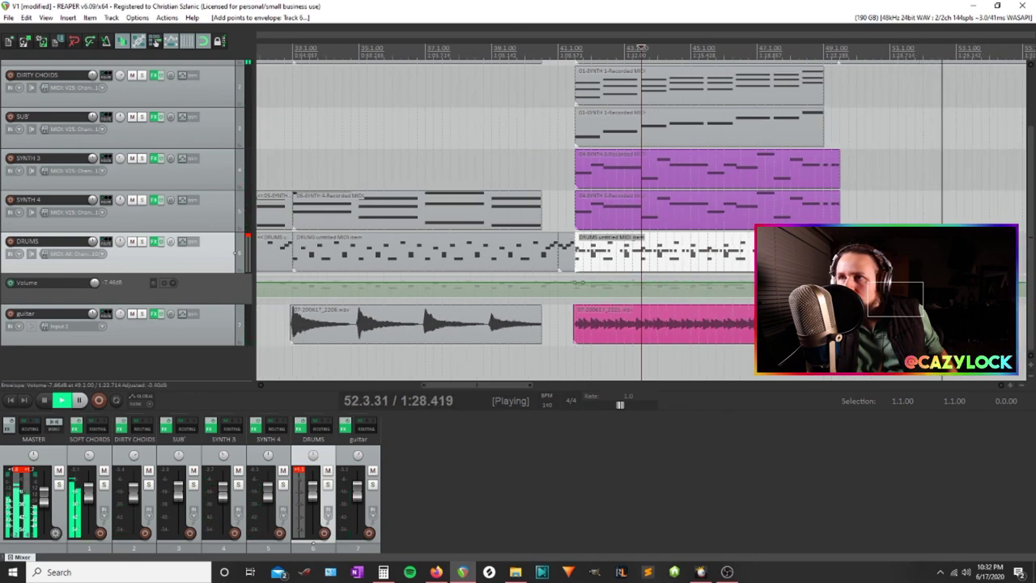
pyautogui.moveTo(575, 283); pyautogui.dragTo(577, 283)
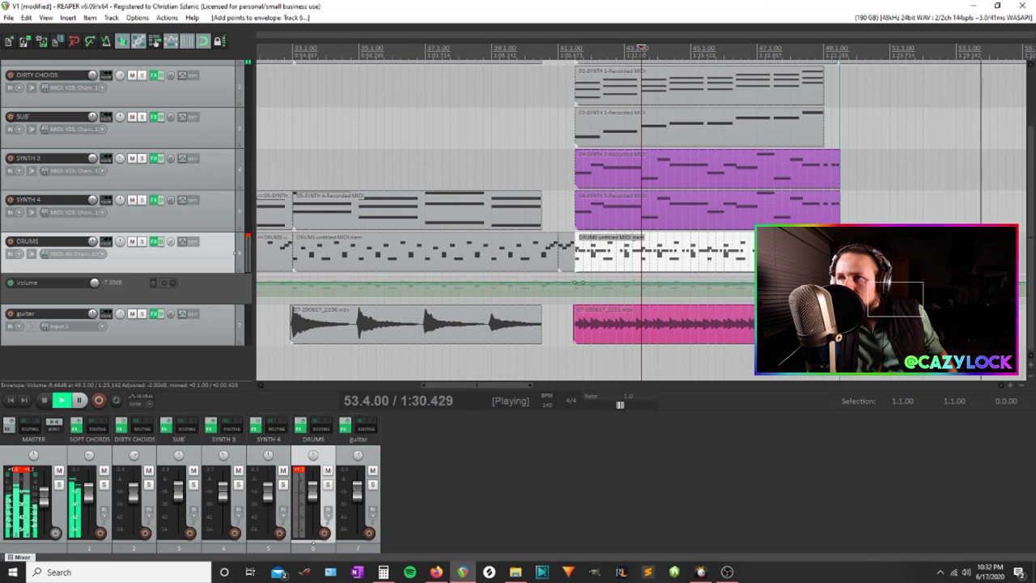
pyautogui.moveTo(840, 286); pyautogui.dragTo(841, 286)
pyautogui.moveTo(583, 282); pyautogui.dragTo(574, 287)
pyautogui.press('space')
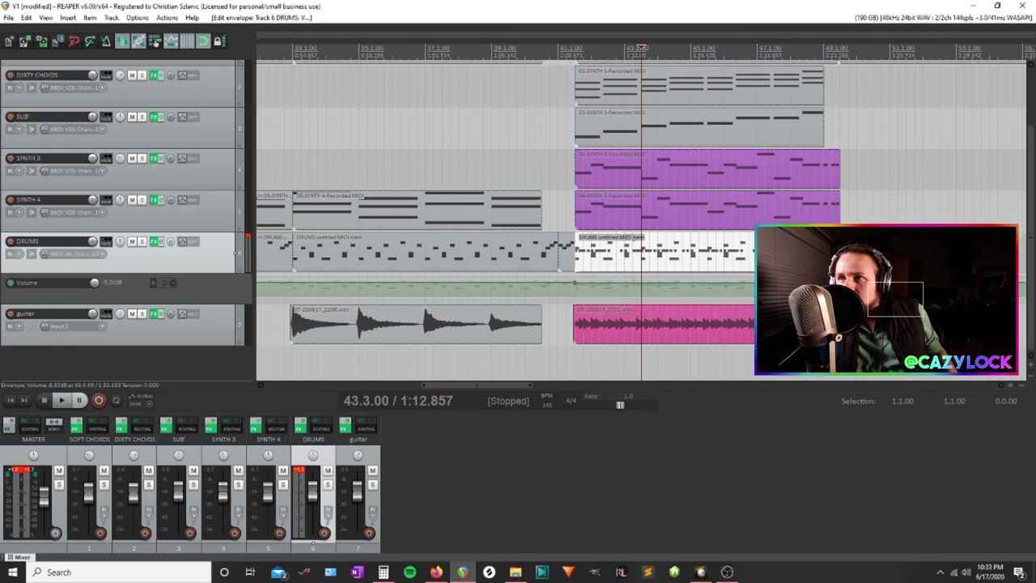
# Play the transition into the last drum section from just before 41.3, resetting the master clip indicator to check the level
pyautogui.click(569, 47)
pyautogui.press('space')
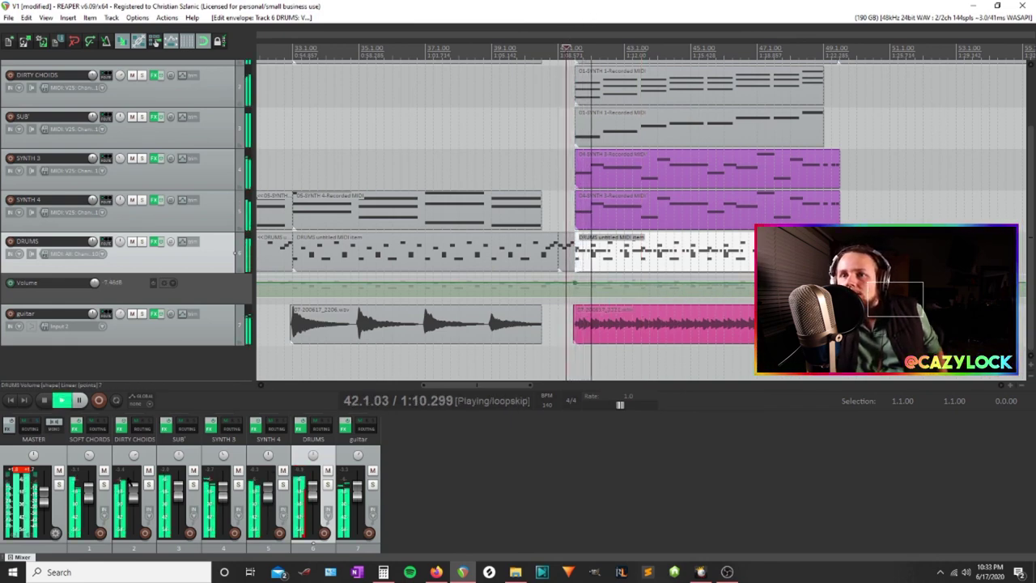
pyautogui.click(25, 469)
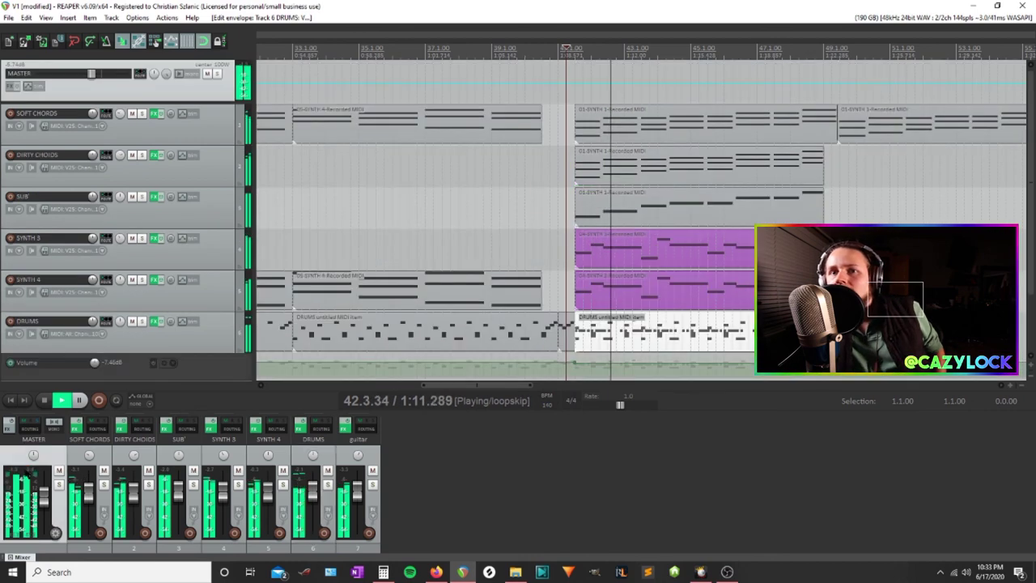
pyautogui.click(526, 83)
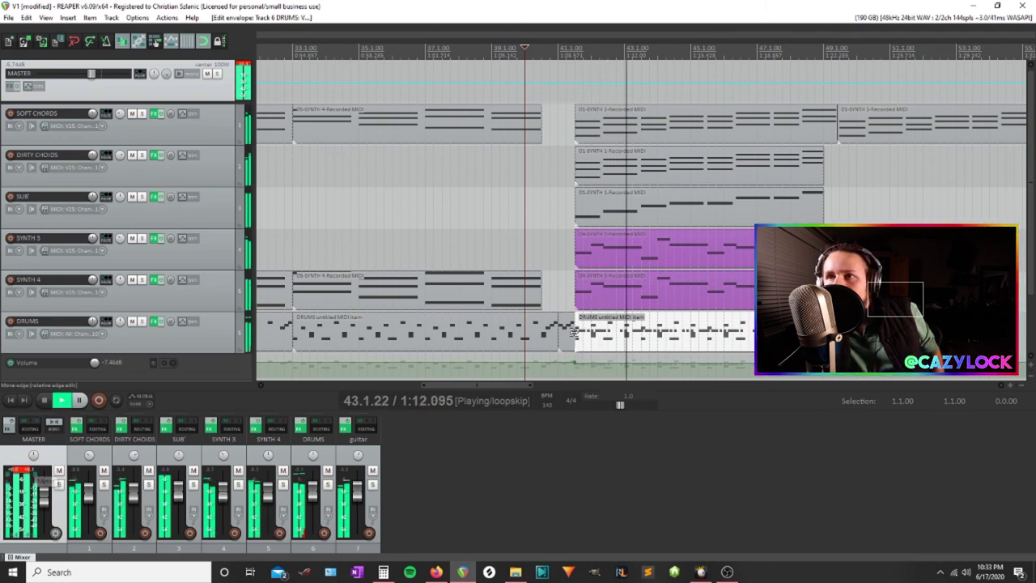
# Lower the DRUMS volume envelope from 41.3 to 49.3 slightly further, to about -9.1 dB, while the section plays
pyautogui.scroll(-2, 647, 295)
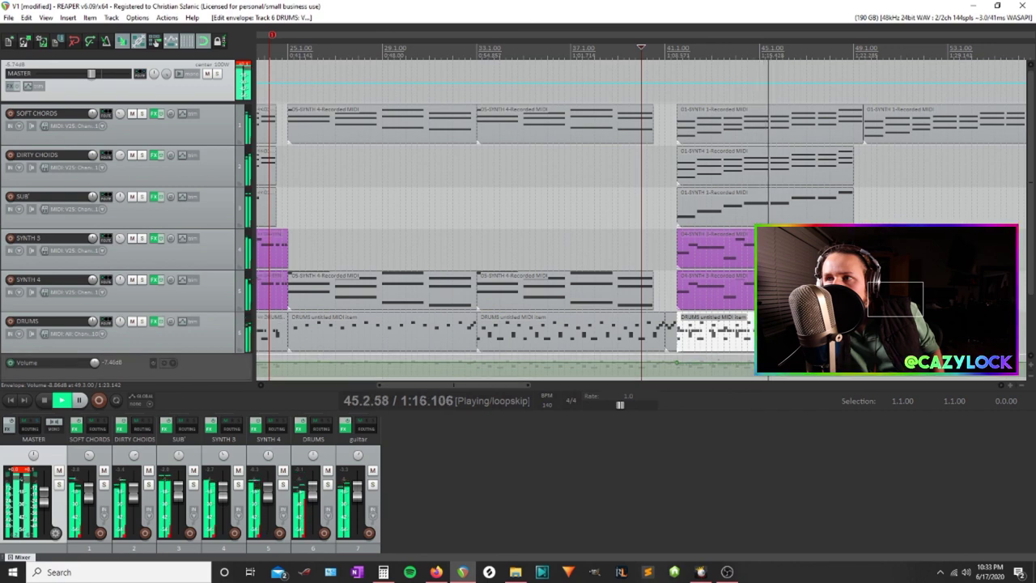
pyautogui.moveTo(866, 365); pyautogui.dragTo(868, 370)
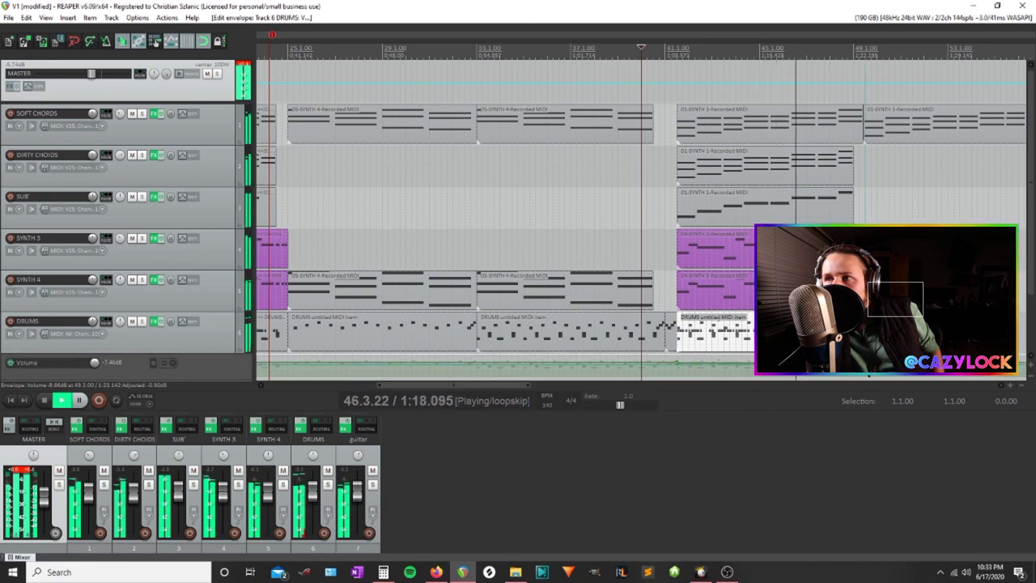
pyautogui.moveTo(866, 366); pyautogui.dragTo(866, 367)
pyautogui.moveTo(677, 363)
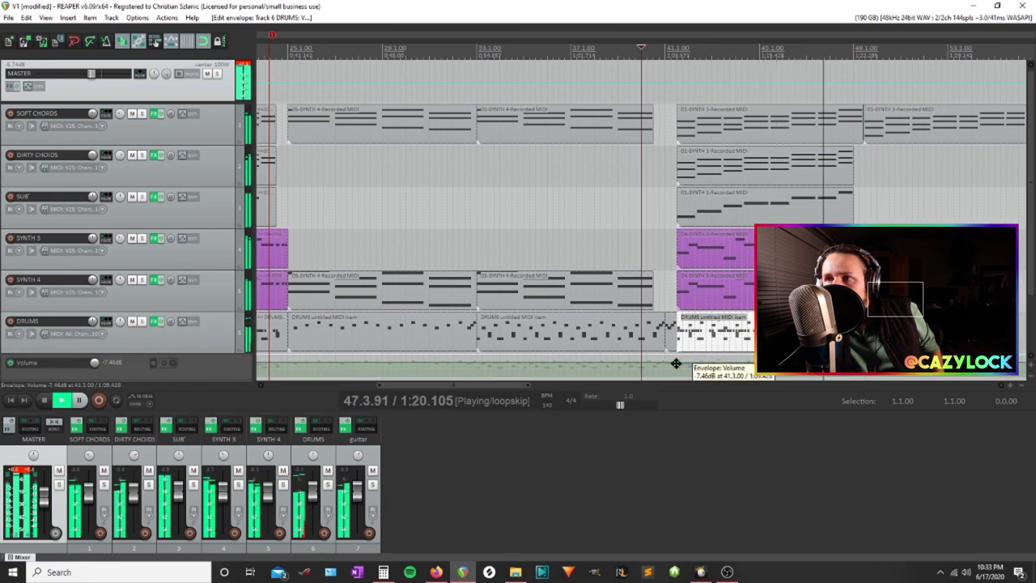
pyautogui.moveTo(677, 365); pyautogui.dragTo(677, 364)
pyautogui.moveTo(701, 364)
pyautogui.scroll(3, 701, 366)
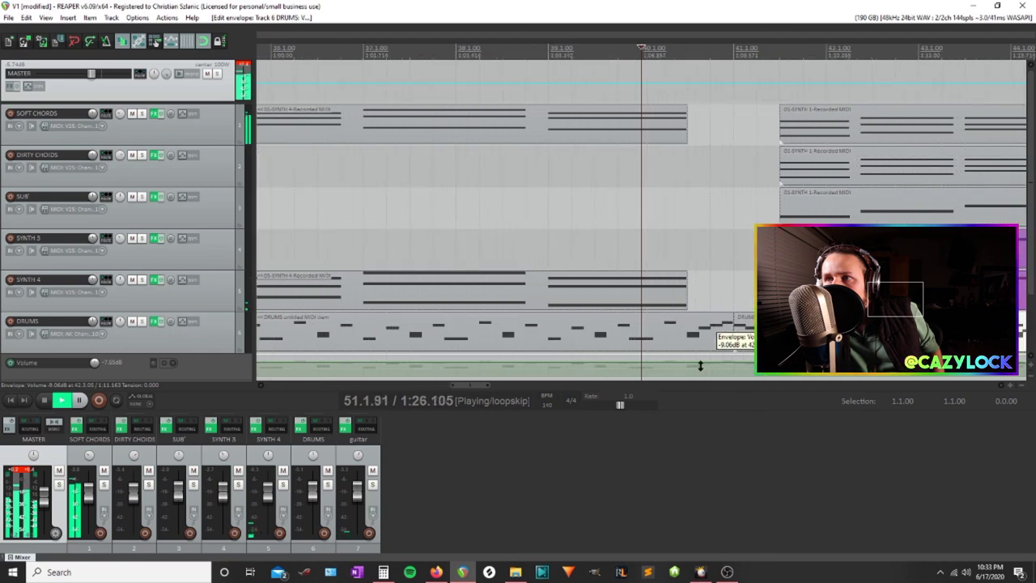
# Save the project and stop playback
pyautogui.scroll(-5, 701, 366)
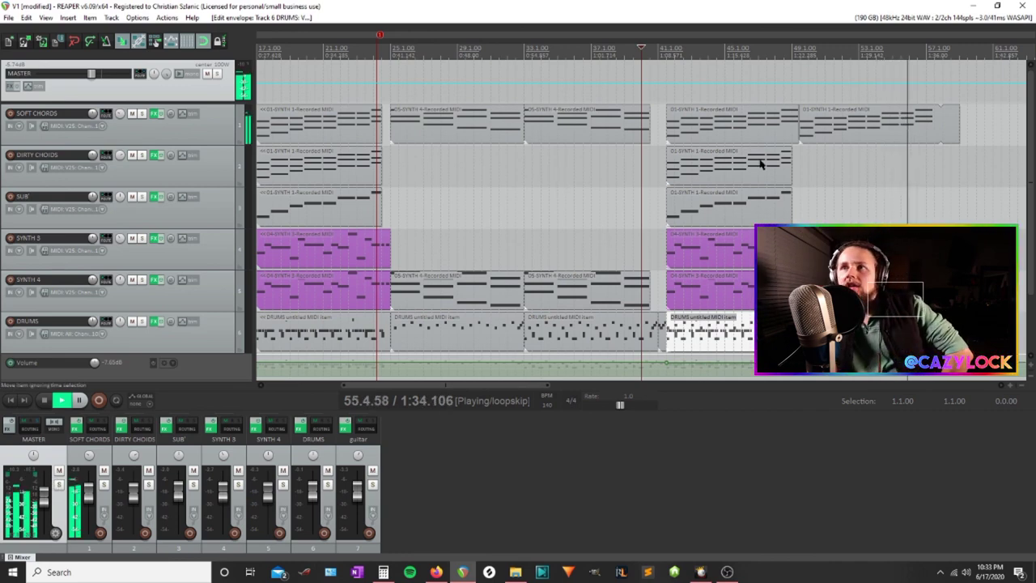
pyautogui.click(8, 18)
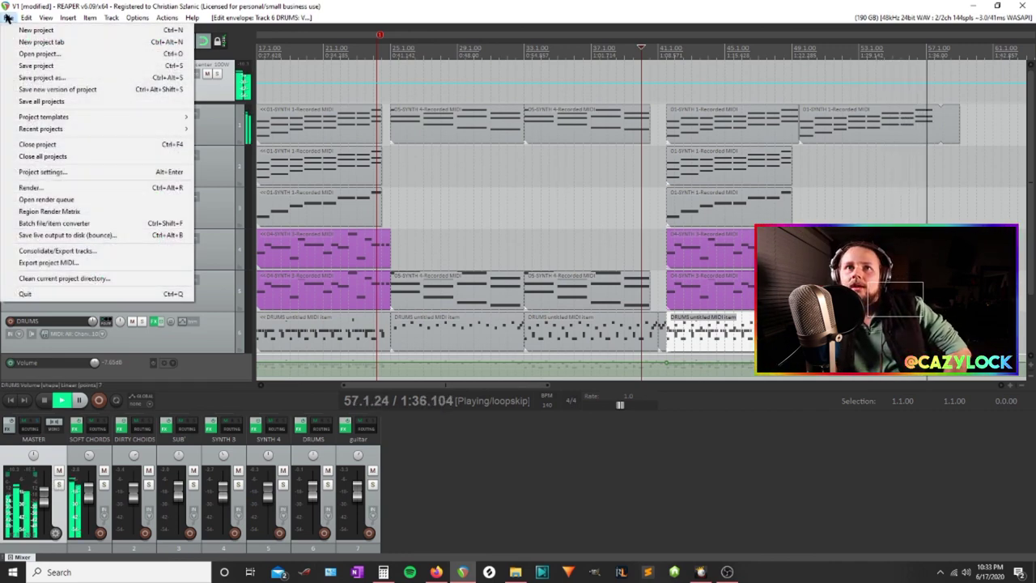
pyautogui.click(32, 63)
pyautogui.scroll(-4, 281, 111)
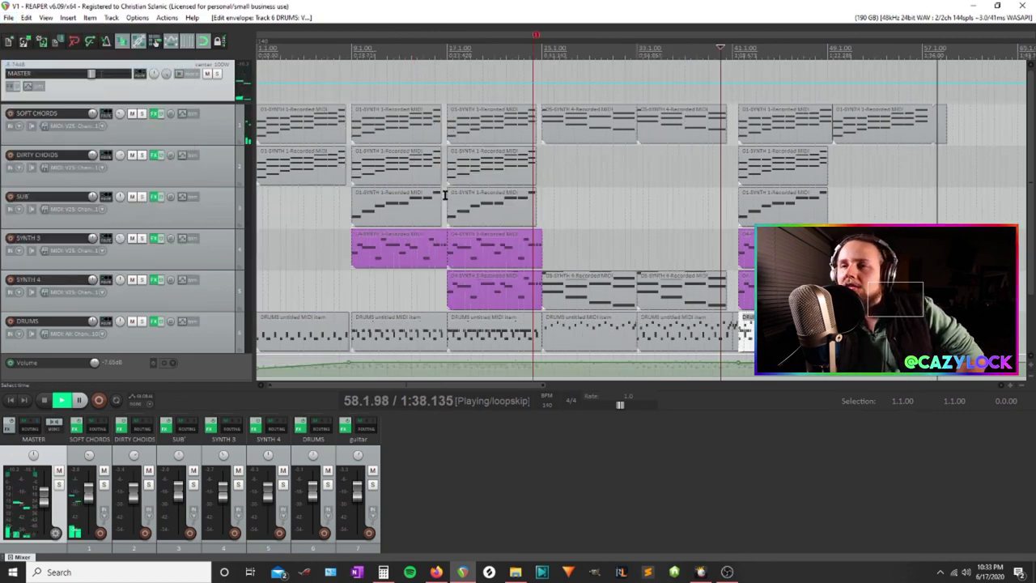
pyautogui.press('space')
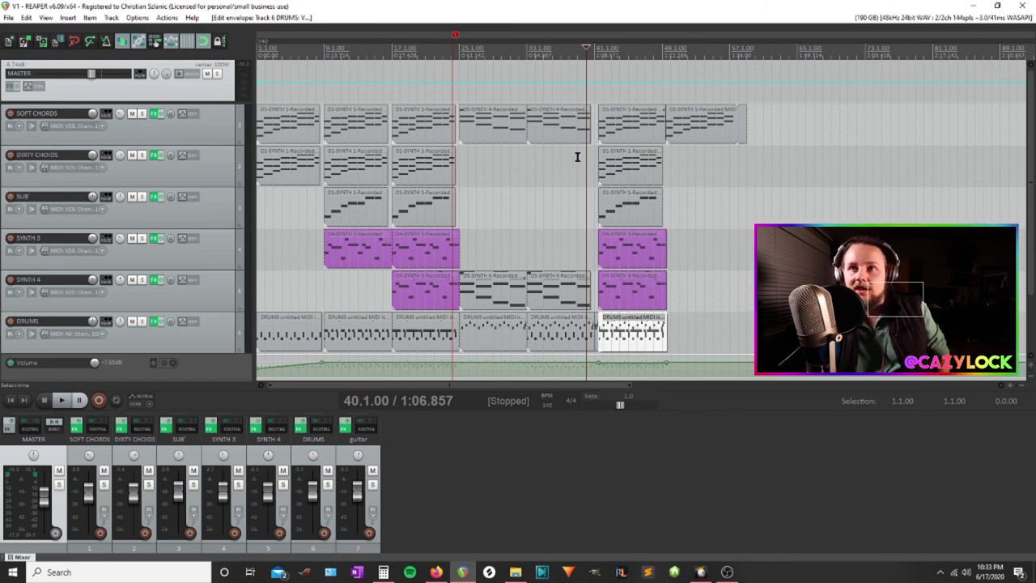
pyautogui.scroll(-2, 194, 242)
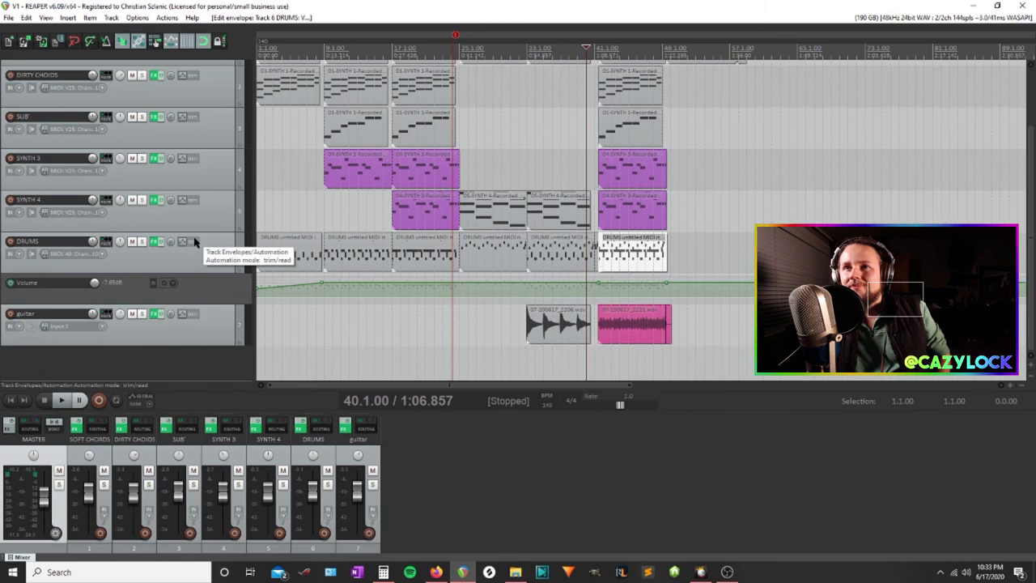
pyautogui.scroll(2, 194, 242)
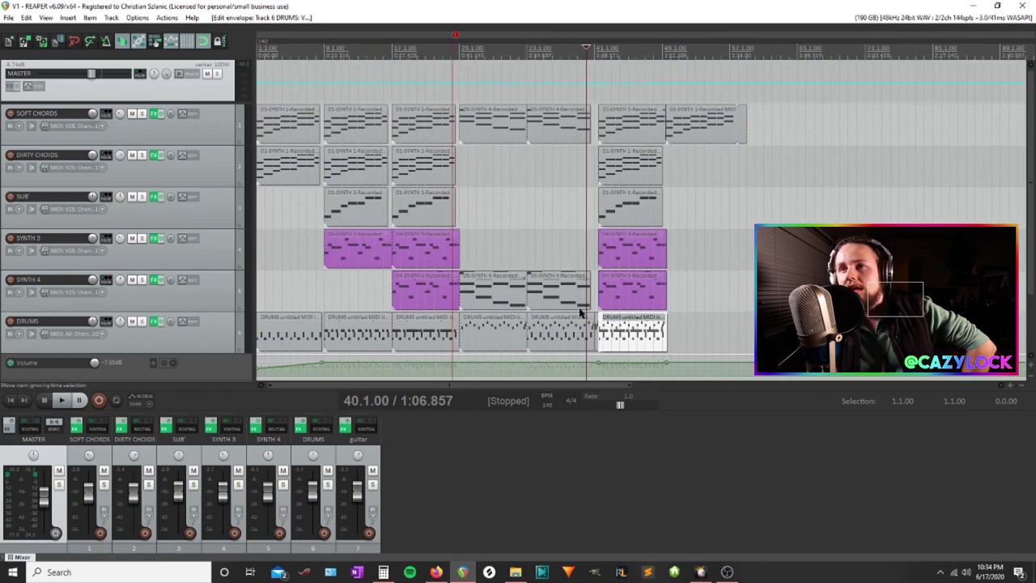
pyautogui.scroll(3, 266, 295)
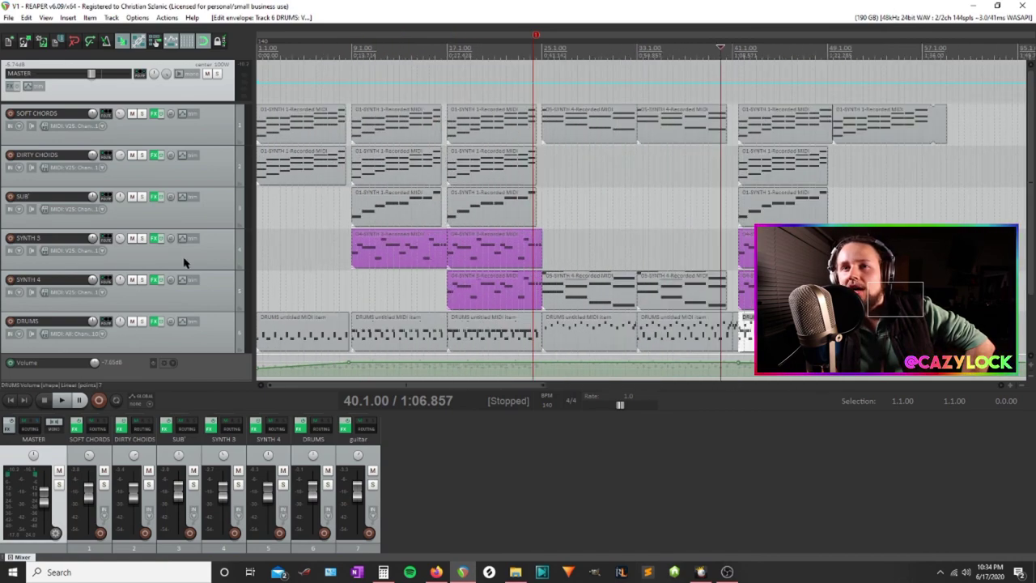